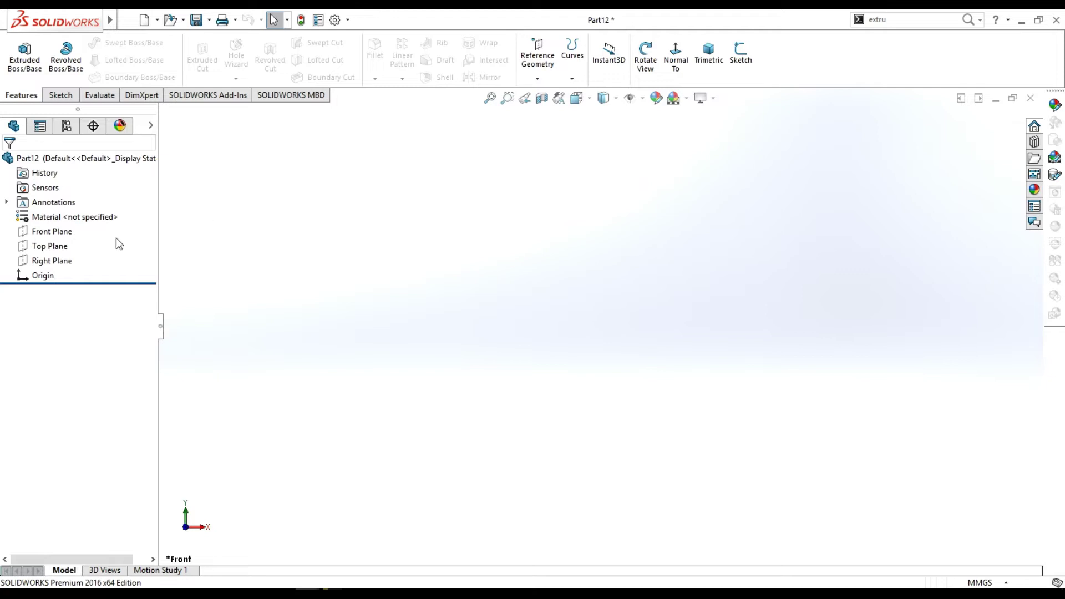
# Sketch on the Front Plane a large circle at the origin and a smaller circle directly below.
pyautogui.click(60, 231)
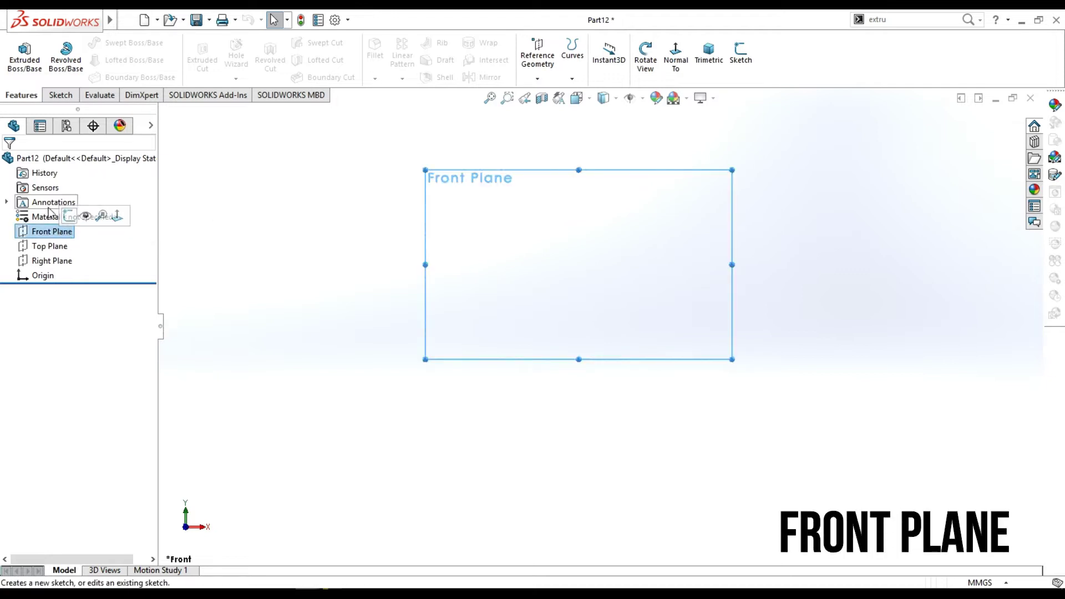
pyautogui.click(68, 216)
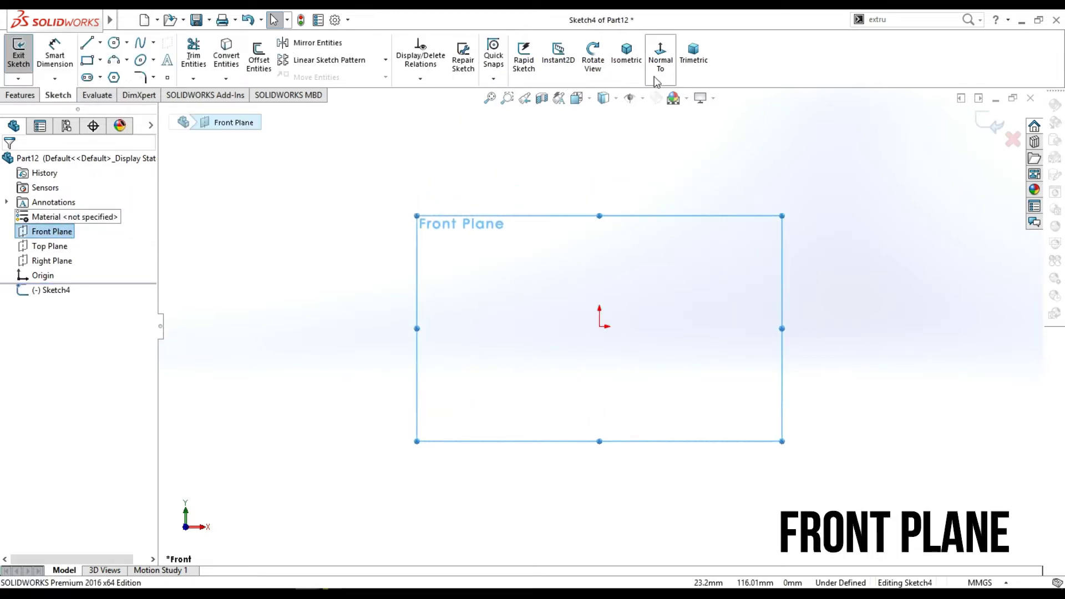
pyautogui.click(114, 42)
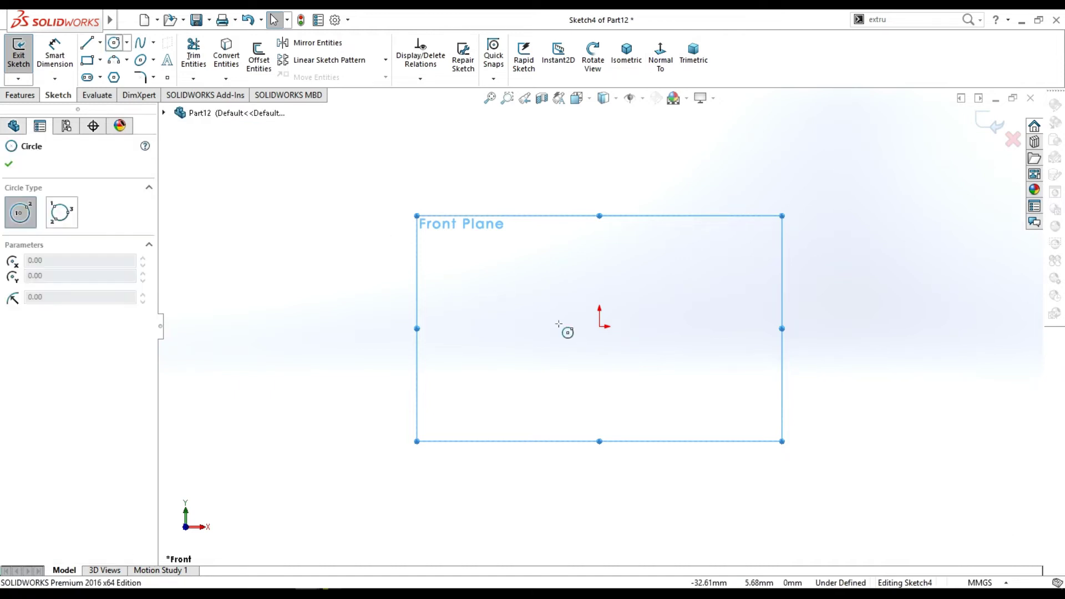
pyautogui.click(599, 326)
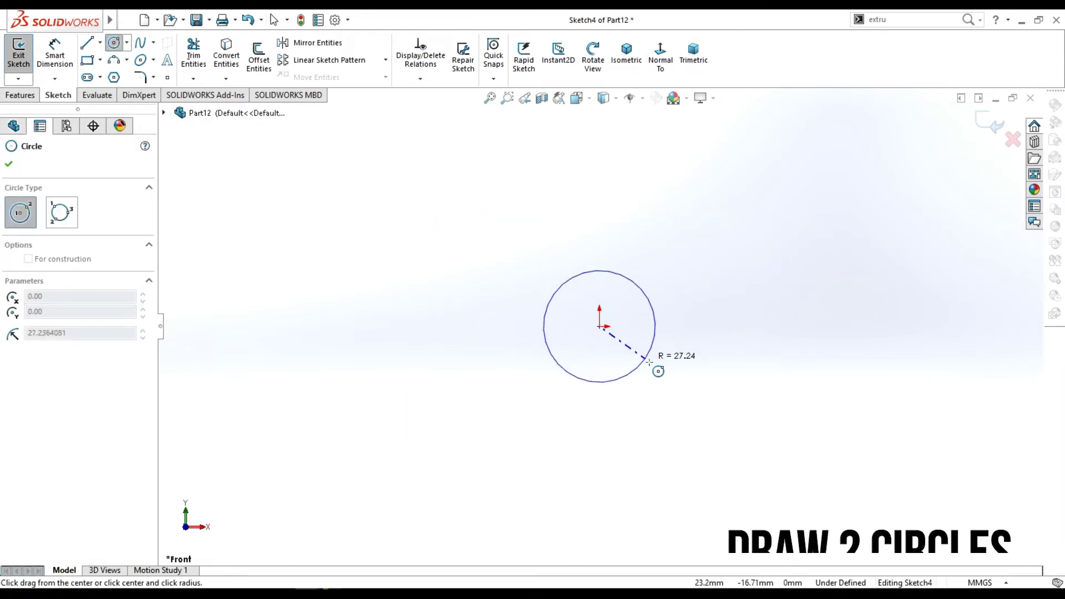
pyautogui.click(649, 365)
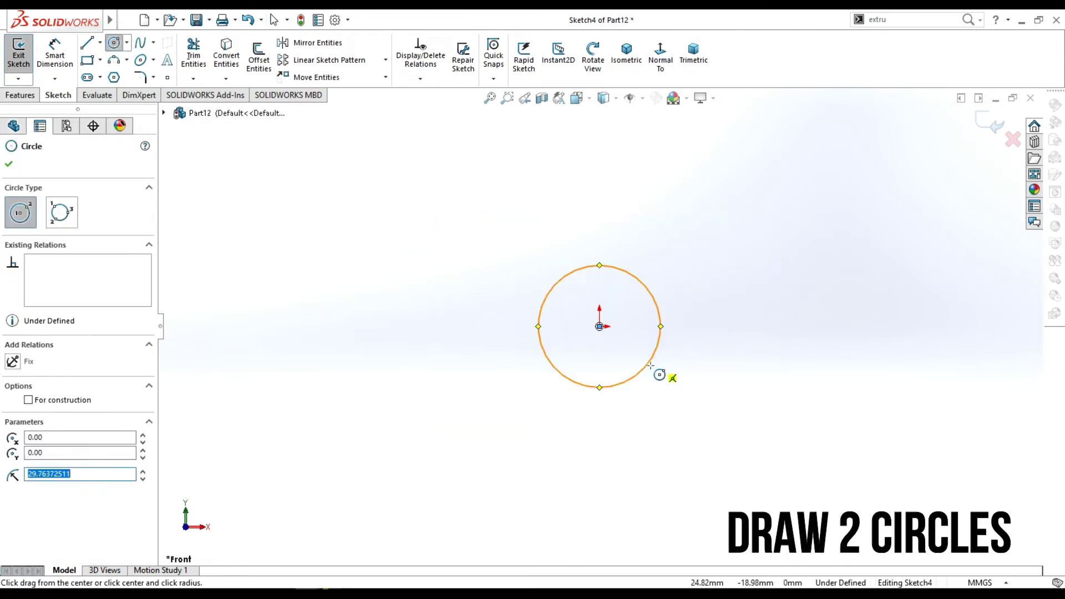
pyautogui.click(599, 483)
pyautogui.click(622, 498)
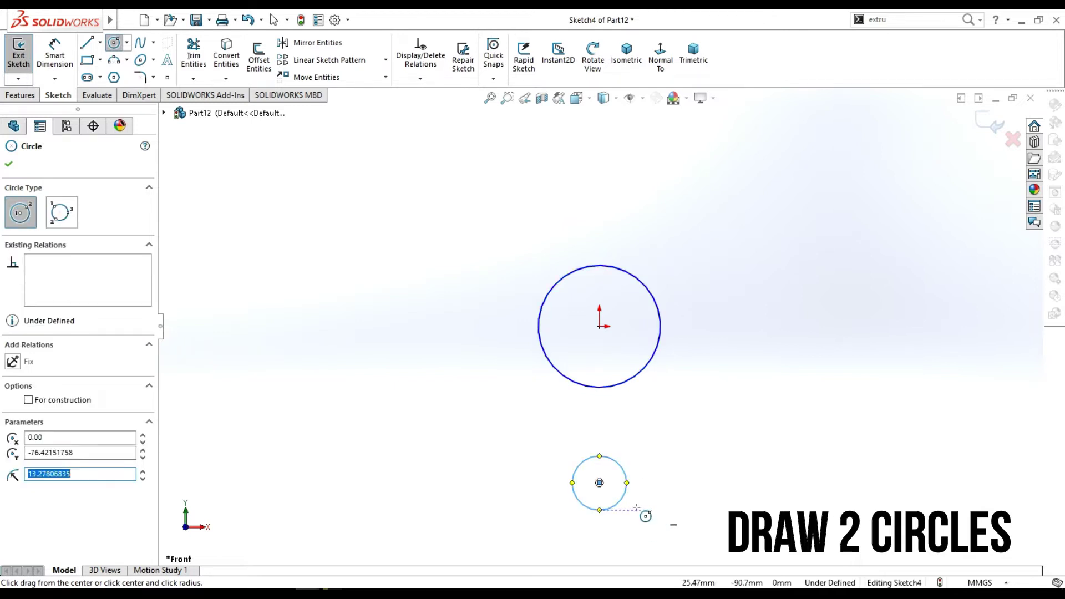
pyautogui.press('Escape')
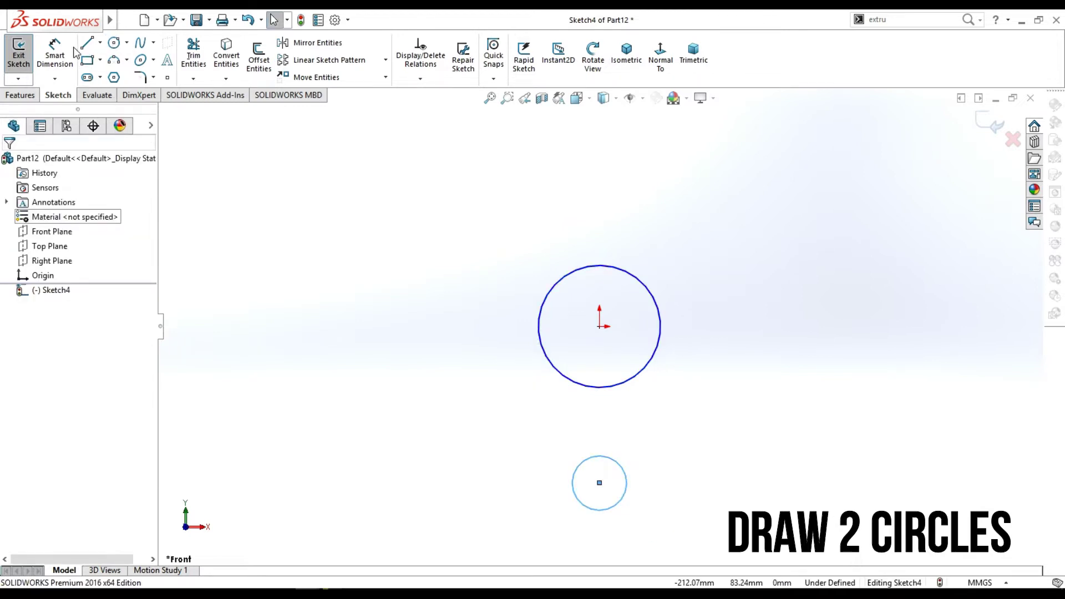
# Dimension the small circle to Ø1 mm.
pyautogui.click(626, 483)
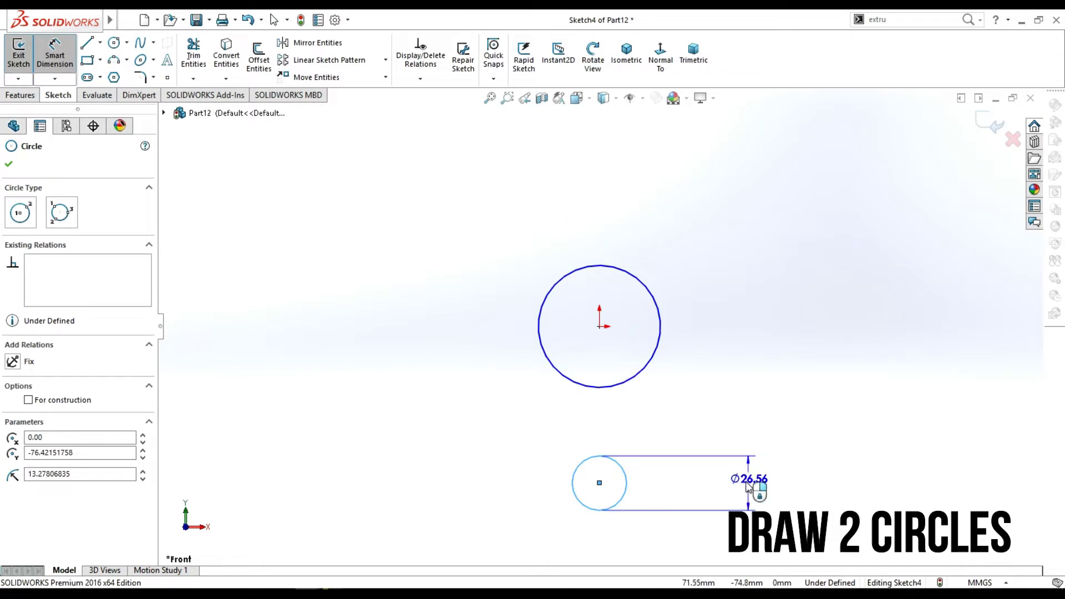
pyautogui.click(749, 493)
pyautogui.write('1')
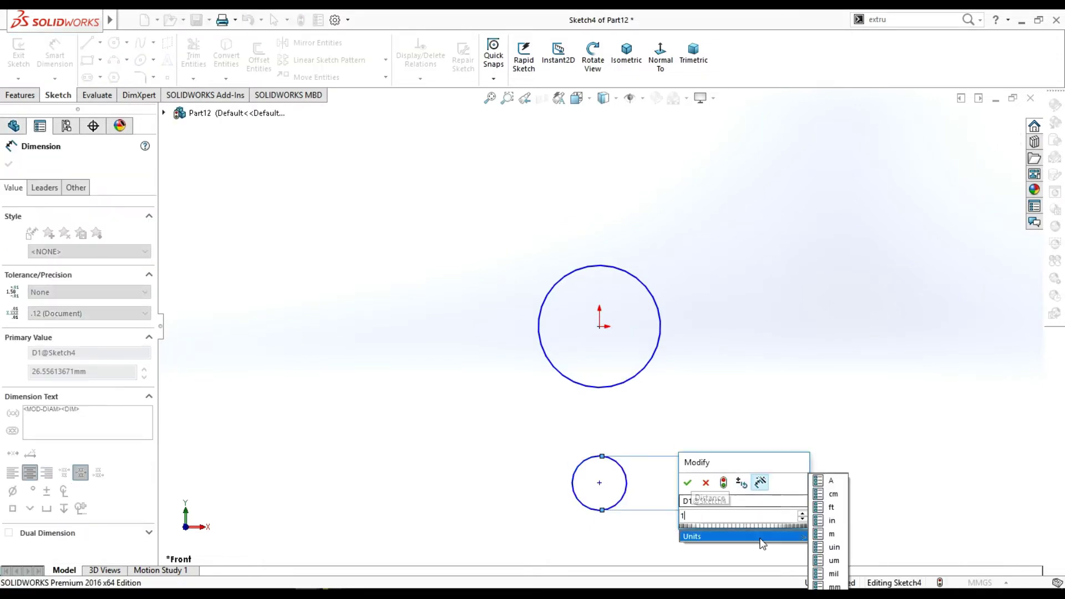
pyautogui.click(687, 483)
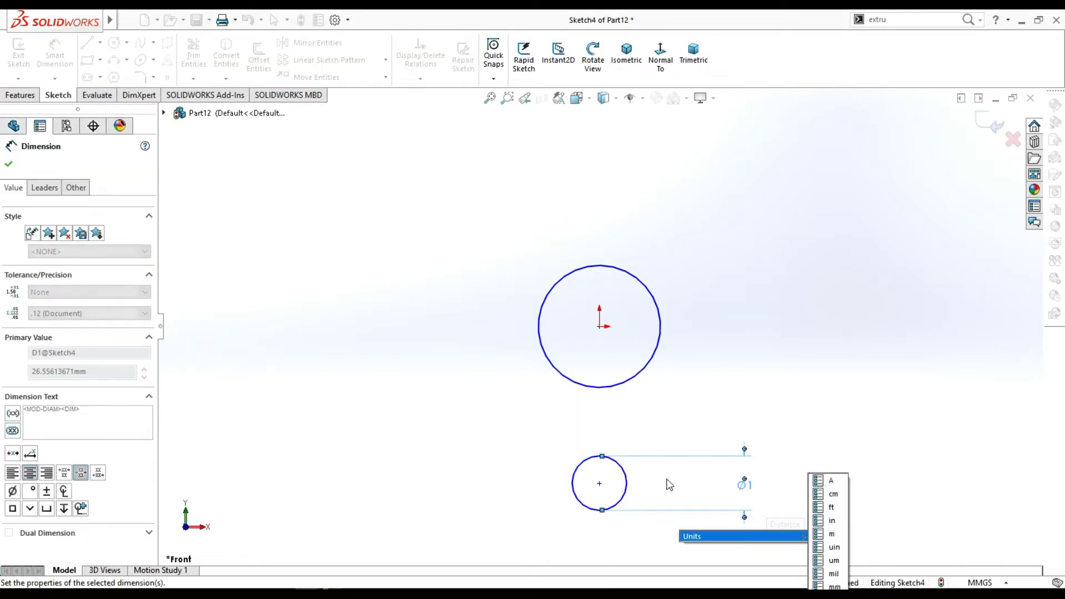
# Set the small circle's centre 4 mm below the origin.
pyautogui.click(600, 331)
pyautogui.click(600, 485)
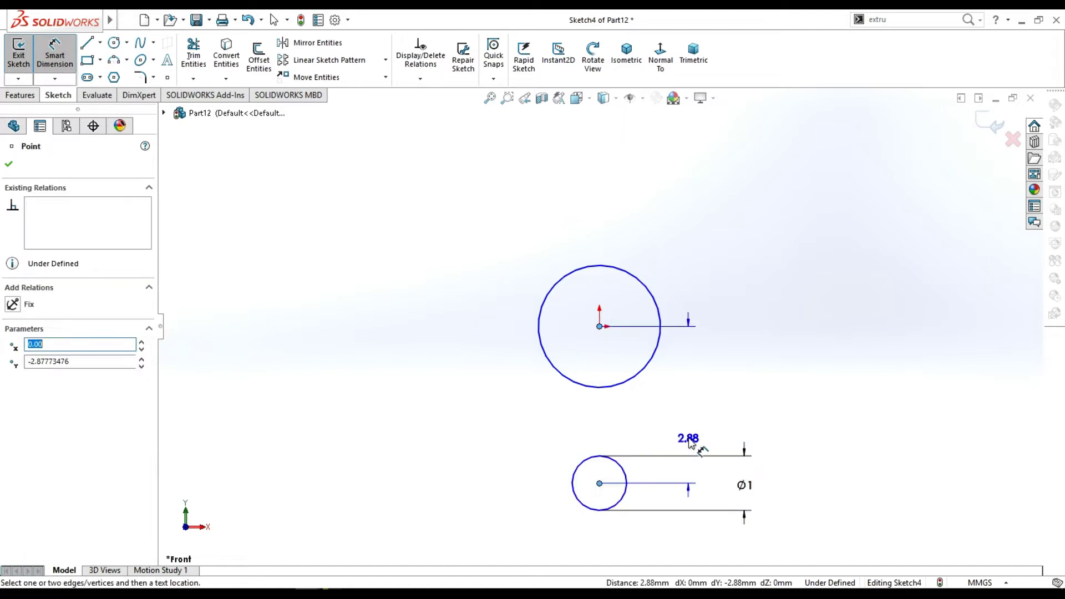
pyautogui.click(698, 427)
pyautogui.write('4')
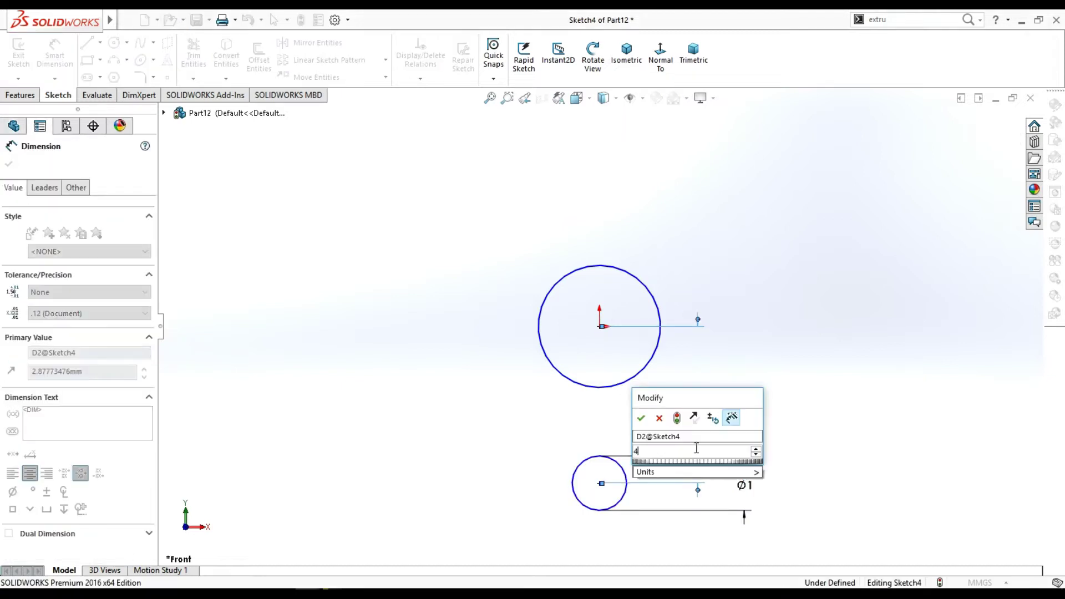
pyautogui.press('Return')
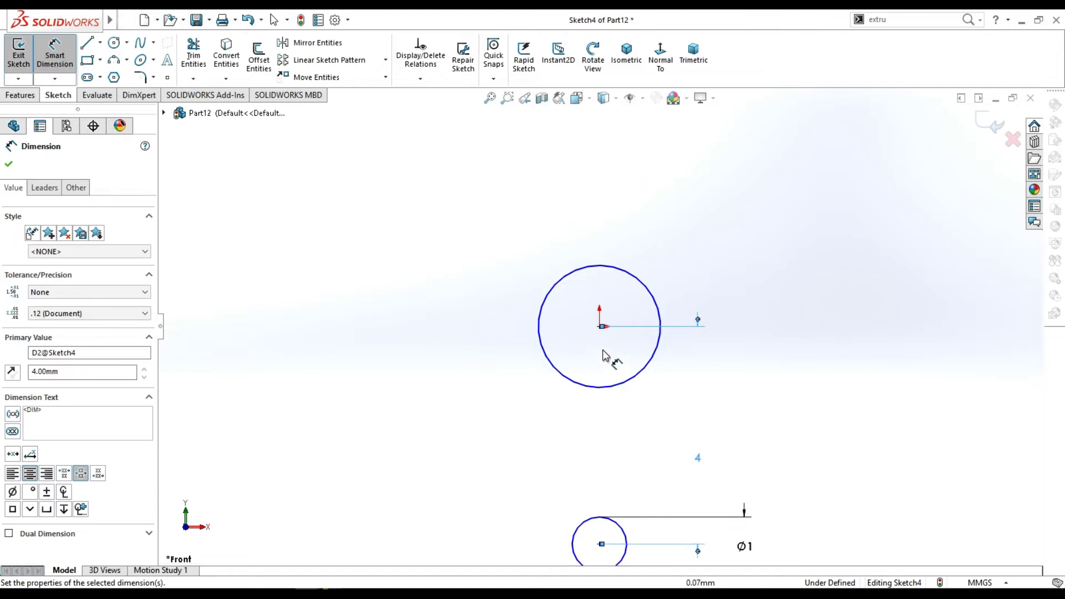
# Dimension the large circle to Ø5 mm and finish dimensioning.
pyautogui.click(654, 355)
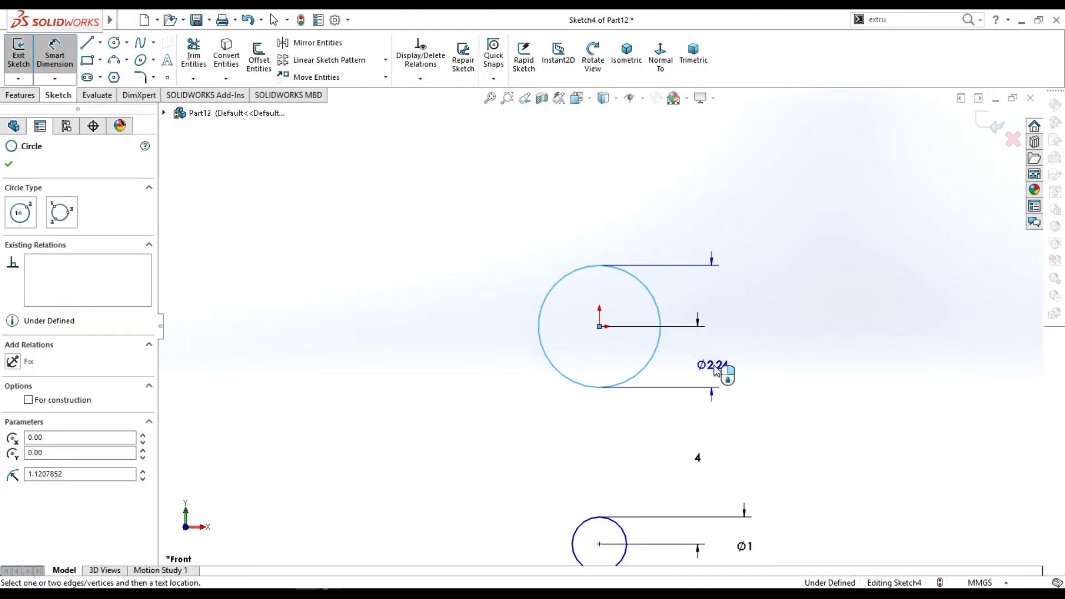
pyautogui.click(754, 347)
pyautogui.write('5')
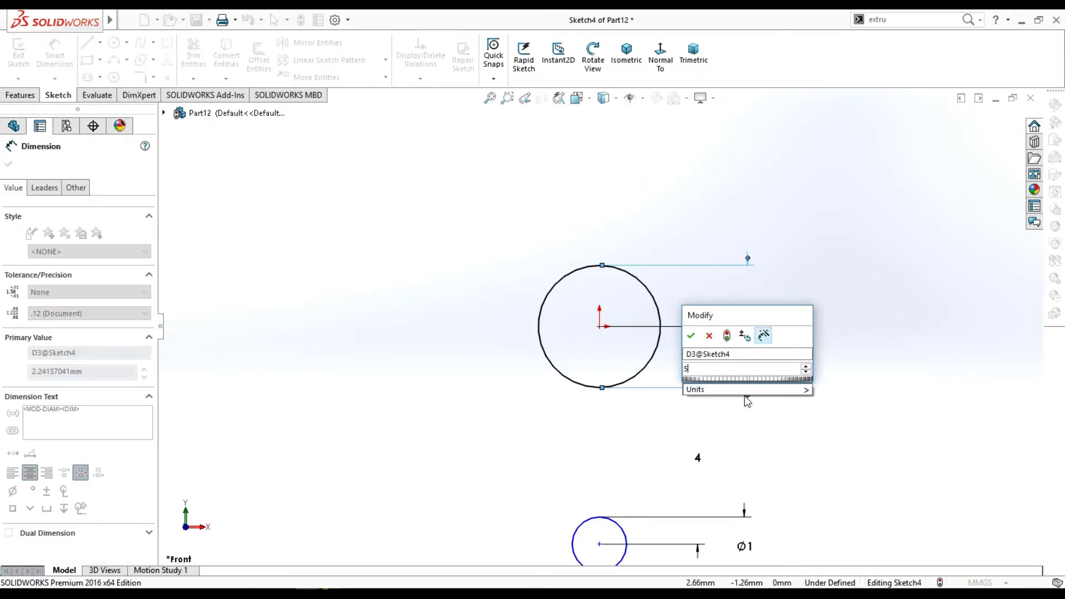
pyautogui.press('Return')
pyautogui.scroll(-2, 741, 395)
pyautogui.scroll(-2, 677, 436)
pyautogui.scroll(-2, 555, 388)
pyautogui.click(510, 379)
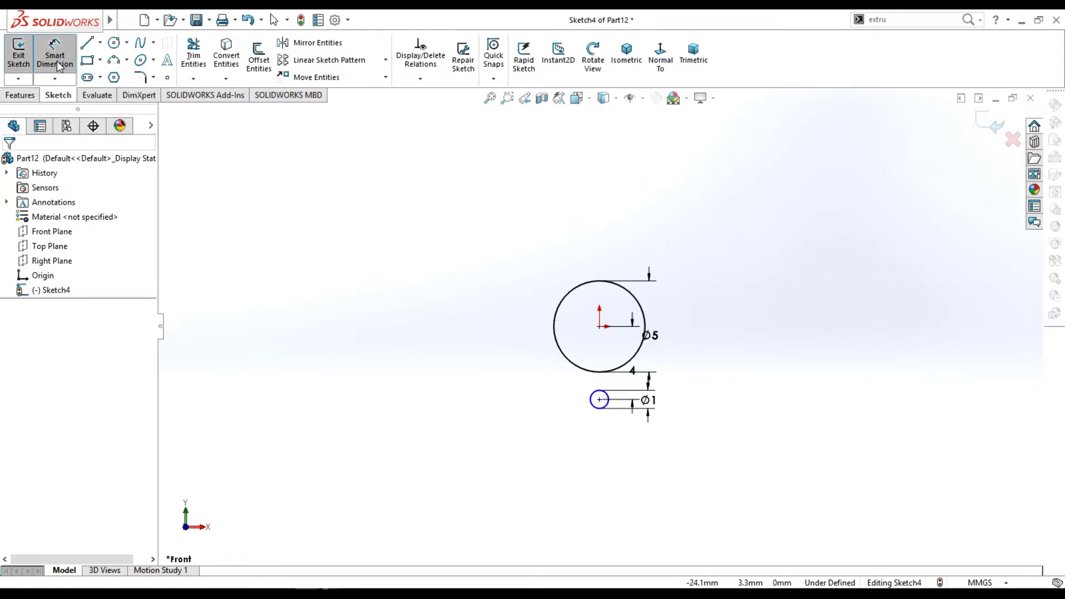
pyautogui.press('Escape')
# Draw a line tangent to both circles on their left side.
pyautogui.click(26, 99)
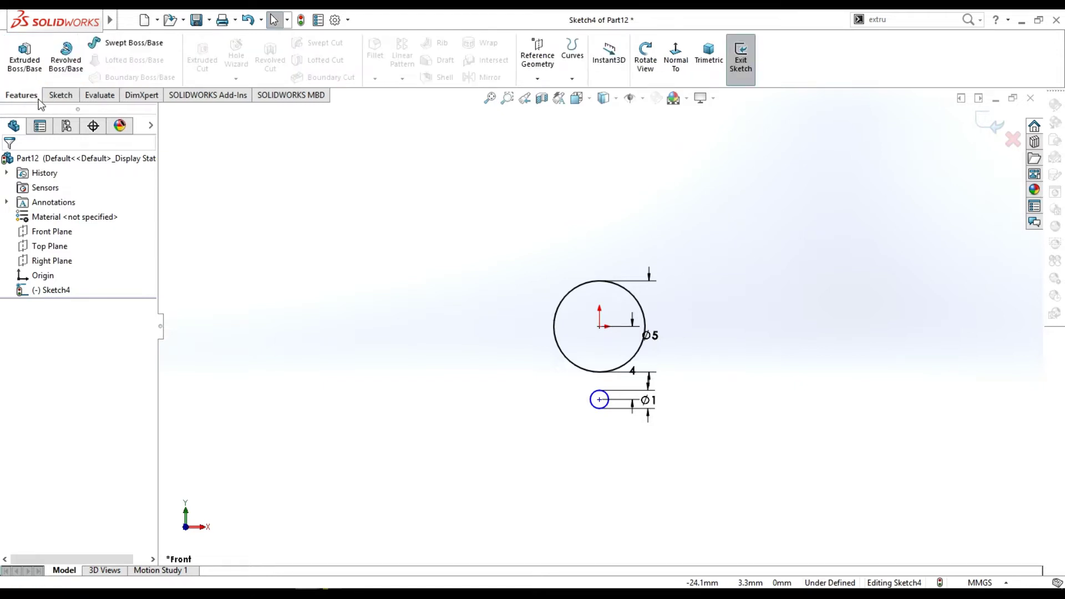
pyautogui.click(60, 95)
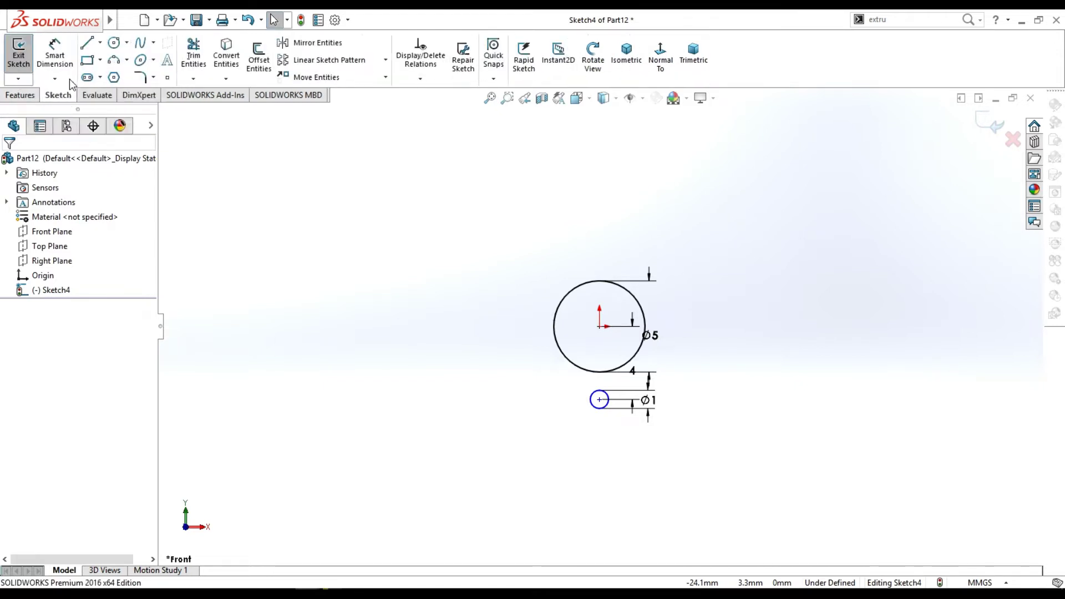
pyautogui.scroll(-2, 555, 358)
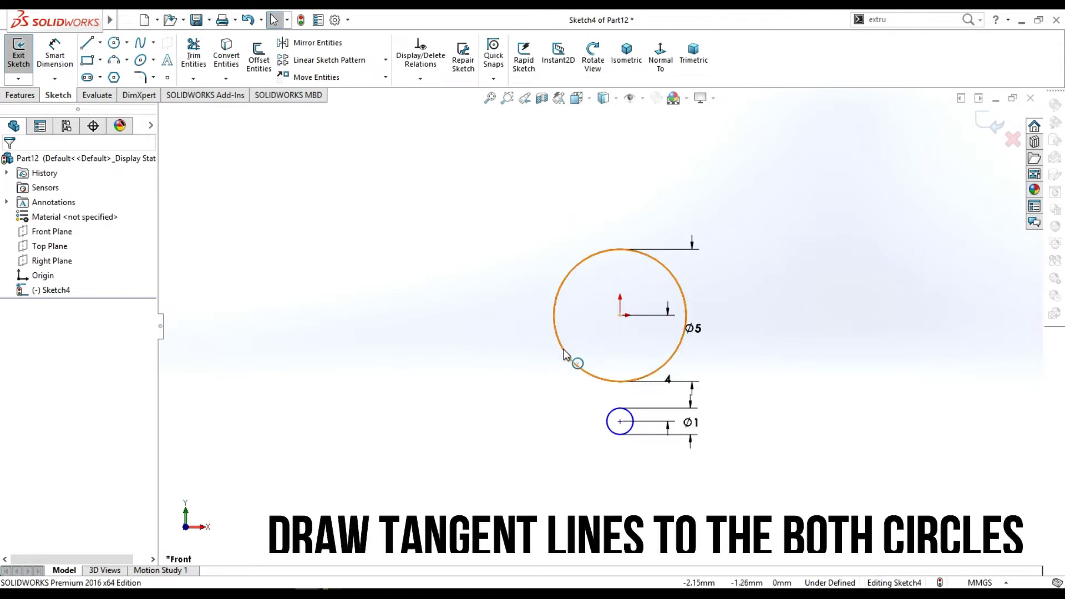
pyautogui.click(573, 361)
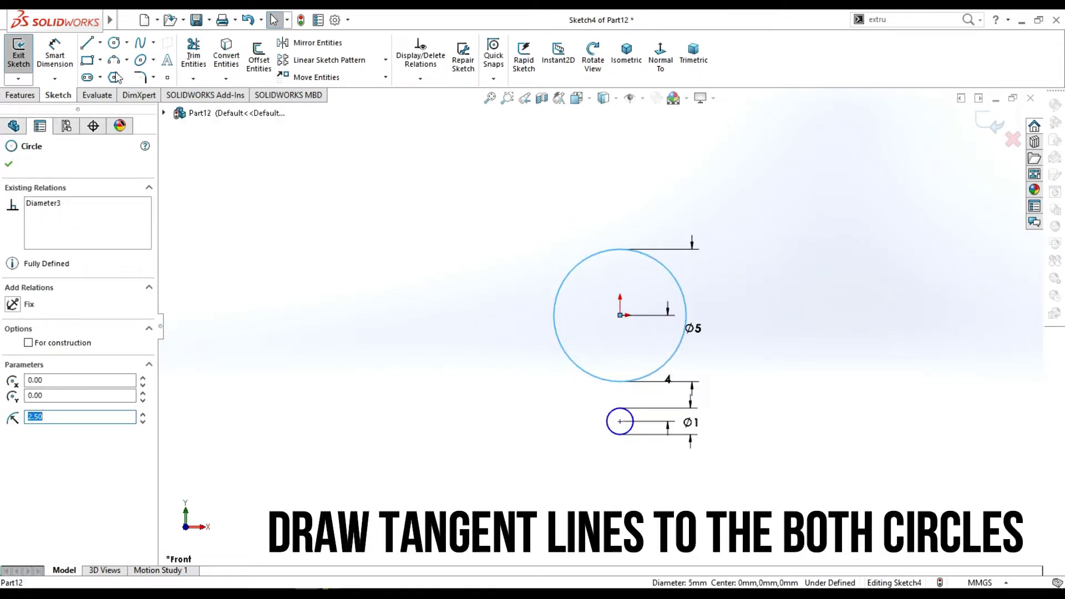
pyautogui.click(87, 44)
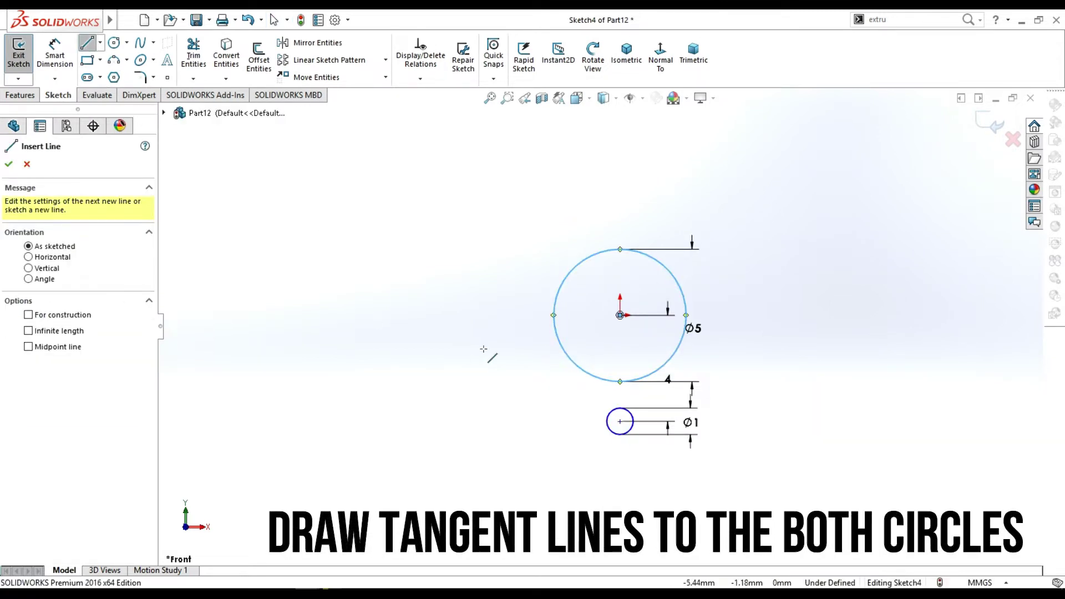
pyautogui.click(557, 334)
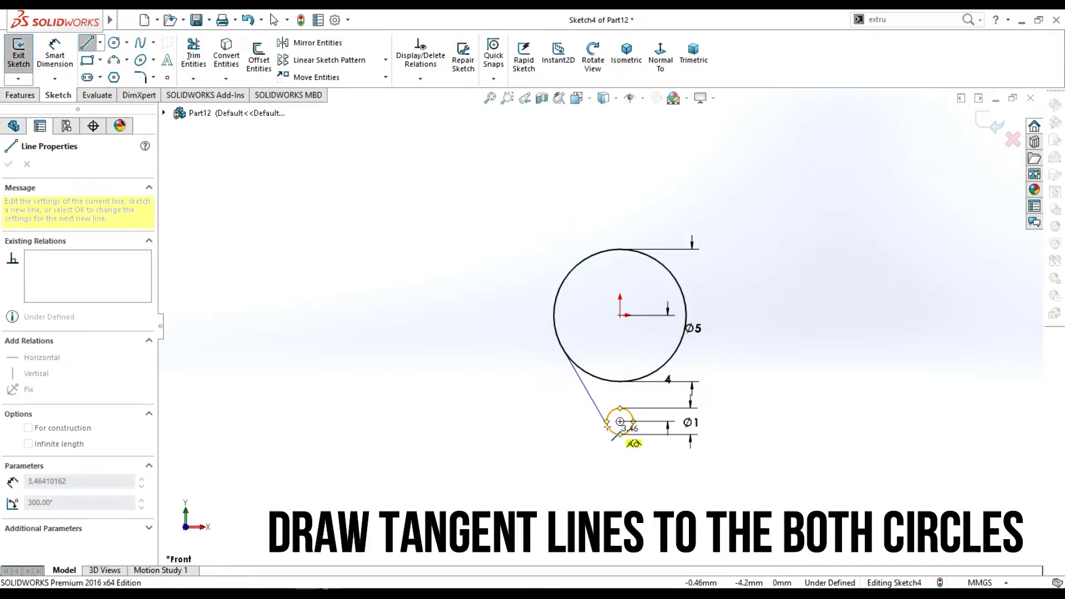
pyautogui.click(608, 426)
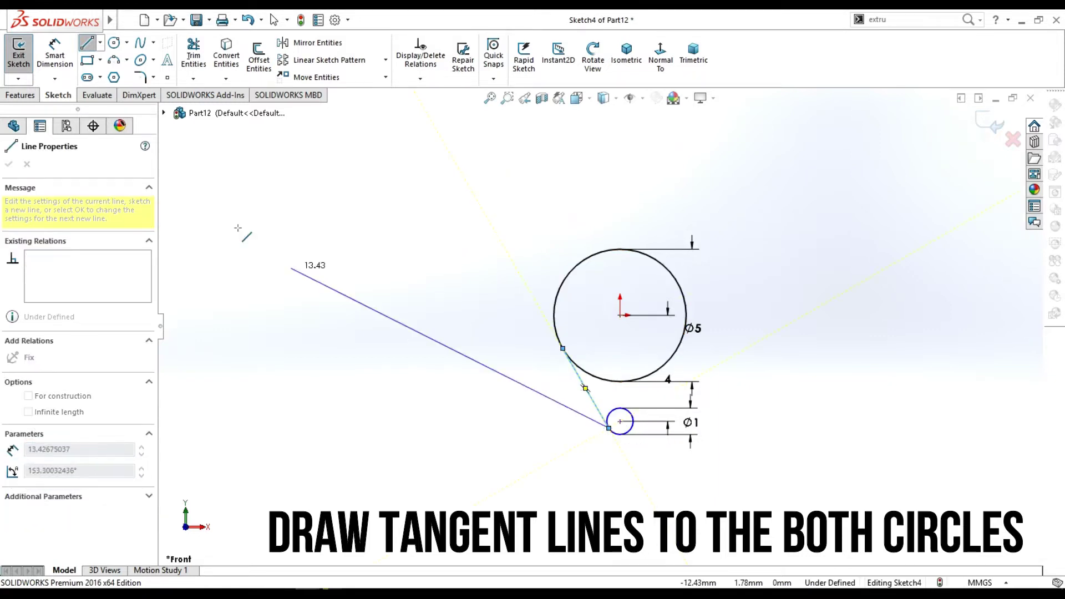
pyautogui.press('Escape')
# Draw the matching tangent line on the right side of both circles.
pyautogui.click(89, 43)
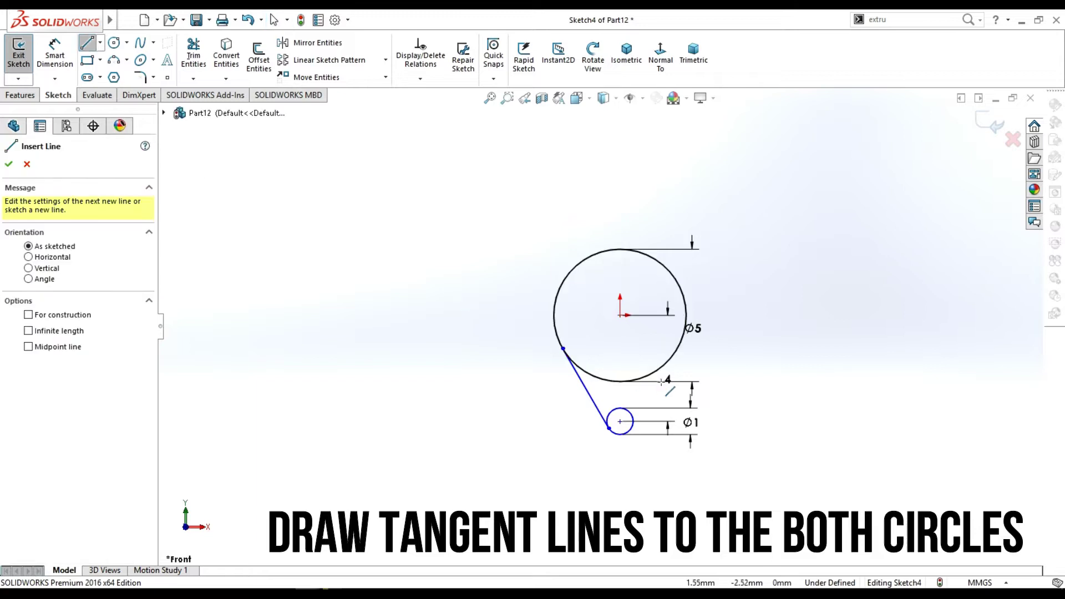
pyautogui.click(681, 338)
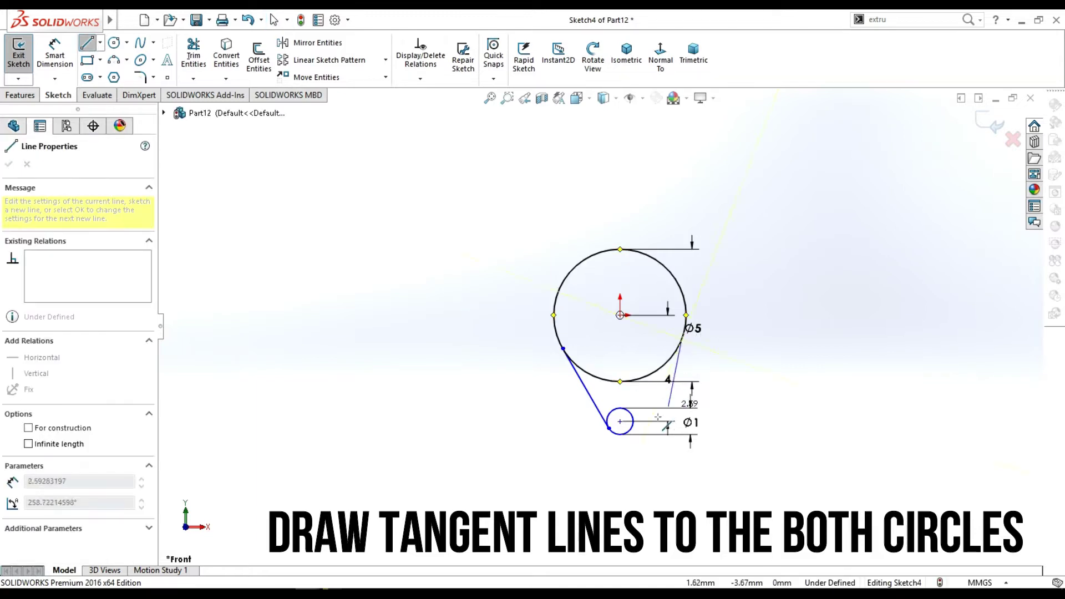
pyautogui.click(633, 426)
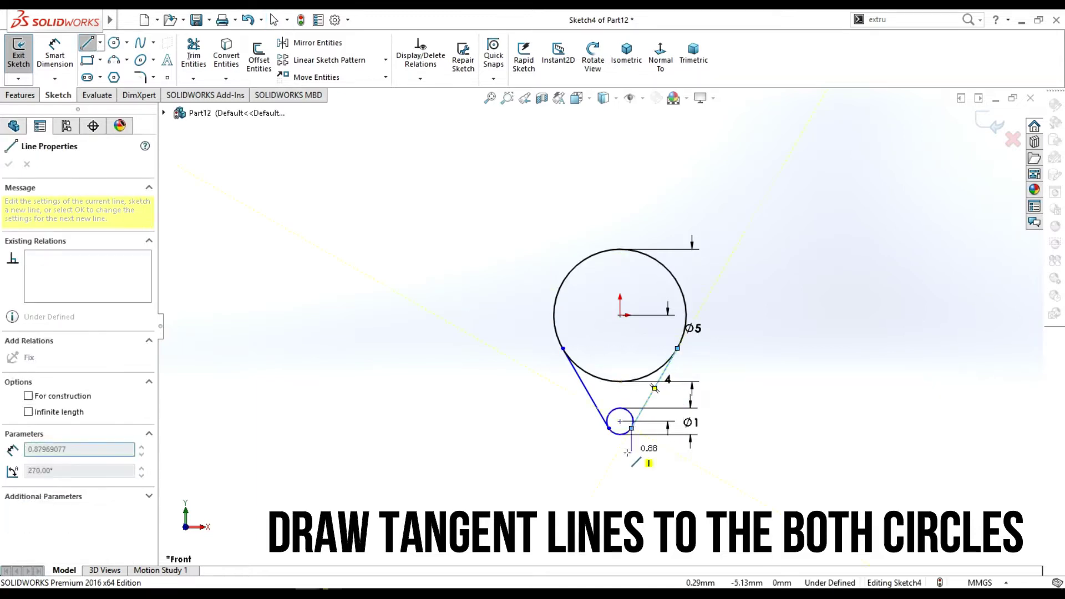
pyautogui.press('Escape')
pyautogui.scroll(-2, 624, 399)
pyautogui.scroll(-2, 624, 400)
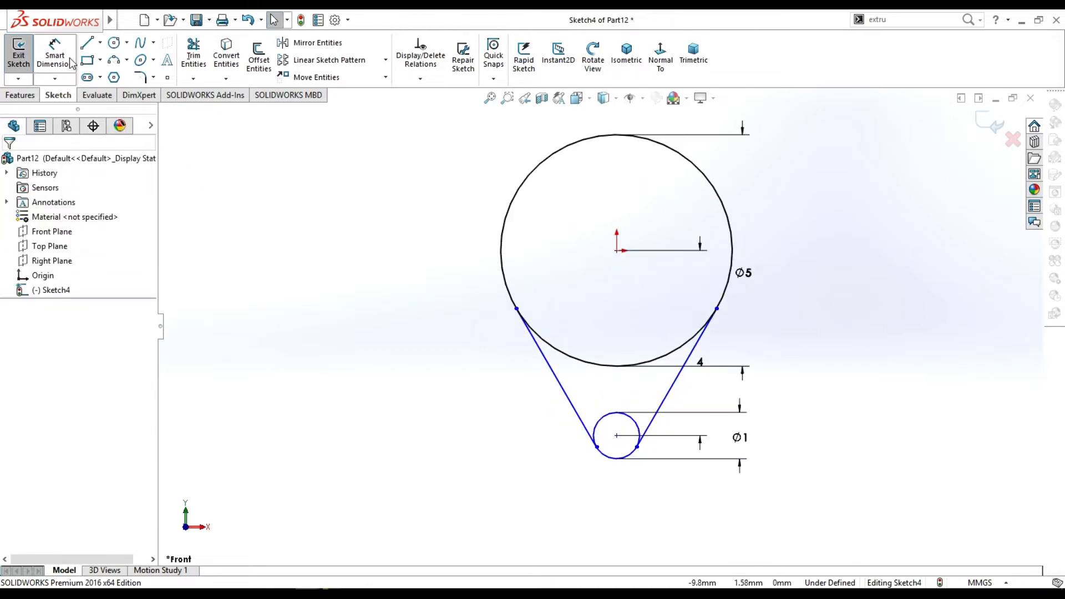
# Select the circles and tangent lines to check their tangency relations.
pyautogui.click(597, 429)
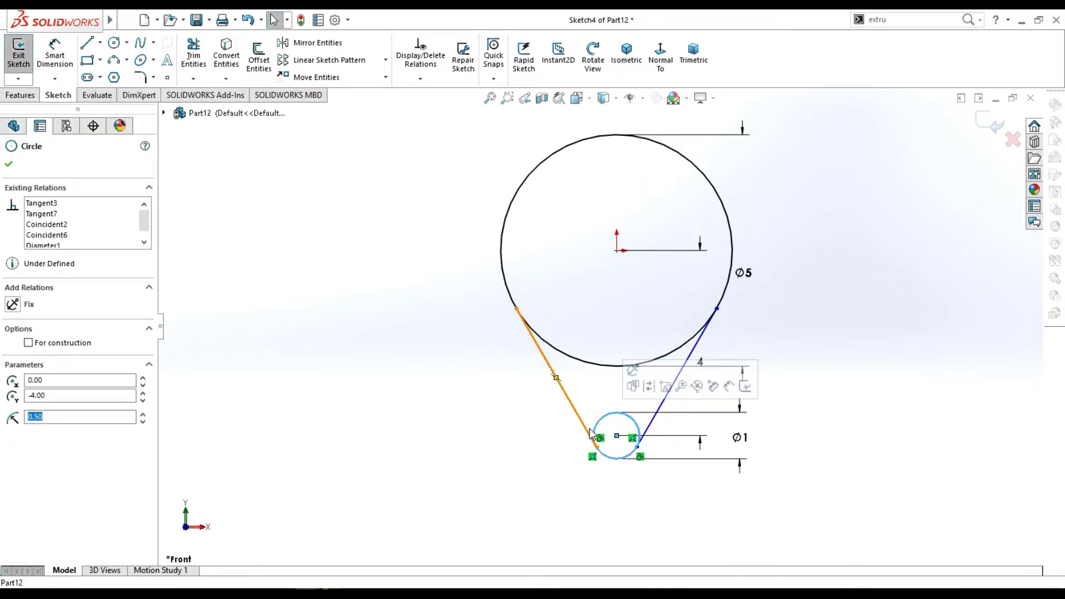
pyautogui.click(544, 343)
pyautogui.keyDown('ctrl'); pyautogui.click(539, 348); pyautogui.keyUp('ctrl')
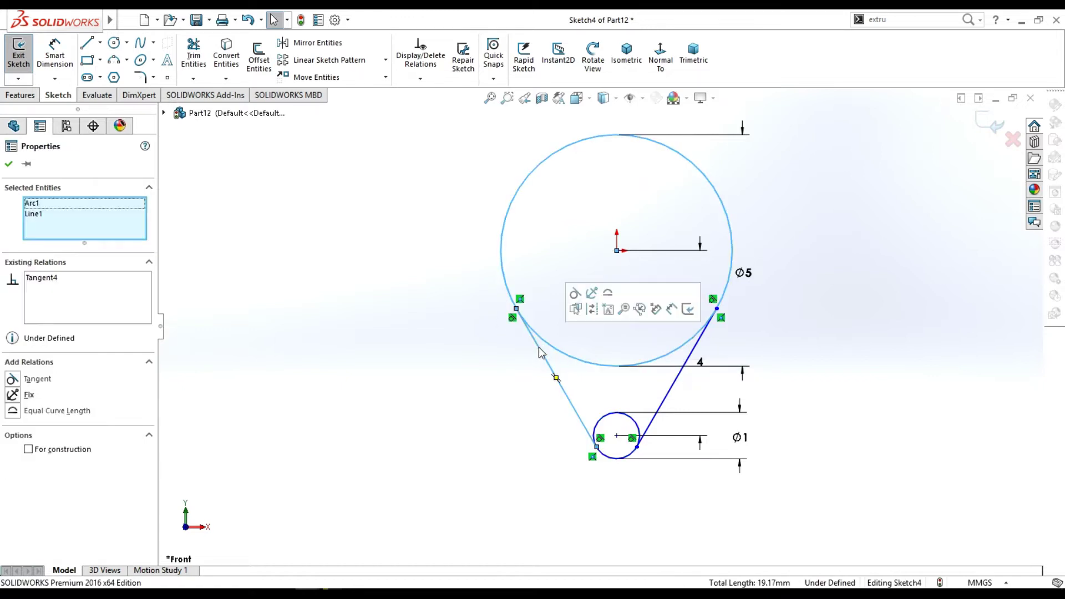
pyautogui.keyDown('ctrl'); pyautogui.click(696, 351); pyautogui.keyUp('ctrl')
pyautogui.click(743, 347)
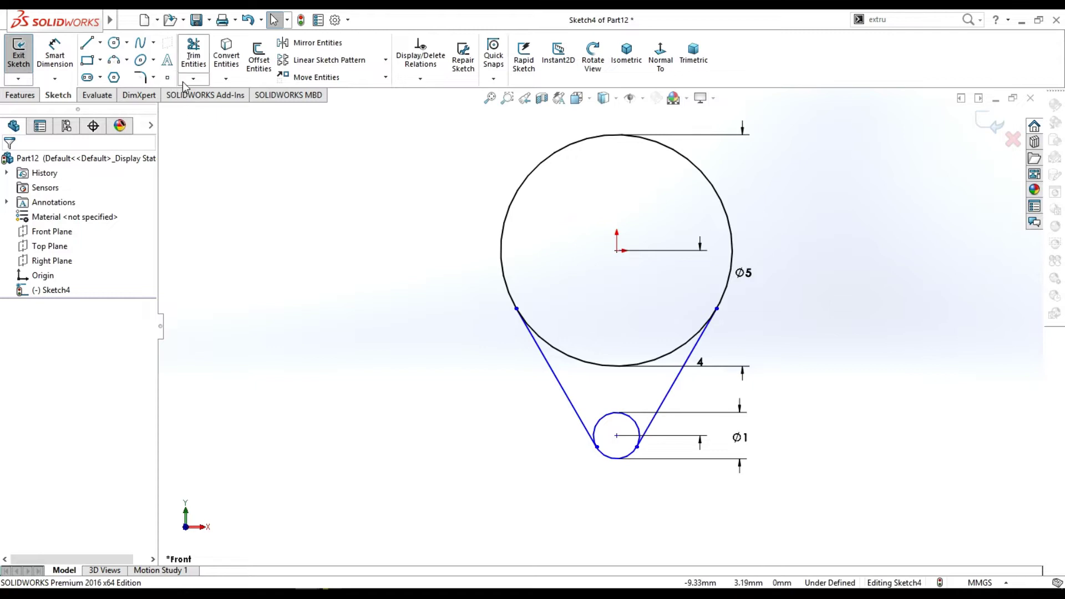
# Trim the inner arcs of both circles, leaving a closed teardrop outline.
pyautogui.click(193, 53)
pyautogui.click(613, 414)
pyautogui.click(599, 364)
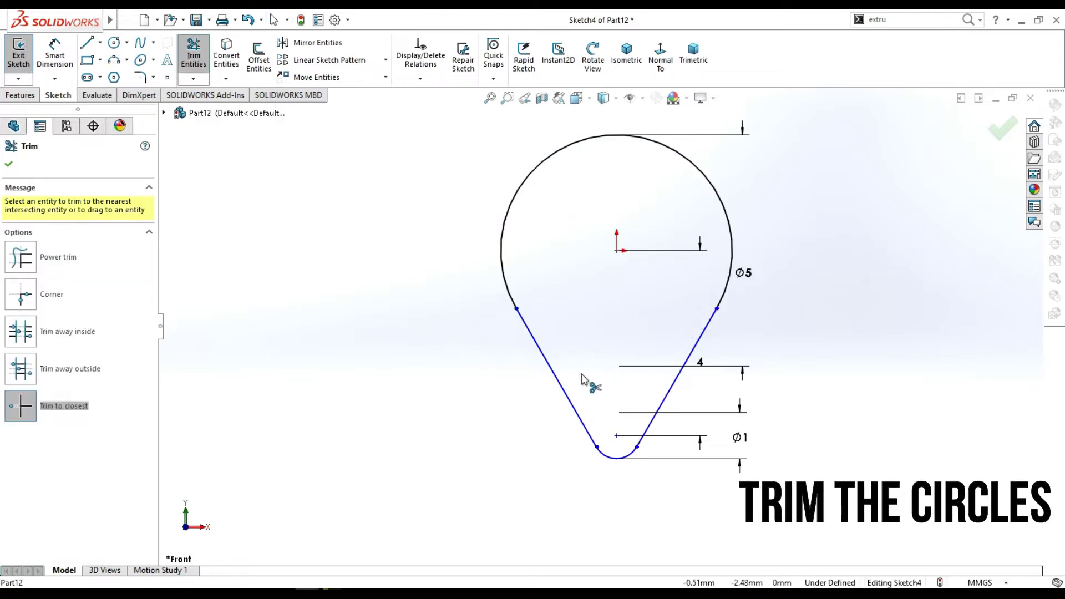
pyautogui.click(9, 159)
pyautogui.scroll(2, 599, 321)
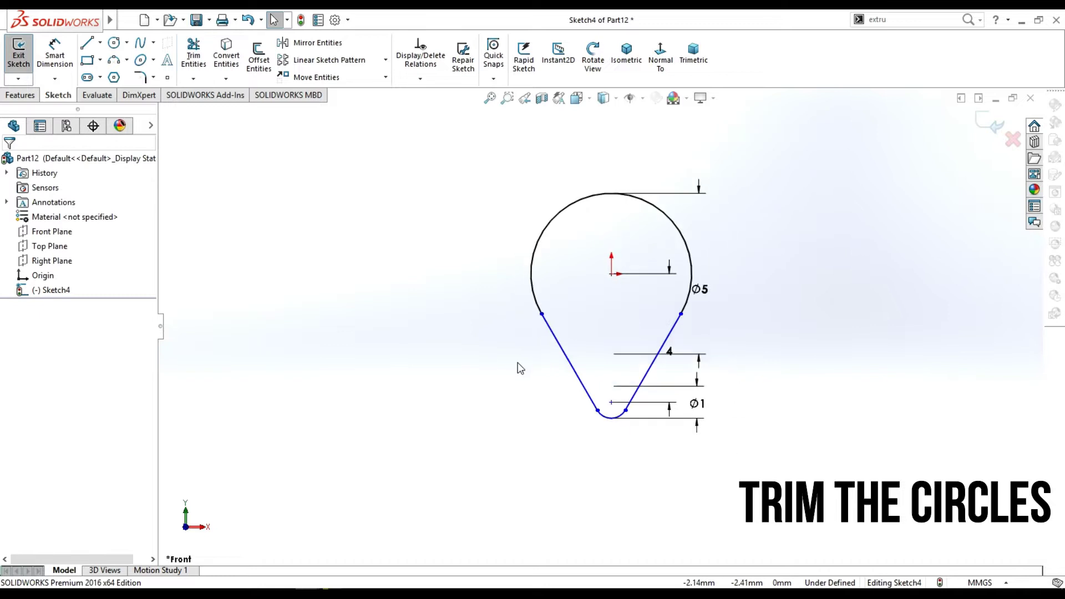
pyautogui.click(25, 97)
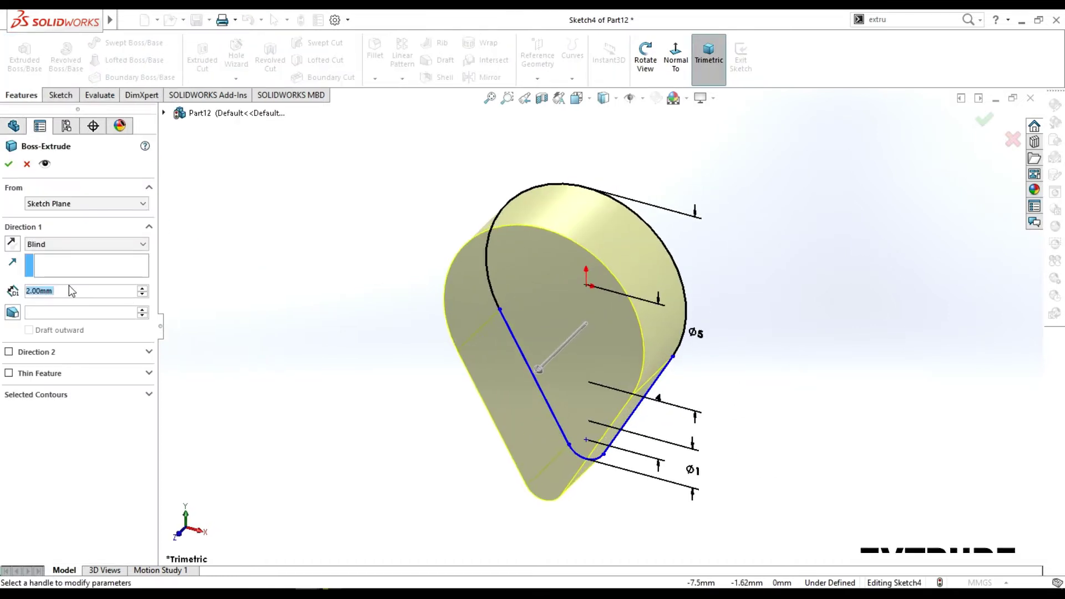
# Extrude the teardrop sketch to a 2 mm blind depth as Boss-Extrude2.
pyautogui.write('2')
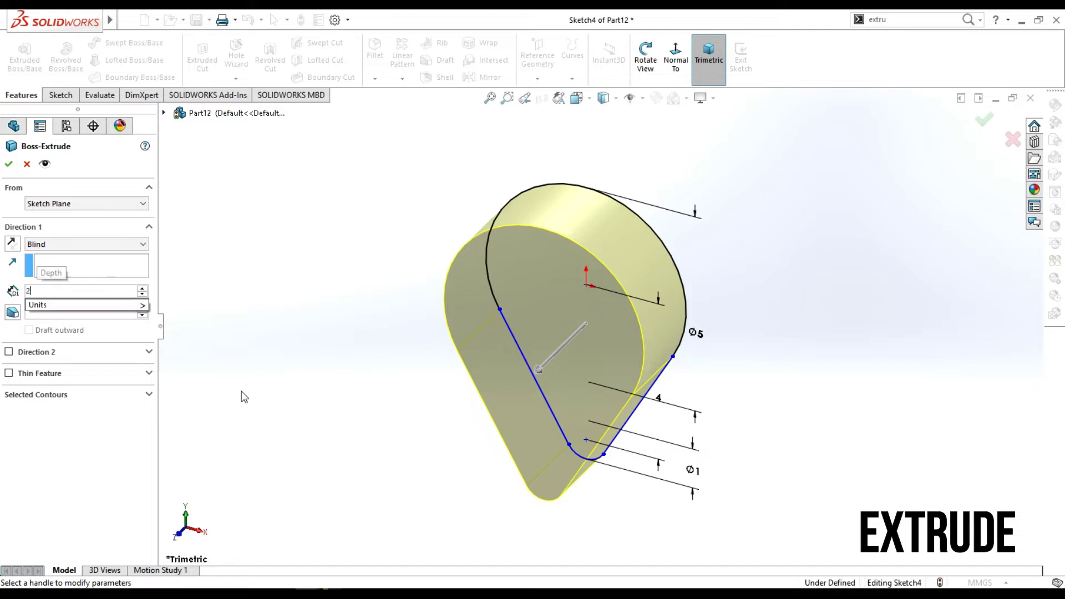
pyautogui.press('Return')
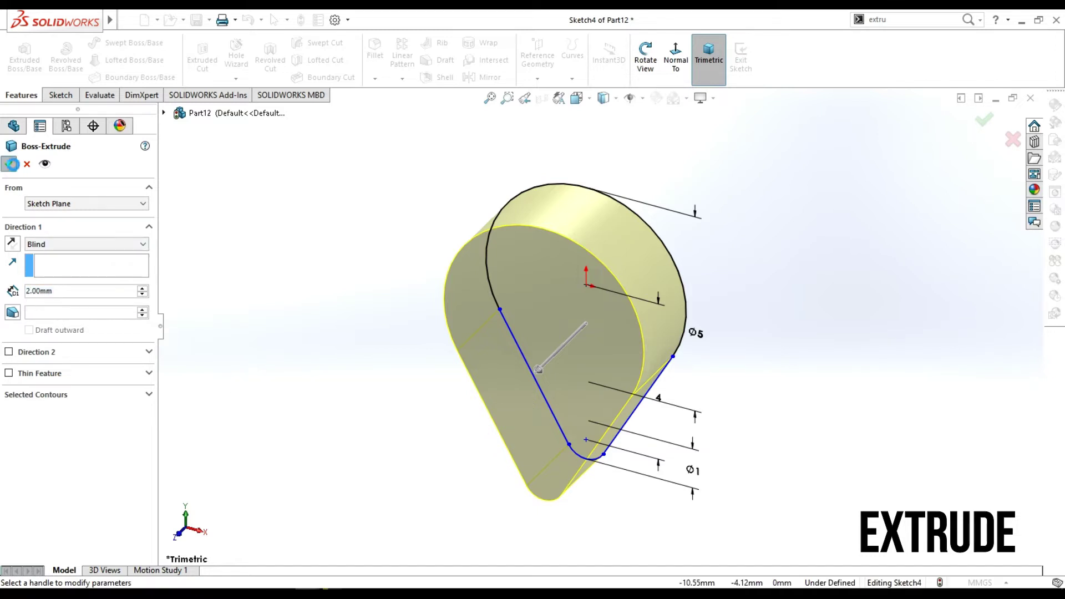
pyautogui.press('Return')
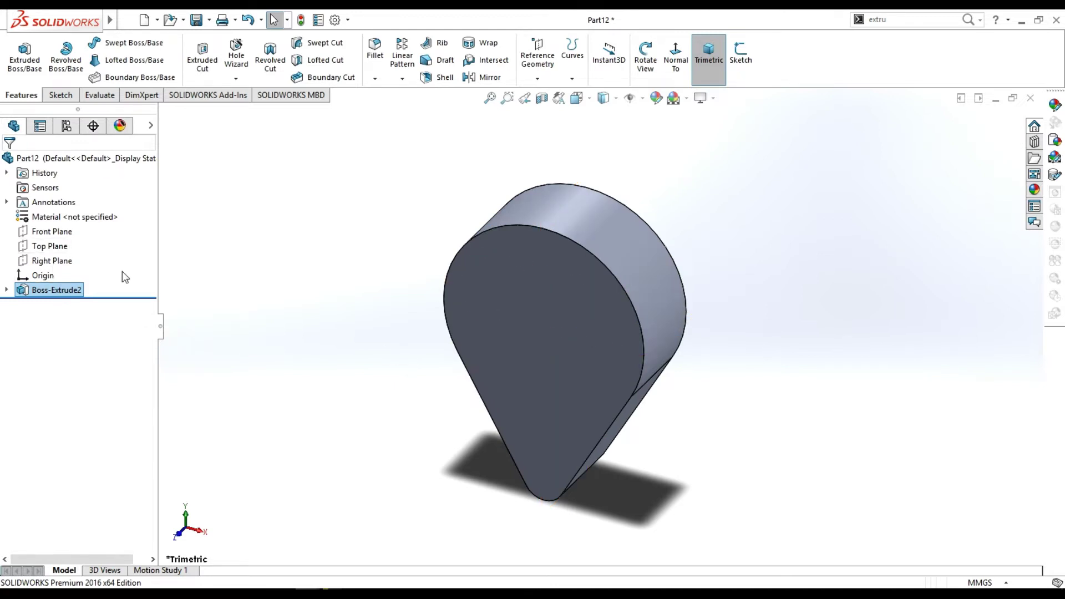
# Start a Top Plane sketch viewed normal and draw a circle centred on the origin.
pyautogui.click(50, 246)
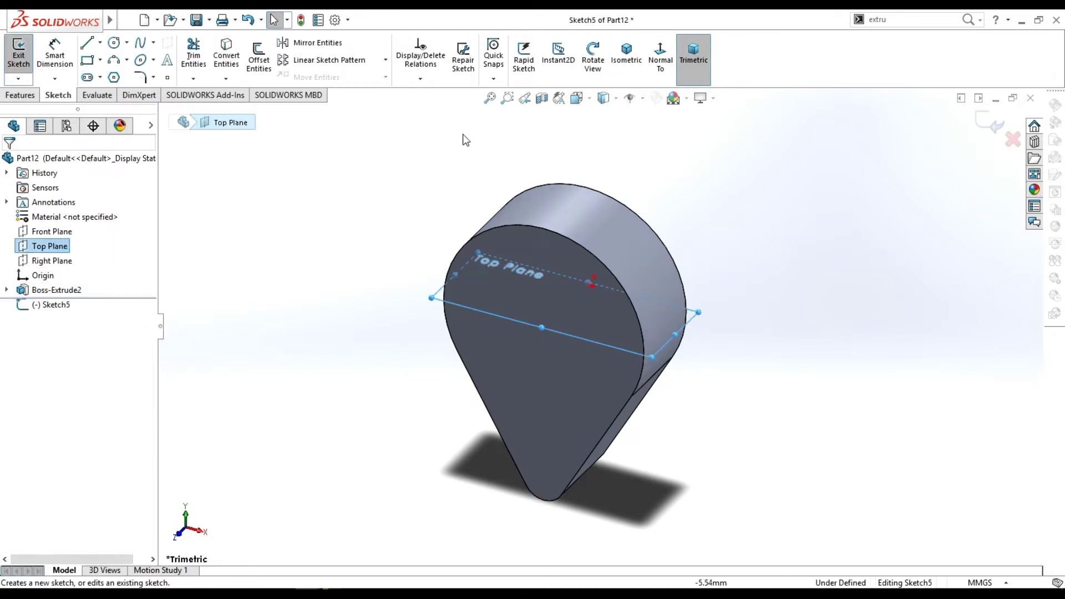
pyautogui.click(661, 55)
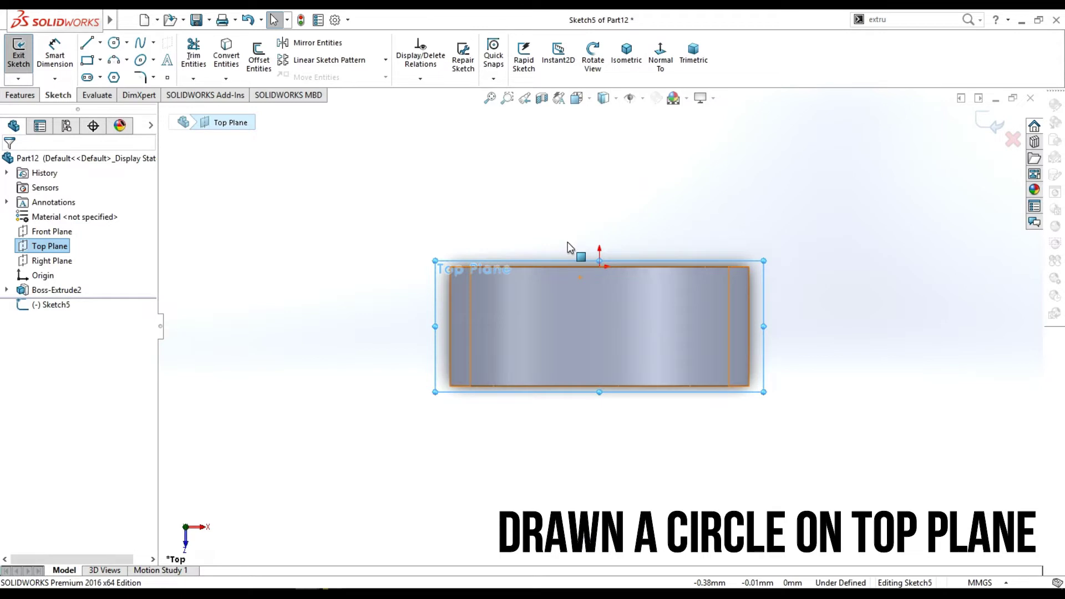
pyautogui.click(117, 45)
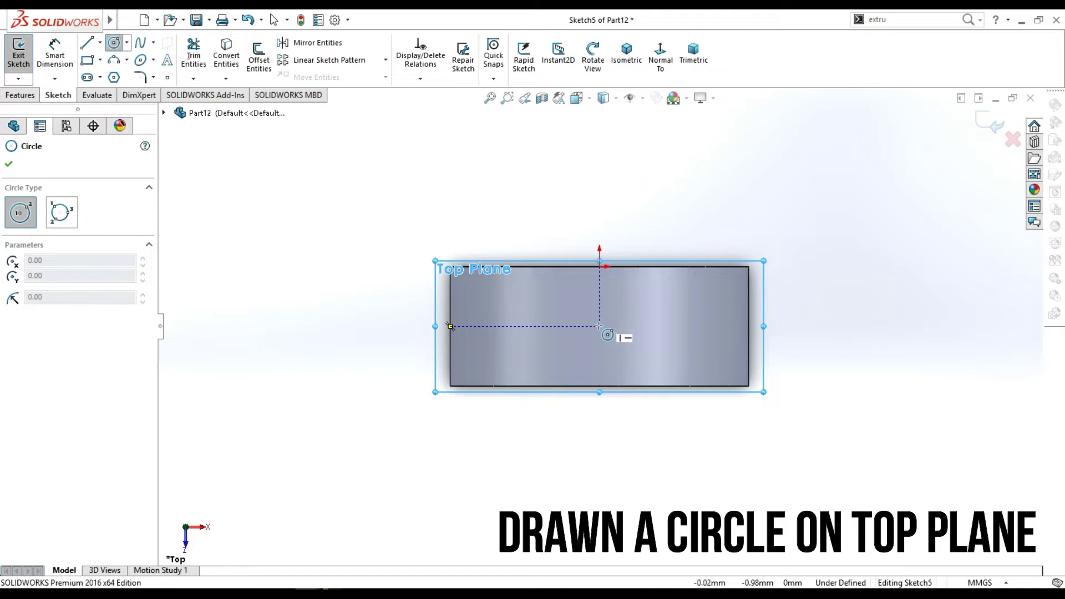
pyautogui.moveTo(600, 326); pyautogui.dragTo(626, 326)
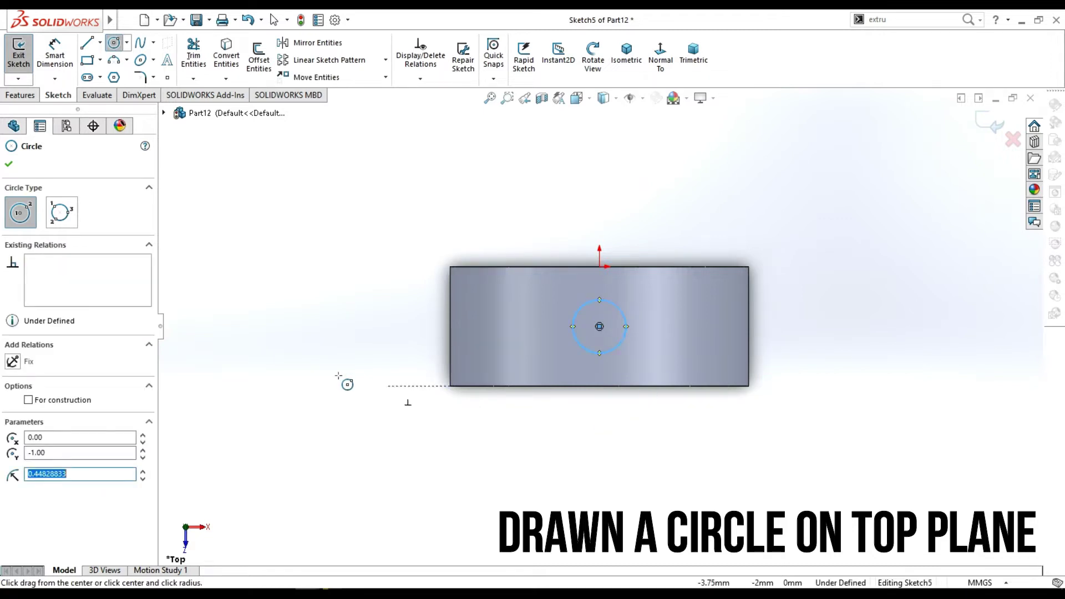
pyautogui.press('Escape')
# Dimension the circle to Ø0.8 mm.
pyautogui.click(66, 55)
pyautogui.click(620, 343)
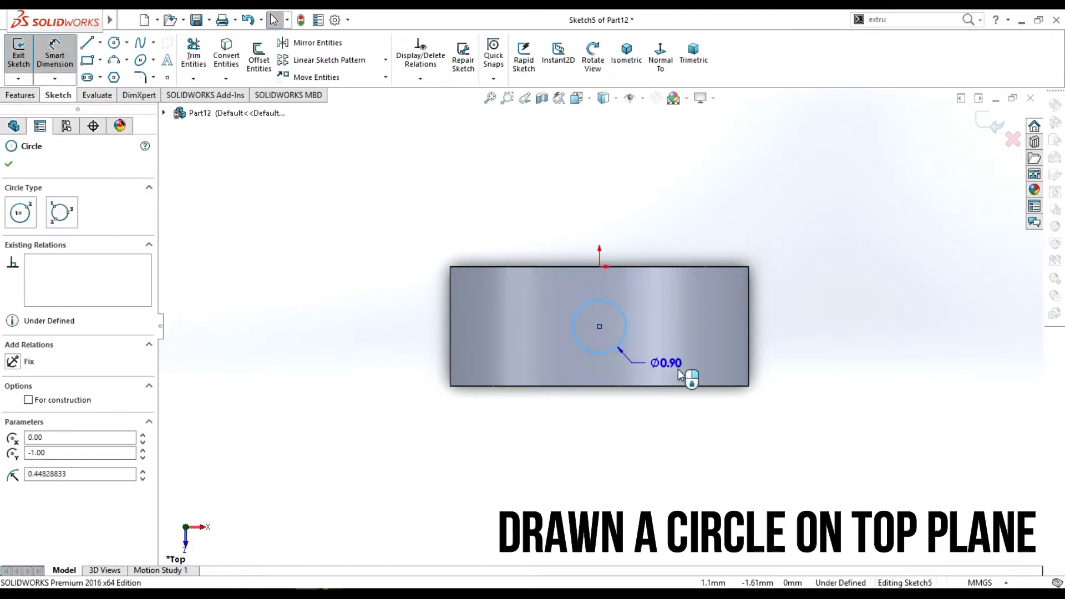
pyautogui.click(788, 327)
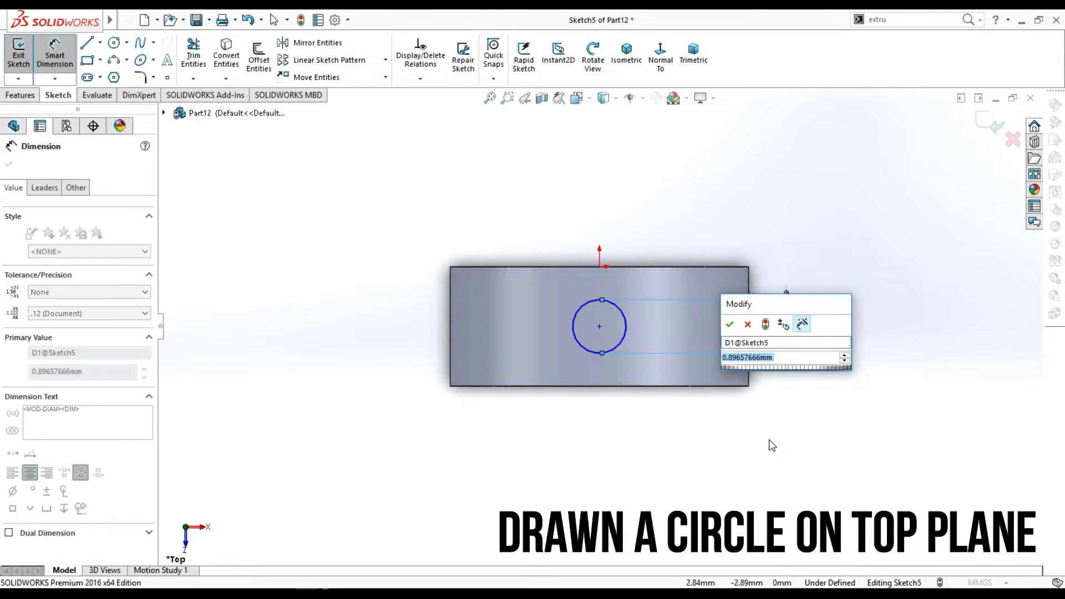
pyautogui.write('0.')
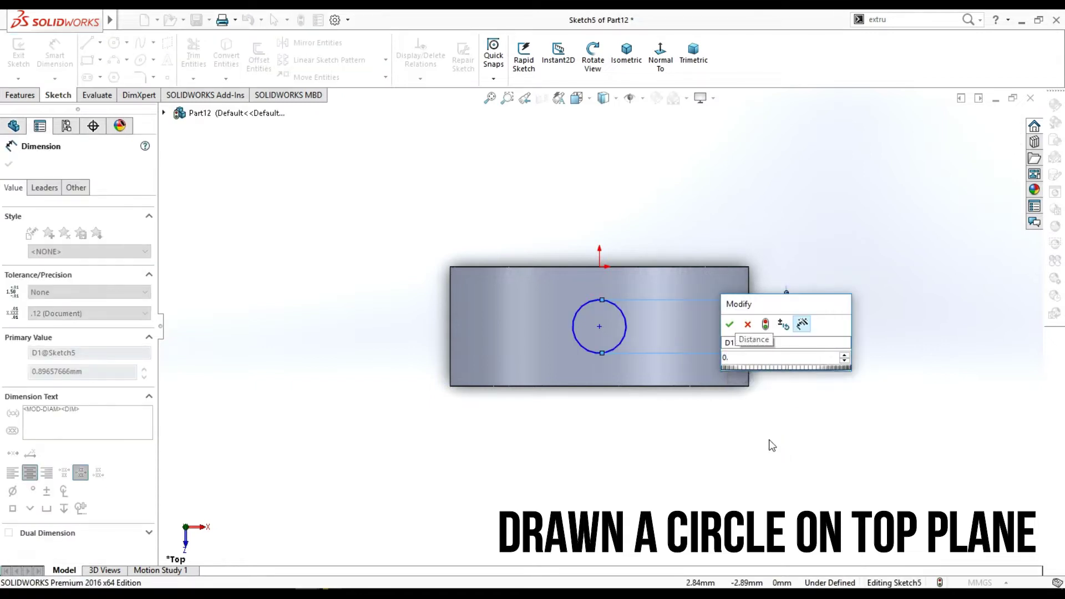
pyautogui.write('8')
pyautogui.press('Return')
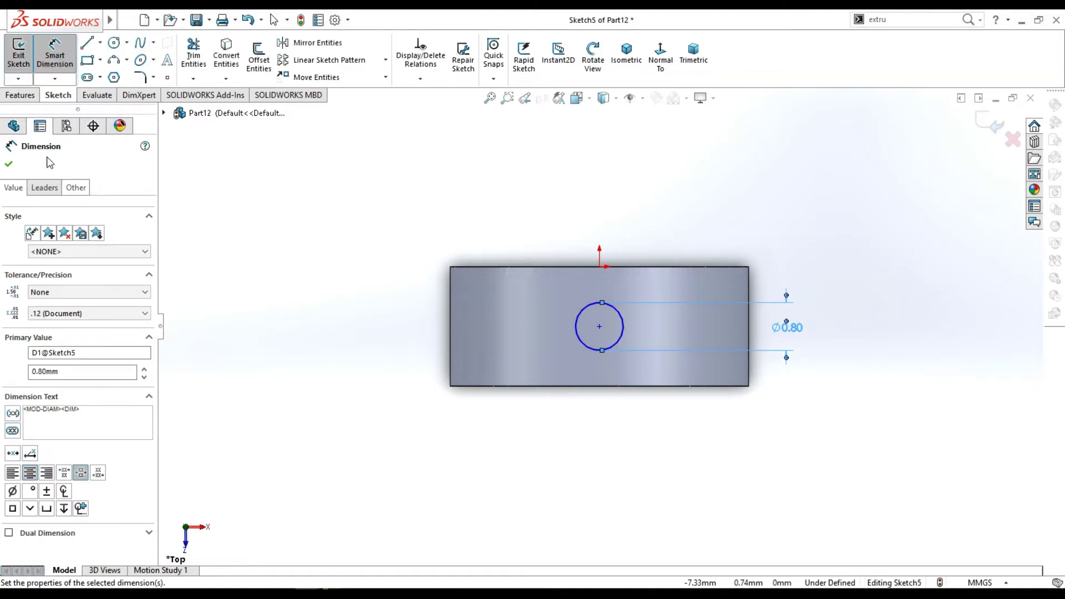
pyautogui.click(9, 163)
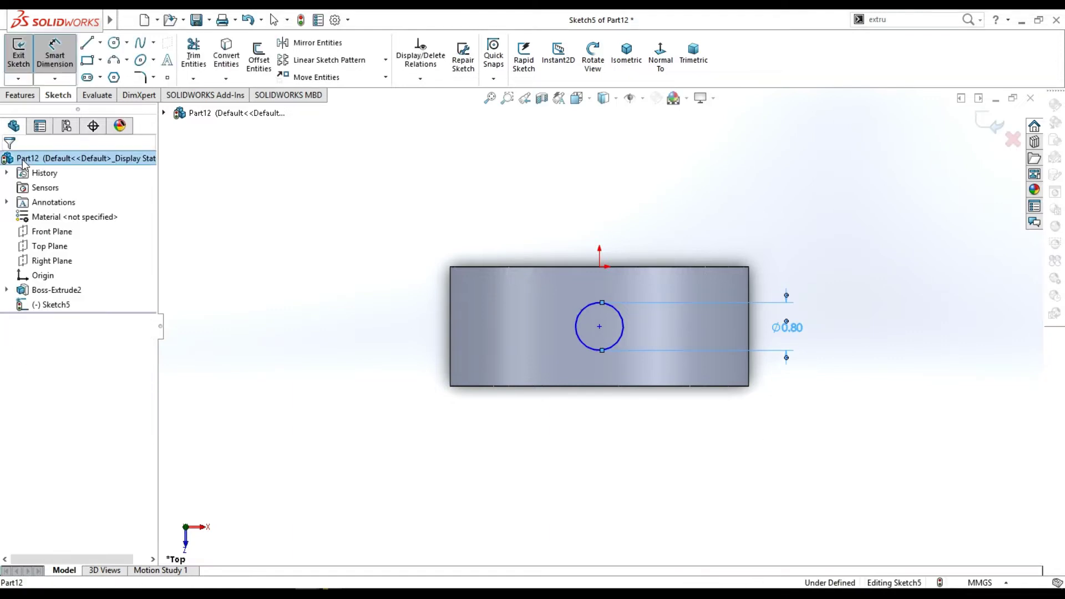
# Extrude the Ø0.8 circle 5 mm into a cylindrical pin.
pyautogui.click(22, 96)
pyautogui.click(36, 62)
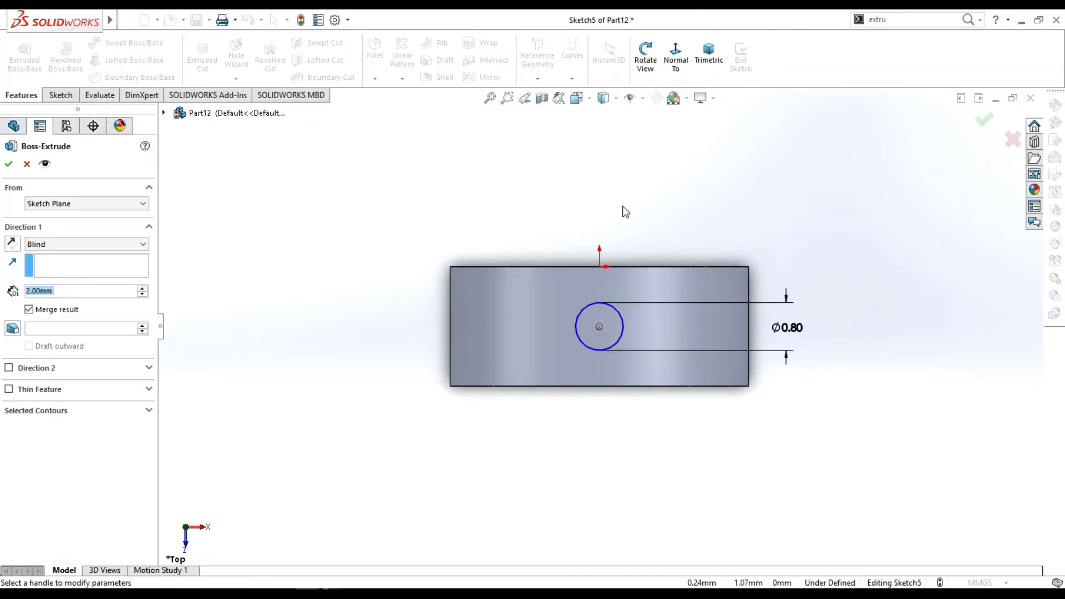
pyautogui.click(645, 55)
pyautogui.moveTo(678, 192); pyautogui.dragTo(633, 224)
pyautogui.press('Escape')
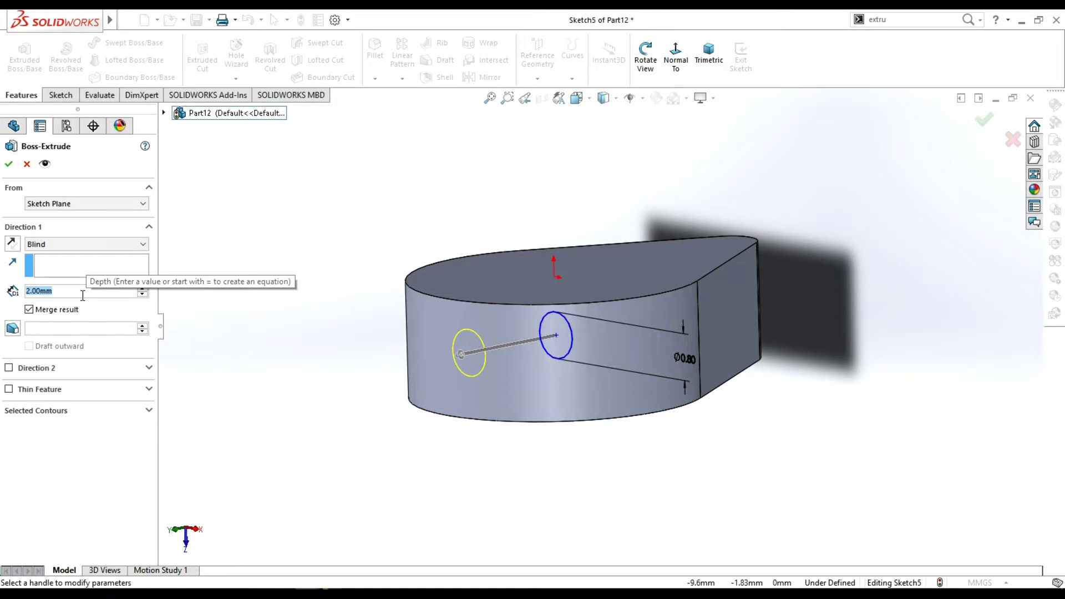
pyautogui.write('5')
pyautogui.press('Return')
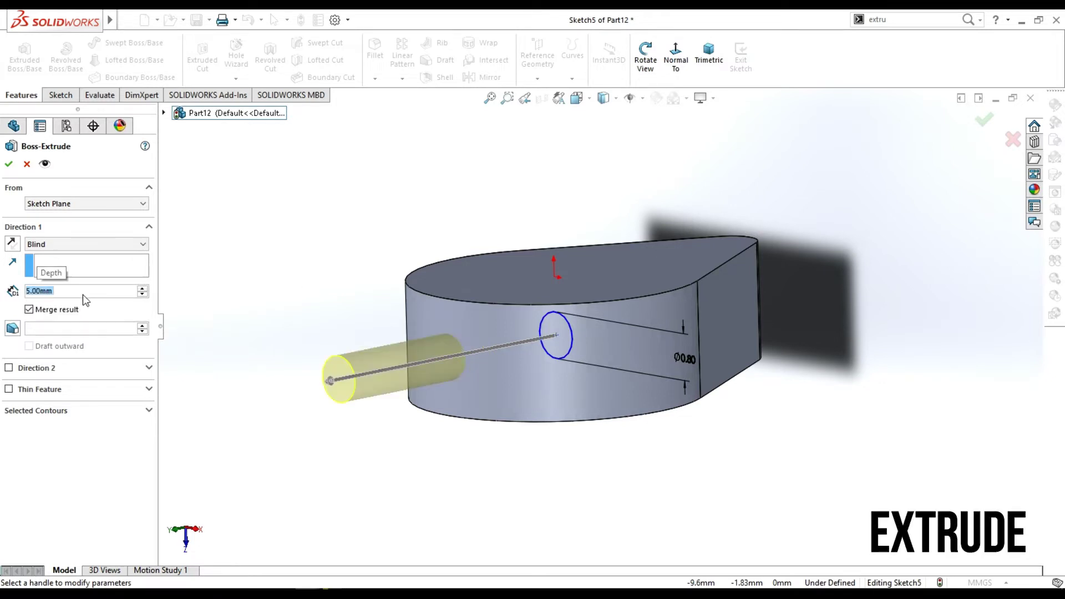
pyautogui.click(8, 164)
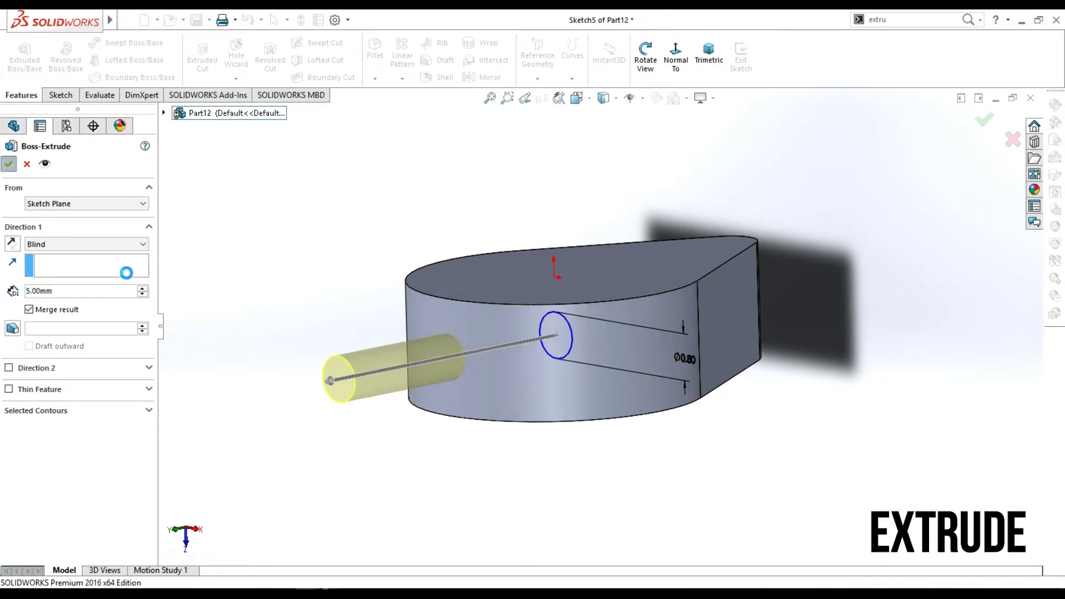
# Sketch a circle on the pin's end face, centred on the pin.
pyautogui.rightClick(332, 374)
pyautogui.click(357, 223)
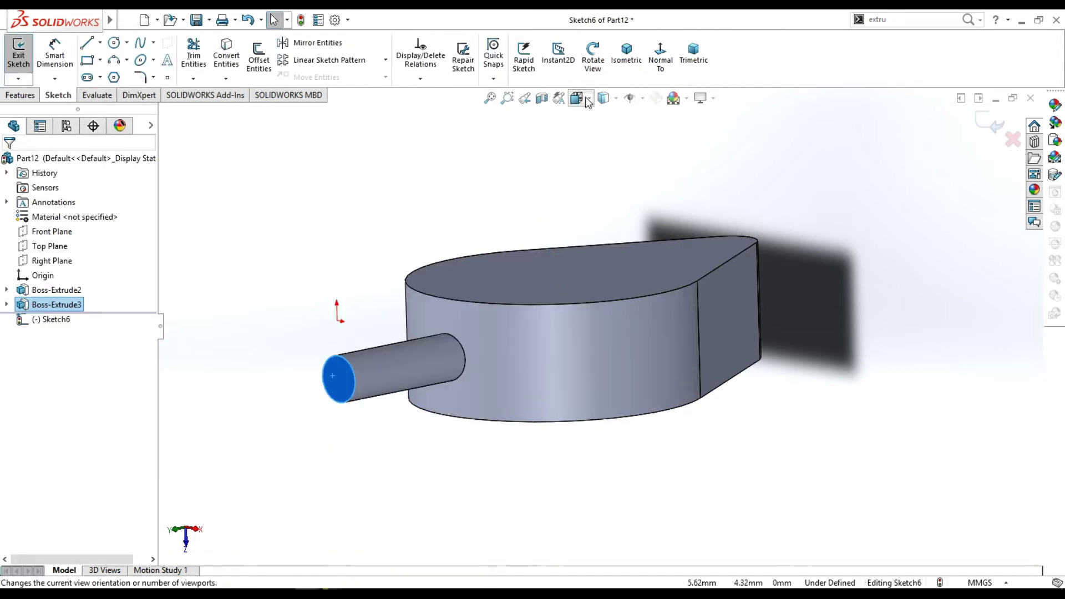
pyautogui.click(660, 58)
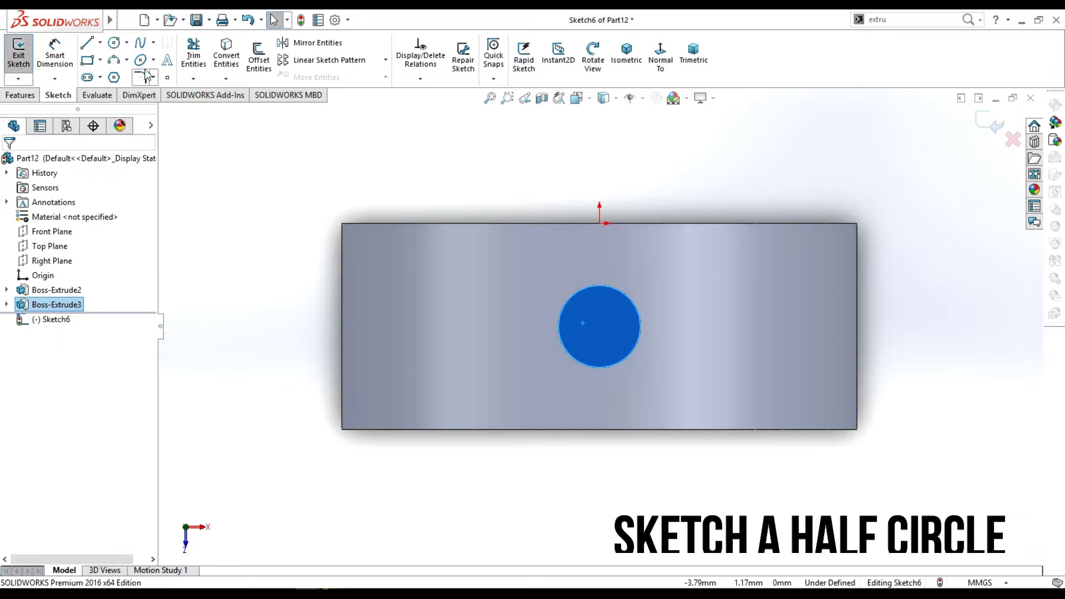
pyautogui.click(113, 42)
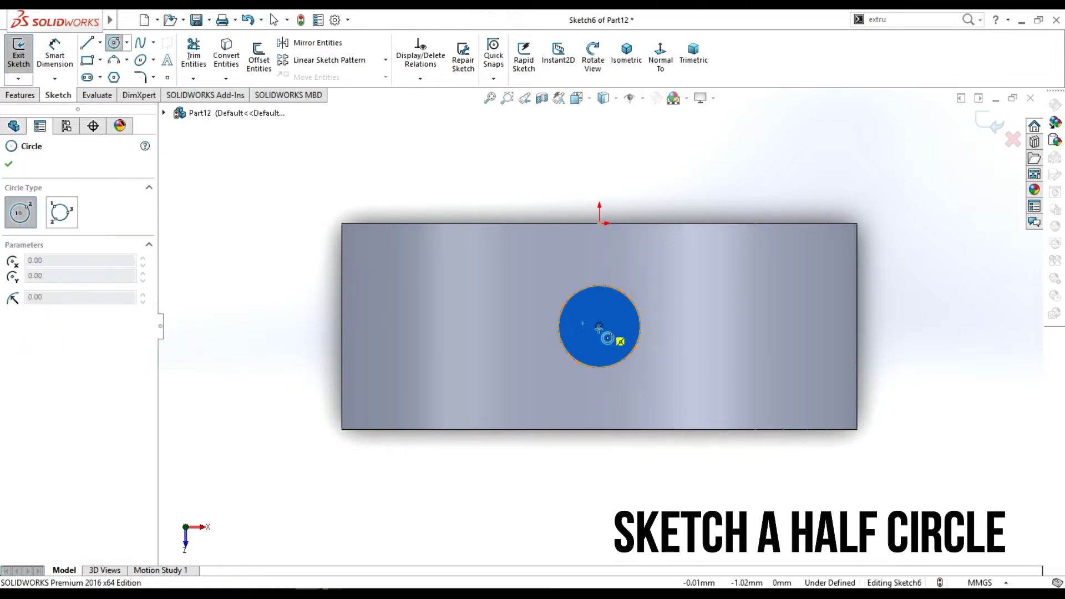
pyautogui.click(599, 327)
pyautogui.click(636, 365)
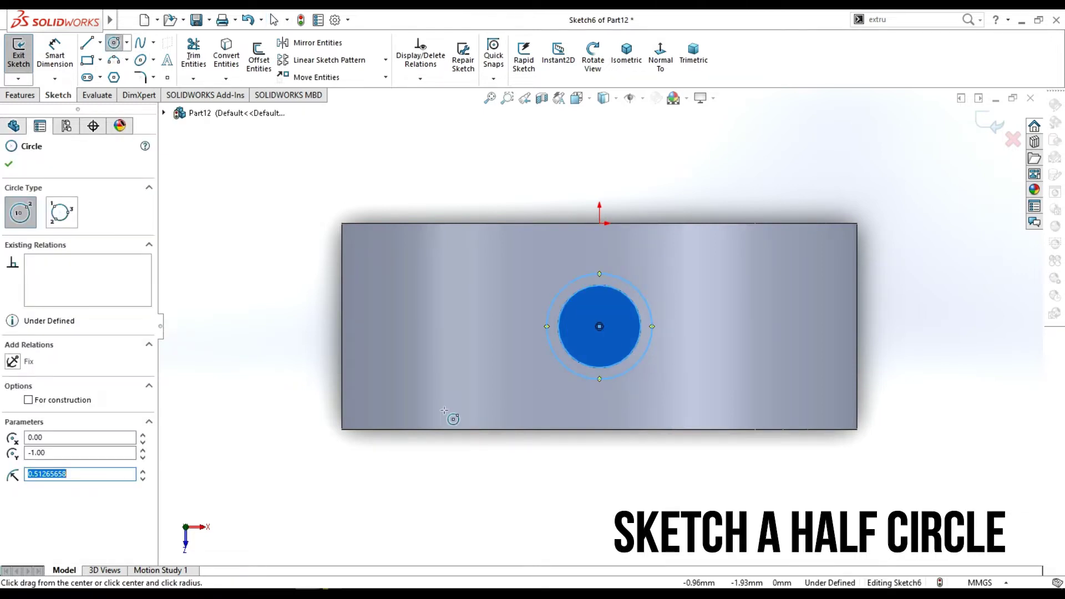
pyautogui.press('Escape')
# Dimension the new circle to Ø1 mm.
pyautogui.click(55, 55)
pyautogui.click(546, 326)
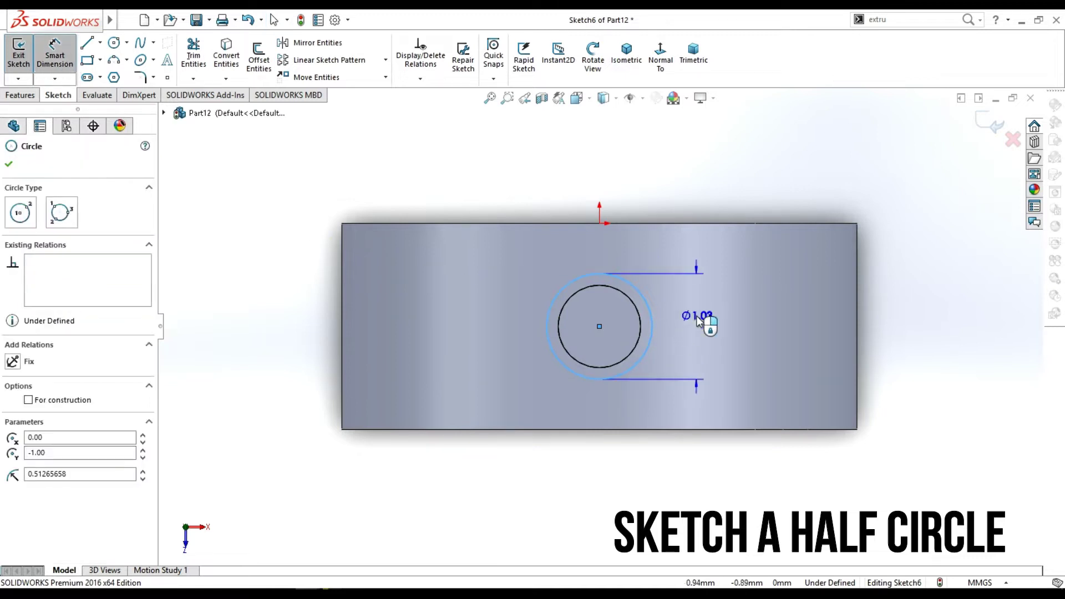
pyautogui.click(704, 338)
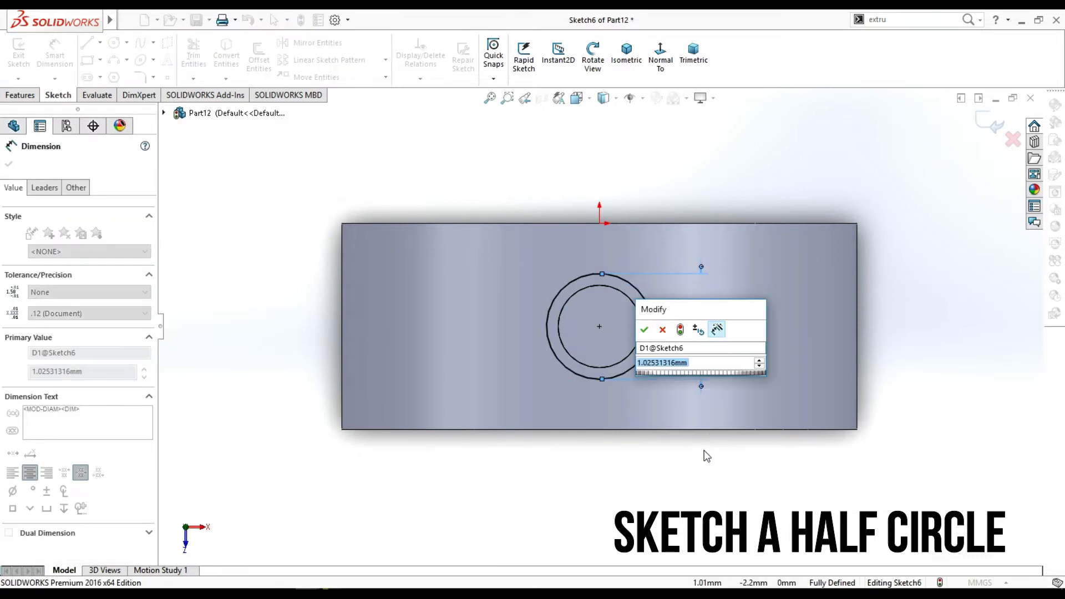
pyautogui.write('1')
pyautogui.press('Return')
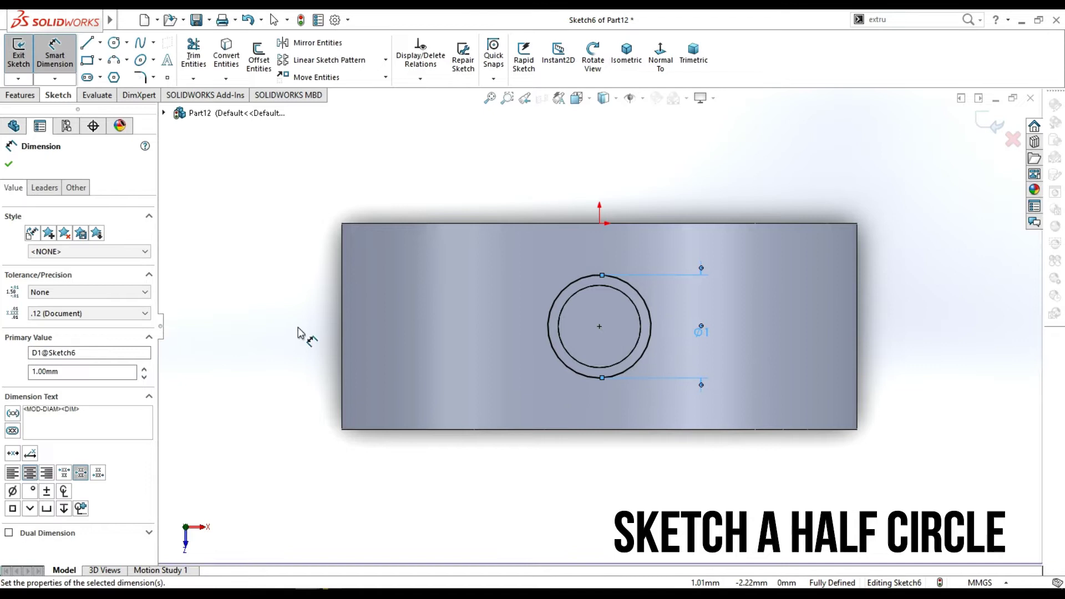
pyautogui.click(8, 164)
pyautogui.press('Escape')
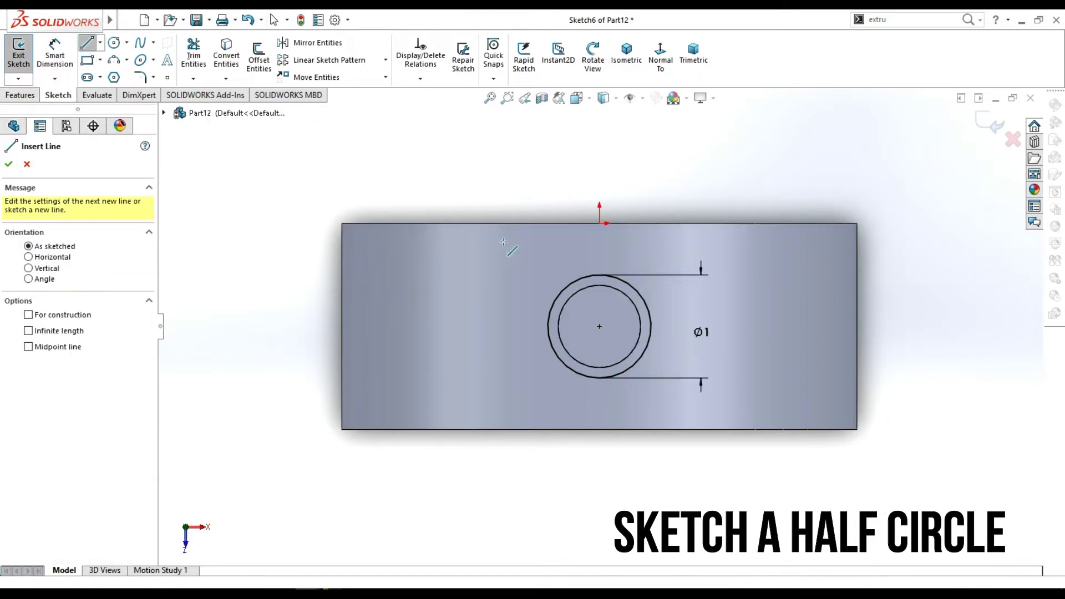
# Draw a vertical diameter line and trim off the circle's left half.
pyautogui.click(600, 274)
pyautogui.click(600, 378)
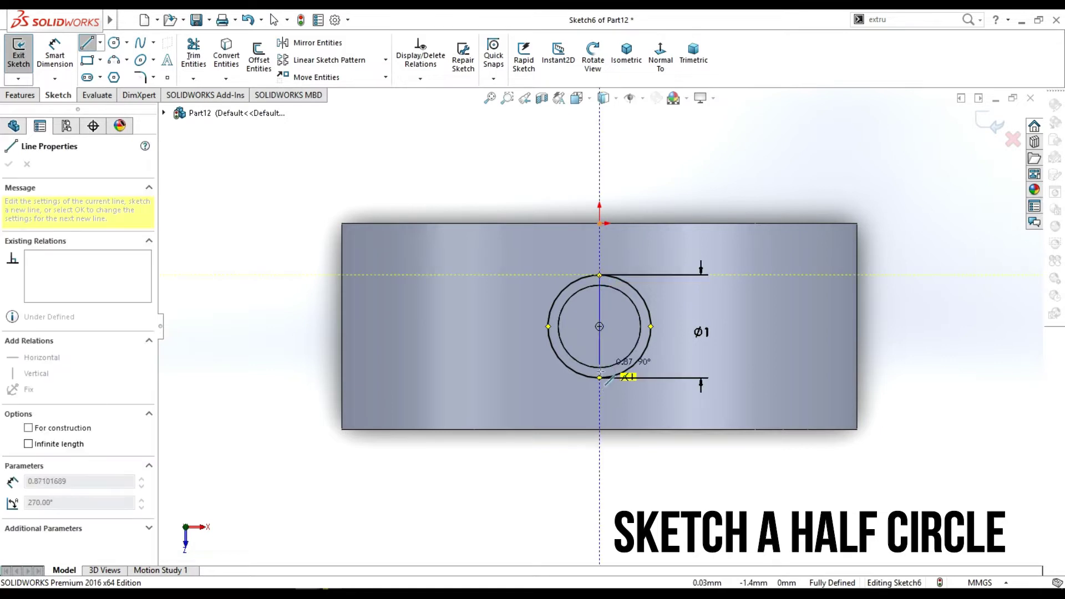
pyautogui.press('Escape')
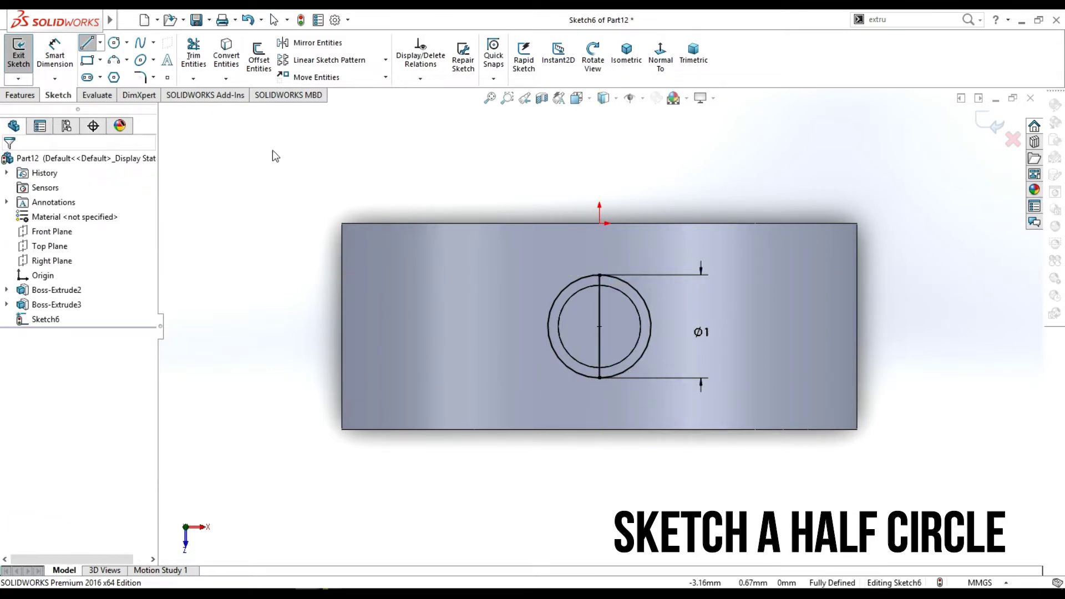
pyautogui.click(205, 56)
pyautogui.click(555, 358)
pyautogui.click(8, 164)
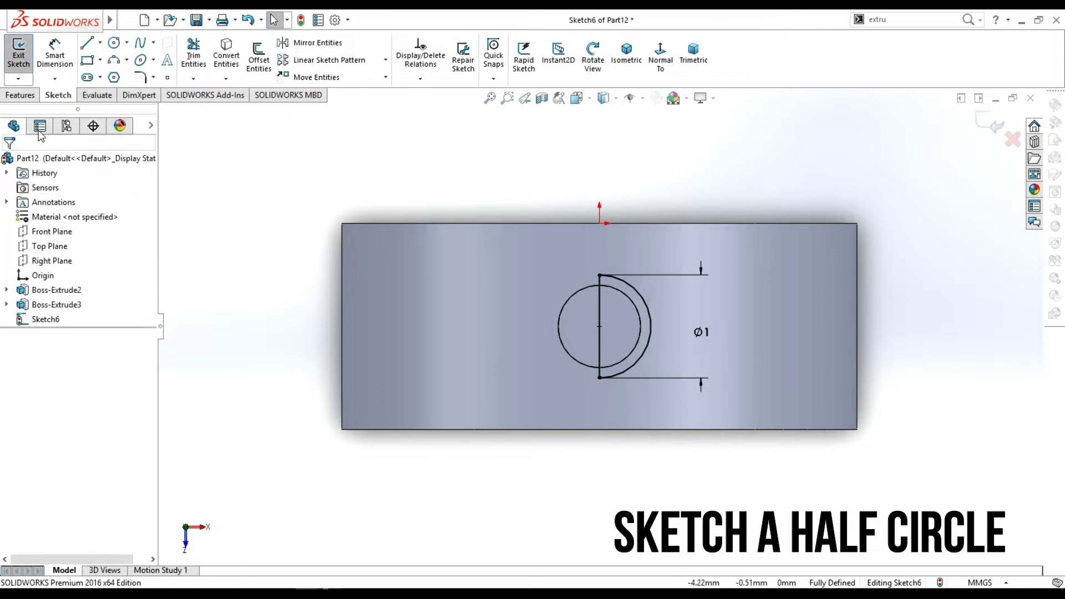
pyautogui.click(19, 95)
# Start a revolve on the half circle and try, then clear, an end face.
pyautogui.click(61, 65)
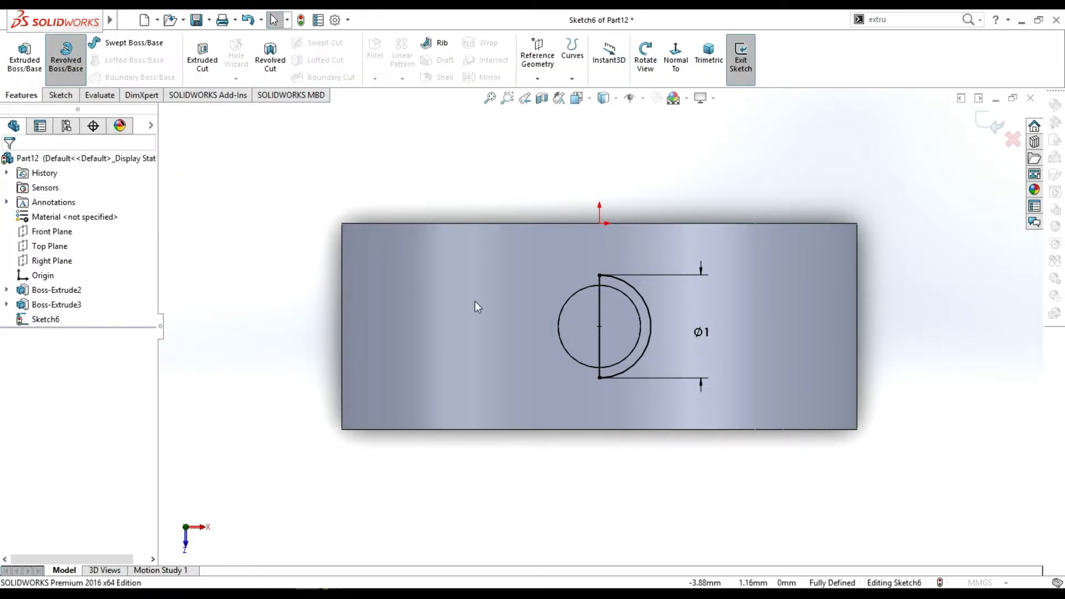
pyautogui.click(597, 345)
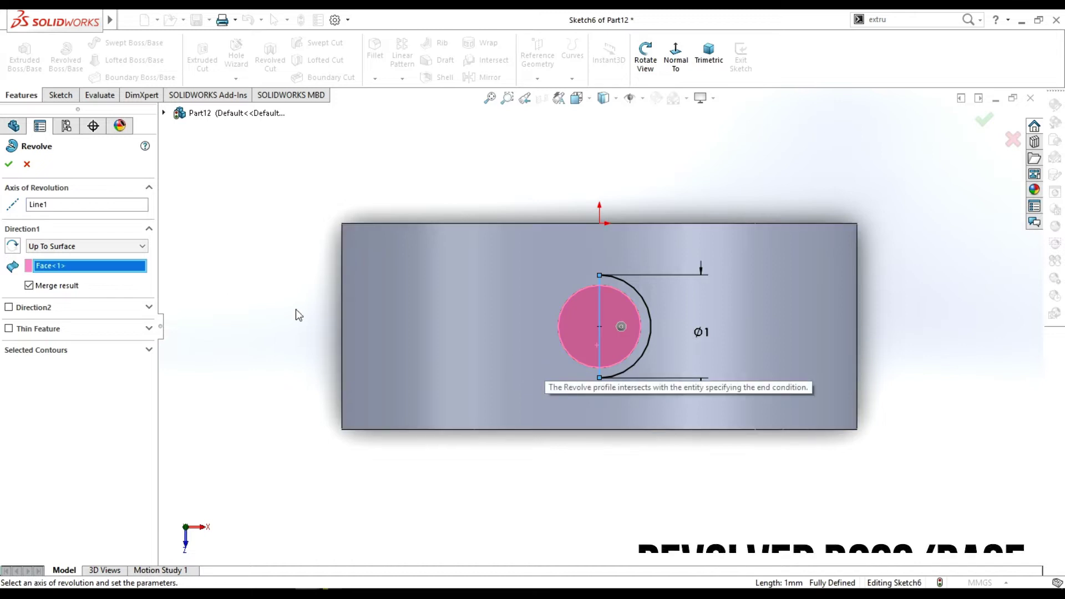
pyautogui.click(598, 346)
pyautogui.click(598, 345)
pyautogui.click(440, 328)
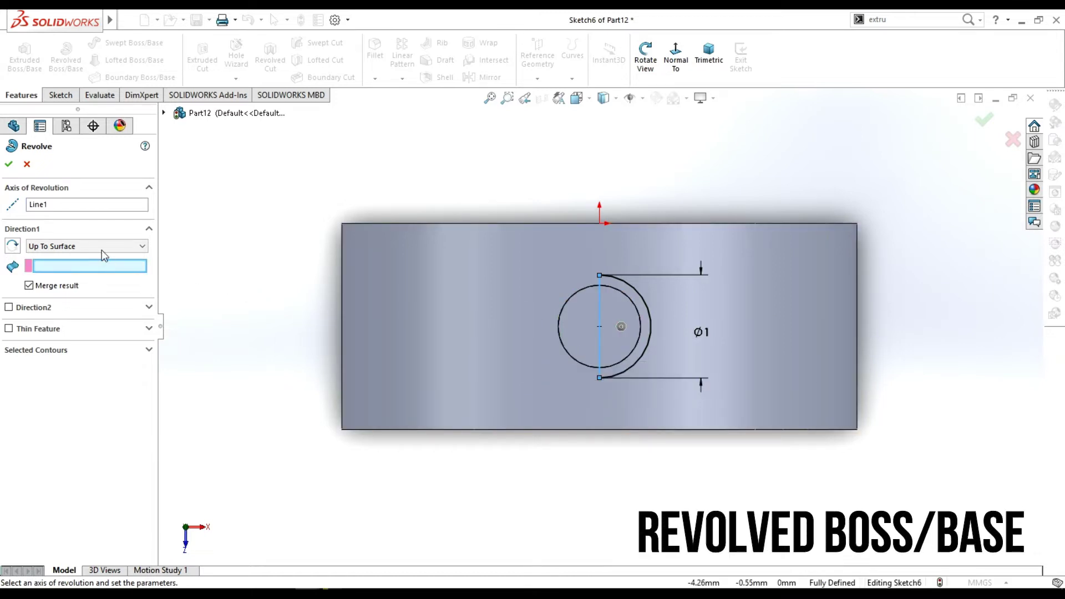
# Reset the revolve axis to the vertical line, test an Up To Surface end, then cancel.
pyautogui.click(91, 206)
pyautogui.rightClick(108, 206)
pyautogui.click(130, 214)
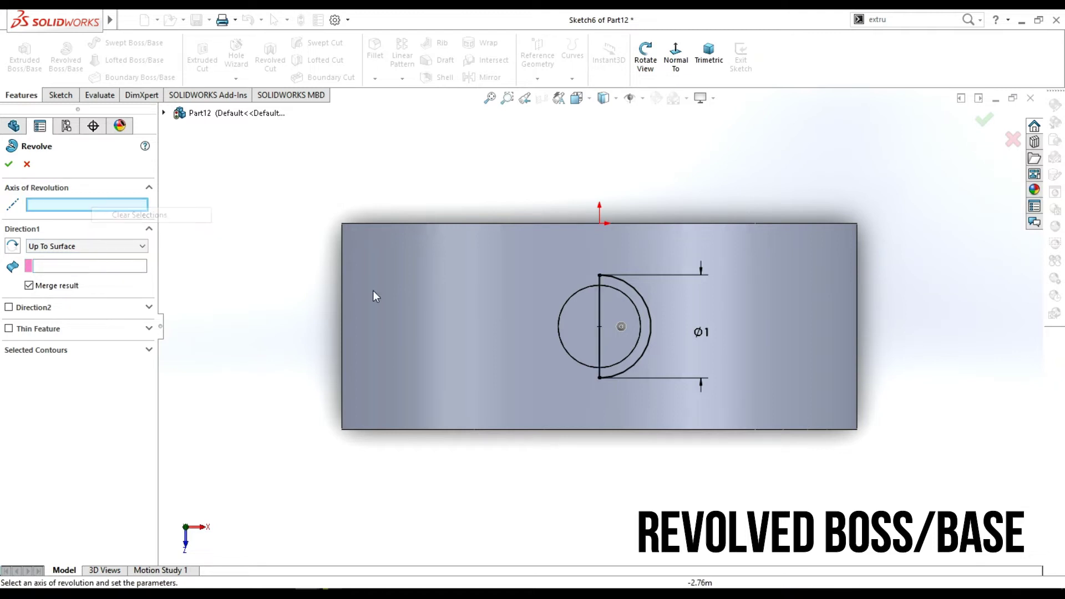
pyautogui.click(598, 341)
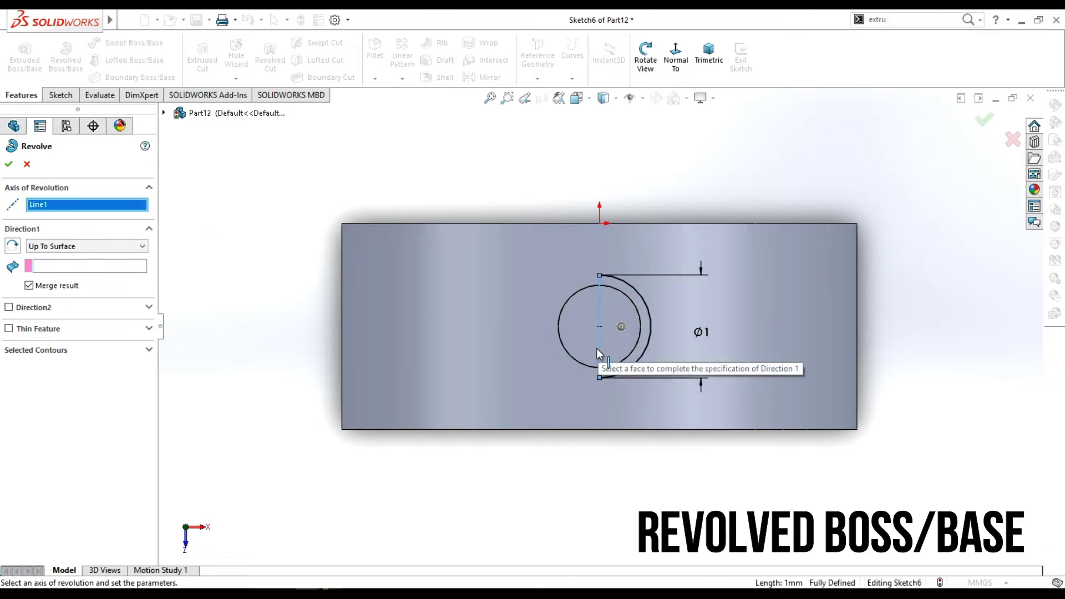
pyautogui.click(129, 268)
pyautogui.click(630, 349)
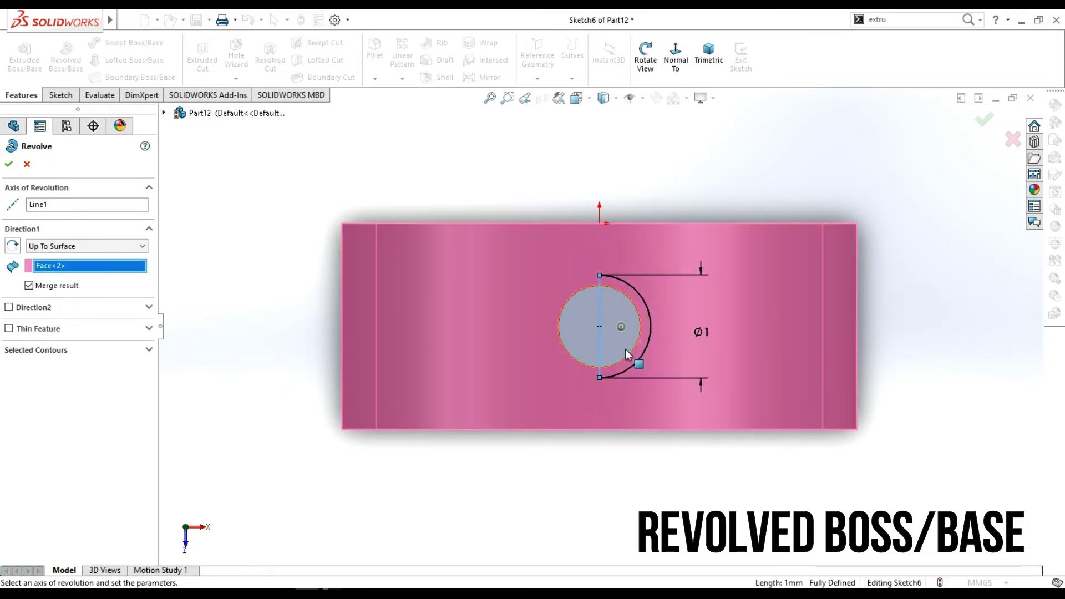
pyautogui.click(647, 328)
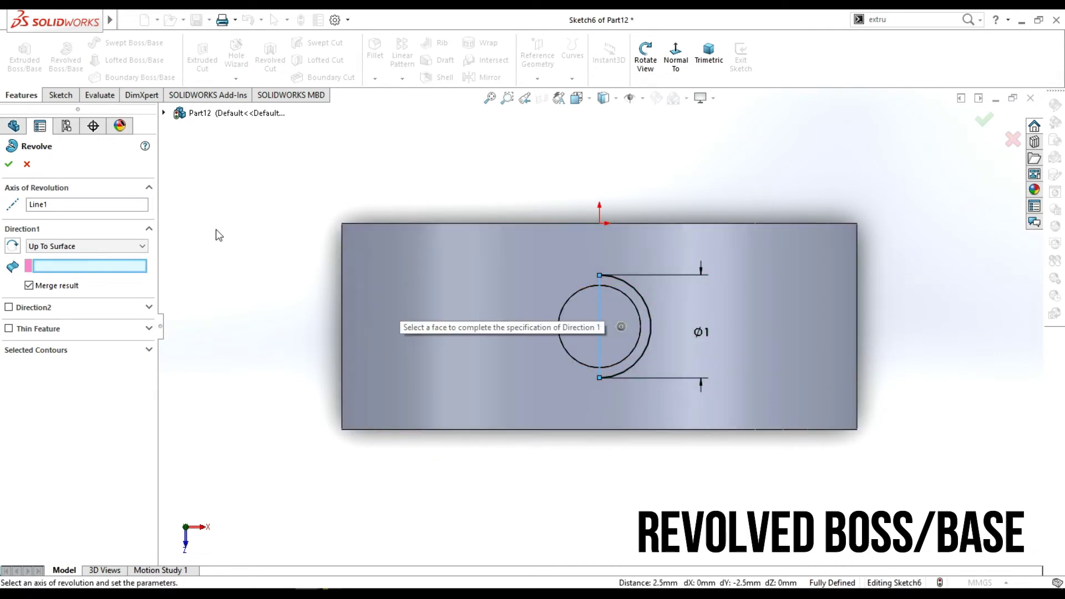
pyautogui.click(27, 164)
# Revolve the half circle 360° about its vertical line into a ball.
pyautogui.click(65, 59)
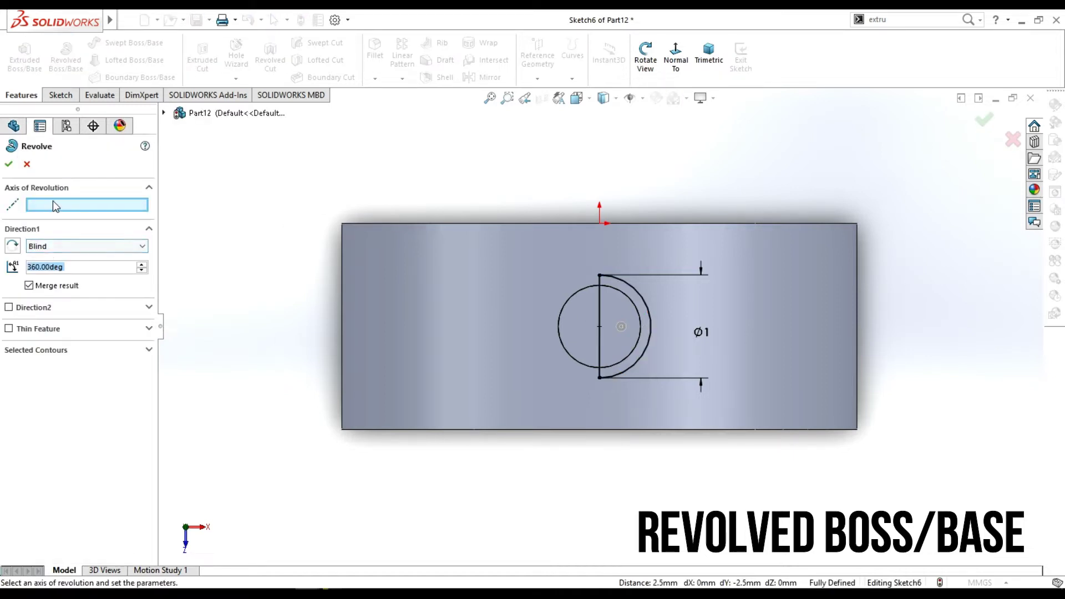
pyautogui.click(600, 315)
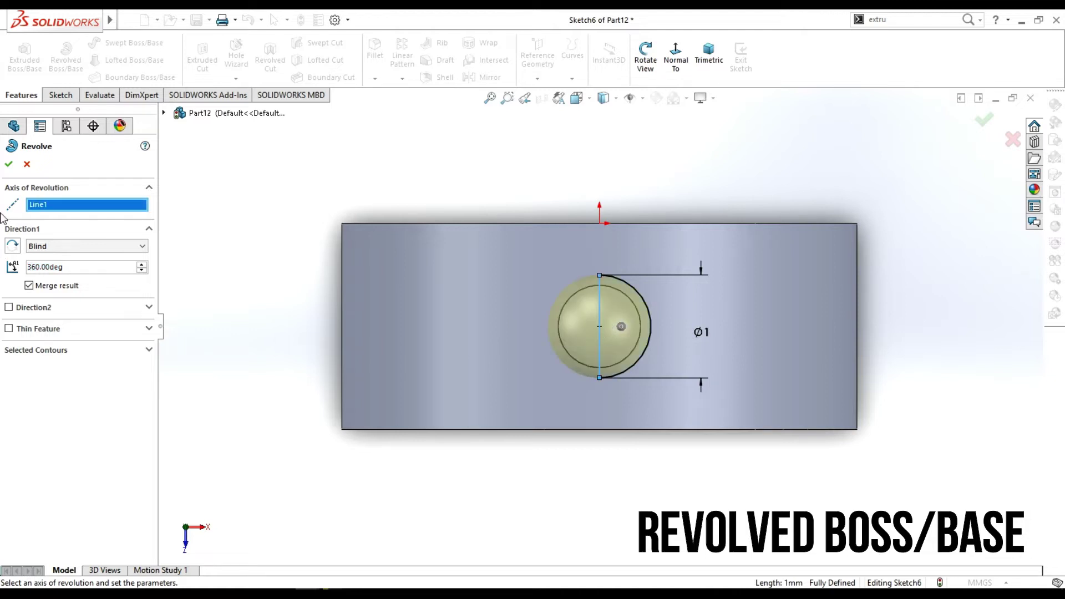
pyautogui.click(9, 165)
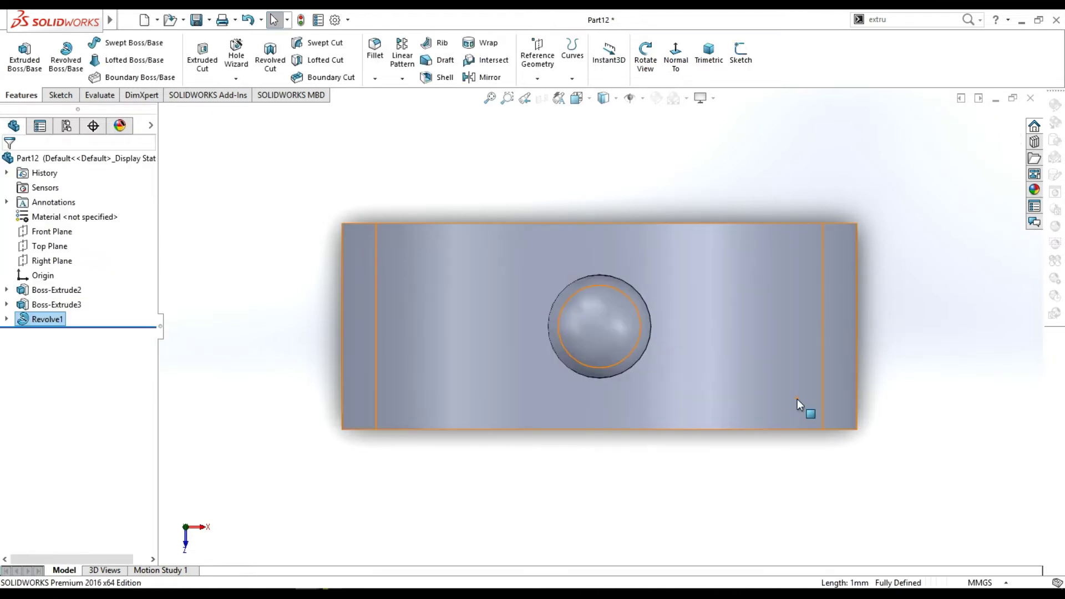
# Sketch a small circle centred on the origin on the plate's flat face.
pyautogui.click(645, 58)
pyautogui.moveTo(689, 215)
pyautogui.mouseDown()
pyautogui.moveTo(651, 326)
pyautogui.moveTo(719, 320)
pyautogui.moveTo(755, 288)
pyautogui.mouseUp()
pyautogui.click(646, 59)
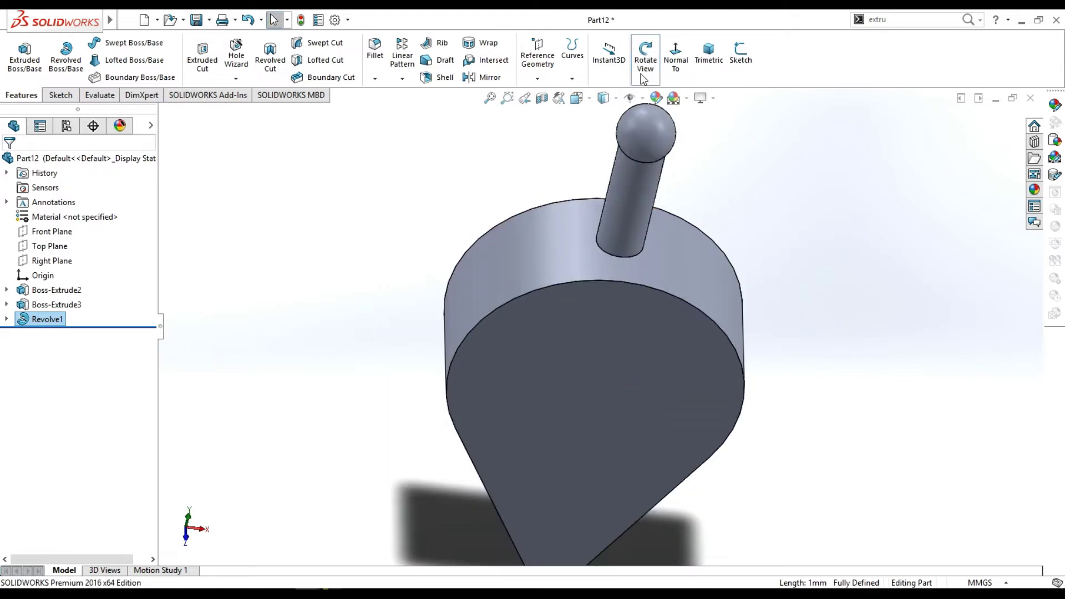
pyautogui.rightClick(632, 357)
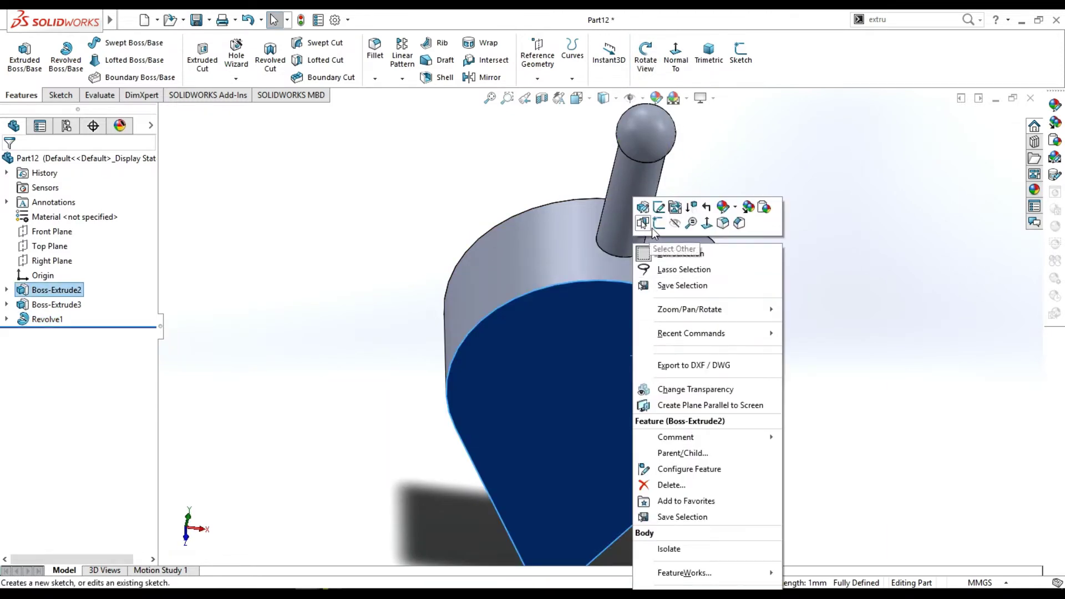
pyautogui.click(651, 233)
pyautogui.click(662, 81)
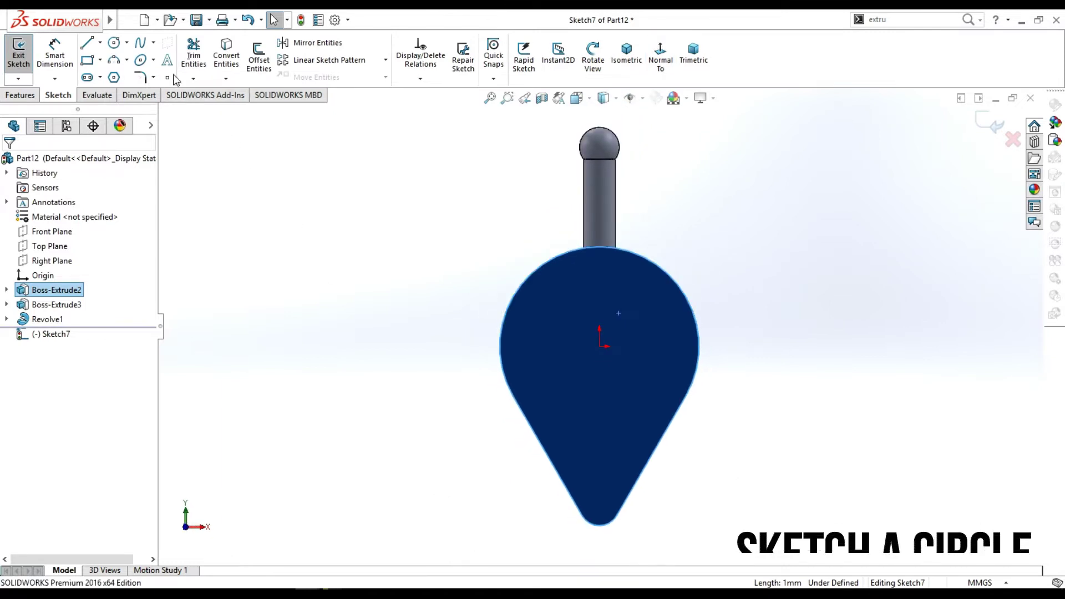
pyautogui.click(114, 42)
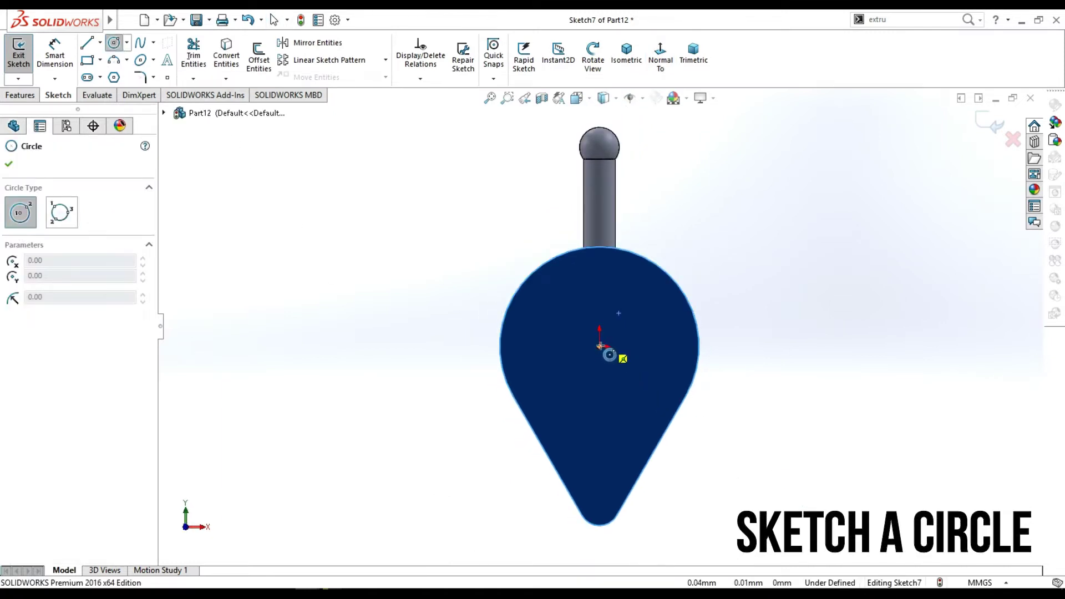
pyautogui.click(600, 346)
pyautogui.click(616, 363)
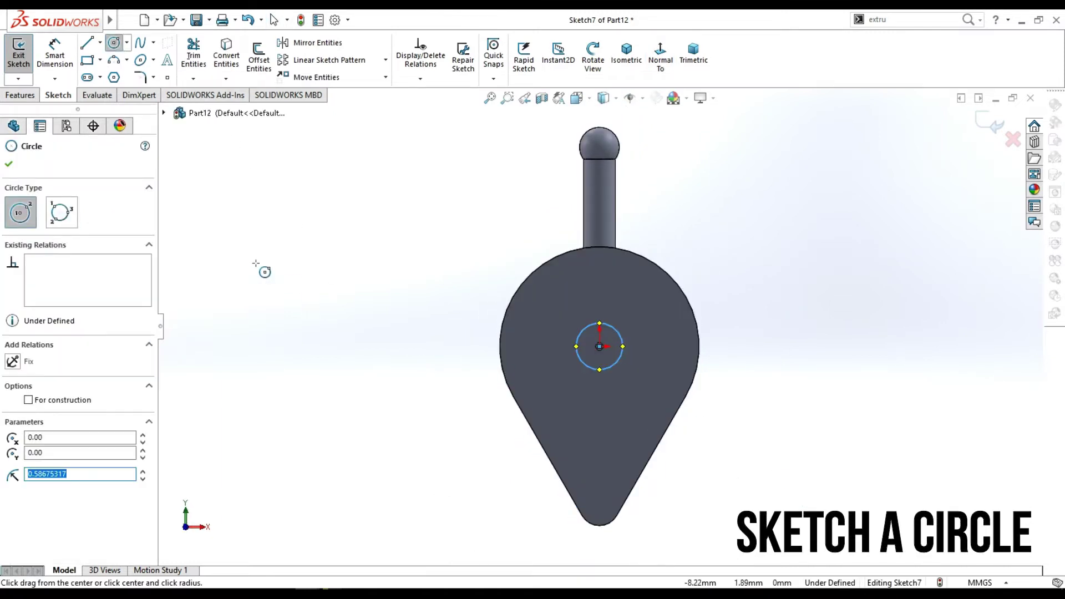
pyautogui.press('Escape')
# Dimension the circle to Ø0.8.
pyautogui.click(49, 66)
pyautogui.click(604, 369)
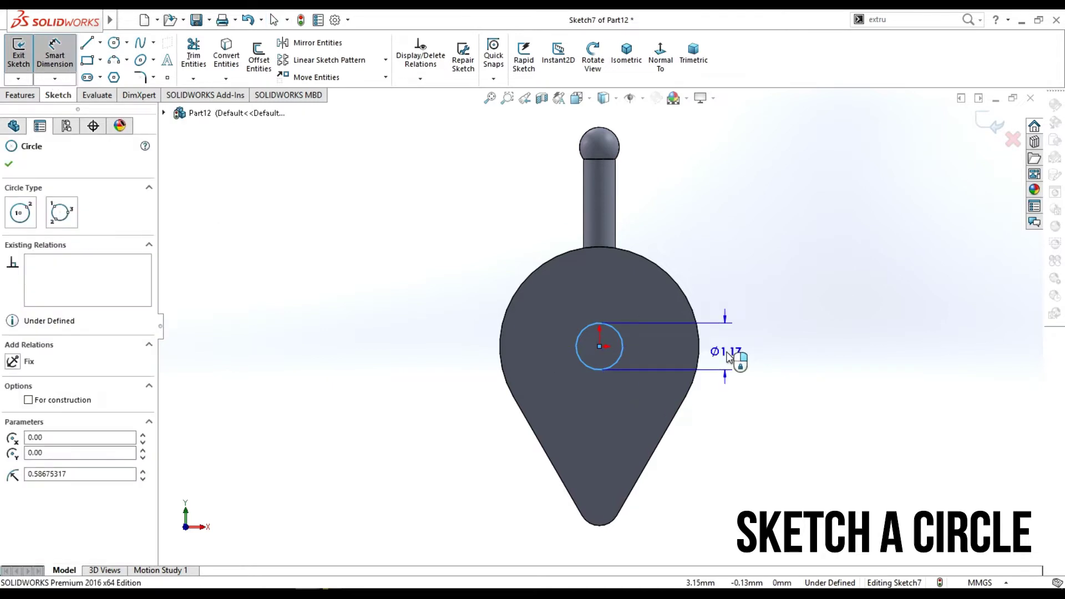
pyautogui.click(728, 357)
pyautogui.write('0.8')
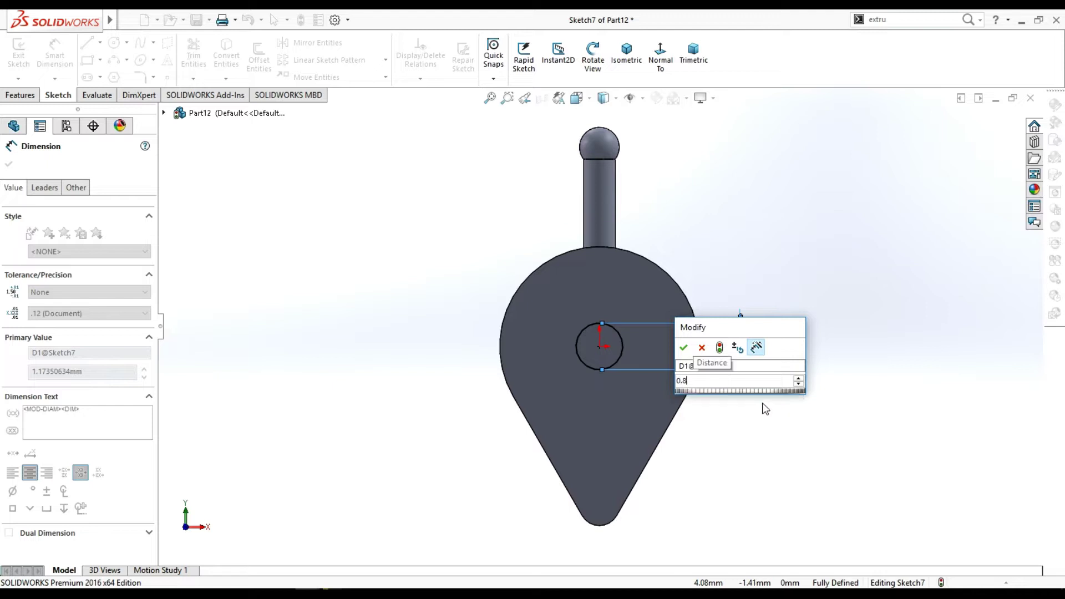
pyautogui.press('Return')
pyautogui.click(9, 165)
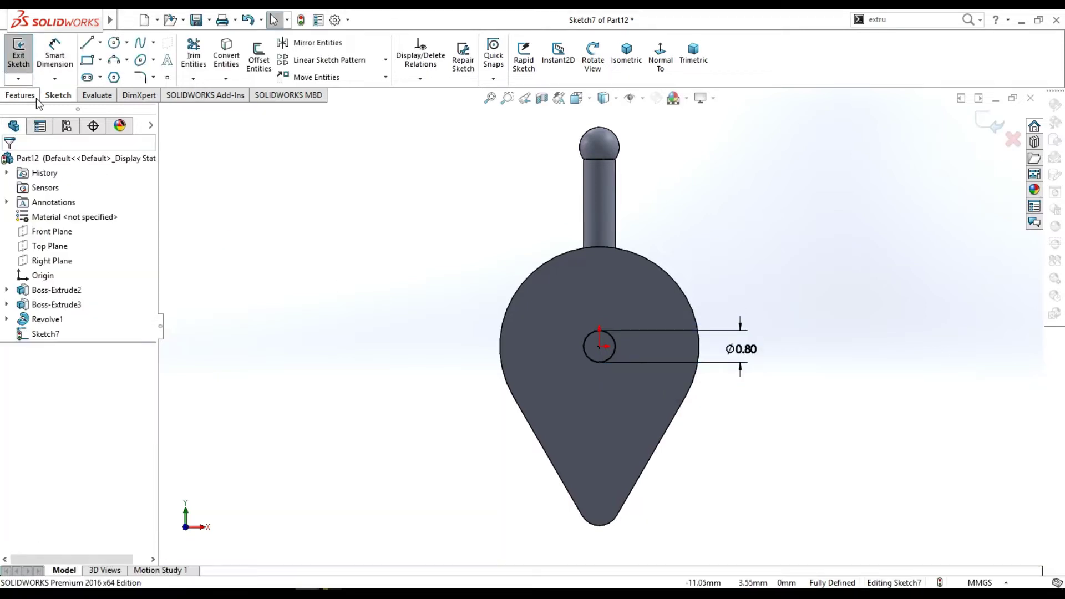
# Extrude-cut the Ø0.80 circle Through All to pierce a hole through the teardrop plate.
pyautogui.click(33, 62)
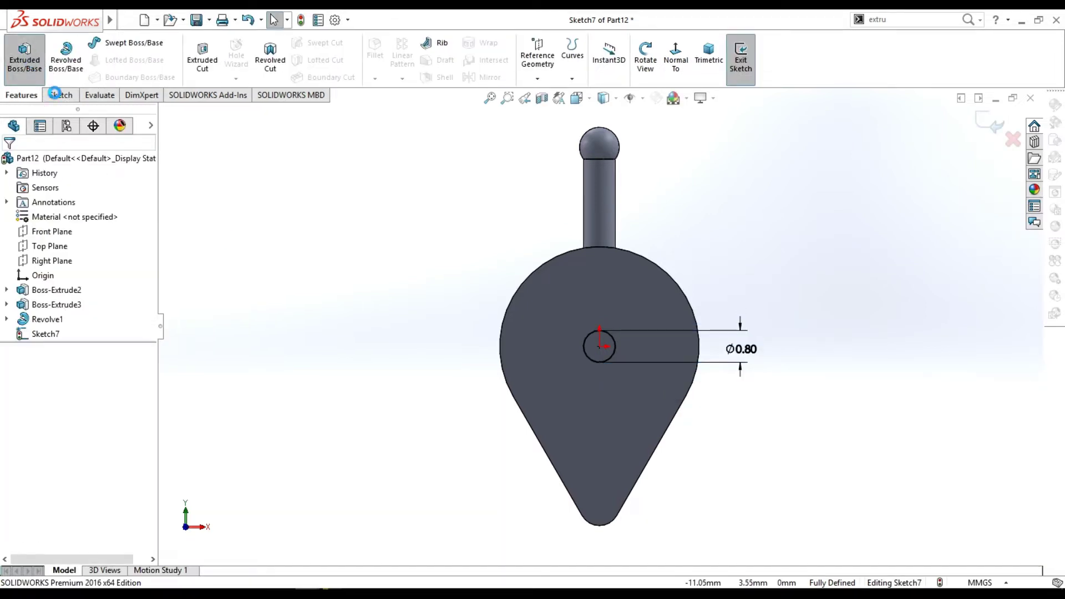
pyautogui.click(26, 163)
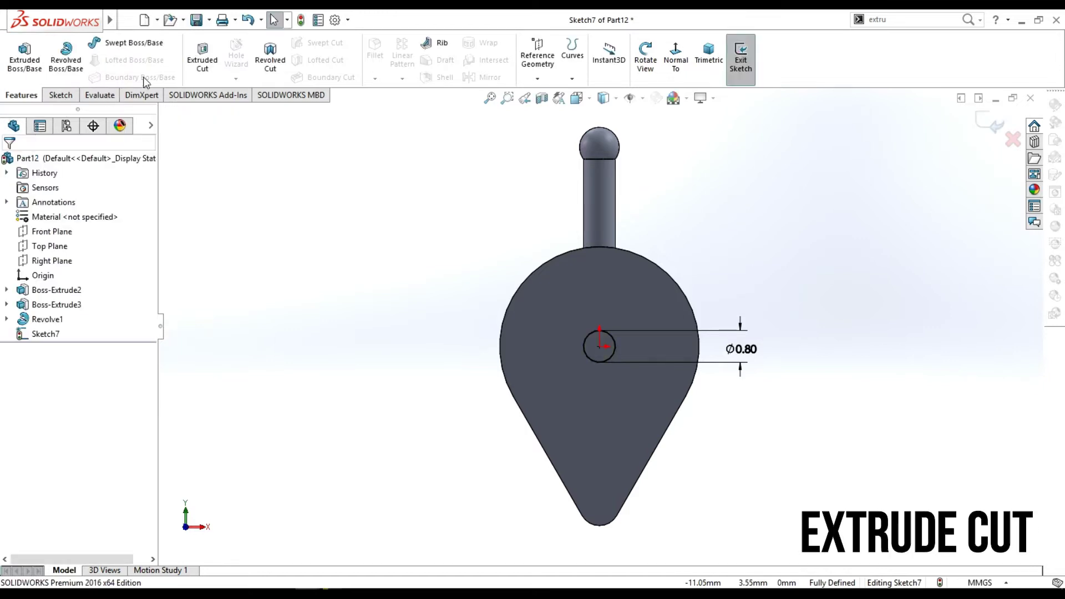
pyautogui.click(202, 54)
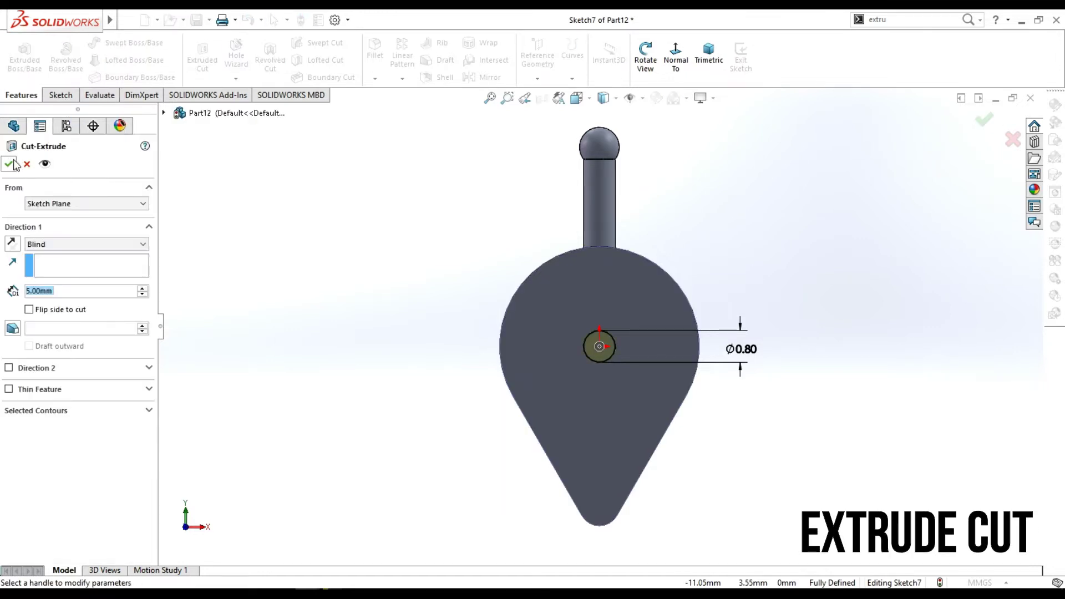
pyautogui.click(62, 246)
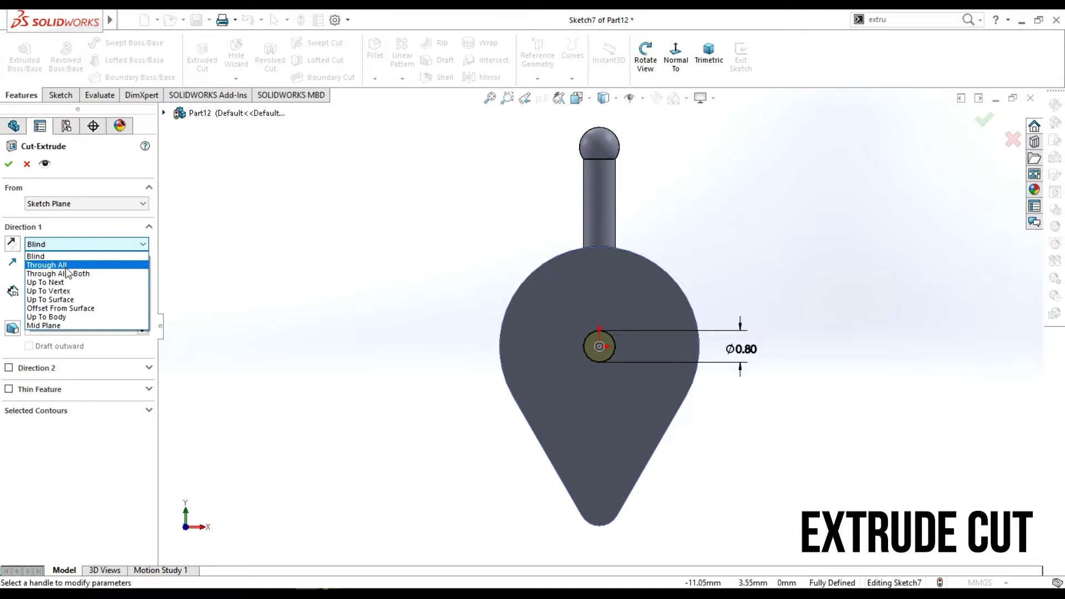
pyautogui.click(65, 270)
pyautogui.click(83, 244)
pyautogui.click(44, 263)
pyautogui.click(8, 164)
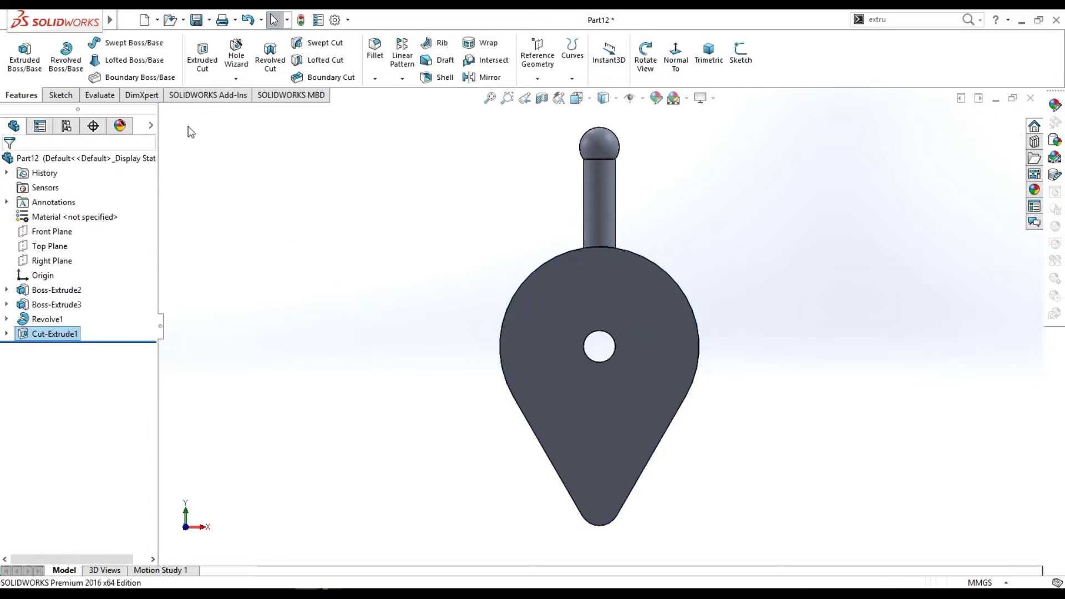
pyautogui.click(61, 95)
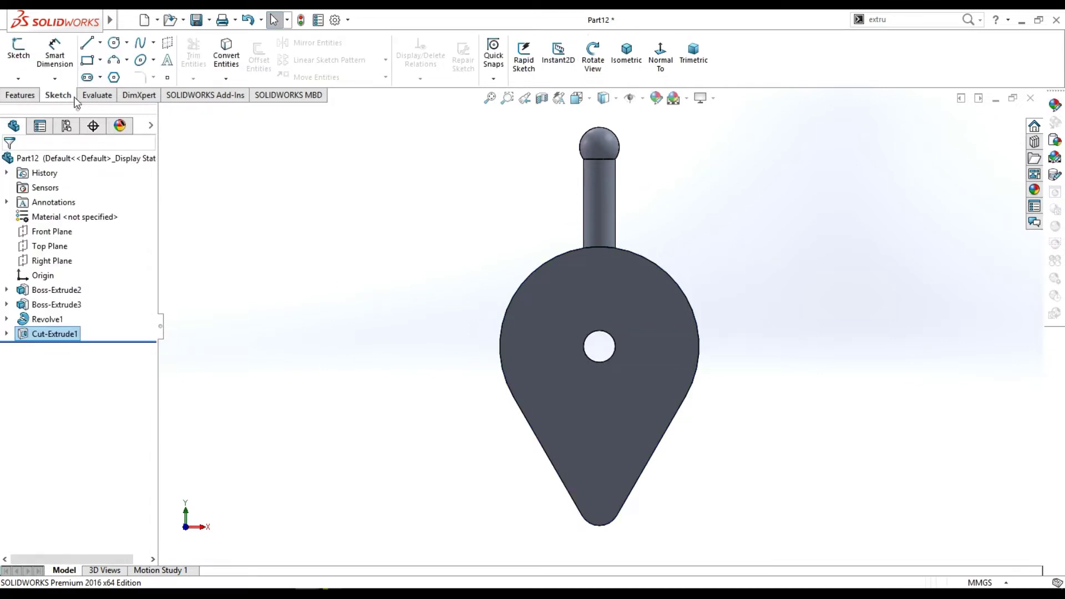
# Sketch a hexagon around the centre hole on the plate face, 1 mm across flats.
pyautogui.click(114, 78)
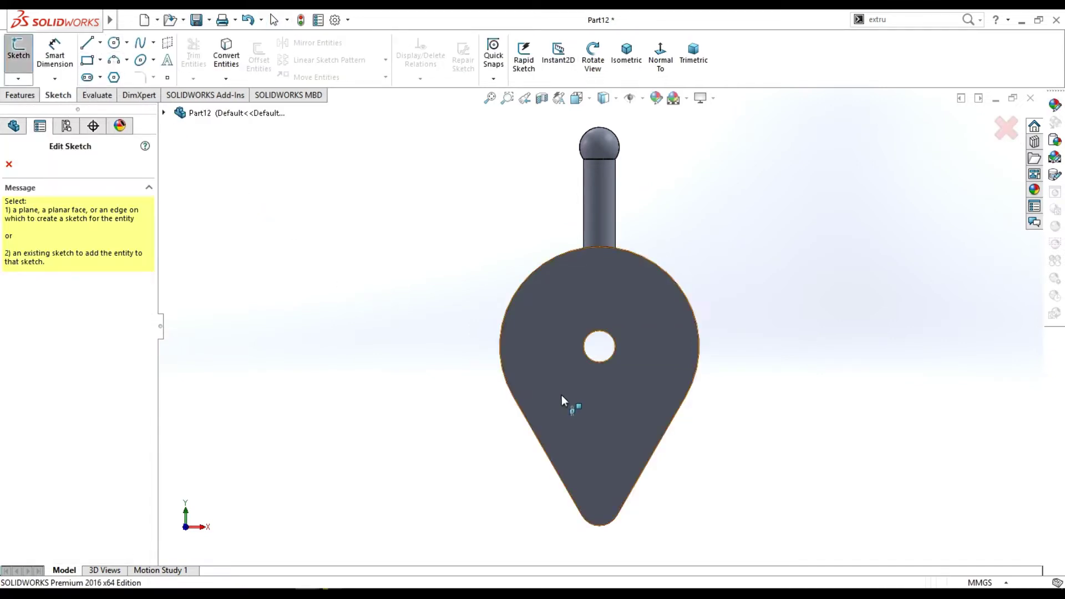
pyautogui.click(9, 165)
pyautogui.rightClick(597, 433)
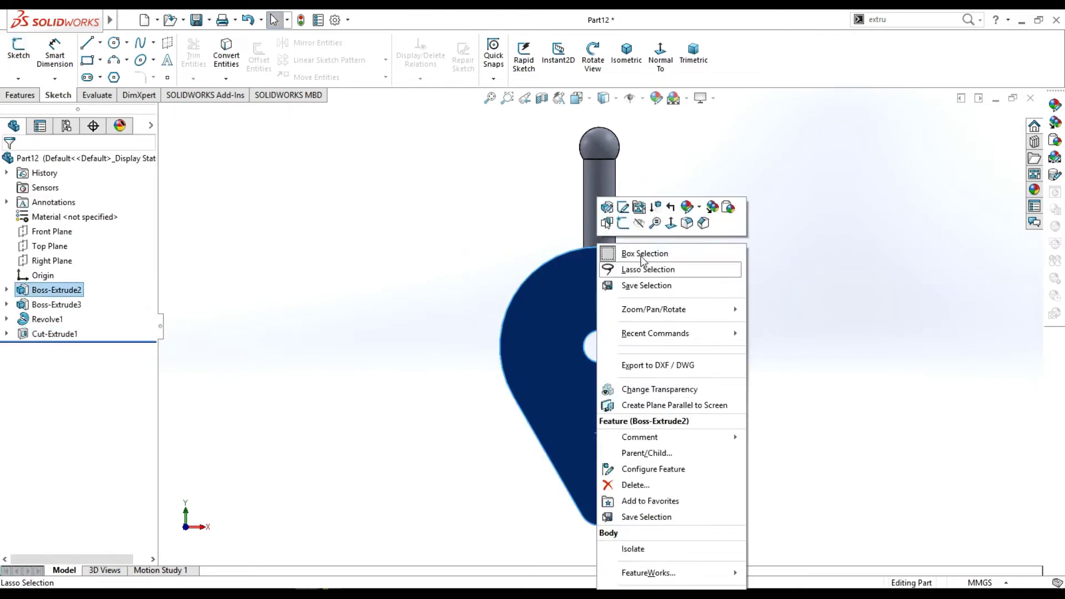
pyautogui.click(622, 224)
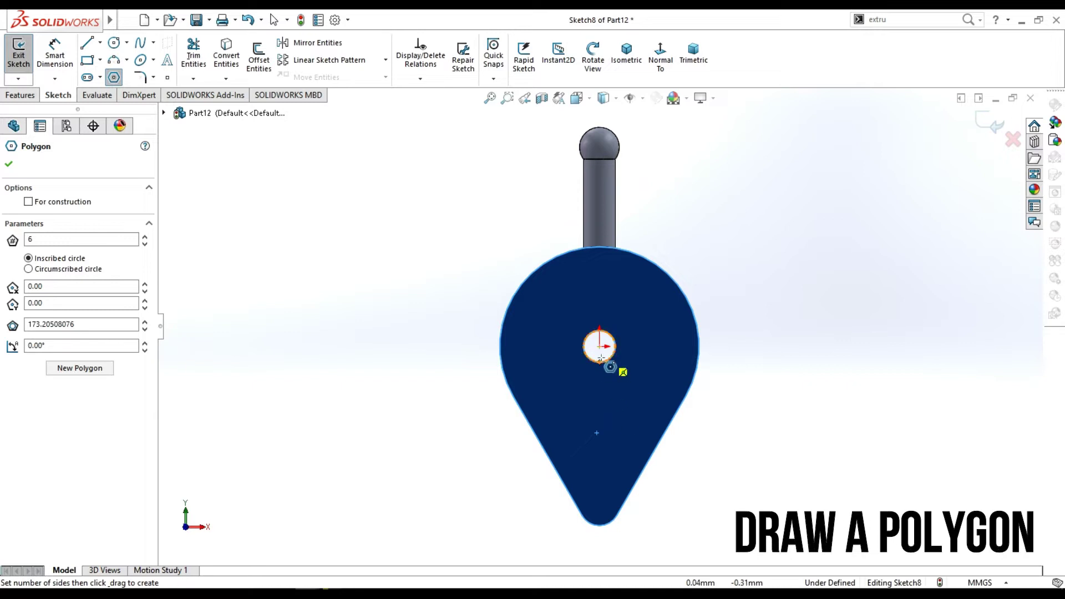
pyautogui.moveTo(601, 347); pyautogui.dragTo(622, 359)
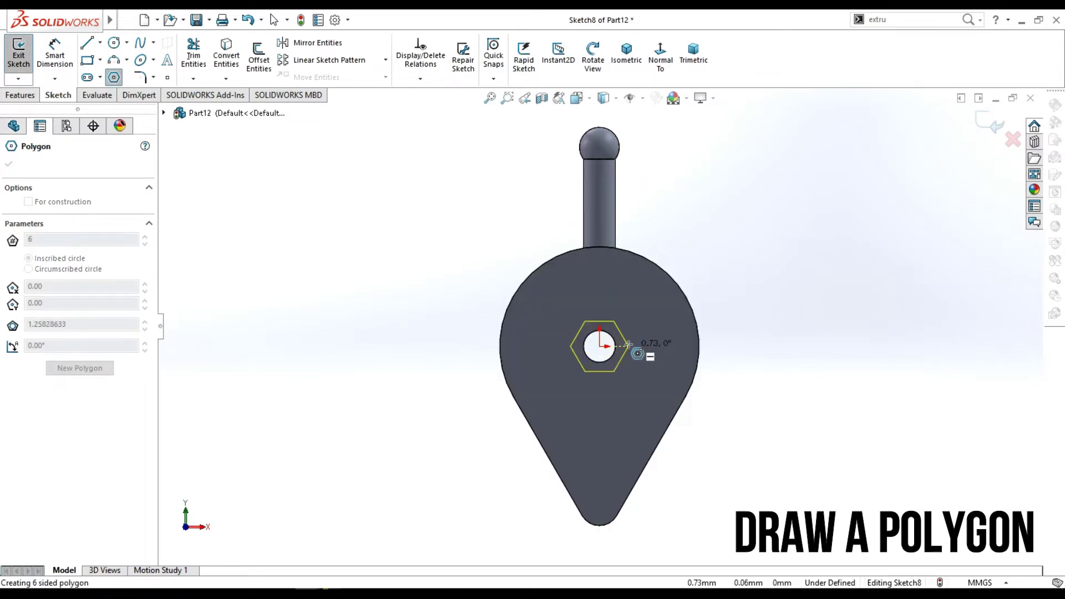
pyautogui.press('Escape')
pyautogui.click(53, 62)
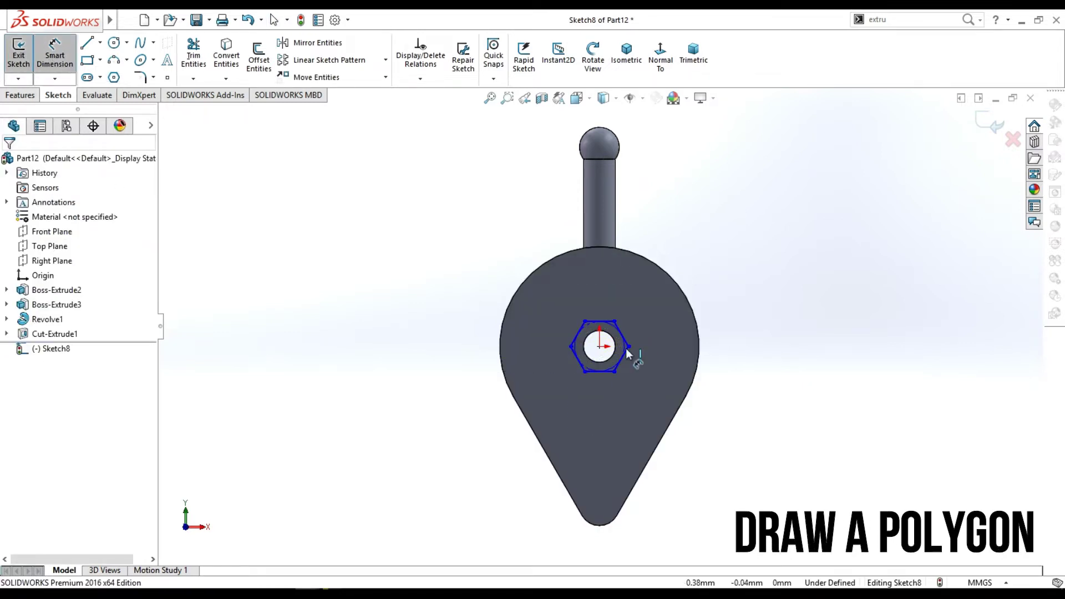
pyautogui.click(605, 321)
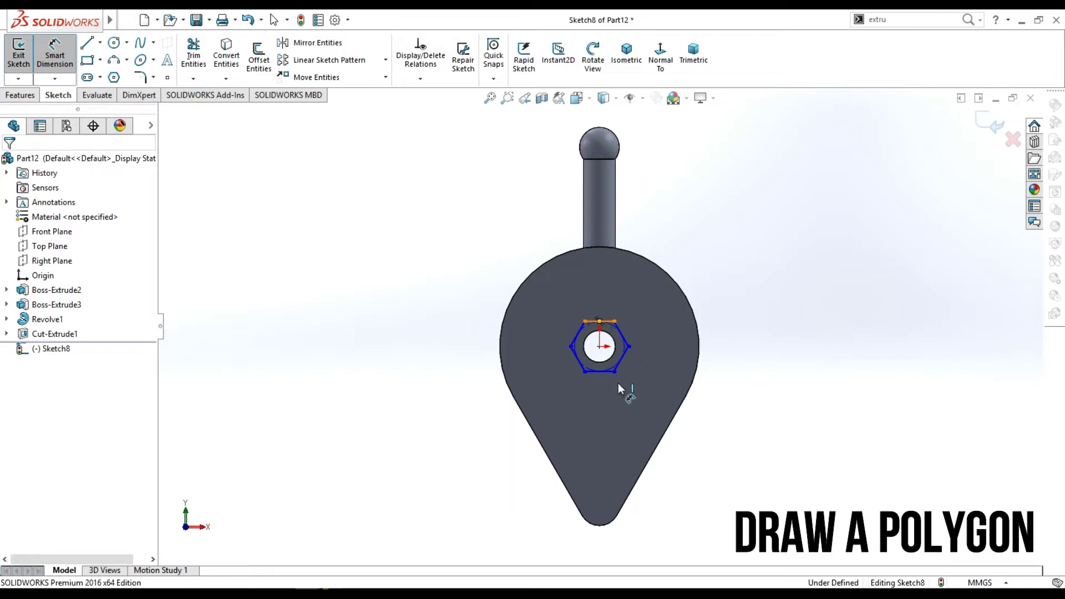
pyautogui.click(607, 372)
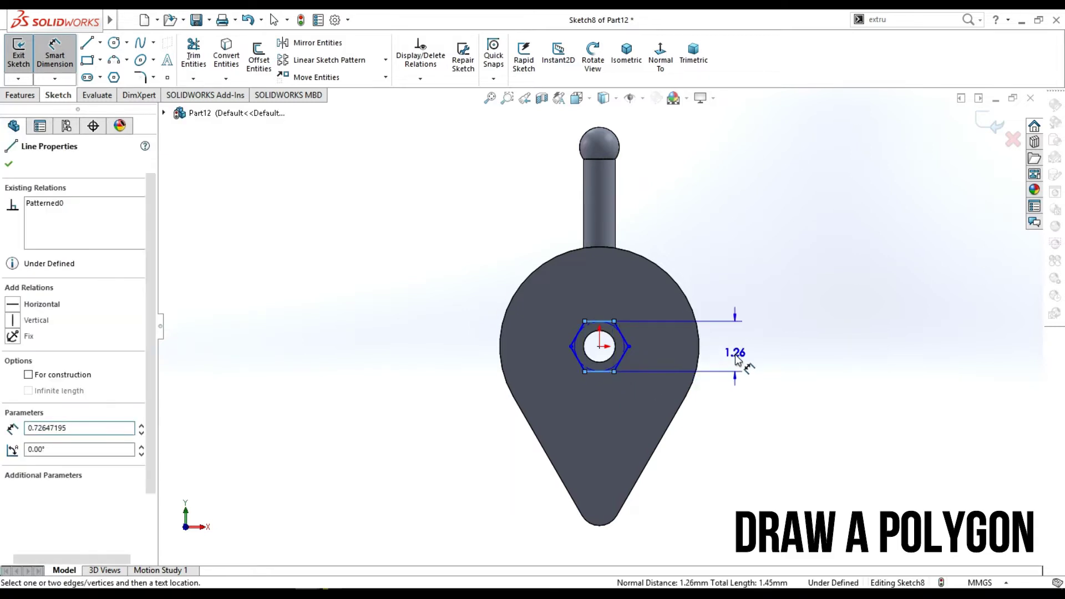
pyautogui.click(735, 355)
pyautogui.write('1')
pyautogui.press('Return')
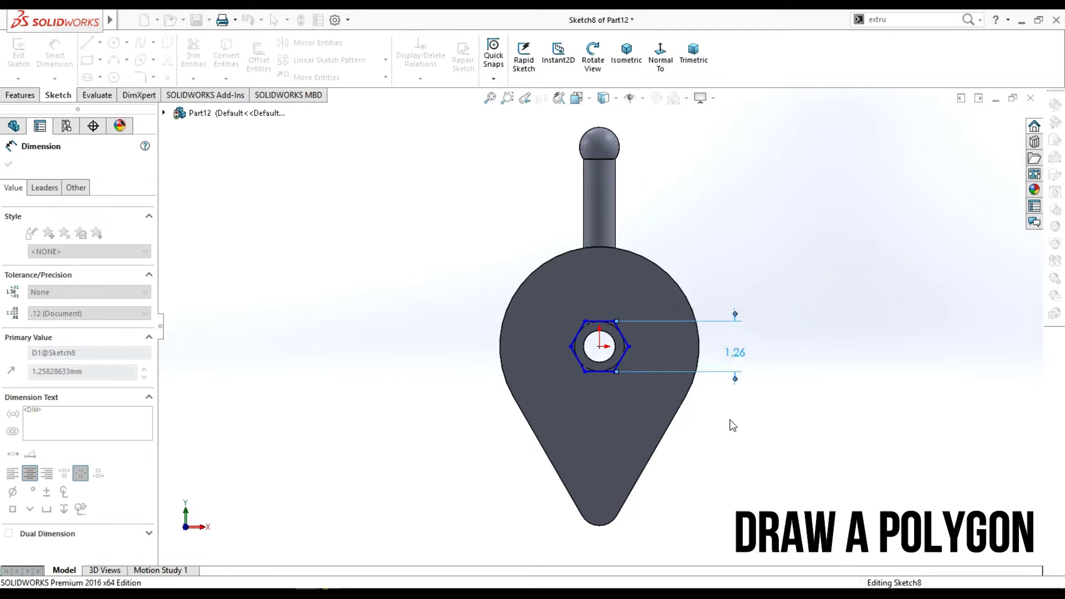
# Cut the hexagon 0.2 mm deep as Cut-Extrude2 and orbit to view the part.
pyautogui.click(9, 163)
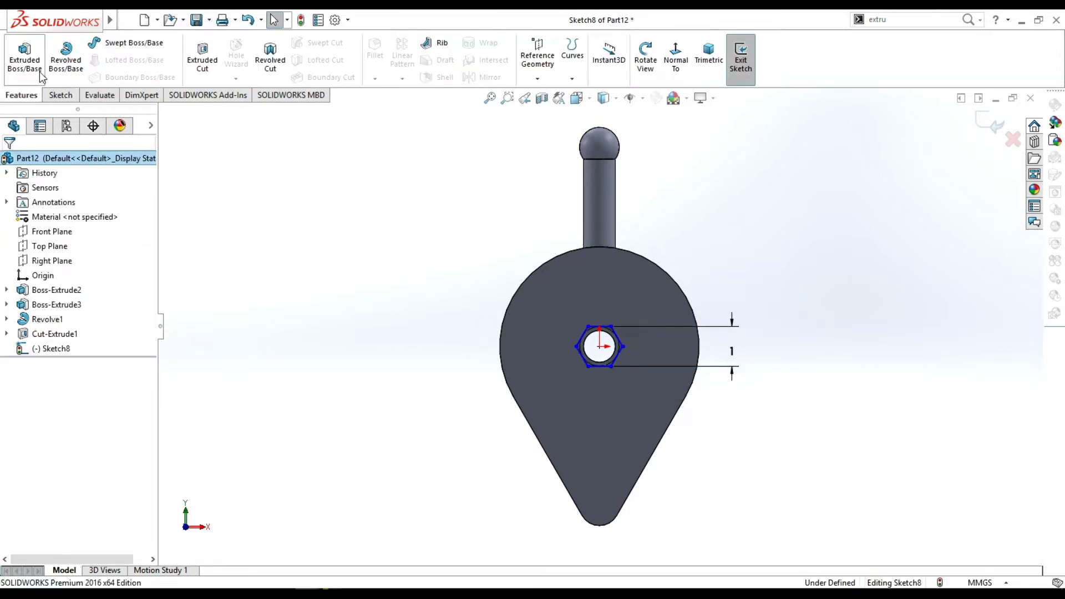
pyautogui.click(202, 60)
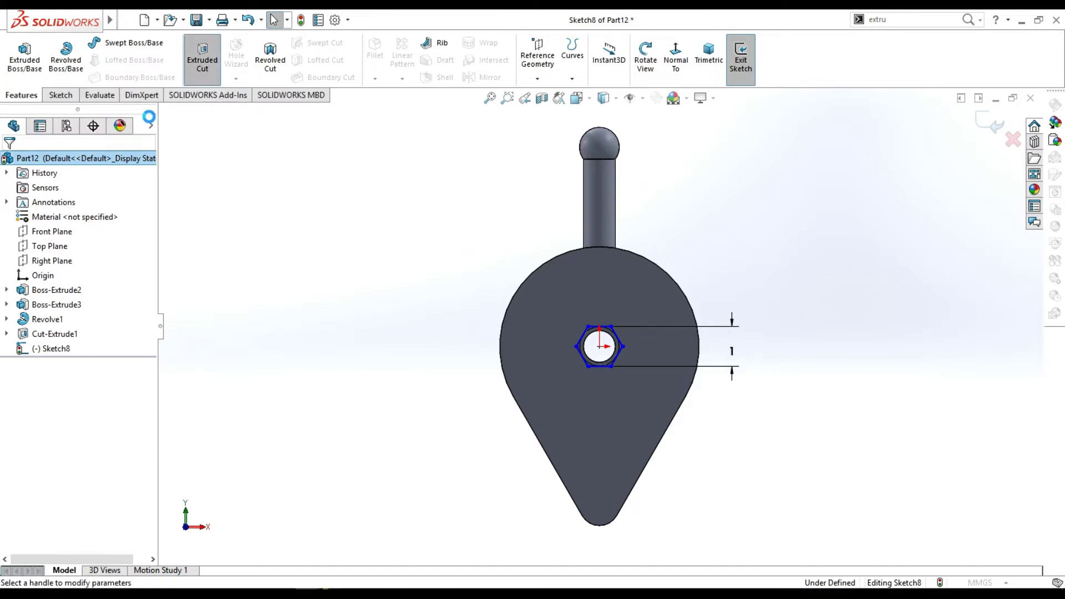
pyautogui.write('0.2')
pyautogui.press('Return')
pyautogui.click(8, 163)
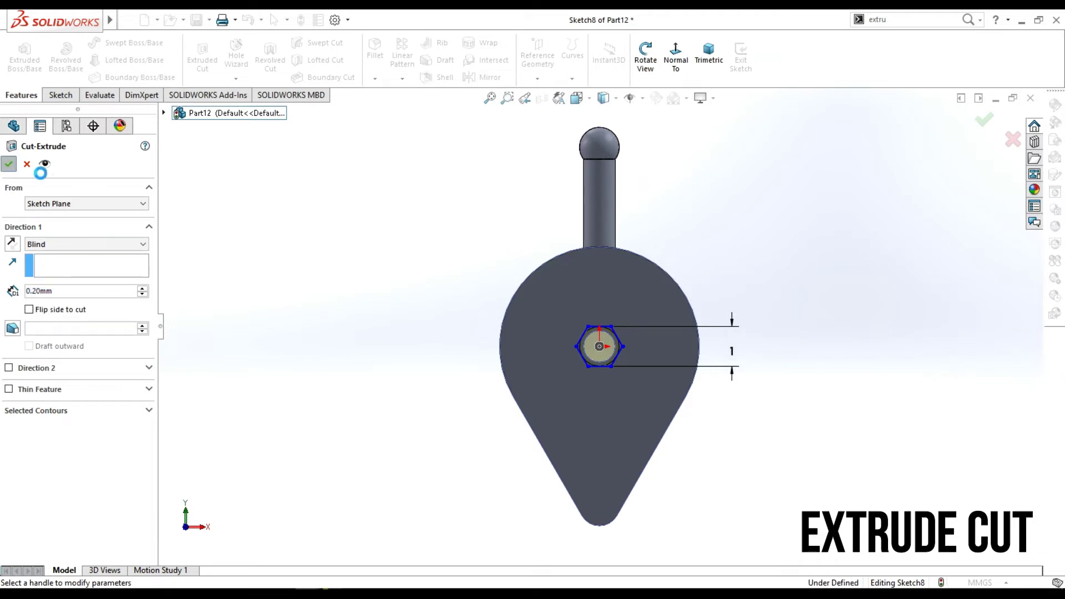
pyautogui.click(645, 55)
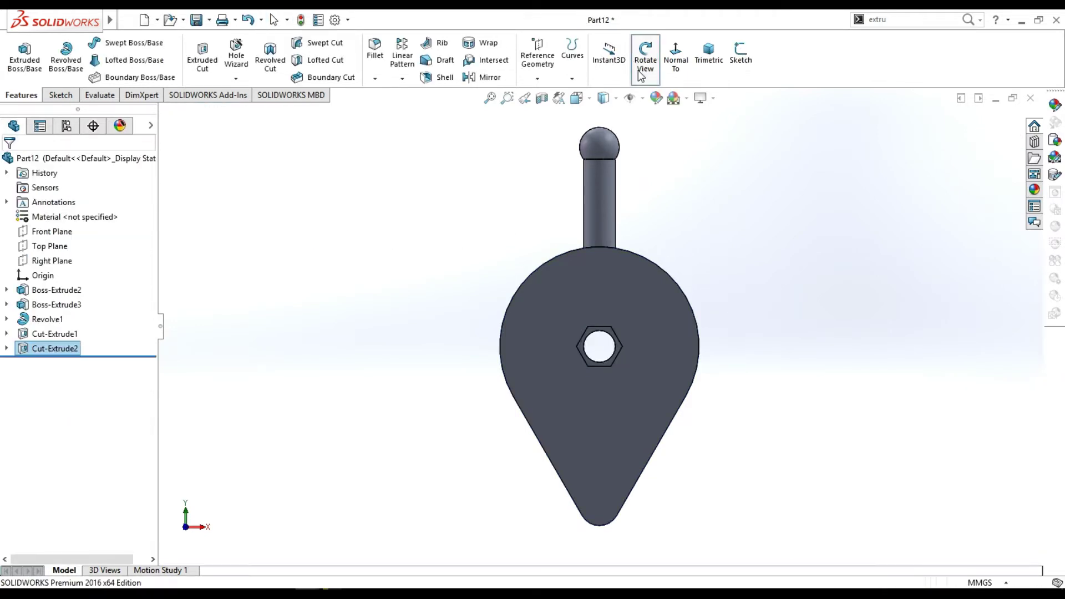
pyautogui.moveTo(799, 304); pyautogui.dragTo(613, 303)
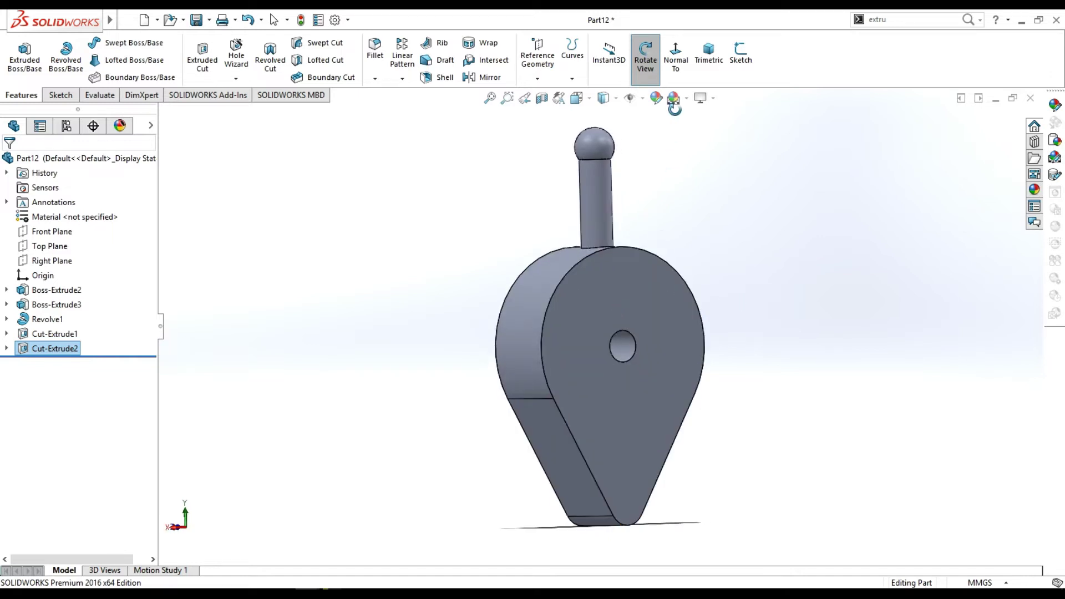
# Start a sketch on the opposite teardrop face and draw a hexagon around the hole.
pyautogui.click(646, 55)
pyautogui.rightClick(585, 315)
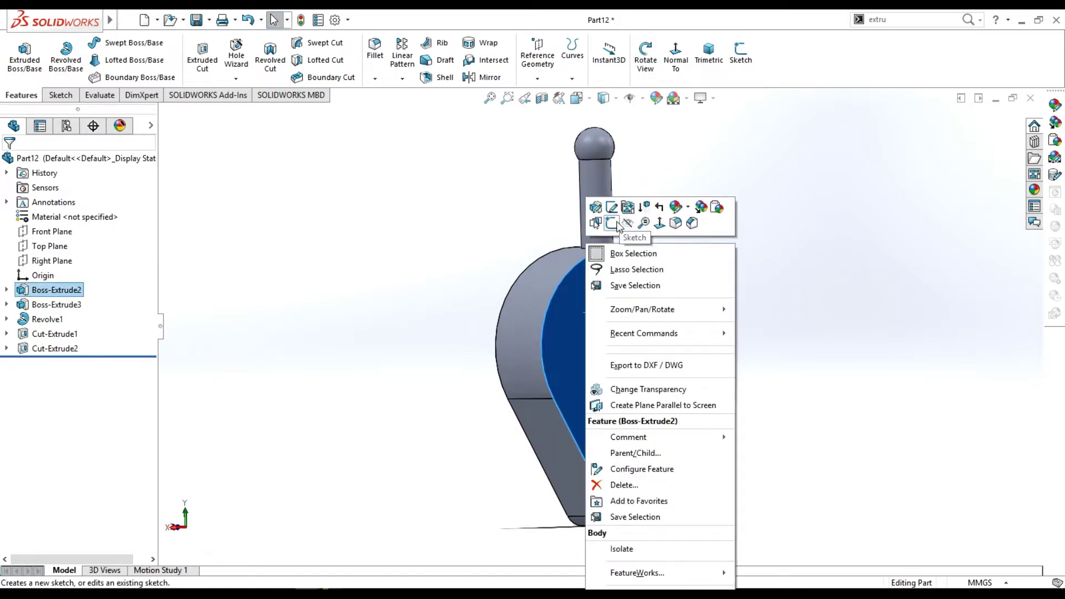
pyautogui.click(618, 226)
pyautogui.click(660, 55)
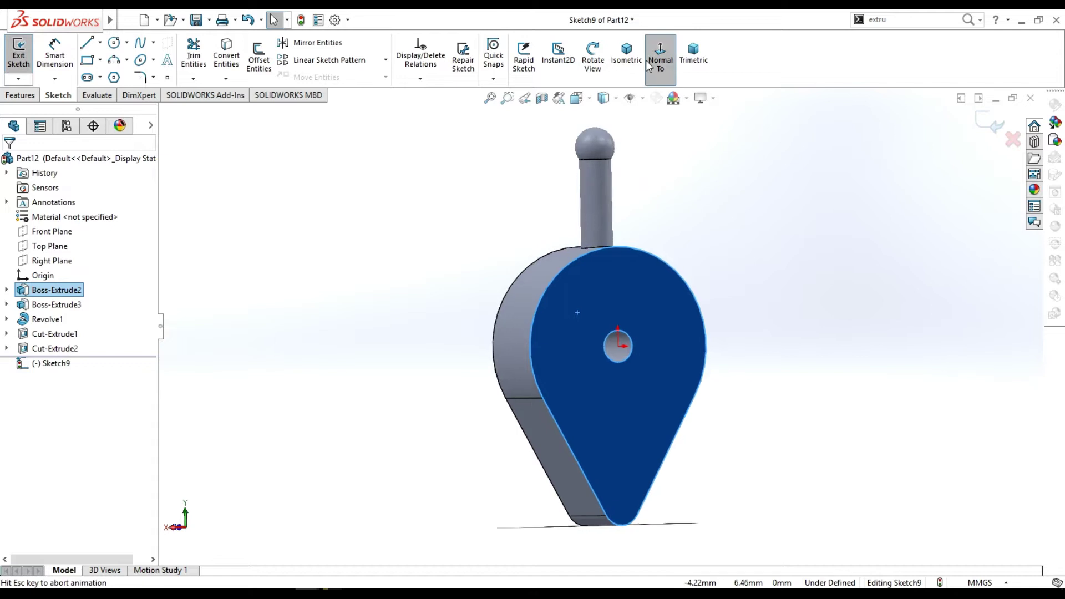
pyautogui.click(114, 78)
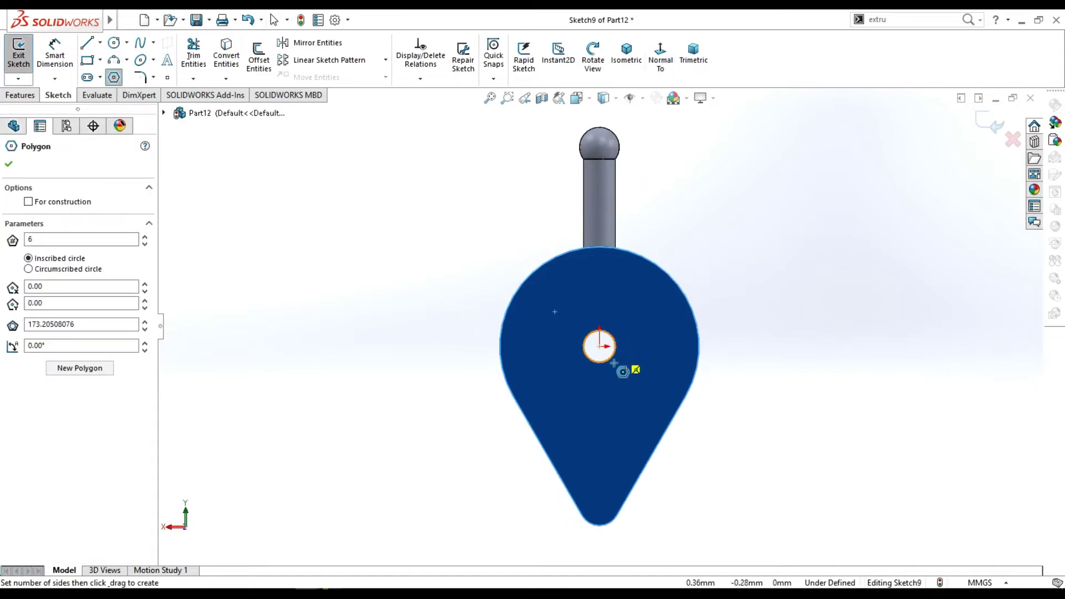
pyautogui.moveTo(600, 346); pyautogui.dragTo(625, 361)
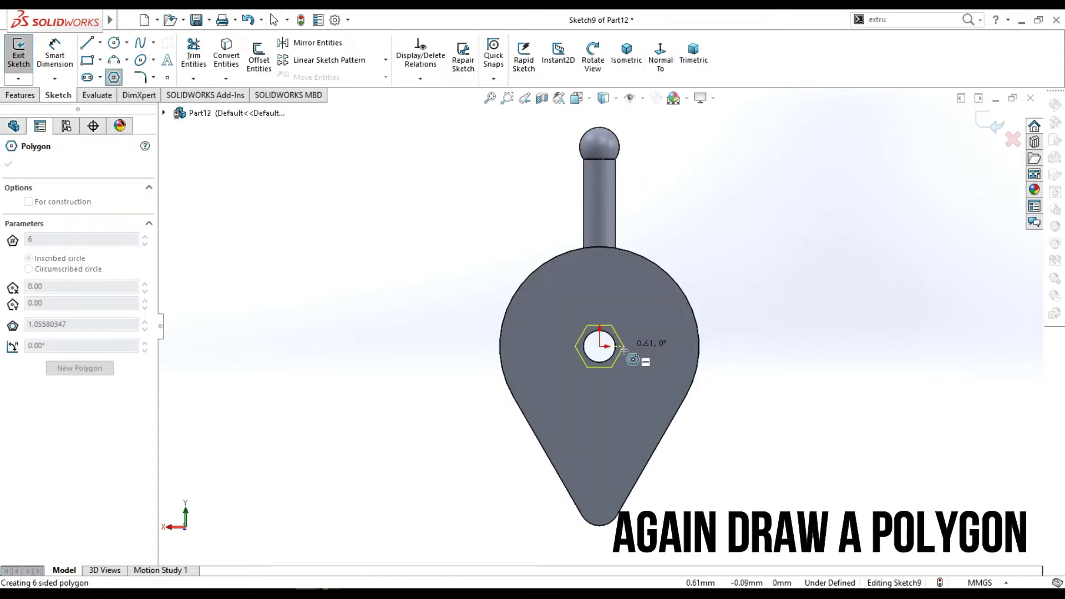
pyautogui.press('Escape')
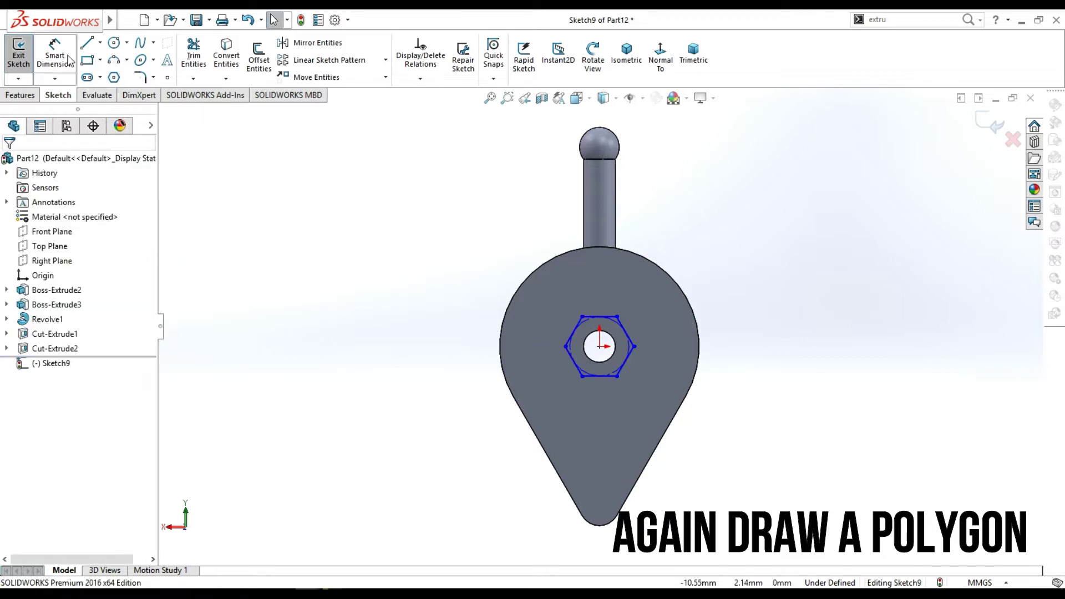
# Dimension the hexagon to 1 mm across flats.
pyautogui.click(70, 60)
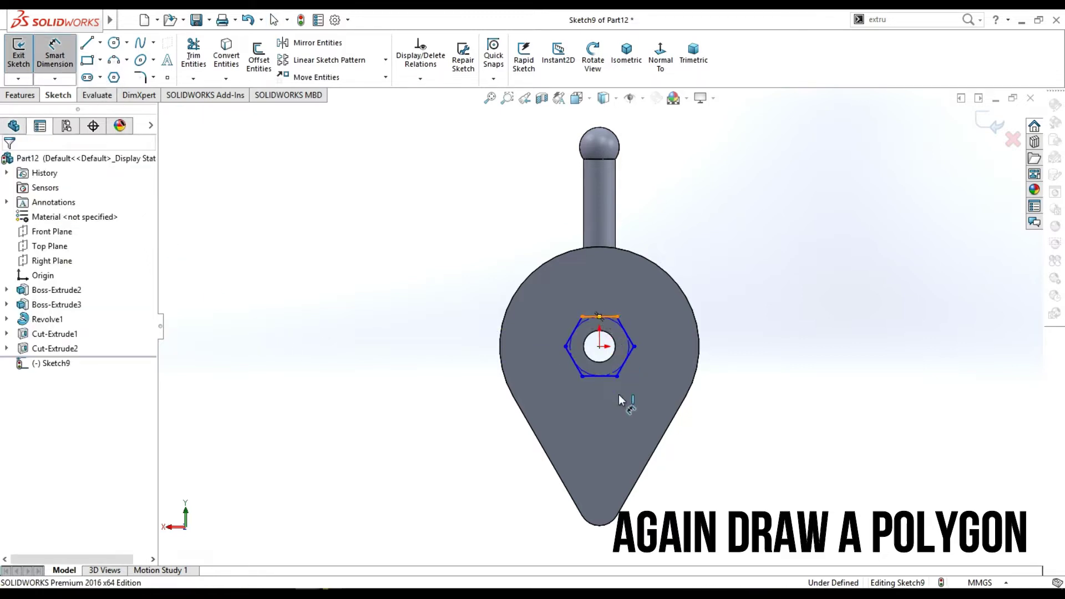
pyautogui.click(605, 318)
pyautogui.click(609, 377)
pyautogui.click(726, 360)
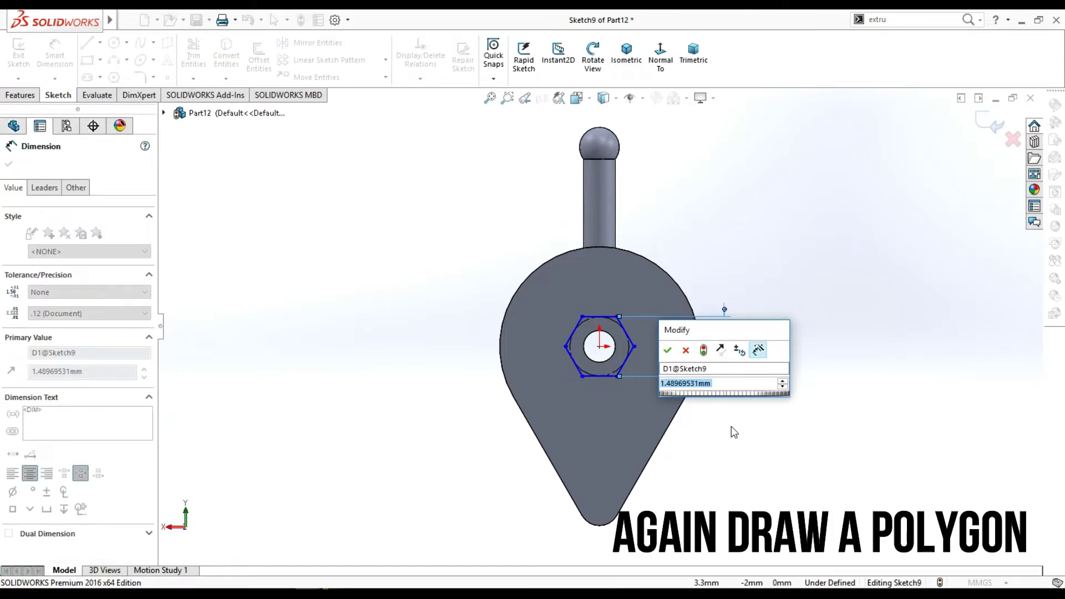
pyautogui.write('0.2')
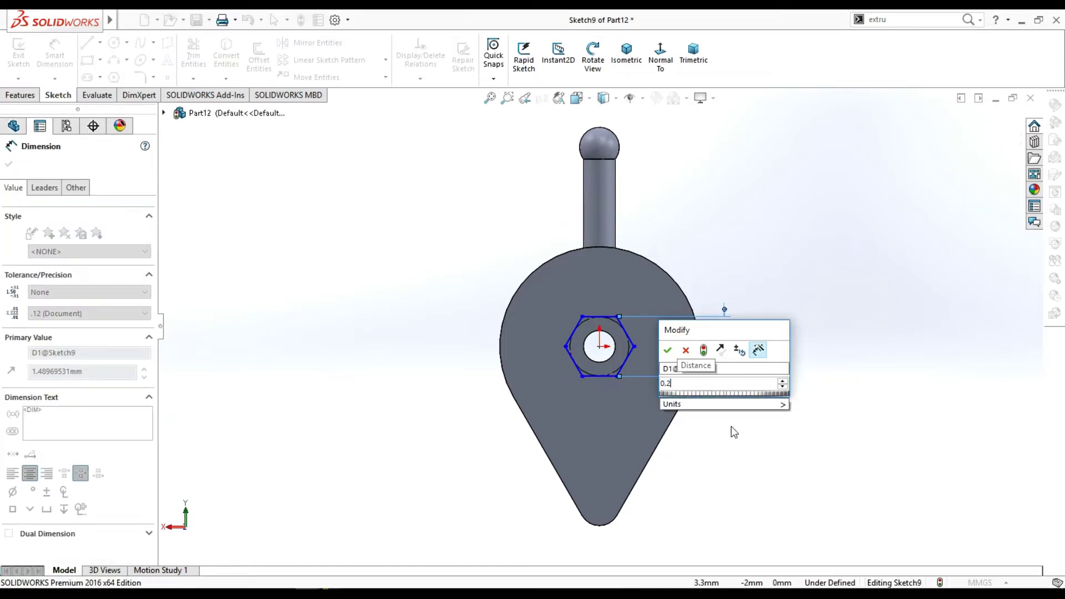
pyautogui.press('BackSpace')
pyautogui.press('BackSpace')
pyautogui.press('BackSpace')
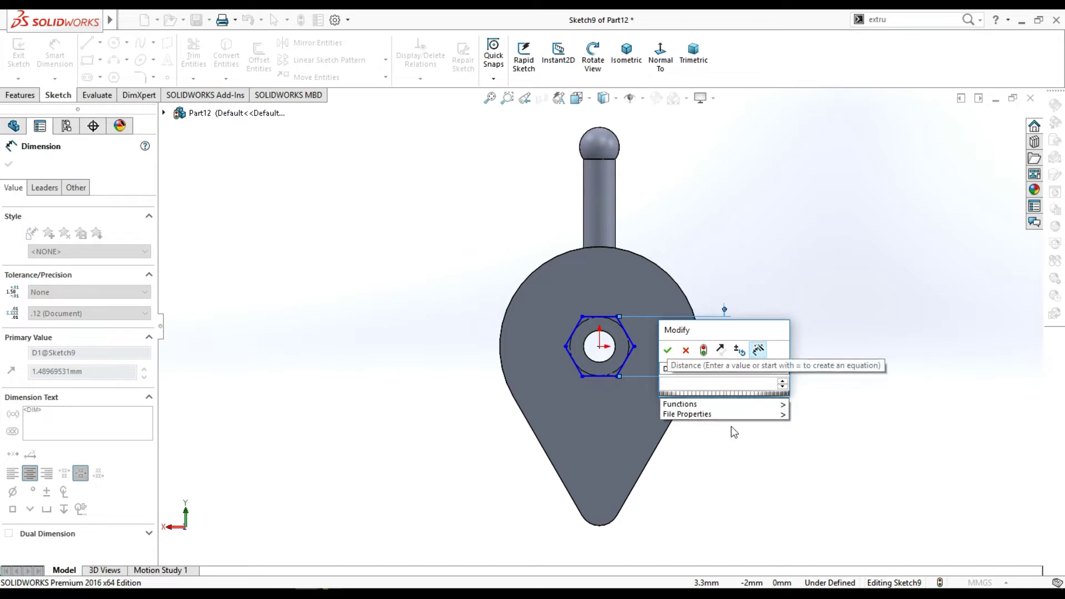
pyautogui.write('1')
pyautogui.press('Return')
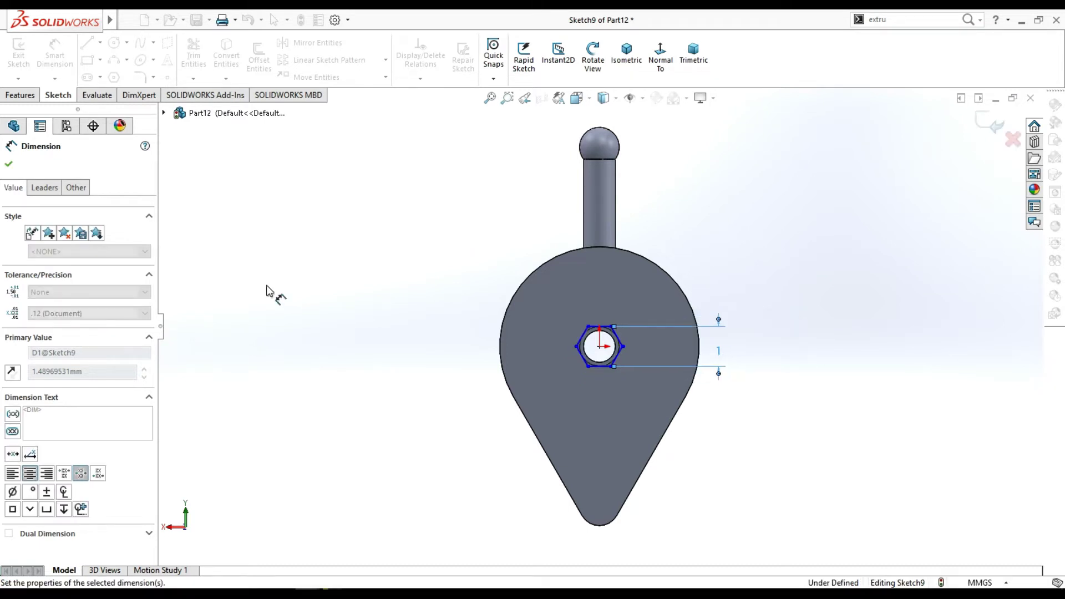
pyautogui.press('Escape')
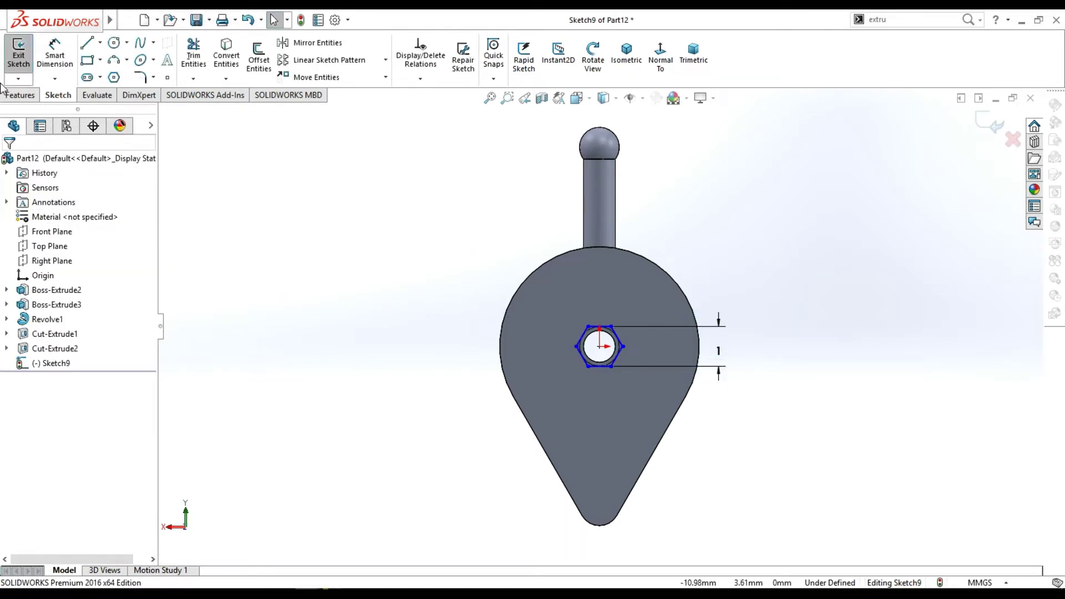
# Cut the hexagon 0.20 mm deep as Cut-Extrude3 and orbit to check it.
pyautogui.click(19, 96)
pyautogui.click(202, 55)
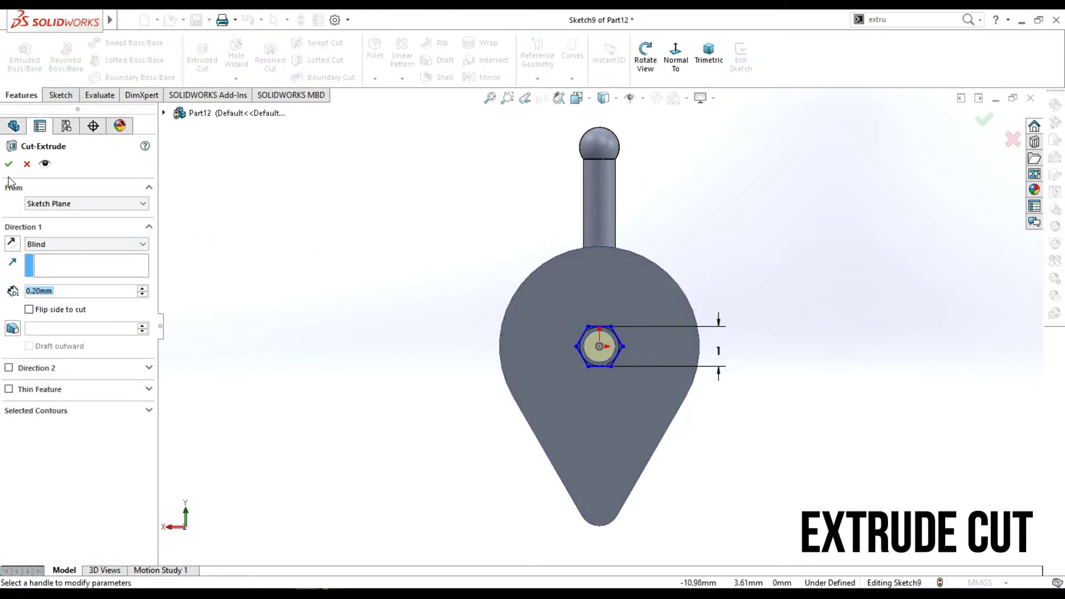
pyautogui.click(9, 163)
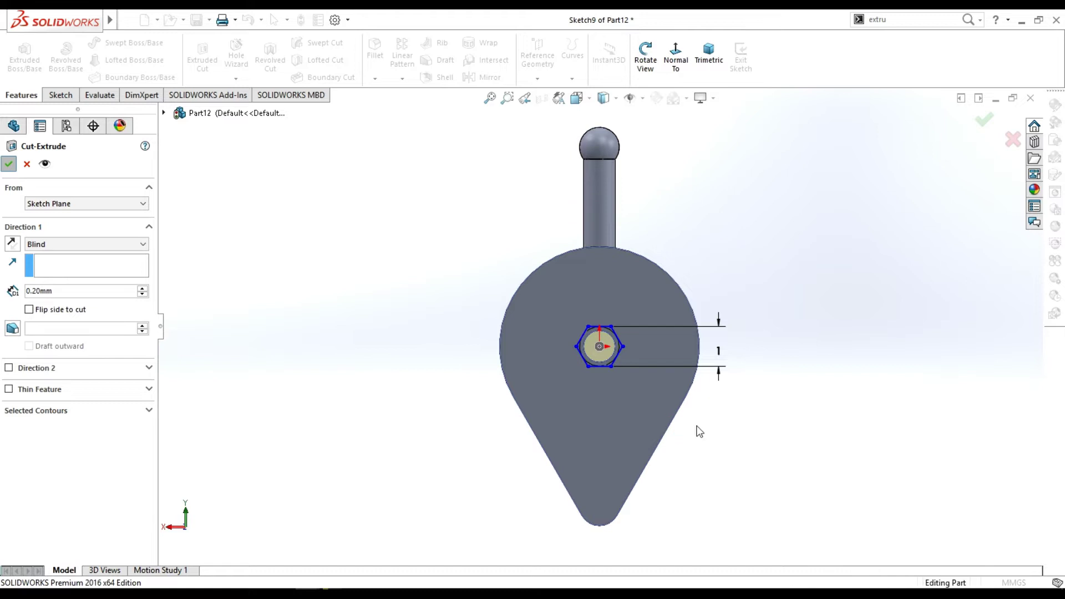
pyautogui.click(645, 69)
pyautogui.moveTo(715, 261)
pyautogui.mouseDown()
pyautogui.moveTo(690, 261)
pyautogui.moveTo(673, 136)
pyautogui.mouseUp()
pyautogui.click(646, 67)
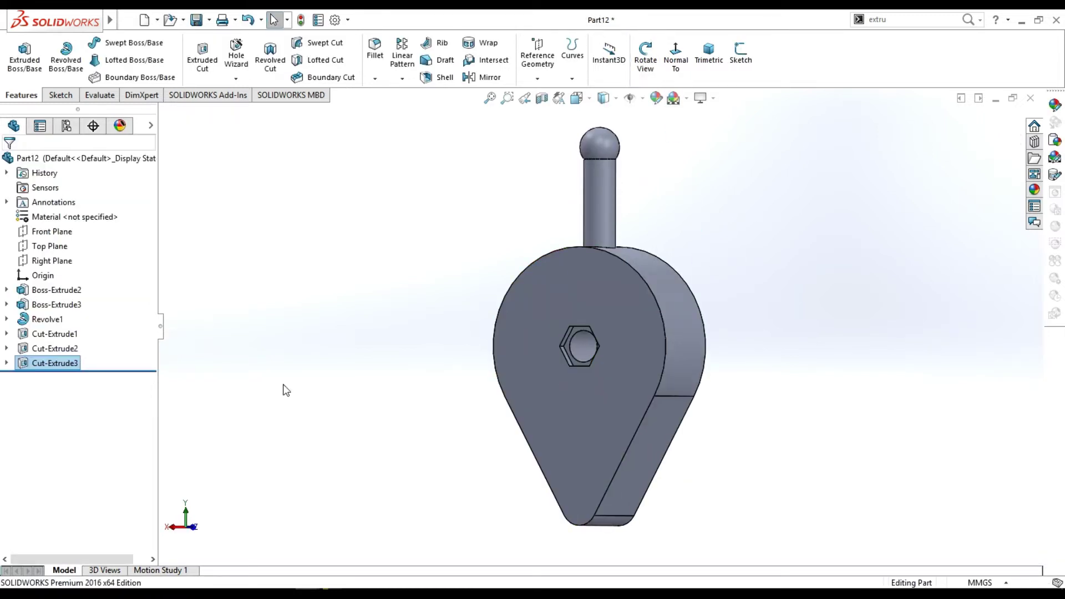
# Draw a slot rectangle on the Right Plane spanning the part's height.
pyautogui.rightClick(69, 263)
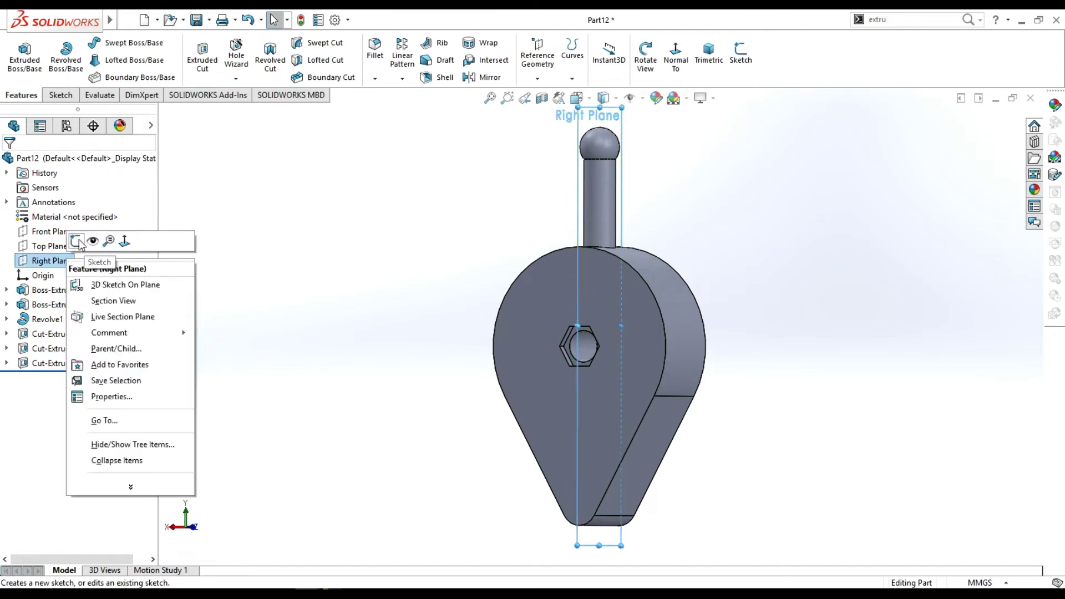
pyautogui.click(77, 241)
pyautogui.click(661, 55)
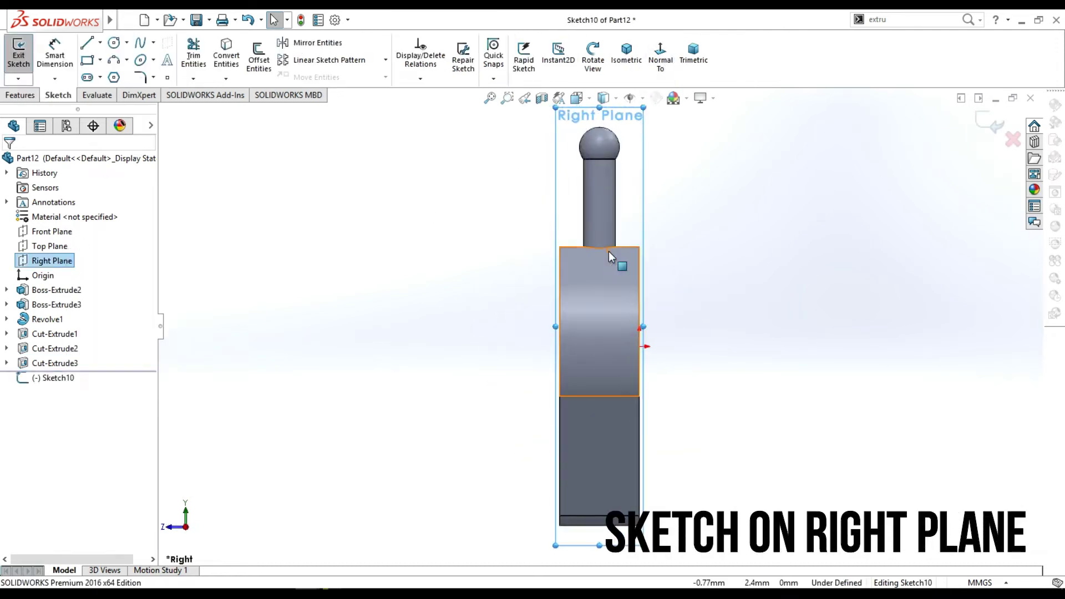
pyautogui.press('r')
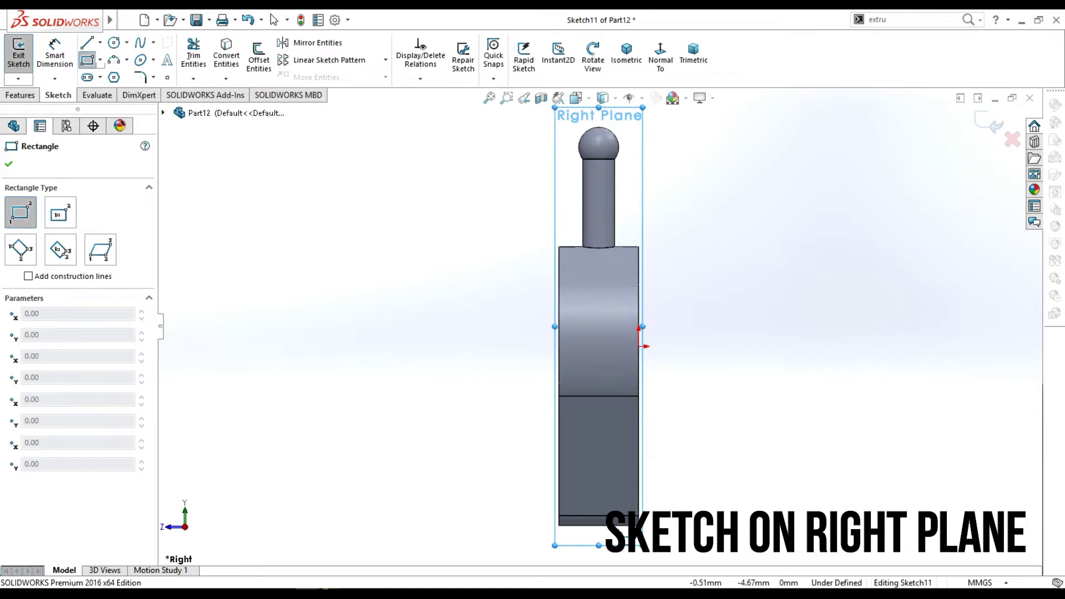
pyautogui.click(619, 533)
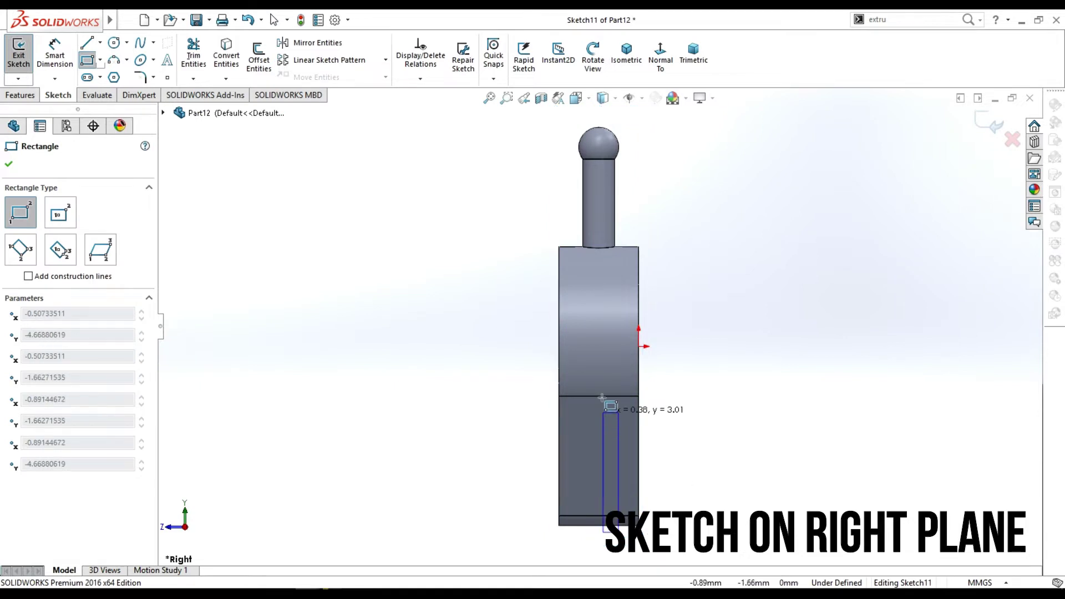
pyautogui.click(584, 277)
pyautogui.press('Escape')
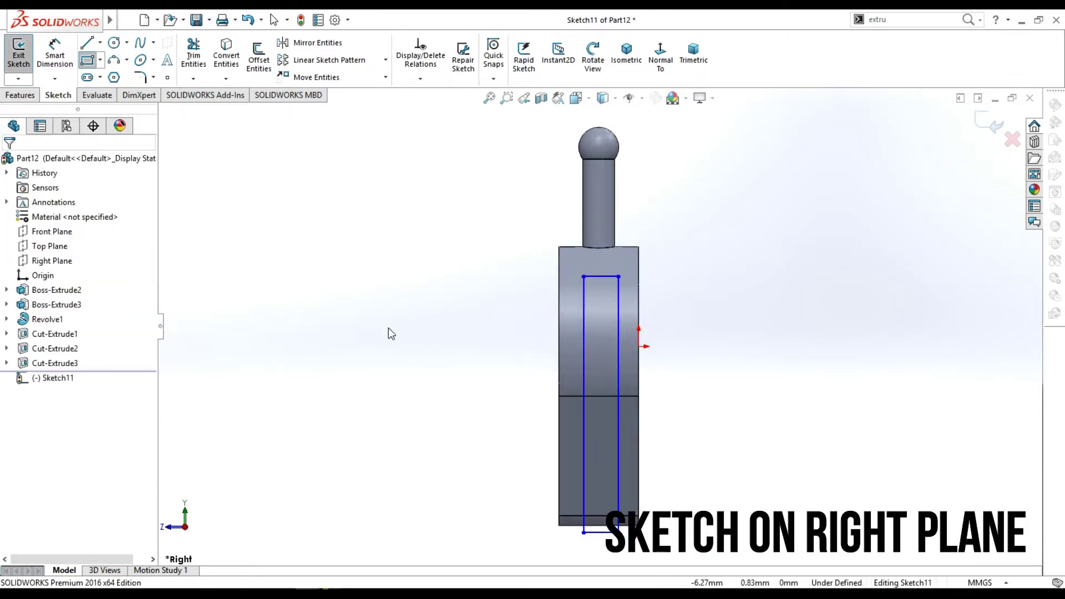
# Dimension the rectangle 0.50 in from the part's right and left edges.
pyautogui.click(71, 58)
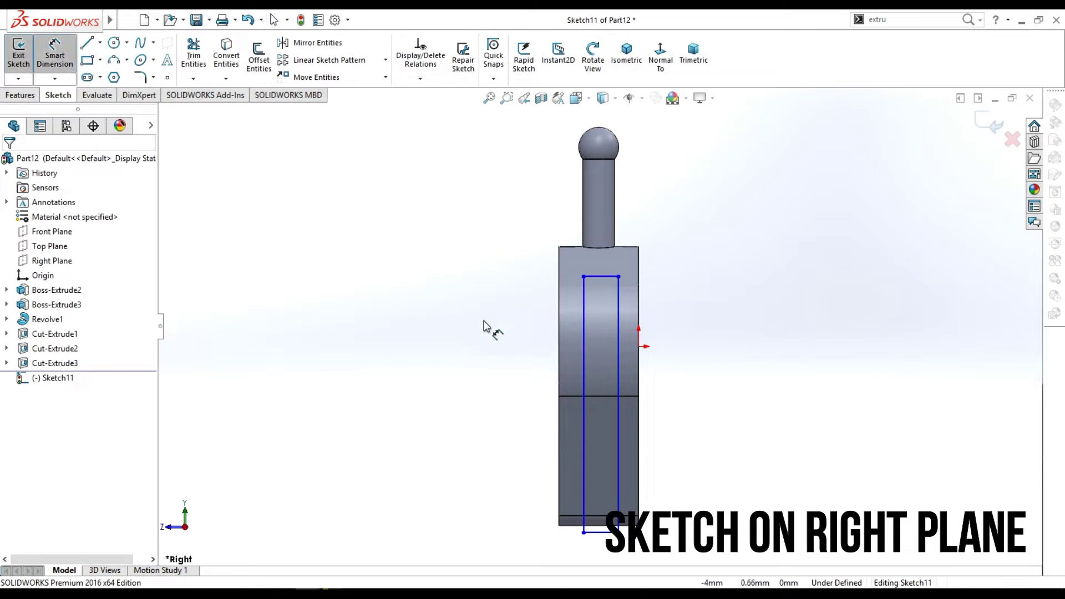
pyautogui.click(632, 331)
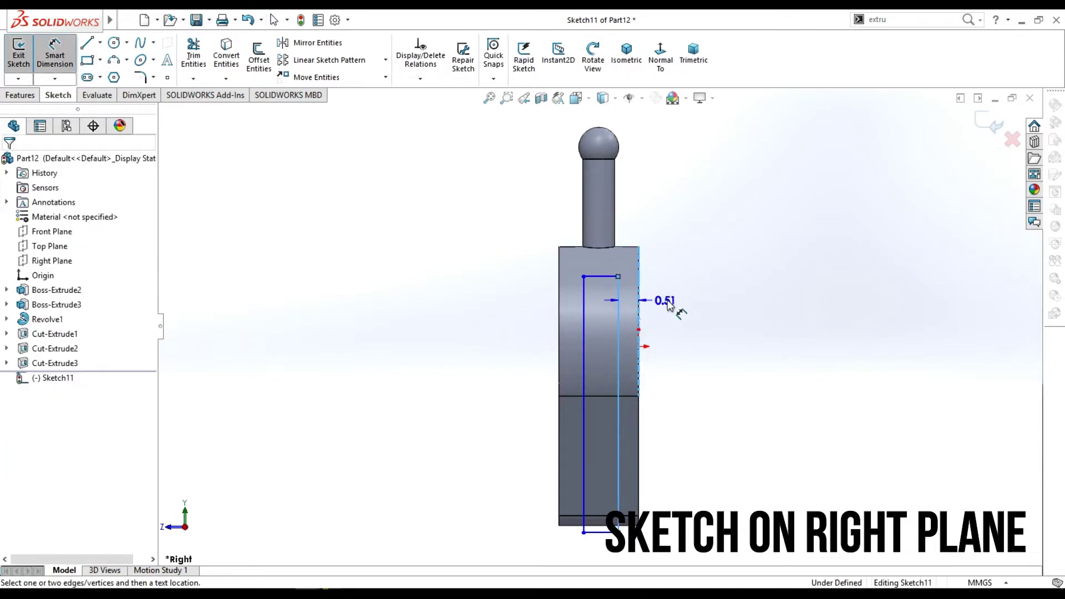
pyautogui.click(691, 321)
pyautogui.write('0.5')
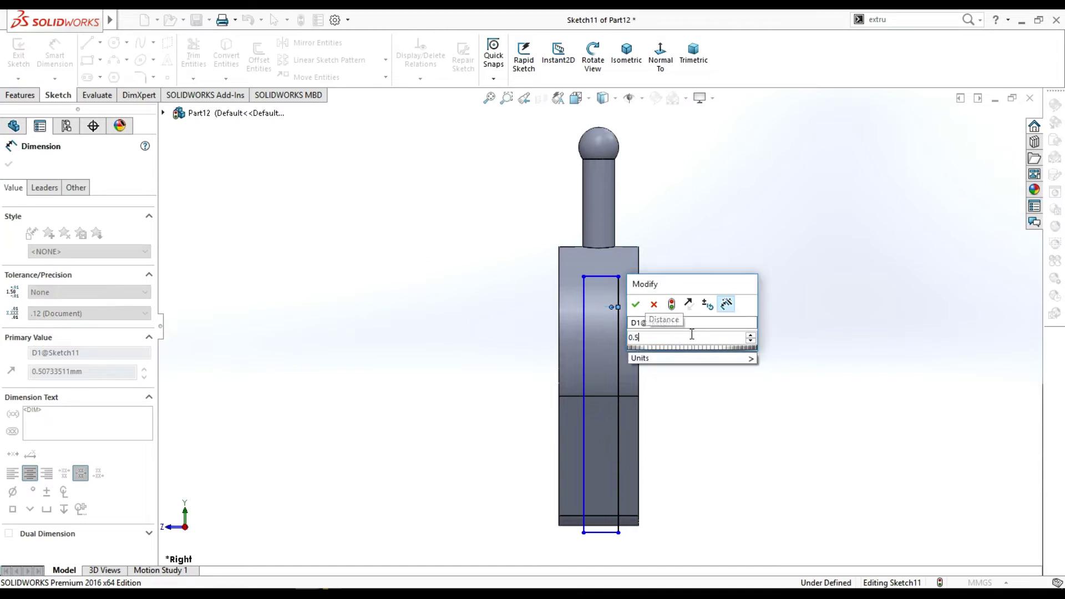
pyautogui.press('Return')
pyautogui.click(584, 339)
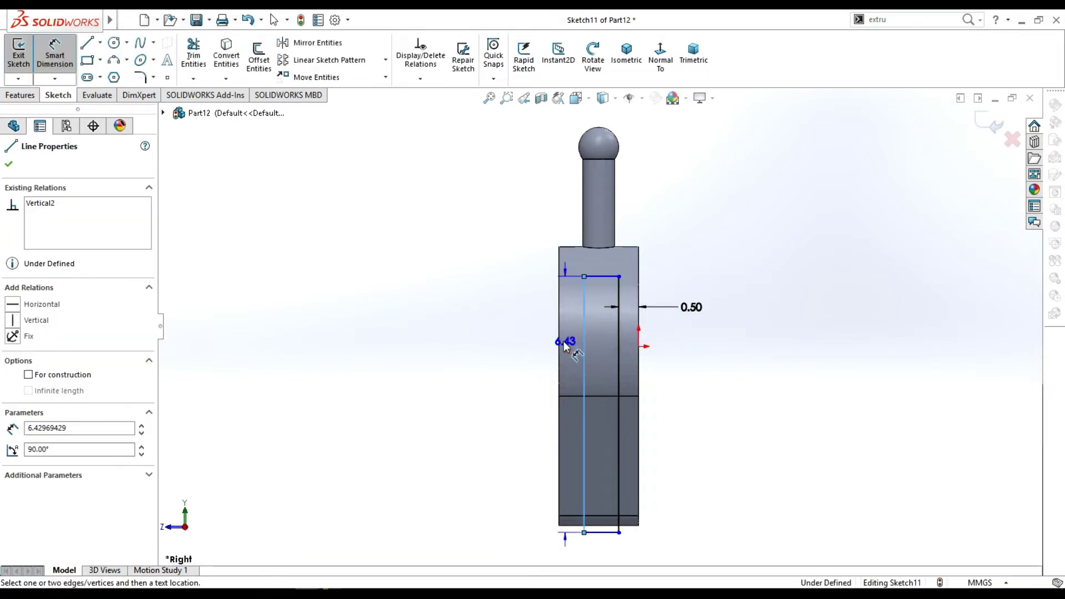
pyautogui.click(559, 338)
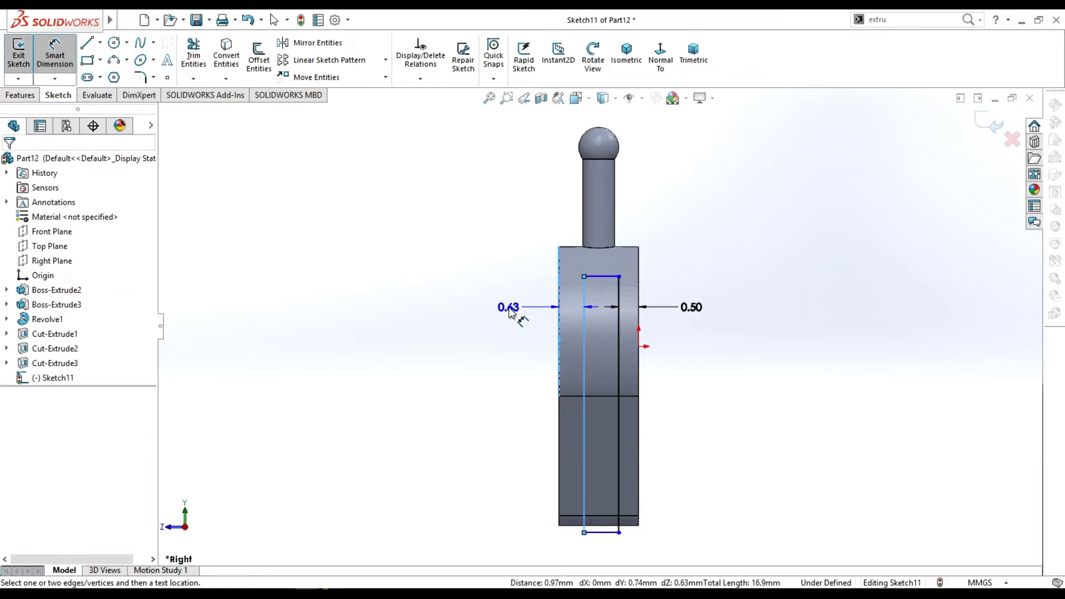
pyautogui.click(509, 312)
pyautogui.write('0.')
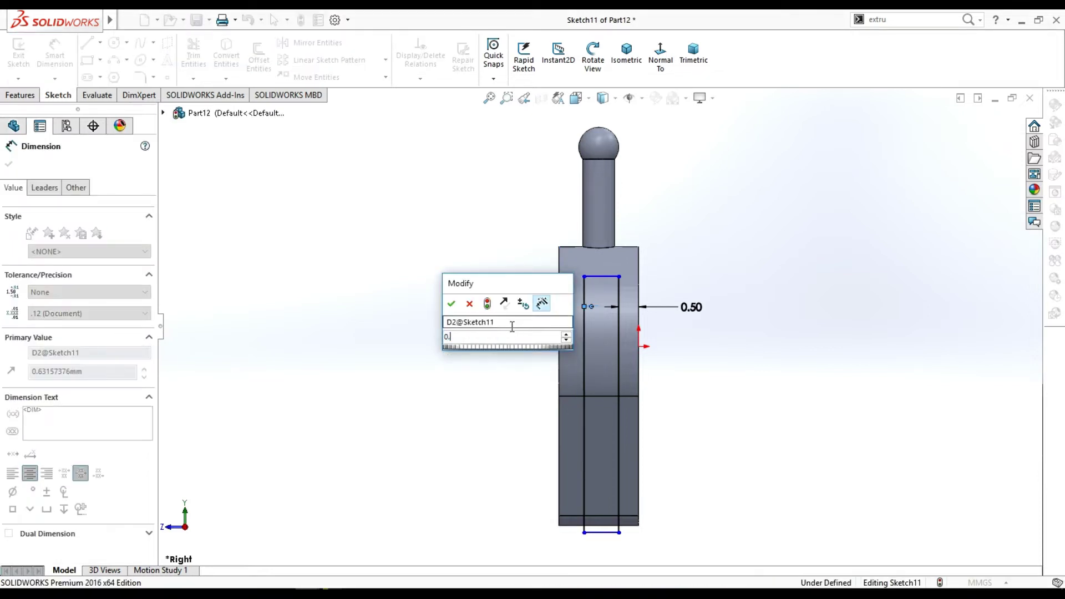
pyautogui.write('5')
pyautogui.press('Return')
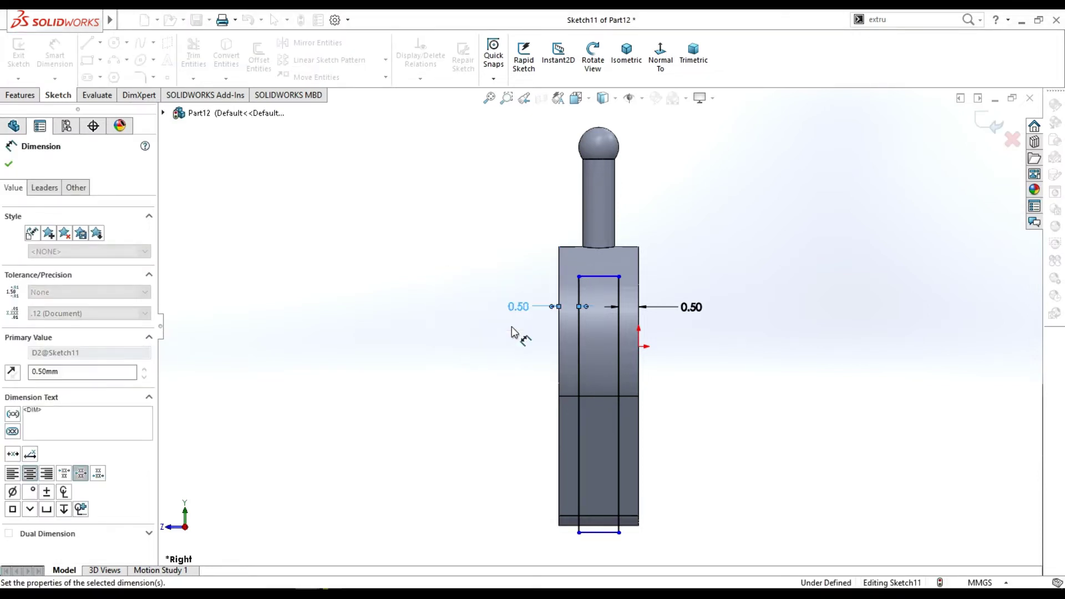
# Set the rectangle's top offset to 0.75, close the sketch and orbit to inspect.
pyautogui.click(624, 249)
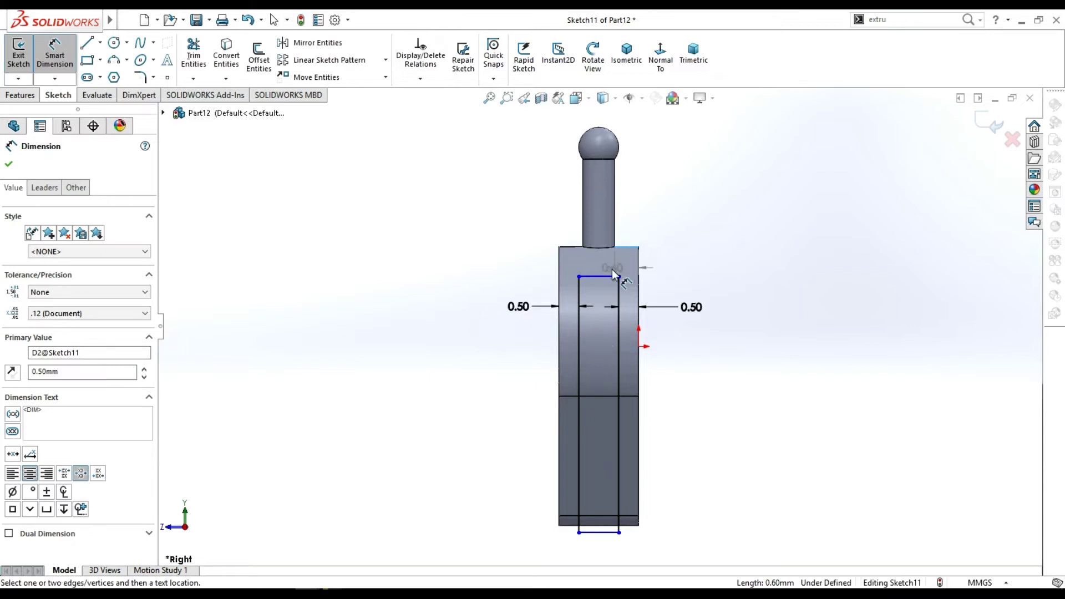
pyautogui.click(614, 277)
pyautogui.click(672, 272)
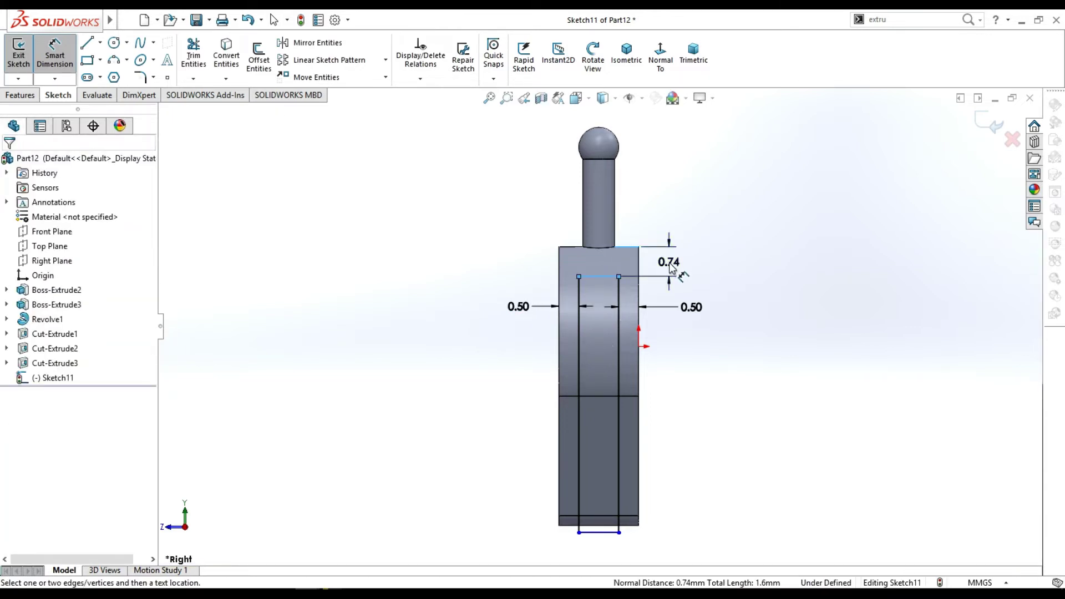
pyautogui.write('1')
pyautogui.press('Return')
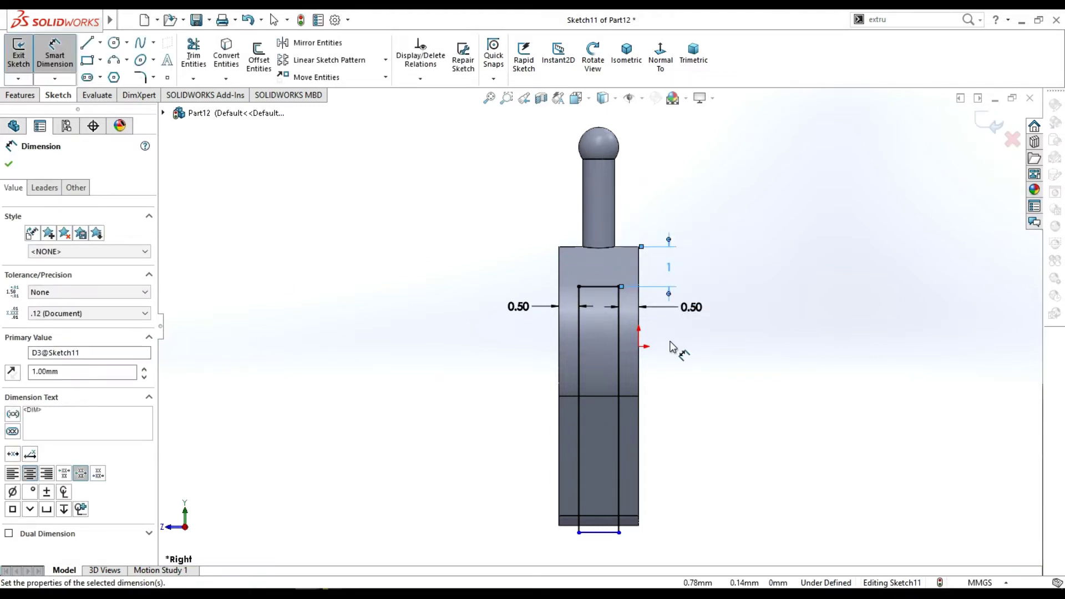
pyautogui.press('Escape')
pyautogui.doubleClick(663, 272)
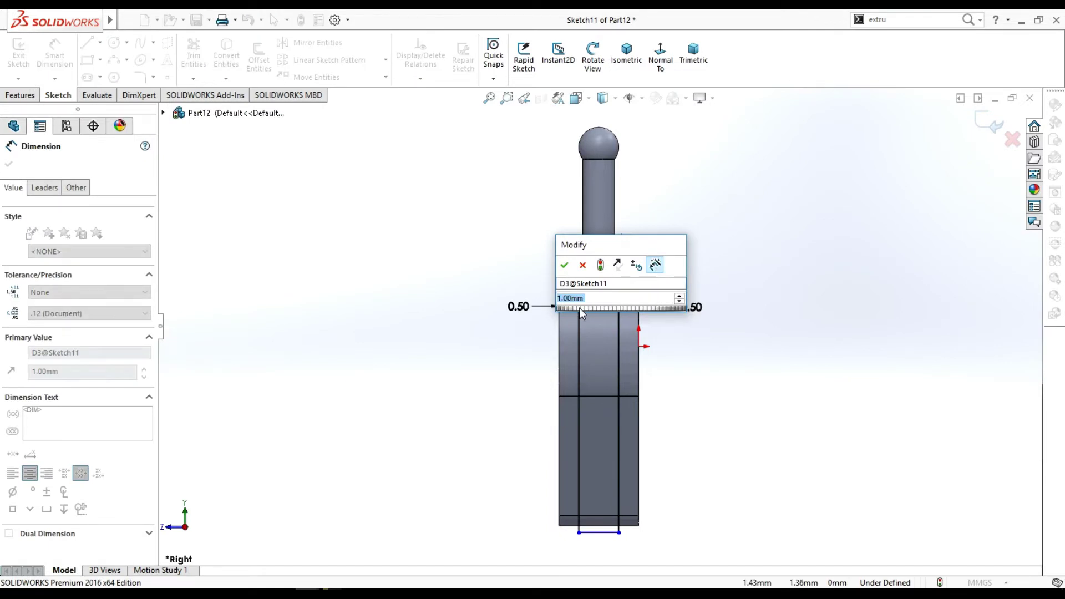
pyautogui.write('0.75')
pyautogui.press('Return')
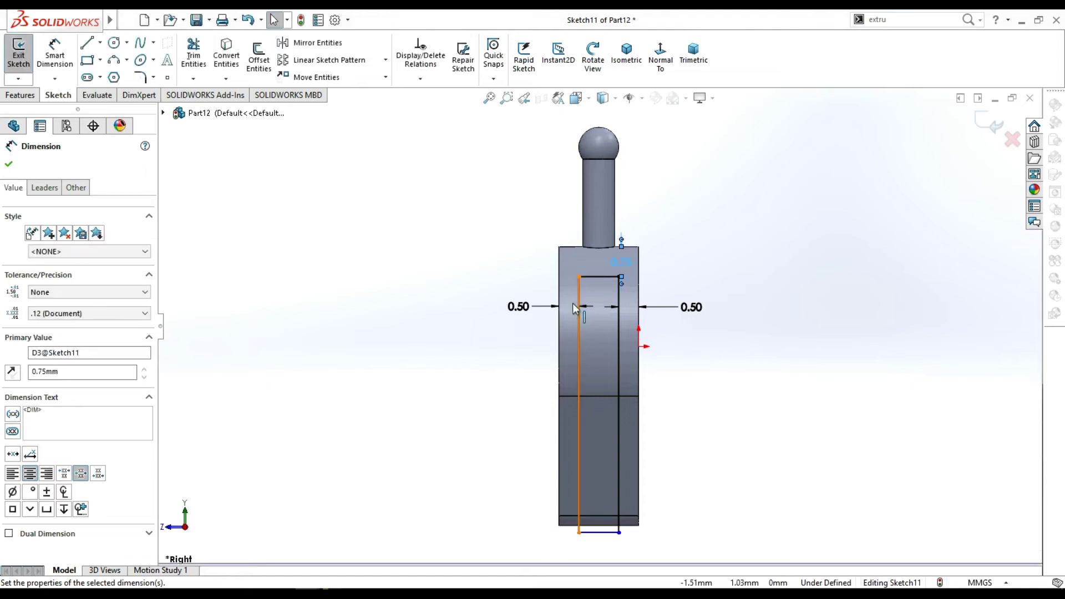
pyautogui.click(12, 166)
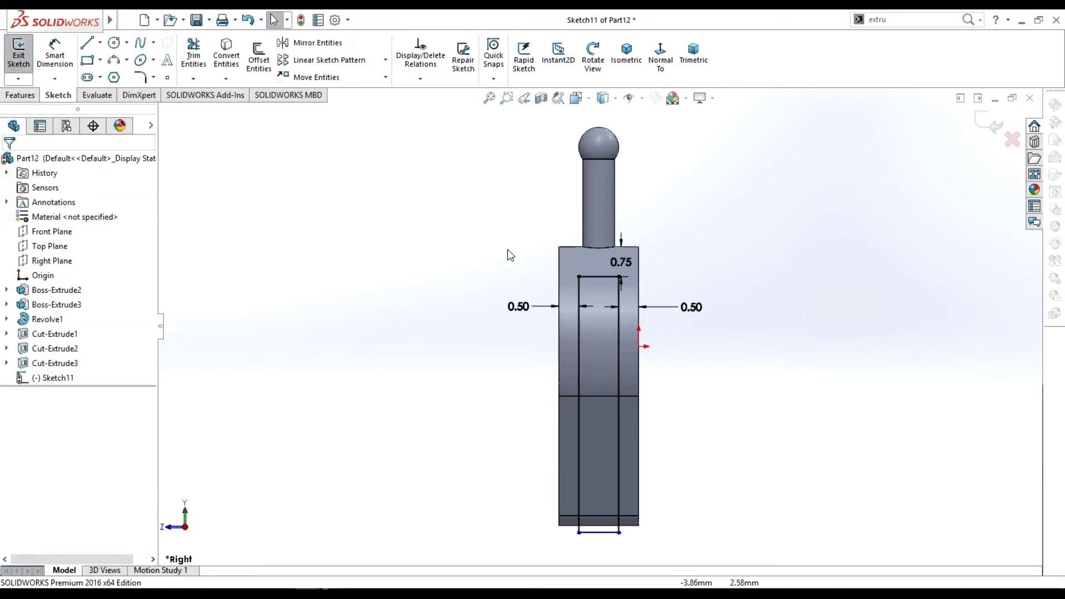
pyautogui.click(589, 65)
pyautogui.moveTo(682, 219); pyautogui.dragTo(726, 219)
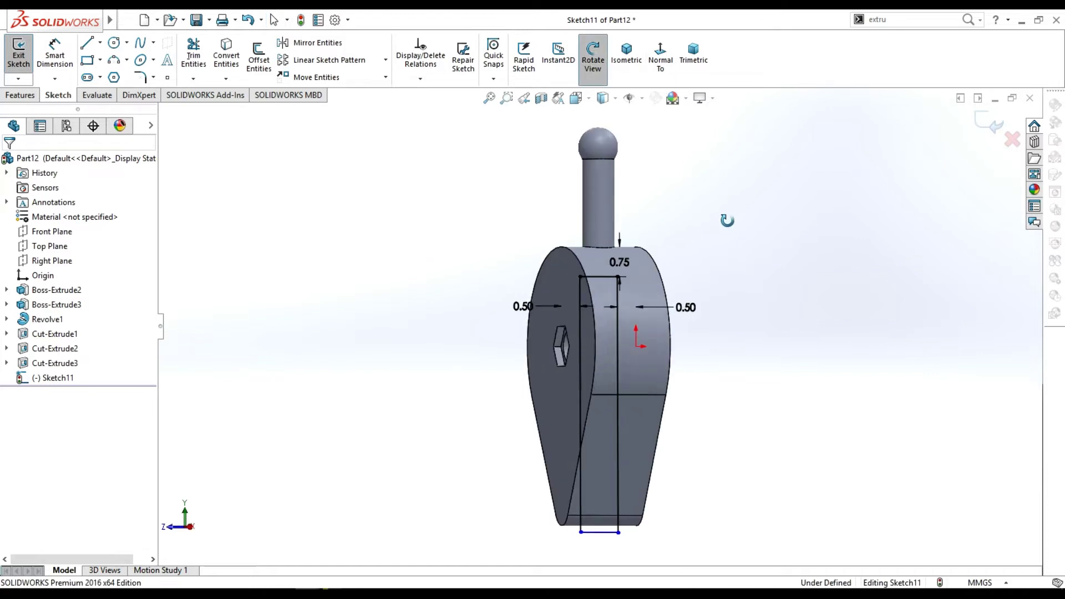
pyautogui.press('Escape')
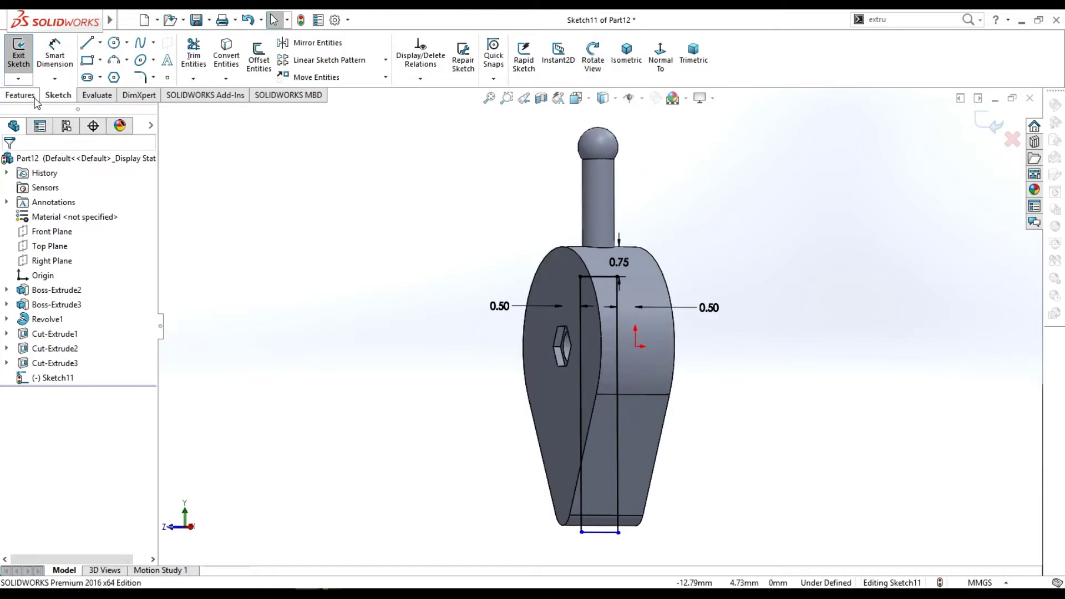
# Cut the slot Through All – Both, forking the part into two prongs, and orbit to inspect.
pyautogui.click(35, 98)
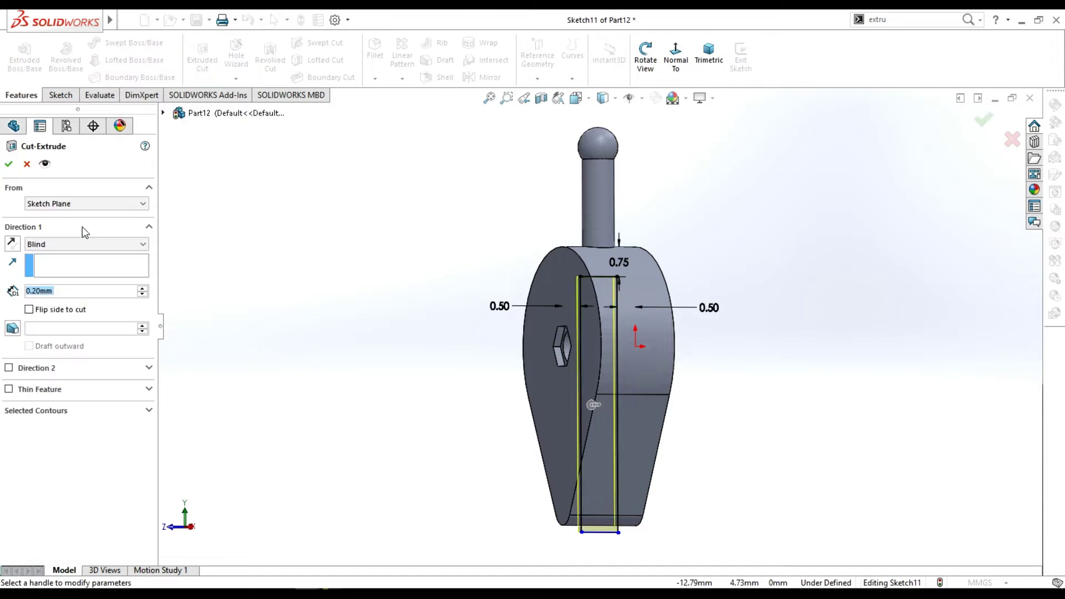
pyautogui.click(97, 247)
pyautogui.click(86, 274)
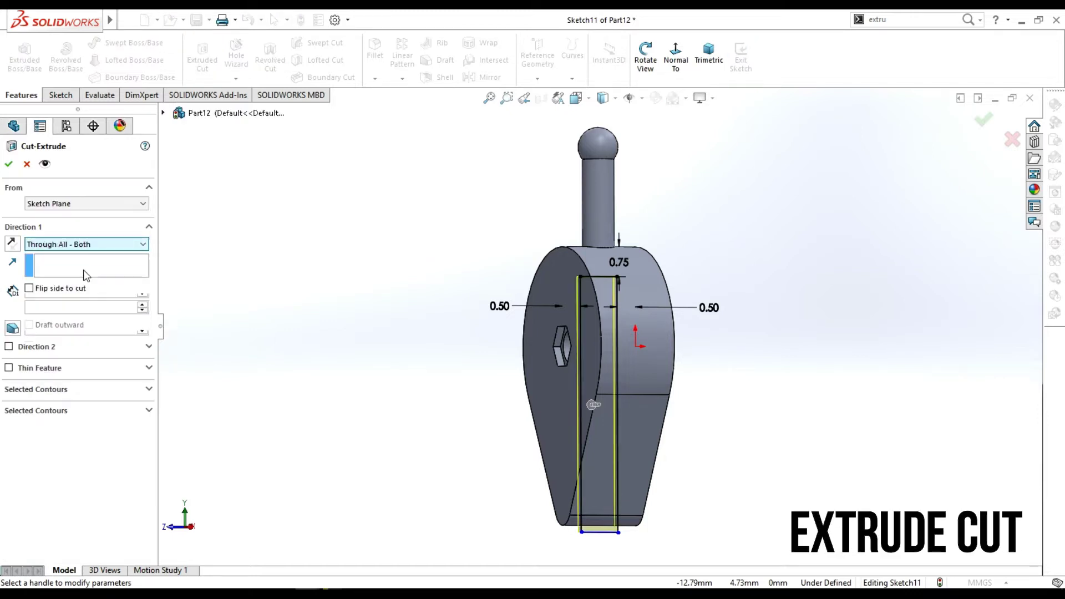
pyautogui.click(9, 164)
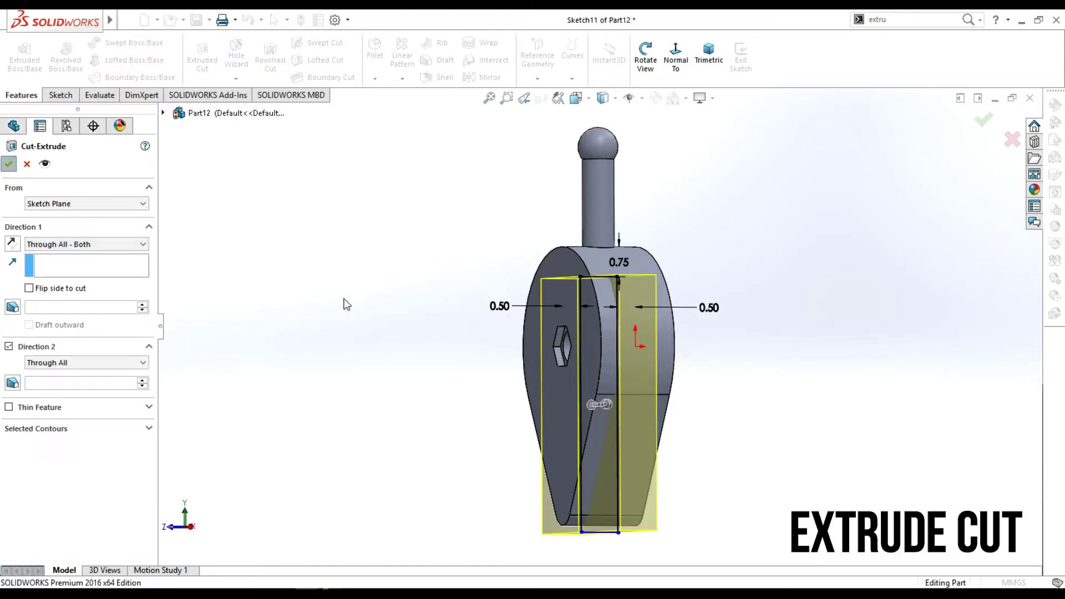
pyautogui.click(645, 56)
pyautogui.moveTo(651, 184); pyautogui.dragTo(742, 190)
pyautogui.moveTo(759, 240)
pyautogui.mouseDown()
pyautogui.moveTo(775, 231)
pyautogui.moveTo(653, 250)
pyautogui.mouseUp()
pyautogui.press('Escape')
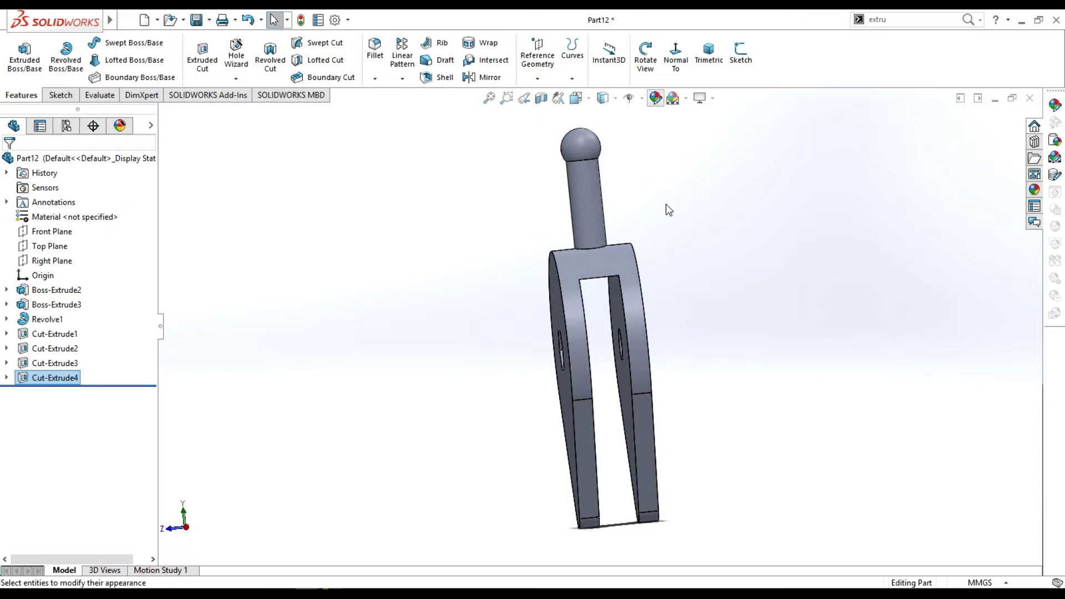
# Apply a light cyan appearance (red 192, green 255) to the entire part.
pyautogui.click(710, 53)
pyautogui.moveTo(501, 133); pyautogui.dragTo(707, 510)
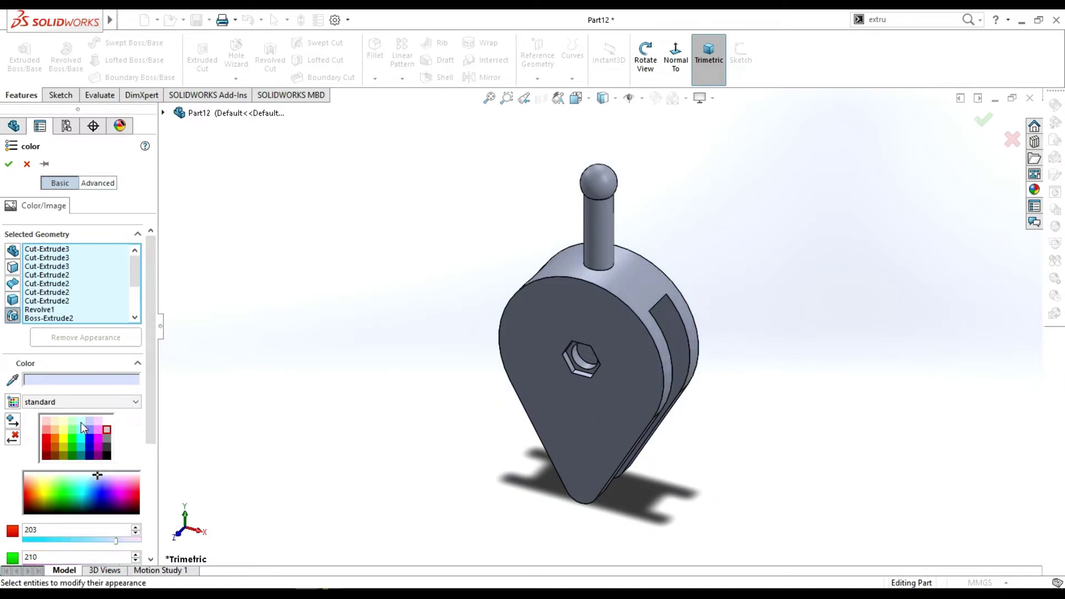
pyautogui.click(80, 422)
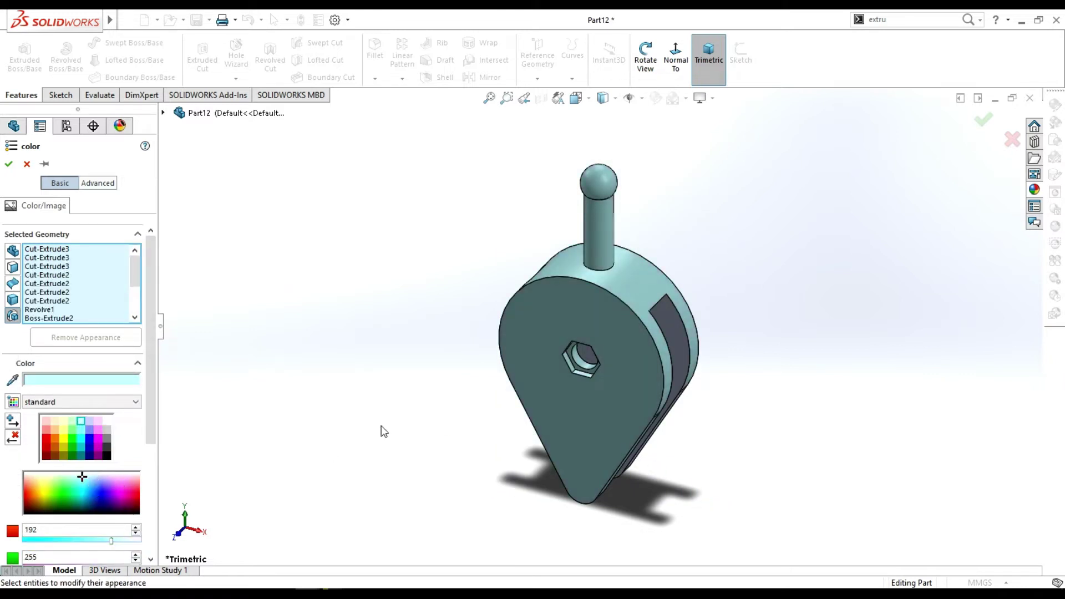
pyautogui.click(12, 169)
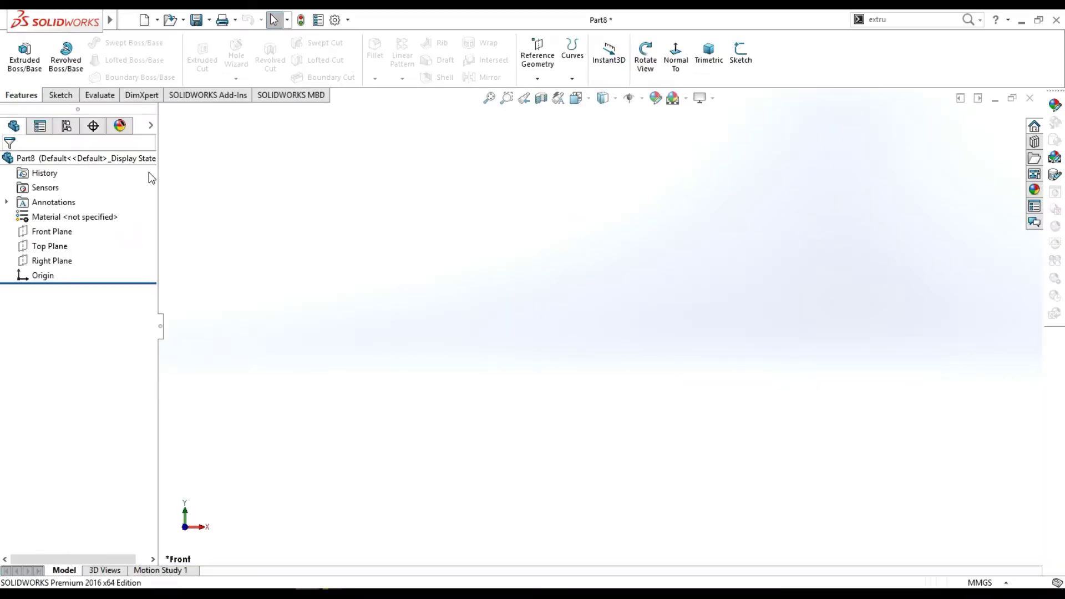
# Sketch a centre rectangle at the origin on the Front Plane.
pyautogui.click(51, 231)
pyautogui.rightClick(52, 232)
pyautogui.click(104, 213)
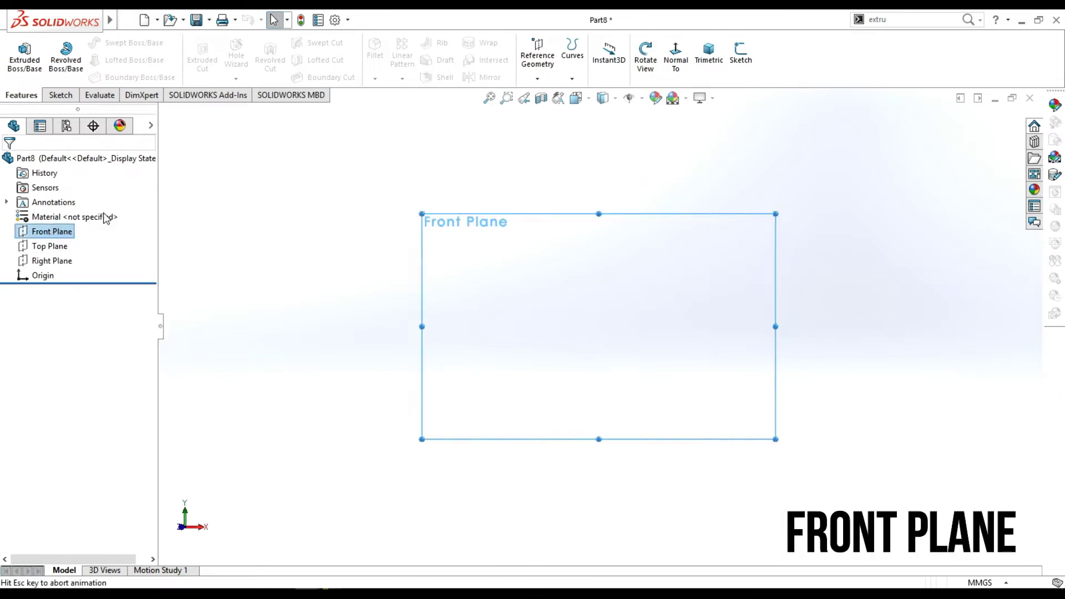
pyautogui.click(83, 95)
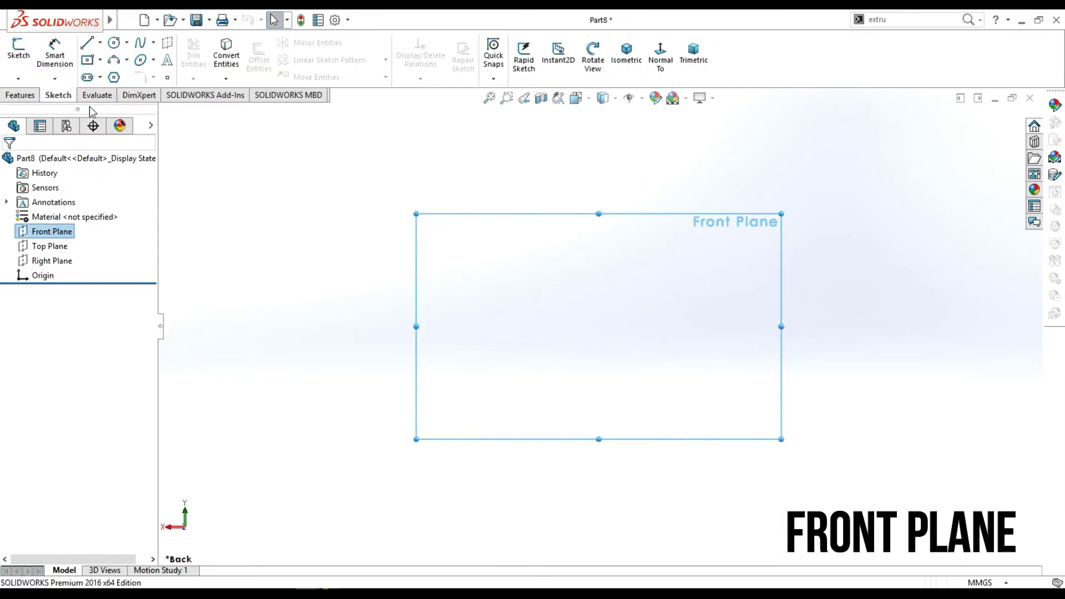
pyautogui.click(90, 60)
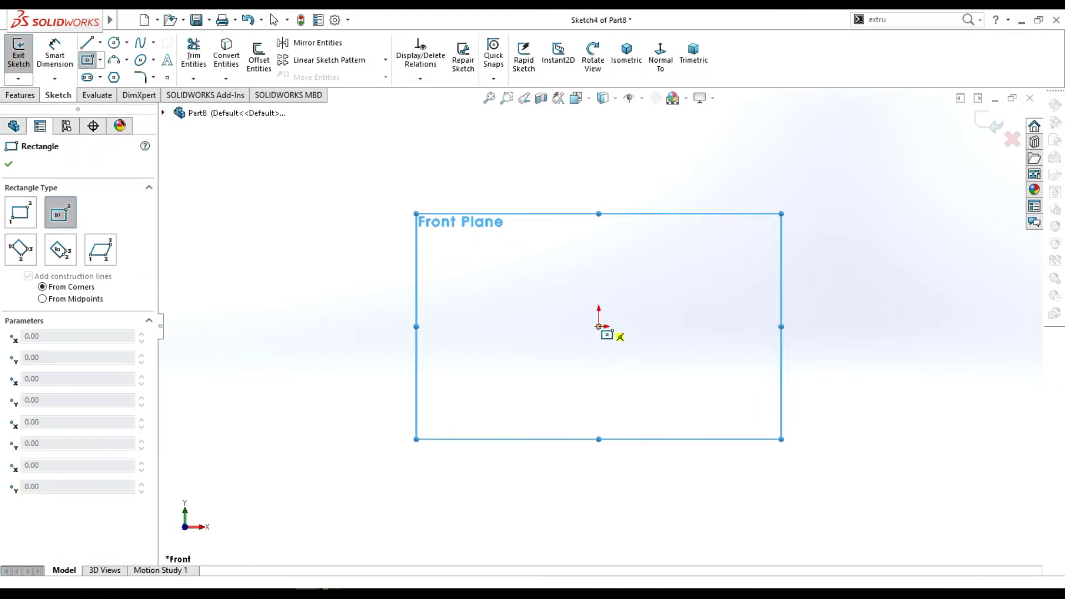
pyautogui.click(599, 327)
pyautogui.click(667, 366)
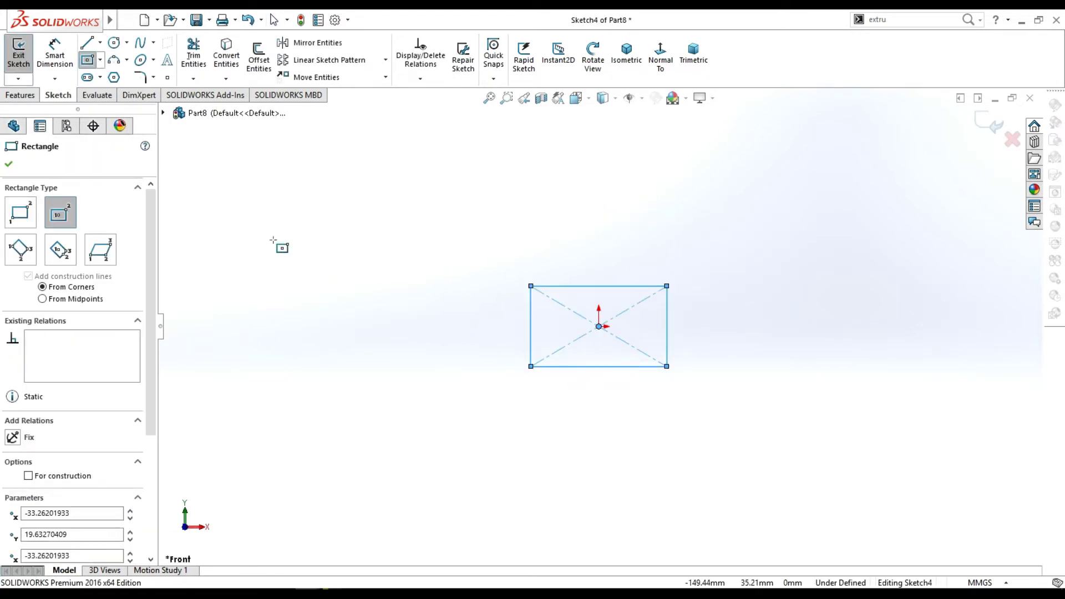
pyautogui.press('Escape')
# Dimension the rectangle to a 1 × 1 mm square.
pyautogui.click(3, 96)
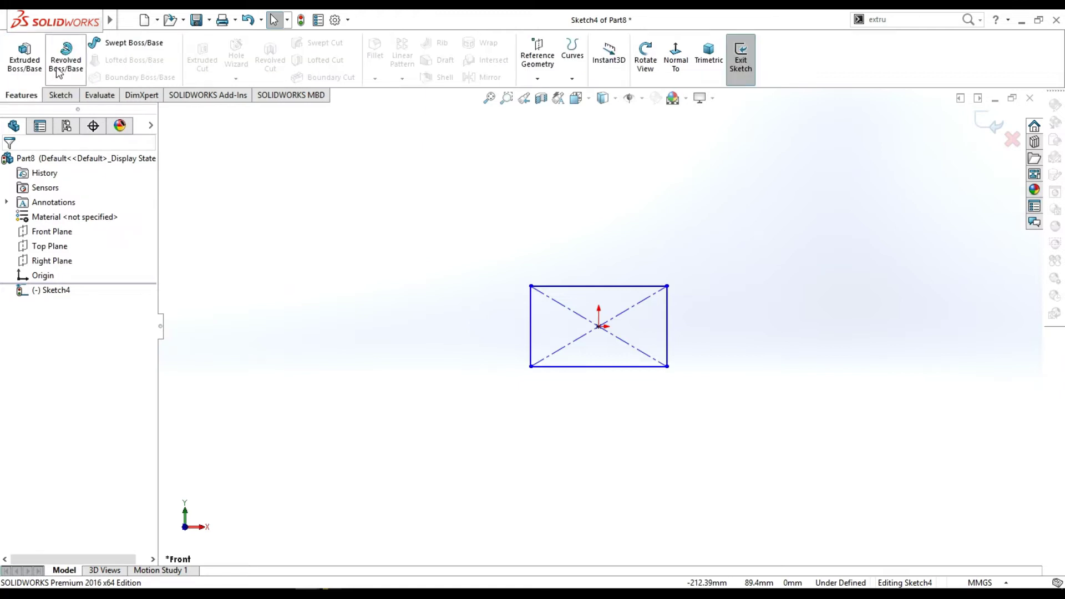
pyautogui.click(63, 96)
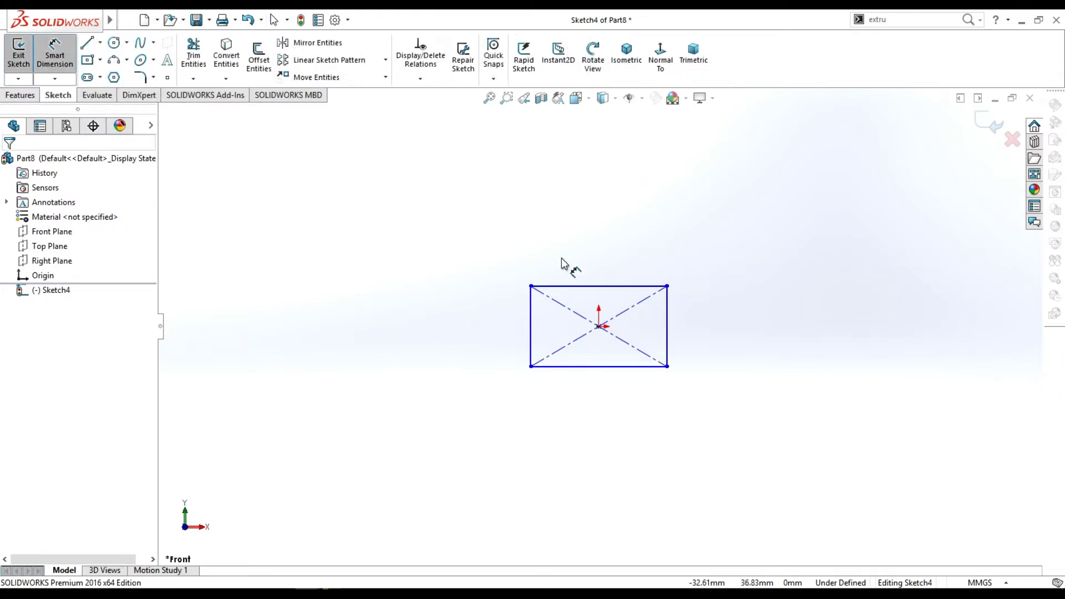
pyautogui.click(669, 325)
pyautogui.click(716, 333)
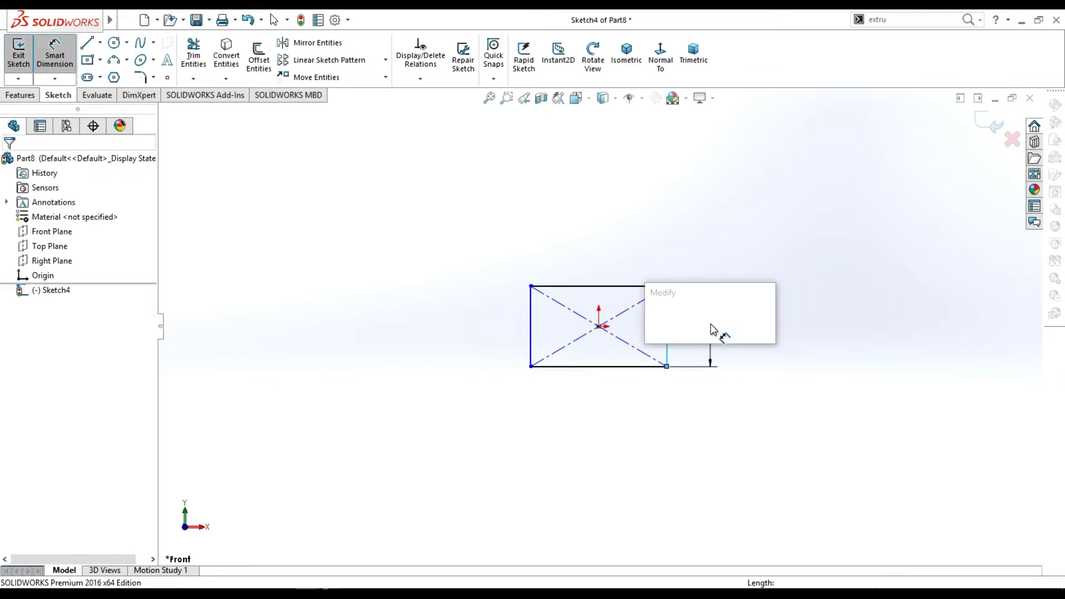
pyautogui.write('1')
pyautogui.press('Return')
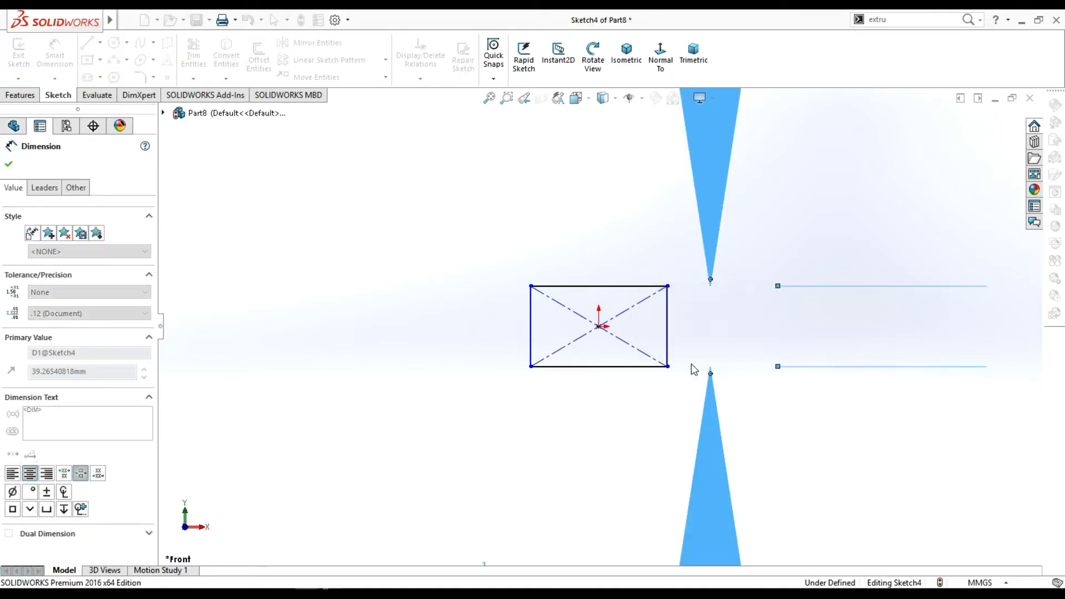
pyautogui.click(598, 368)
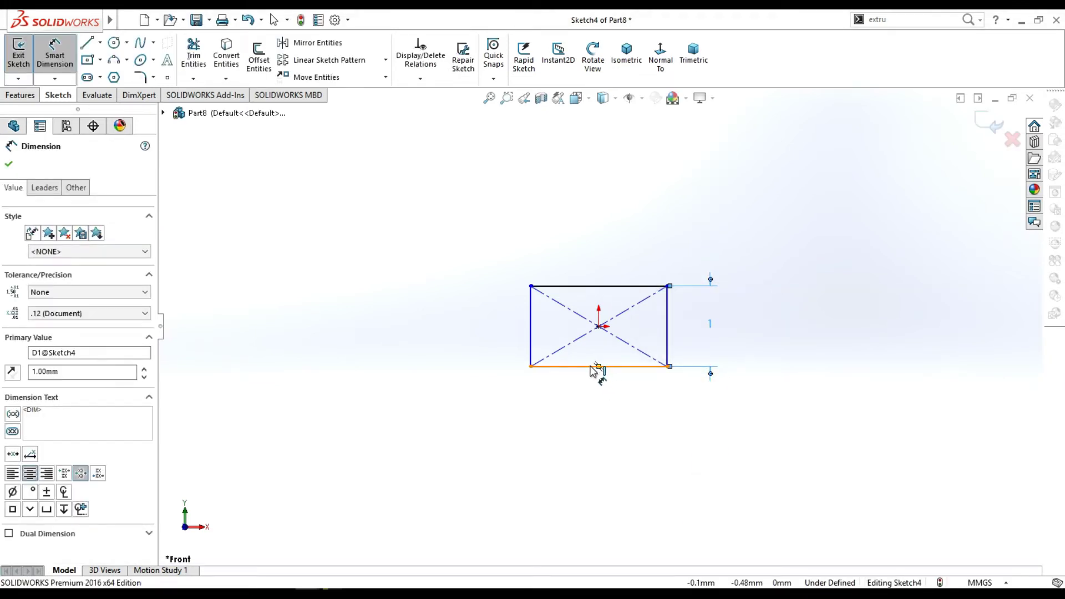
pyautogui.click(598, 409)
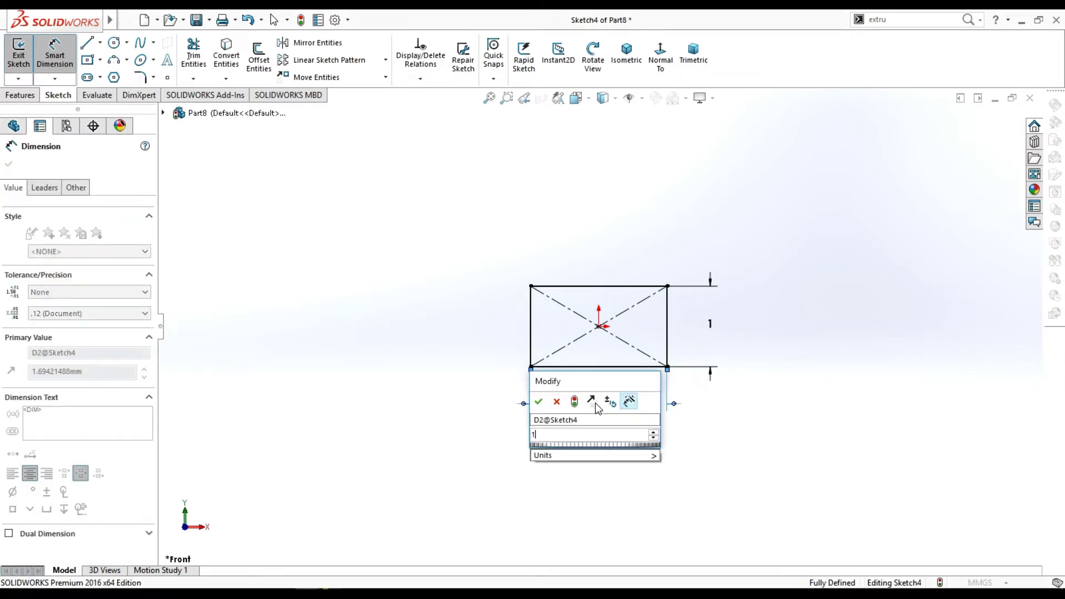
pyautogui.write('1')
pyautogui.press('Return')
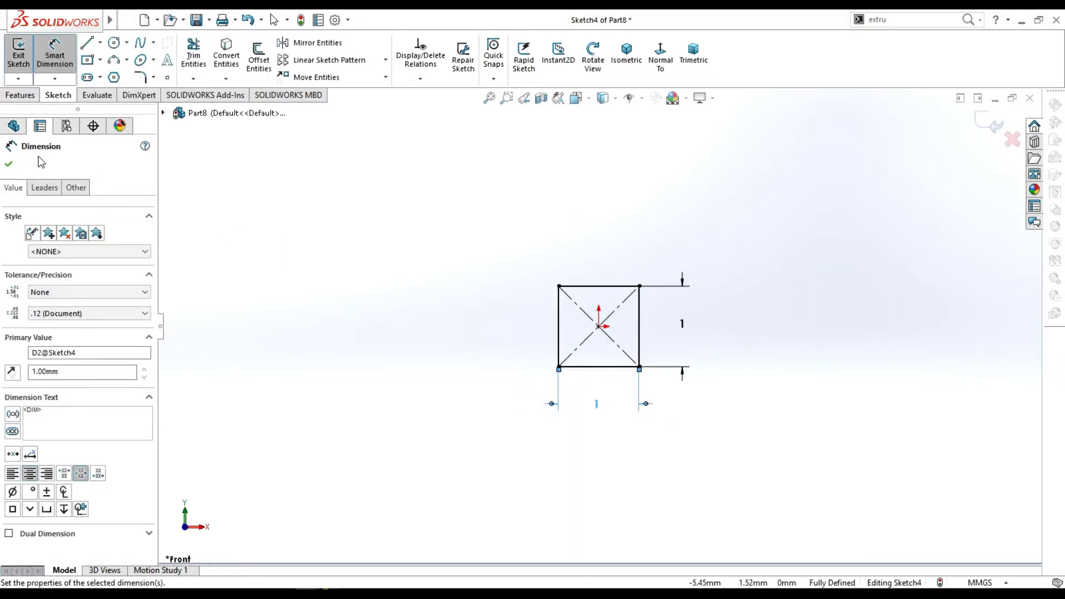
pyautogui.click(7, 165)
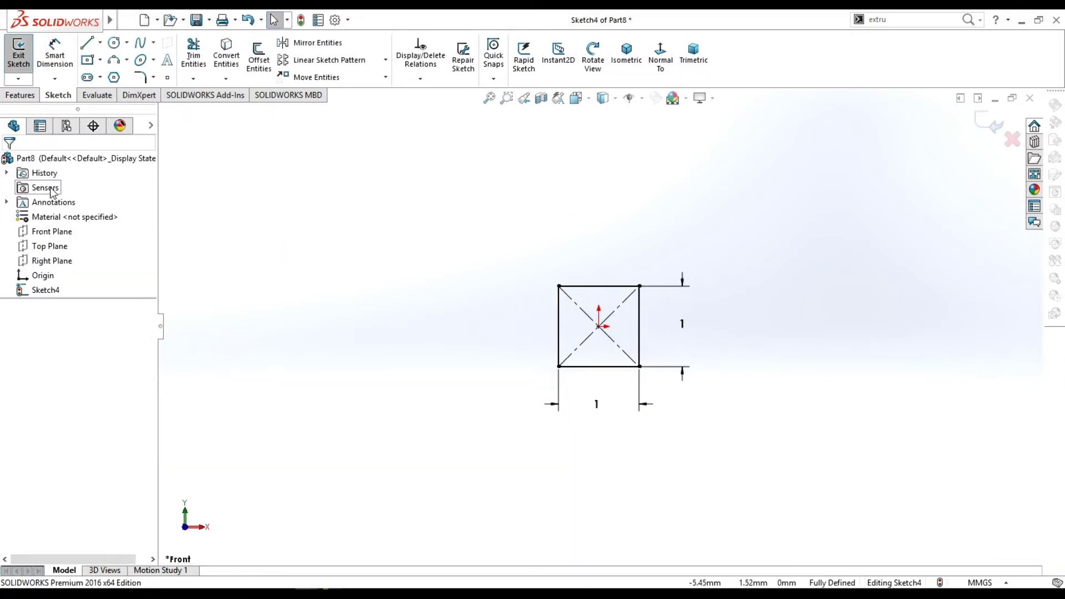
# Extrude the square 16 mm into a bar.
pyautogui.click(20, 95)
pyautogui.click(21, 63)
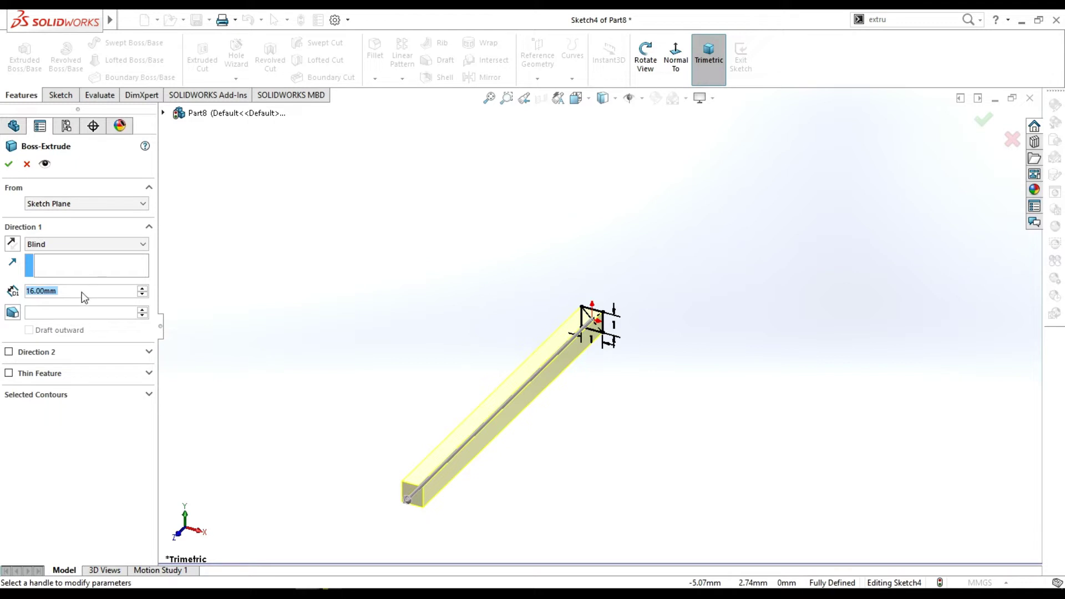
pyautogui.click(8, 164)
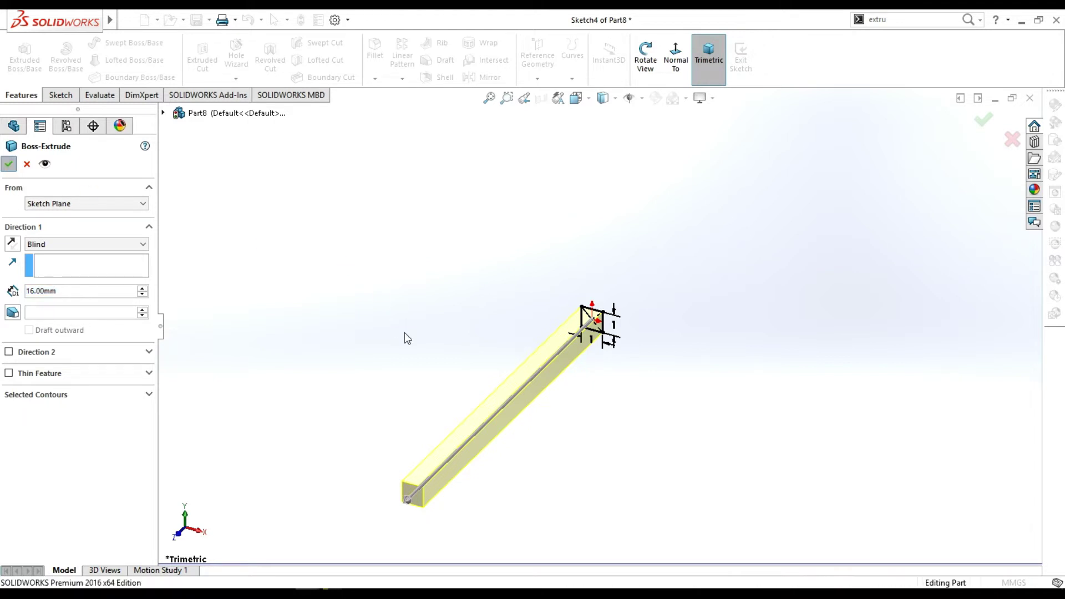
pyautogui.keyDown('ctrl'); pyautogui.moveTo(407, 336); pyautogui.dragTo(452, 358, button='middle'); pyautogui.keyUp('ctrl')
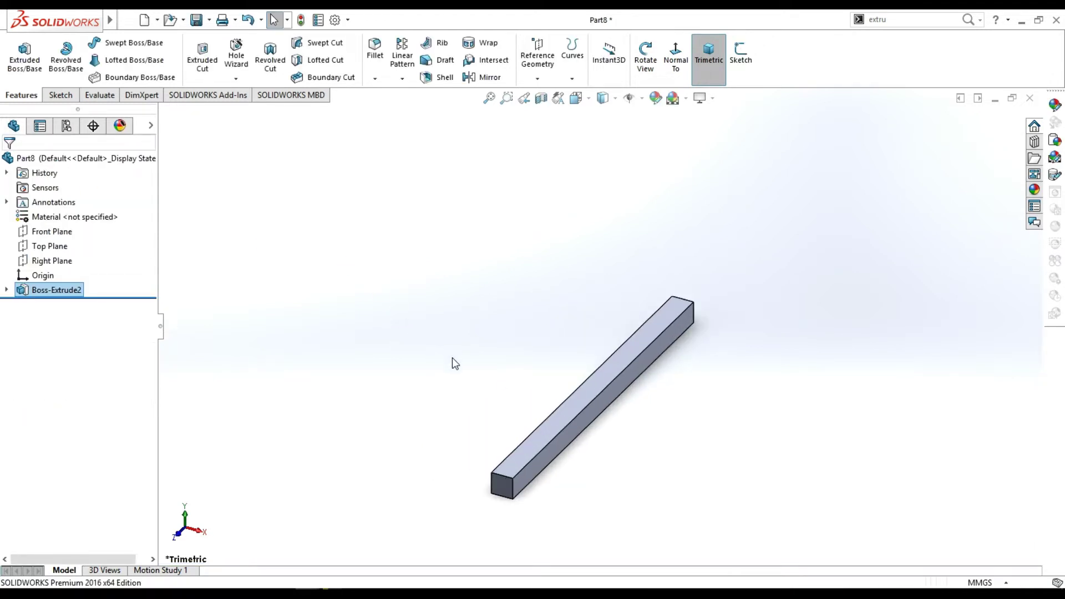
pyautogui.scroll(-1, 524, 436)
pyautogui.scroll(-2, 578, 447)
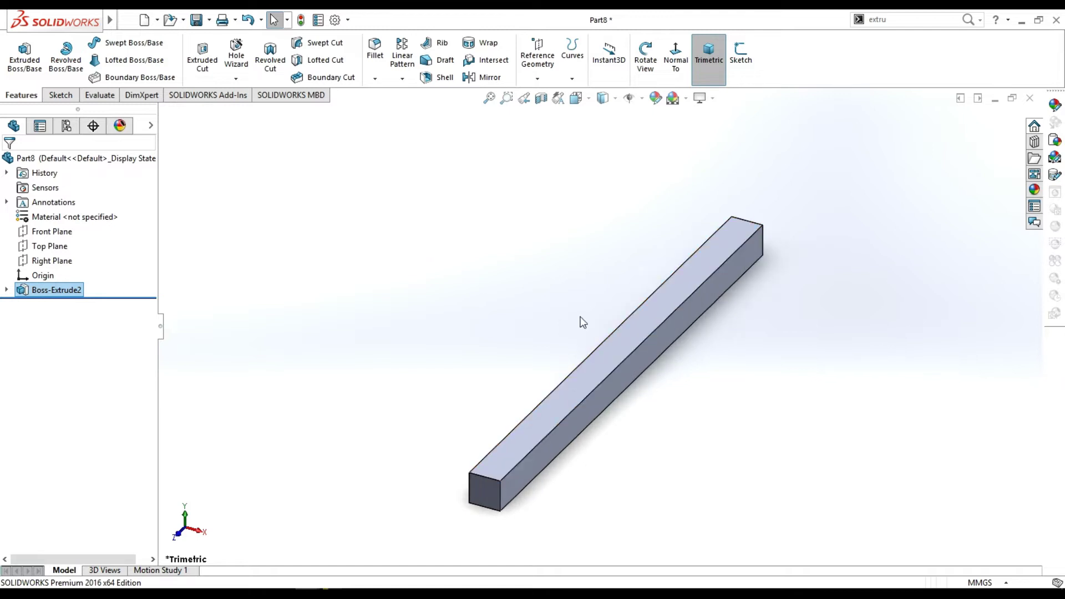
# On the bar's side face, sketch a closed four-line wedge outline, ~14 mm long.
pyautogui.rightClick(651, 353)
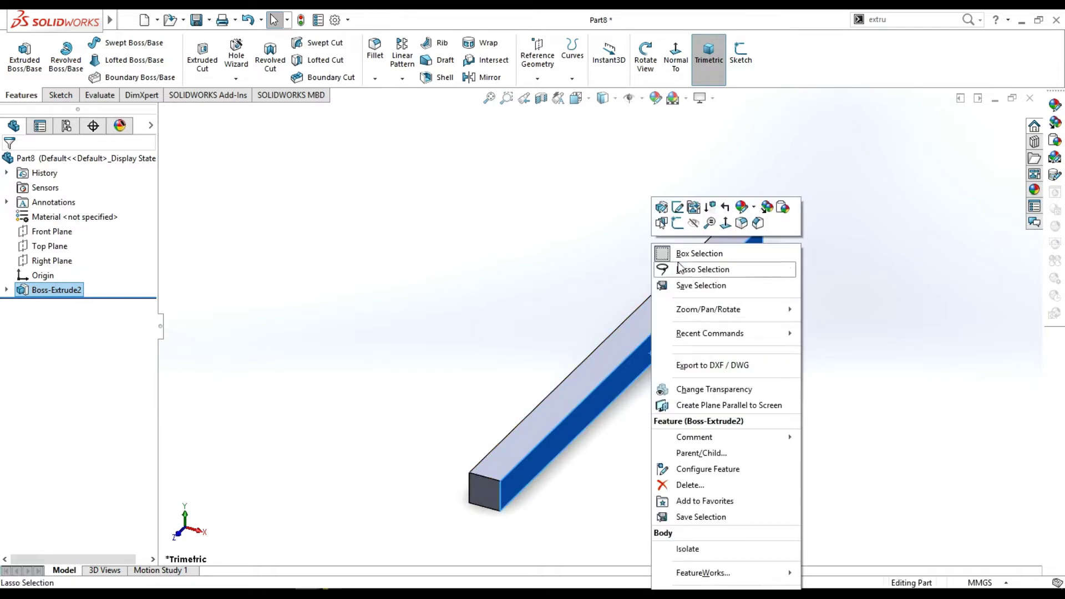
pyautogui.click(677, 223)
pyautogui.click(662, 52)
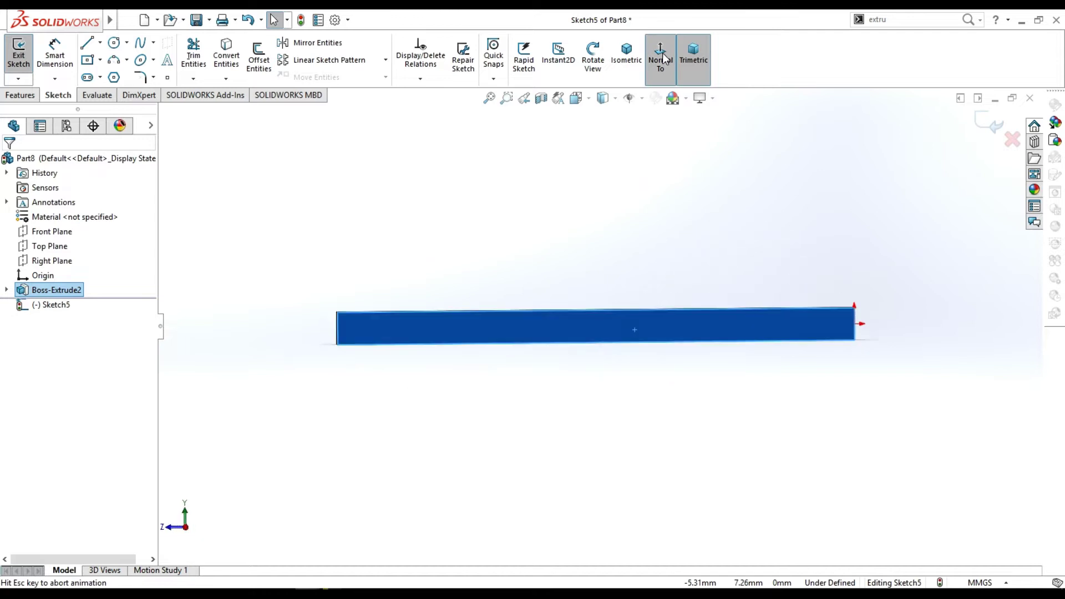
pyautogui.click(87, 45)
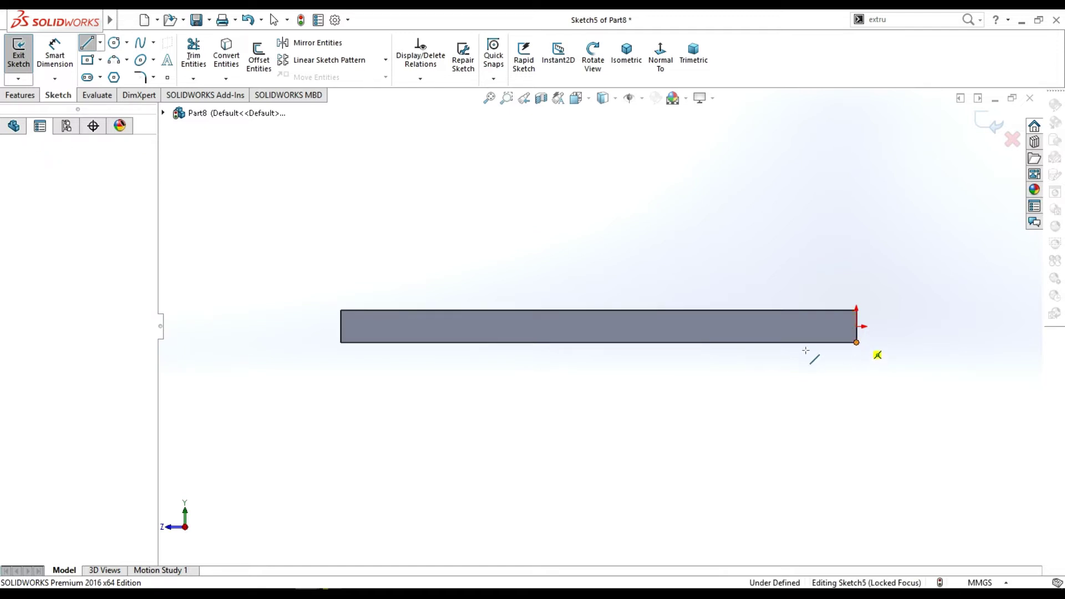
pyautogui.click(856, 342)
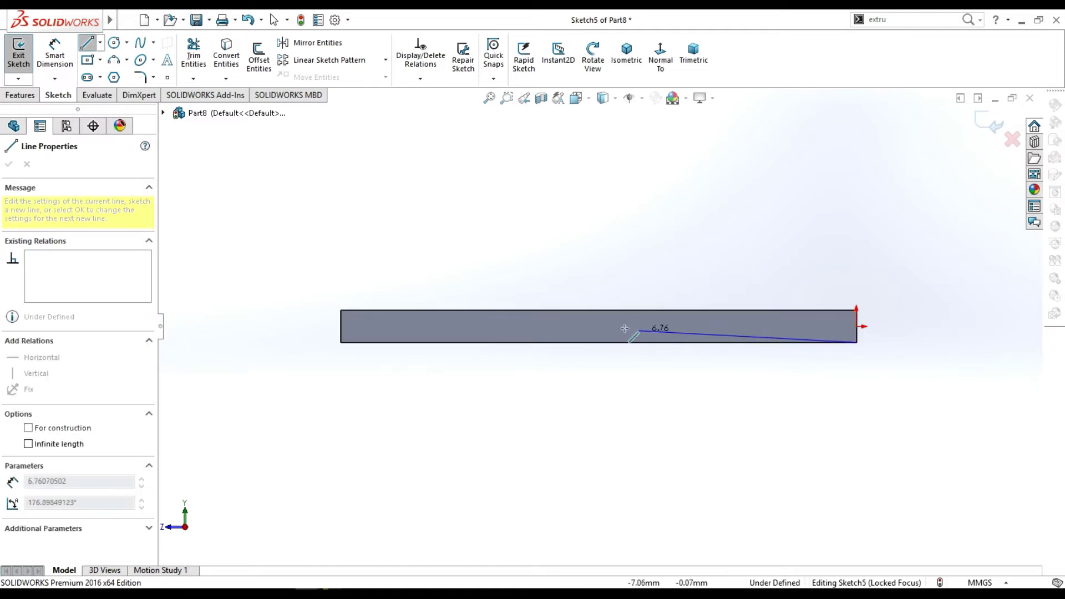
pyautogui.click(401, 326)
pyautogui.click(401, 359)
pyautogui.click(857, 360)
pyautogui.click(857, 342)
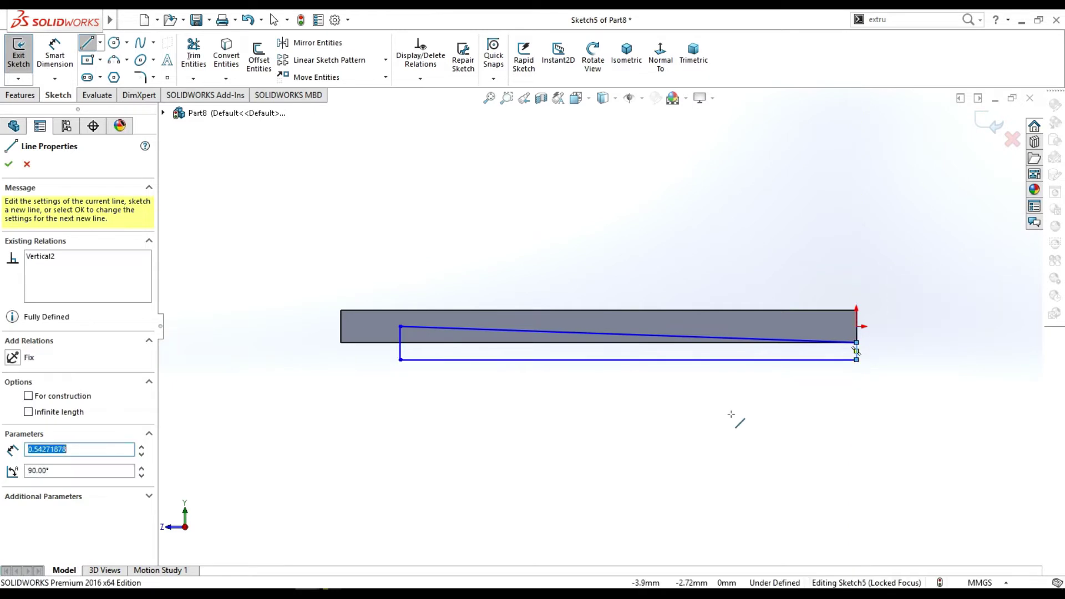
pyautogui.press('Escape')
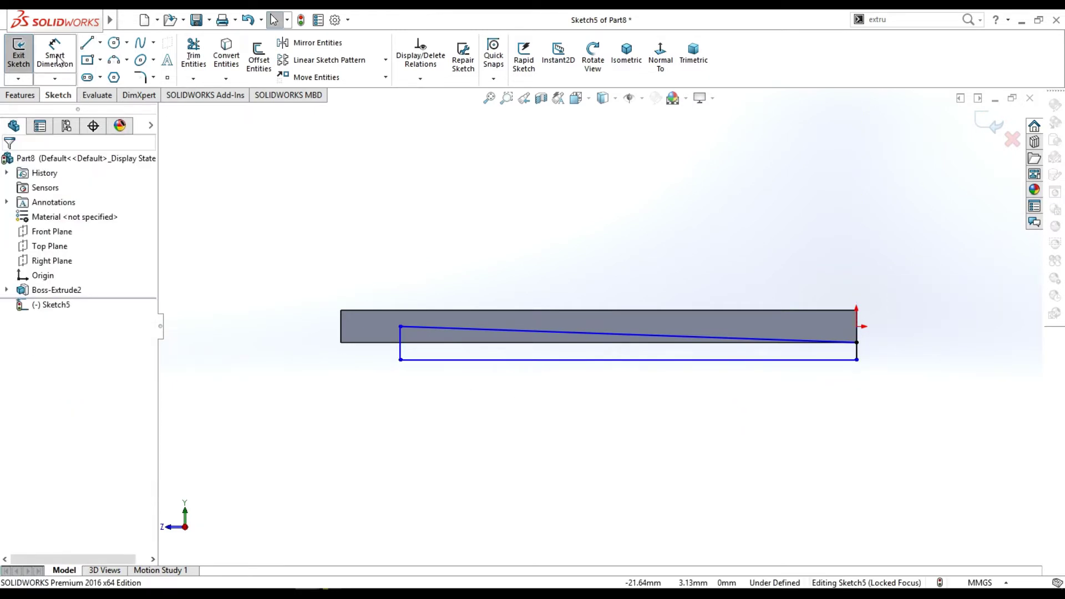
# Dimension the sketch's short vertical line 0.8 mm from the bar's left end edge.
pyautogui.click(58, 59)
pyautogui.click(341, 332)
pyautogui.click(399, 336)
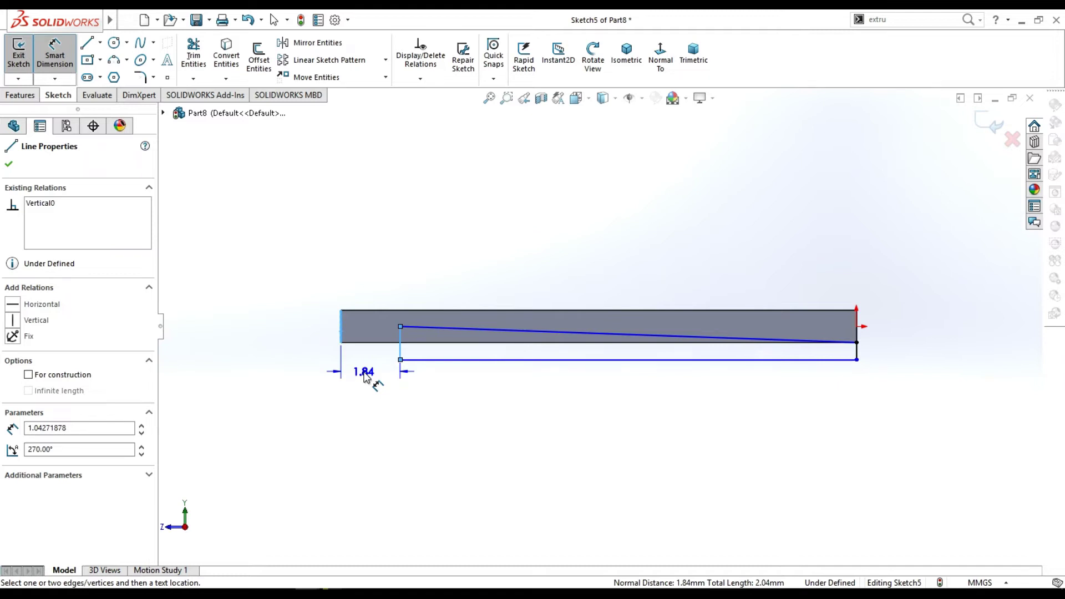
pyautogui.click(364, 378)
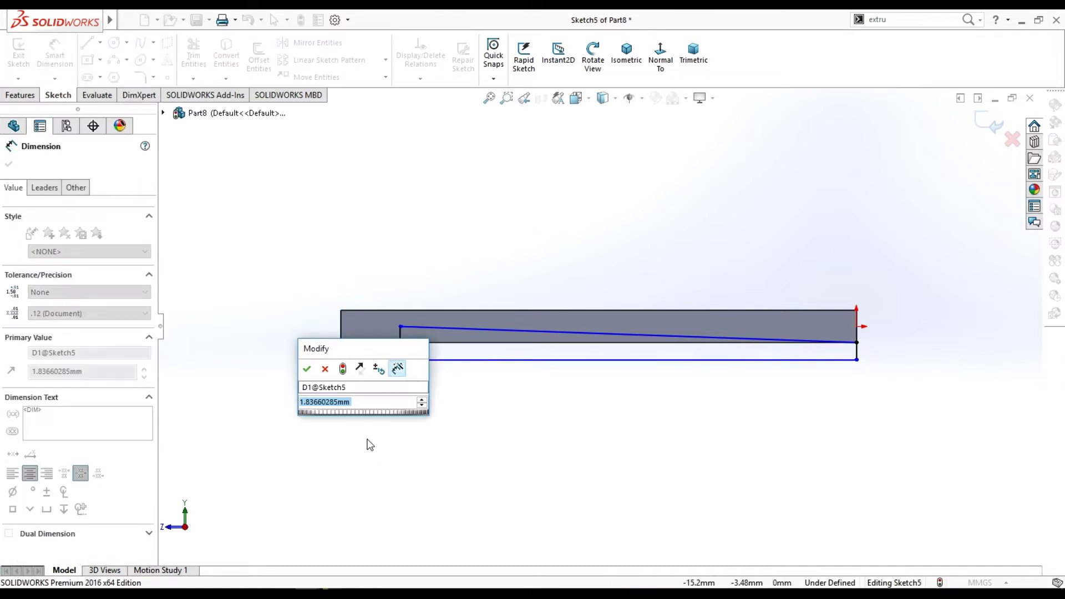
pyautogui.write('0.')
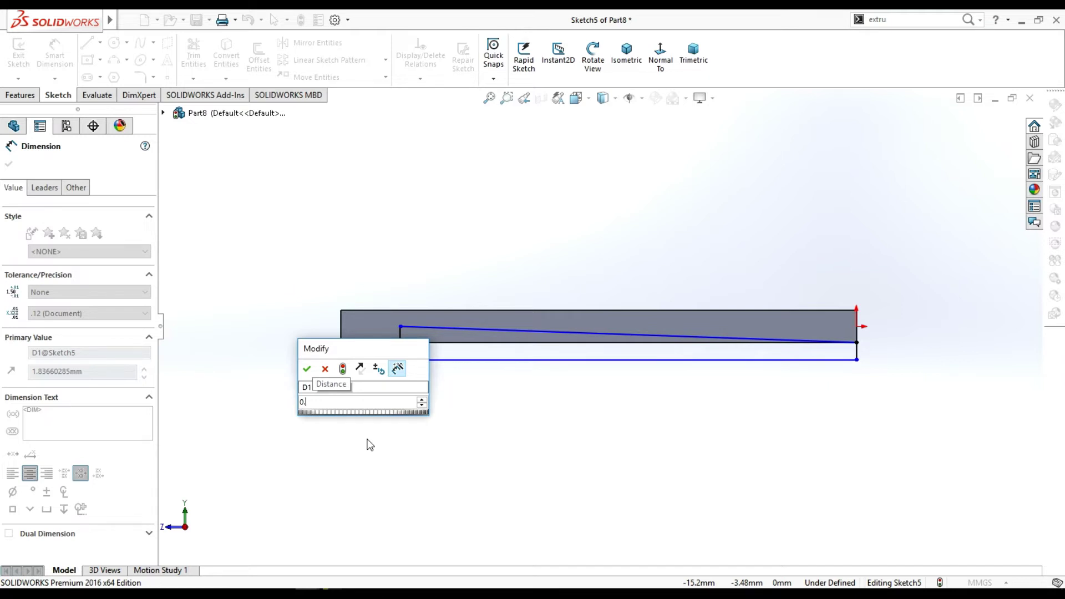
pyautogui.write('8')
pyautogui.press('Return')
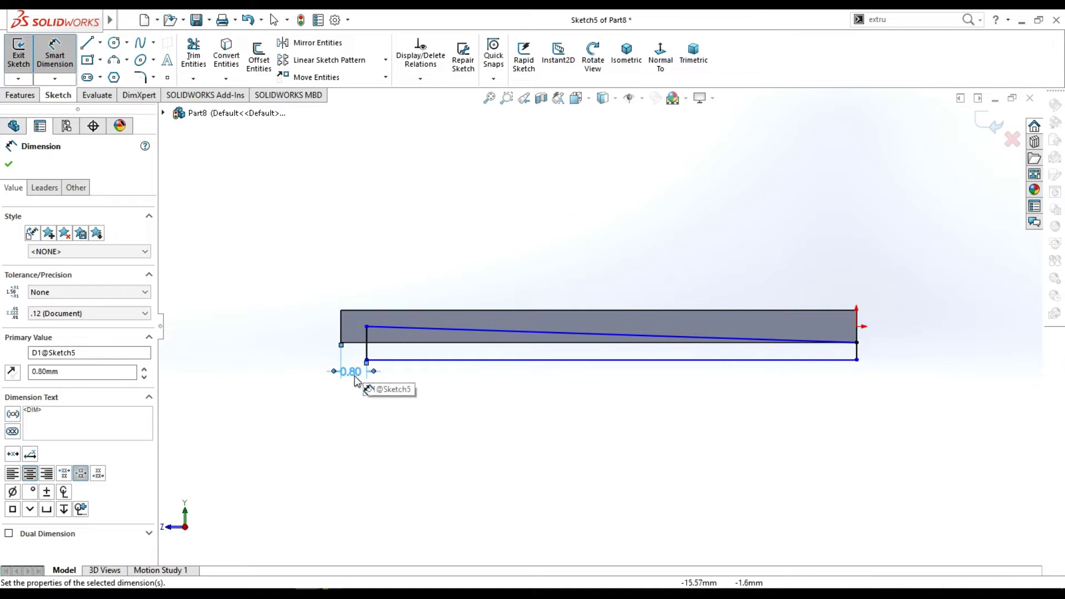
# Reverse that offset's direction and change it to 1.2 mm.
pyautogui.doubleClick(358, 371)
pyautogui.click(350, 369)
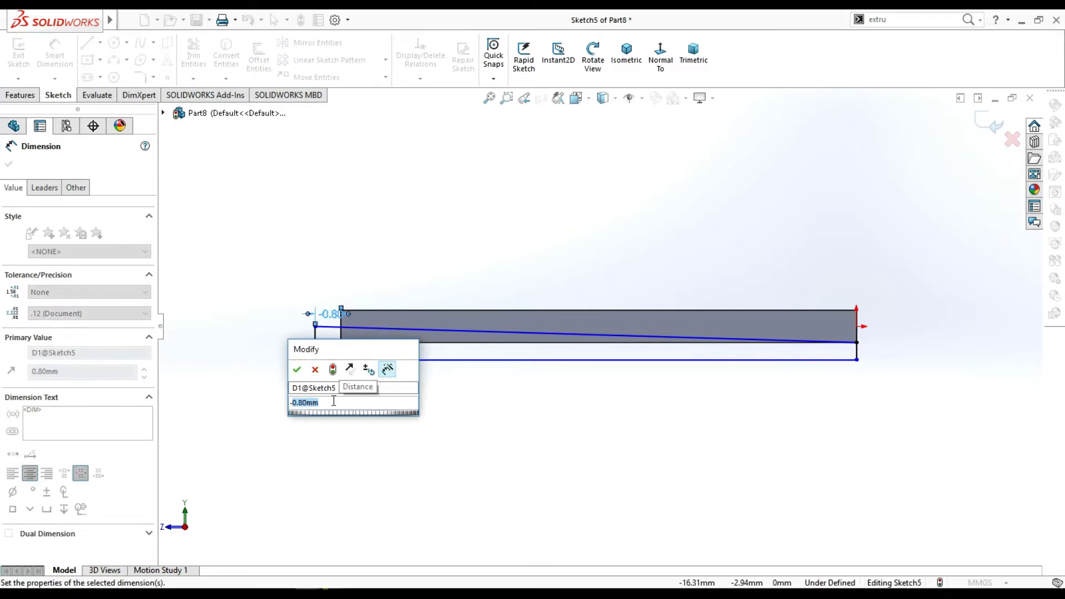
pyautogui.write('-1')
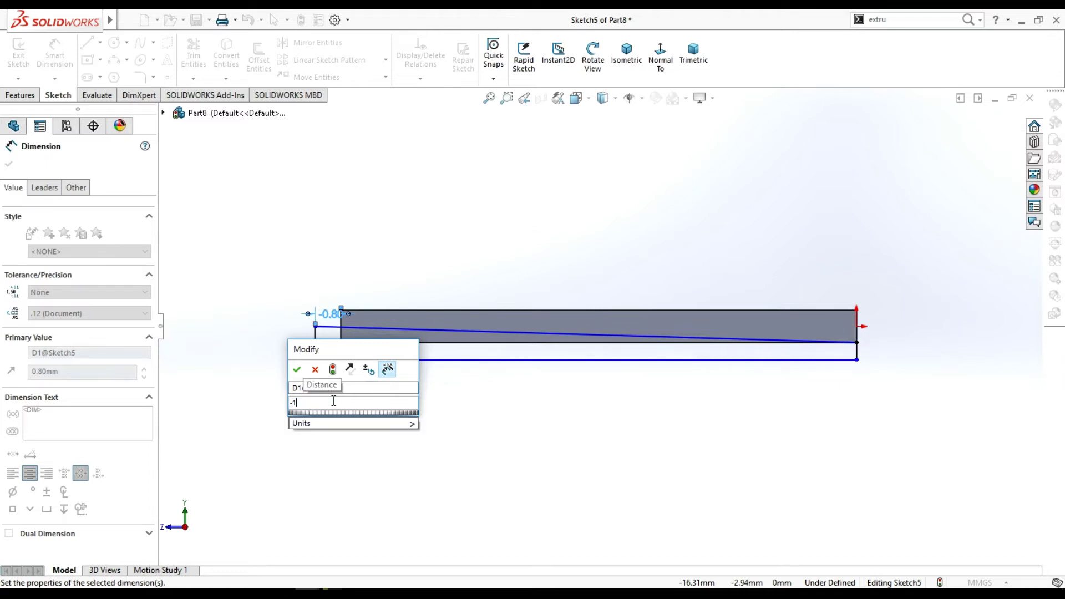
pyautogui.press('BackSpace')
pyautogui.press('BackSpace')
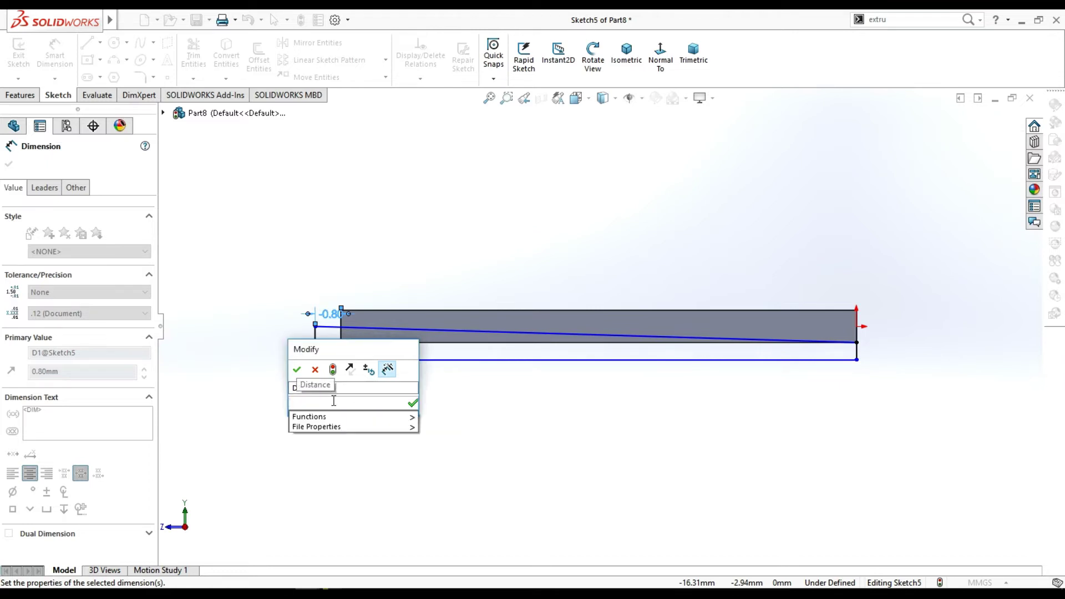
pyautogui.write('1.2')
pyautogui.press('Return')
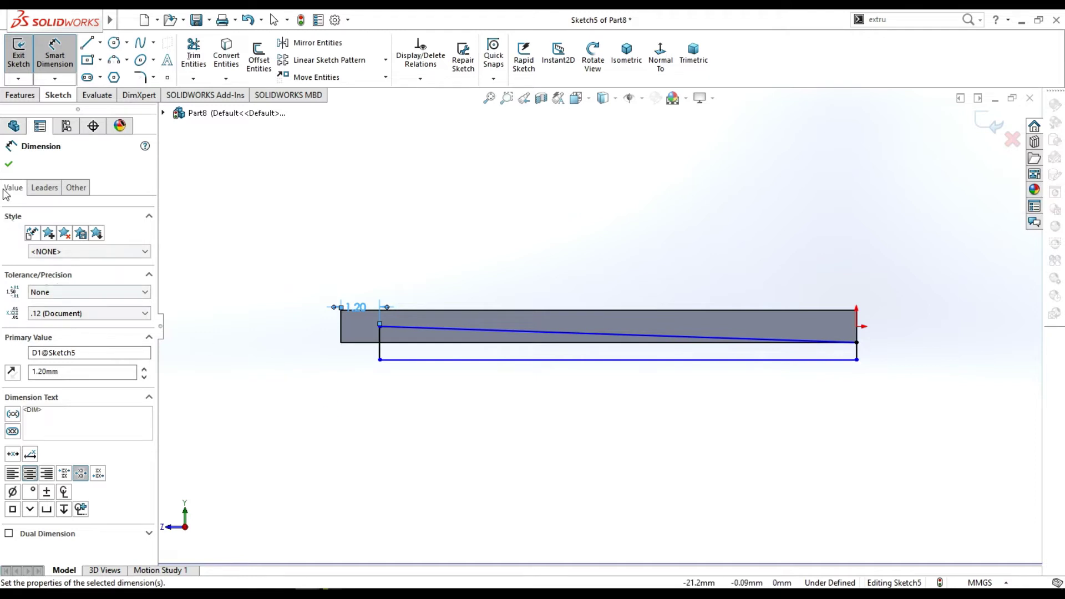
pyautogui.click(8, 165)
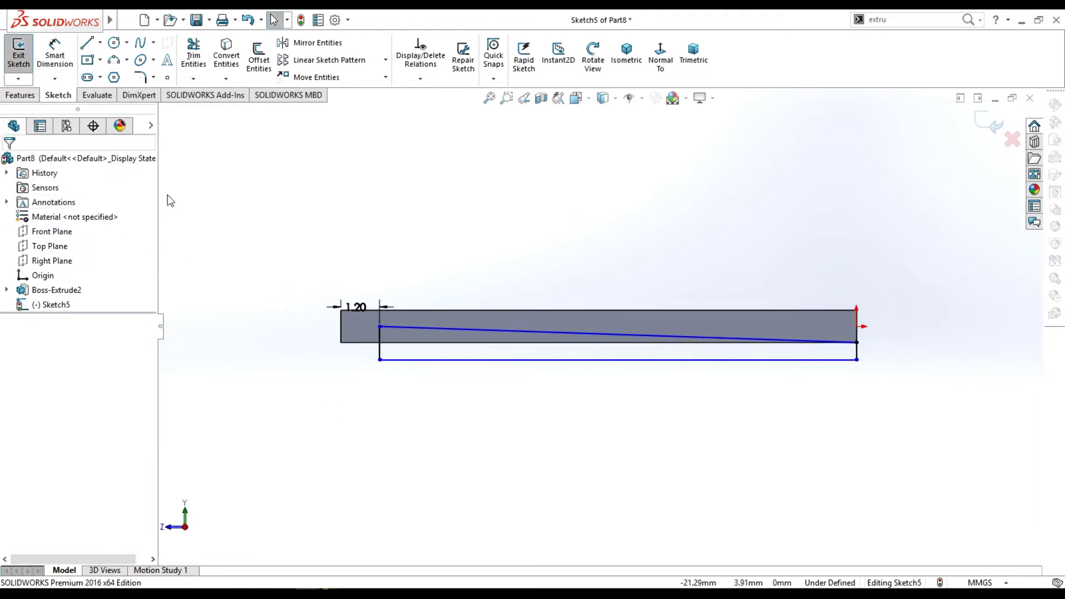
pyautogui.click(20, 95)
# Extrude-cut the wedge sketch Through All to create Cut-Extrude1.
pyautogui.click(203, 61)
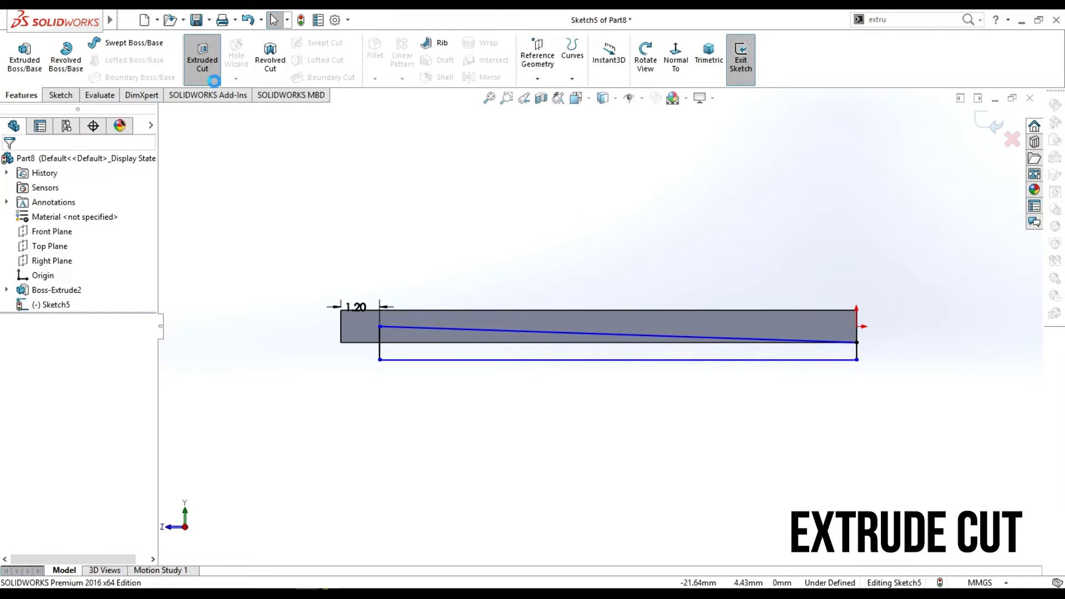
pyautogui.click(83, 245)
pyautogui.click(50, 261)
pyautogui.click(5, 166)
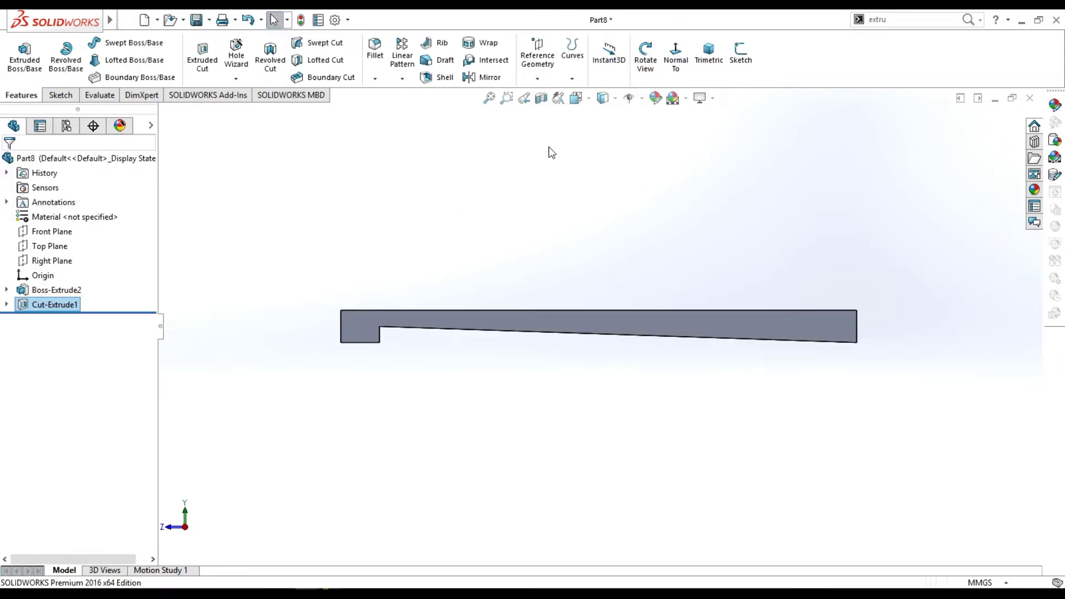
pyautogui.rightClick(461, 316)
# On the bar's side face, sketch a closed three-line wedge over the left end.
pyautogui.click(486, 223)
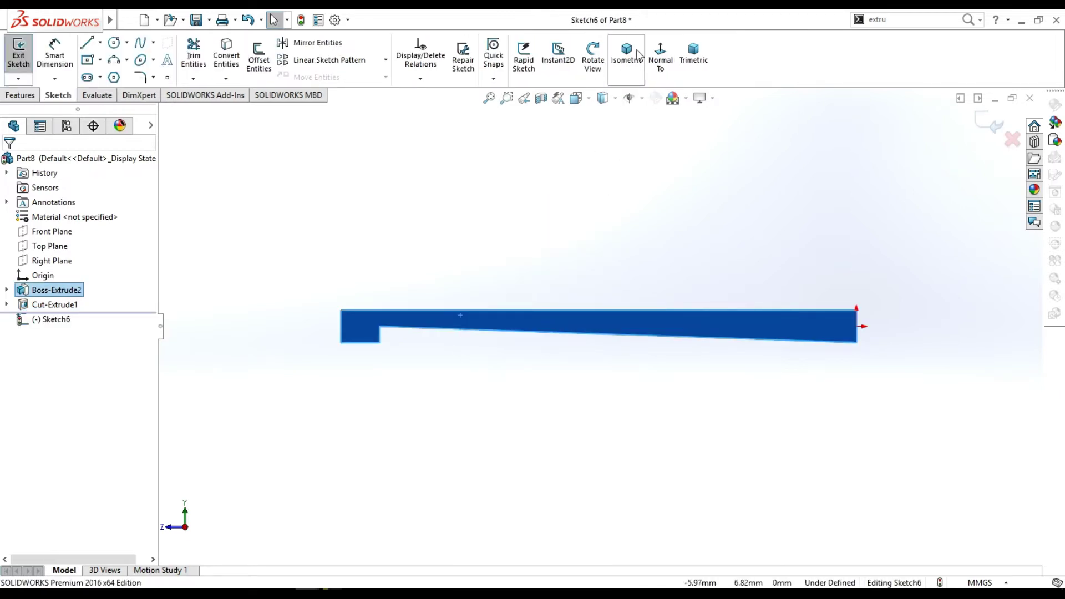
pyautogui.click(87, 43)
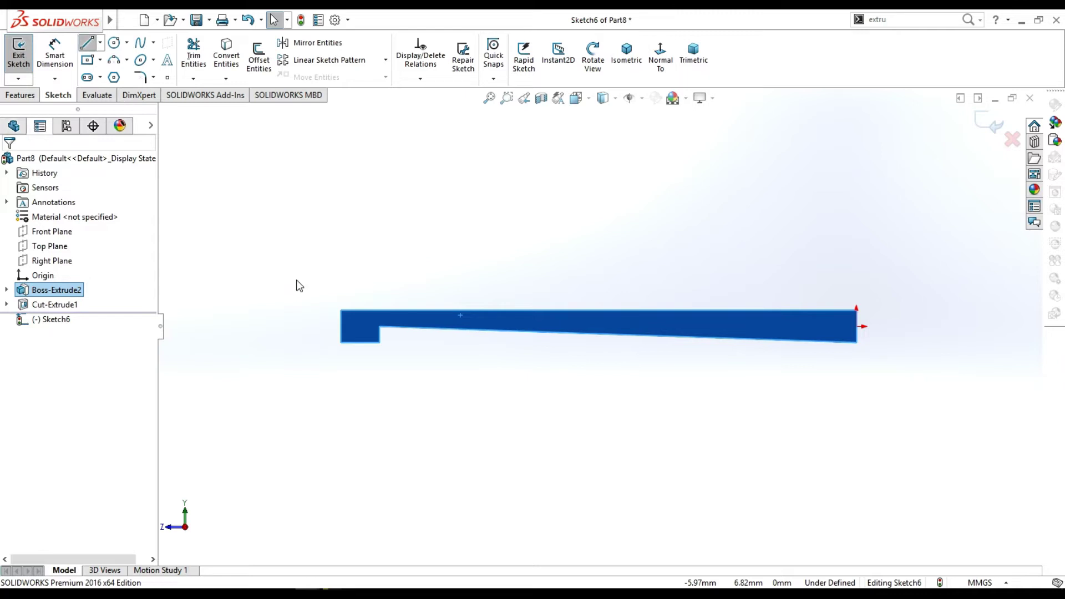
pyautogui.click(340, 325)
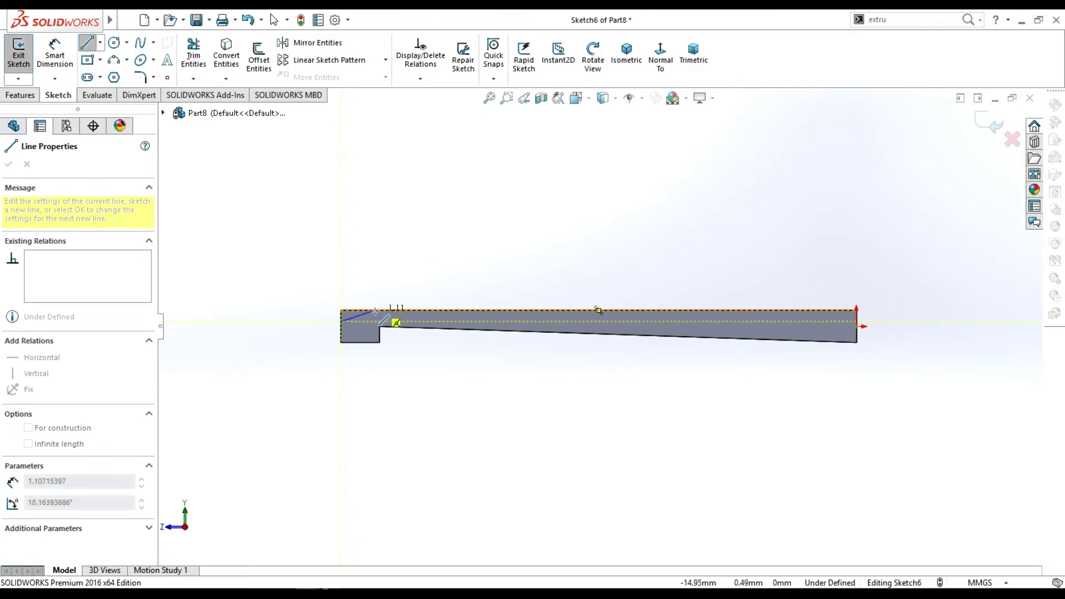
pyautogui.click(376, 311)
pyautogui.click(376, 291)
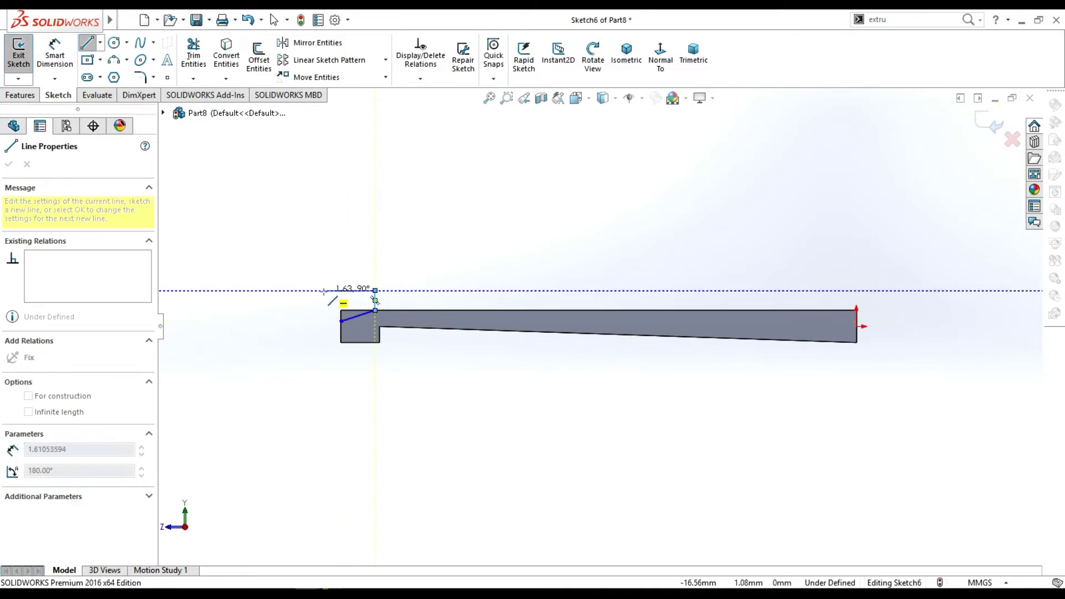
pyautogui.doubleClick(340, 291)
pyautogui.press('Escape')
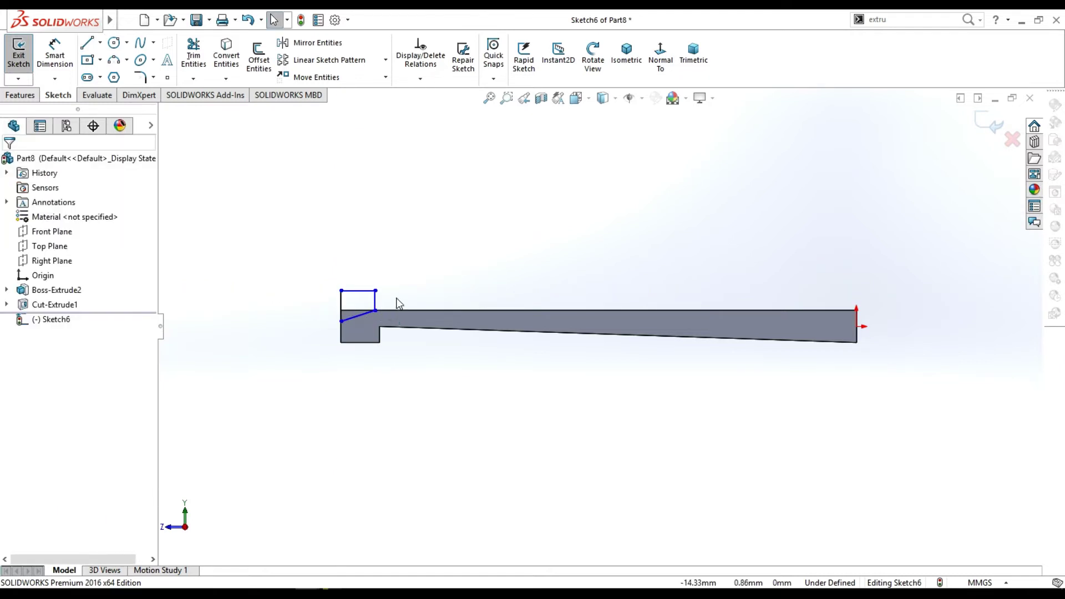
pyautogui.scroll(-2, 371, 315)
# Dimension the wedge's slanted edge 0.3 mm high below the bar's top edge.
pyautogui.press('d')
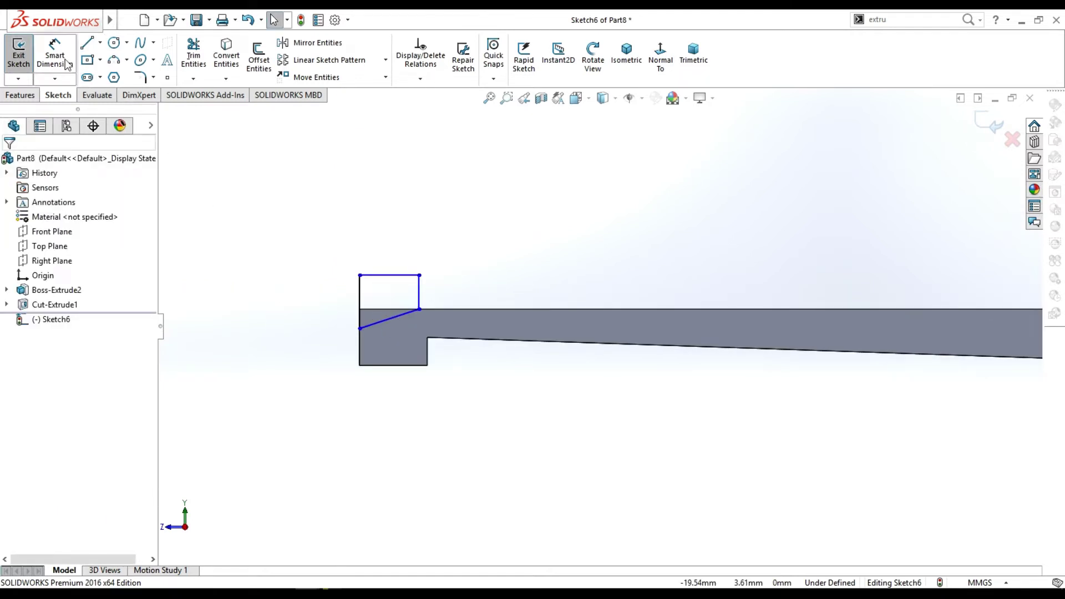
pyautogui.click(359, 328)
pyautogui.click(360, 310)
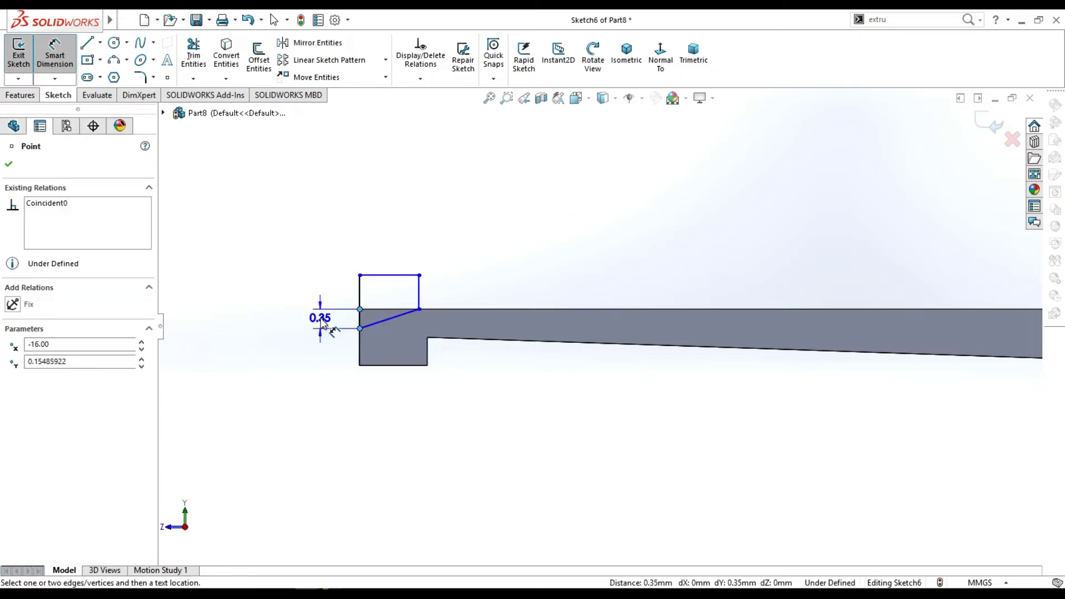
pyautogui.click(324, 327)
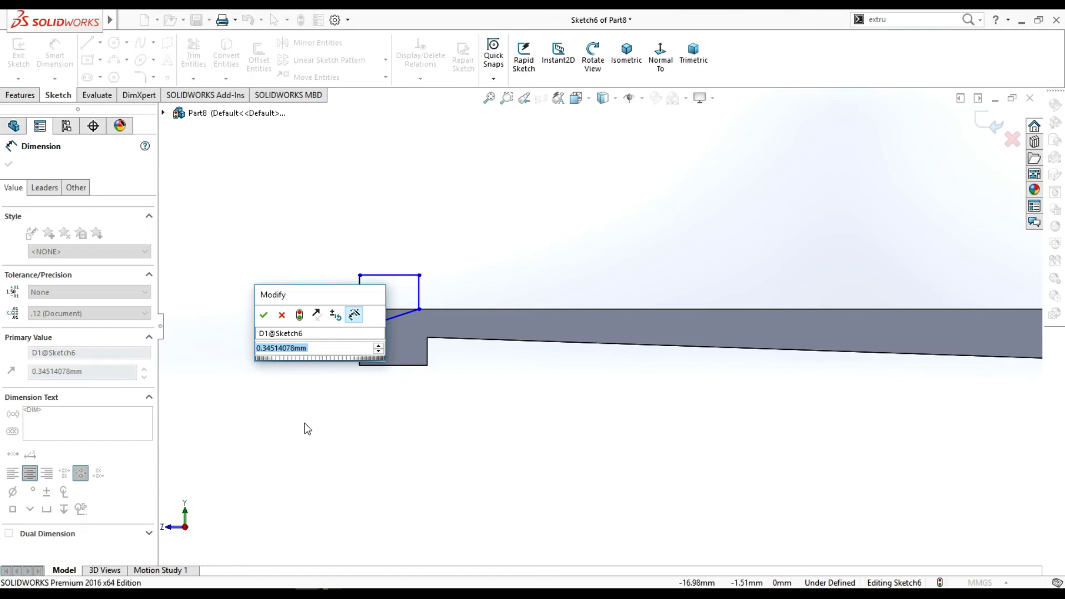
pyautogui.write('0.3')
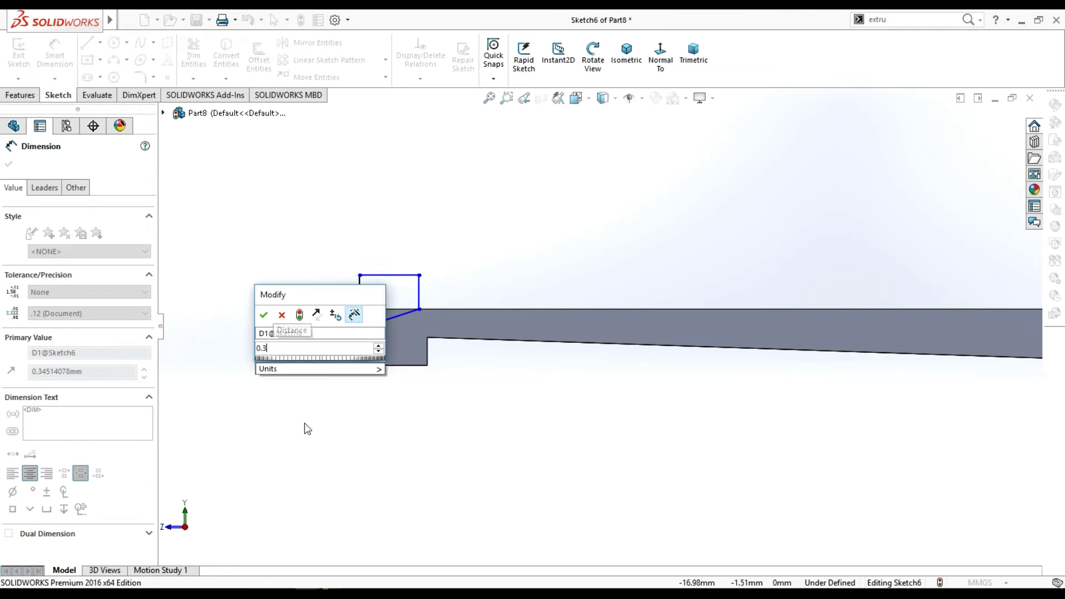
pyautogui.press('Return')
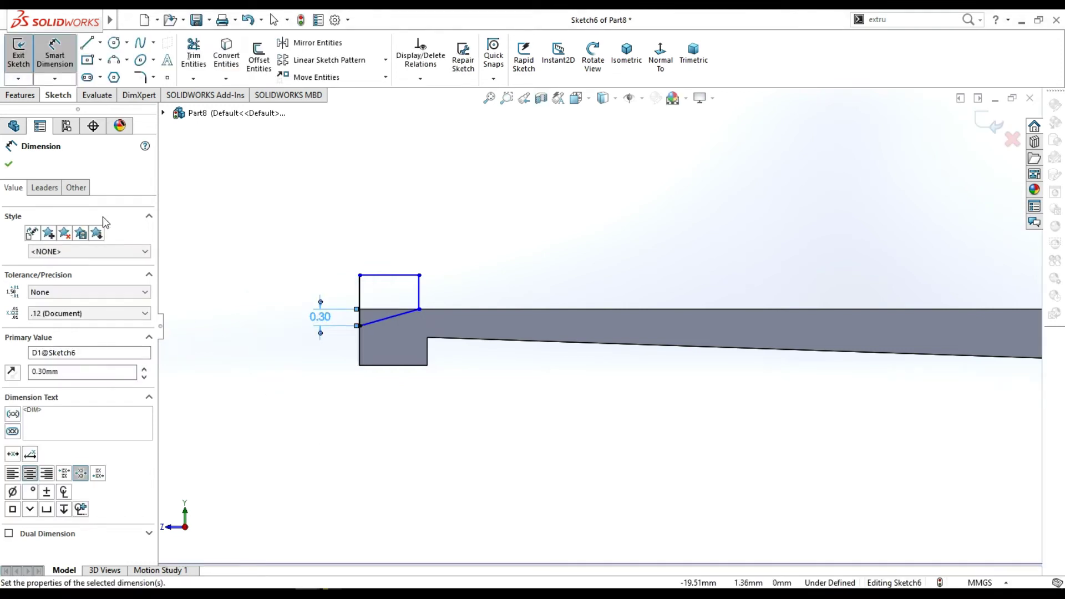
pyautogui.click(12, 166)
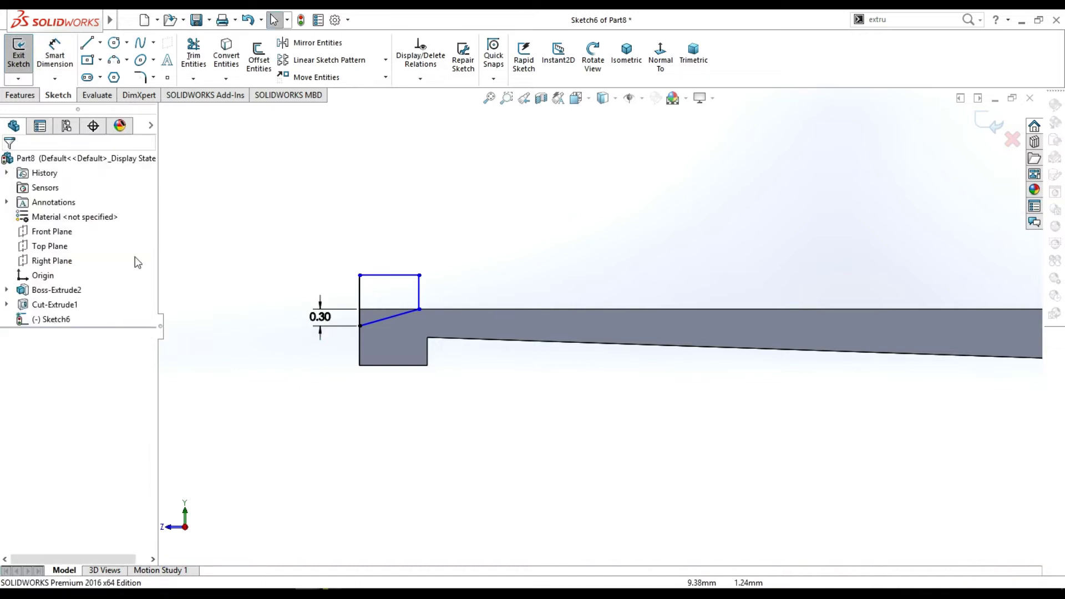
# Start an Extruded Cut from the wedge sketch, then cancel it.
pyautogui.click(19, 95)
pyautogui.click(202, 56)
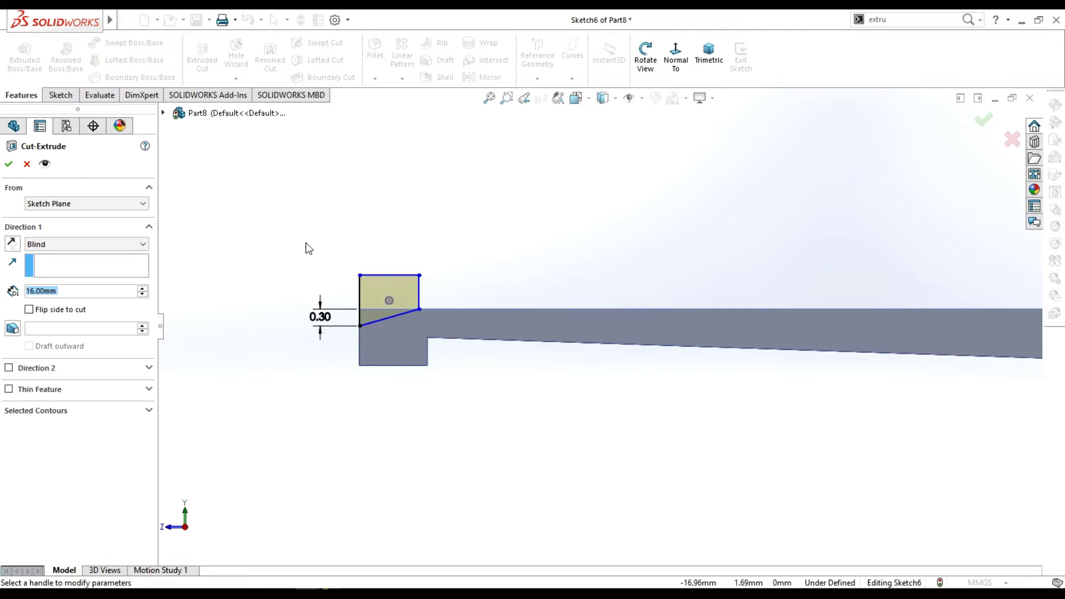
pyautogui.press('Escape')
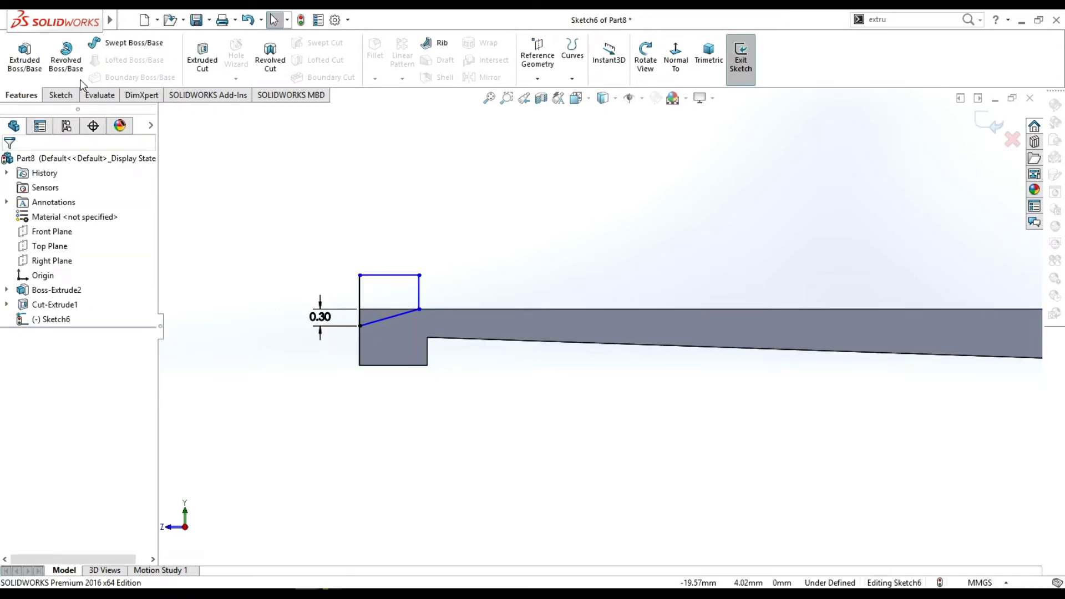
pyautogui.click(60, 95)
# Dimension the wedge's right corner 0.2 mm horizontally from the earlier cut's step edge.
pyautogui.click(55, 55)
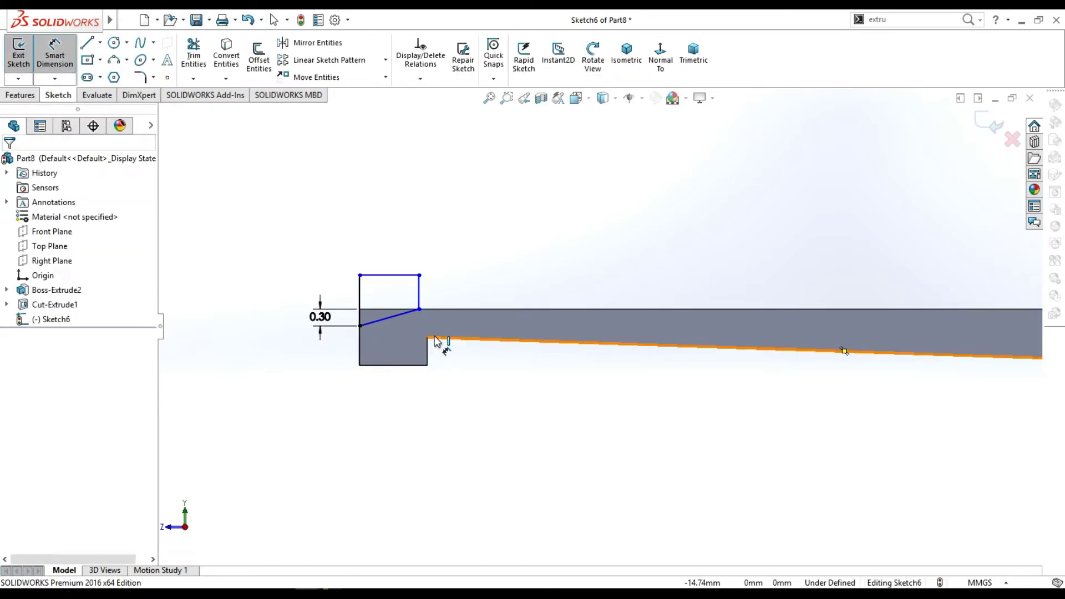
pyautogui.click(419, 311)
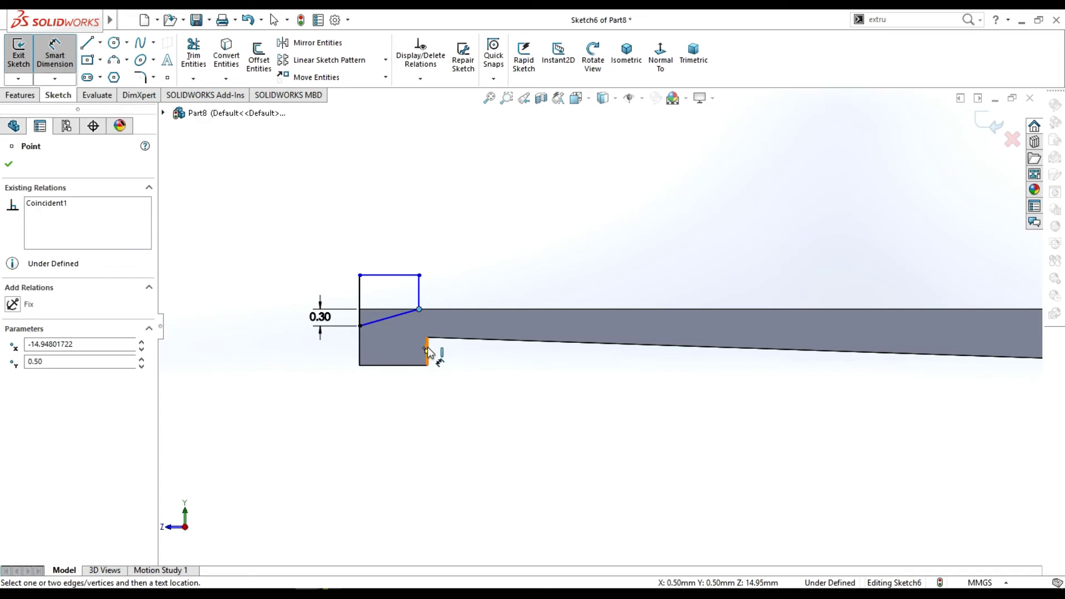
pyautogui.click(428, 350)
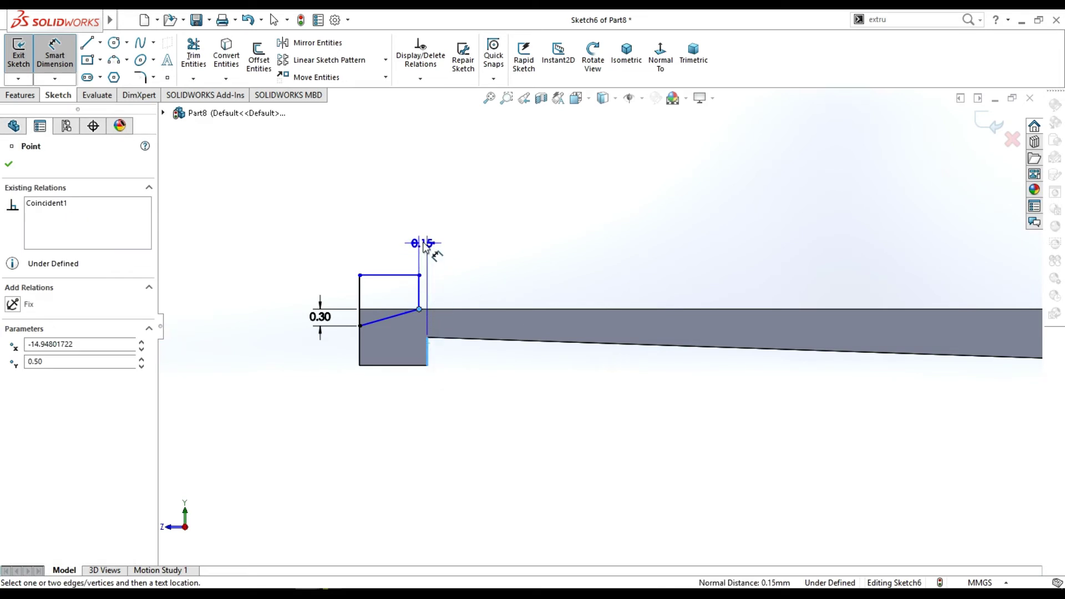
pyautogui.click(425, 245)
pyautogui.write('0.2')
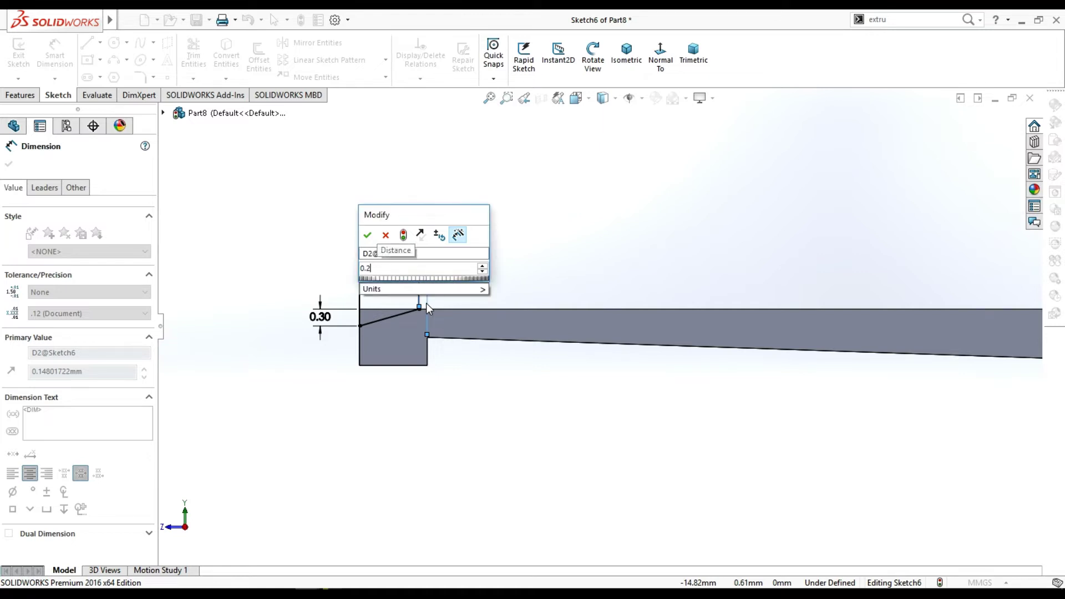
pyautogui.press('Return')
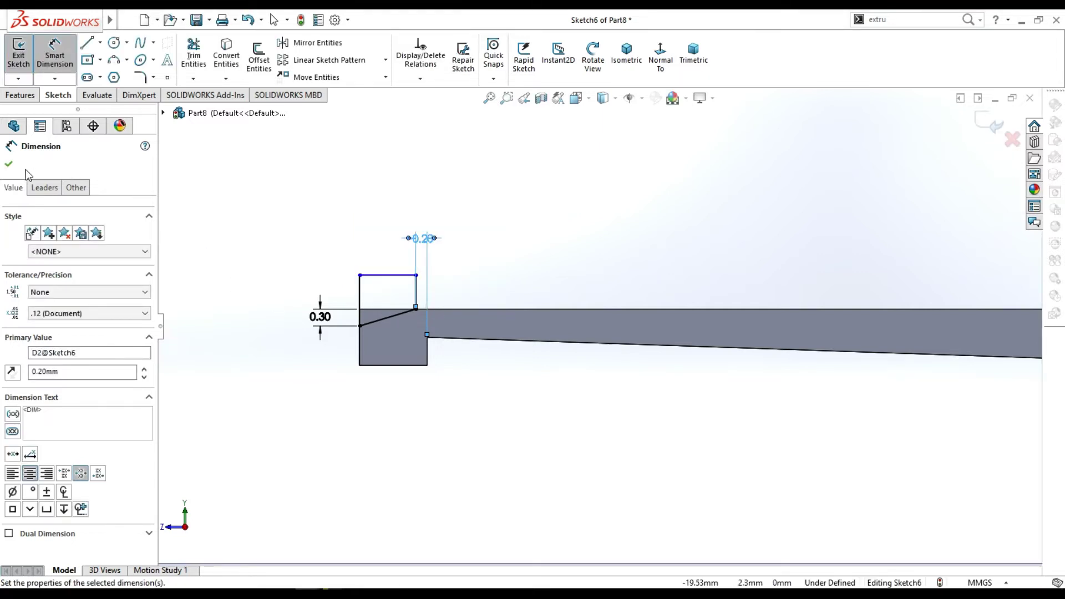
pyautogui.click(9, 164)
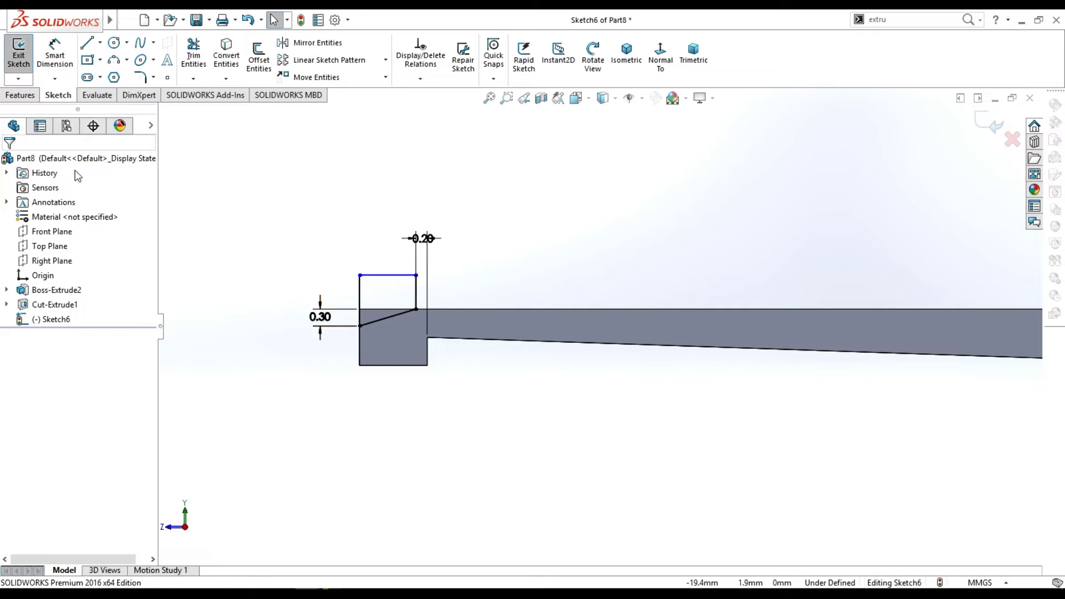
pyautogui.click(32, 96)
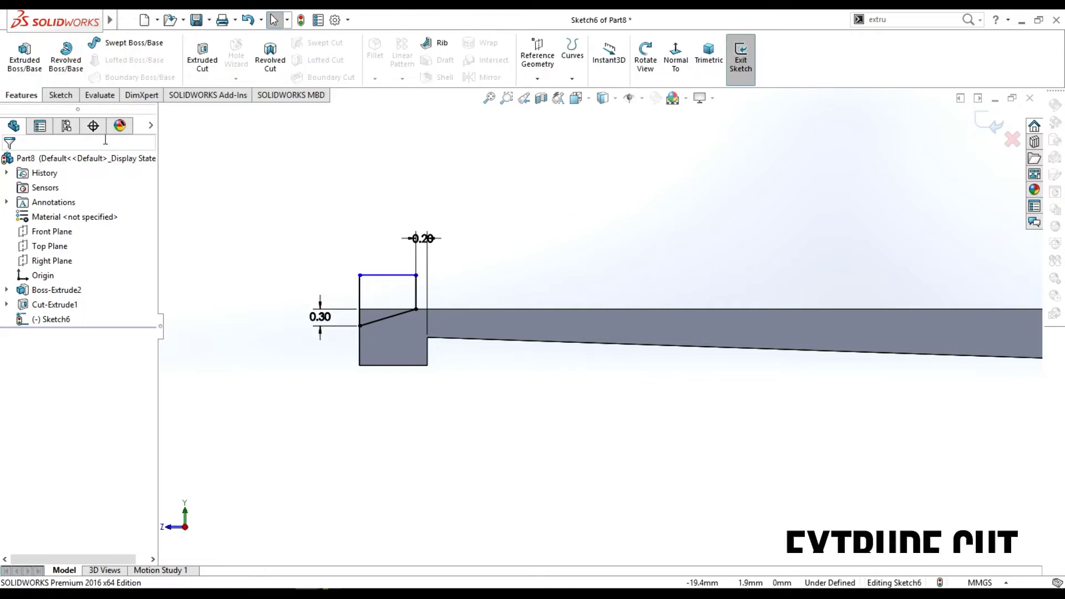
# Apply the 16 mm Extruded Cut to create Cut-Extrude2 and fit the part in view.
pyautogui.click(202, 59)
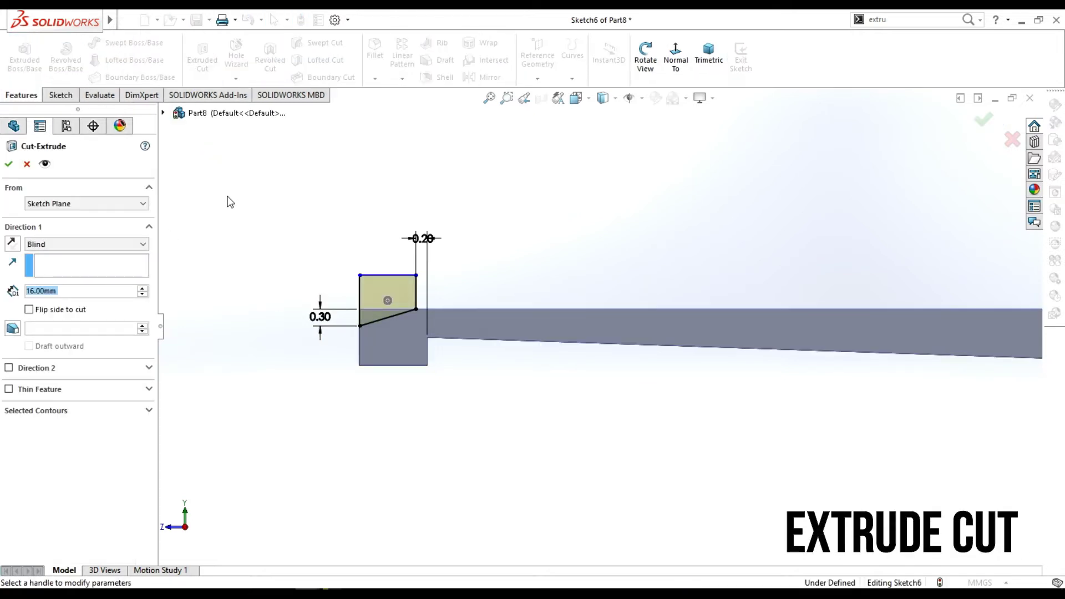
pyautogui.click(9, 164)
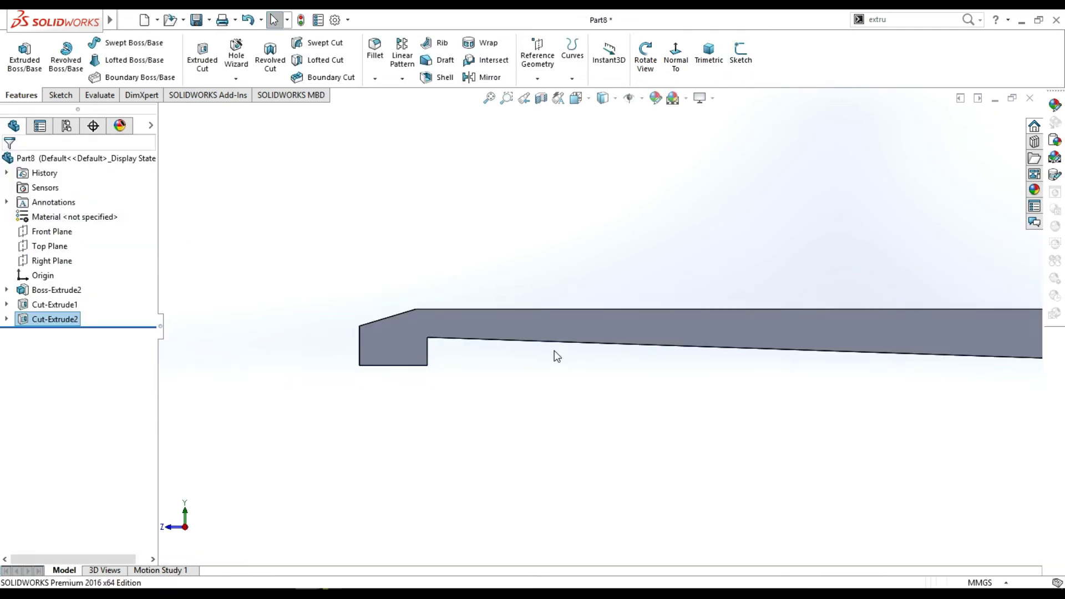
pyautogui.scroll(2, 555, 354)
pyautogui.press('f')
# Zoom out and orbit the bar into an angled 3D view.
pyautogui.press('z')
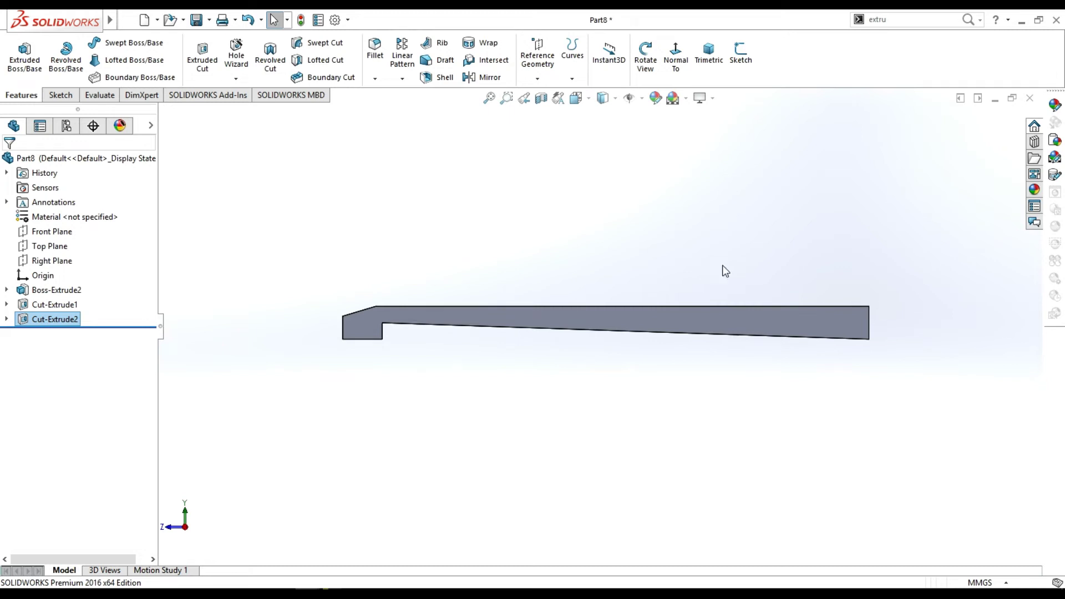
pyautogui.press('z')
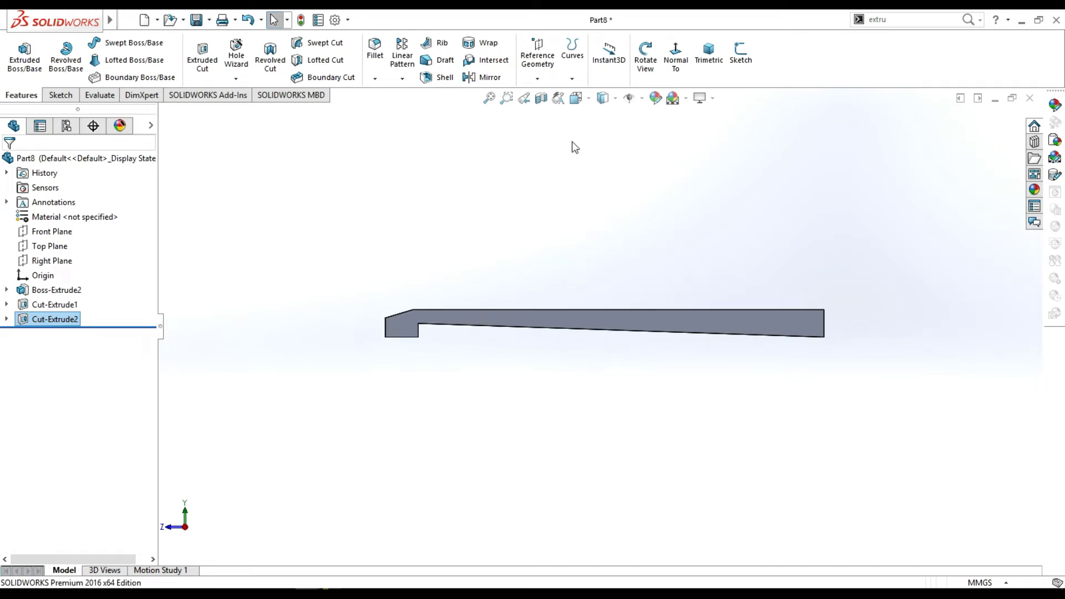
pyautogui.click(646, 58)
pyautogui.moveTo(680, 209)
pyautogui.mouseDown()
pyautogui.moveTo(677, 162)
pyautogui.moveTo(730, 265)
pyautogui.moveTo(732, 235)
pyautogui.moveTo(730, 244)
pyautogui.mouseUp()
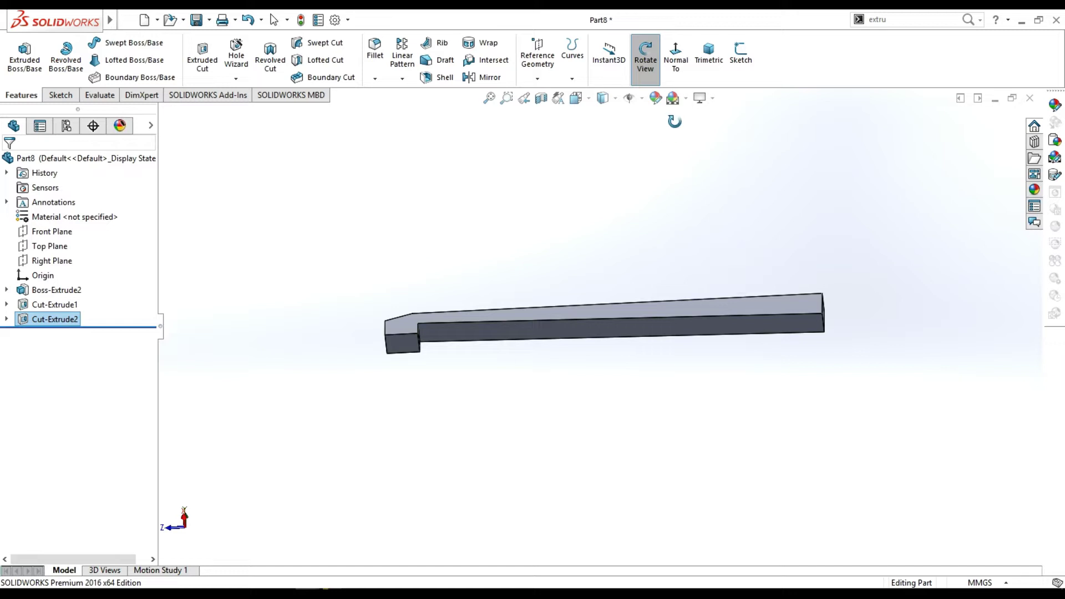
pyautogui.click(648, 63)
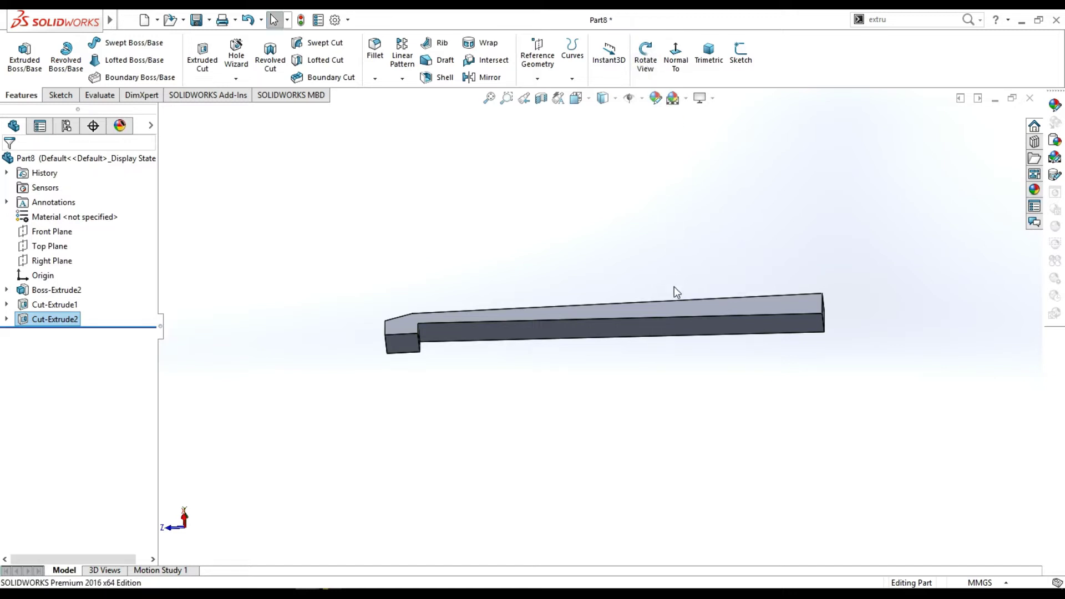
# Start a new sketch on the bar's long face, viewed normal to it.
pyautogui.rightClick(404, 349)
pyautogui.click(432, 227)
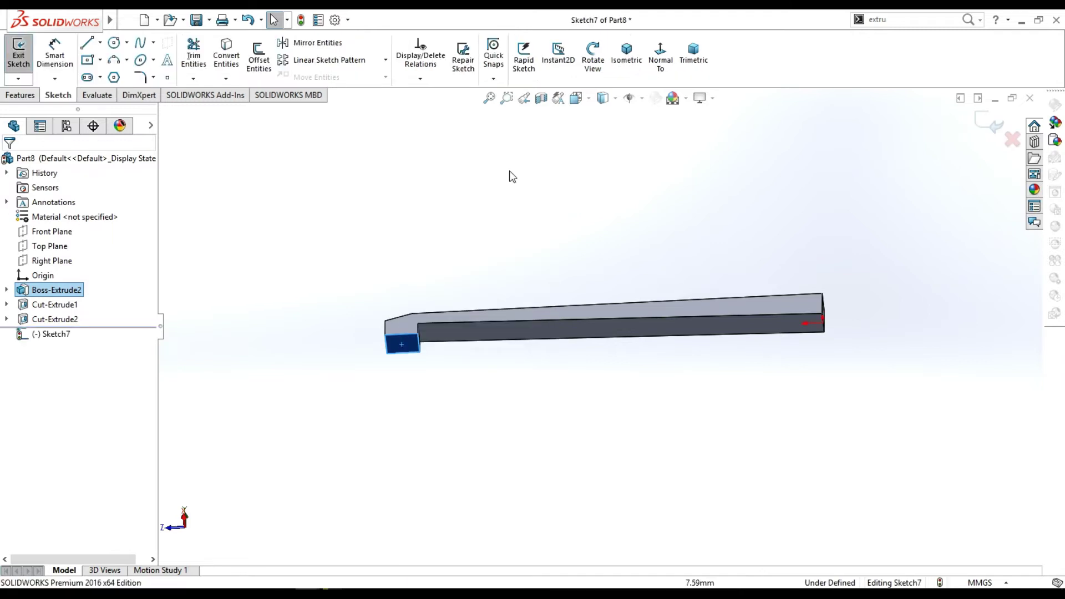
pyautogui.click(660, 55)
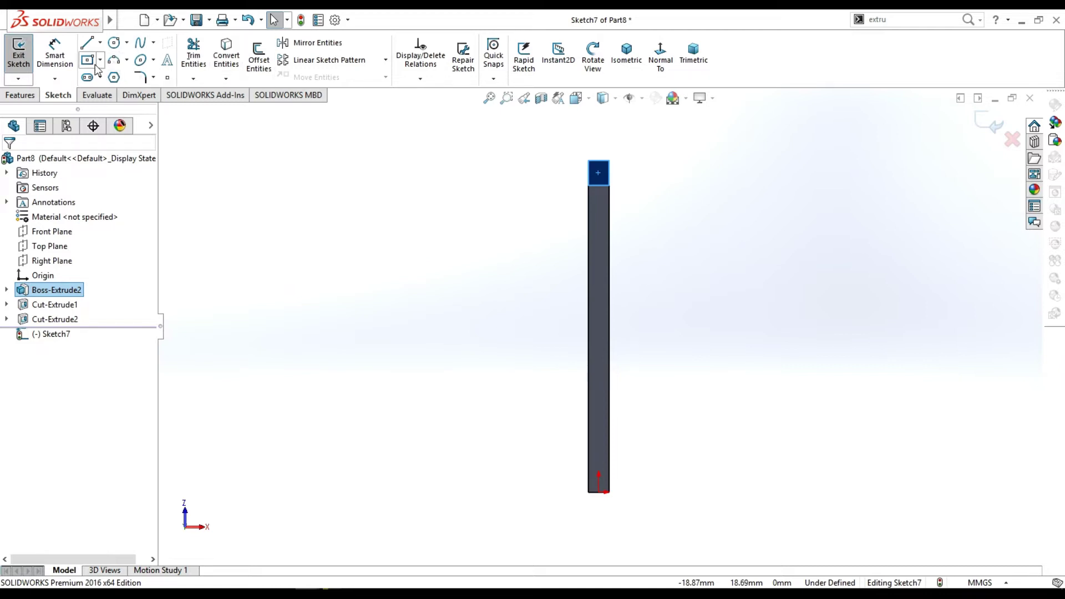
# Draw a narrow corner rectangle running the length of the bar.
pyautogui.click(100, 61)
pyautogui.click(111, 73)
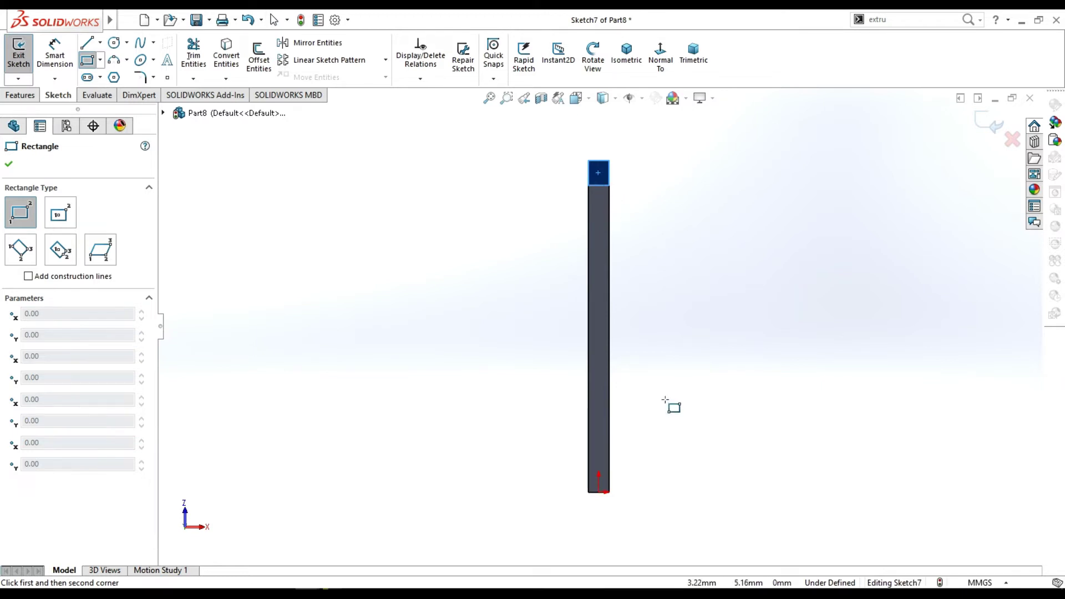
pyautogui.scroll(-2, 605, 191)
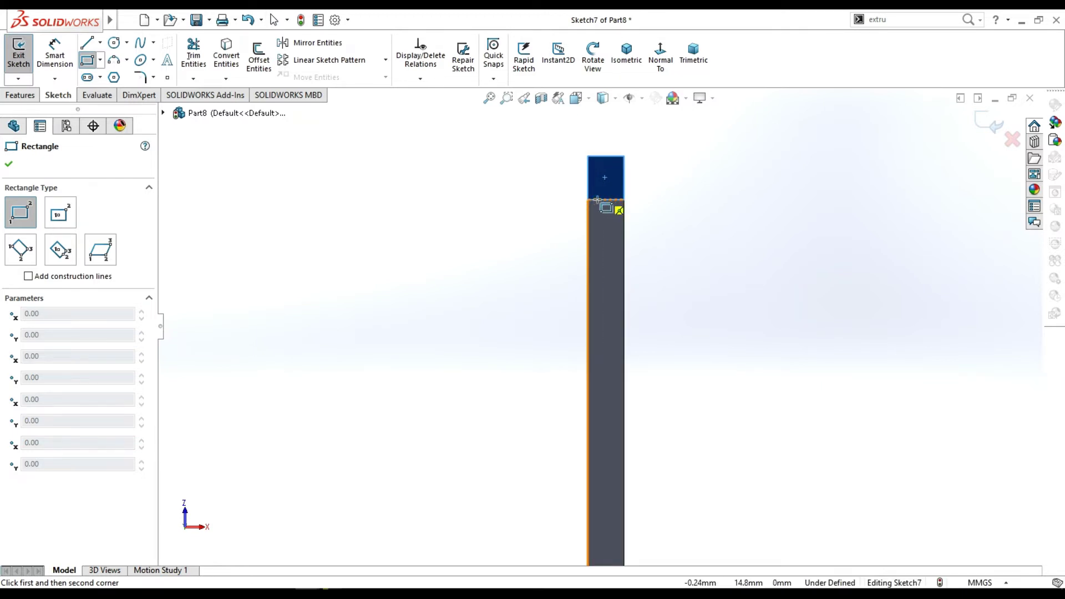
pyautogui.click(597, 199)
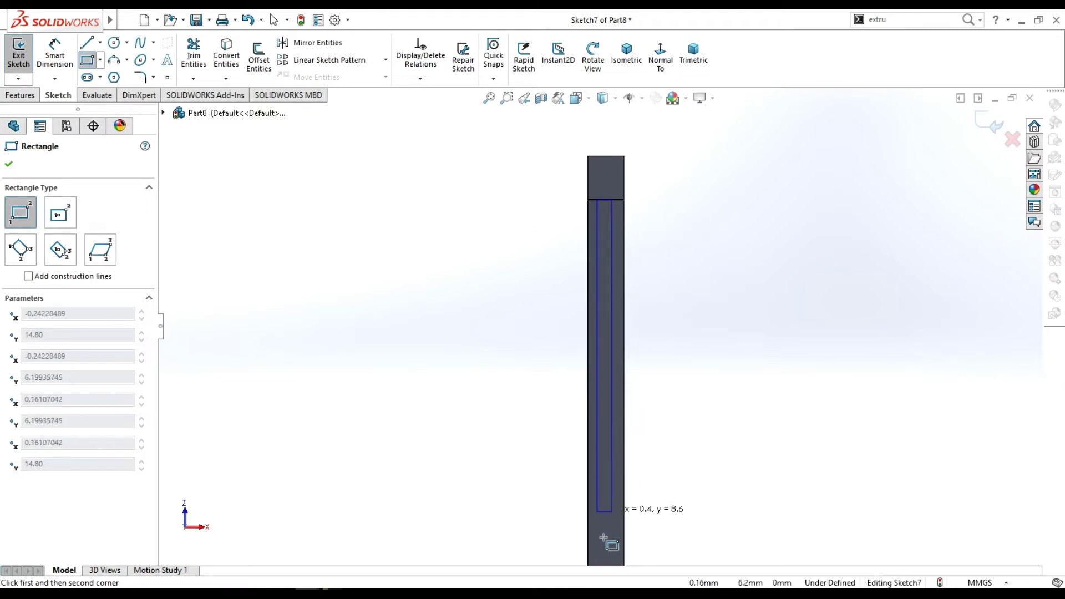
pyautogui.scroll(2, 614, 506)
pyautogui.scroll(1, 625, 513)
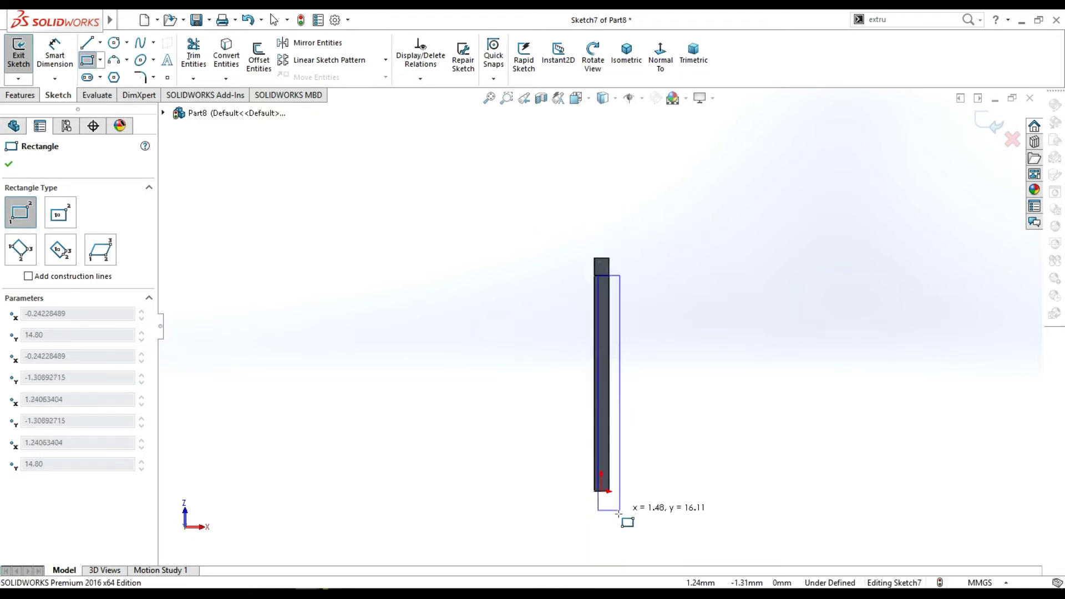
pyautogui.scroll(-3, 616, 505)
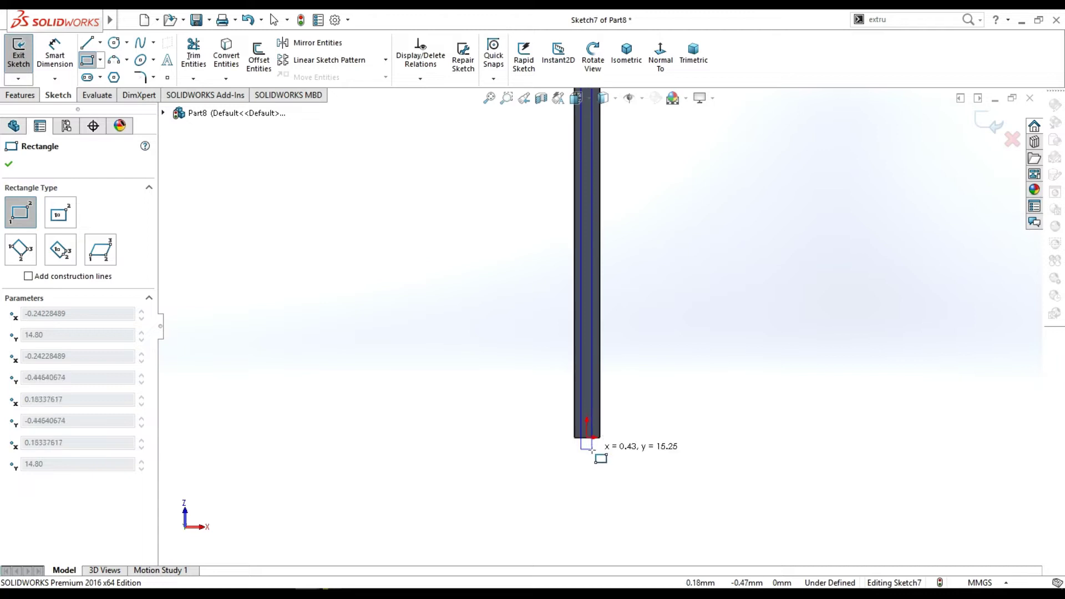
pyautogui.click(594, 455)
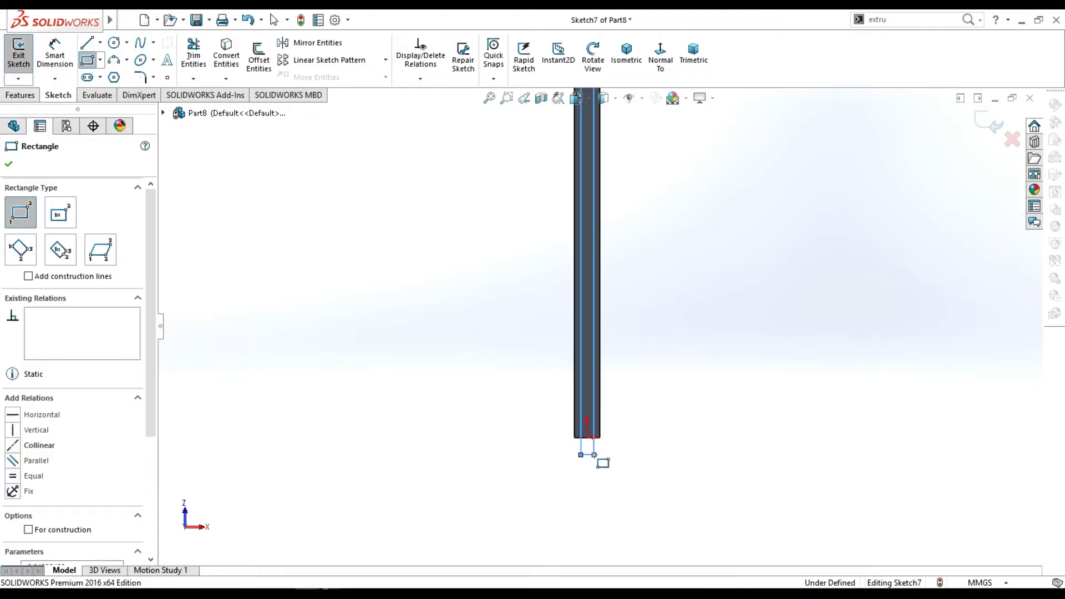
pyautogui.click(629, 312)
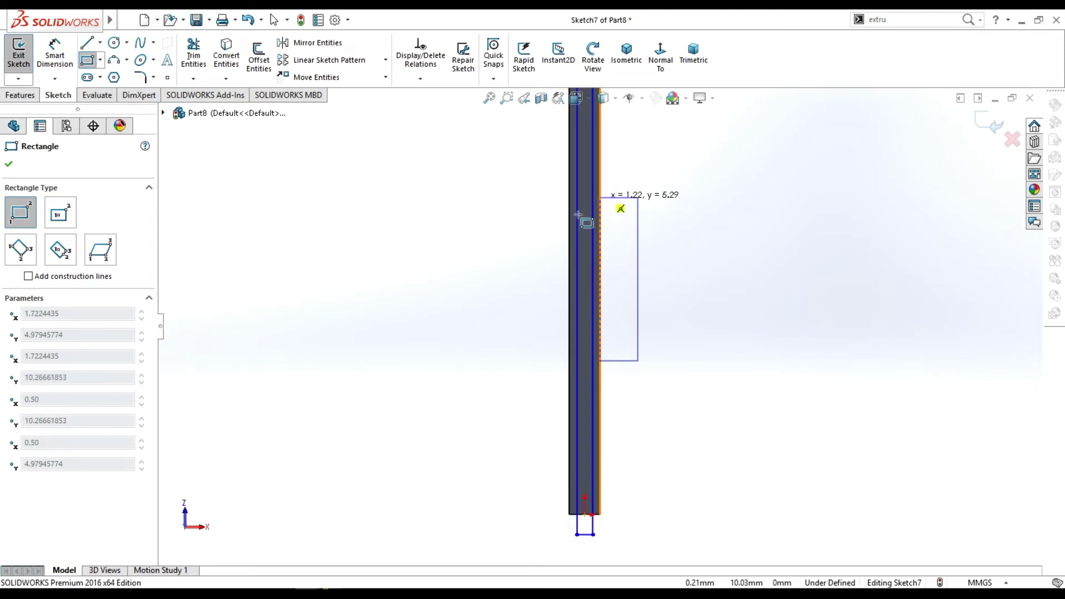
pyautogui.press('Escape')
pyautogui.press('Escape')
pyautogui.moveTo(574, 207)
pyautogui.mouseDown(button='middle')
pyautogui.moveTo(618, 173)
pyautogui.moveTo(618, 148)
pyautogui.moveTo(566, 245)
pyautogui.mouseUp(button='middle')
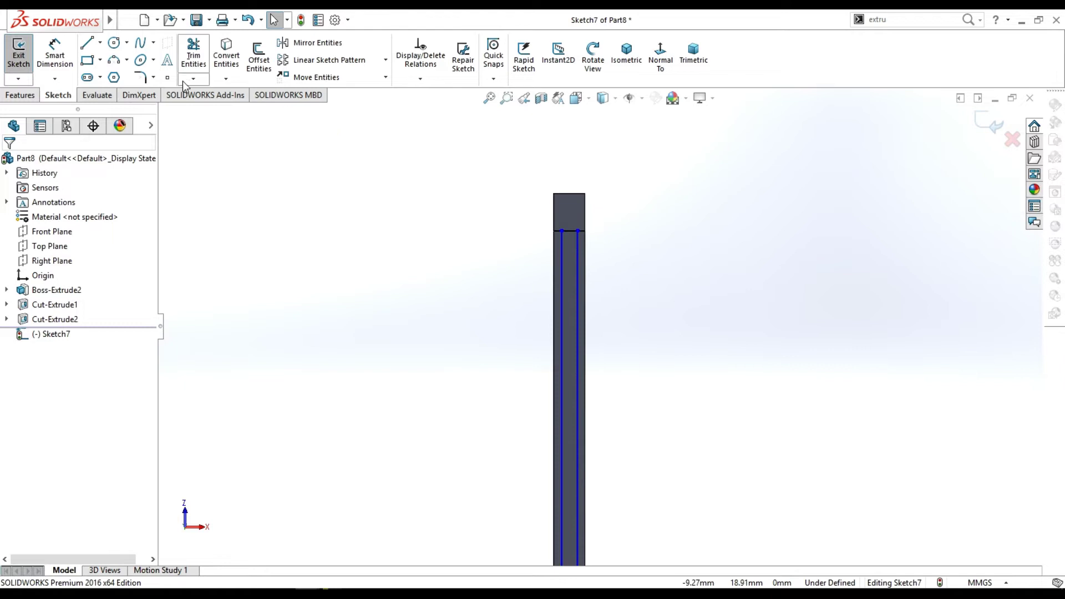
pyautogui.scroll(-2, 693, 312)
# Dimension the rectangle's right and left lines each 0.25 mm in from the bar's edges.
pyautogui.click(55, 60)
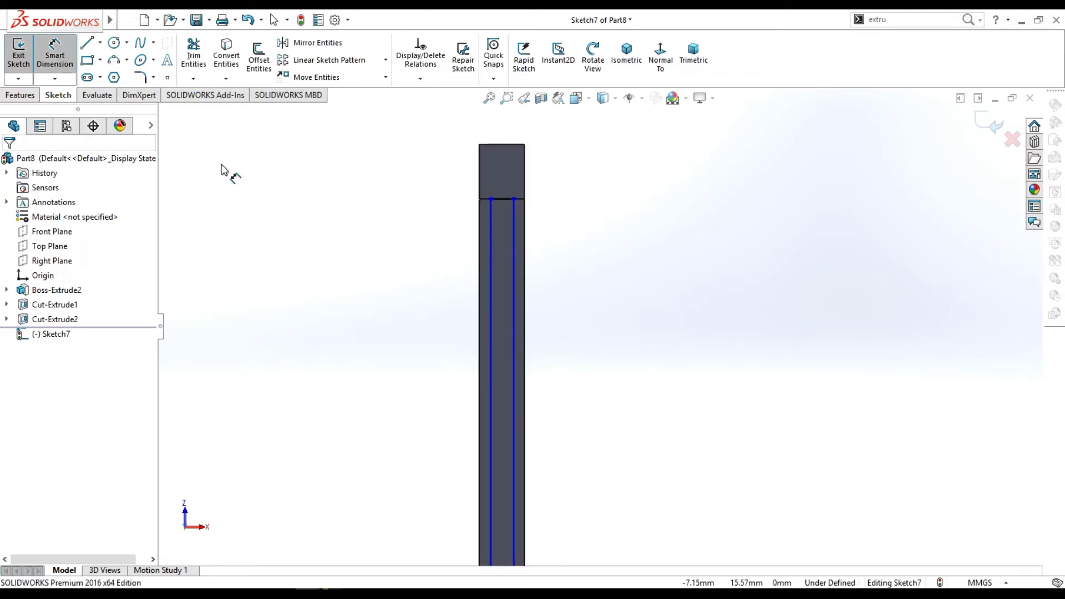
pyautogui.click(514, 242)
pyautogui.click(525, 244)
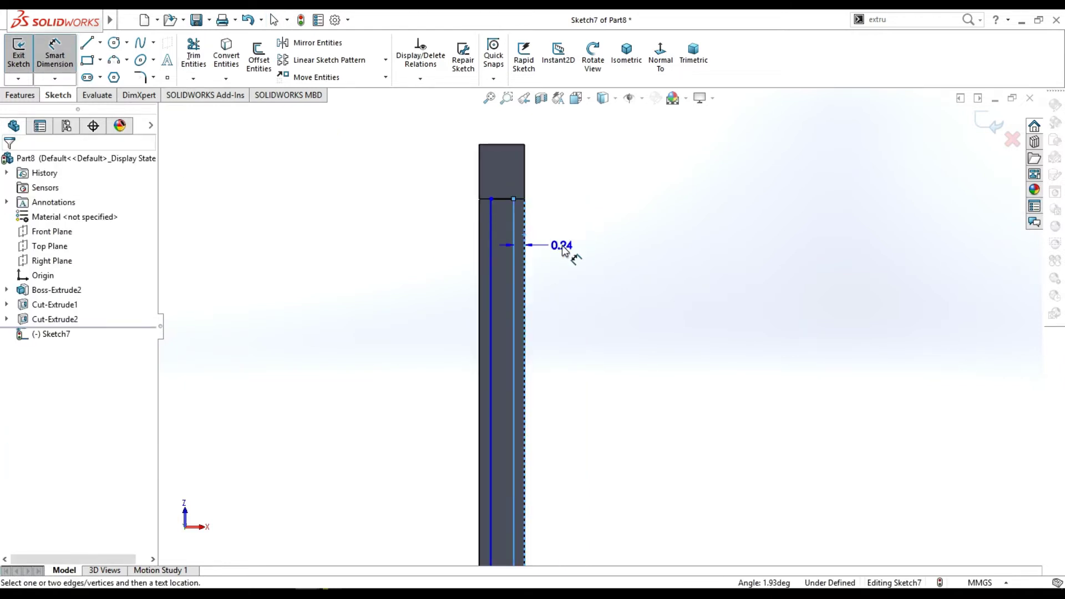
pyautogui.click(566, 246)
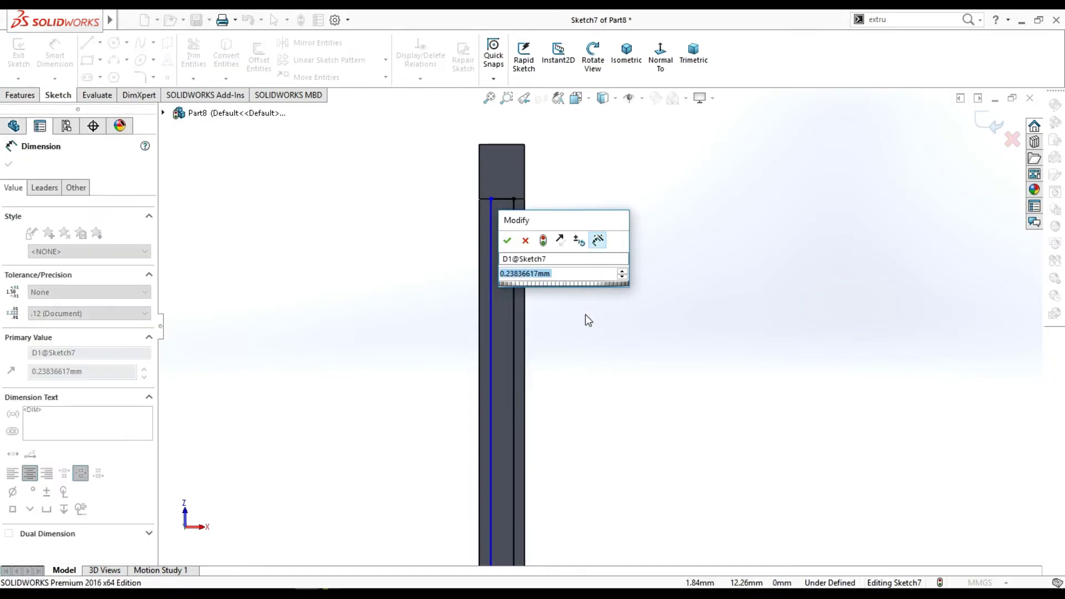
pyautogui.write('0.25')
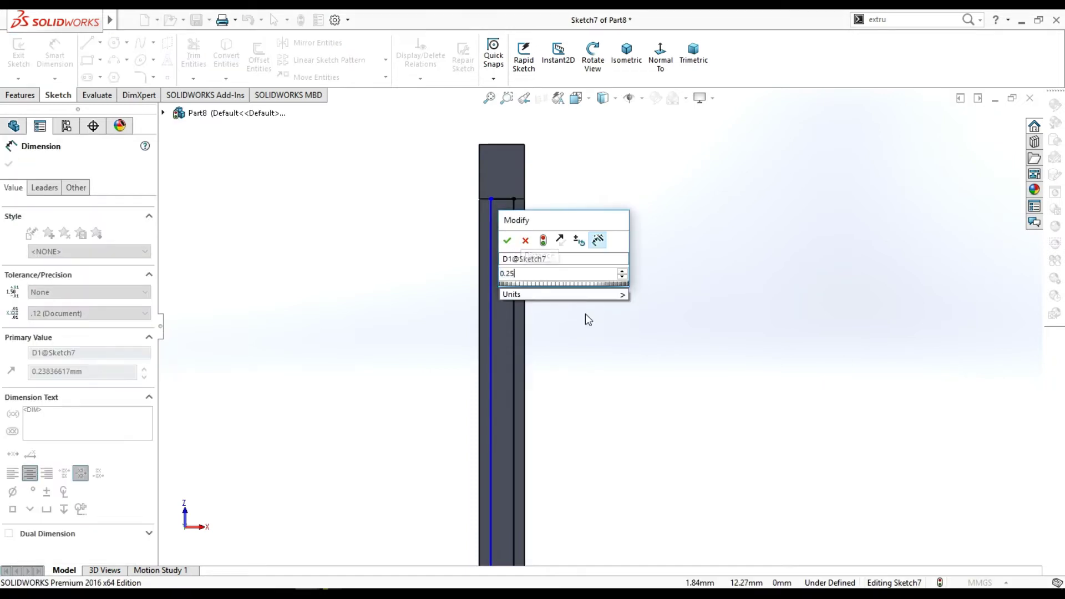
pyautogui.press('Return')
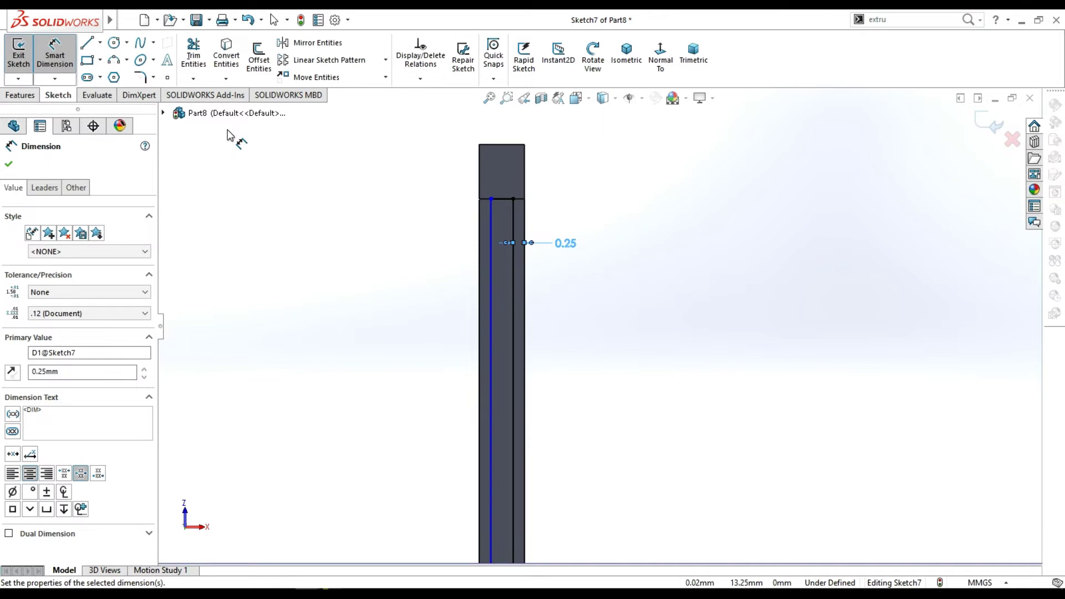
pyautogui.click(491, 268)
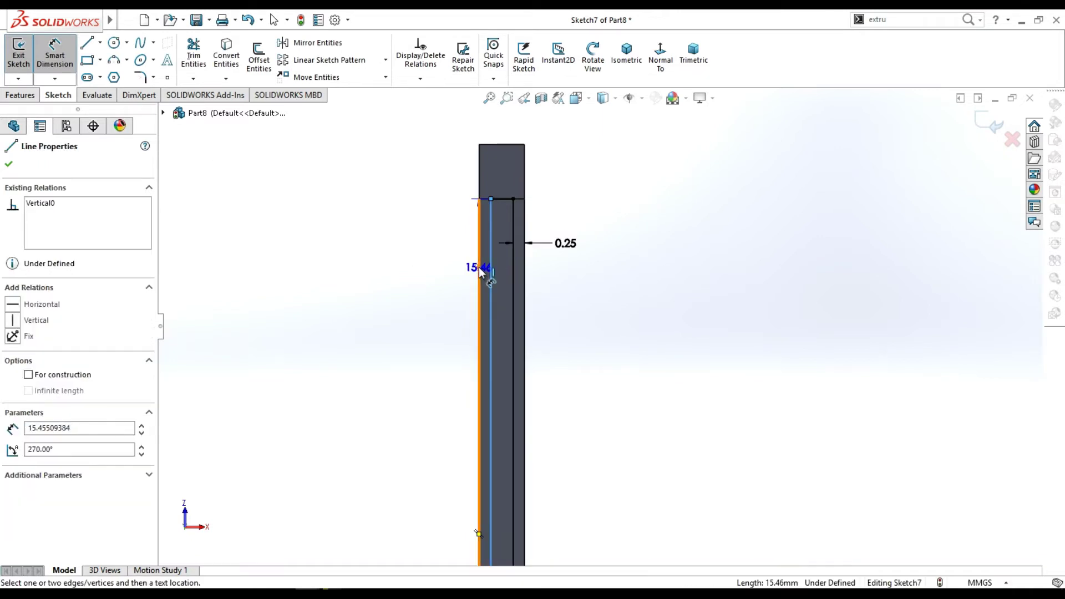
pyautogui.click(440, 247)
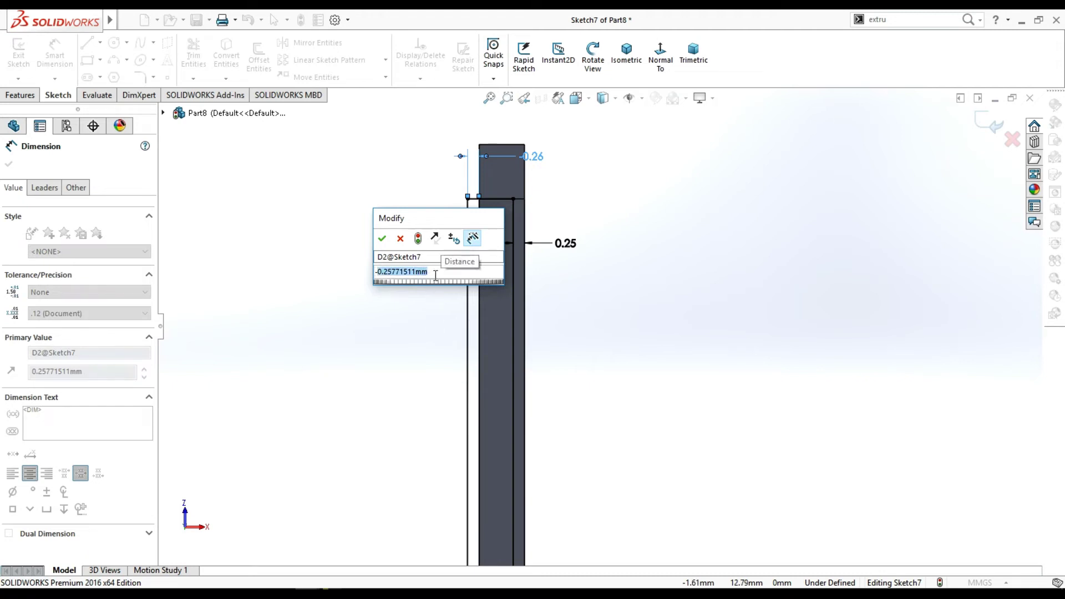
pyautogui.press('BackSpace')
pyautogui.write('0.')
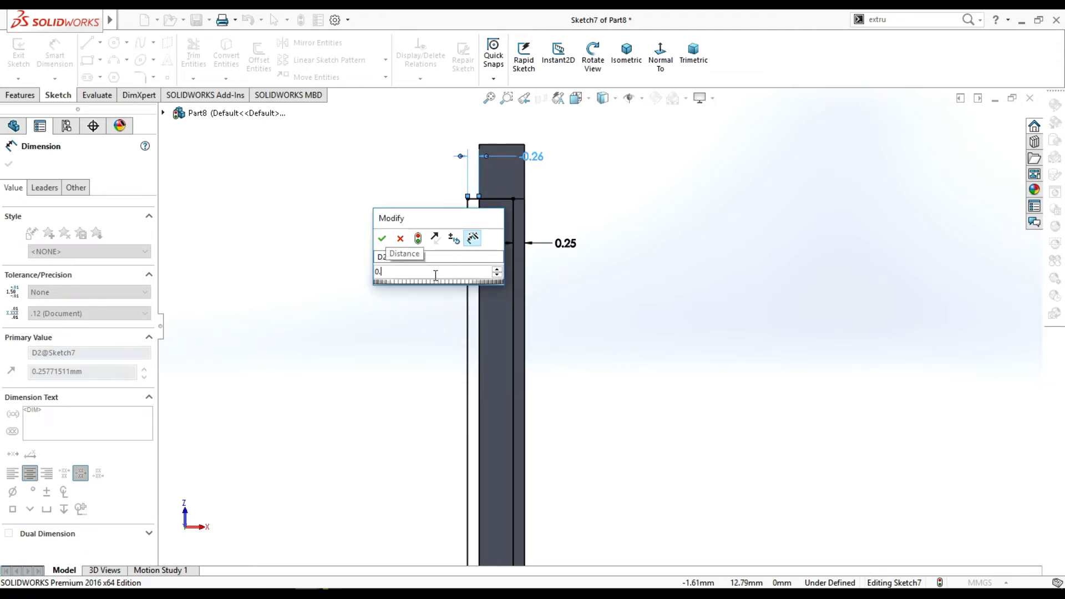
pyautogui.write('25')
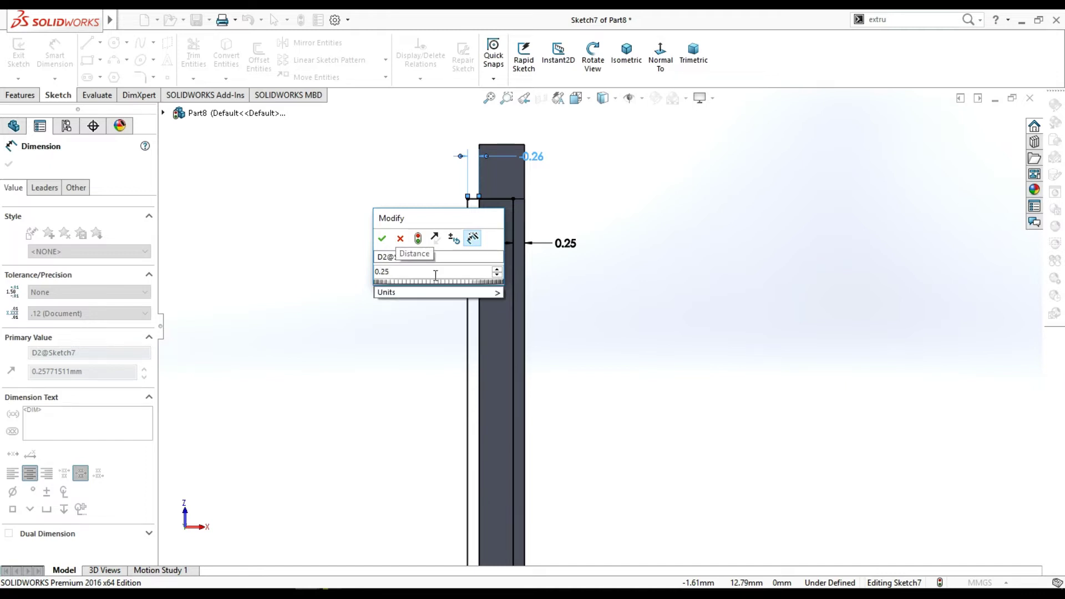
pyautogui.press('Return')
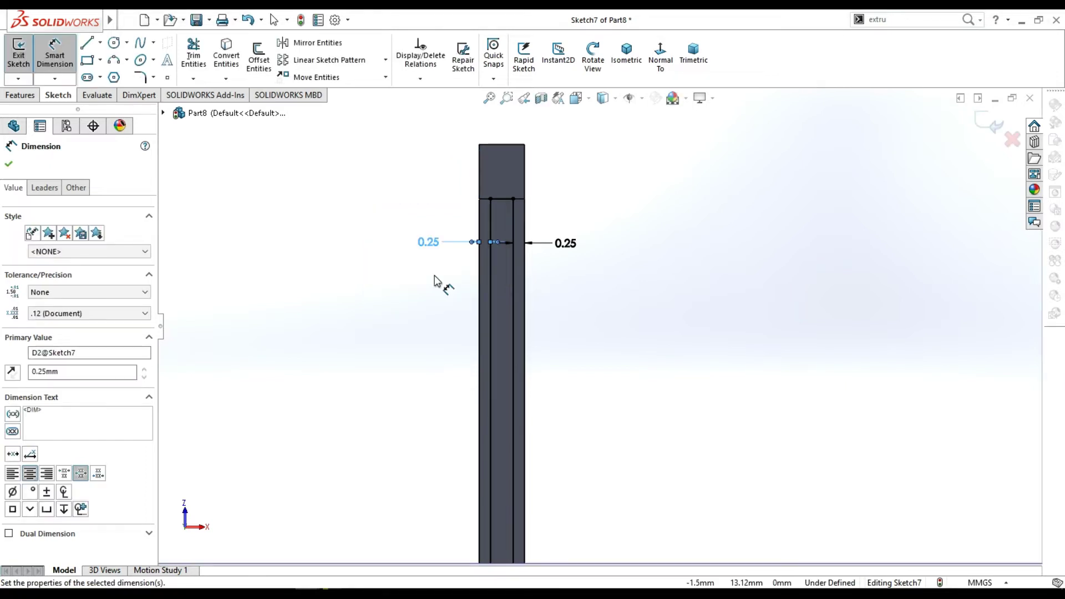
pyautogui.click(8, 165)
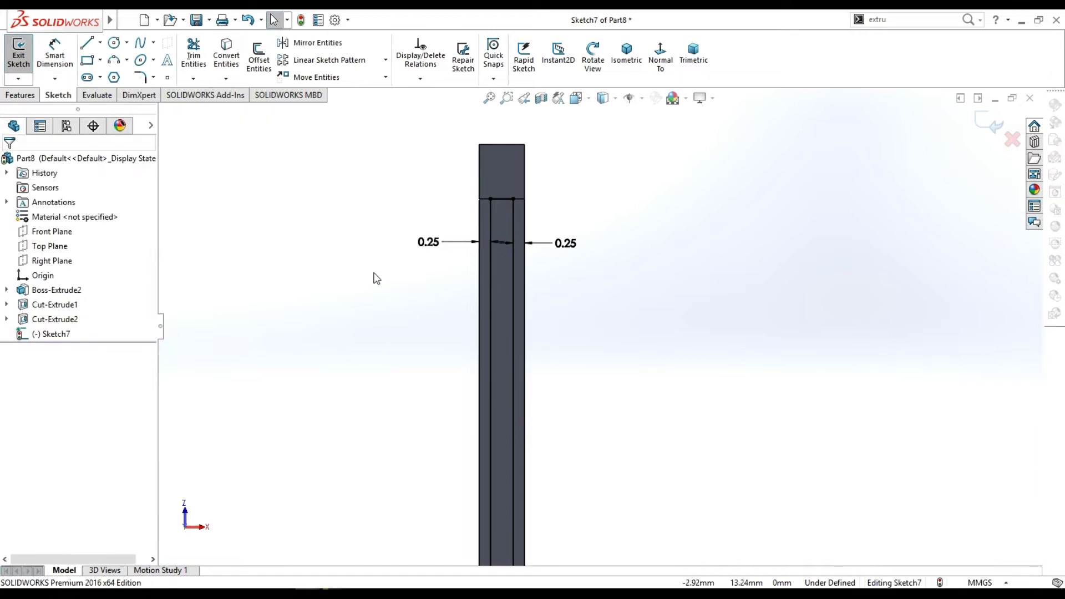
# Draw a line from the rectangle's top corner to its bottom corner, plus a short bottom connector.
pyautogui.click(89, 50)
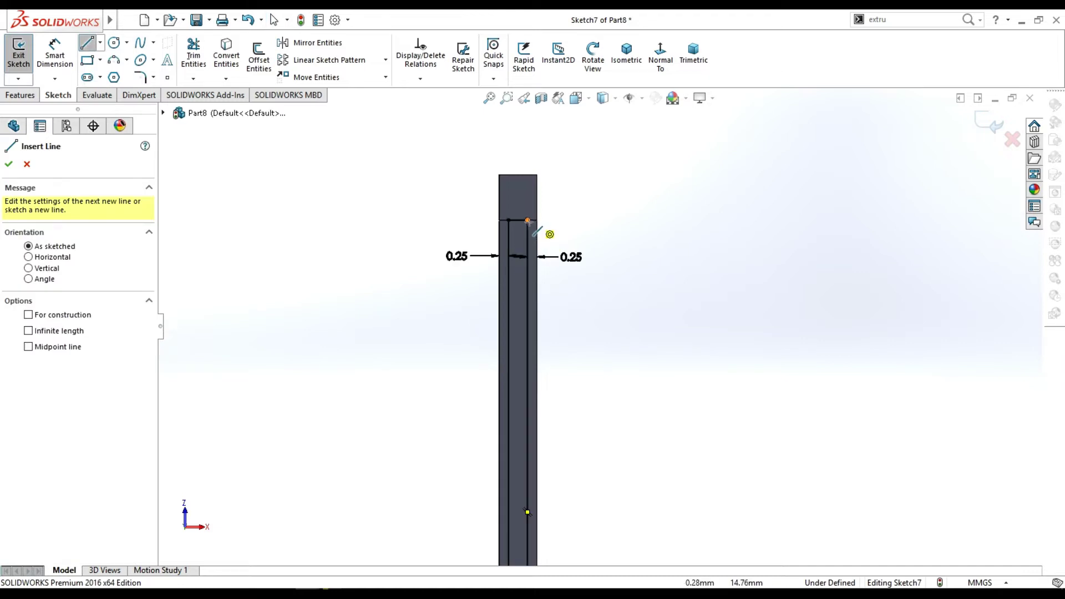
pyautogui.click(529, 220)
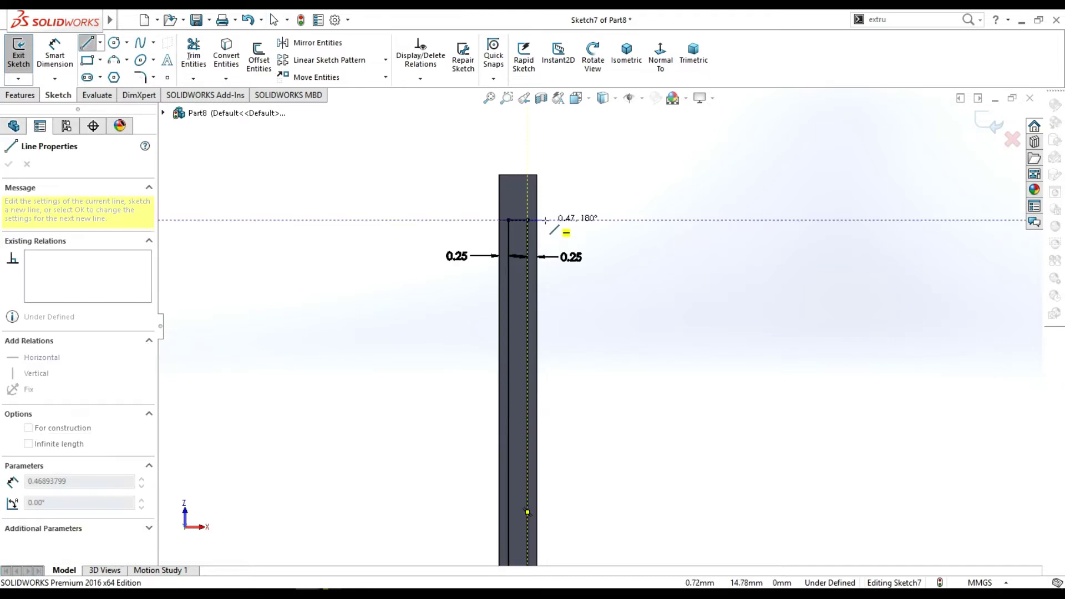
pyautogui.scroll(3, 564, 380)
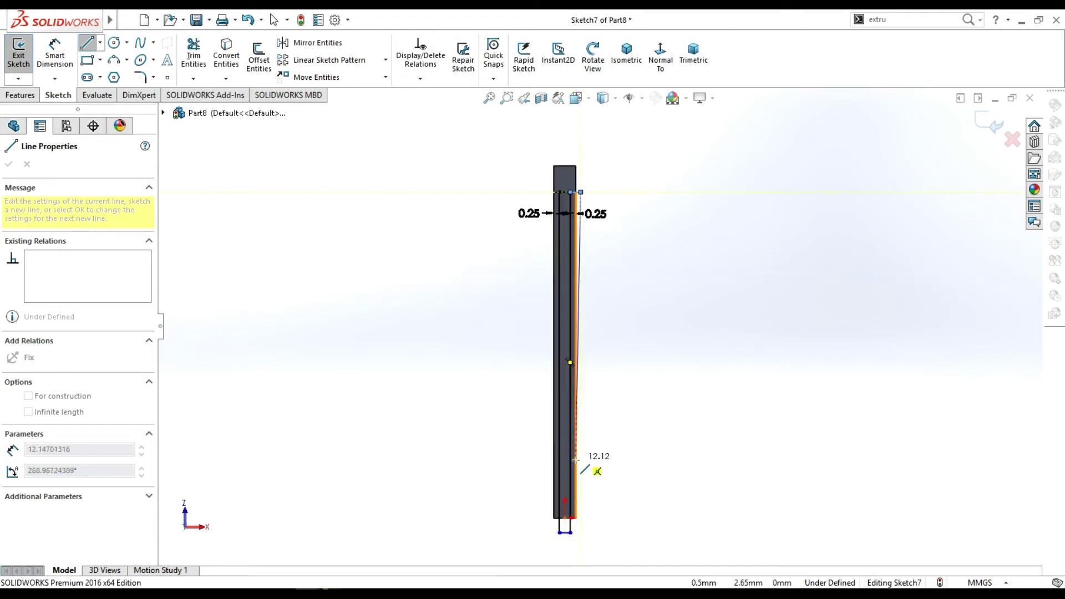
pyautogui.scroll(-3, 576, 459)
pyautogui.click(585, 530)
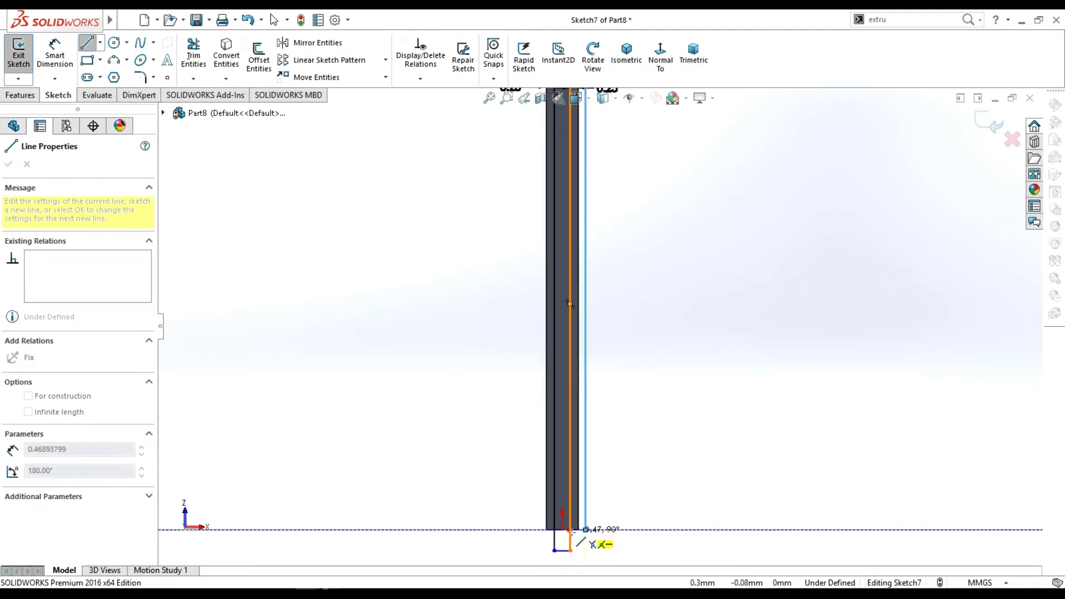
pyautogui.press('Escape')
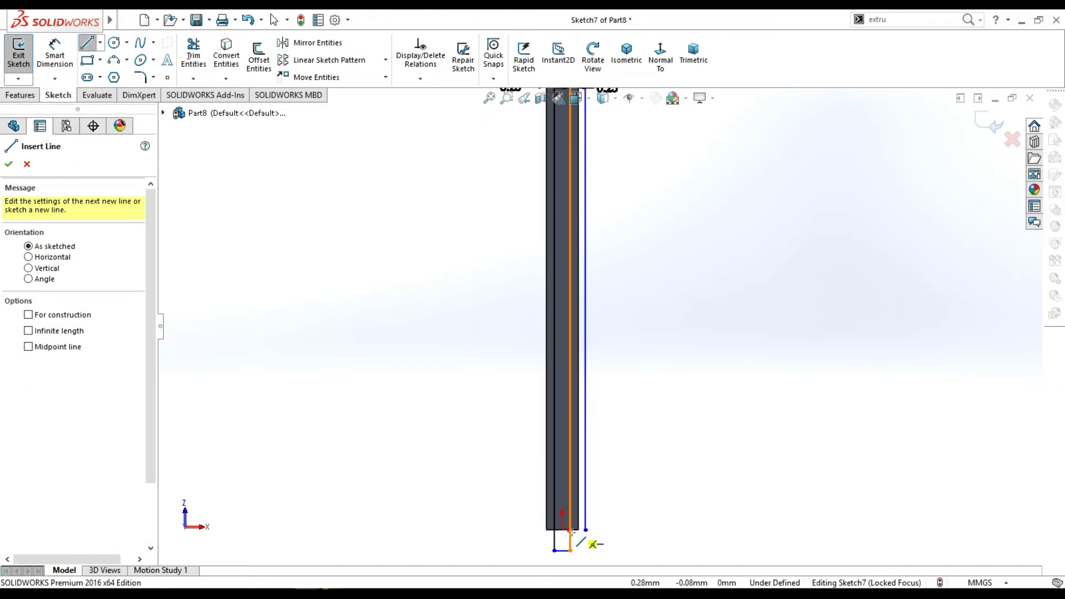
pyautogui.scroll(-3, 572, 531)
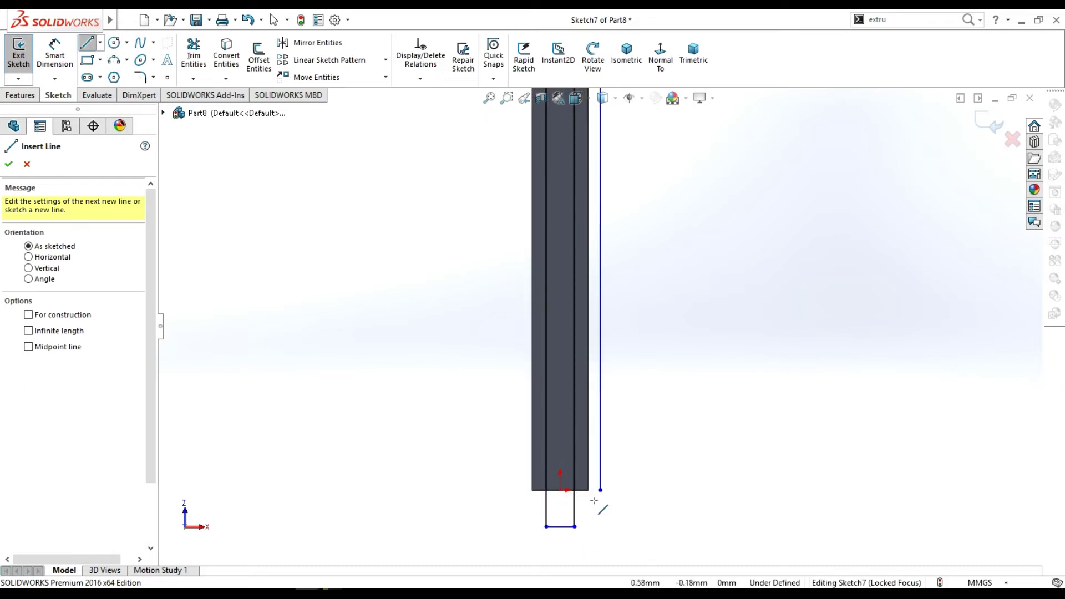
pyautogui.click(601, 491)
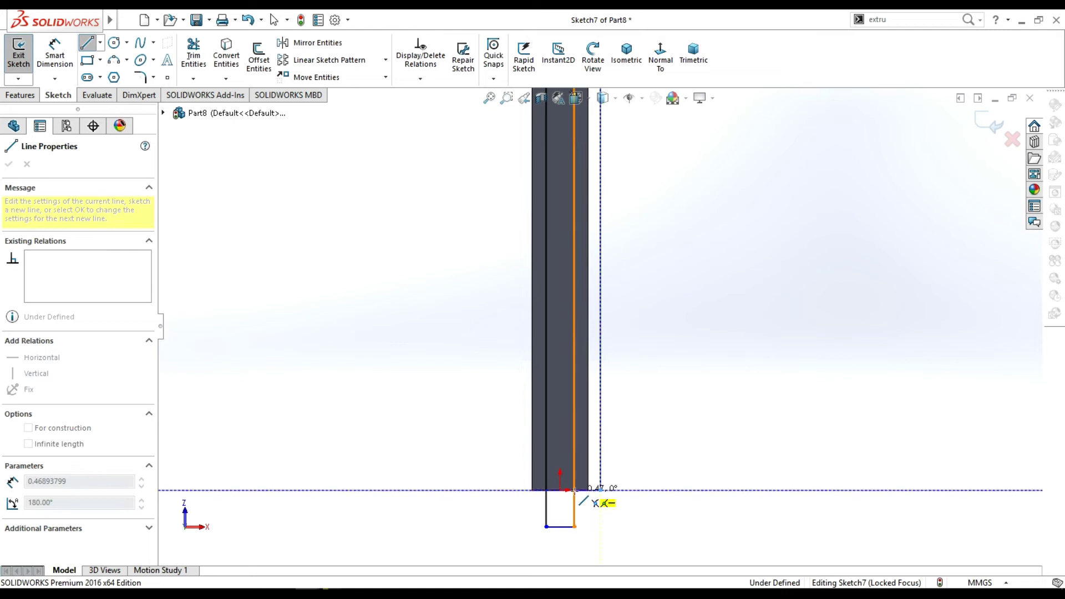
pyautogui.click(574, 491)
pyautogui.press('Escape')
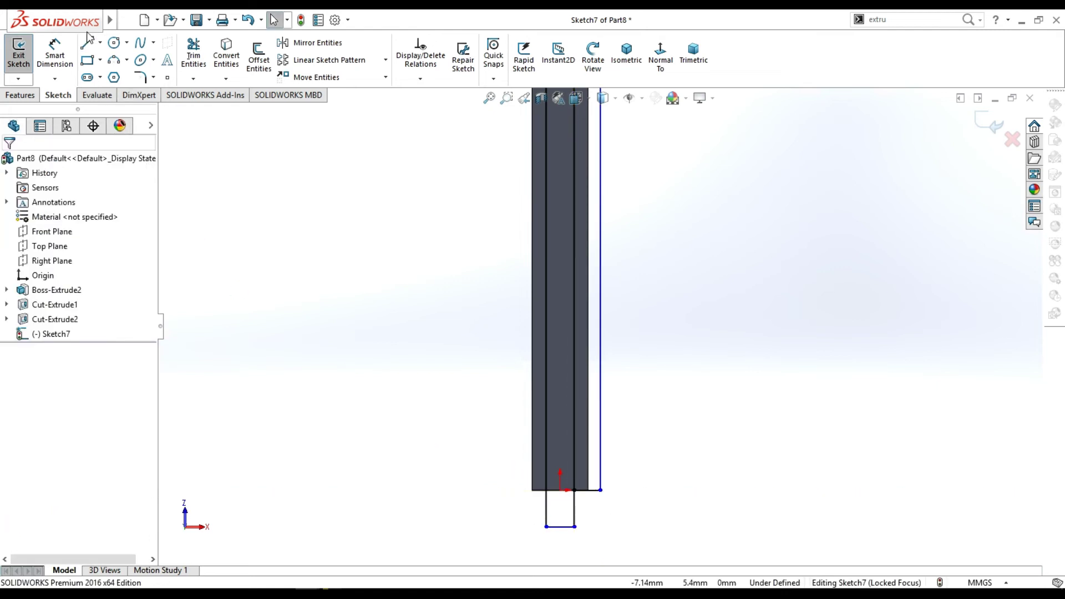
# Draw a vertical line up the bar's left side and a short top line closing it.
pyautogui.press('l')
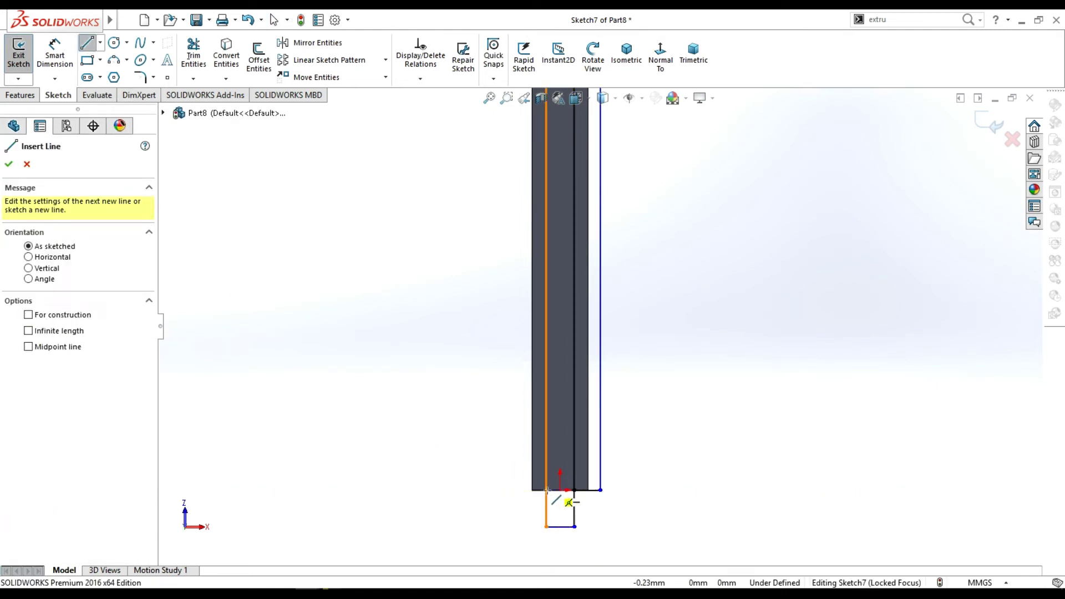
pyautogui.click(547, 491)
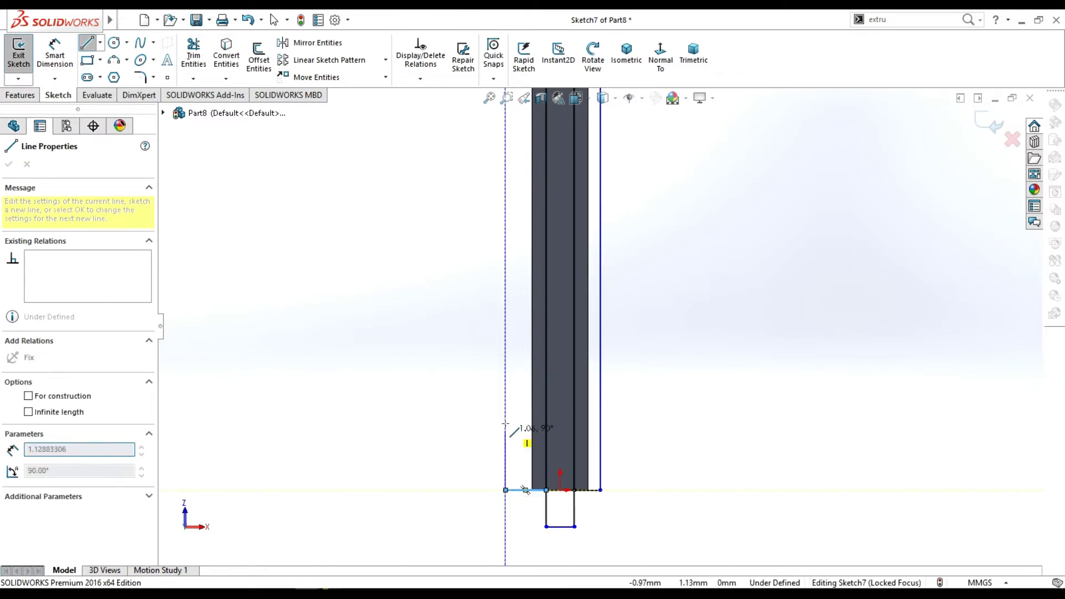
pyautogui.scroll(3, 527, 388)
pyautogui.scroll(-3, 566, 139)
pyautogui.scroll(-1, 568, 155)
pyautogui.scroll(2, 571, 158)
pyautogui.scroll(2, 575, 163)
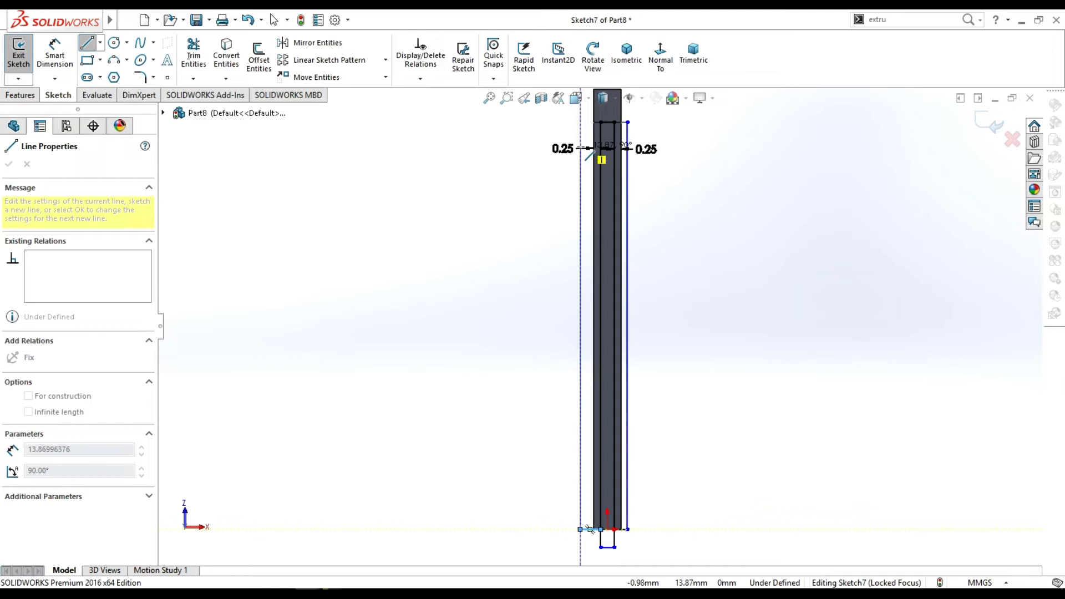
pyautogui.click(580, 122)
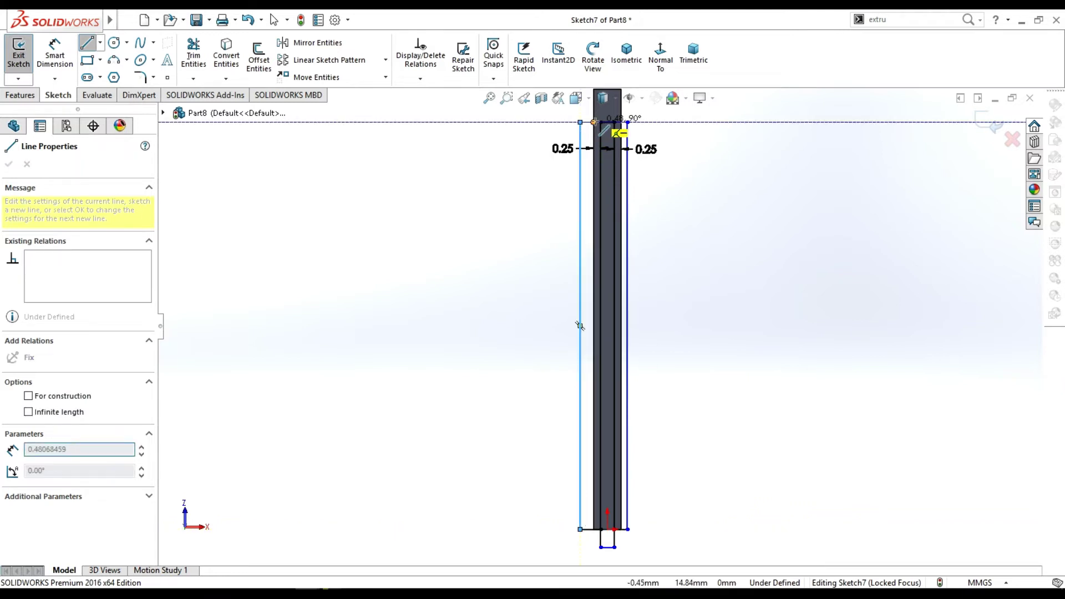
pyautogui.click(594, 122)
pyautogui.press('Escape')
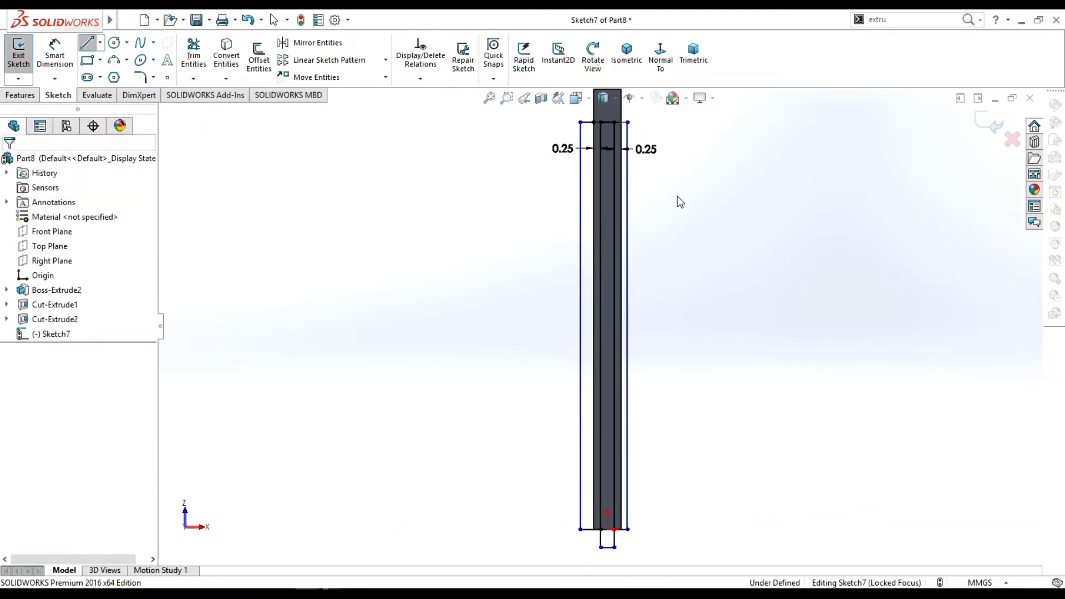
pyautogui.scroll(-1, 605, 167)
pyautogui.scroll(-1, 598, 160)
pyautogui.click(194, 54)
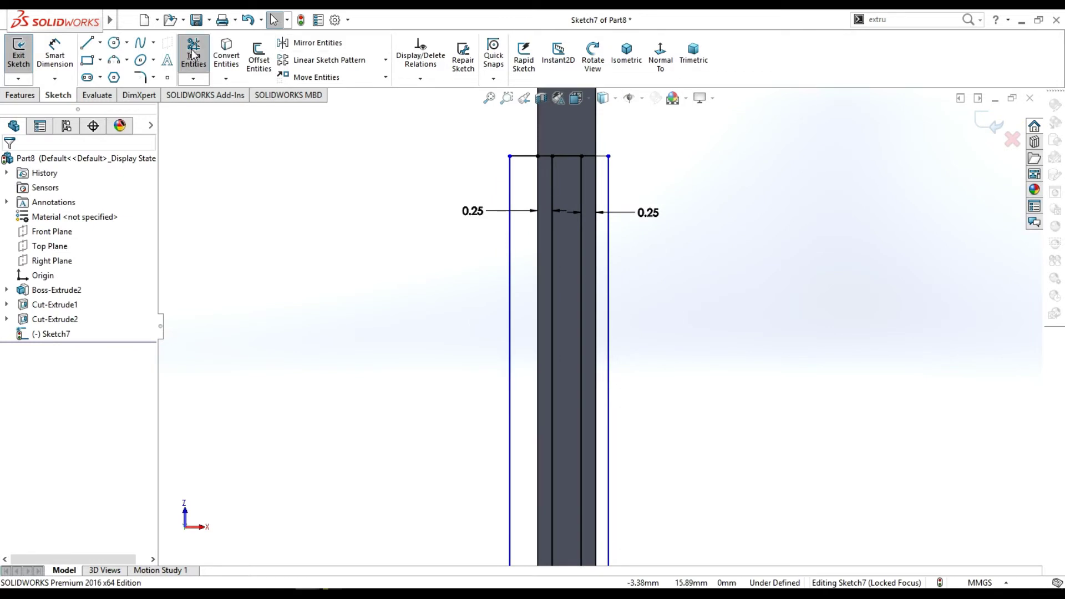
pyautogui.scroll(2, 604, 327)
pyautogui.scroll(2, 589, 321)
pyautogui.scroll(-3, 577, 344)
pyautogui.scroll(-2, 604, 538)
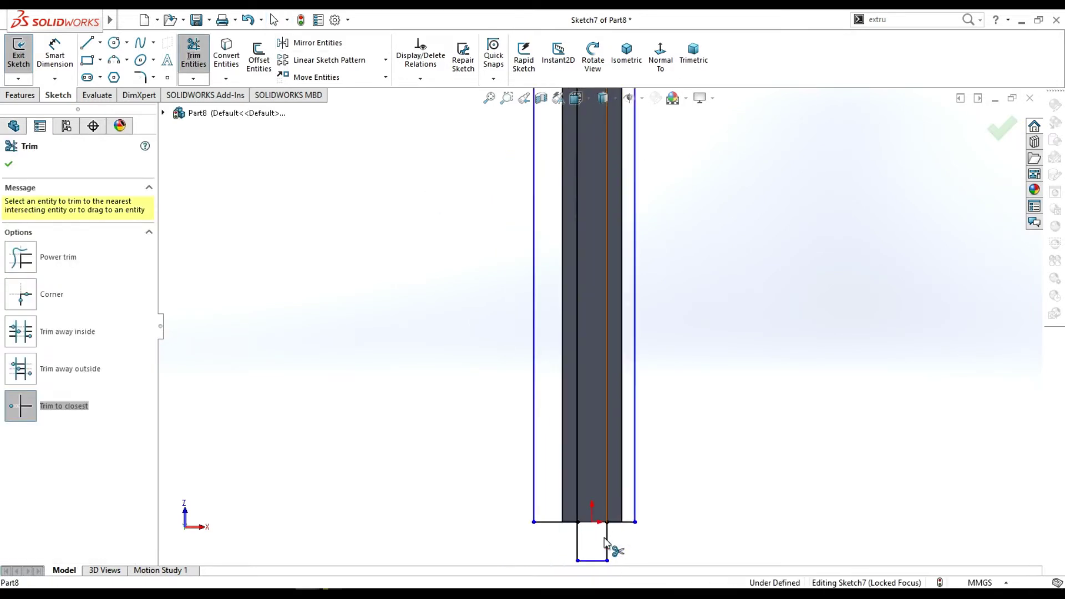
pyautogui.scroll(-1, 610, 550)
pyautogui.scroll(-1, 577, 491)
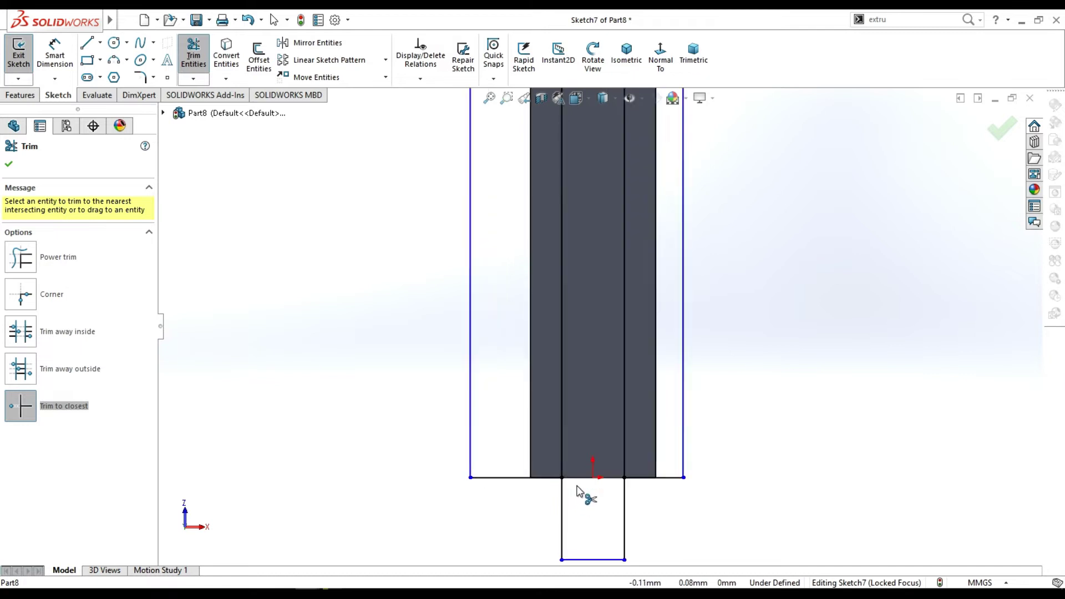
pyautogui.scroll(-1, 579, 483)
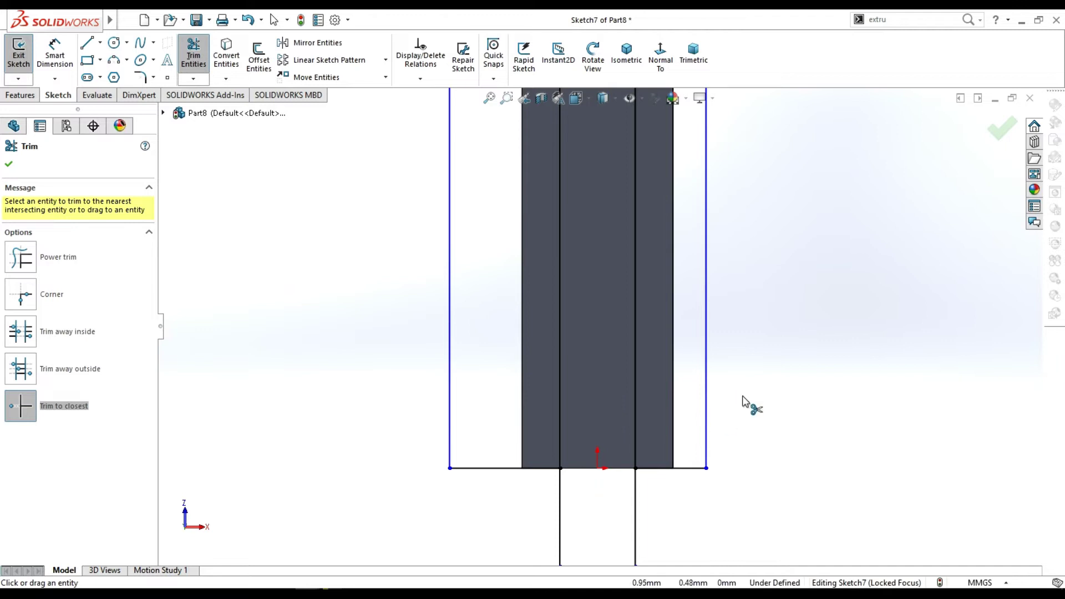
pyautogui.press('Escape')
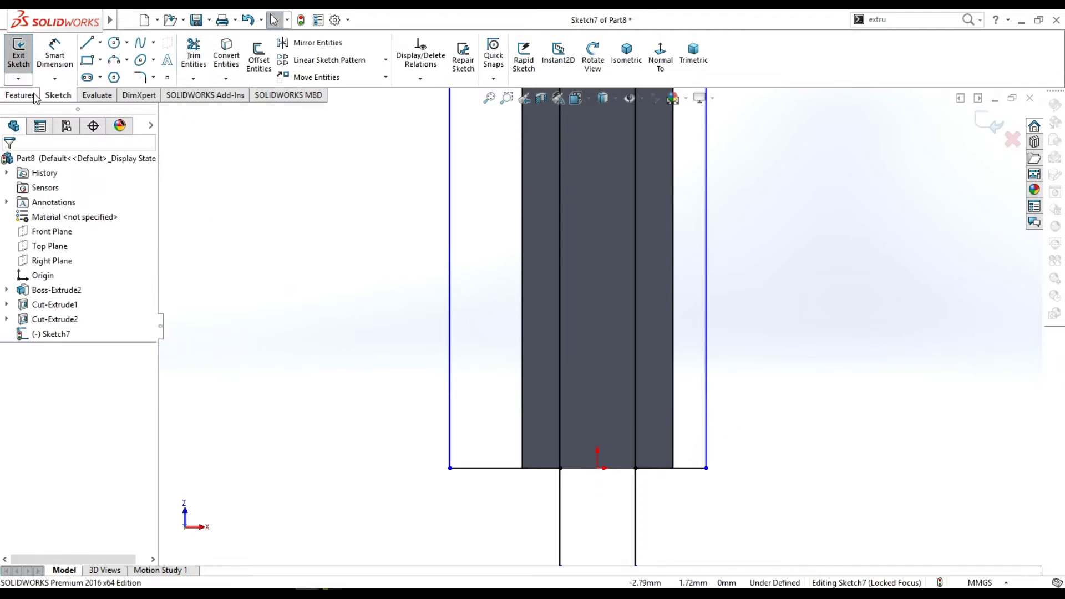
pyautogui.click(34, 96)
# Extrude-cut Sketch7's left and right side regions 0.8 mm deep, creating Cut-Extrude3.
pyautogui.click(203, 58)
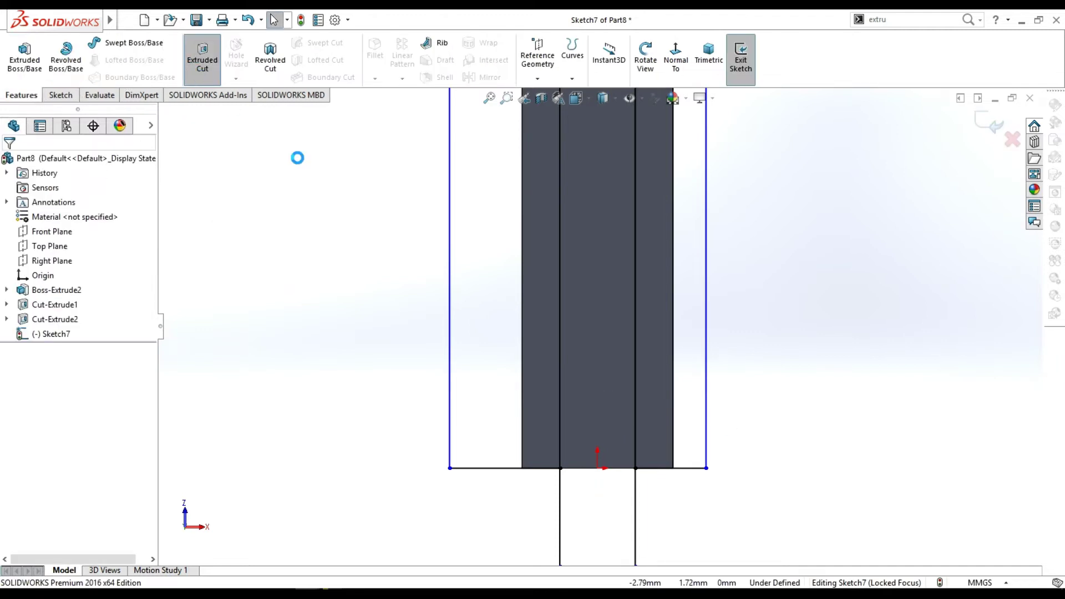
pyautogui.click(535, 272)
pyautogui.click(675, 292)
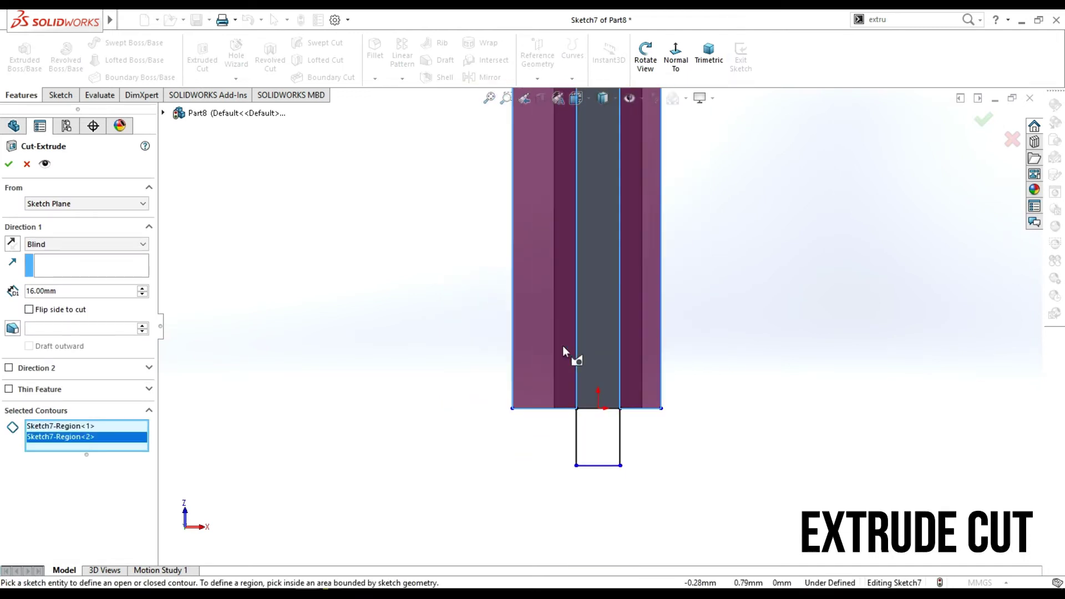
pyautogui.scroll(2, 563, 277)
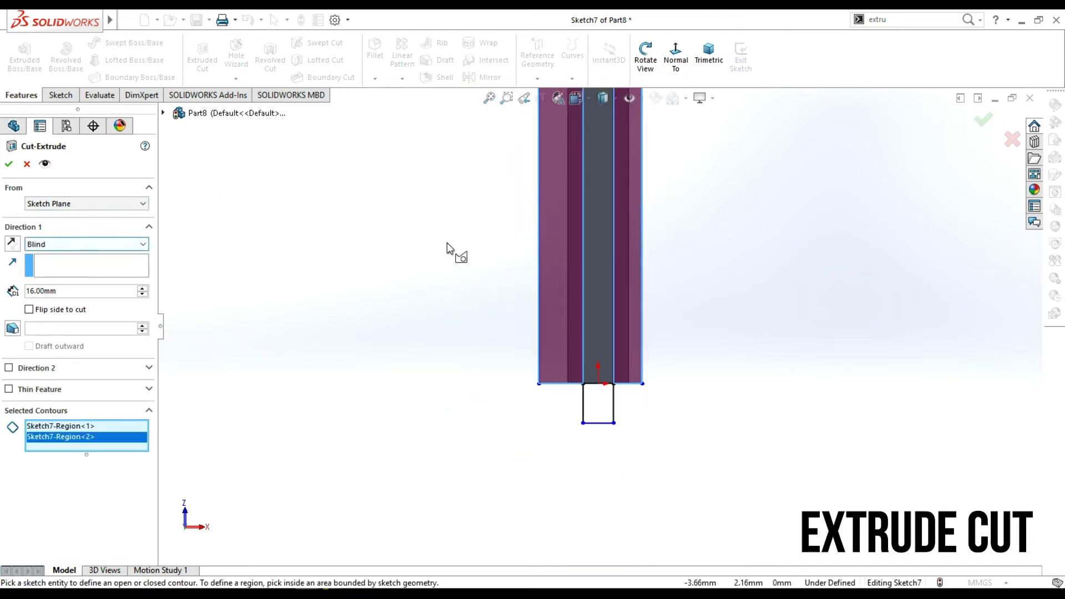
pyautogui.keyDown('ctrl'); pyautogui.moveTo(761, 102); pyautogui.dragTo(731, 183, button='middle'); pyautogui.keyUp('ctrl')
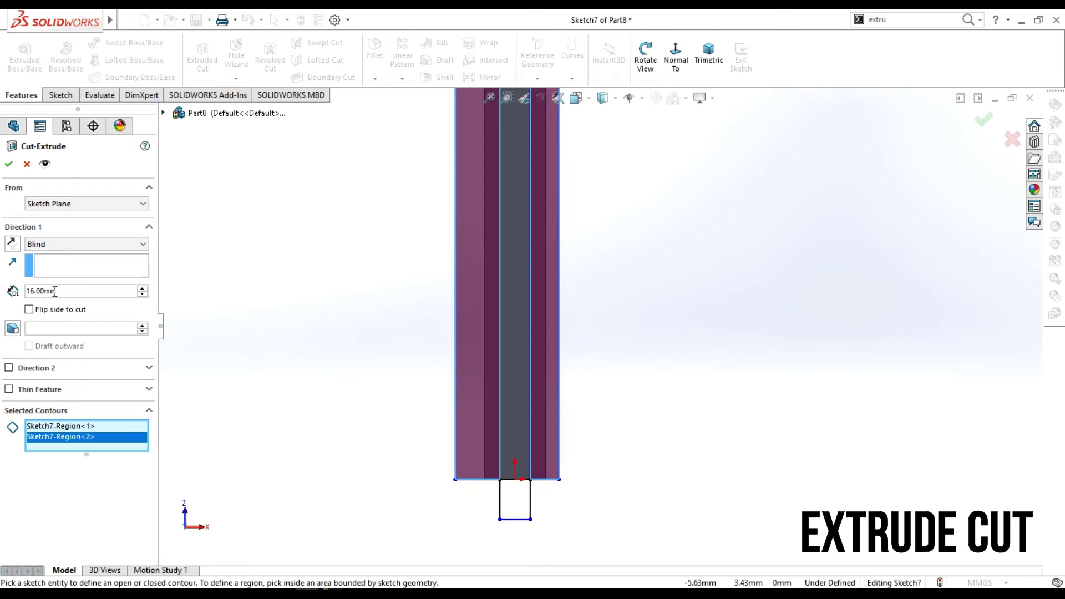
pyautogui.write('0.8')
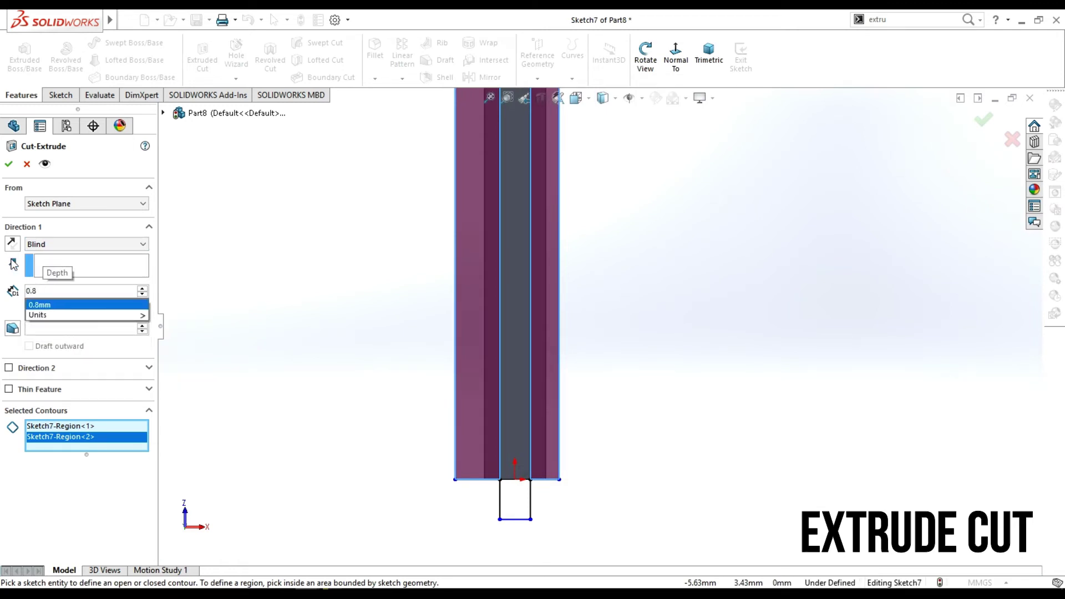
pyautogui.click(645, 55)
pyautogui.moveTo(698, 222); pyautogui.dragTo(585, 228)
pyautogui.click(8, 163)
pyautogui.moveTo(414, 333)
pyautogui.mouseDown(button='middle')
pyautogui.moveTo(583, 269)
pyautogui.moveTo(606, 205)
pyautogui.mouseUp(button='middle')
pyautogui.scroll(3, 606, 206)
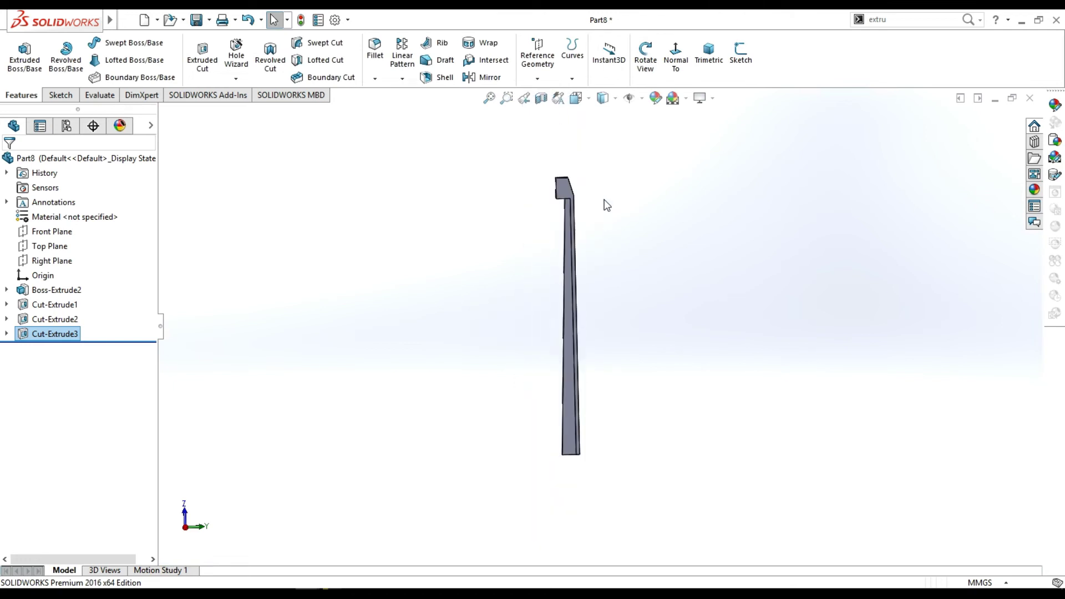
pyautogui.click(645, 58)
pyautogui.moveTo(675, 218)
pyautogui.mouseDown()
pyautogui.moveTo(757, 219)
pyautogui.moveTo(644, 244)
pyautogui.moveTo(704, 231)
pyautogui.moveTo(714, 214)
pyautogui.moveTo(705, 193)
pyautogui.moveTo(684, 194)
pyautogui.moveTo(710, 188)
pyautogui.moveTo(655, 342)
pyautogui.moveTo(645, 166)
pyautogui.moveTo(706, 208)
pyautogui.moveTo(666, 261)
pyautogui.moveTo(697, 264)
pyautogui.moveTo(632, 300)
pyautogui.moveTo(649, 431)
pyautogui.moveTo(688, 435)
pyautogui.moveTo(589, 480)
pyautogui.moveTo(644, 502)
pyautogui.moveTo(633, 467)
pyautogui.mouseUp()
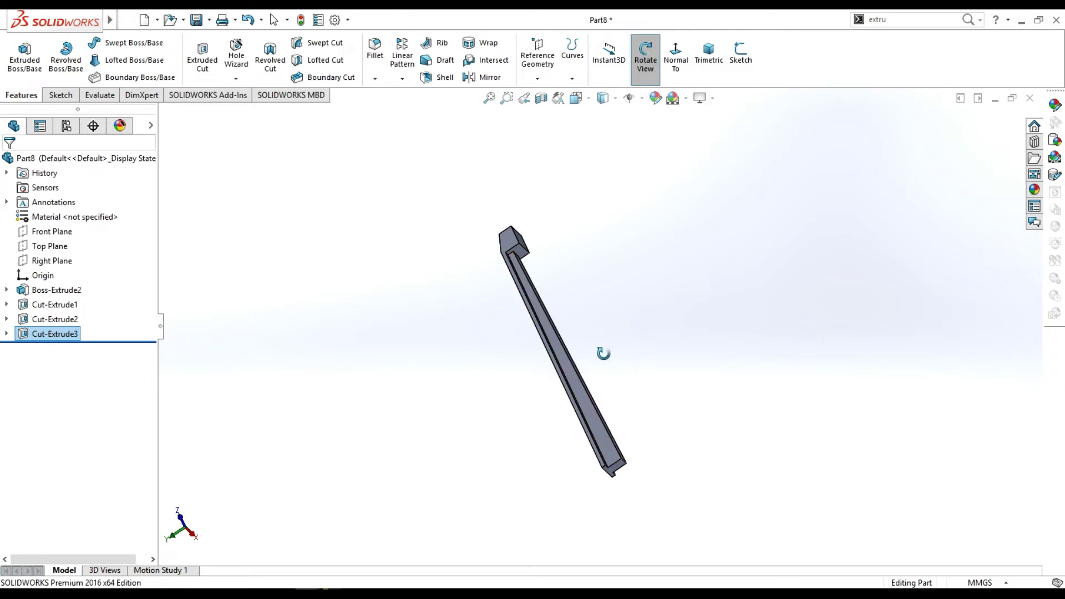
pyautogui.scroll(-2, 660, 391)
pyautogui.scroll(-3, 654, 397)
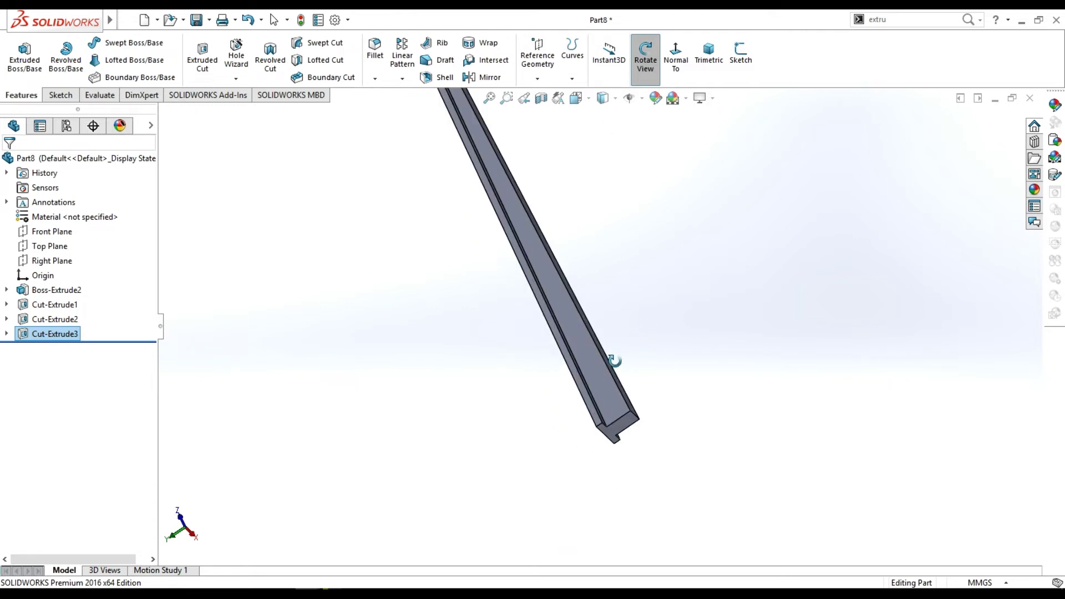
pyautogui.press('Escape')
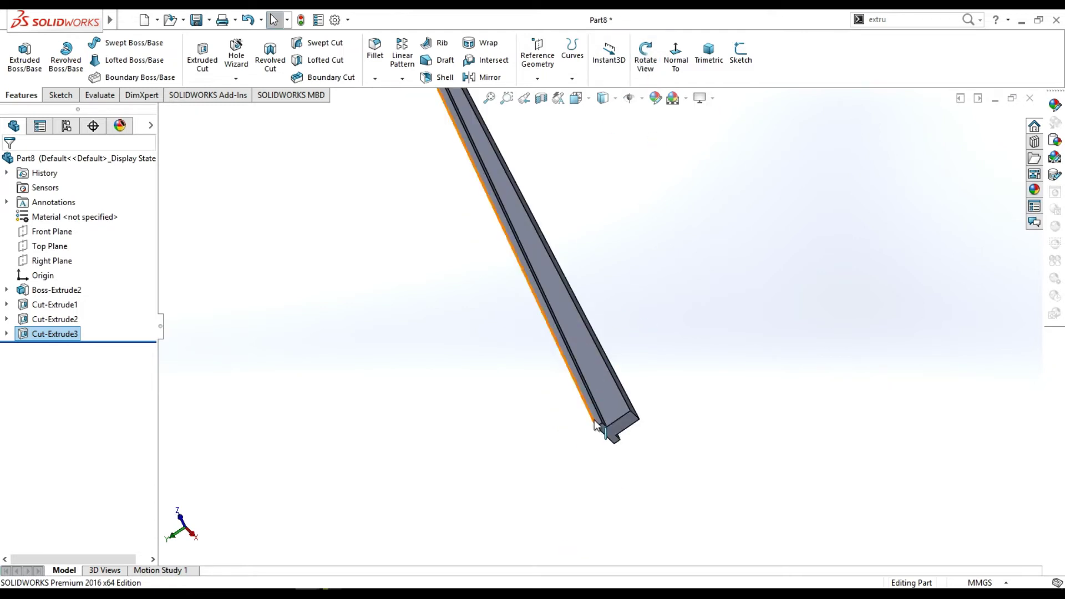
# Open Sketch8 on the bar's long side face and pick the Circle tool.
pyautogui.rightClick(597, 427)
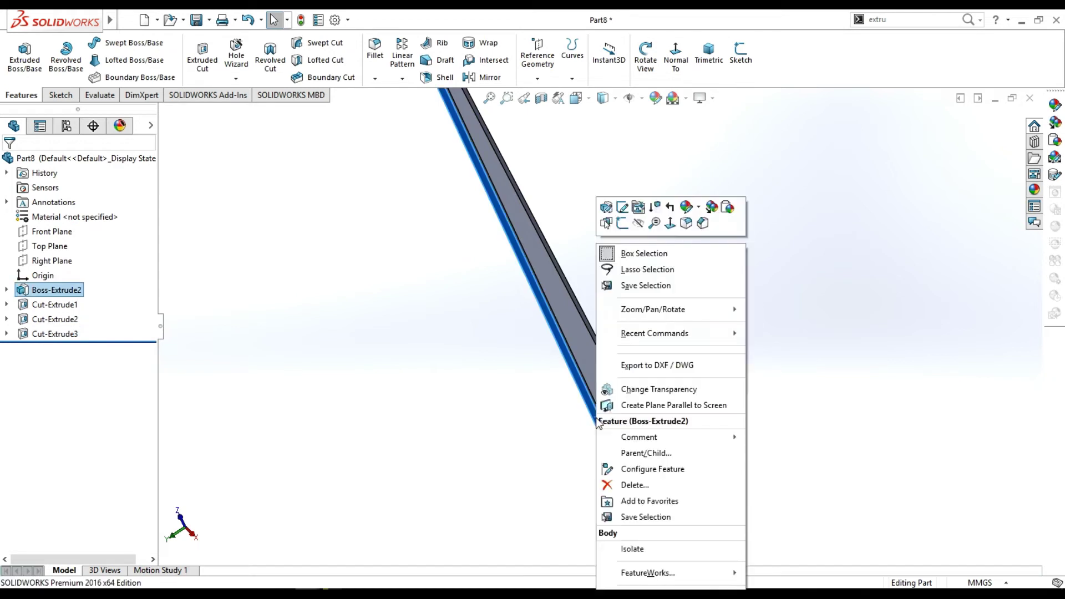
pyautogui.click(620, 222)
pyautogui.scroll(-2, 377, 333)
pyautogui.scroll(-2, 368, 339)
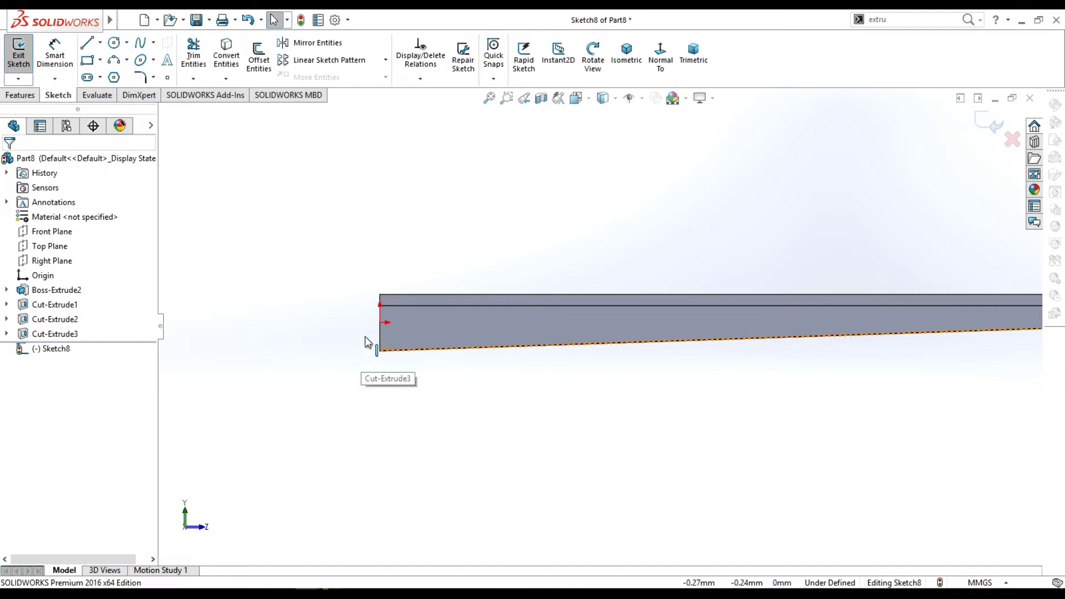
pyautogui.click(115, 43)
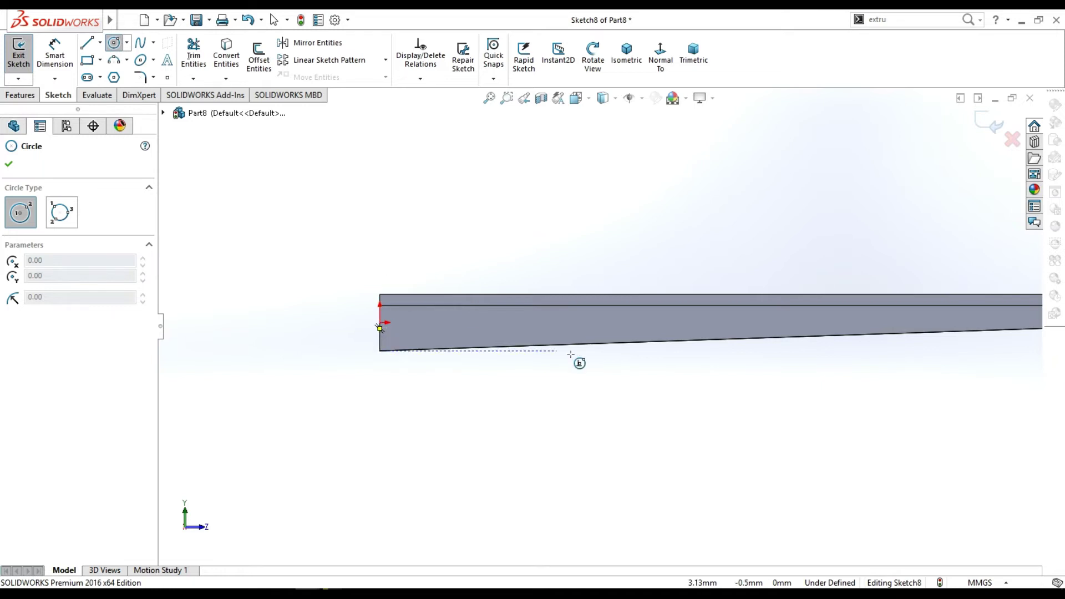
pyautogui.scroll(3, 571, 354)
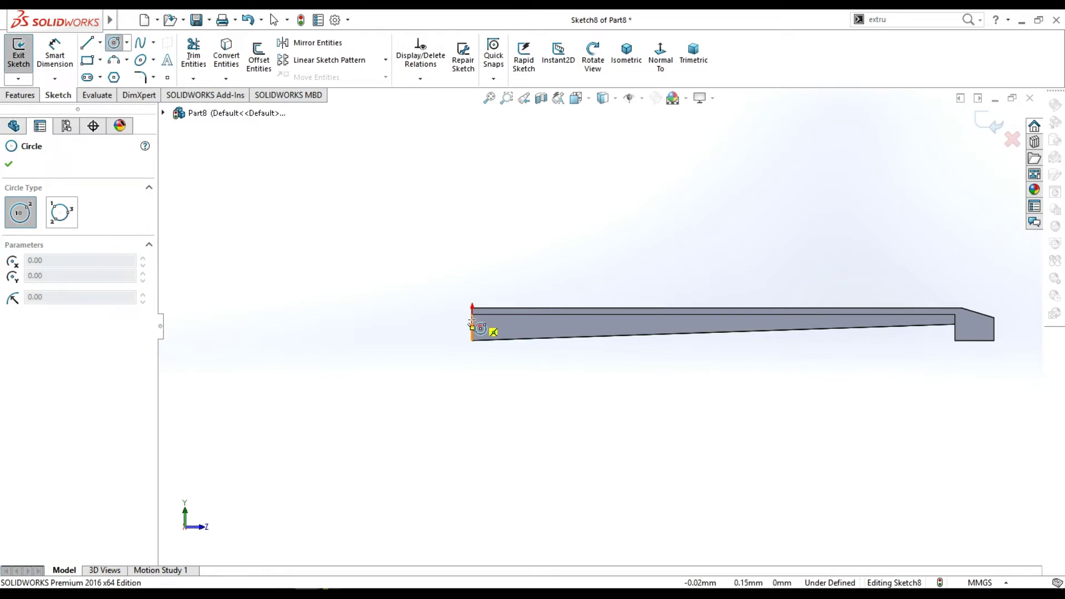
# Draw a circle centred at the leg's left end.
pyautogui.click(472, 322)
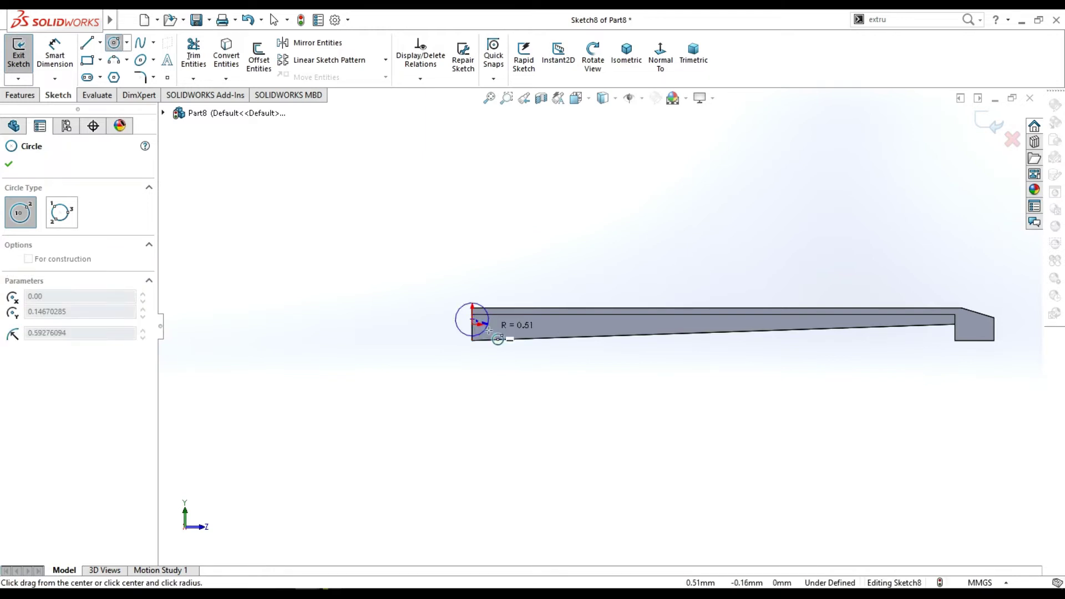
pyautogui.click(519, 354)
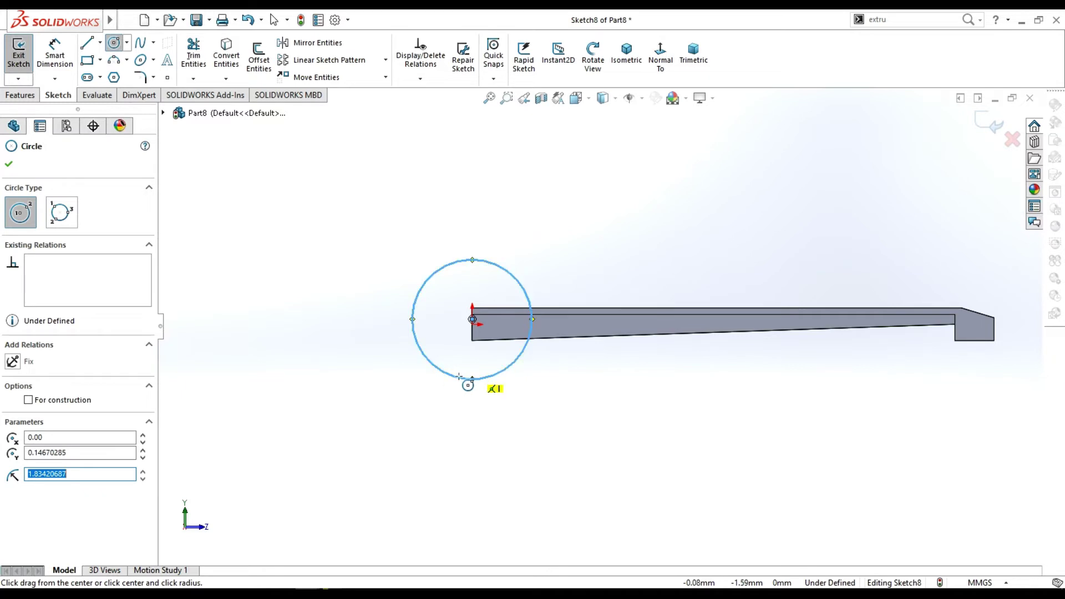
pyautogui.press('Escape')
pyautogui.scroll(-2, 472, 333)
pyautogui.scroll(-2, 488, 360)
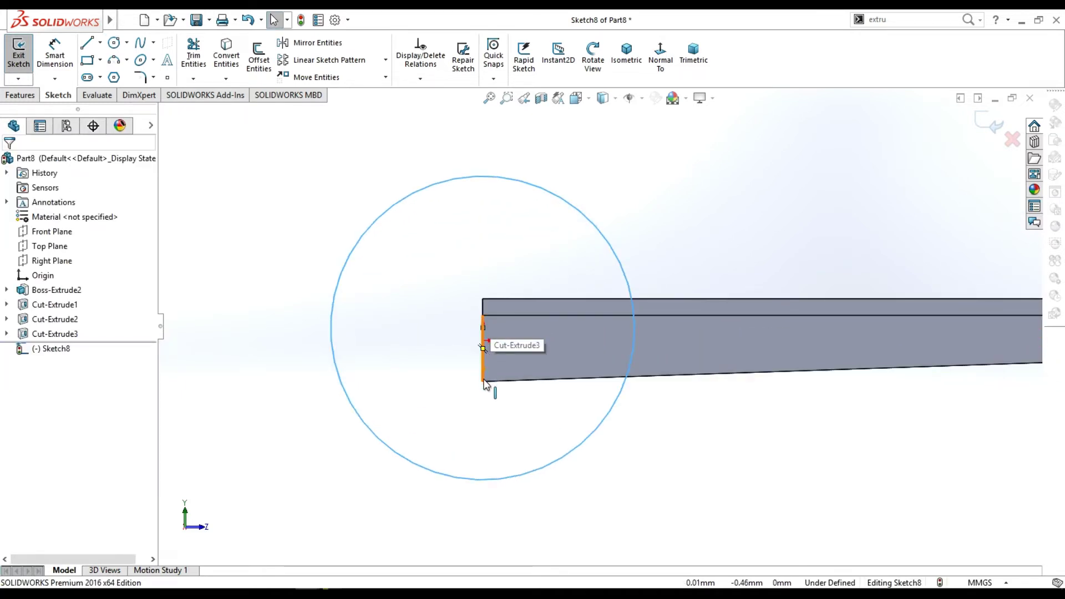
# Try relating the circle to the leg's end edge, then undo the unsolvable Tangent relation.
pyautogui.click(483, 382)
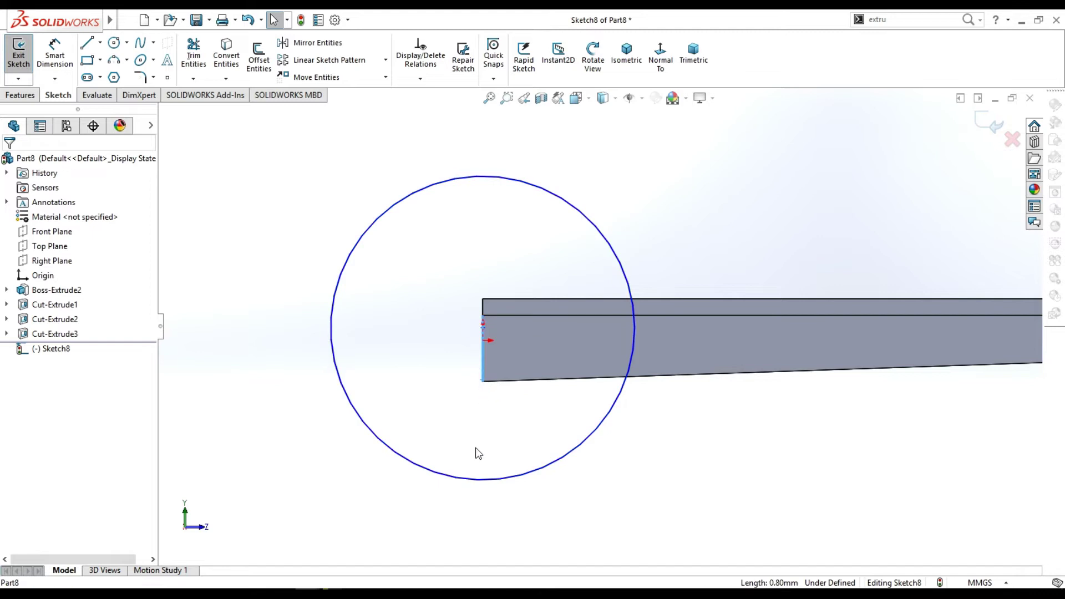
pyautogui.keyDown('ctrl'); pyautogui.click(478, 481); pyautogui.keyUp('ctrl')
pyautogui.click(513, 428)
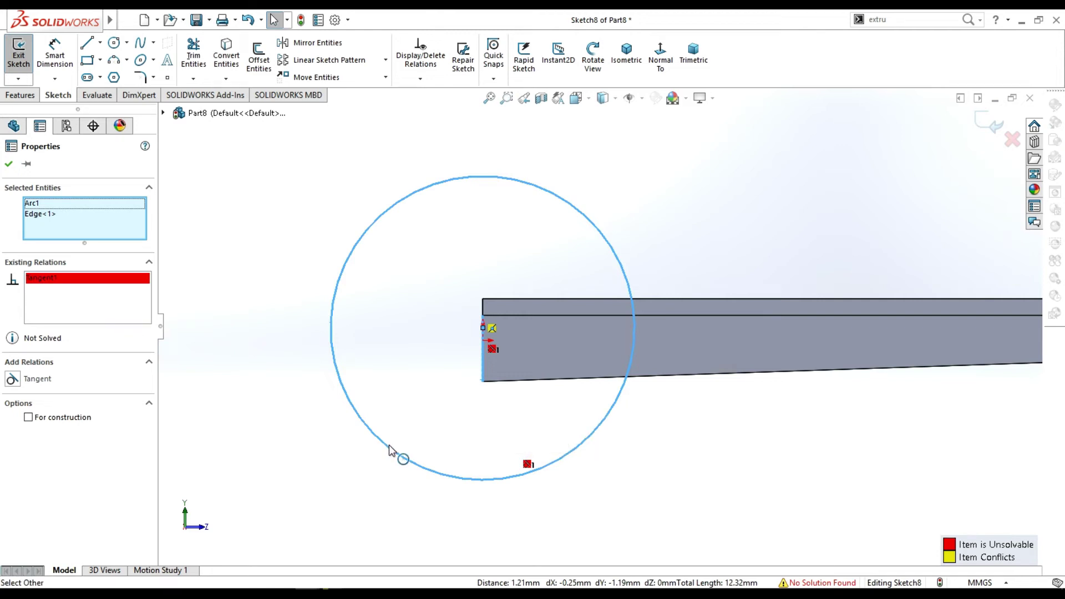
pyautogui.hotkey('ctrl', 'z')
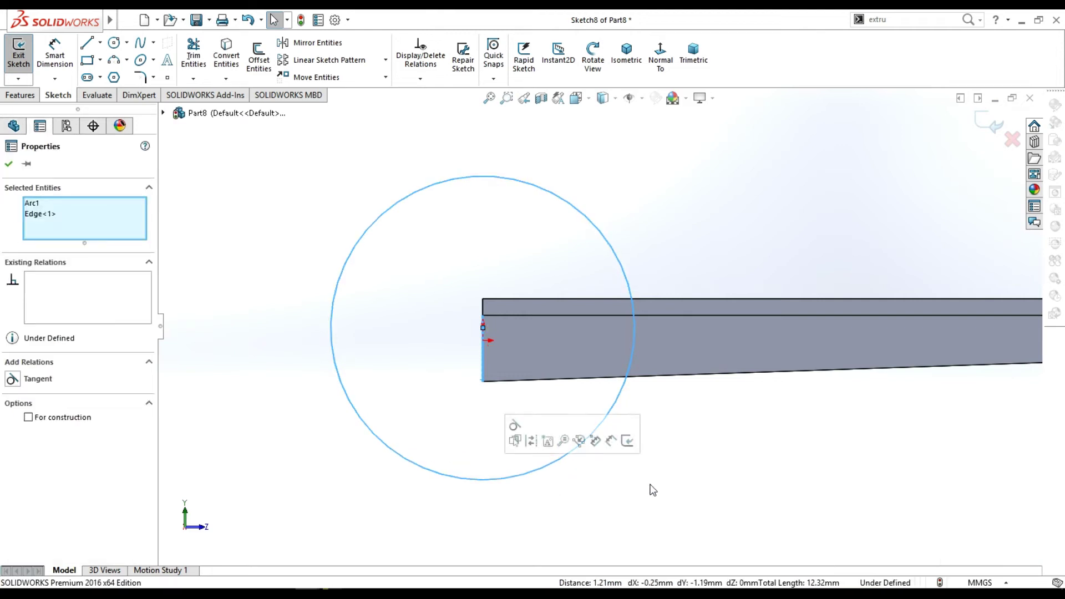
# Drag the circle's centre up above the leg.
pyautogui.click(451, 424)
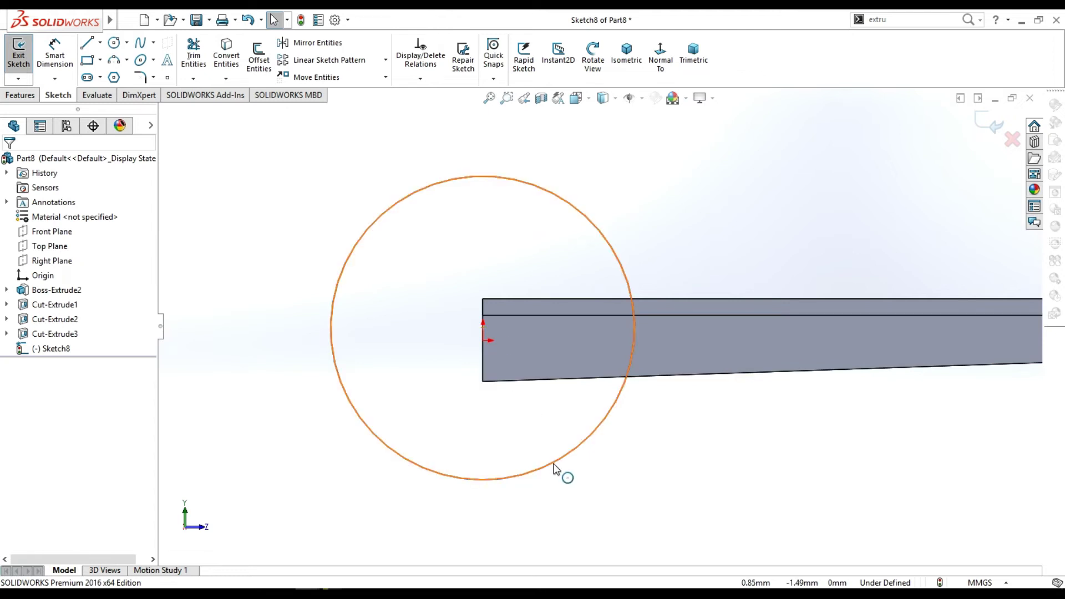
pyautogui.click(557, 461)
pyautogui.moveTo(483, 328); pyautogui.dragTo(487, 227)
pyautogui.scroll(-3, 491, 383)
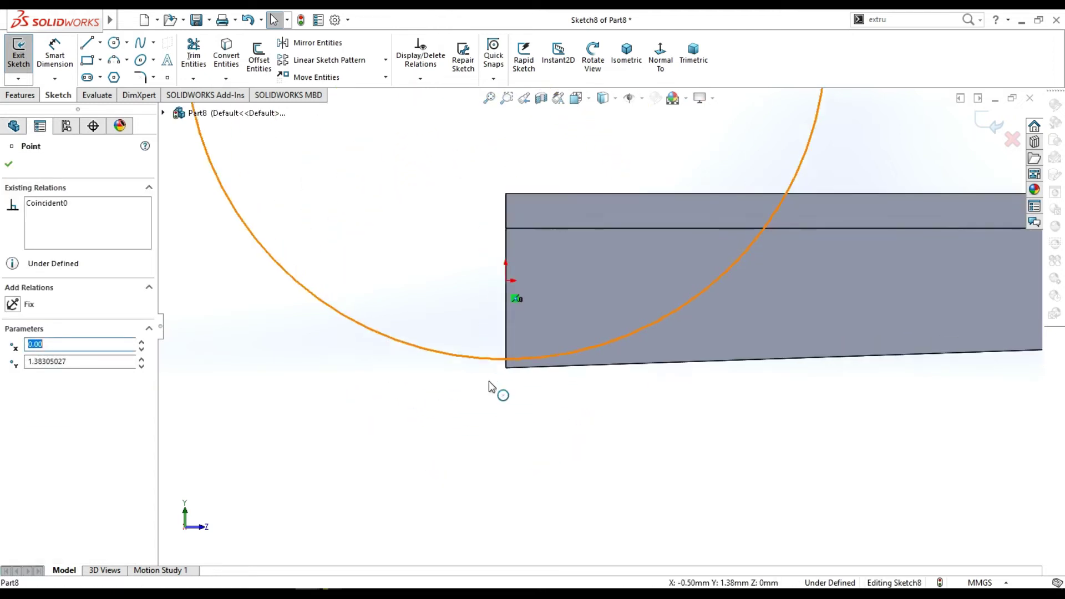
pyautogui.scroll(-3, 500, 364)
pyautogui.scroll(-2, 537, 376)
pyautogui.scroll(-2, 536, 373)
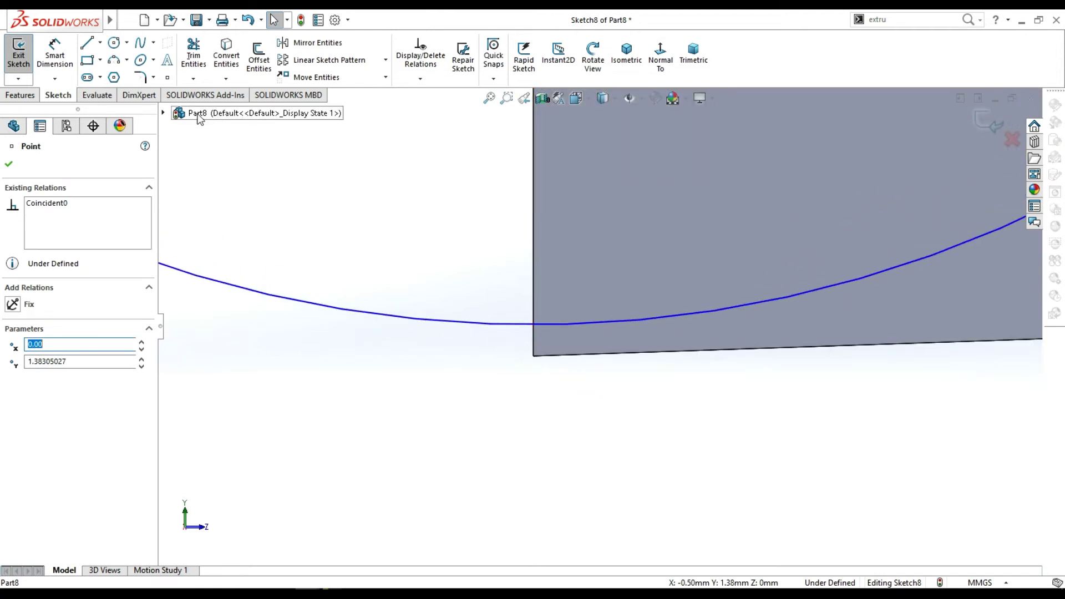
# Make the circle coincident with the leg's bottom corner vertex.
pyautogui.click(15, 168)
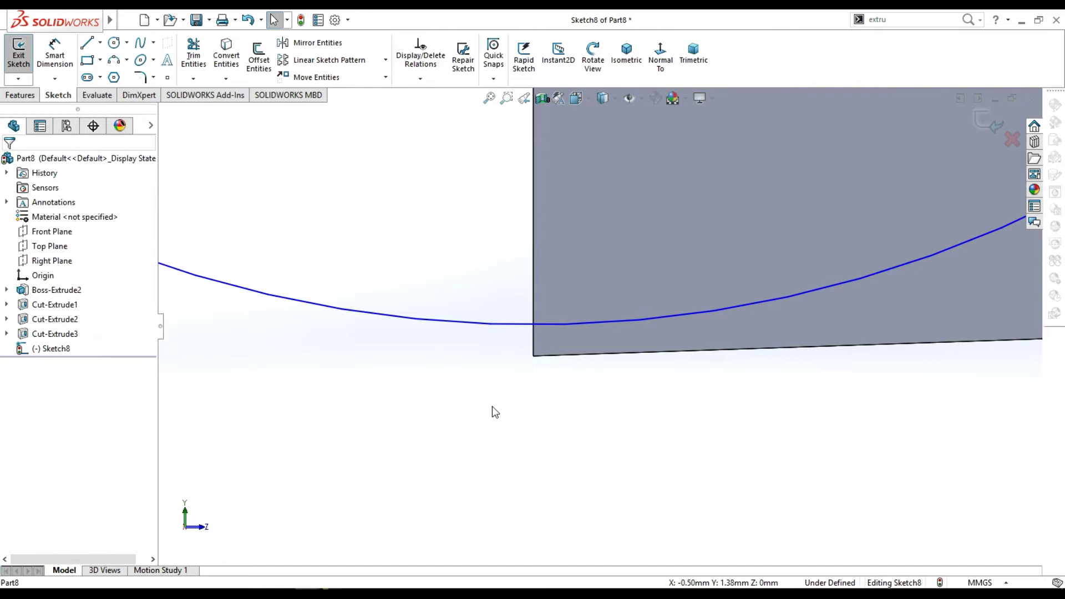
pyautogui.click(536, 329)
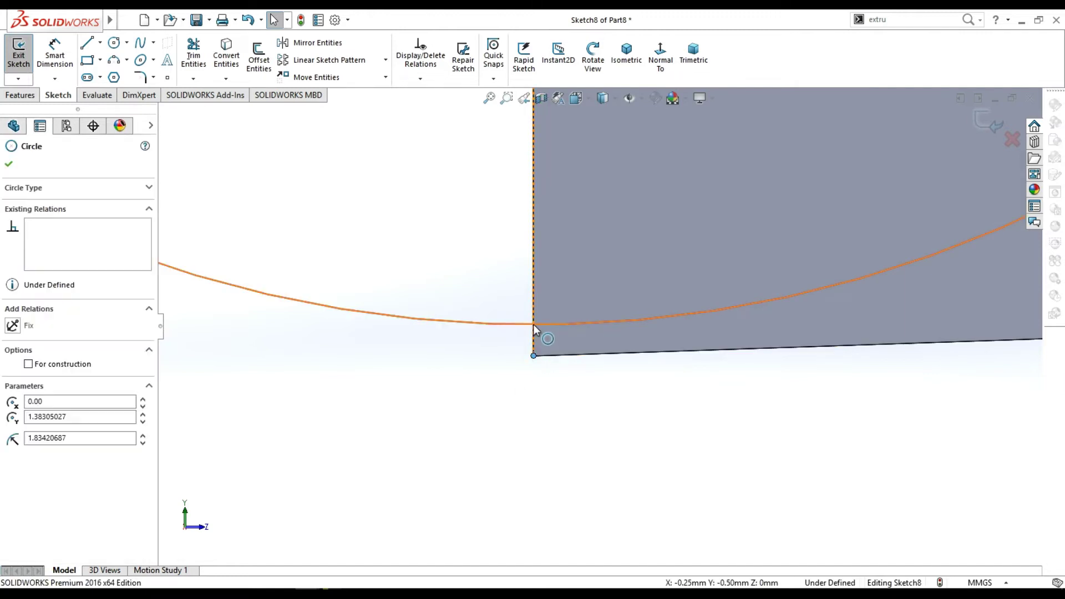
pyautogui.keyDown('ctrl'); pyautogui.click(534, 355); pyautogui.keyUp('ctrl')
pyautogui.click(587, 270)
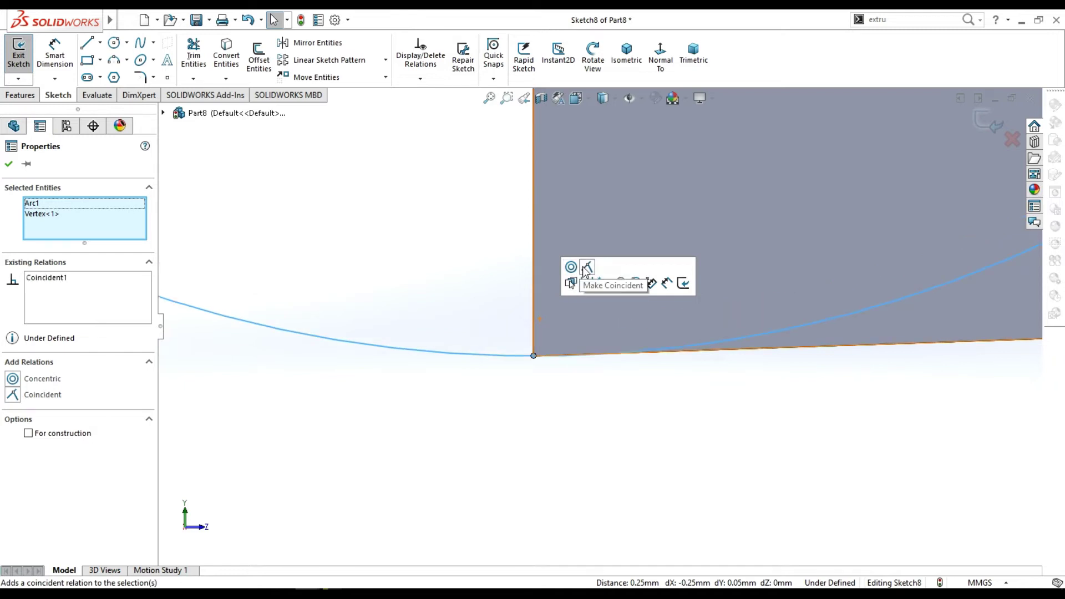
pyautogui.click(528, 432)
pyautogui.scroll(2, 729, 222)
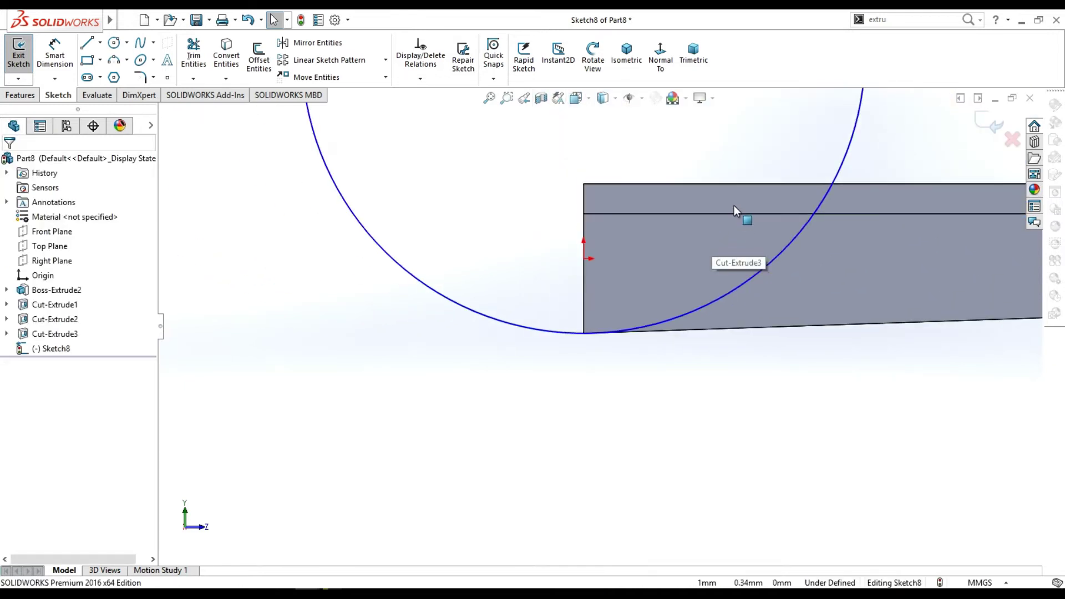
pyautogui.scroll(3, 732, 178)
pyautogui.scroll(-2, 730, 143)
pyautogui.scroll(2, 731, 143)
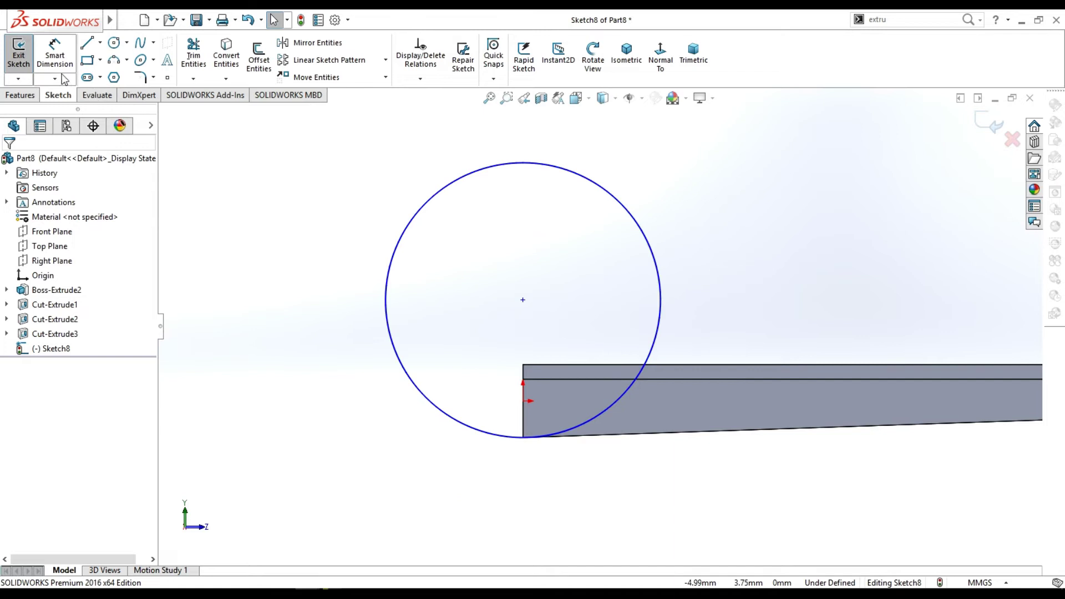
# Dimension the circle to a 3 mm diameter.
pyautogui.click(55, 56)
pyautogui.click(706, 288)
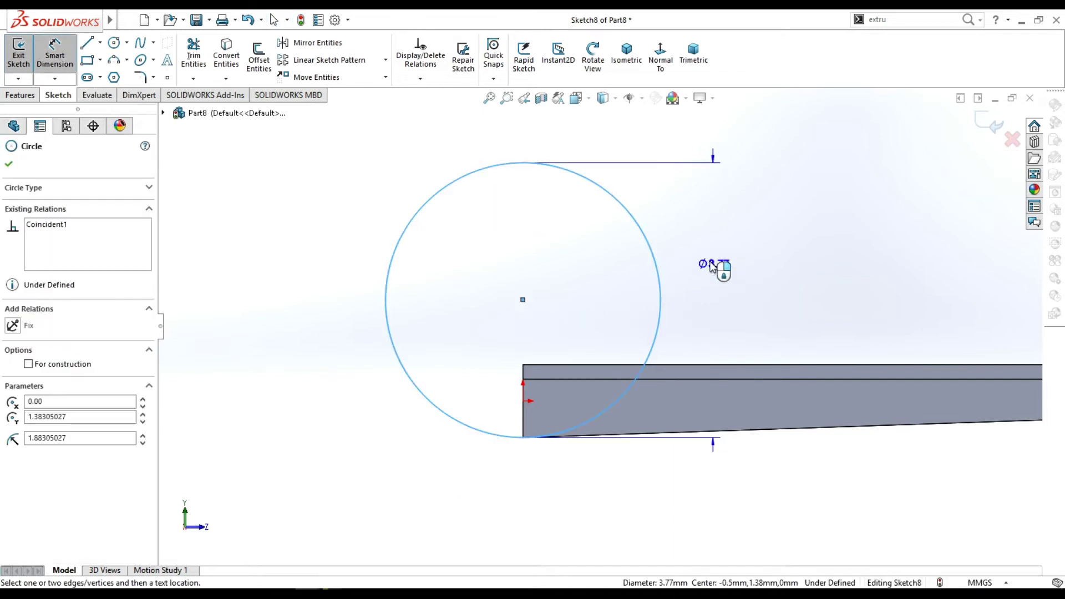
pyautogui.click(309, 324)
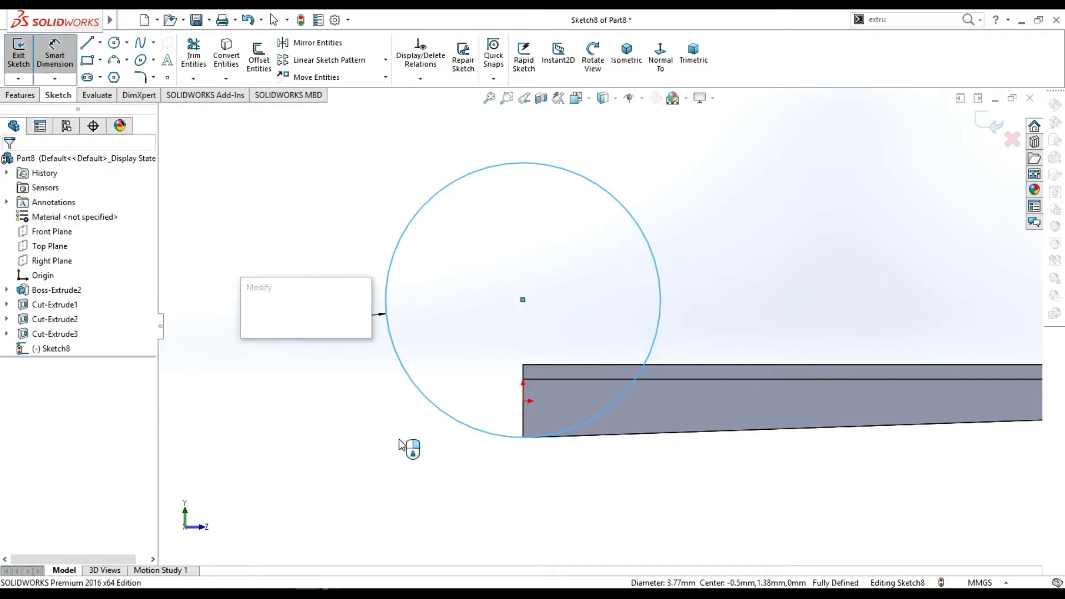
pyautogui.write('3')
pyautogui.press('Return')
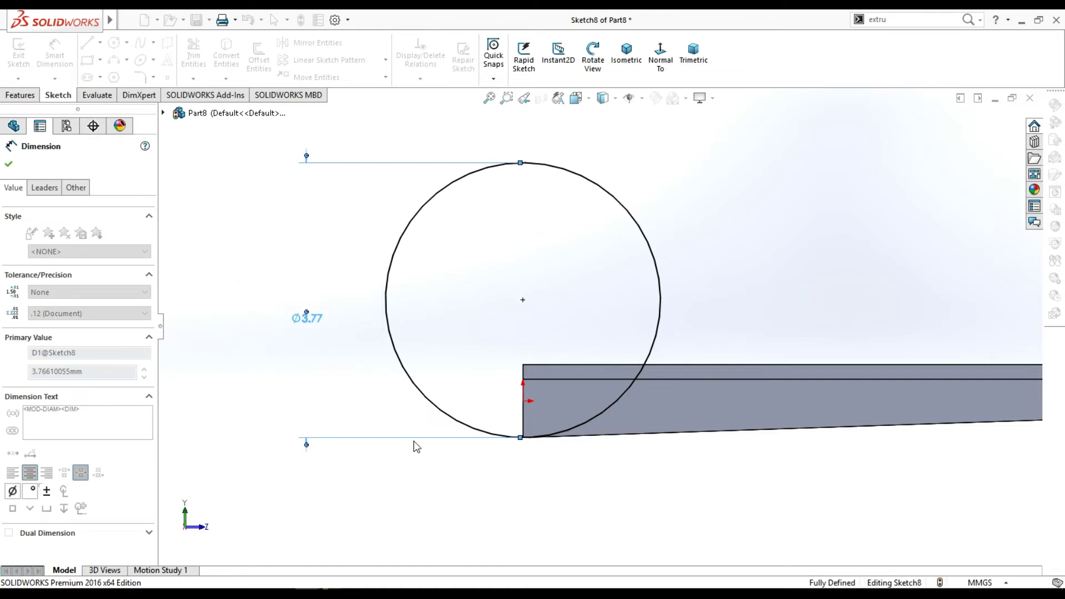
pyautogui.click(10, 164)
# Extrude-cut the circle Through All to curve the leg's tip.
pyautogui.click(20, 95)
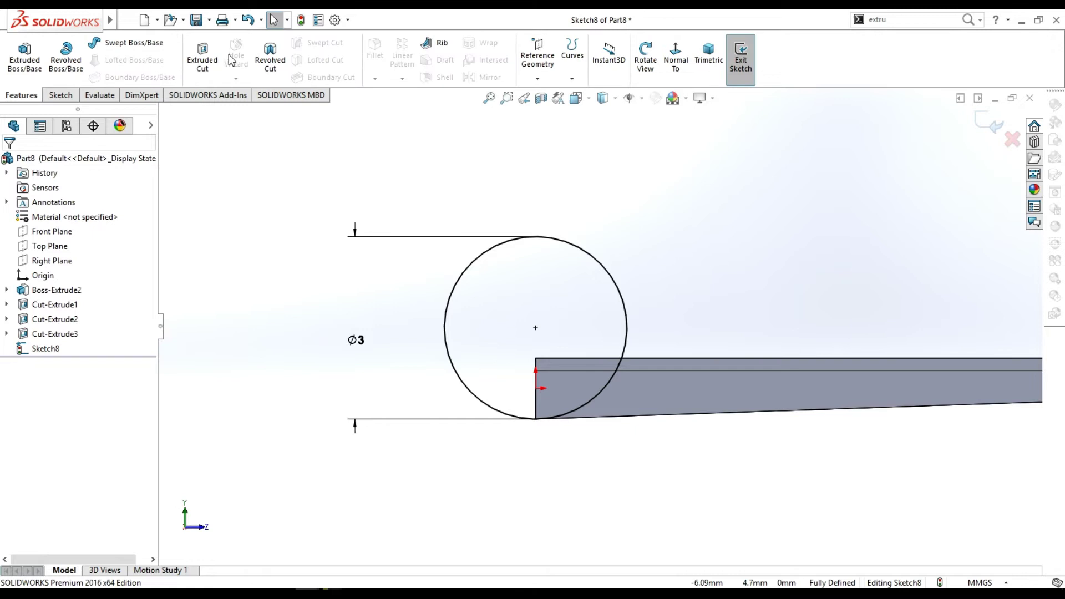
pyautogui.click(202, 56)
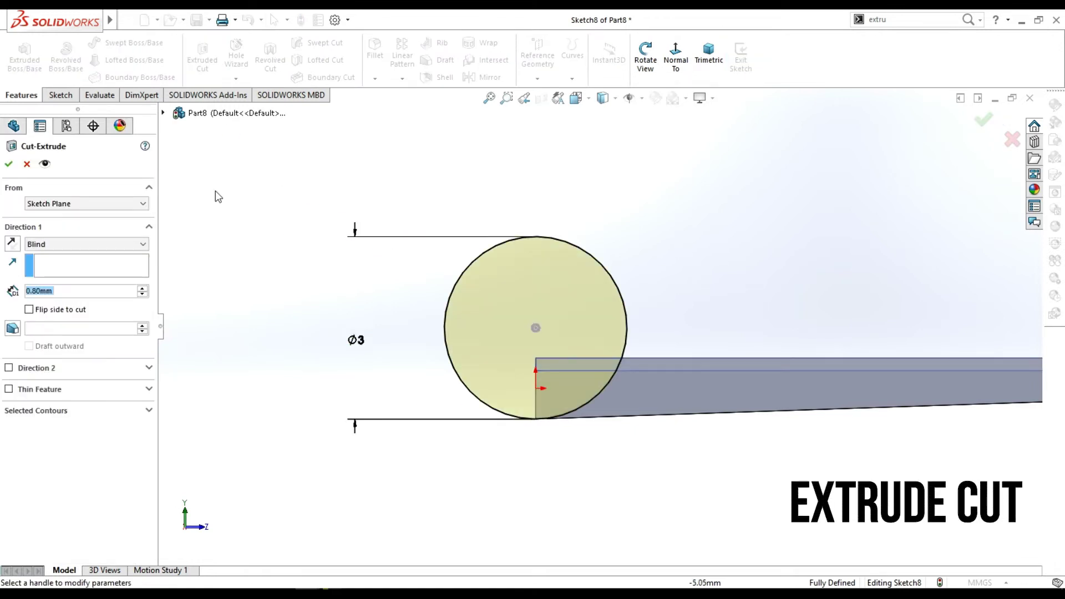
pyautogui.write('10.8')
pyautogui.press('Return')
pyautogui.click(133, 244)
pyautogui.click(50, 254)
pyautogui.click(8, 163)
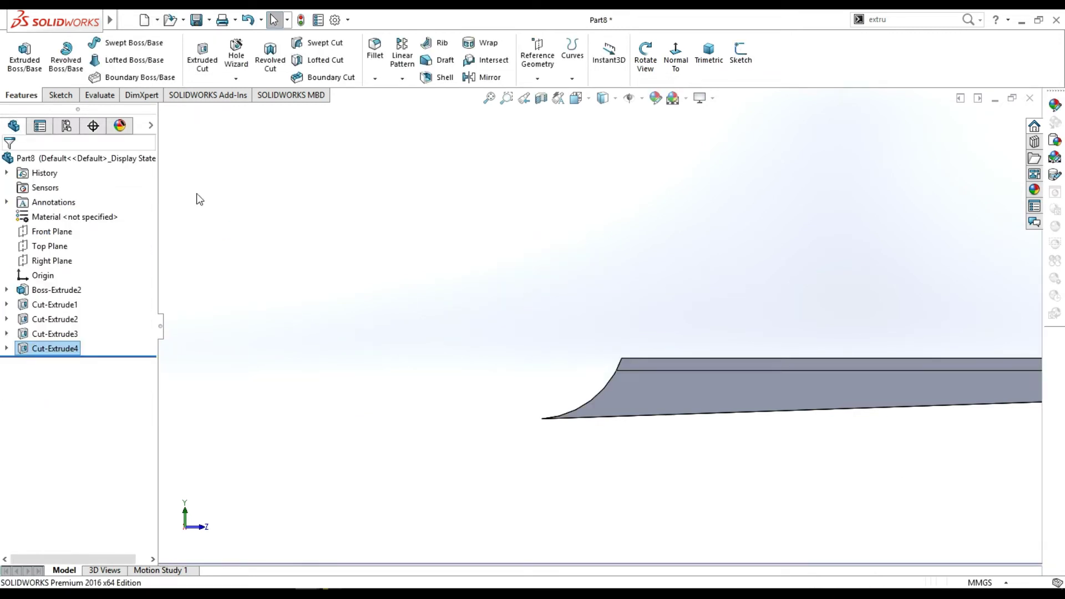
# Sketch a 1.50 radius circle above the origin on the leg's face.
pyautogui.rightClick(627, 393)
pyautogui.click(653, 232)
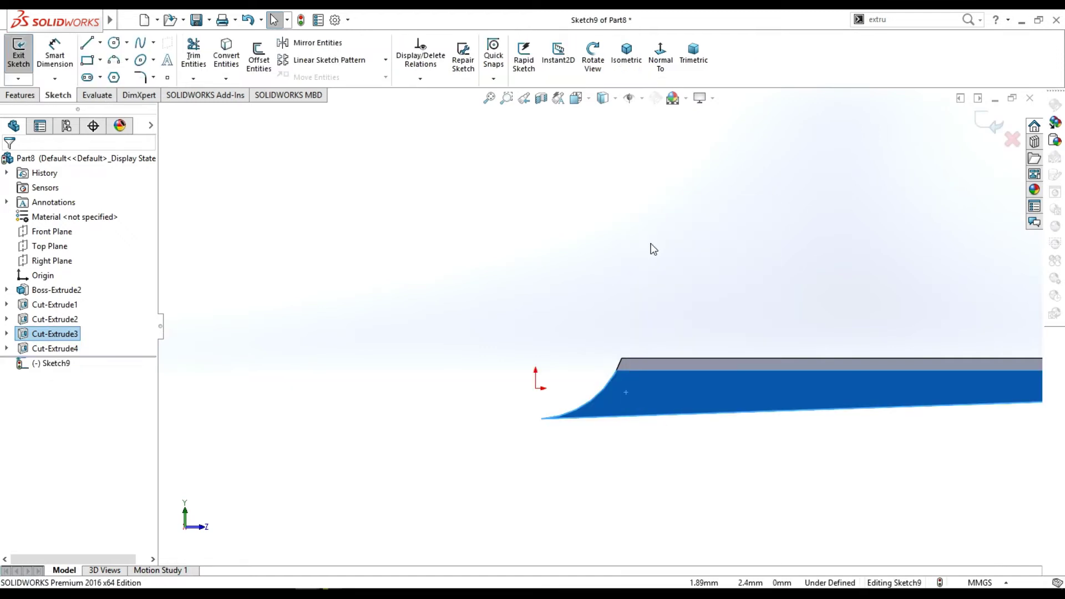
pyautogui.click(114, 44)
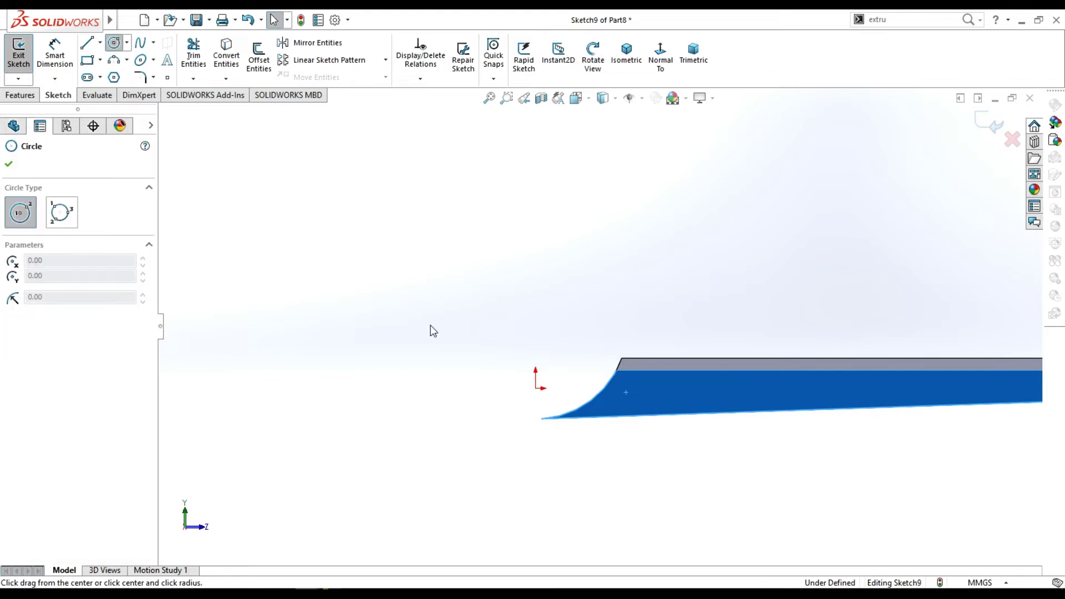
pyautogui.click(535, 328)
pyautogui.click(580, 415)
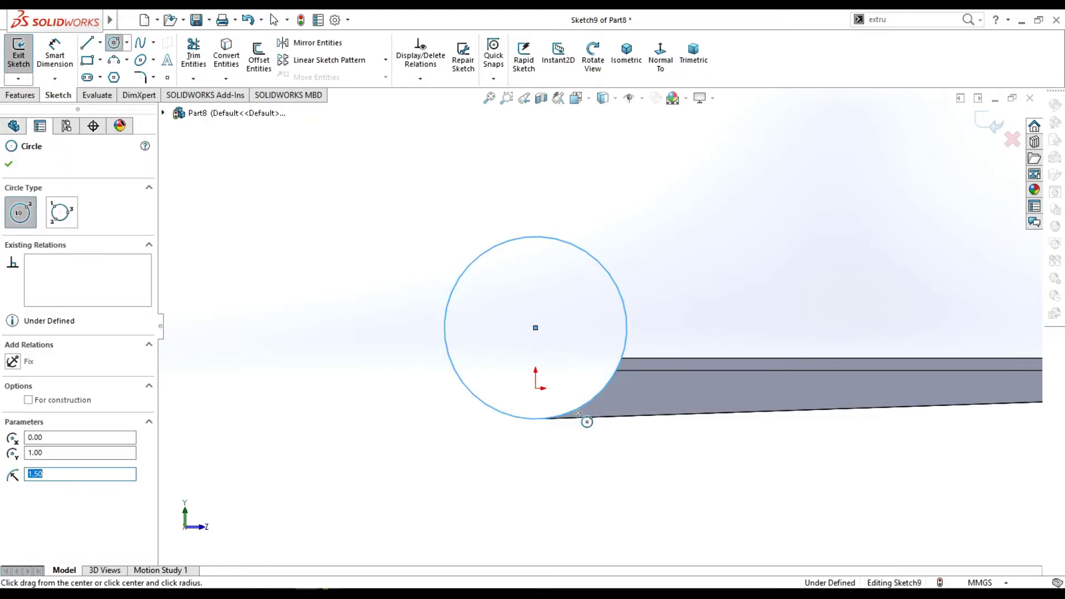
pyautogui.press('Escape')
pyautogui.press('Escape')
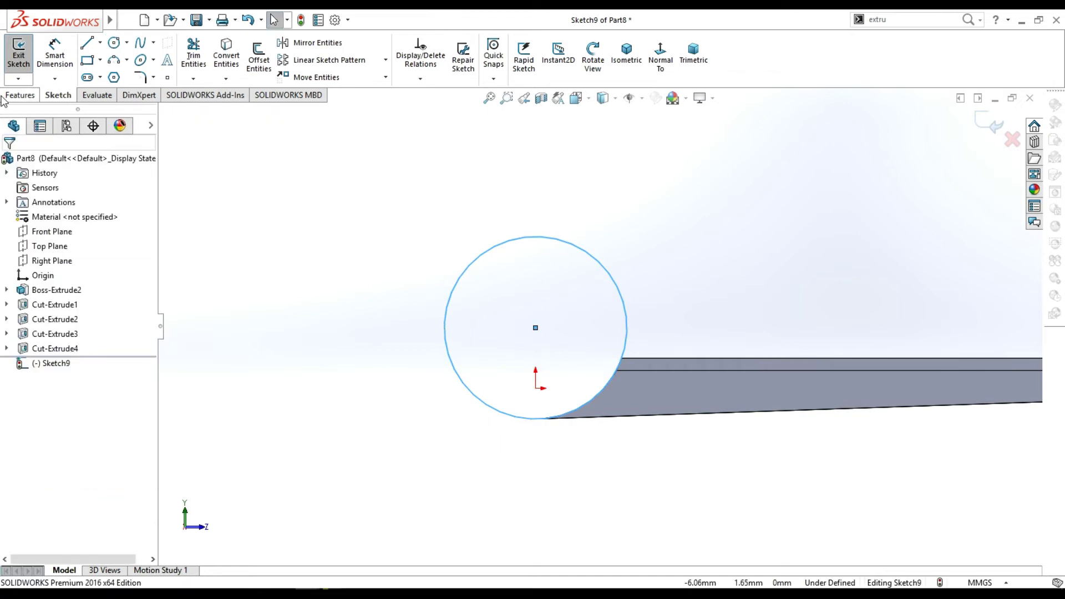
# Boss-extrude the circle Mid Plane to a 0.5 mm depth.
pyautogui.click(13, 95)
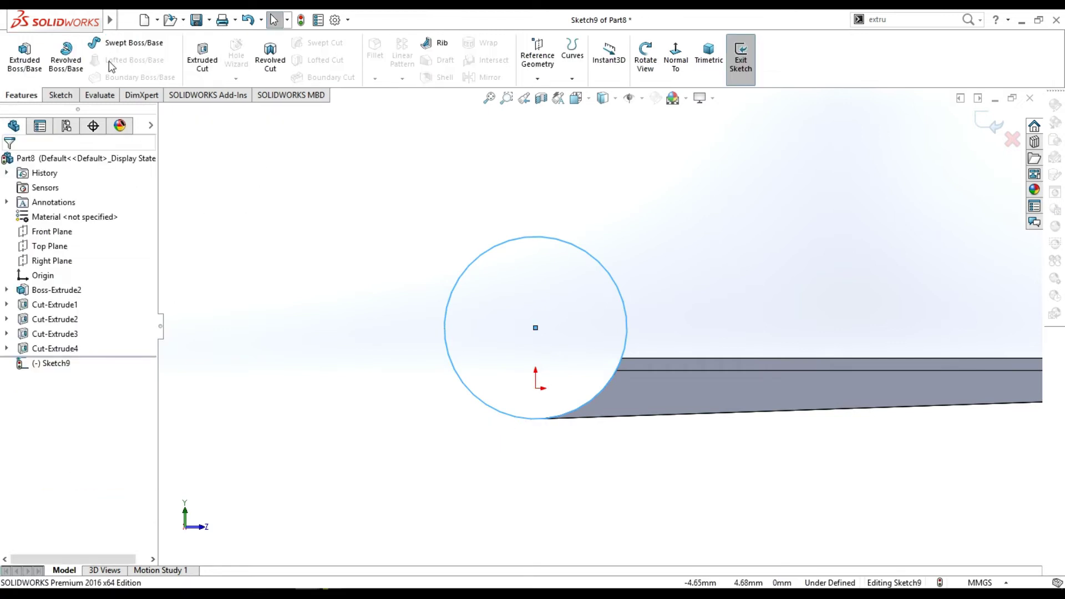
pyautogui.click(24, 56)
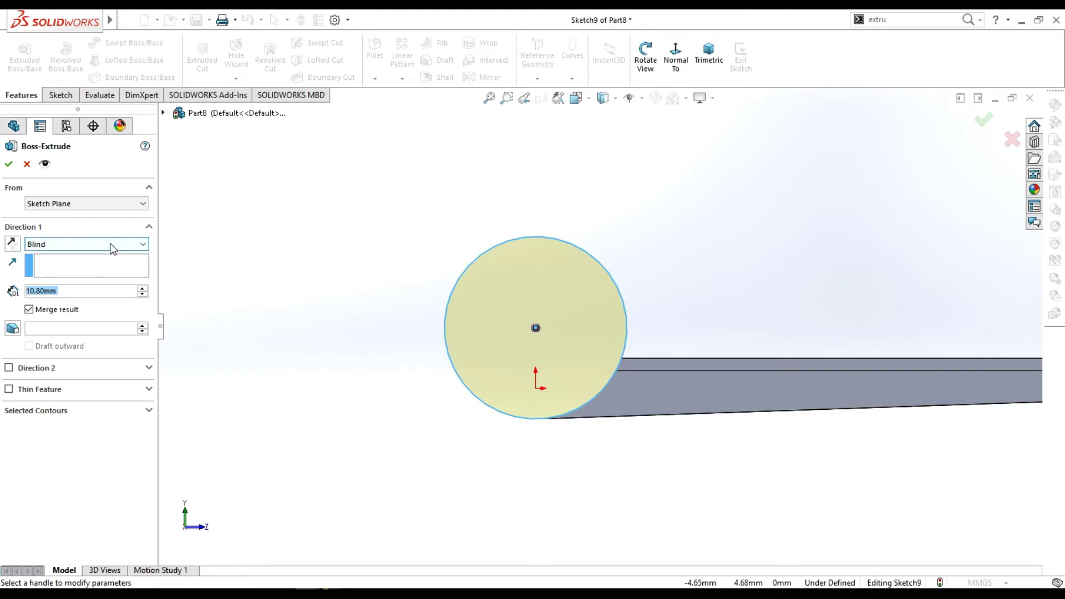
pyautogui.click(109, 243)
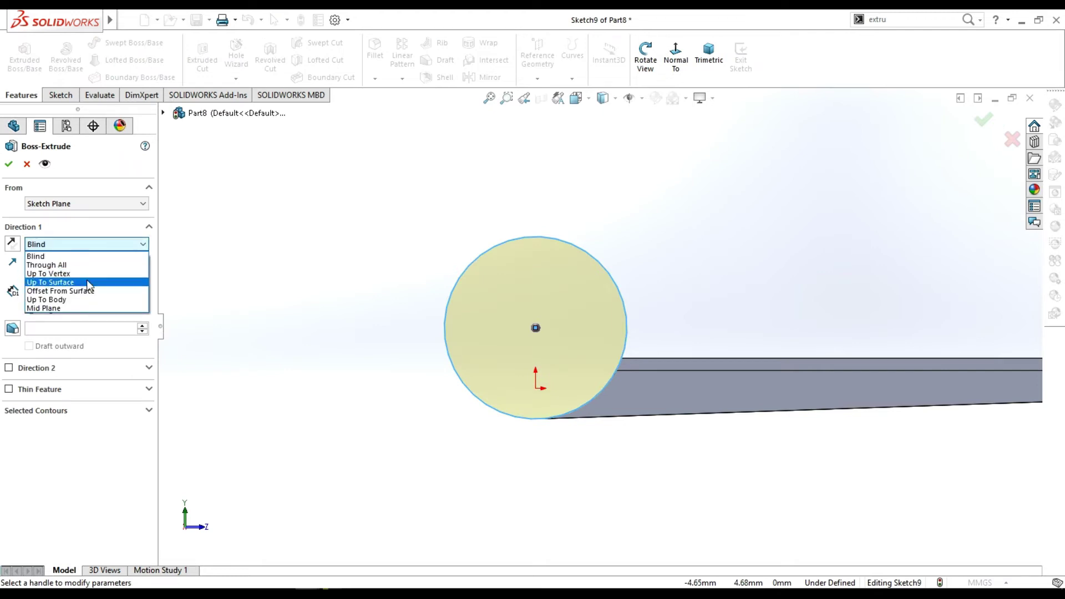
pyautogui.click(76, 307)
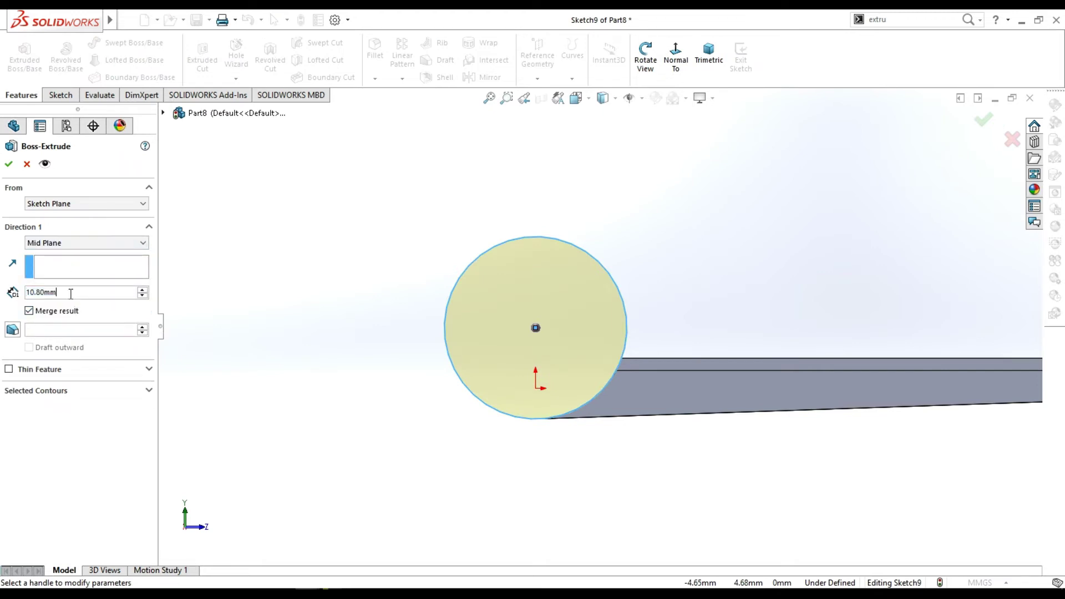
pyautogui.write('0.')
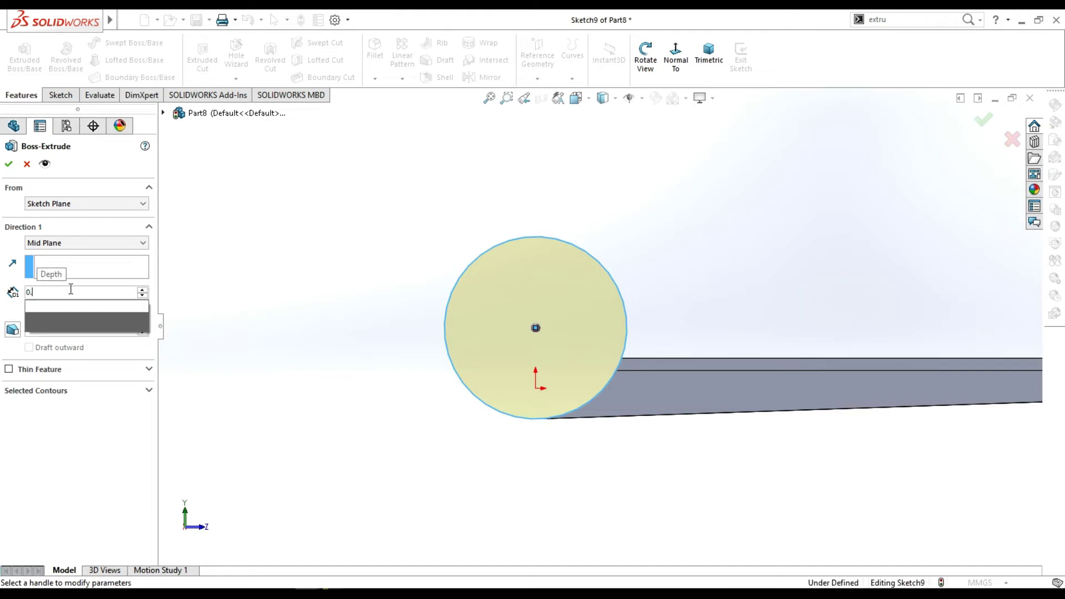
pyautogui.press('BackSpace')
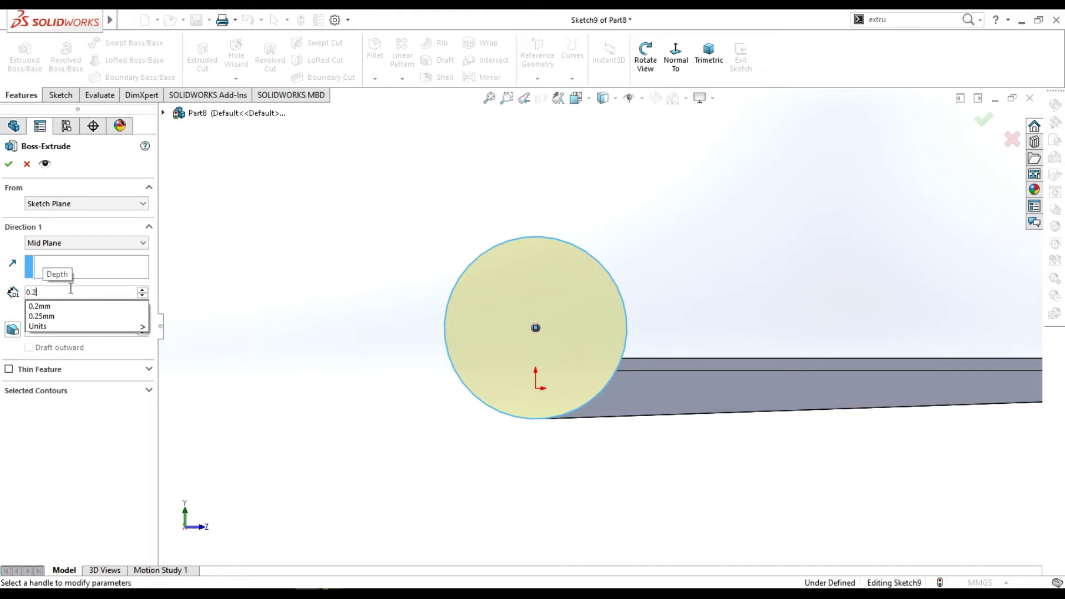
pyautogui.press('BackSpace')
pyautogui.write('0.5')
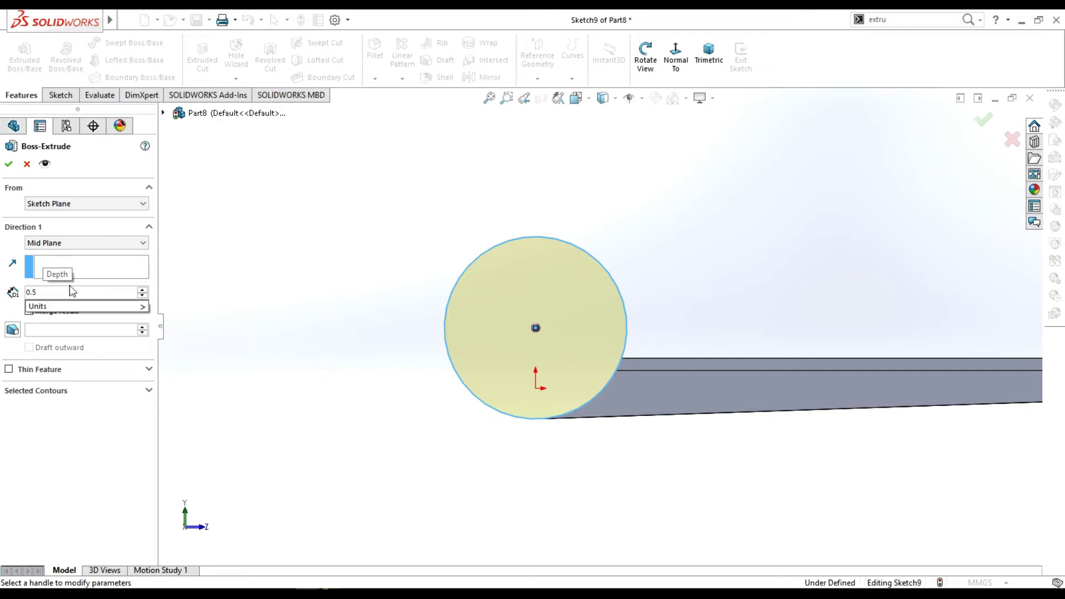
pyautogui.press('Return')
pyautogui.click(8, 164)
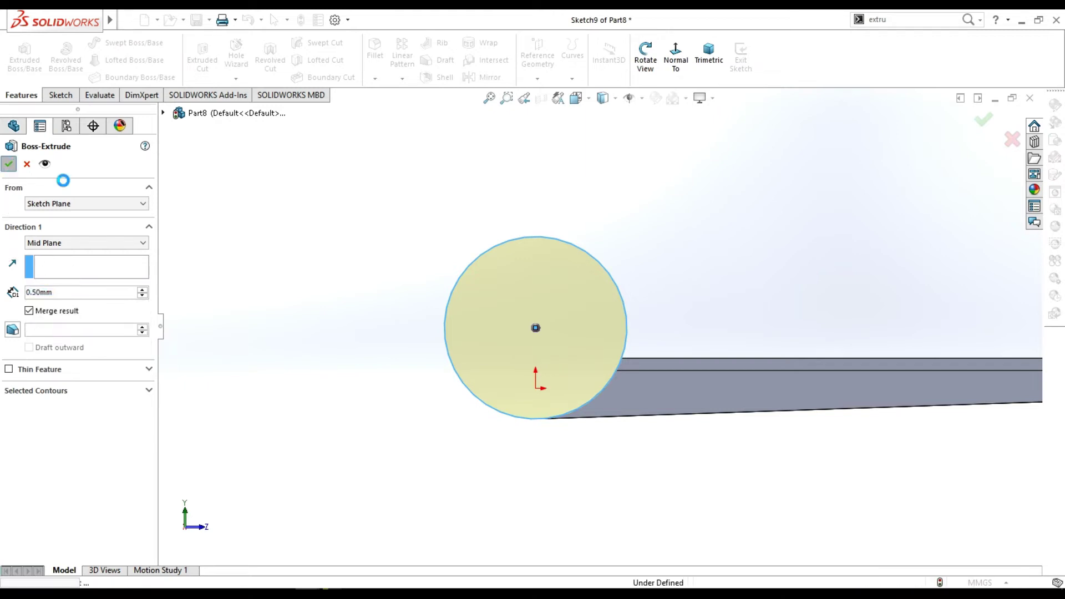
# Start a fillet on the bar's lower groove edge.
pyautogui.click(647, 72)
pyautogui.moveTo(721, 240)
pyautogui.mouseDown()
pyautogui.moveTo(751, 269)
pyautogui.moveTo(778, 209)
pyautogui.moveTo(777, 237)
pyautogui.moveTo(777, 166)
pyautogui.moveTo(810, 252)
pyautogui.moveTo(785, 200)
pyautogui.moveTo(818, 192)
pyautogui.moveTo(839, 309)
pyautogui.moveTo(1064, 411)
pyautogui.mouseUp()
pyautogui.moveTo(985, 418)
pyautogui.mouseDown()
pyautogui.moveTo(849, 398)
pyautogui.moveTo(734, 227)
pyautogui.mouseUp()
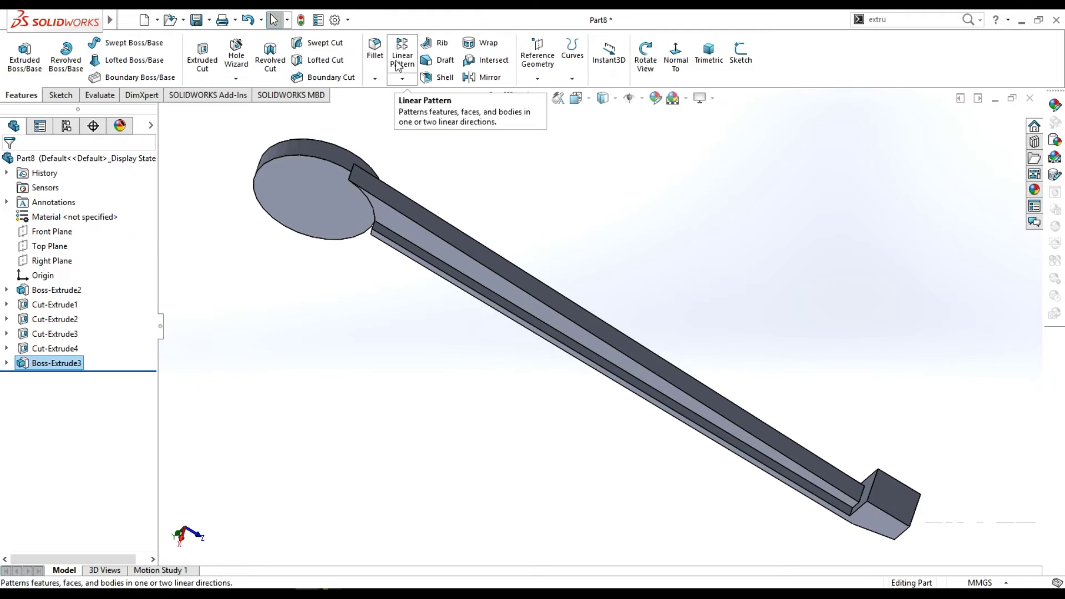
pyautogui.click(379, 78)
pyautogui.click(394, 94)
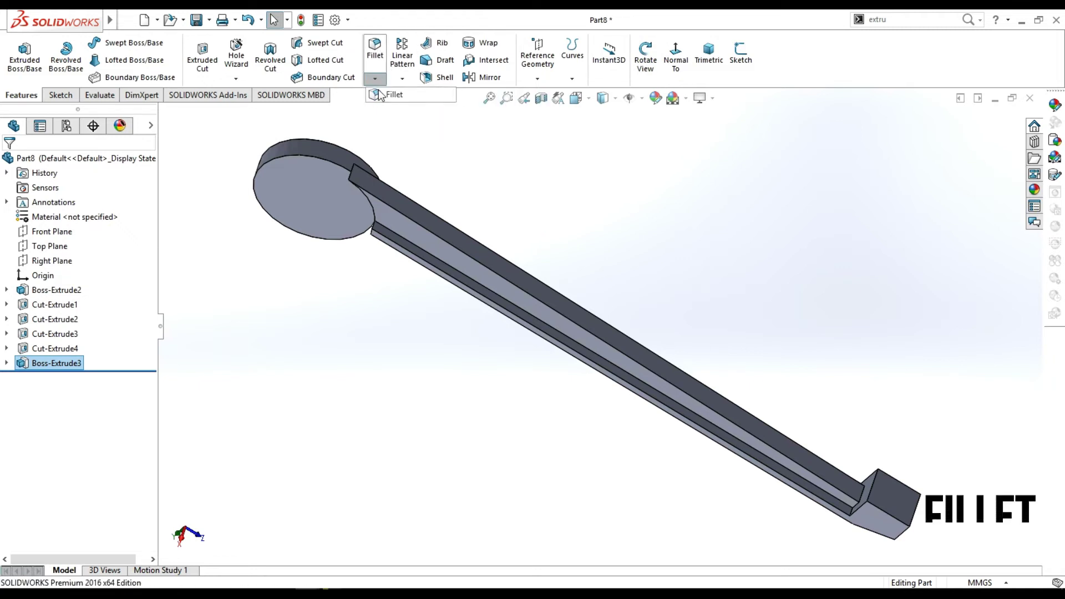
pyautogui.click(430, 255)
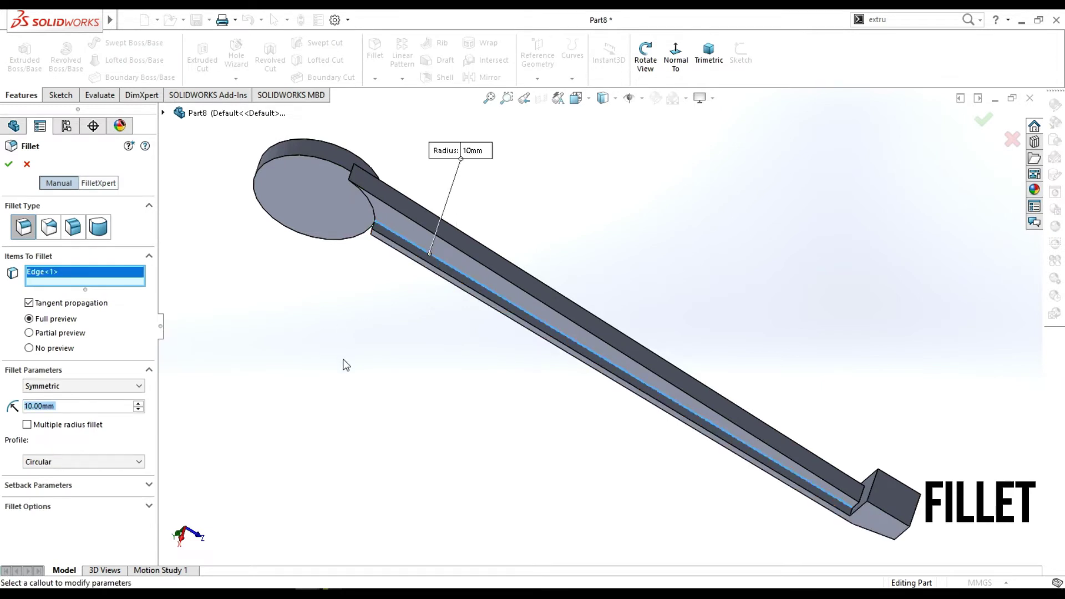
# Add a second groove edge and apply the fillet at 0.1 mm radius.
pyautogui.click(646, 56)
pyautogui.moveTo(722, 229)
pyautogui.mouseDown()
pyautogui.moveTo(670, 309)
pyautogui.moveTo(635, 276)
pyautogui.mouseUp()
pyautogui.click(643, 58)
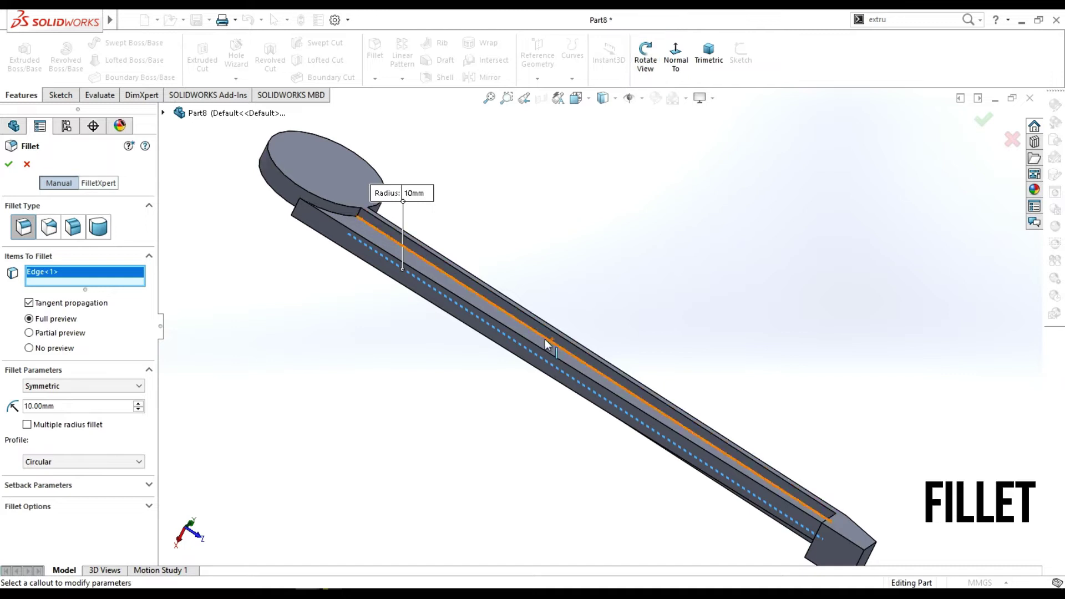
pyautogui.scroll(-2, 547, 349)
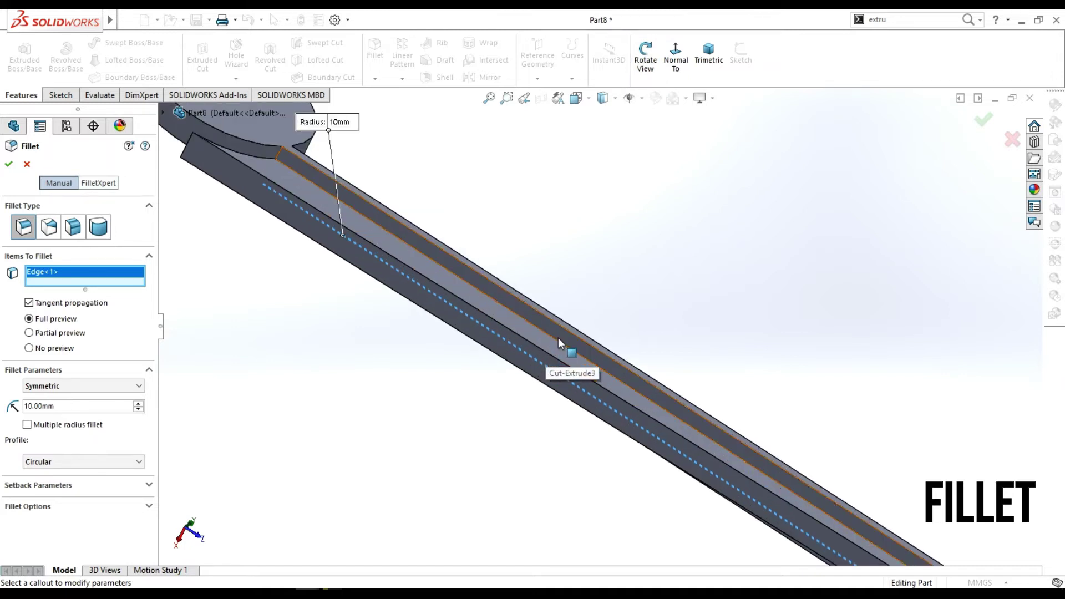
pyautogui.click(556, 340)
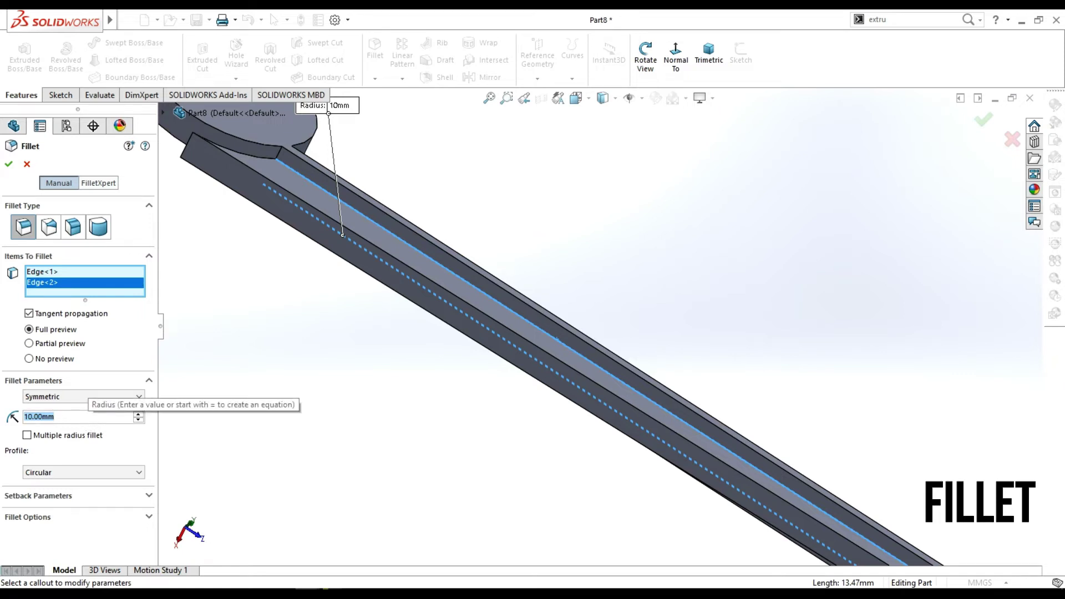
pyautogui.write('0.2')
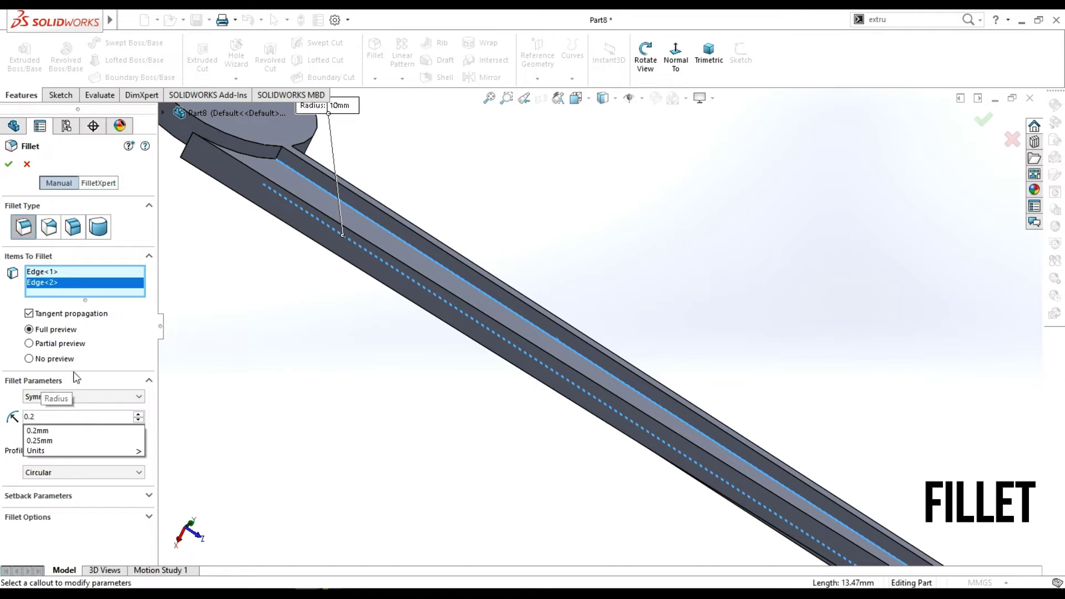
pyautogui.press('Return')
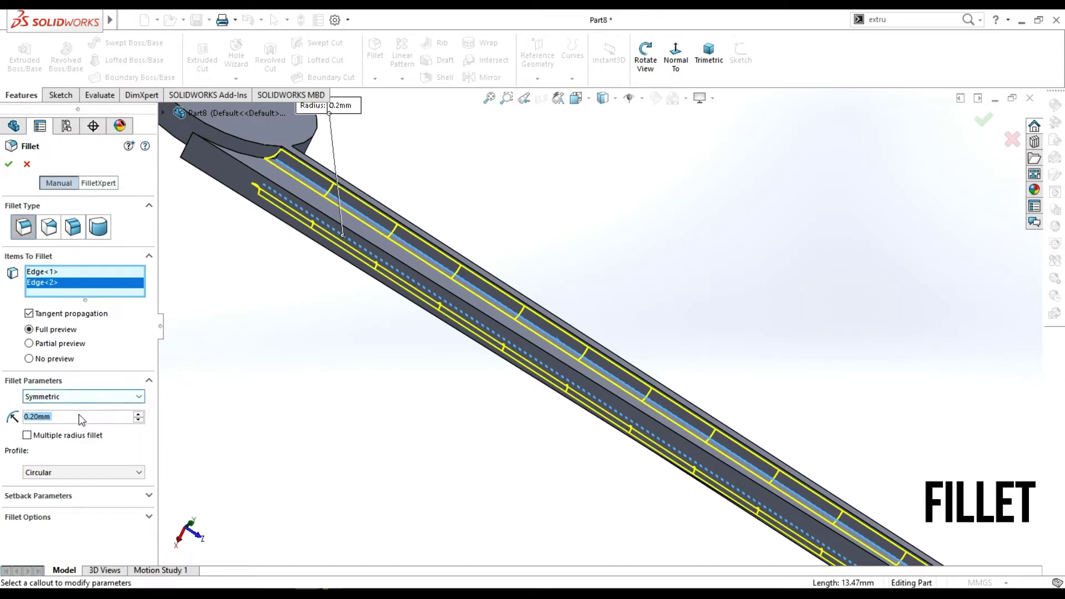
pyautogui.write('0.')
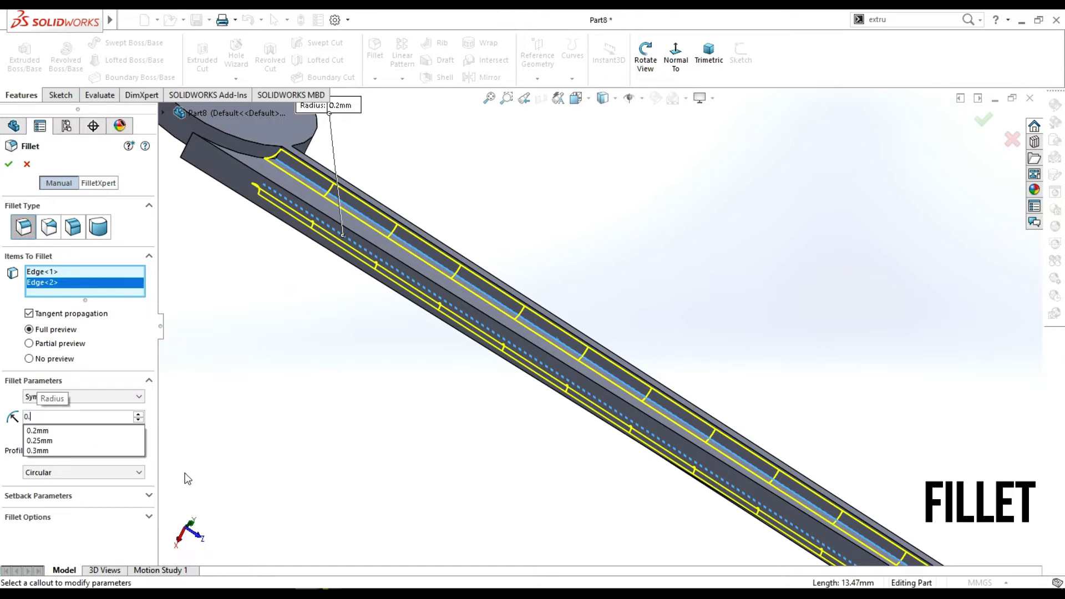
pyautogui.write('1')
pyautogui.press('Return')
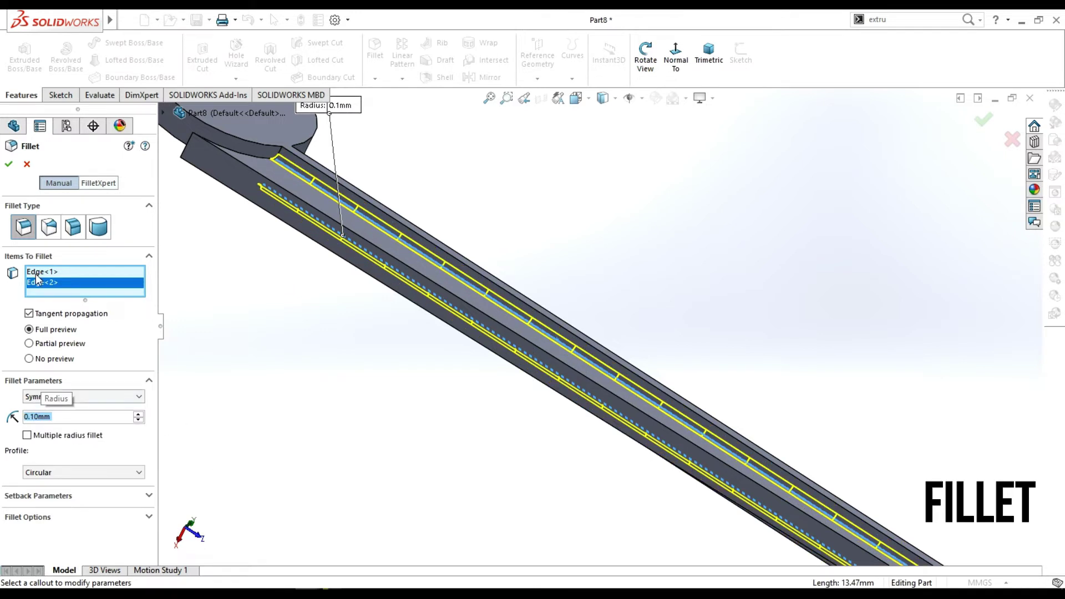
pyautogui.click(9, 165)
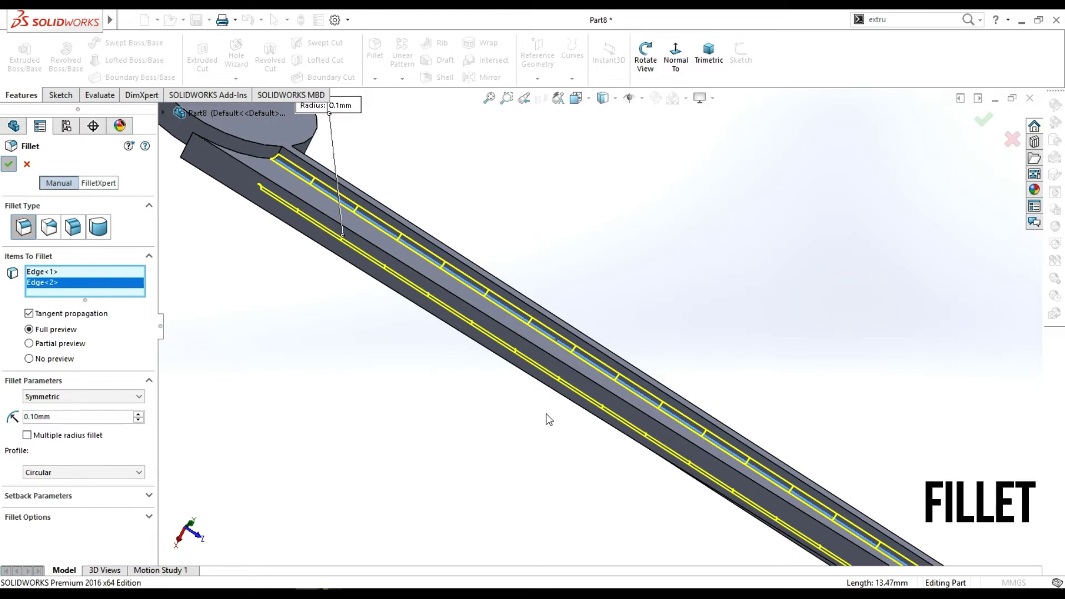
# Fillet two long handle edges at 0.1 mm as a second fillet.
pyautogui.scroll(3, 631, 442)
pyautogui.scroll(1, 721, 471)
pyautogui.scroll(-1, 765, 487)
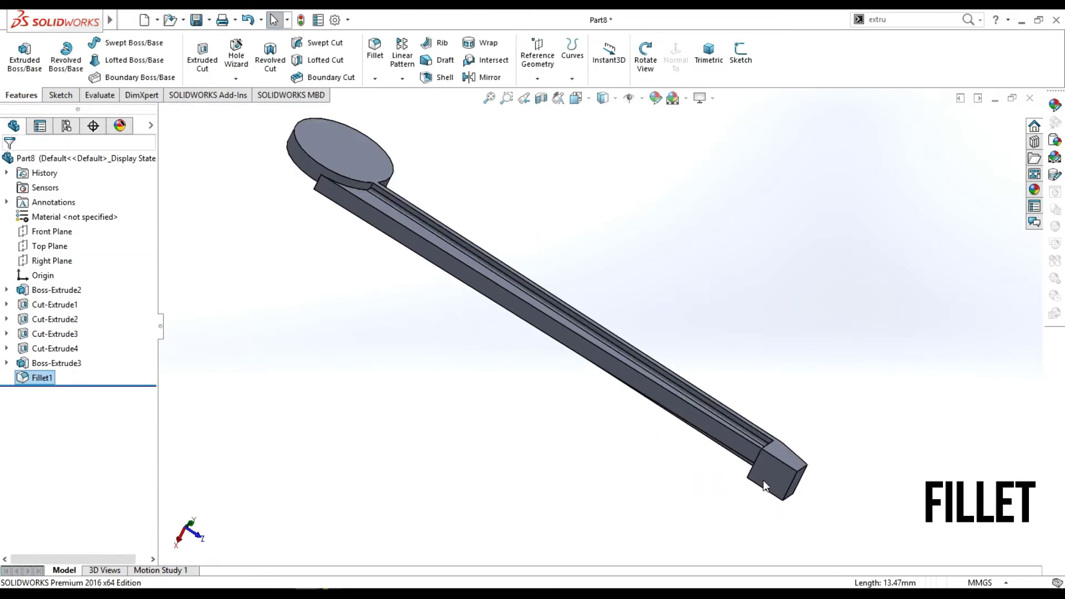
pyautogui.click(708, 415)
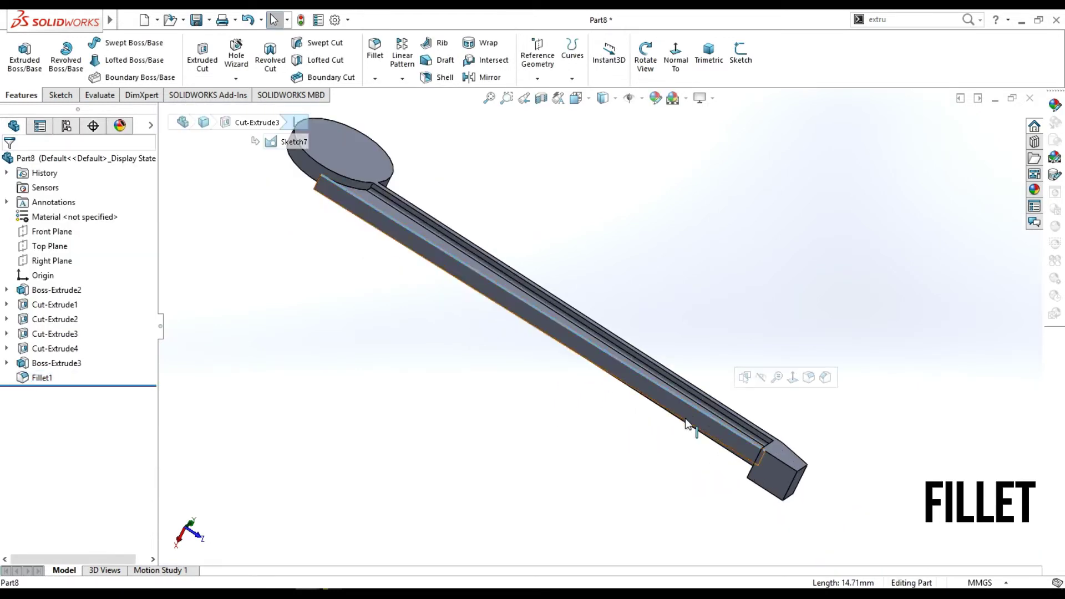
pyautogui.click(375, 50)
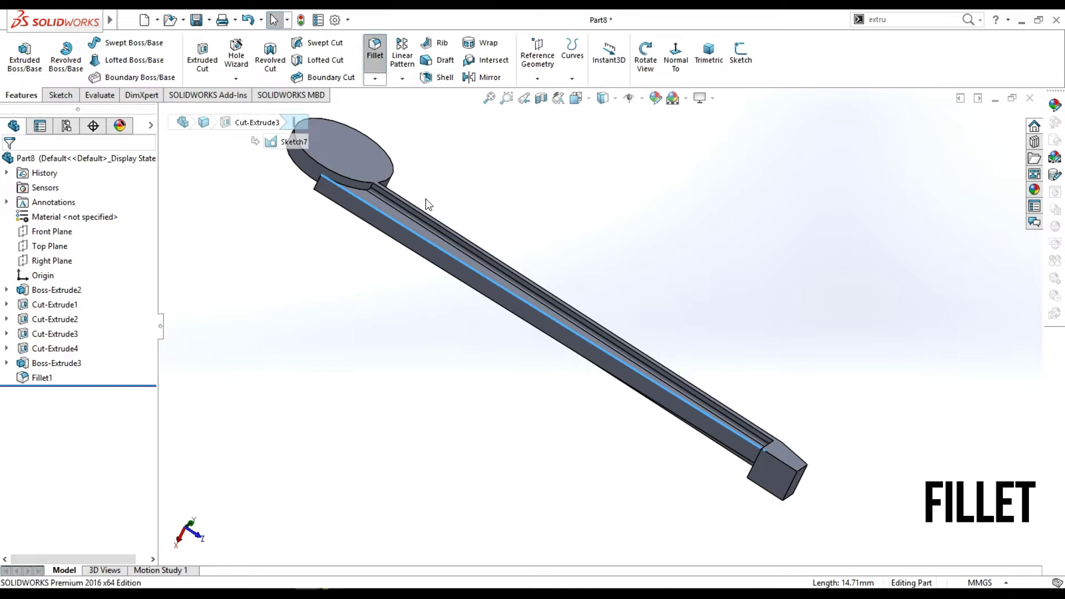
pyautogui.click(473, 294)
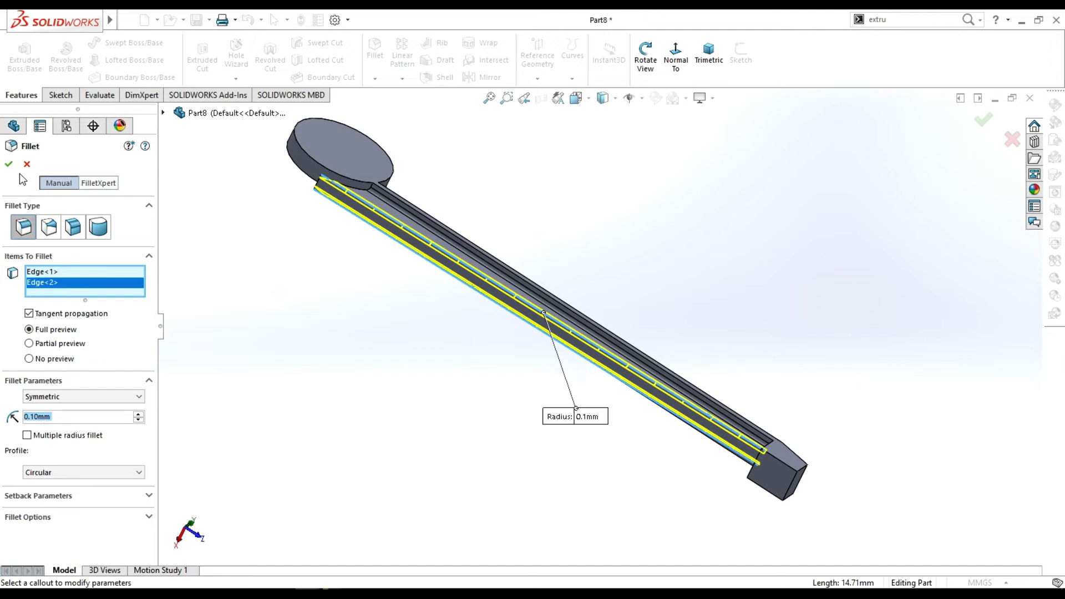
pyautogui.press('Return')
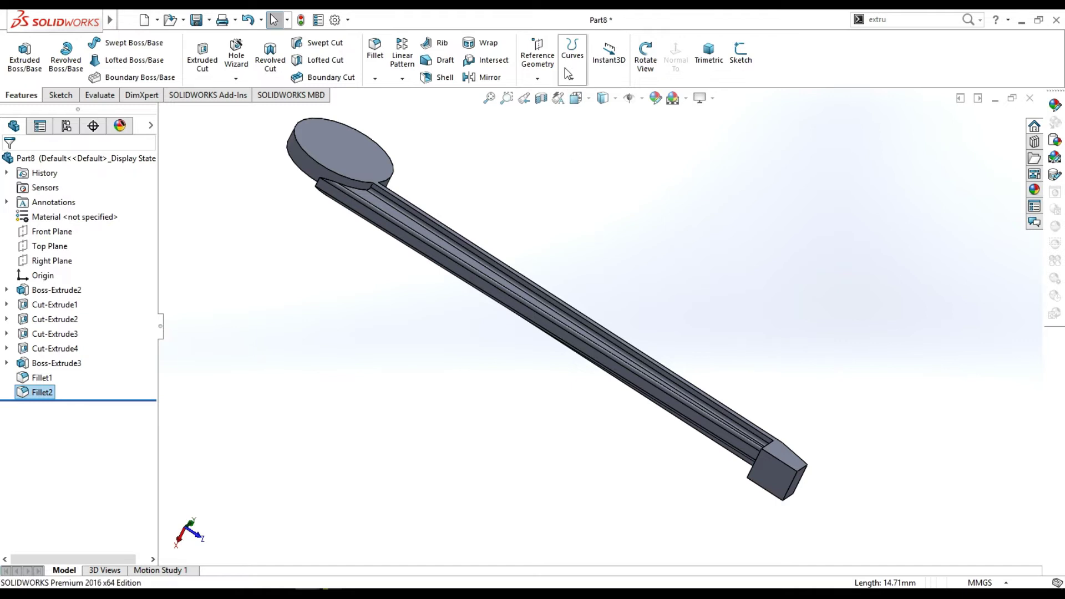
# Sketch a small circle at the centre of the end disc face.
pyautogui.rightClick(348, 154)
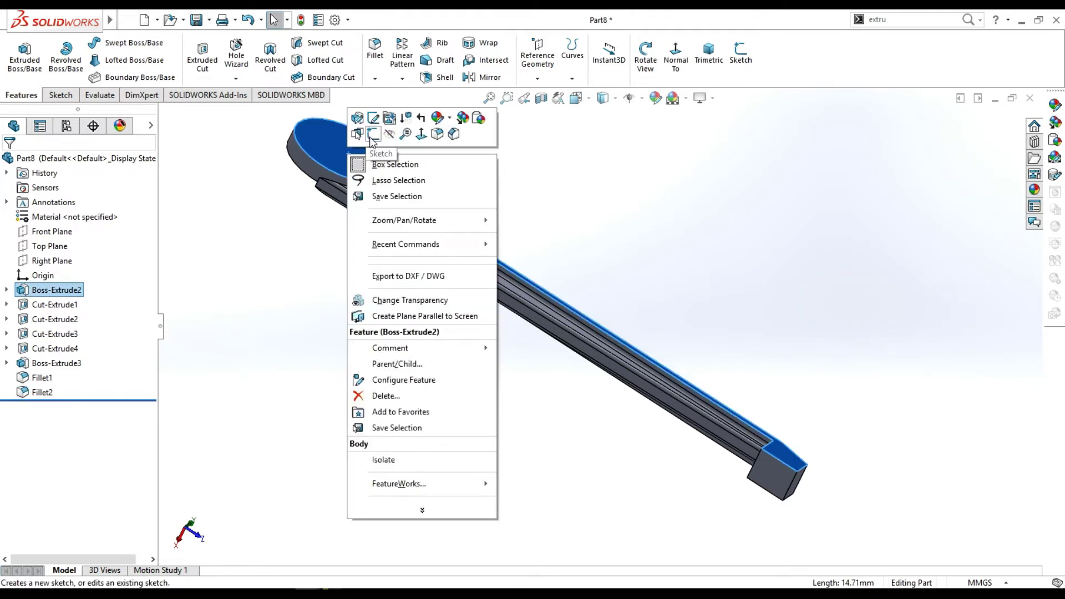
pyautogui.click(373, 135)
pyautogui.click(659, 65)
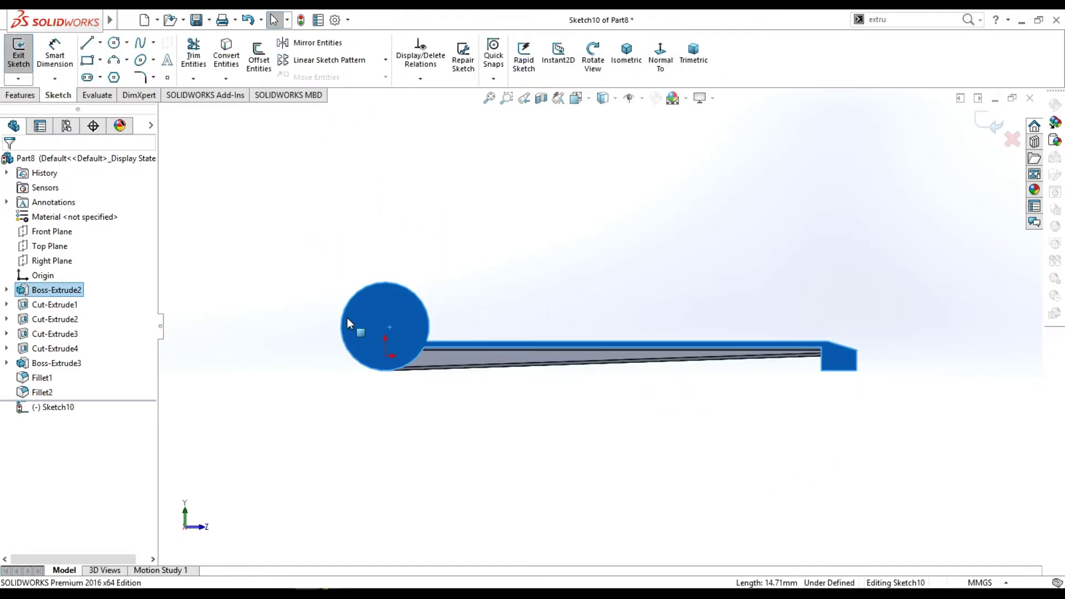
pyautogui.click(114, 42)
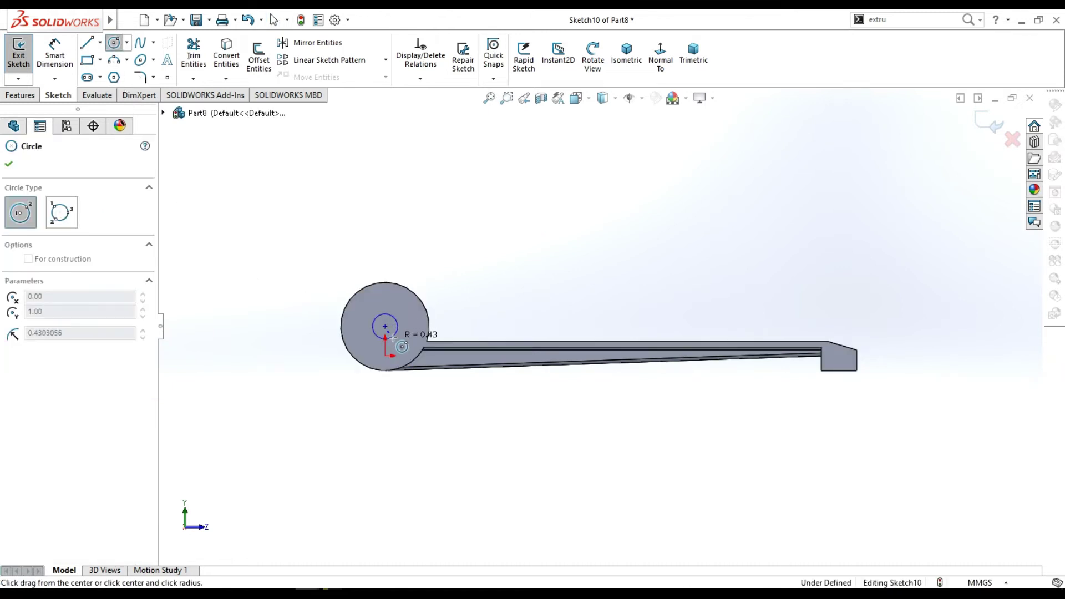
pyautogui.moveTo(385, 326); pyautogui.dragTo(401, 334)
pyautogui.press('Escape')
# Dimension the small circle at 0.30 mm diameter.
pyautogui.click(55, 56)
pyautogui.click(386, 332)
pyautogui.click(284, 332)
pyautogui.write('0')
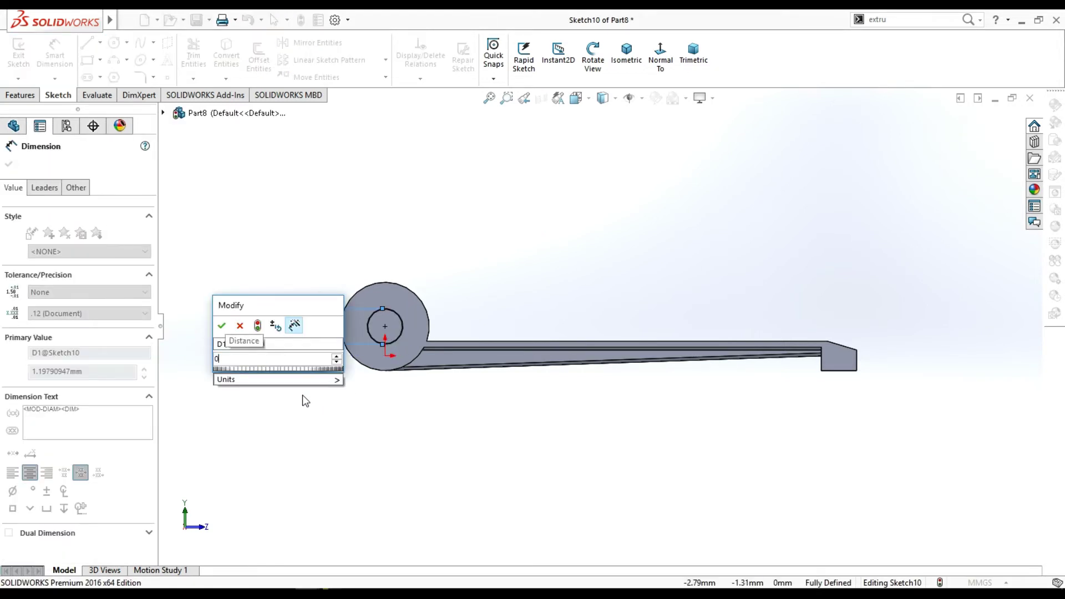
pyautogui.write('.30')
pyautogui.press('Return')
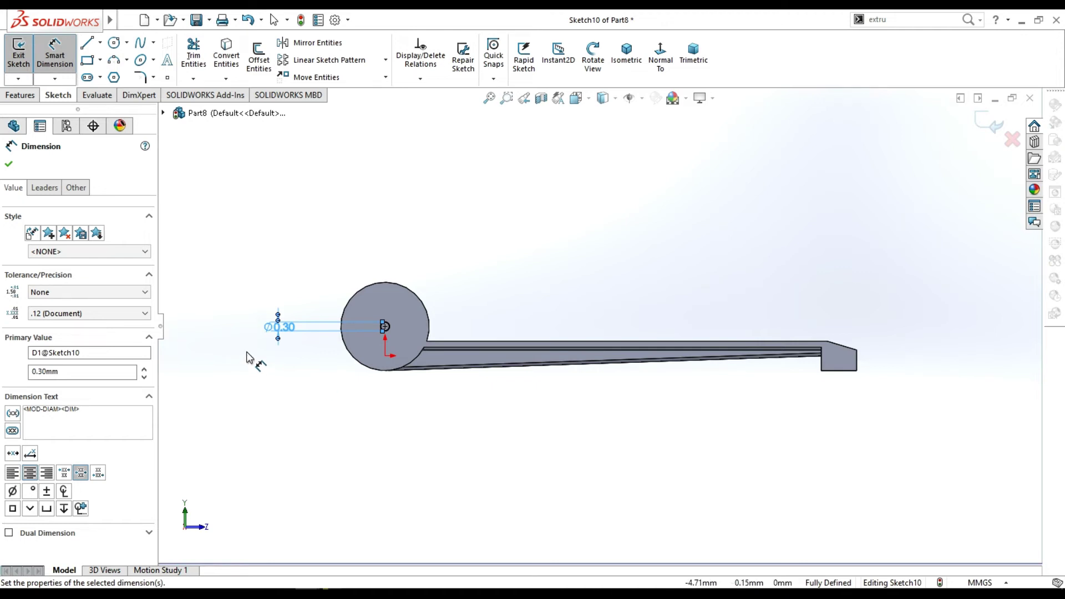
pyautogui.scroll(-2, 343, 326)
pyautogui.scroll(-1, 343, 326)
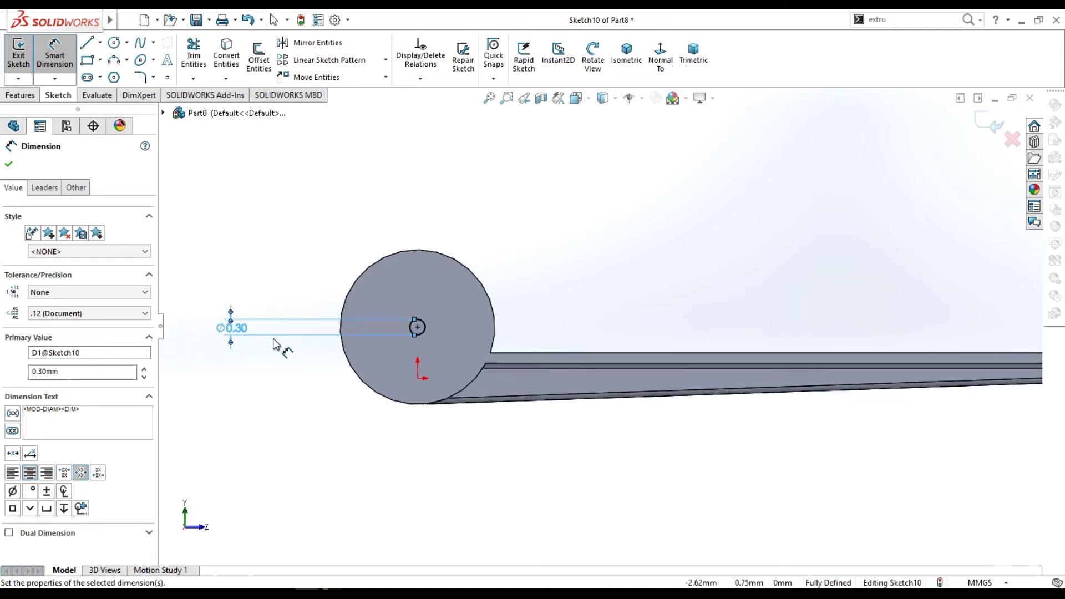
pyautogui.click(8, 163)
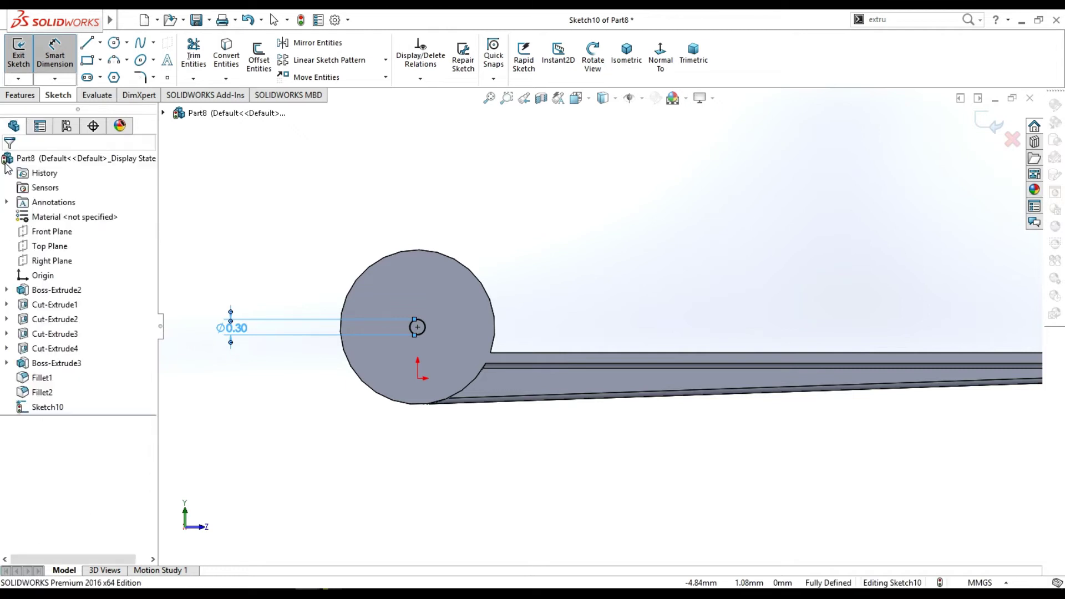
pyautogui.press('Escape')
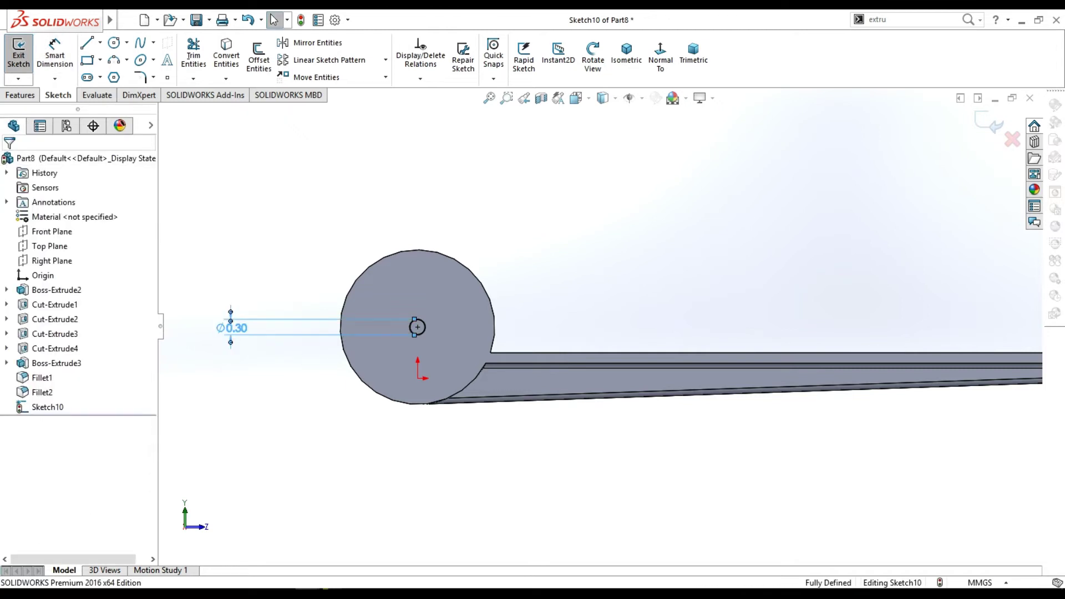
# Change the circle's diameter dimension to 0.80 mm.
pyautogui.click(237, 328)
pyautogui.doubleClick(239, 329)
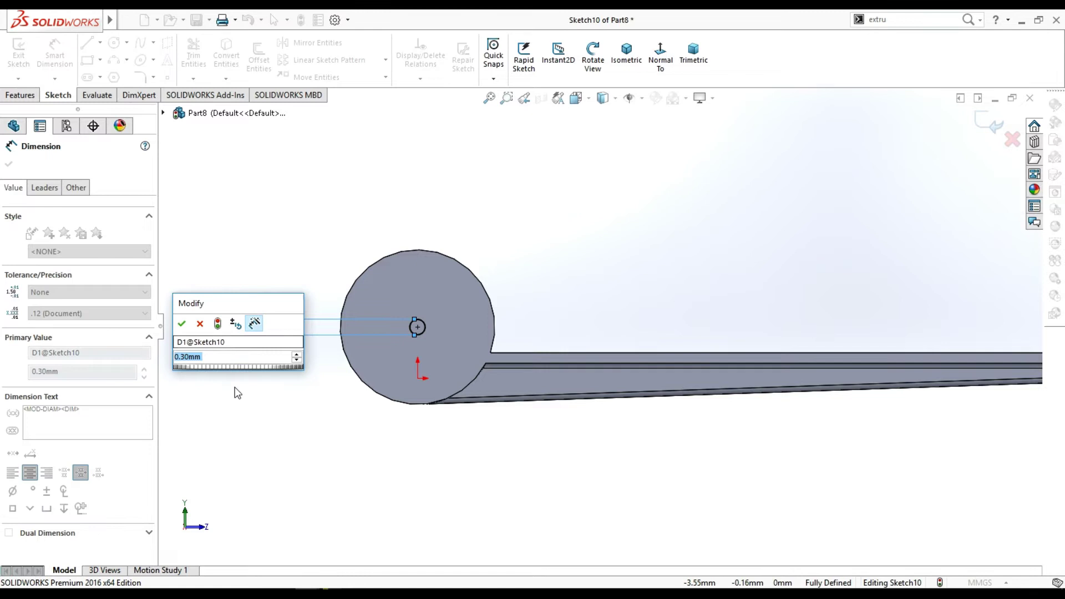
pyautogui.write('0.')
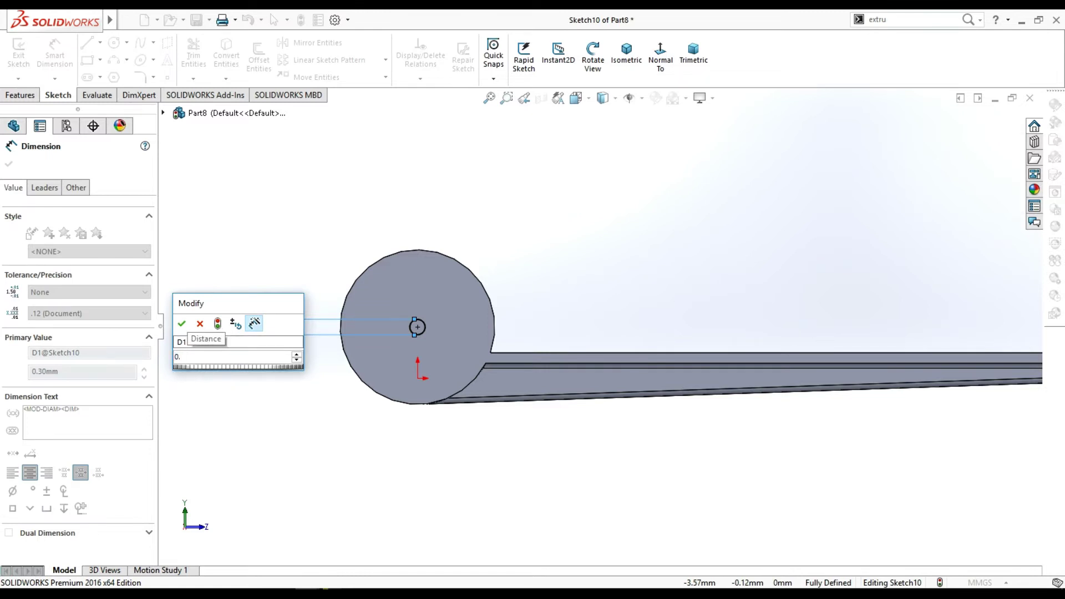
pyautogui.write('8')
pyautogui.press('Return')
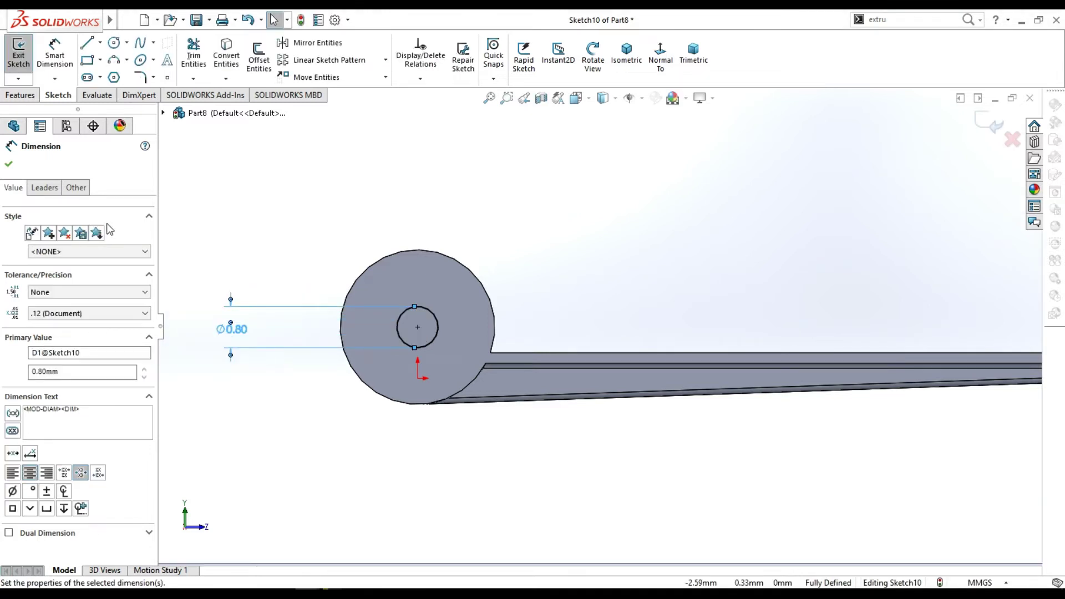
pyautogui.press('Escape')
pyautogui.scroll(2, 388, 336)
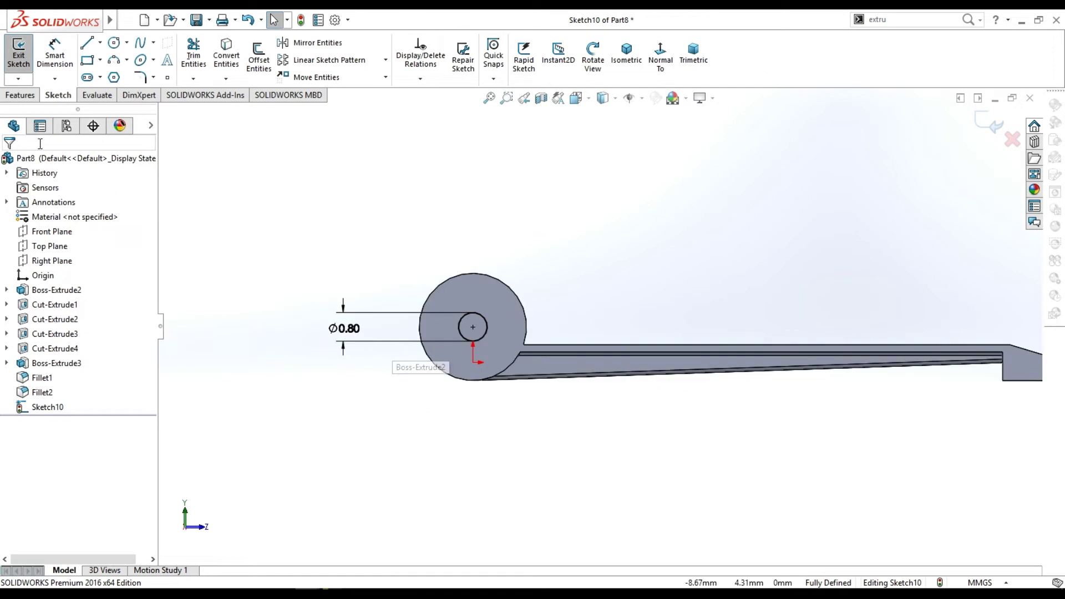
# Extrude-cut the 0.80 mm circle Through All to make the pivot hole.
pyautogui.click(21, 95)
pyautogui.click(202, 60)
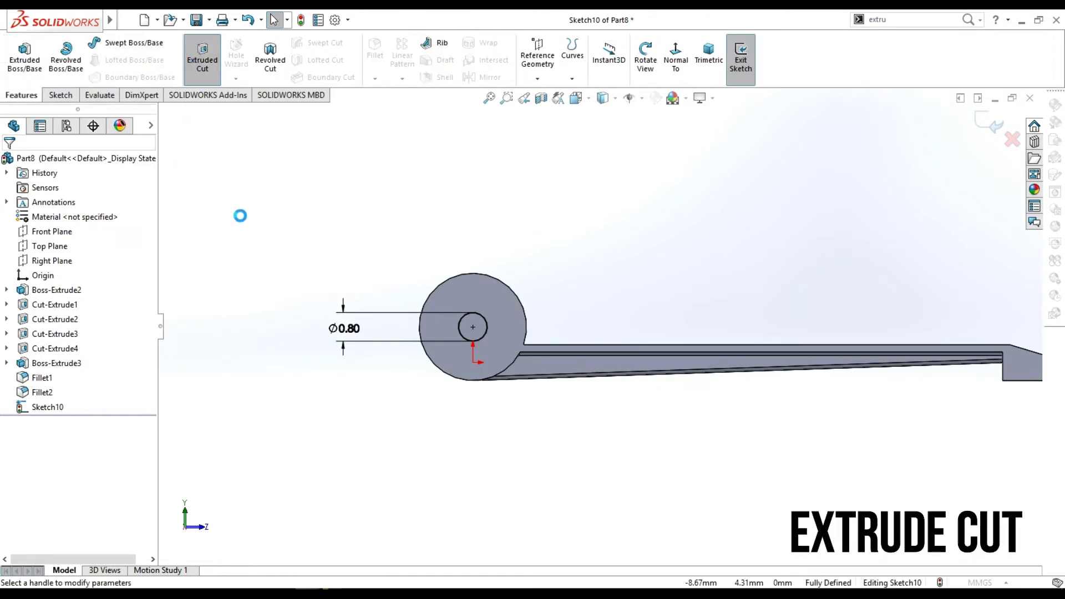
pyautogui.click(94, 244)
pyautogui.click(9, 164)
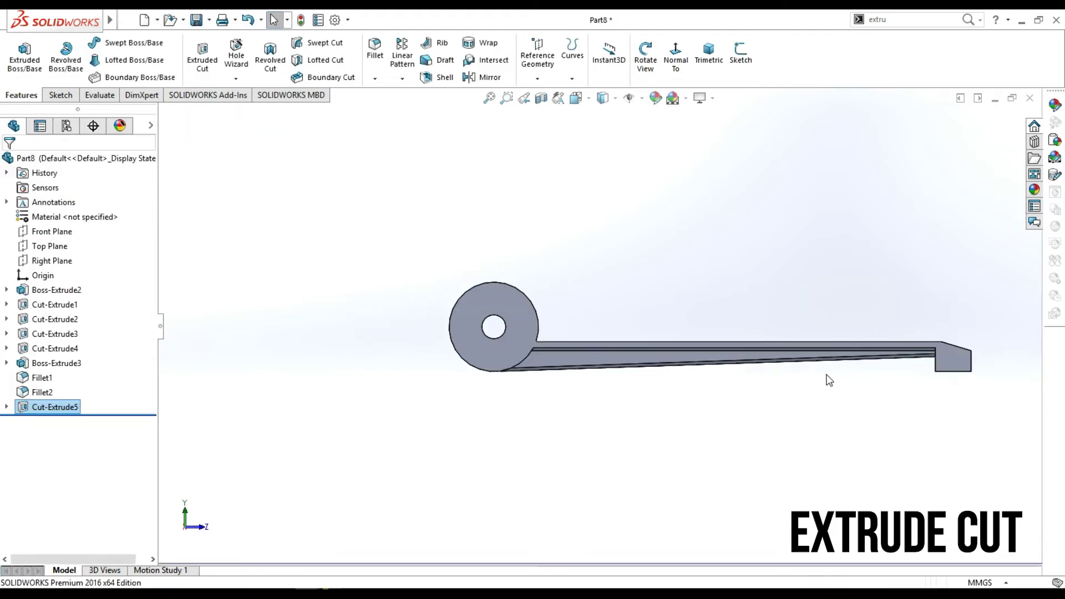
pyautogui.click(709, 55)
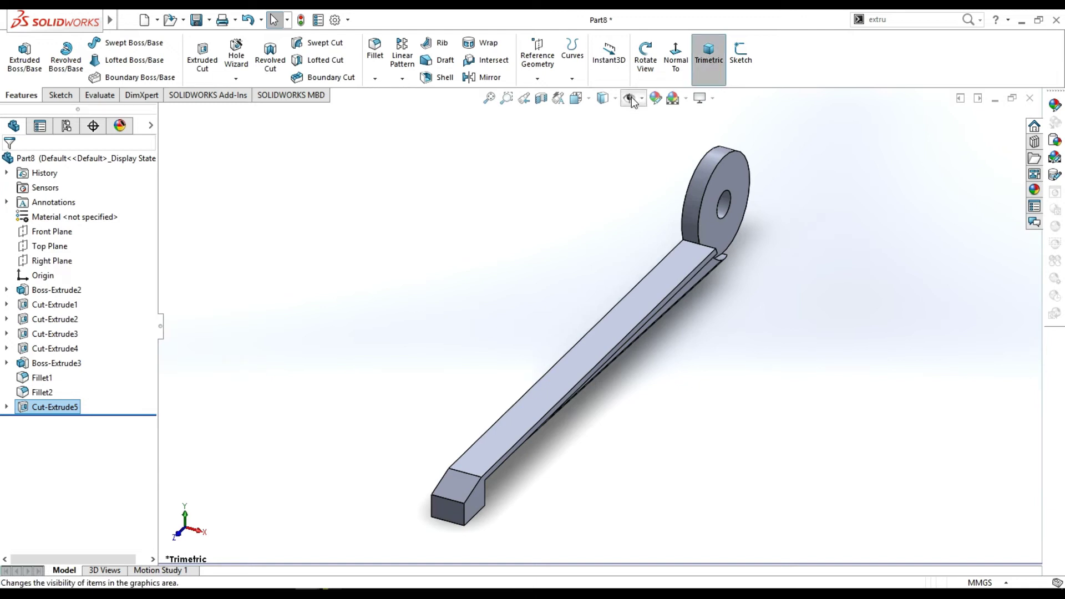
# Recolour the whole leg part yellow-green with Edit Appearance.
pyautogui.click(655, 97)
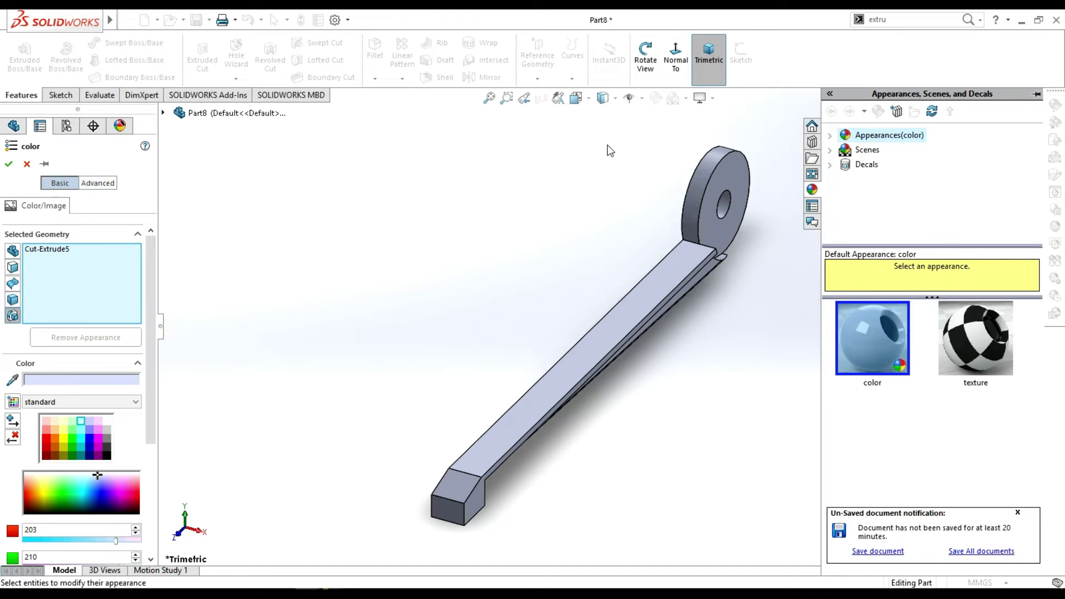
pyautogui.moveTo(784, 136); pyautogui.dragTo(337, 541)
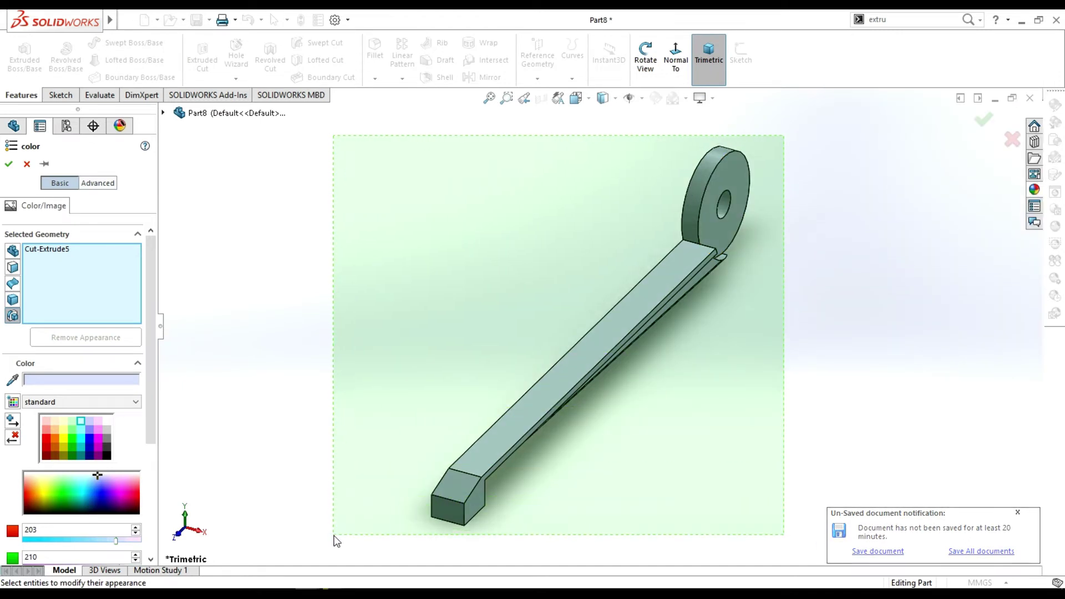
pyautogui.click(61, 486)
pyautogui.click(46, 481)
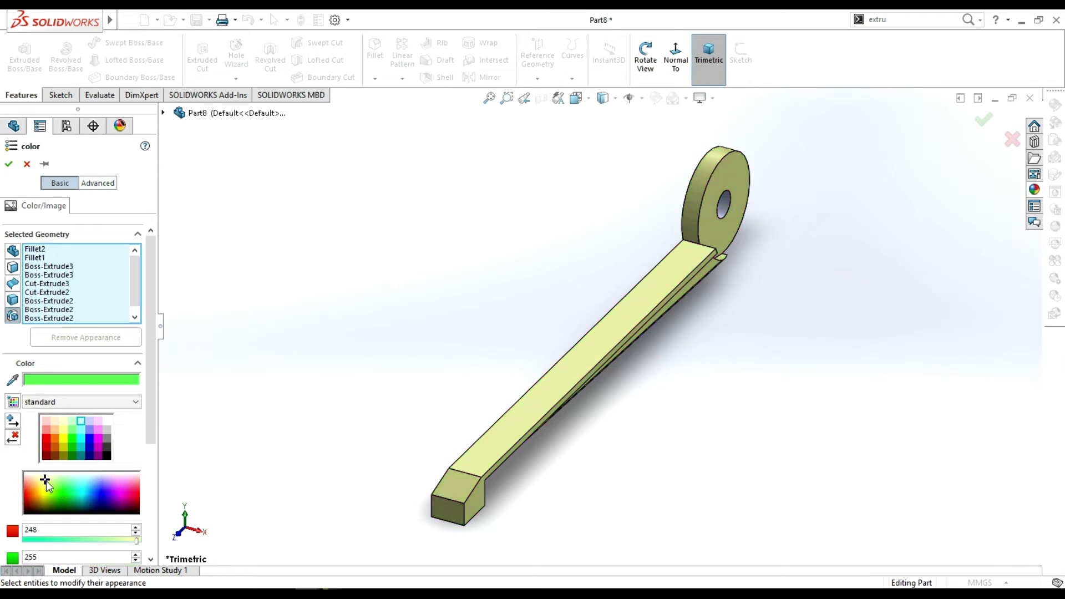
pyautogui.click(9, 164)
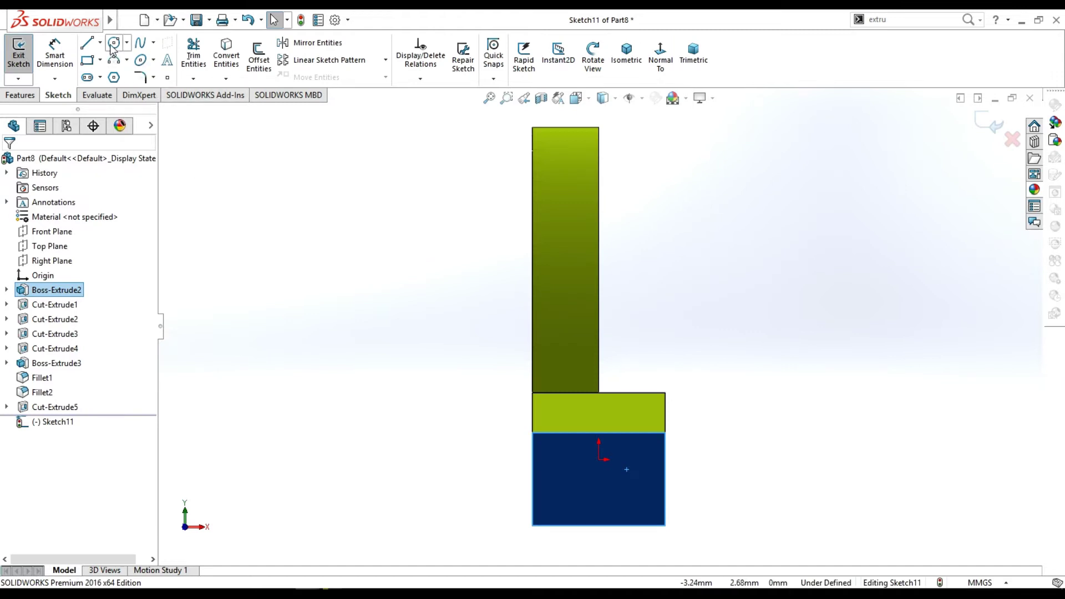
# Sketch a 0.30 mm diameter circle on the leg's square tip face.
pyautogui.click(113, 45)
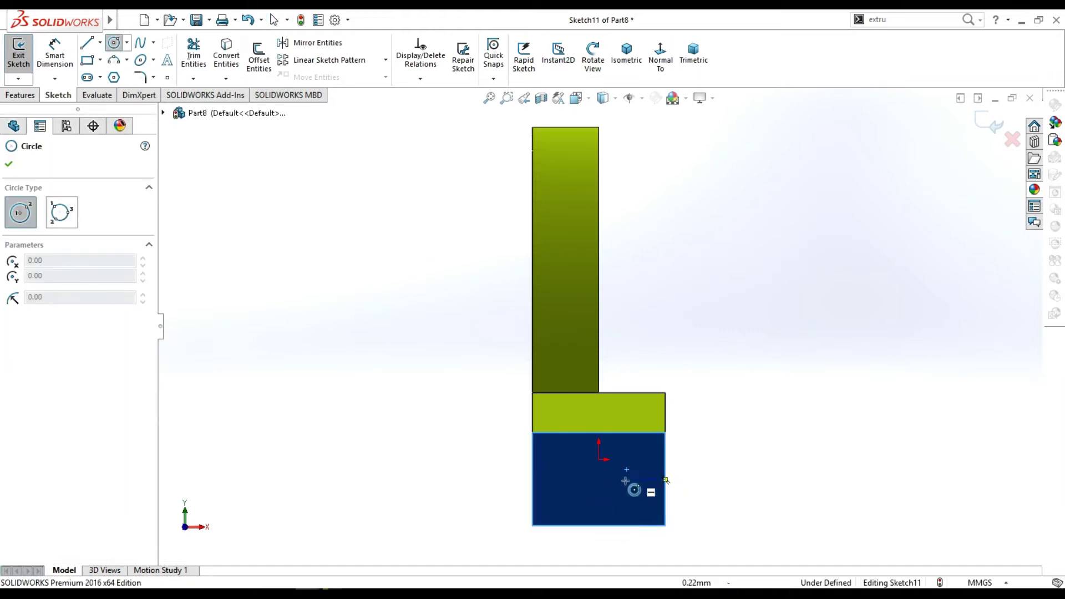
pyautogui.moveTo(600, 480); pyautogui.dragTo(613, 492)
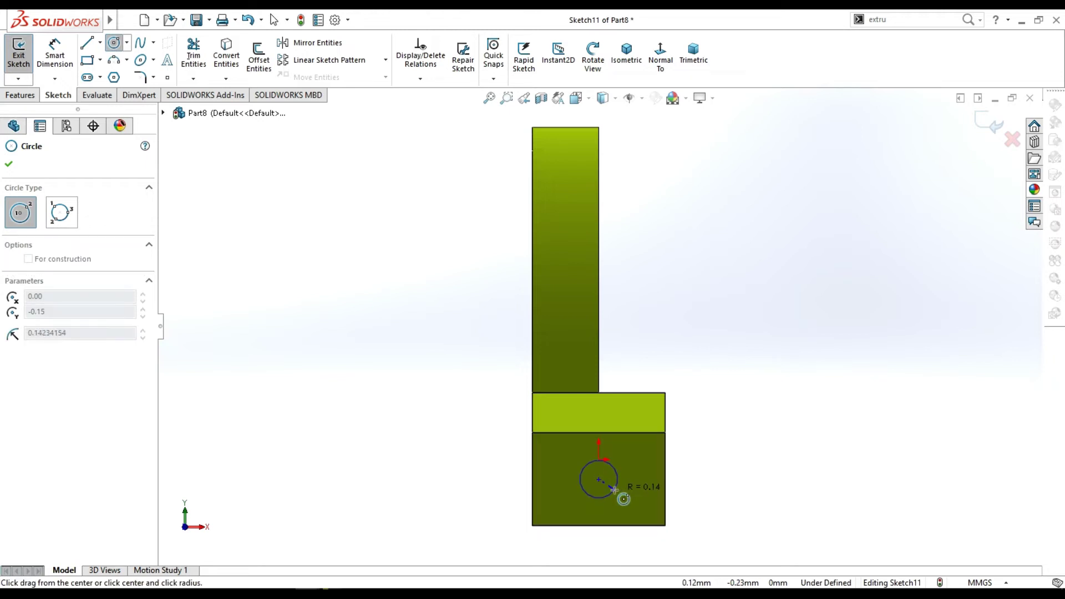
pyautogui.press('Escape')
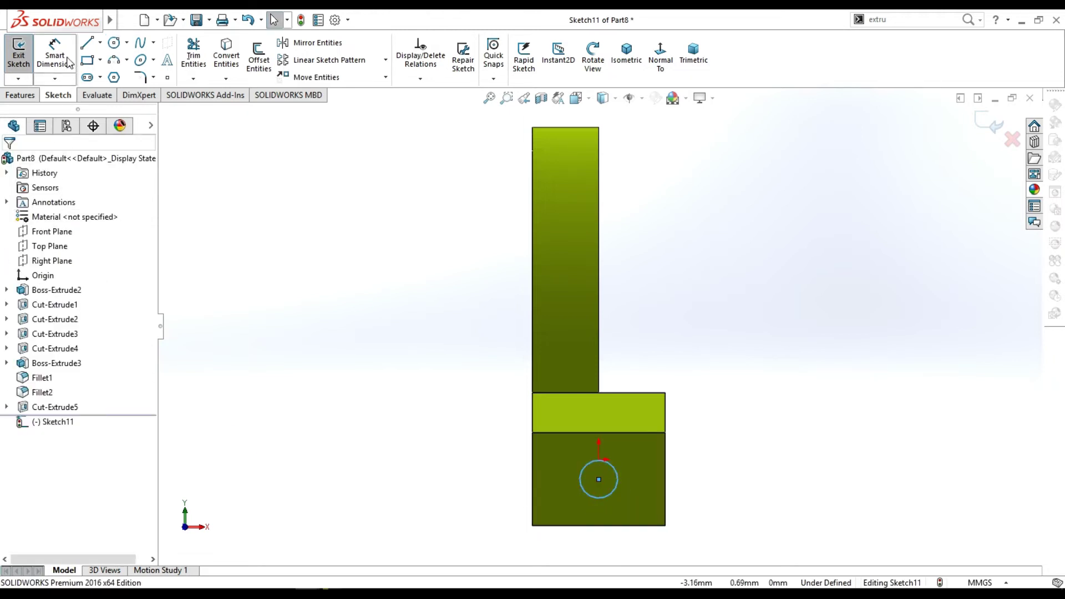
pyautogui.click(55, 55)
pyautogui.click(616, 476)
pyautogui.click(712, 482)
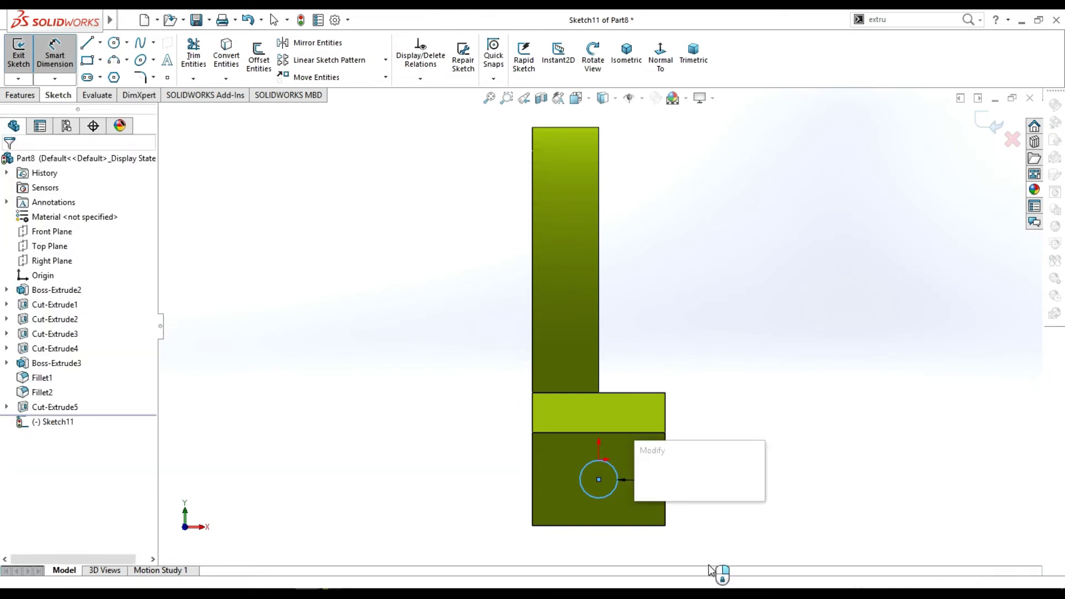
pyautogui.write('0.')
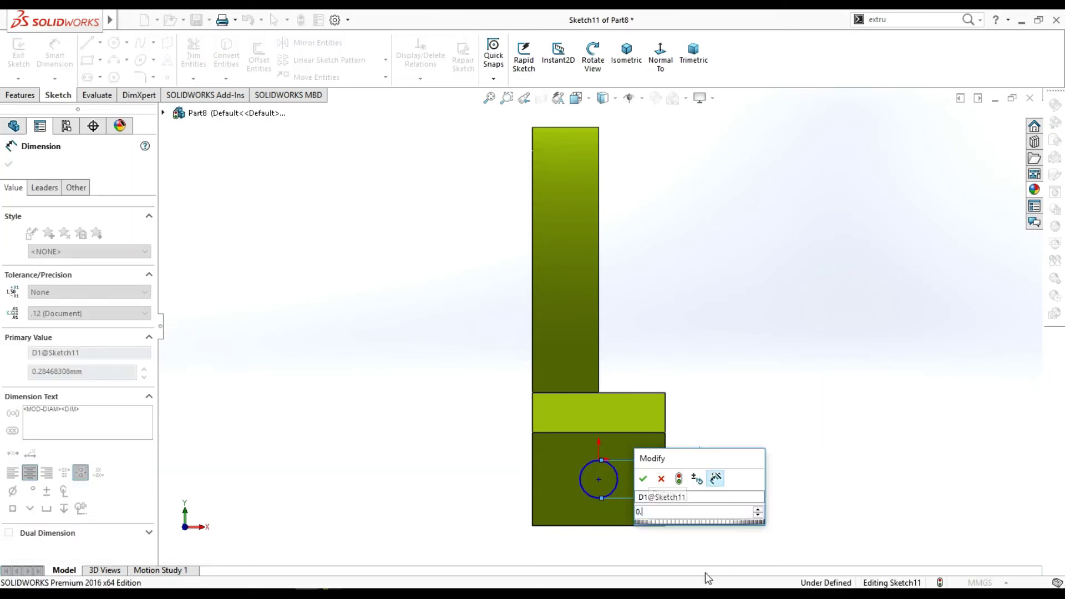
pyautogui.write('3')
pyautogui.press('Return')
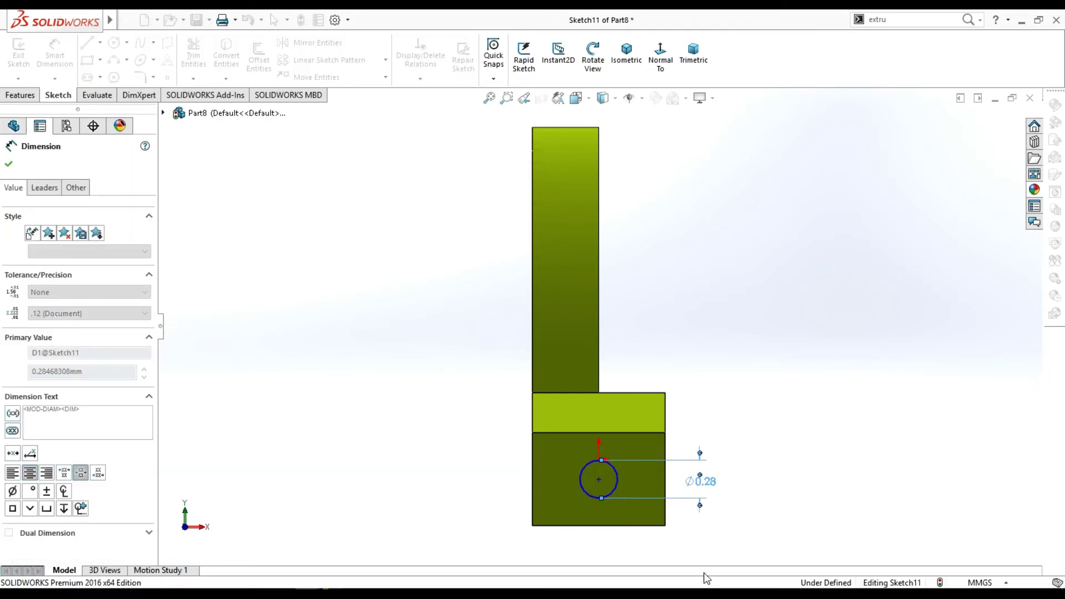
pyautogui.click(8, 164)
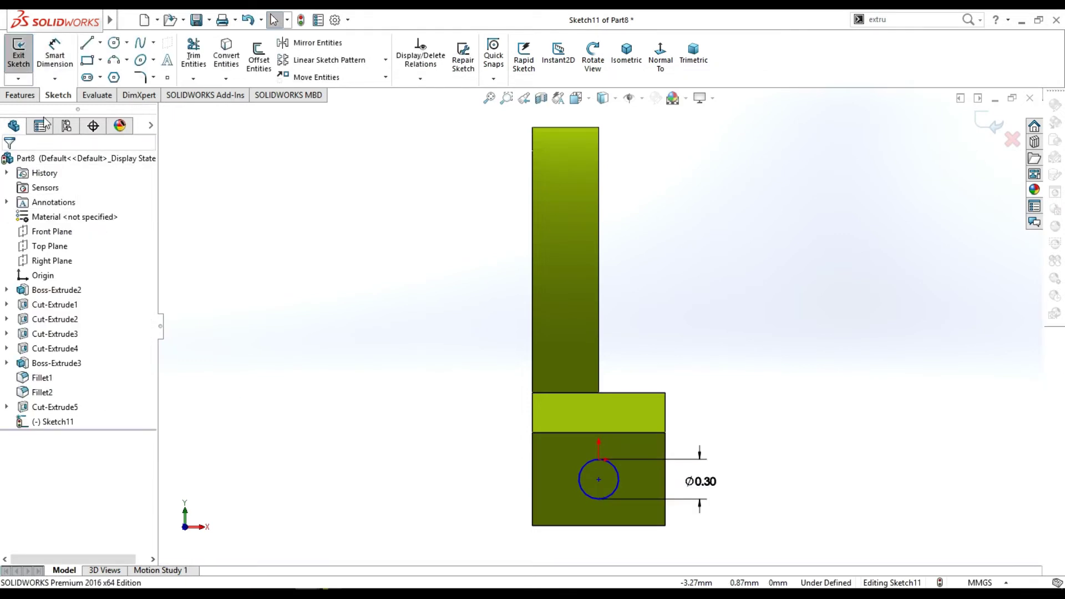
# Extrude-cut the circle Blind 0.20 mm deep.
pyautogui.click(20, 95)
pyautogui.click(197, 62)
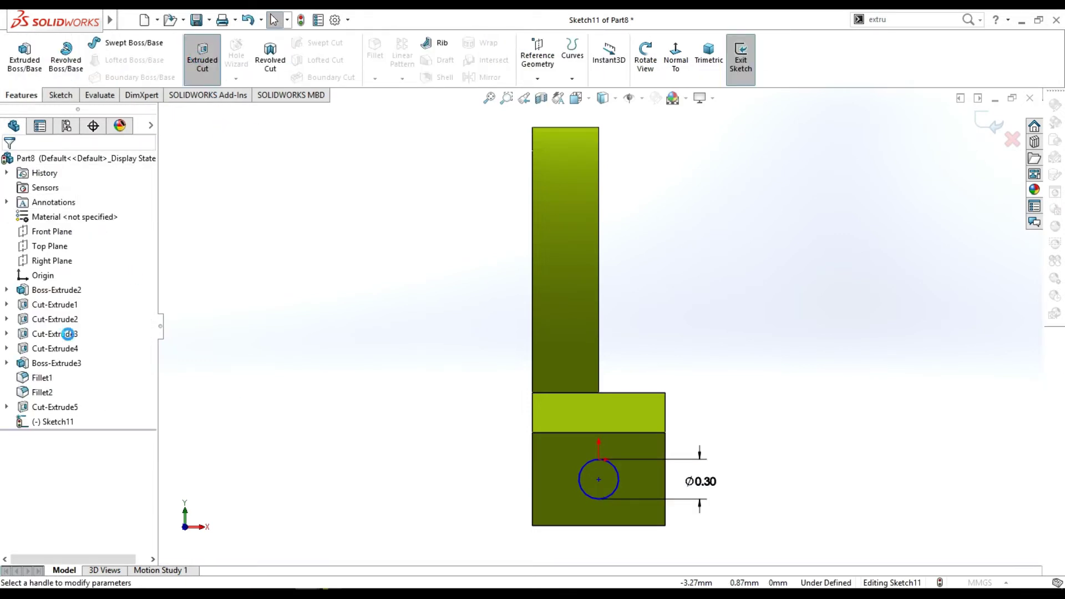
pyautogui.click(645, 58)
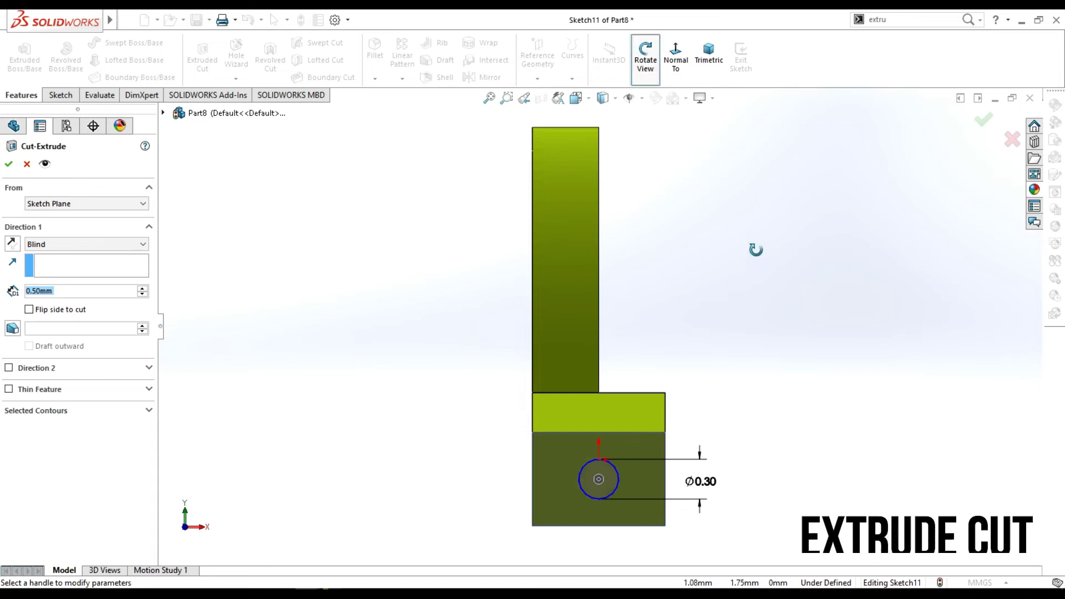
pyautogui.moveTo(754, 248); pyautogui.dragTo(681, 388)
pyautogui.scroll(2, 611, 288)
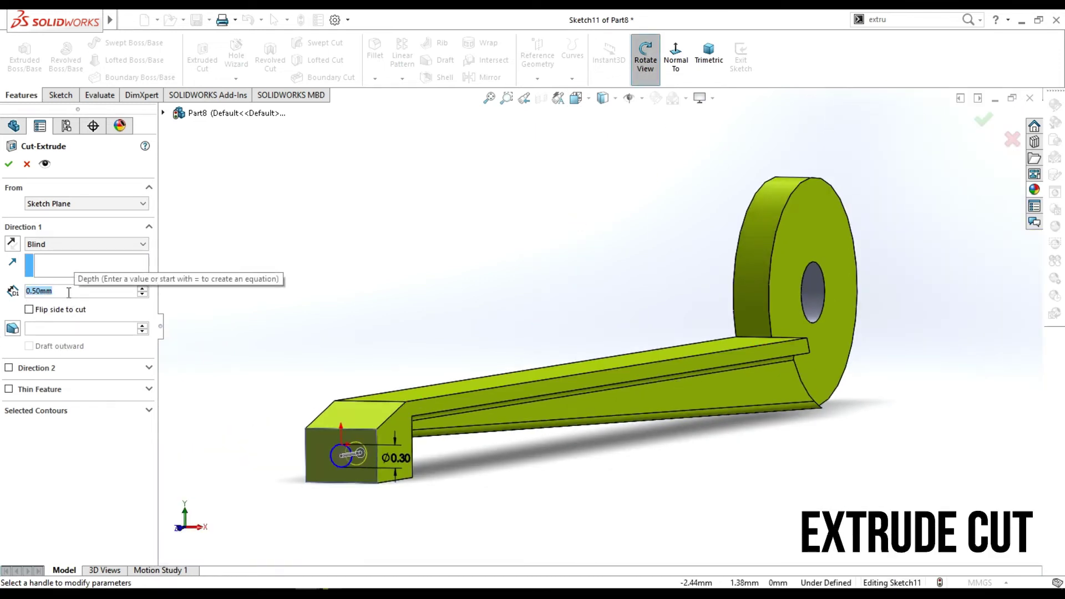
pyautogui.write('0.2')
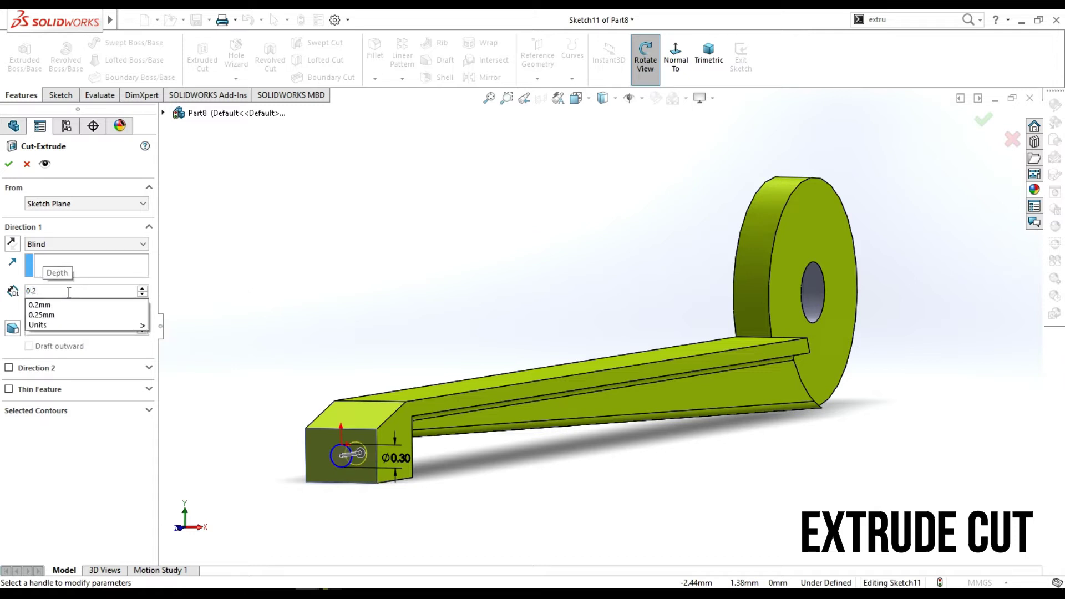
pyautogui.press('Return')
pyautogui.click(9, 164)
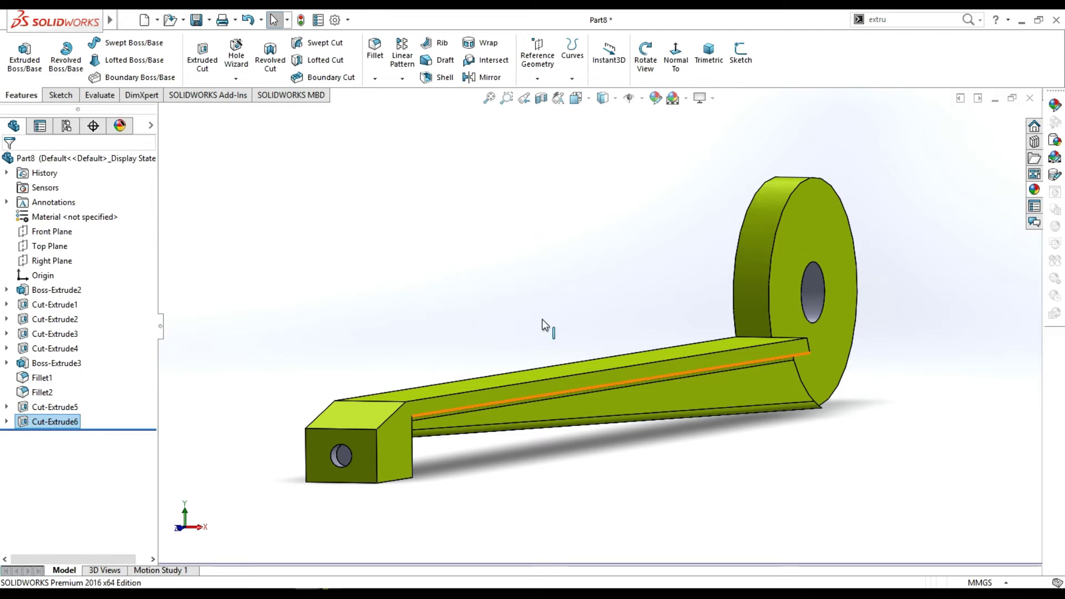
# Turn the finished leg to the Trimetric view.
pyautogui.click(708, 61)
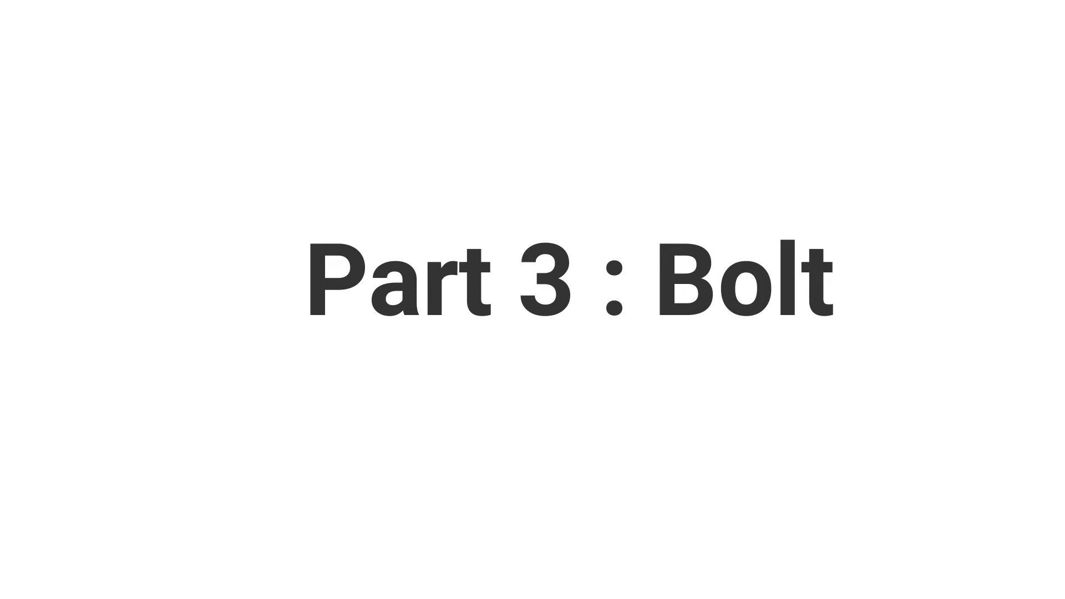
# Sketch an origin-centred circle on the Front Plane and dimension it Ø0.80.
pyautogui.click(113, 45)
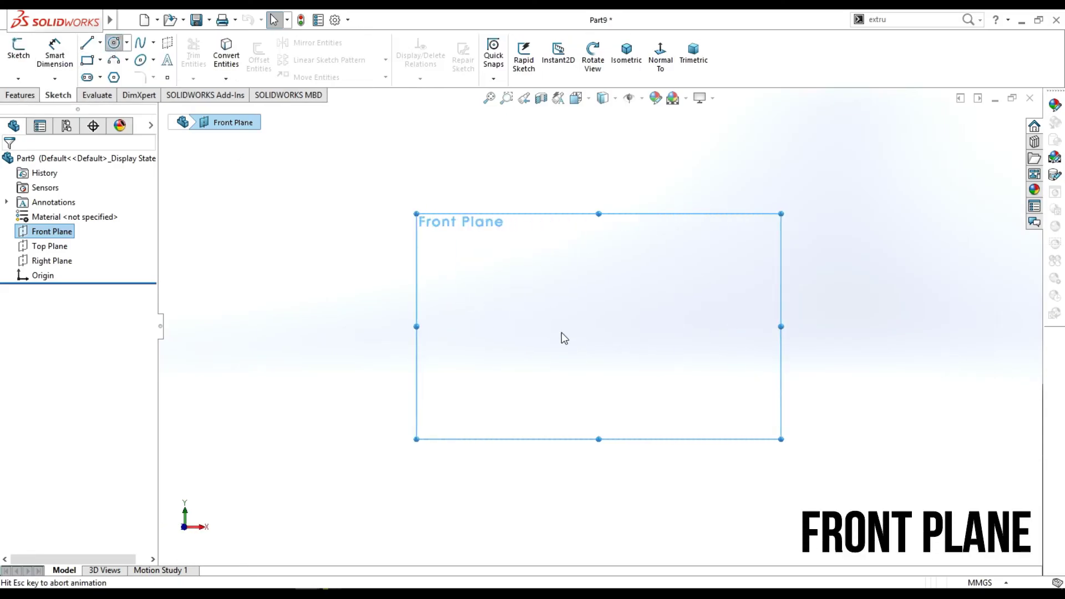
pyautogui.click(599, 326)
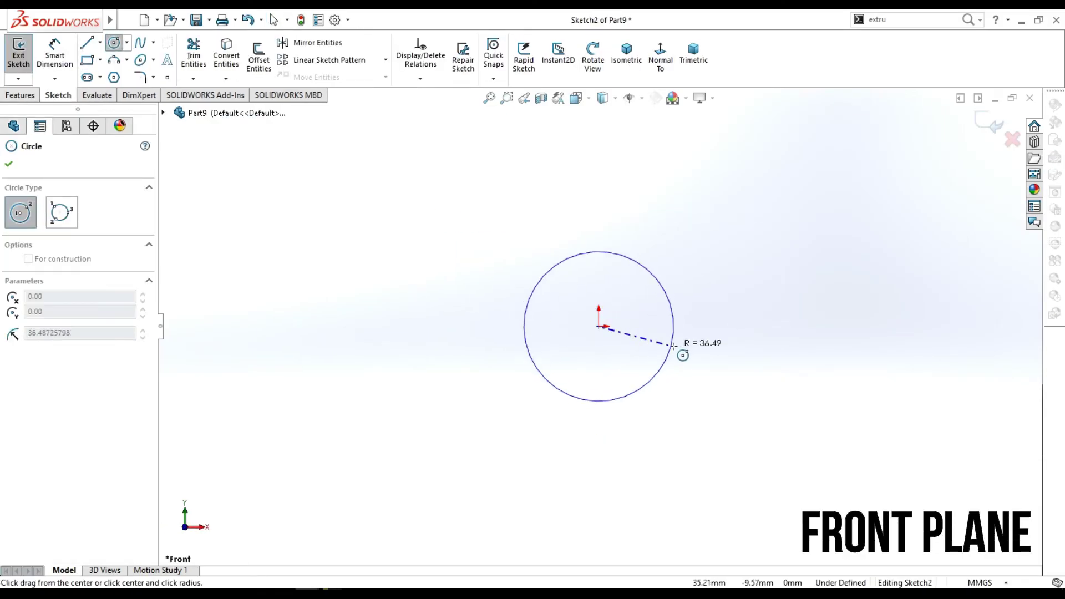
pyautogui.click(676, 348)
pyautogui.press('Escape')
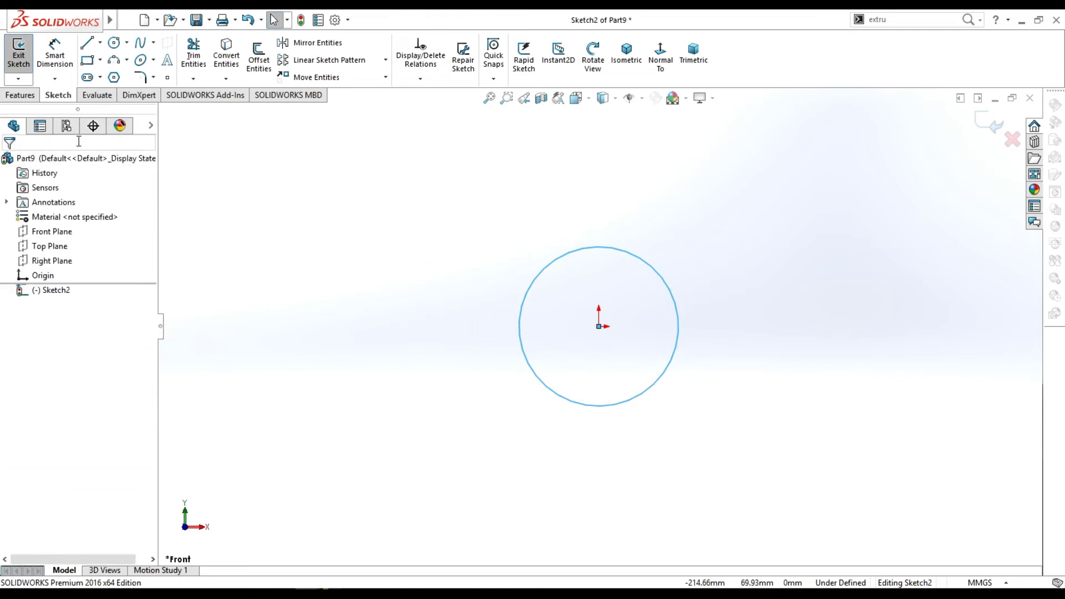
pyautogui.click(21, 95)
pyautogui.click(57, 94)
pyautogui.click(677, 311)
pyautogui.press('d')
pyautogui.click(777, 326)
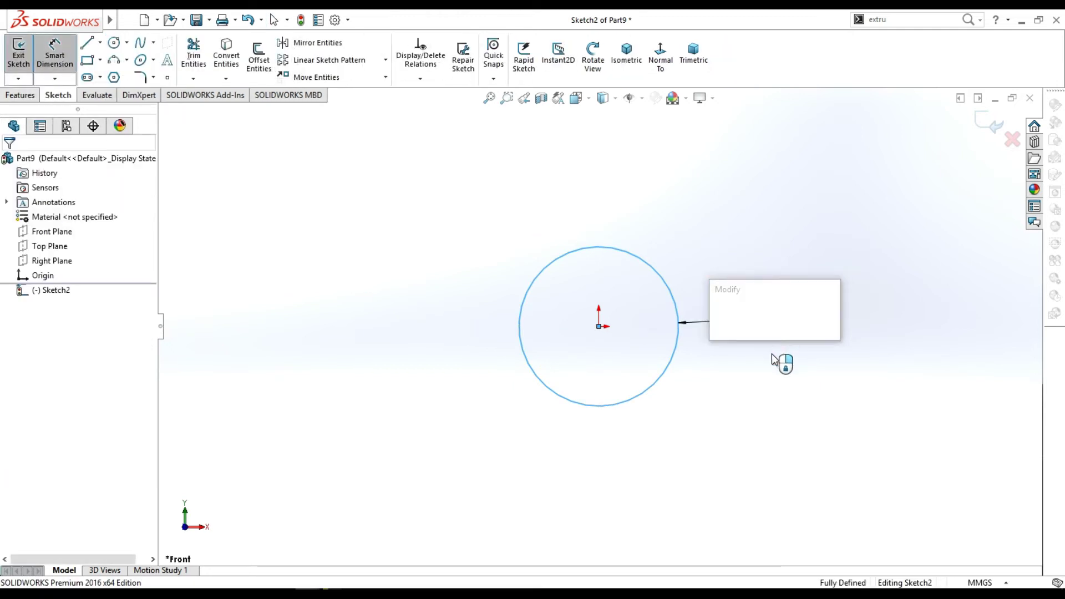
pyautogui.write('0')
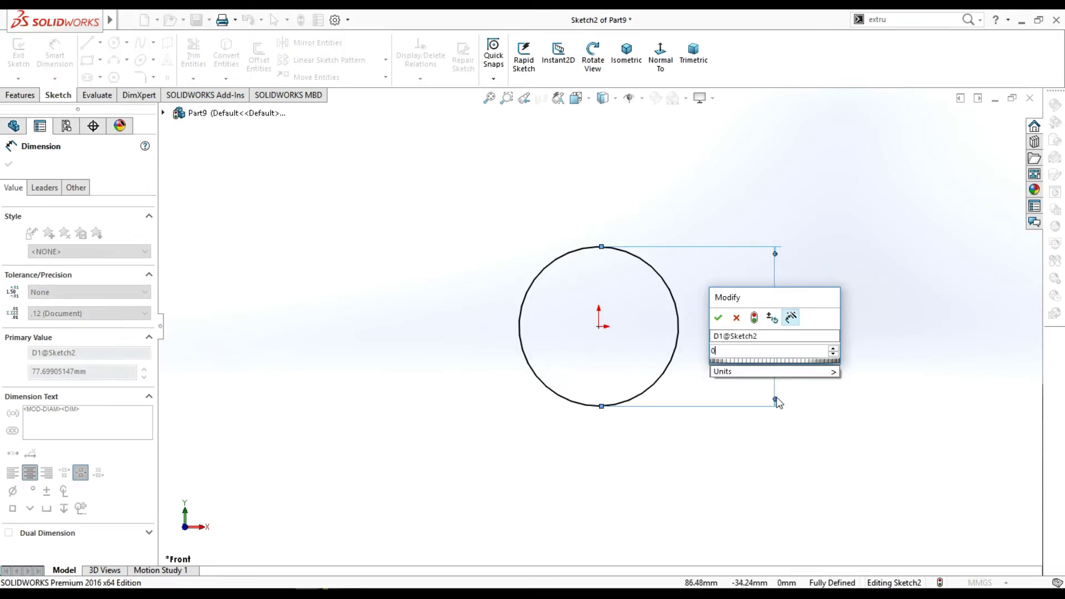
pyautogui.write('.8')
pyautogui.press('Return')
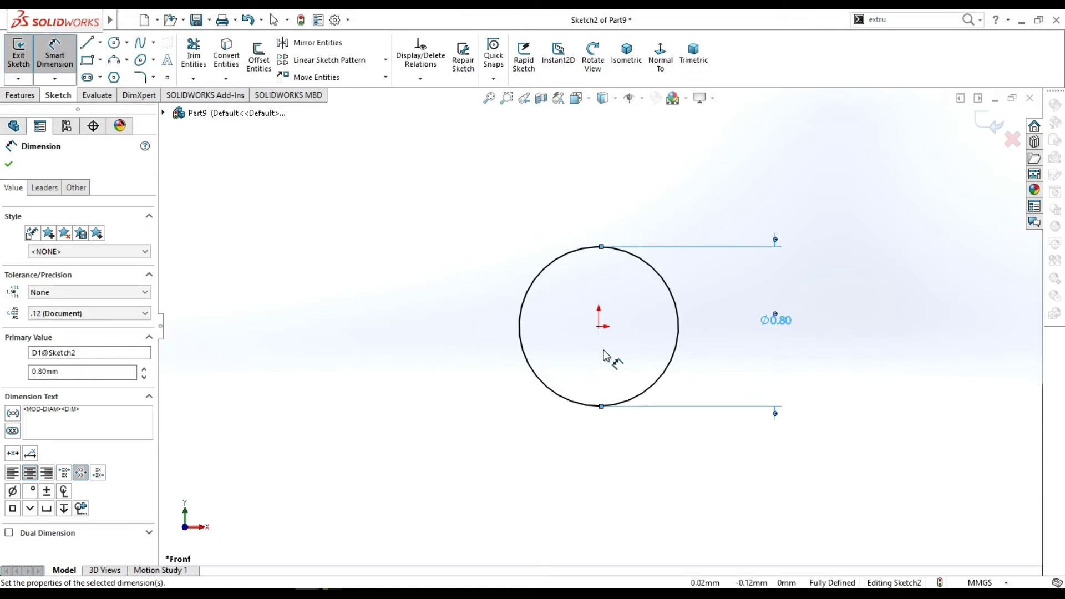
pyautogui.scroll(1, 577, 321)
pyautogui.click(9, 164)
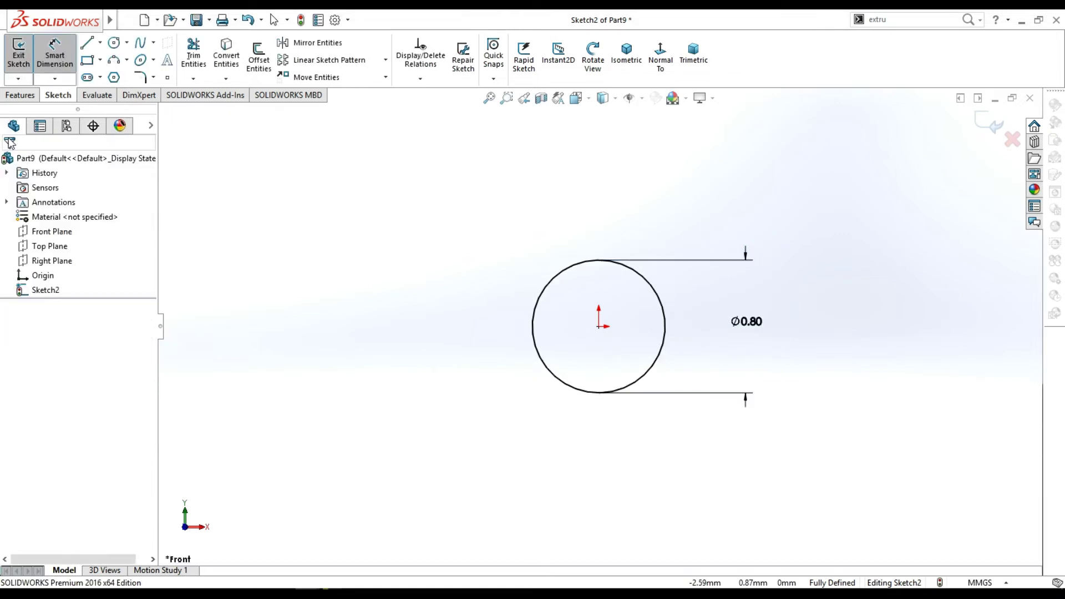
# Extrude the Ø0.80 circle 1.61 mm into a cylinder.
pyautogui.click(19, 95)
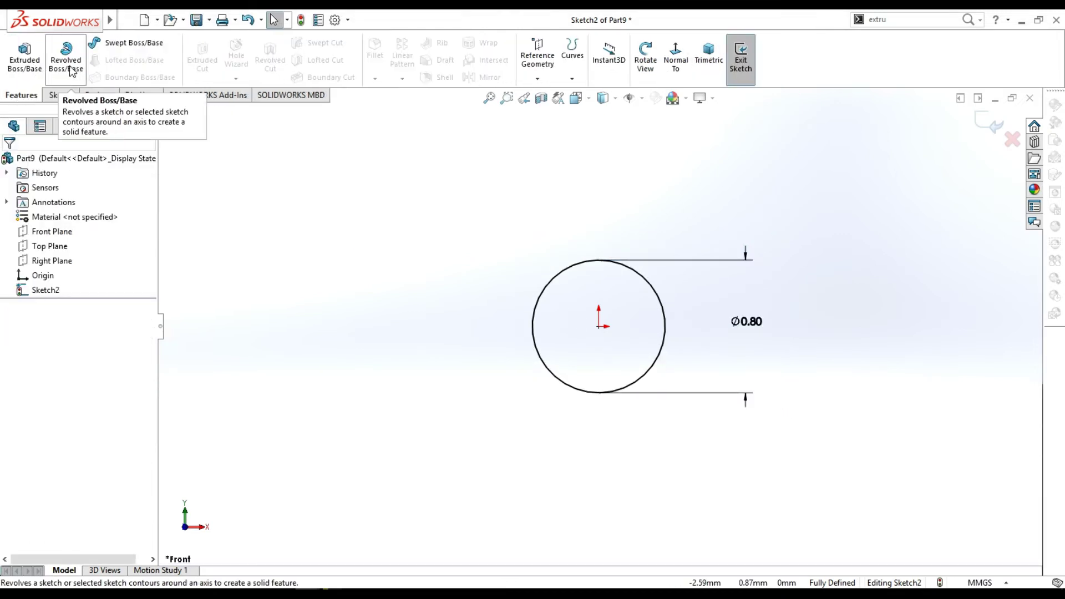
pyautogui.click(25, 56)
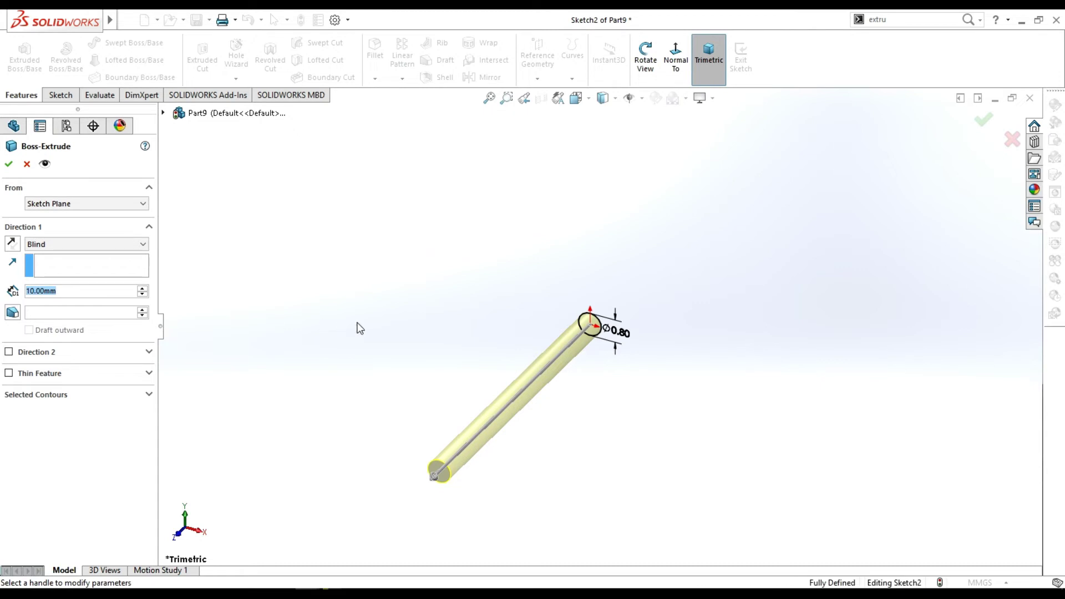
pyautogui.write('1')
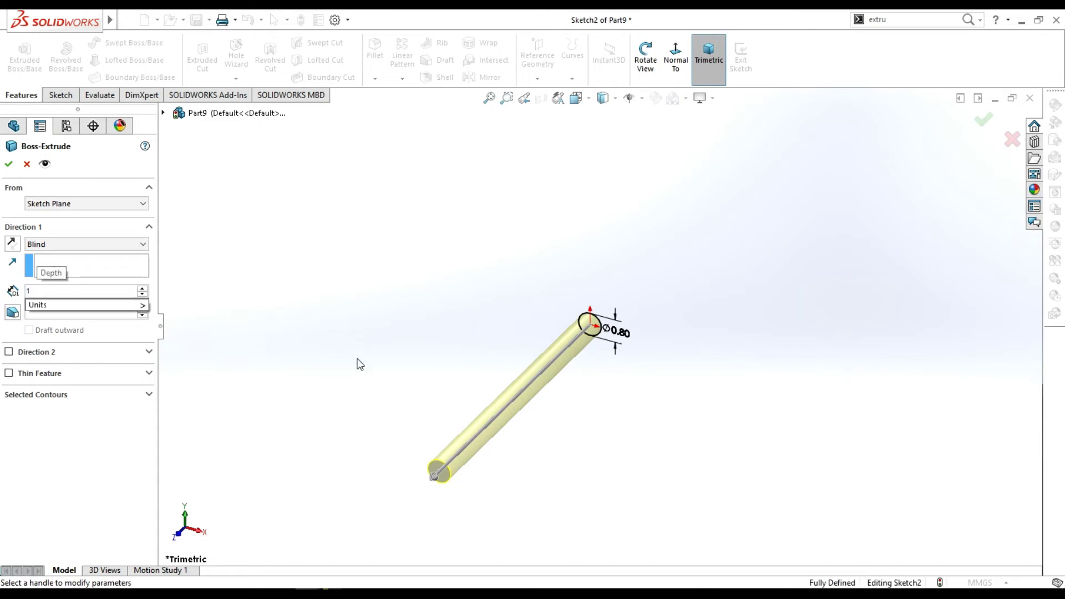
pyautogui.write('.')
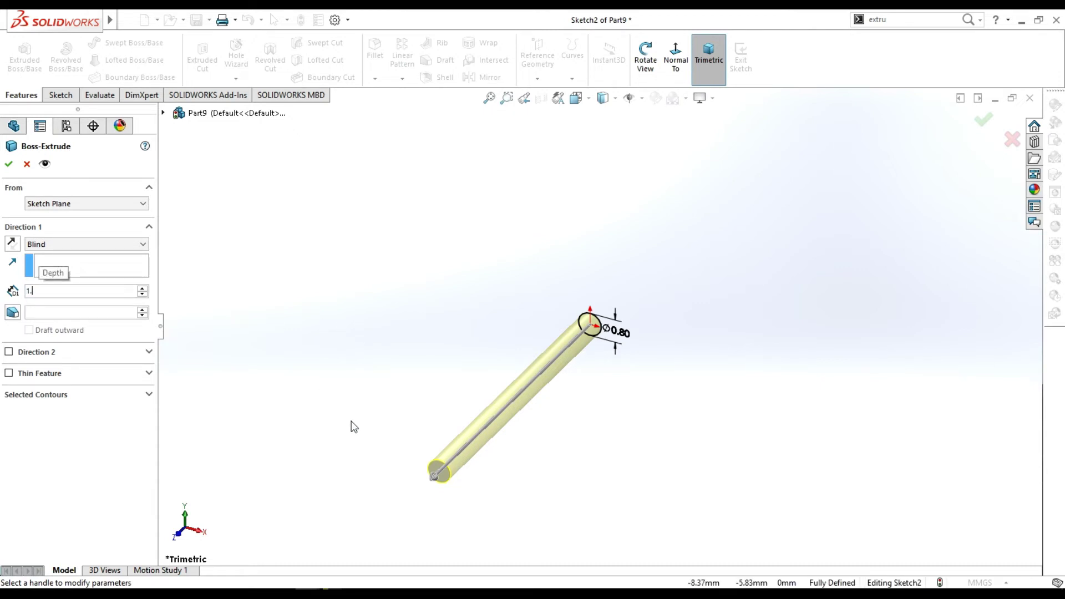
pyautogui.write('6')
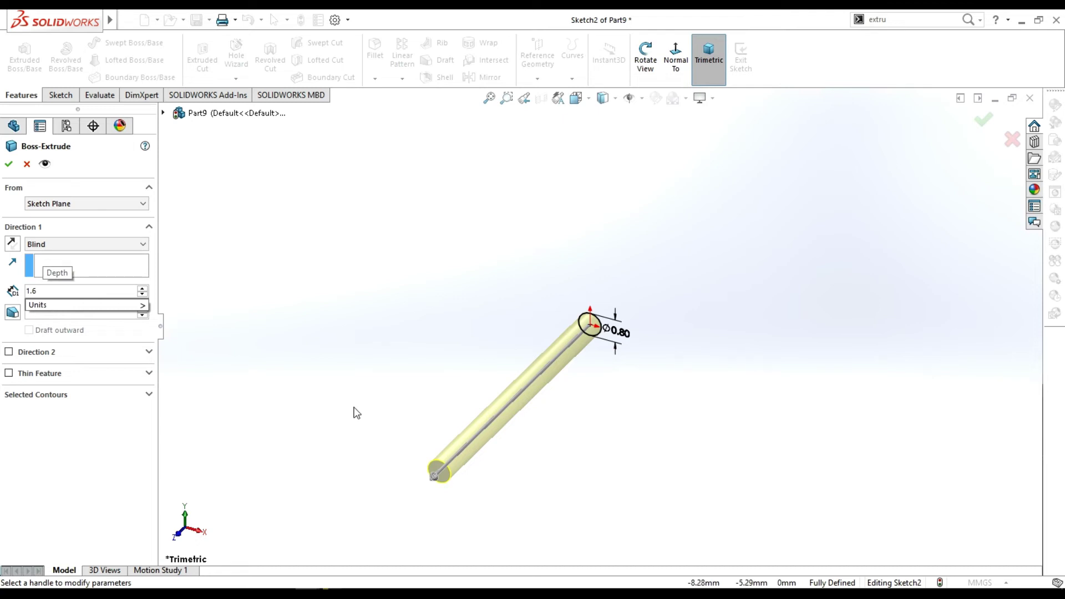
pyautogui.write('1')
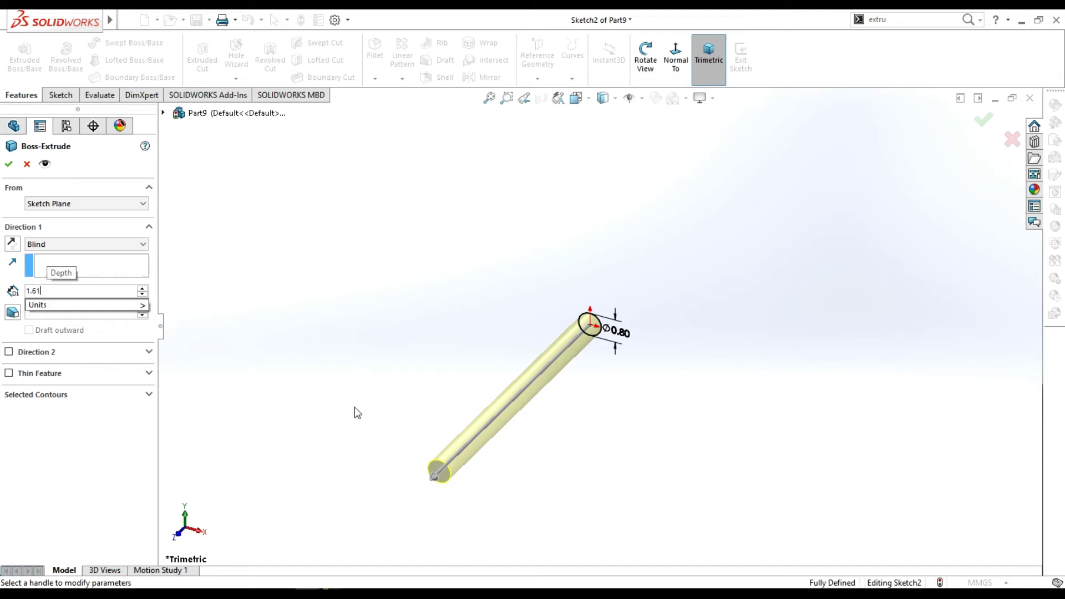
pyautogui.press('Return')
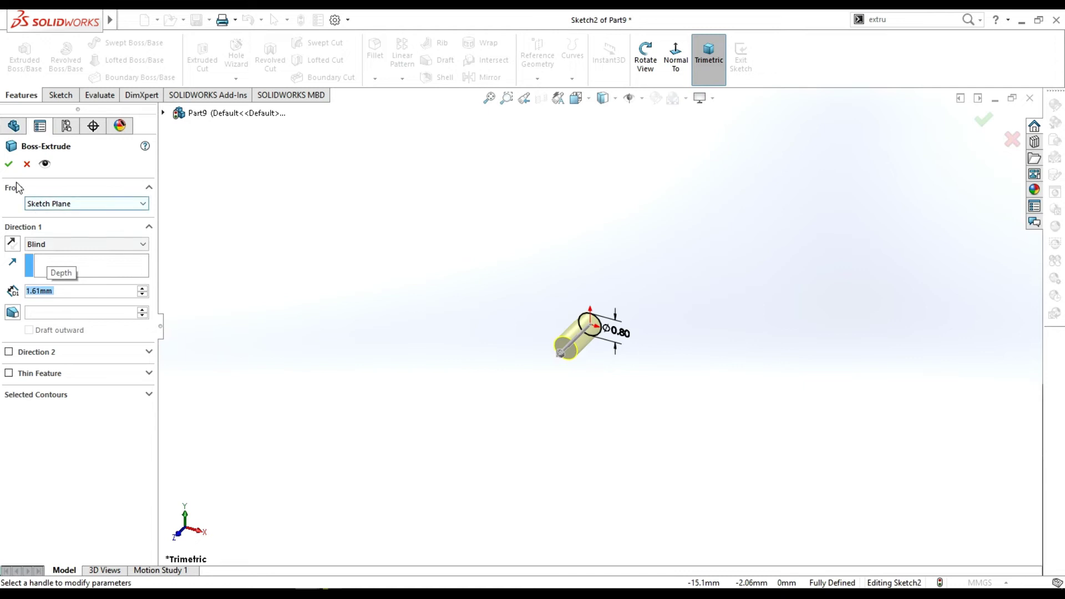
pyautogui.click(8, 164)
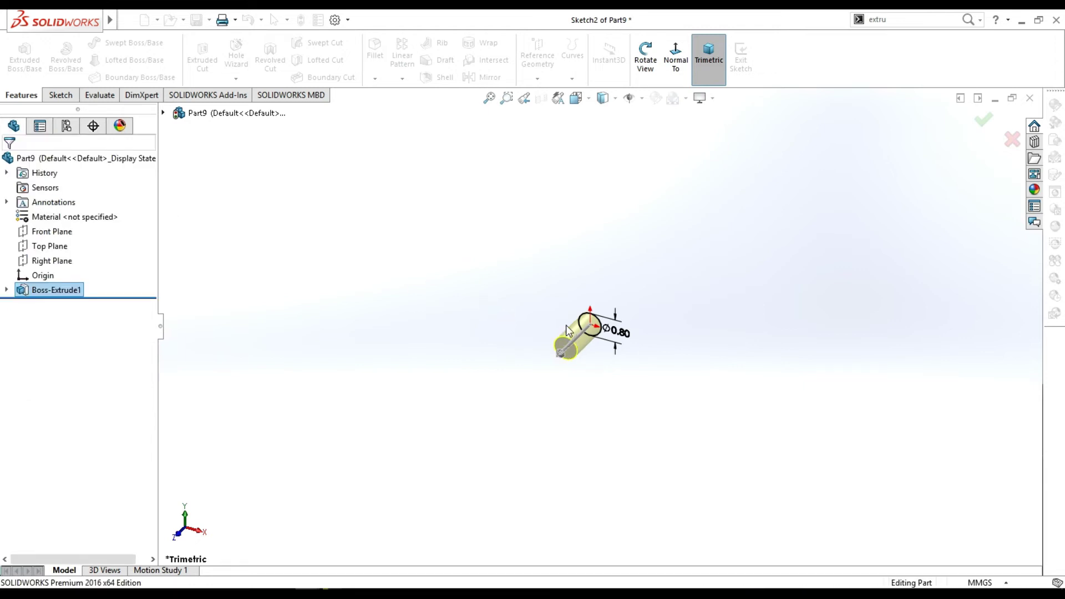
pyautogui.scroll(-3, 572, 323)
# Start a sketch on the cylinder's end face and draw a hexagon centred on the origin.
pyautogui.rightClick(568, 382)
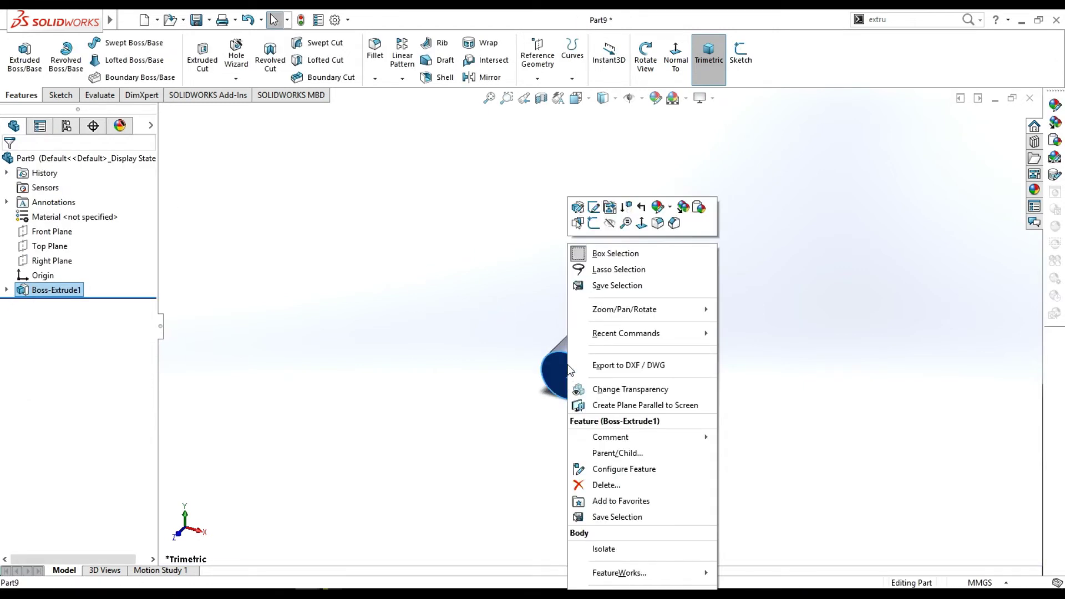
pyautogui.click(582, 224)
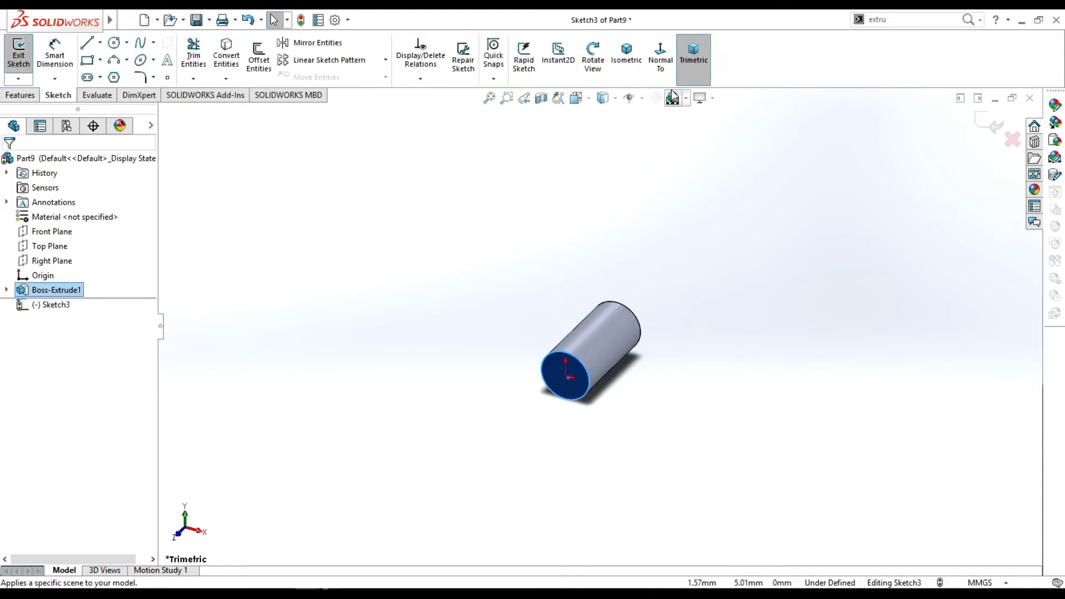
pyautogui.click(653, 58)
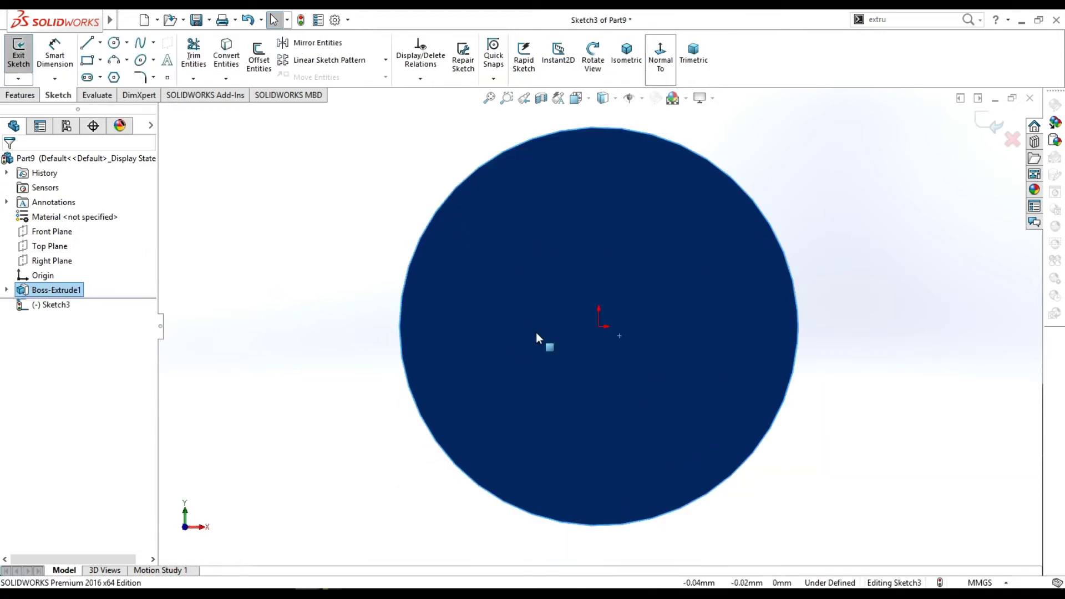
pyautogui.click(114, 78)
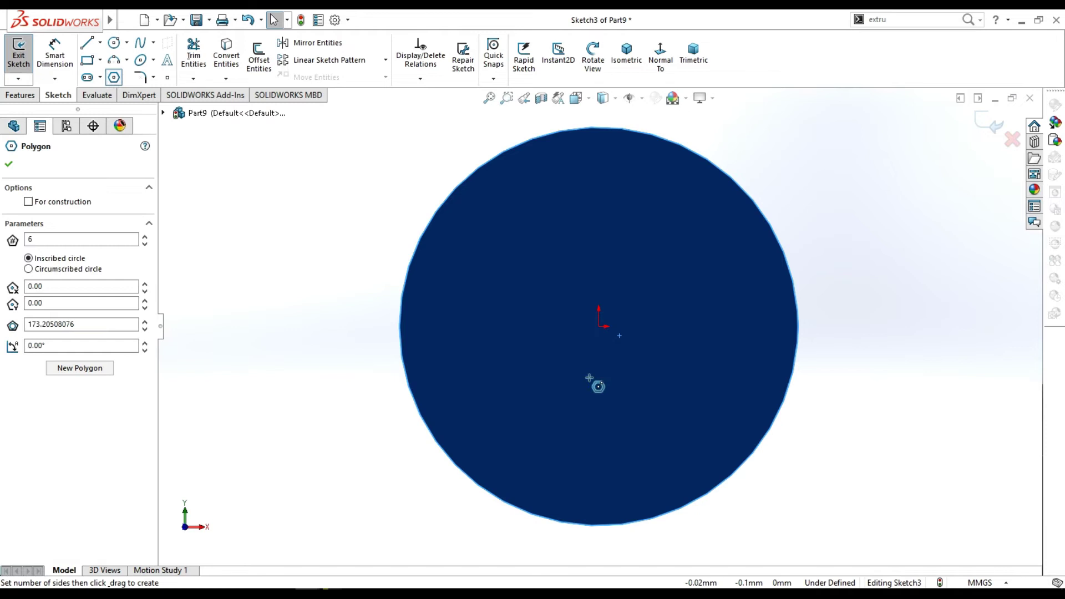
pyautogui.click(599, 326)
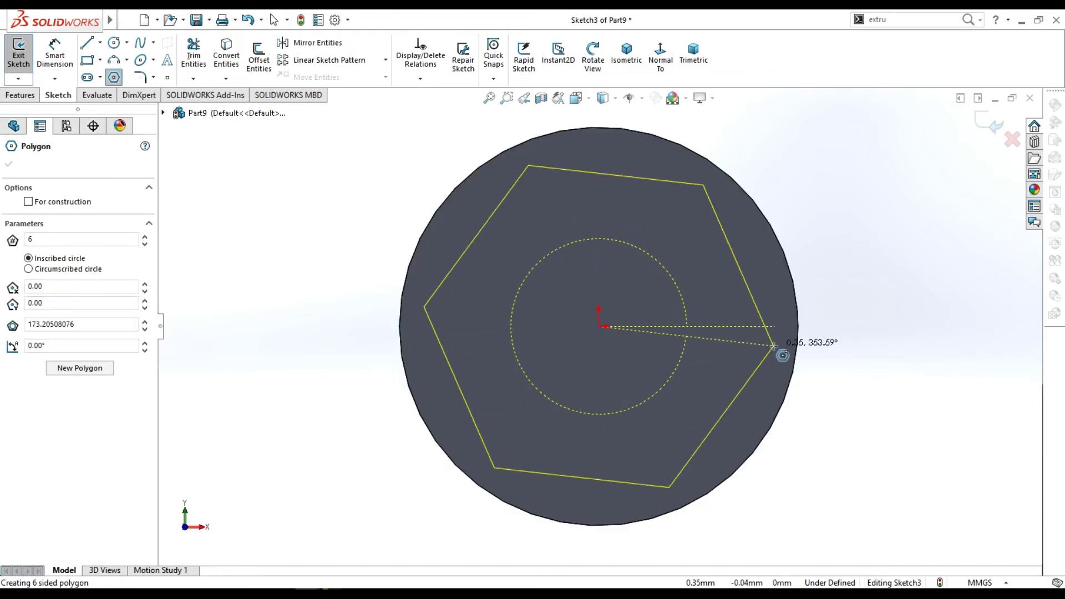
pyautogui.click(840, 325)
pyautogui.press('z')
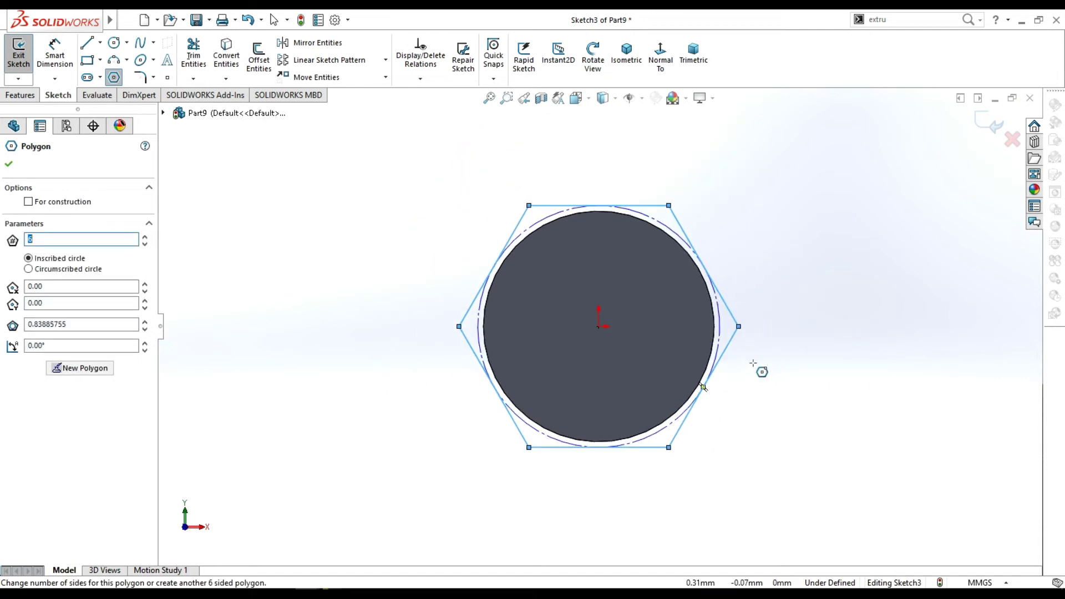
# Dimension the hexagon's top and bottom edges to 1 mm across flats.
pyautogui.click(55, 55)
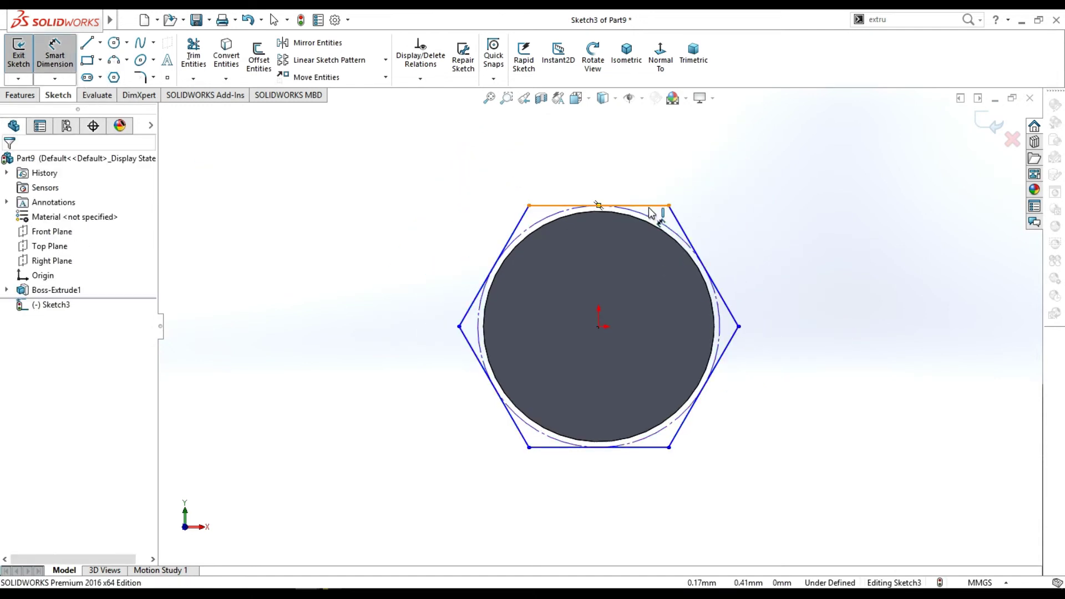
pyautogui.click(650, 206)
pyautogui.click(664, 447)
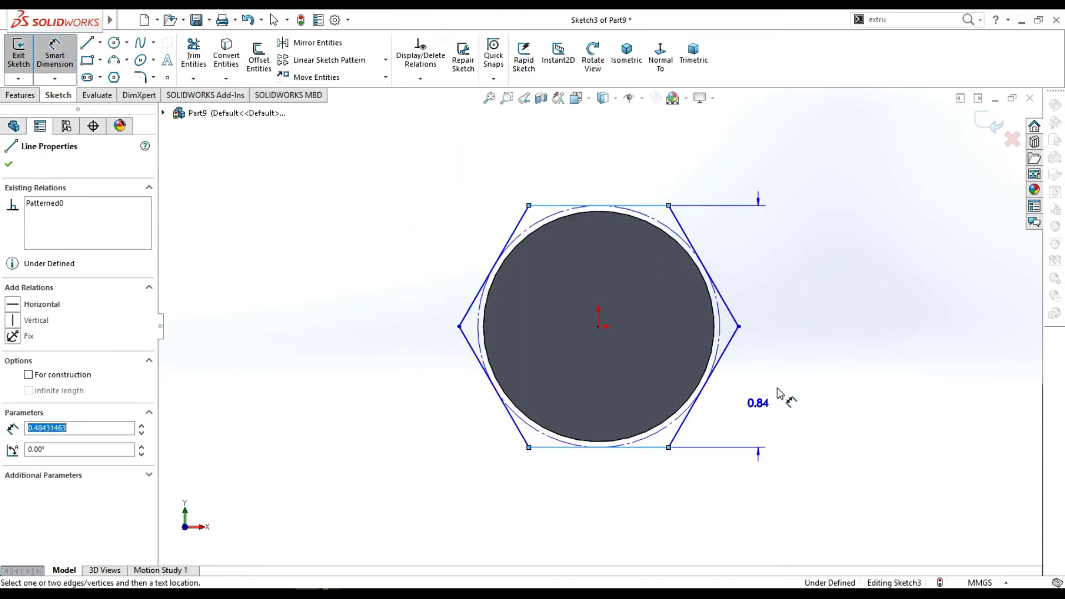
pyautogui.click(812, 364)
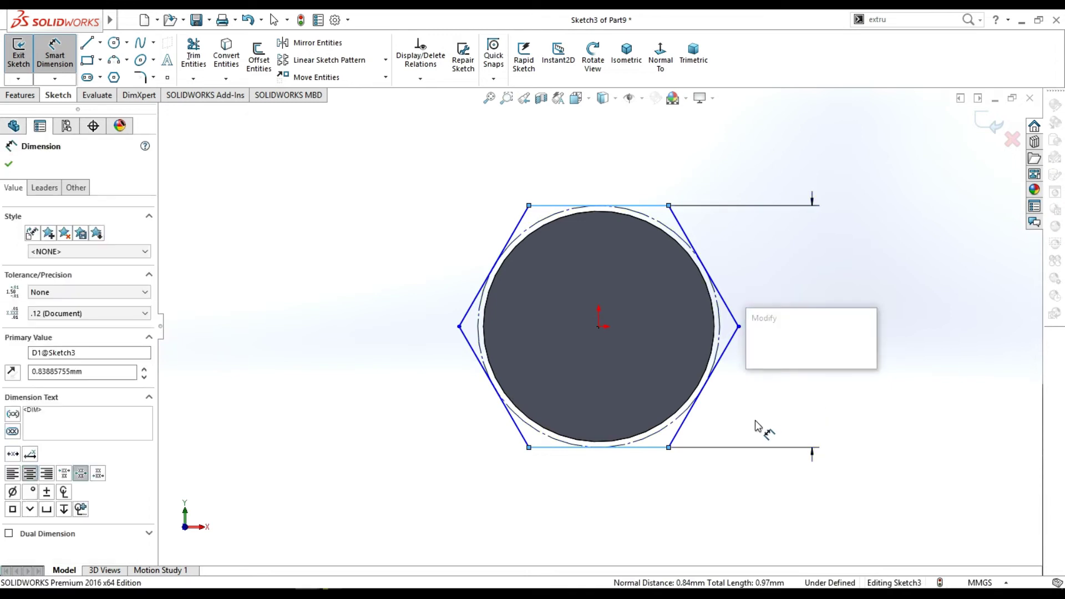
pyautogui.write('1')
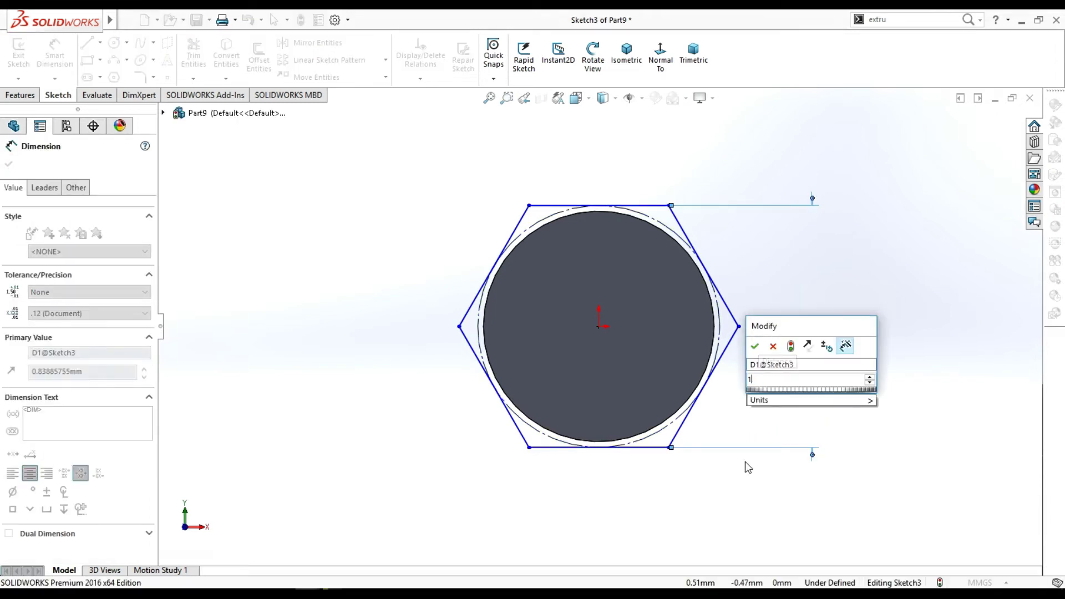
pyautogui.press('Return')
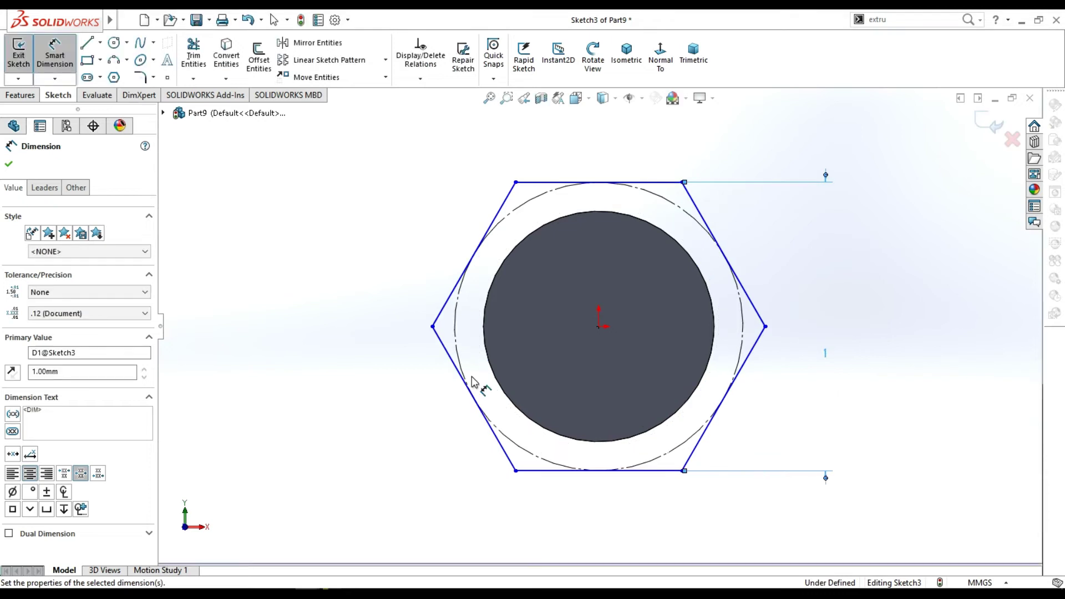
# Extrude the hexagon 0.20 mm, corrected from 0.25, into the bolt head, then orbit to inspect.
pyautogui.click(9, 164)
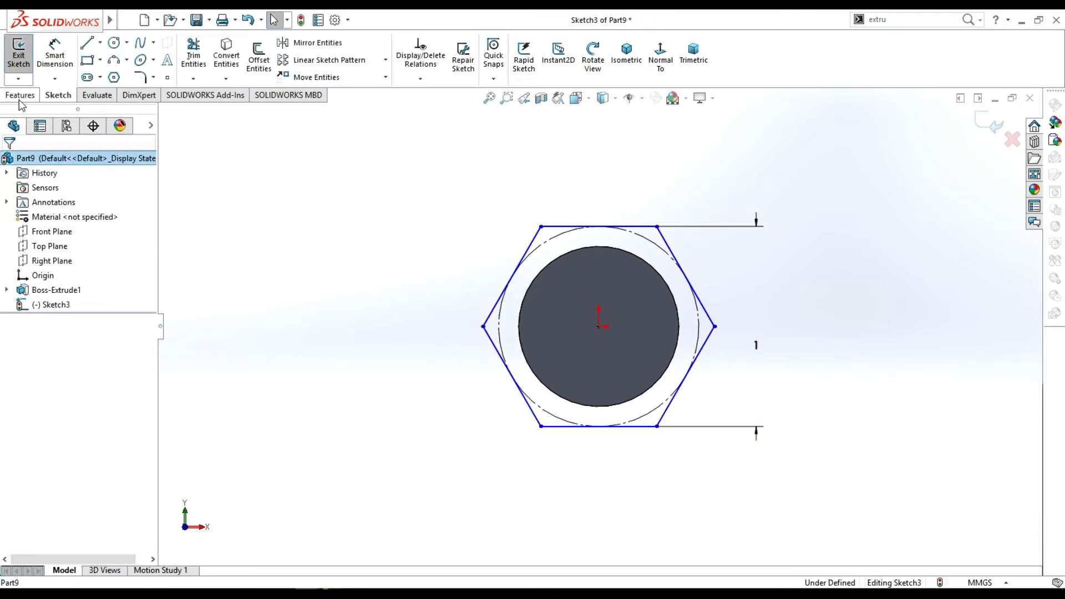
pyautogui.click(21, 95)
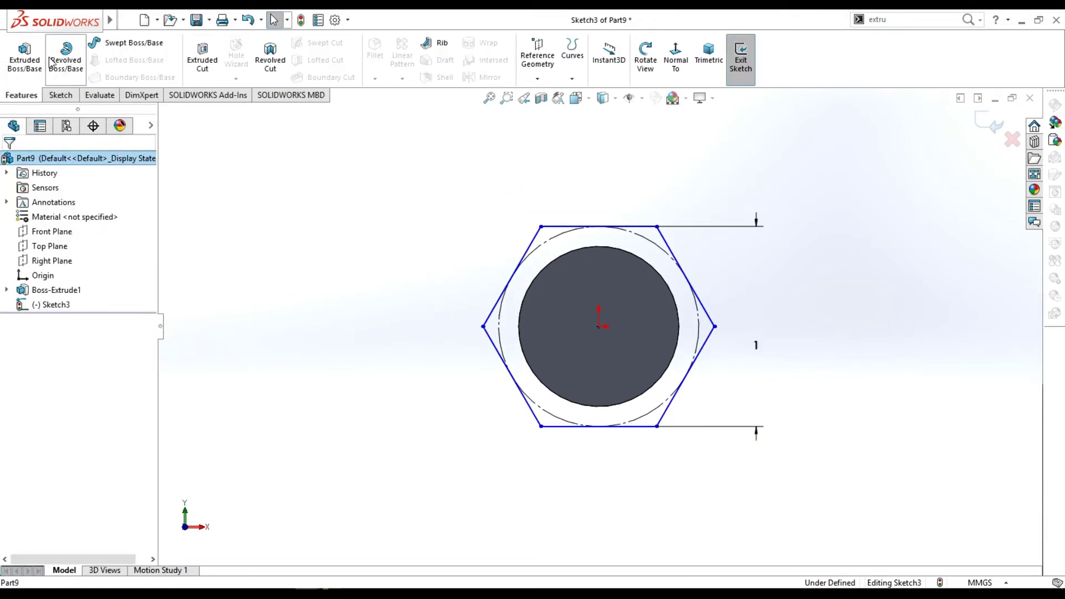
pyautogui.click(24, 55)
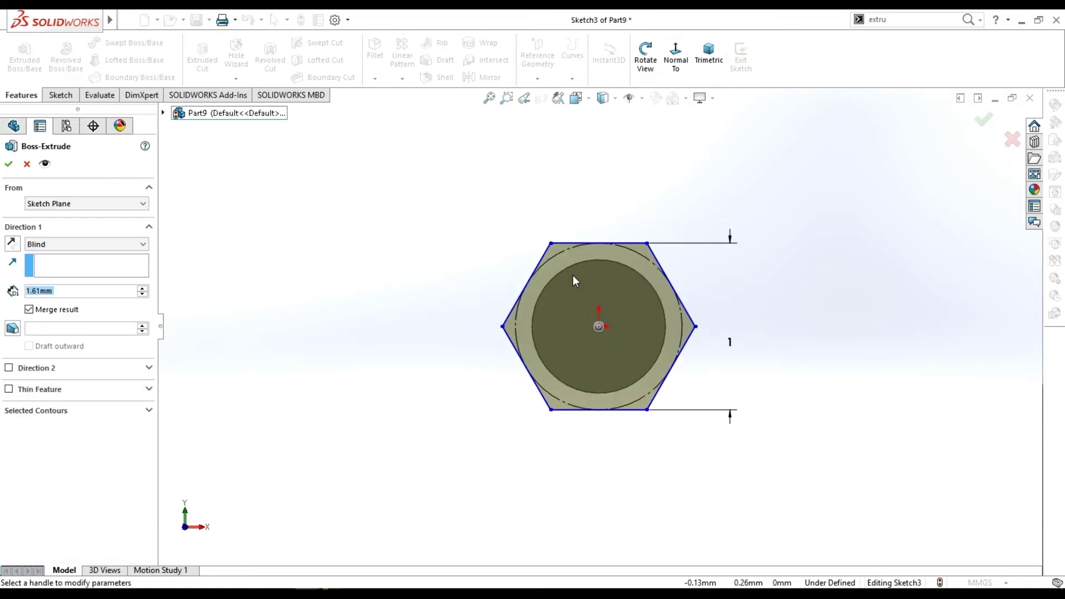
pyautogui.press('z')
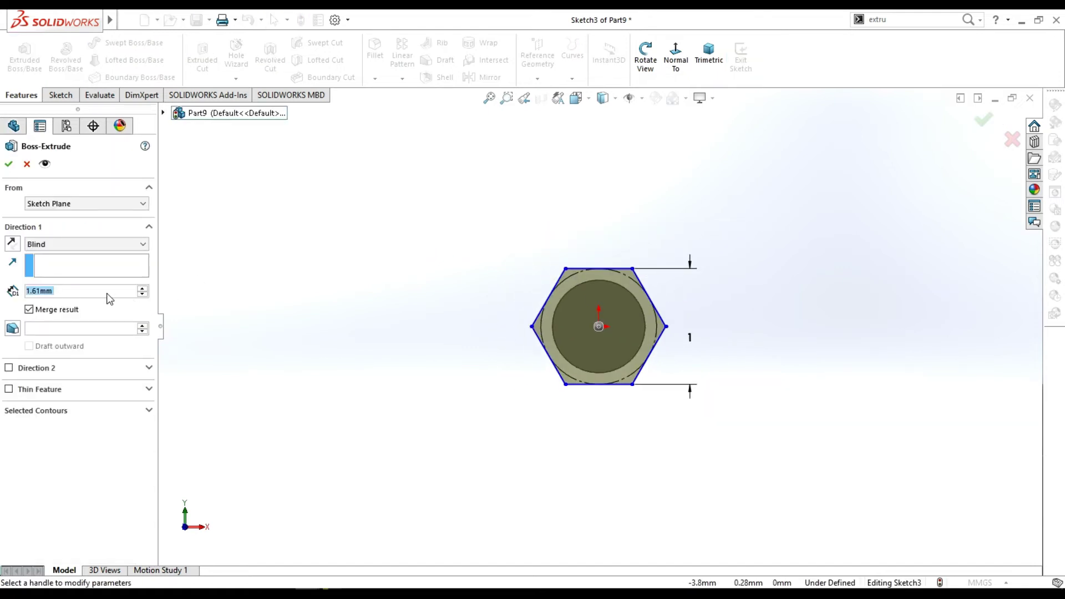
pyautogui.write('0')
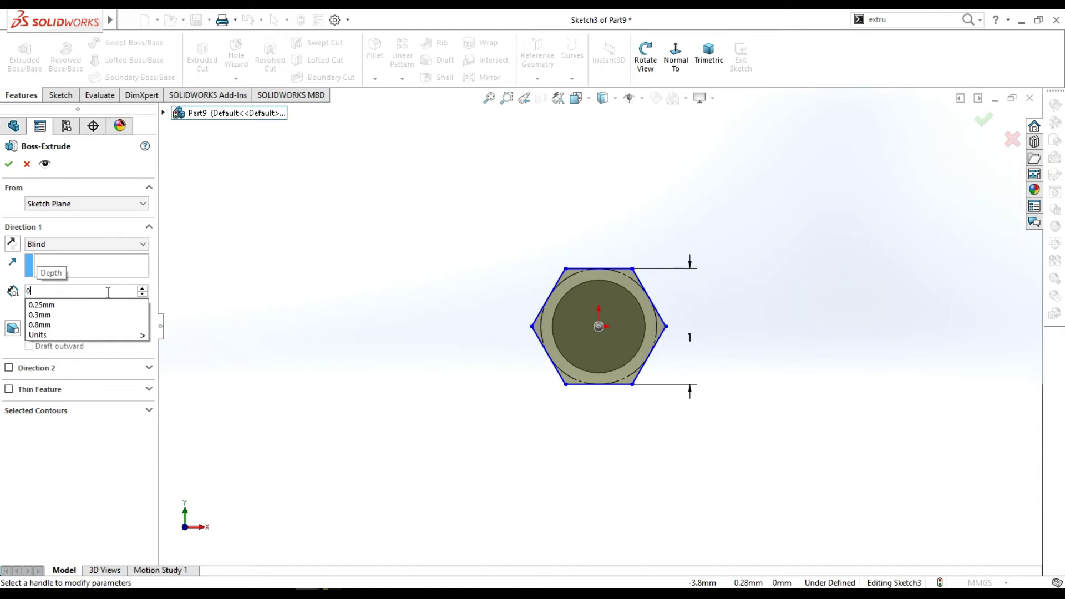
pyautogui.write('.2')
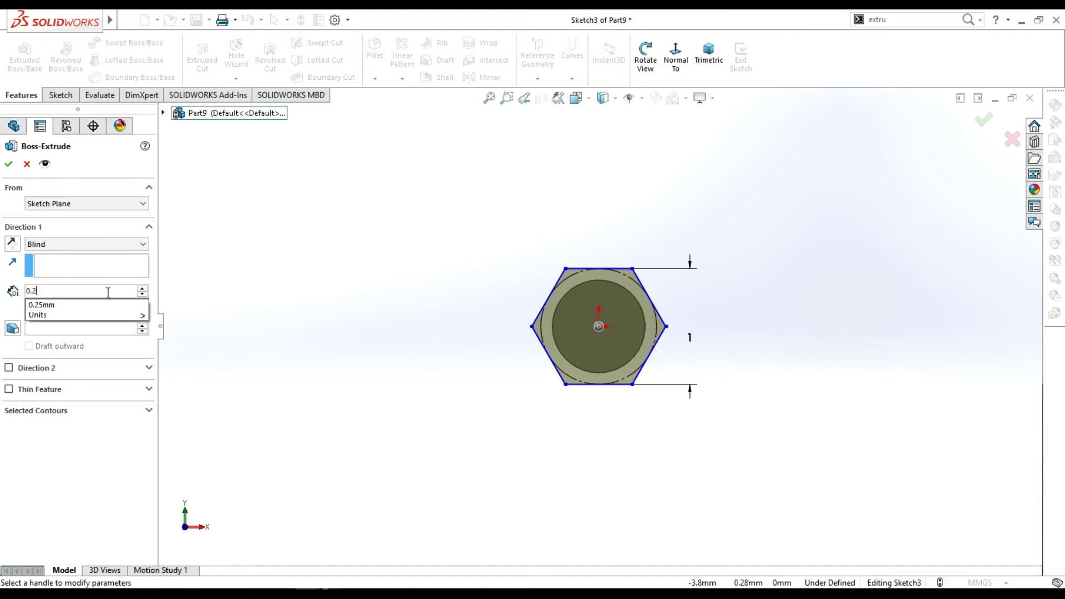
pyautogui.write('5')
pyautogui.press('Return')
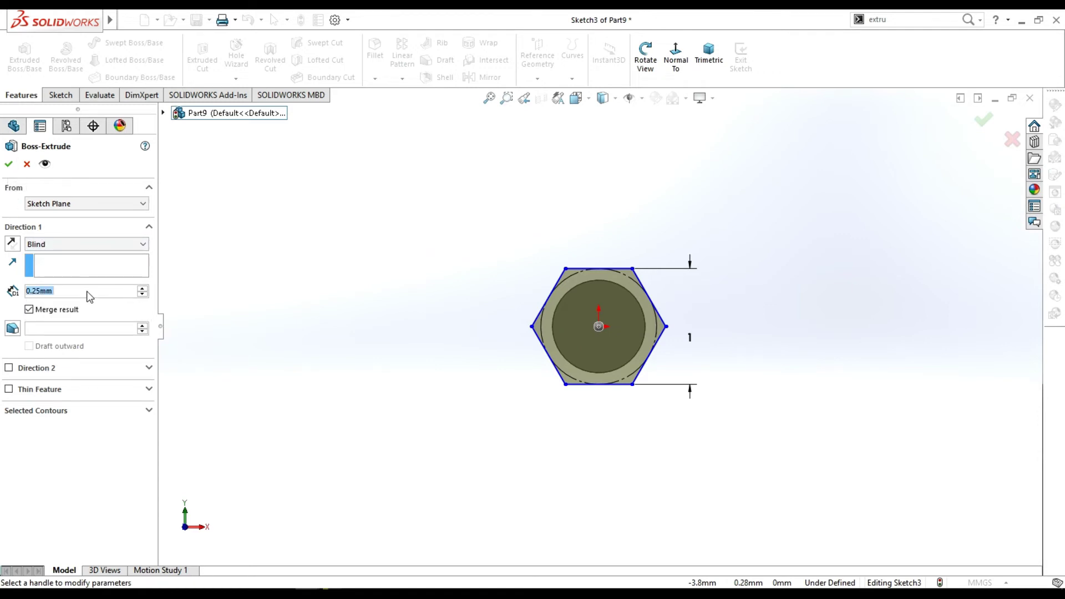
pyautogui.press('BackSpace')
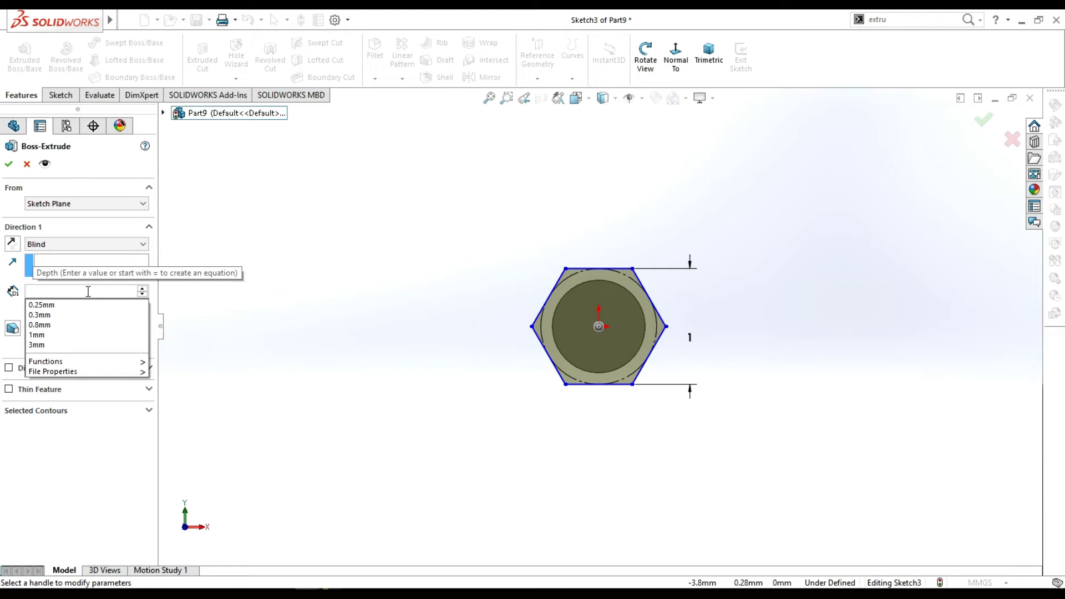
pyautogui.write('0.2')
pyautogui.press('Return')
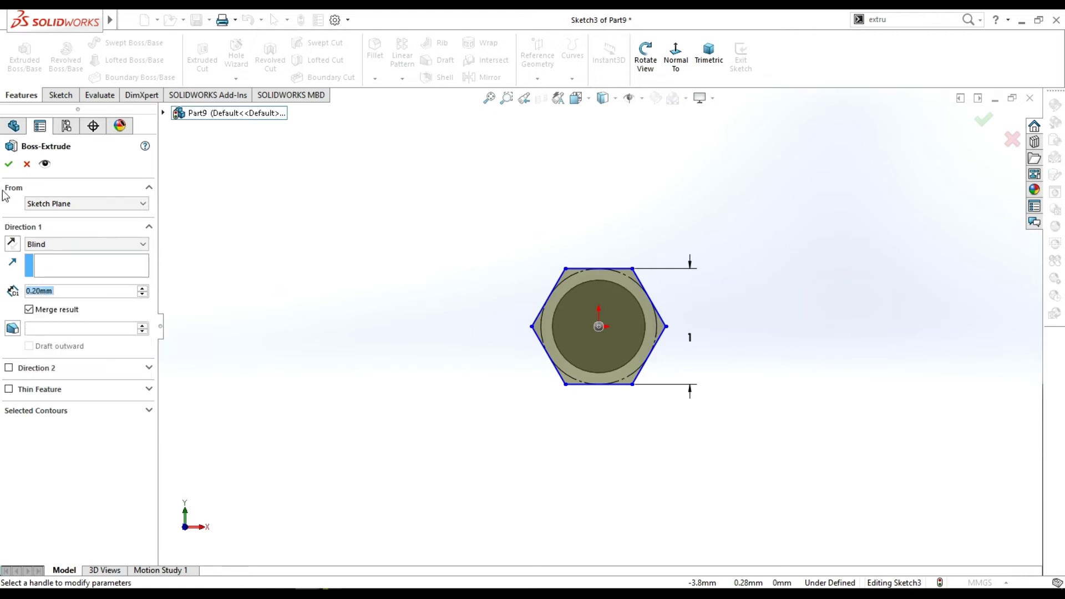
pyautogui.click(10, 163)
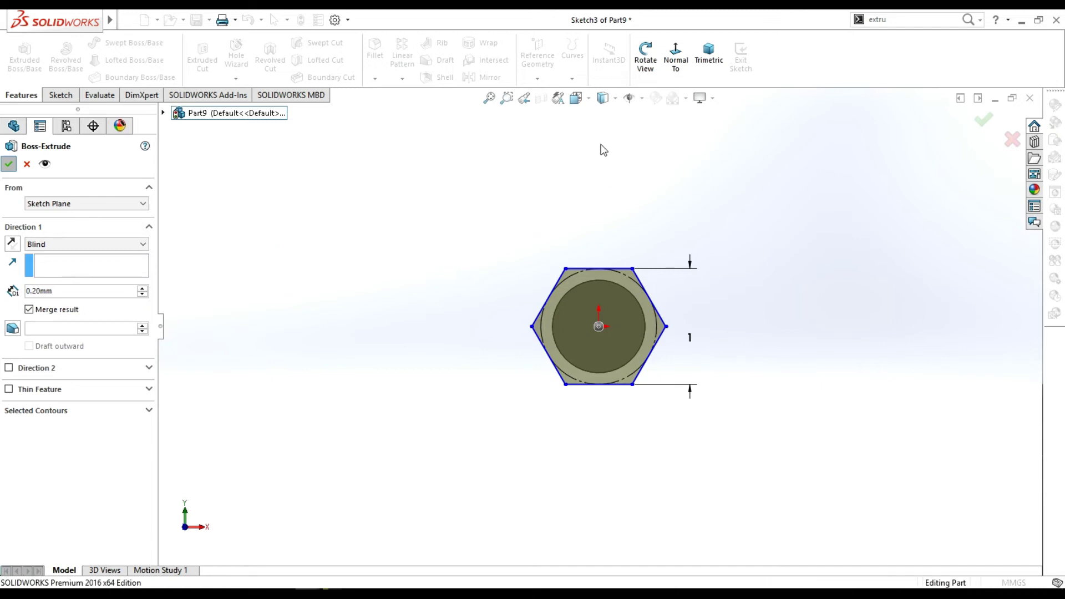
pyautogui.click(647, 67)
pyautogui.moveTo(699, 133)
pyautogui.mouseDown()
pyautogui.moveTo(749, 281)
pyautogui.moveTo(721, 323)
pyautogui.mouseUp()
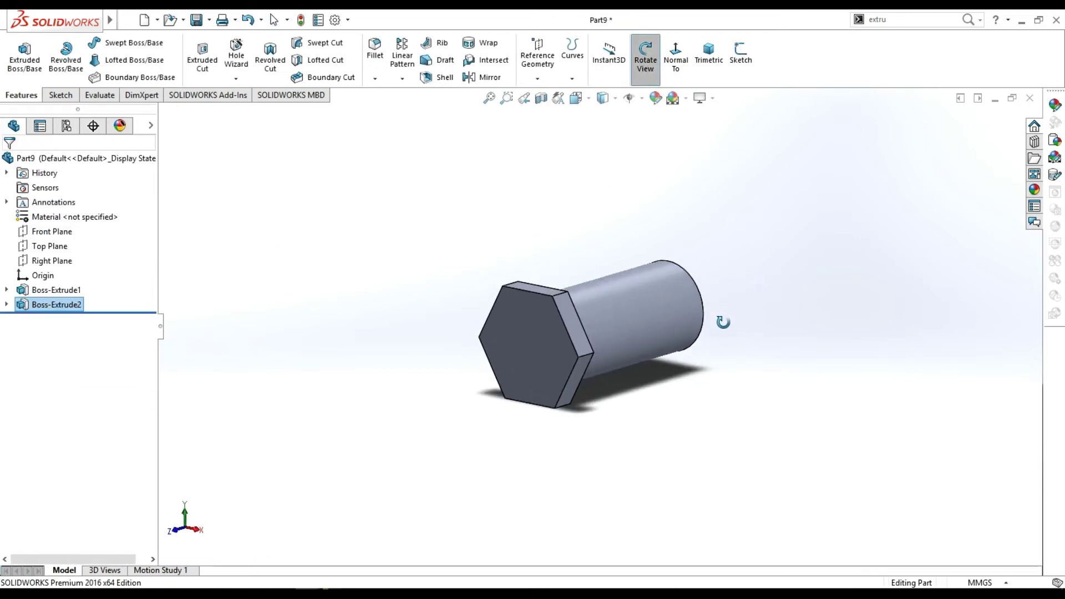
# Box-select the whole bolt and change its appearance to neutral grey.
pyautogui.click(647, 67)
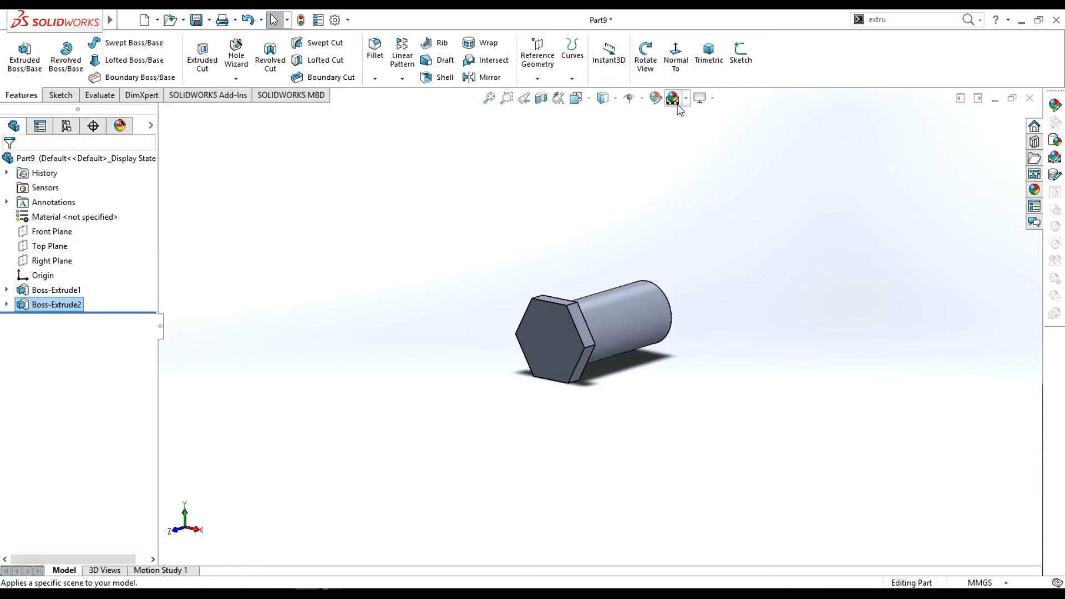
pyautogui.click(656, 98)
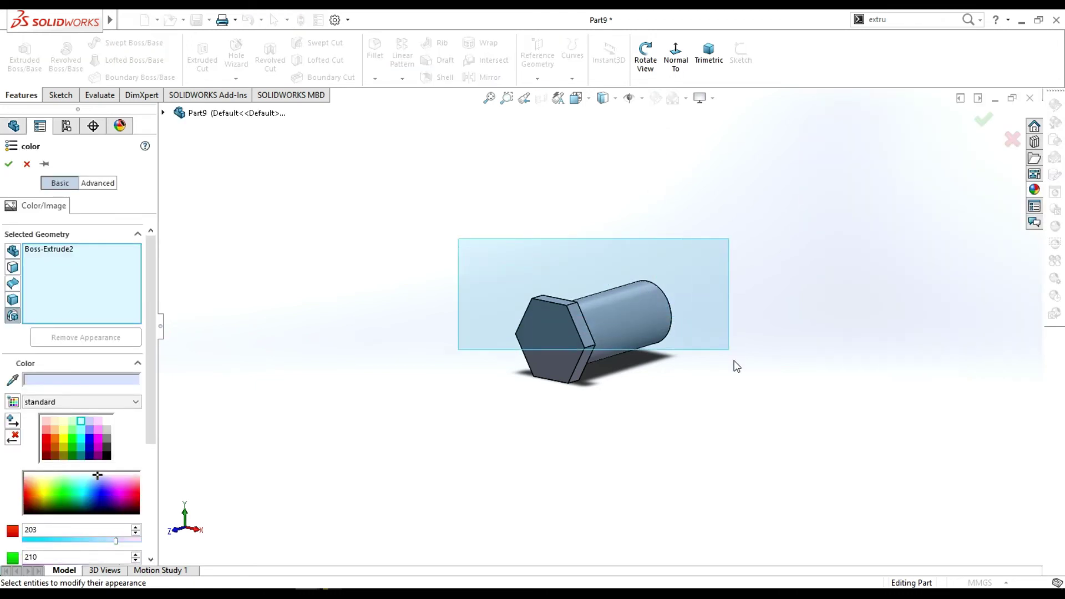
pyautogui.moveTo(468, 248); pyautogui.dragTo(738, 436)
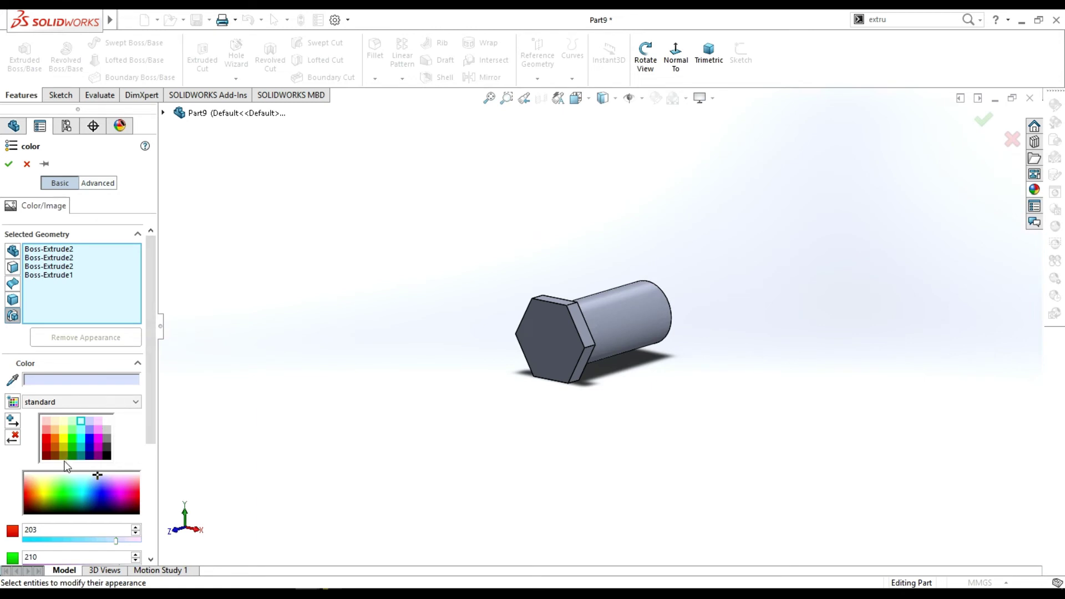
pyautogui.click(108, 428)
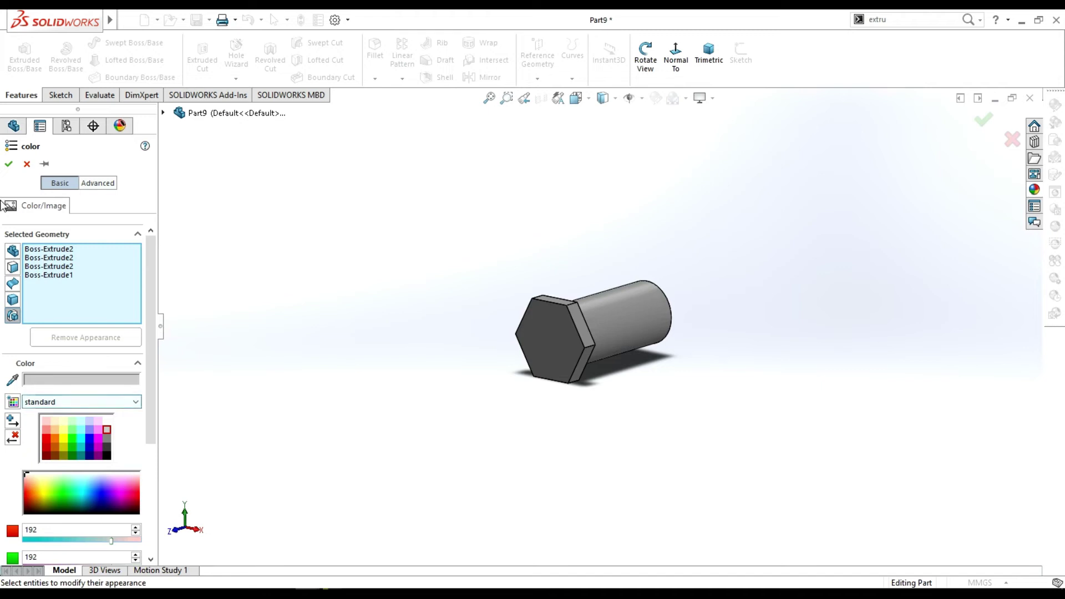
pyautogui.click(9, 164)
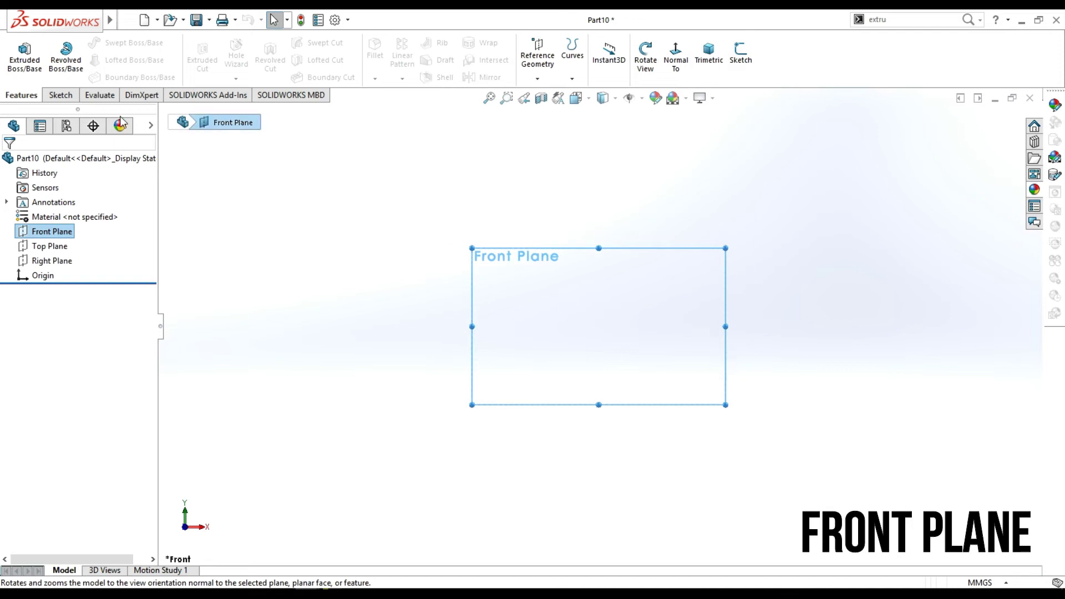
# Draw an origin-centred hexagon on the Front Plane, dimensioned 1 across flats.
pyautogui.click(71, 97)
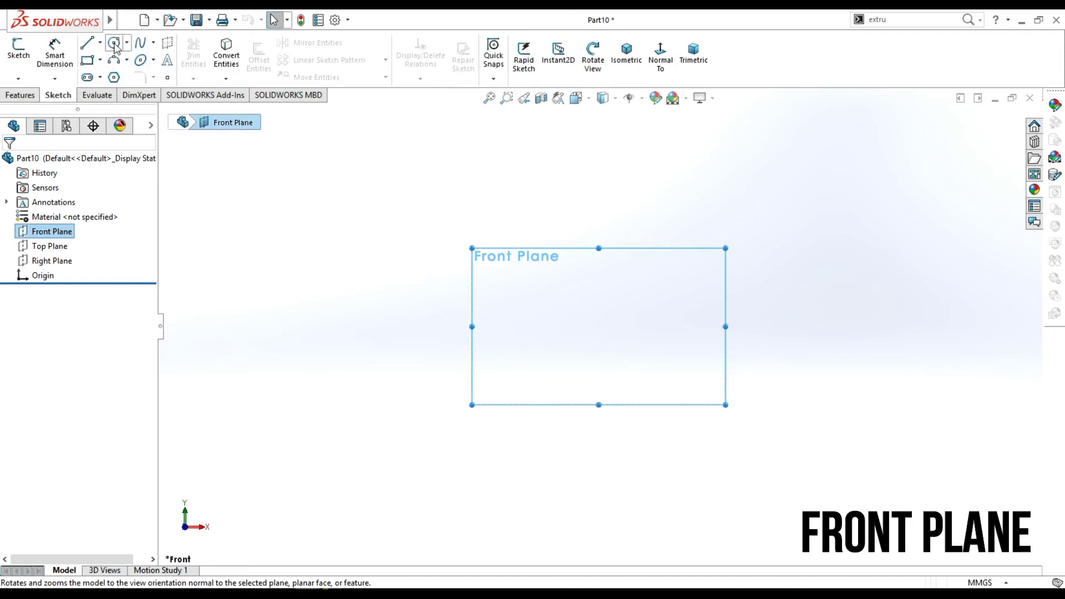
pyautogui.click(114, 77)
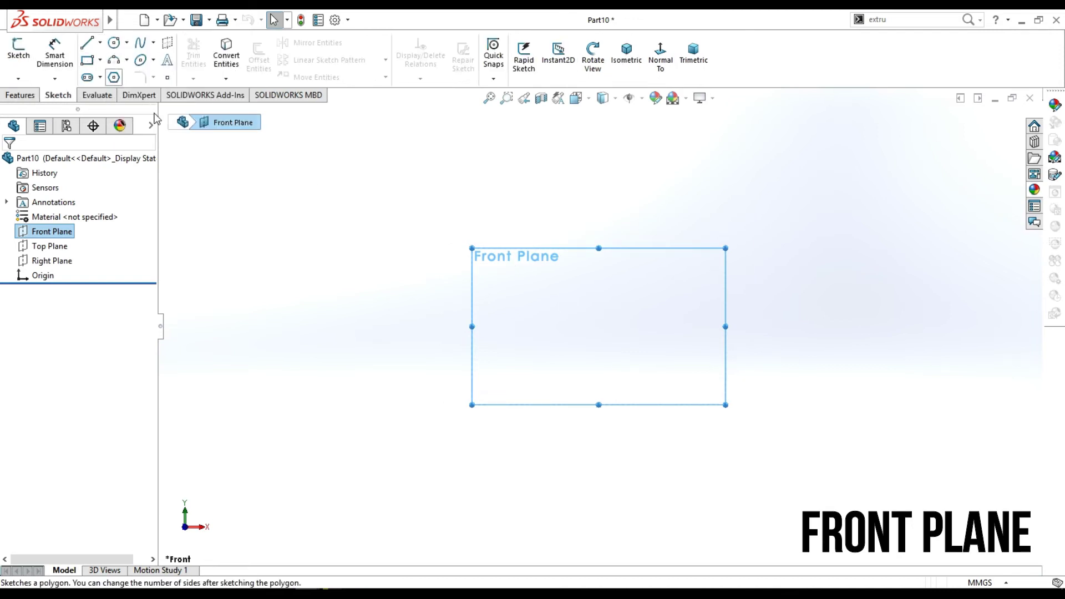
pyautogui.click(600, 327)
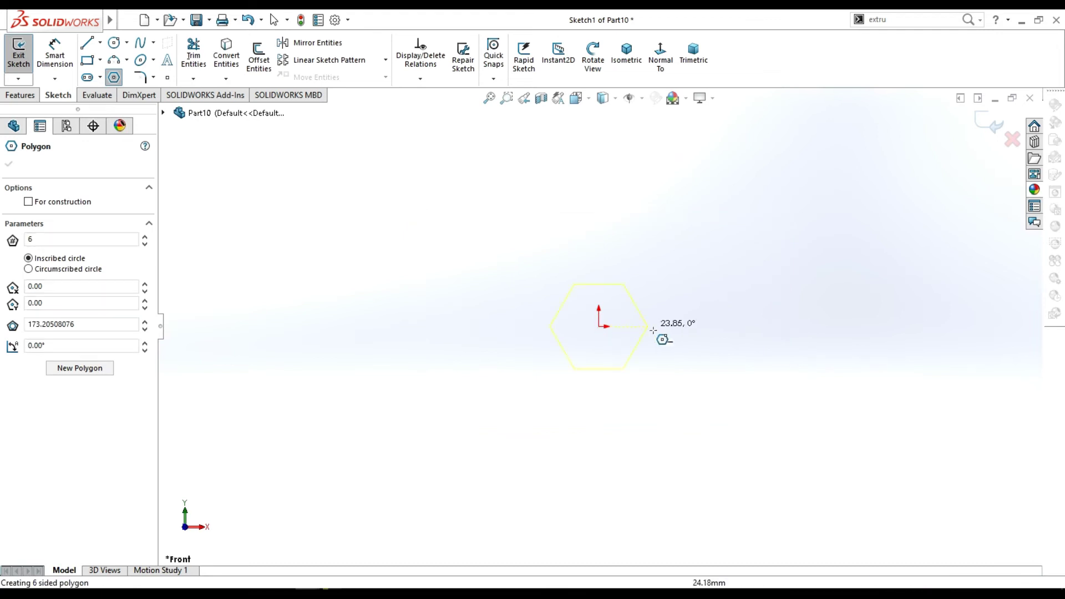
pyautogui.click(691, 326)
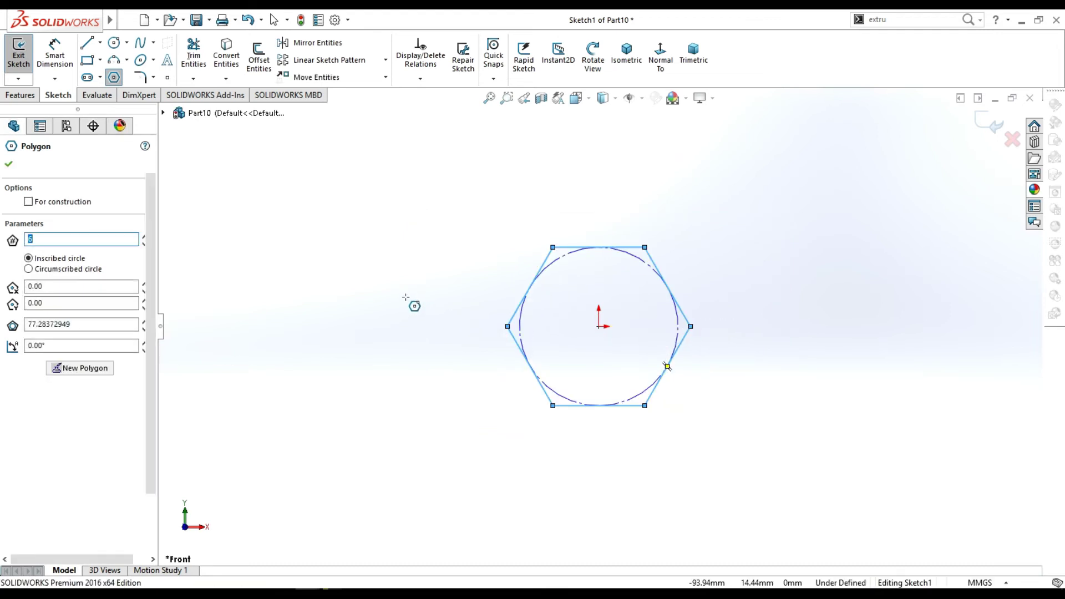
pyautogui.press('Escape')
pyautogui.click(54, 56)
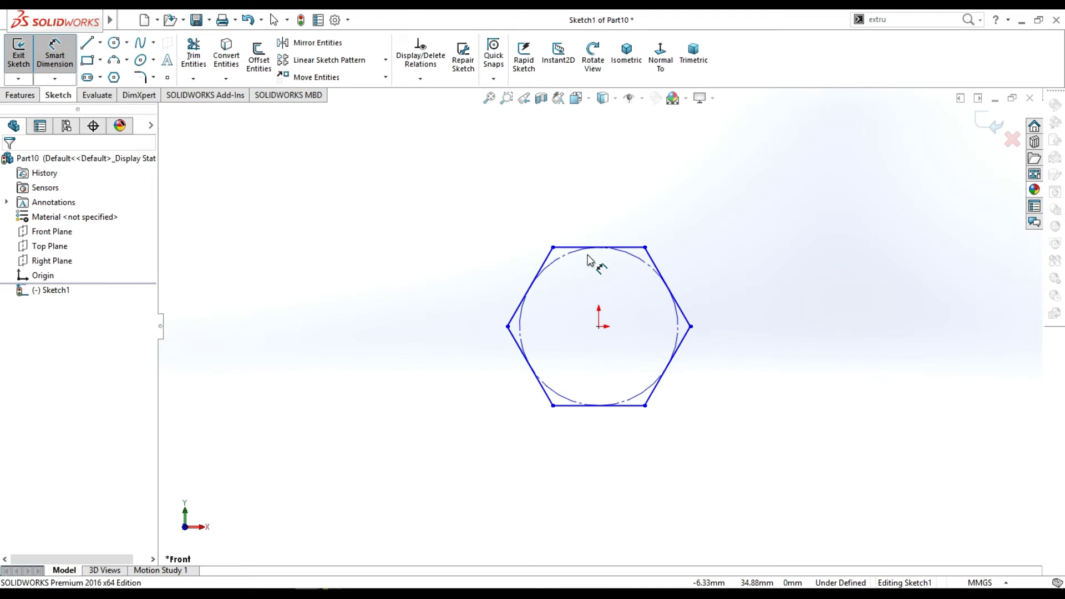
pyautogui.click(627, 249)
pyautogui.click(636, 405)
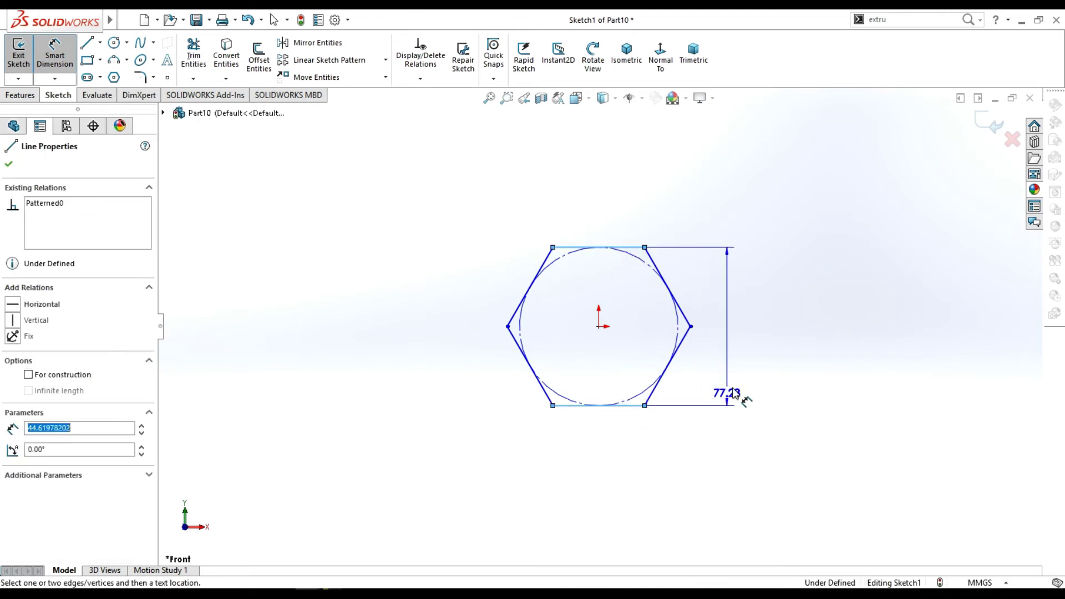
pyautogui.click(765, 358)
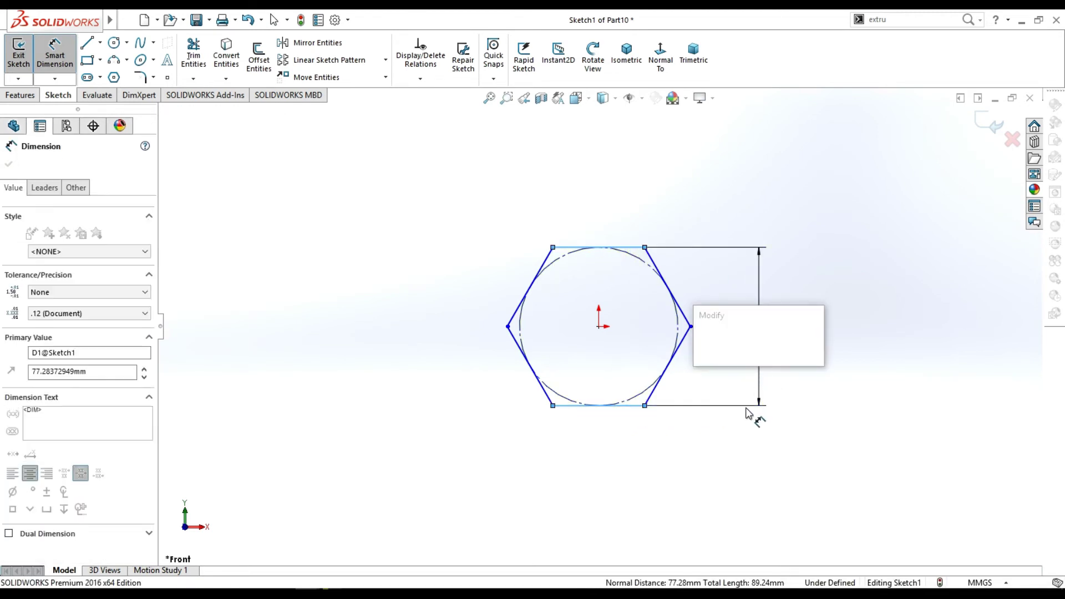
pyautogui.write('1')
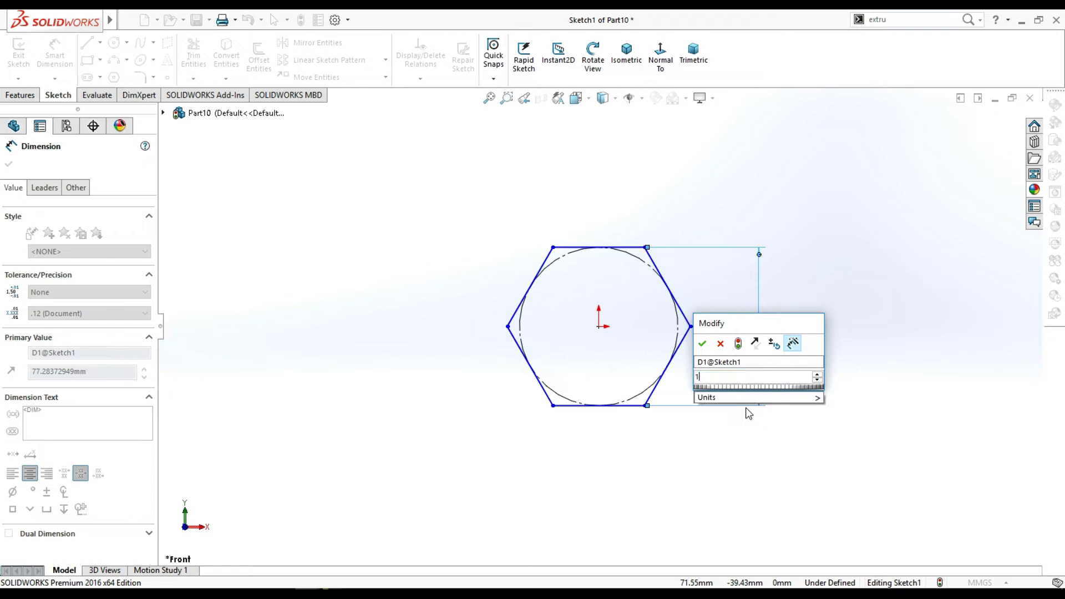
pyautogui.press('Return')
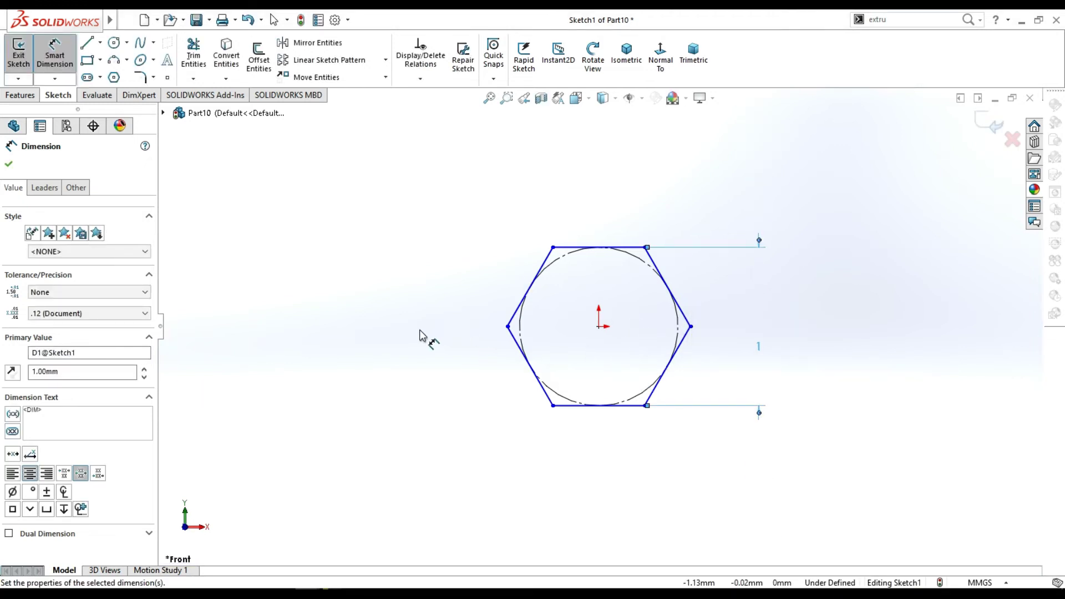
pyautogui.click(9, 164)
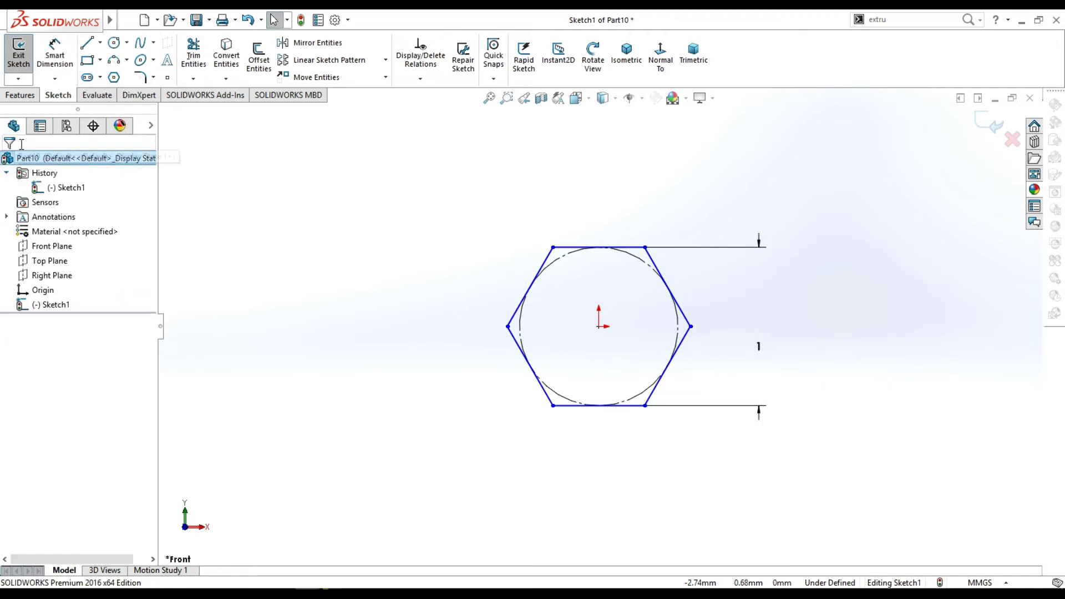
# Add an origin-centred circle inside the hexagon, dimensioned Ø0.80.
pyautogui.click(114, 43)
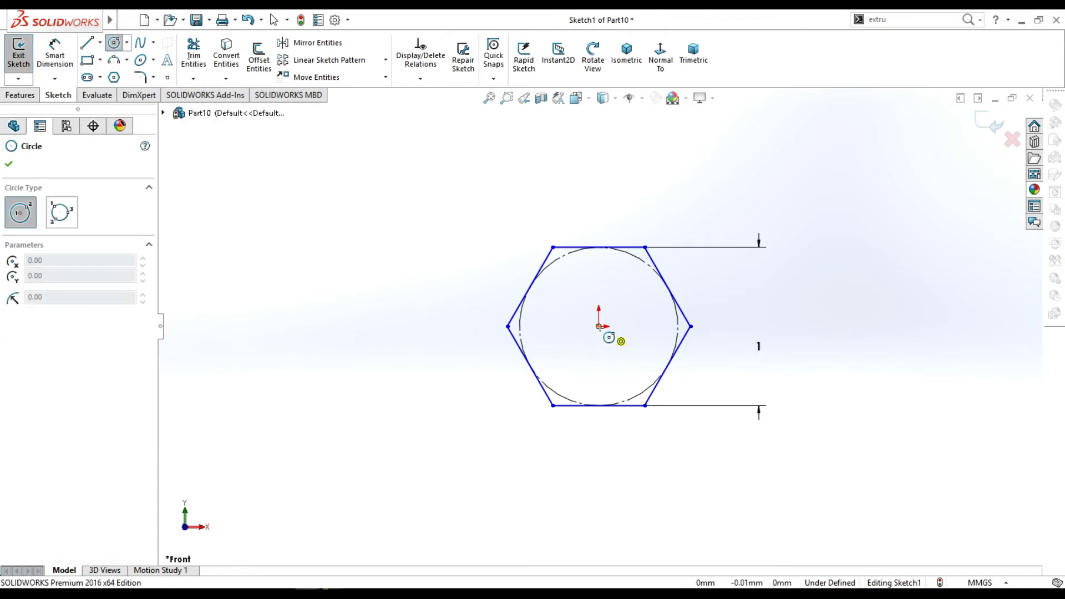
pyautogui.click(599, 326)
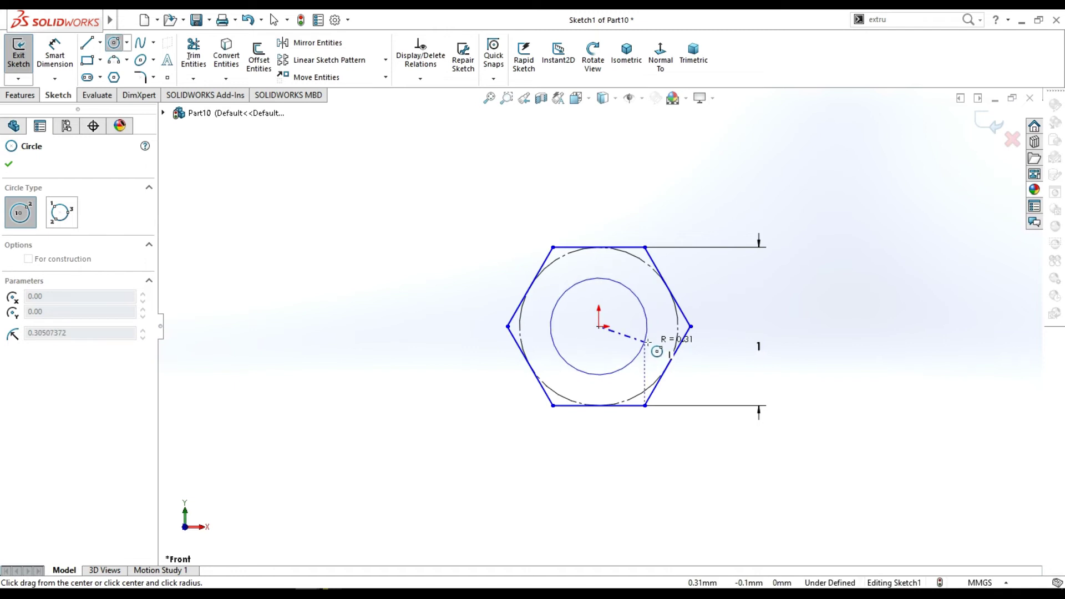
pyautogui.click(647, 343)
pyautogui.press('Escape')
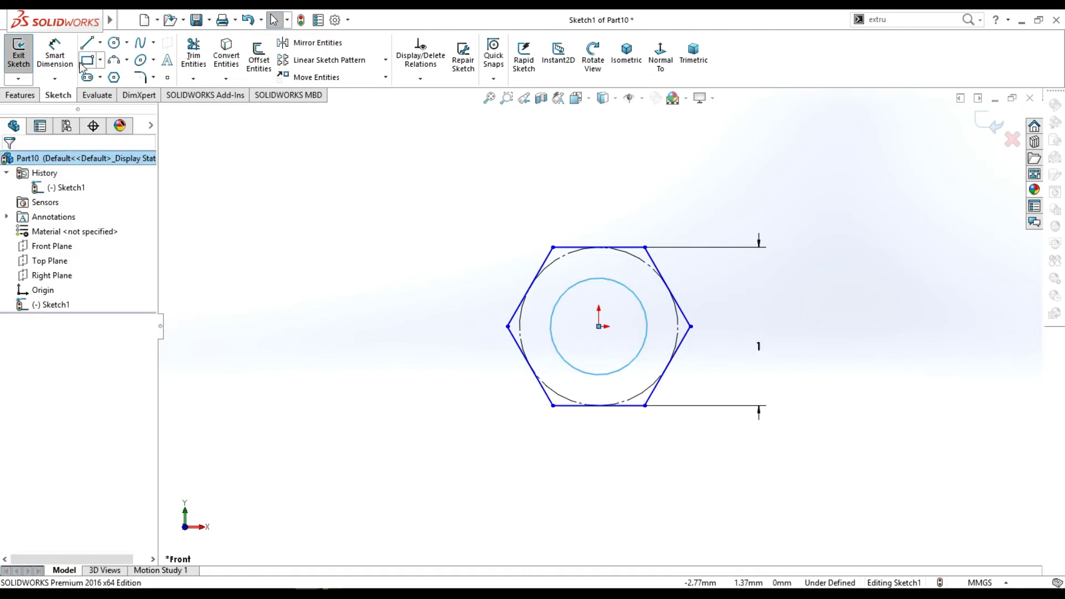
pyautogui.click(55, 52)
pyautogui.click(645, 311)
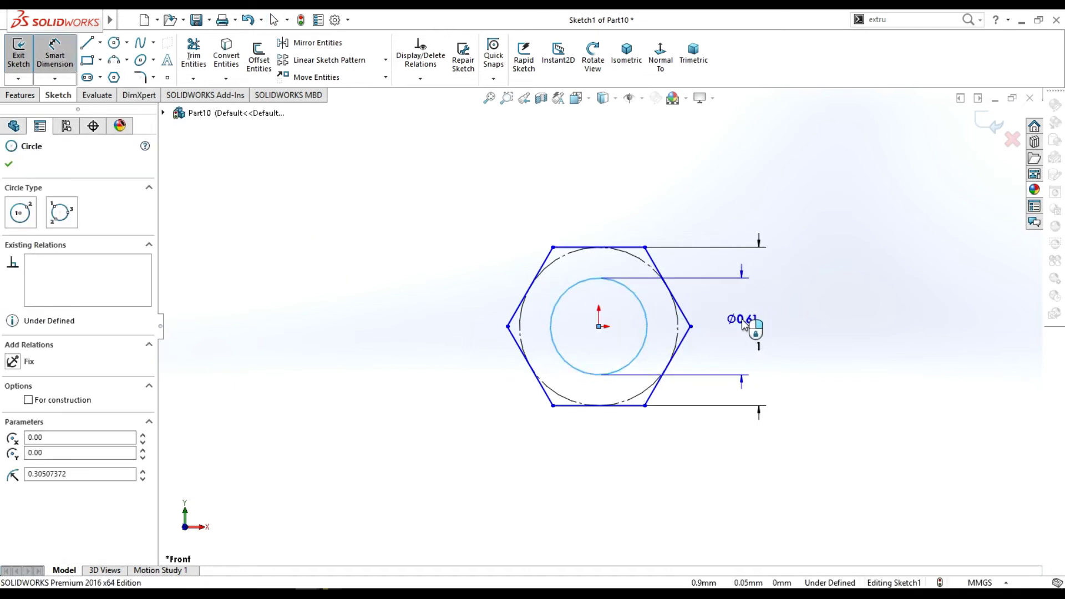
pyautogui.click(743, 325)
pyautogui.write('0.8')
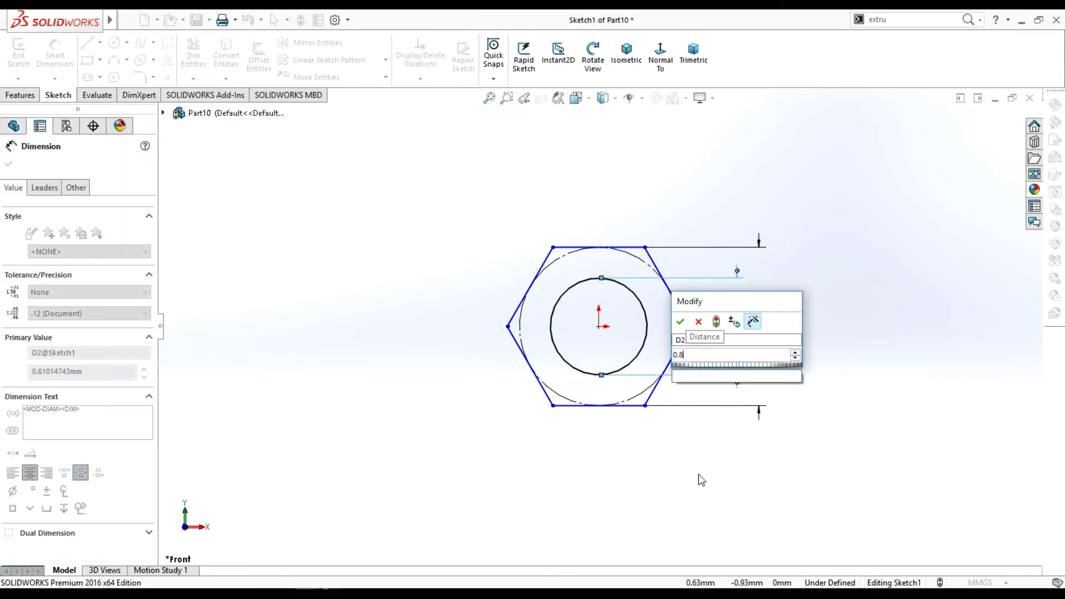
pyautogui.press('Return')
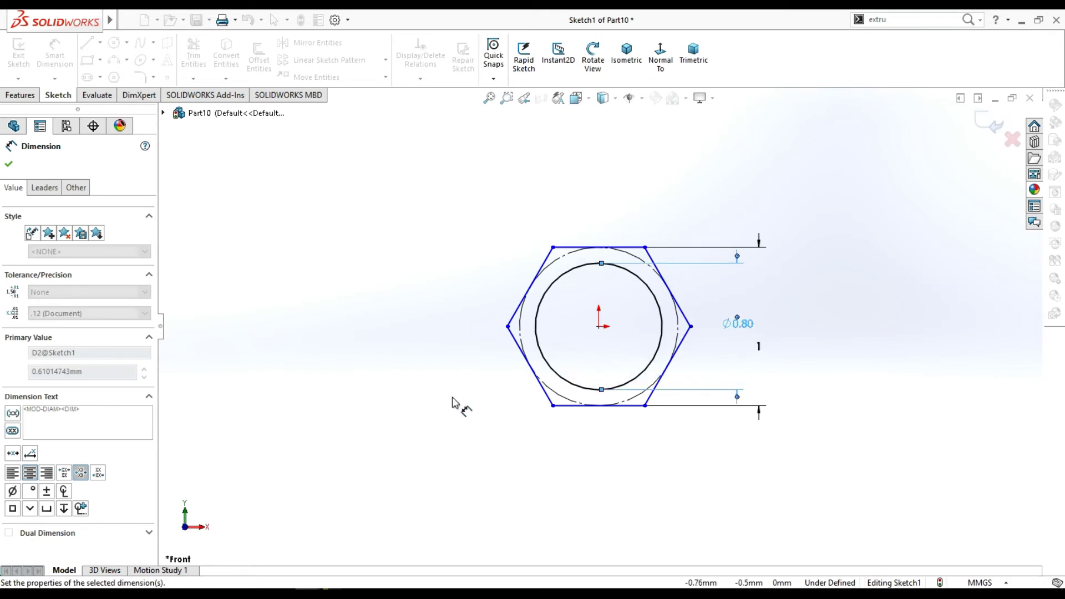
pyautogui.click(9, 163)
# Extrude the hexagon sketch 0.20 mm into a hex nut with a through hole.
pyautogui.click(20, 95)
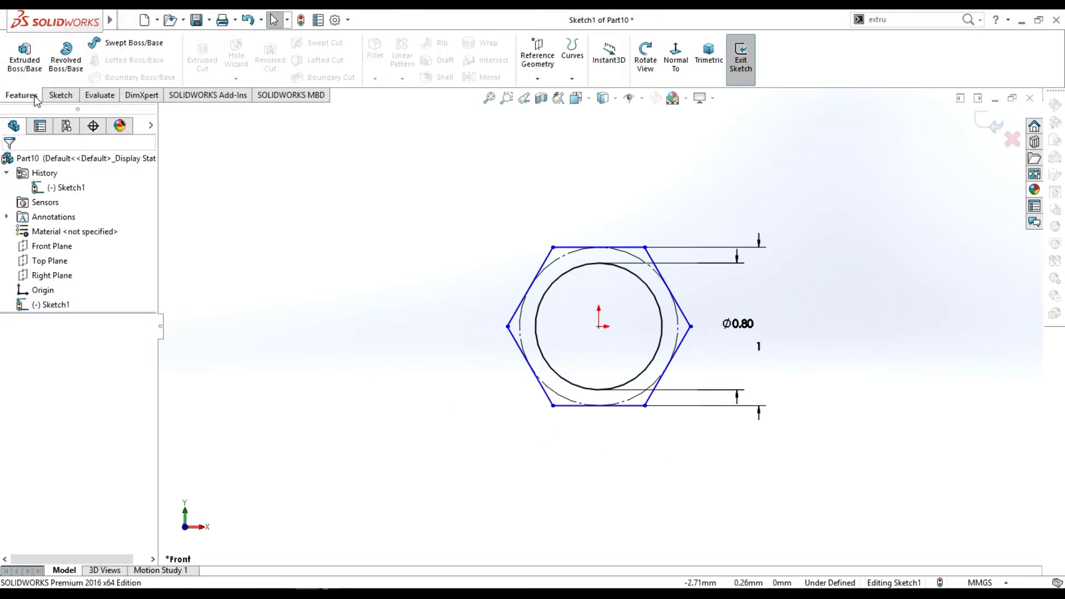
pyautogui.click(33, 68)
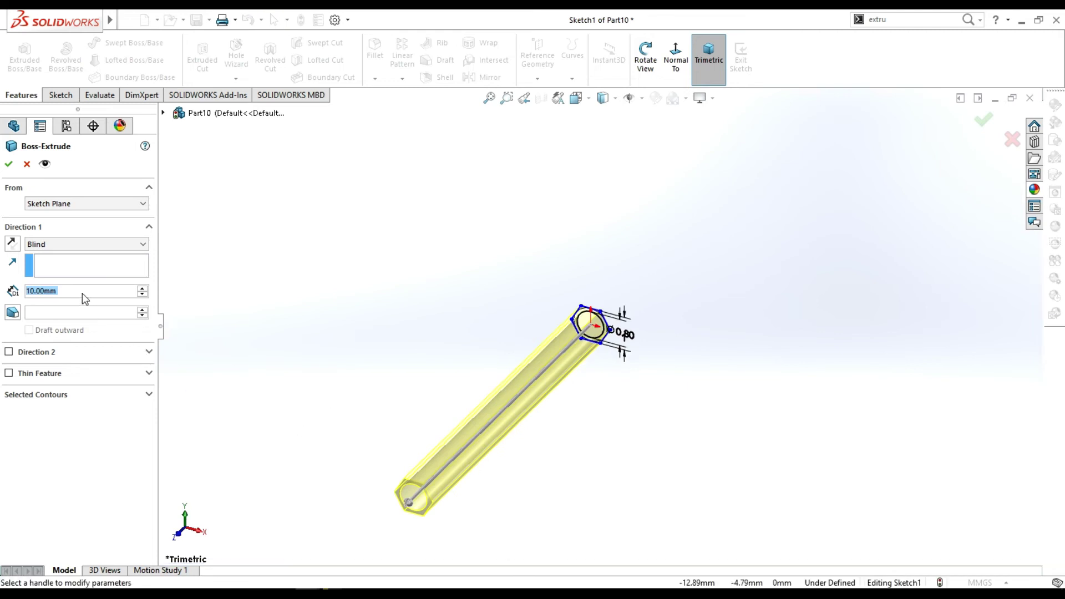
pyautogui.write('0.2')
pyautogui.press('Return')
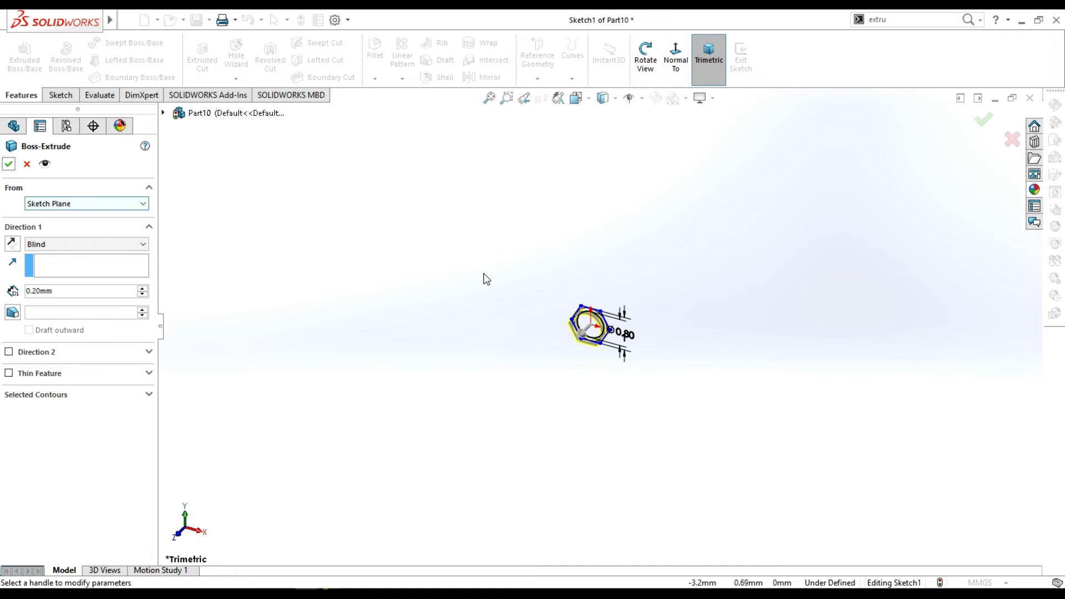
pyautogui.click(9, 164)
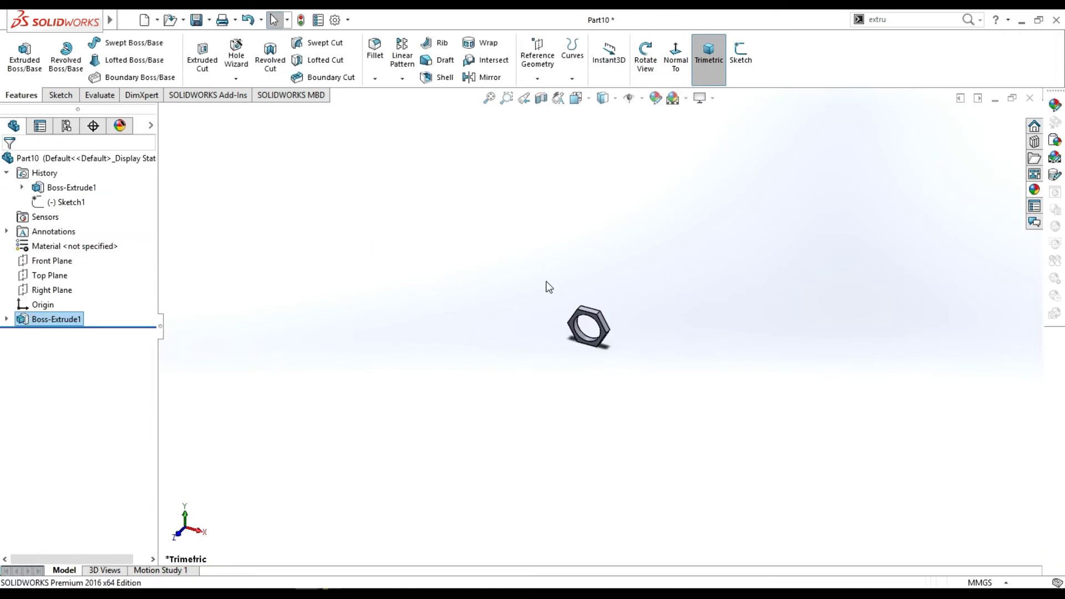
pyautogui.scroll(-2, 604, 264)
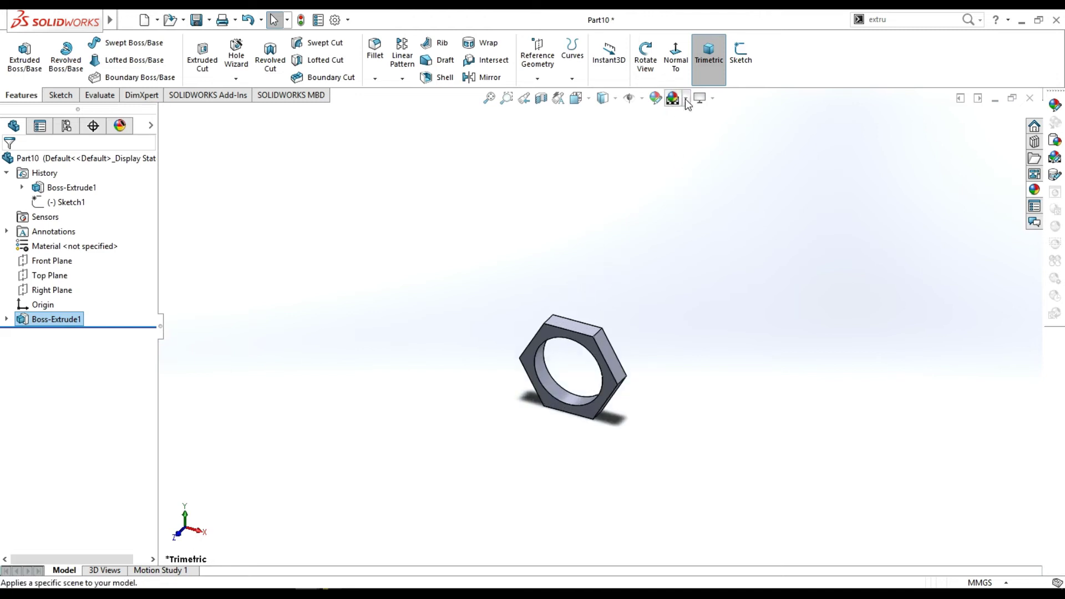
# Box-select the whole nut and change its appearance to neutral grey.
pyautogui.click(655, 98)
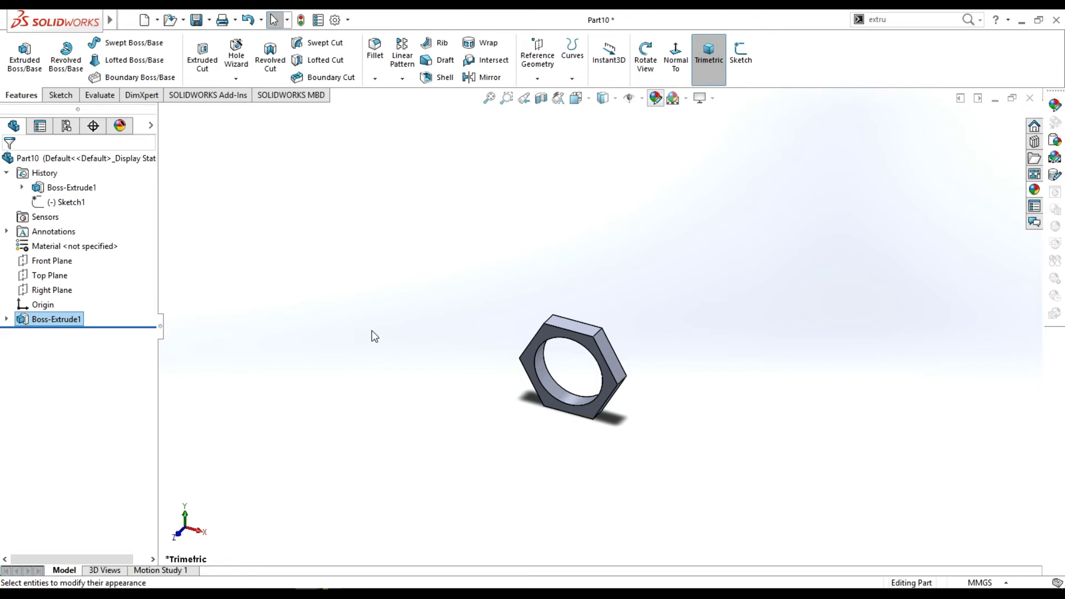
pyautogui.moveTo(450, 256); pyautogui.dragTo(664, 414)
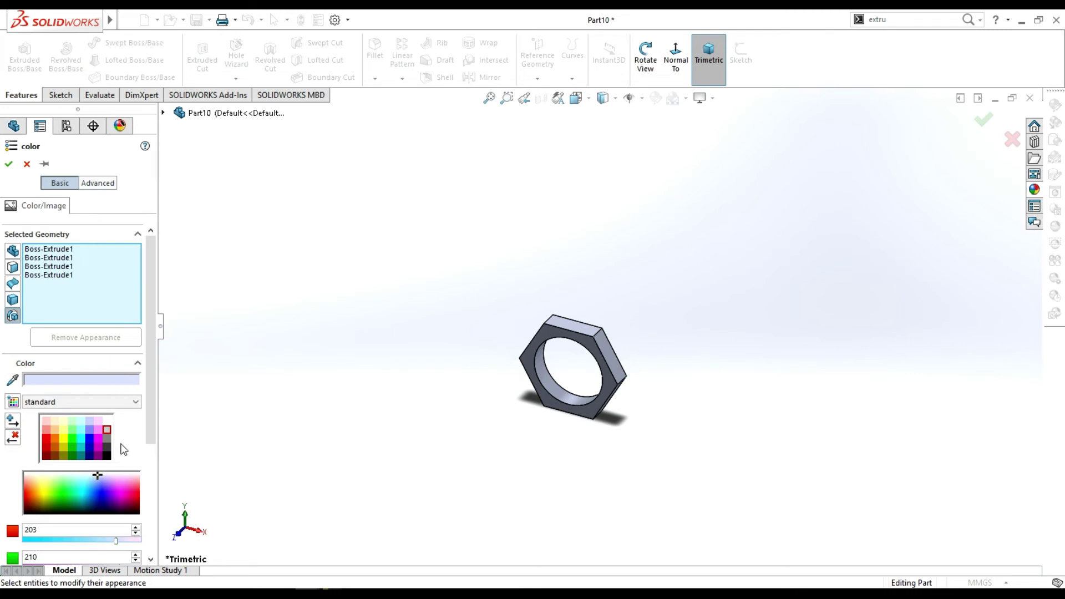
pyautogui.click(107, 430)
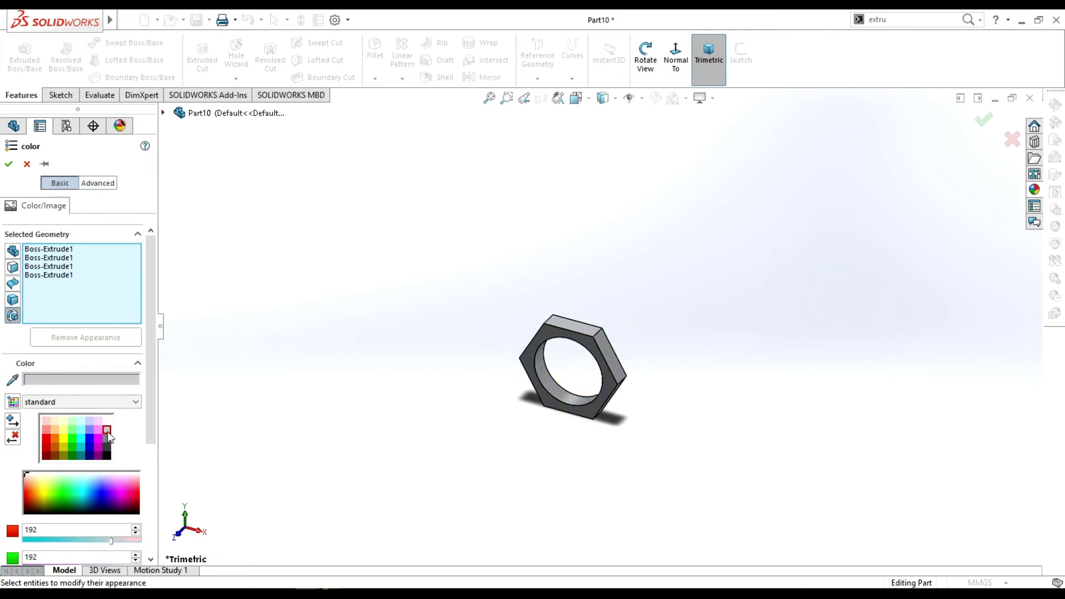
pyautogui.click(8, 164)
pyautogui.scroll(-2, 690, 426)
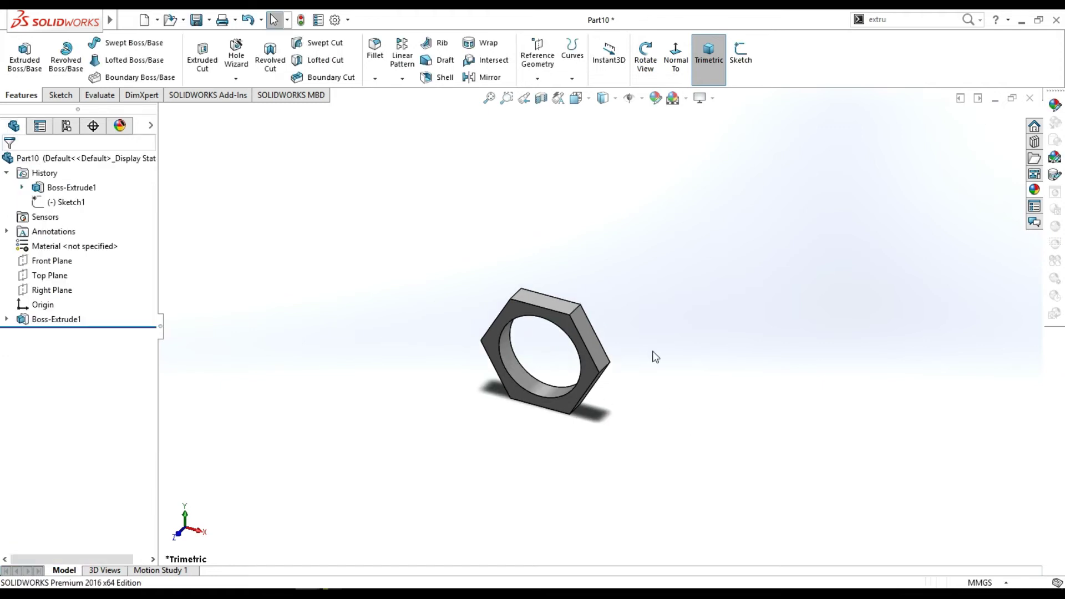
pyautogui.scroll(-1, 643, 398)
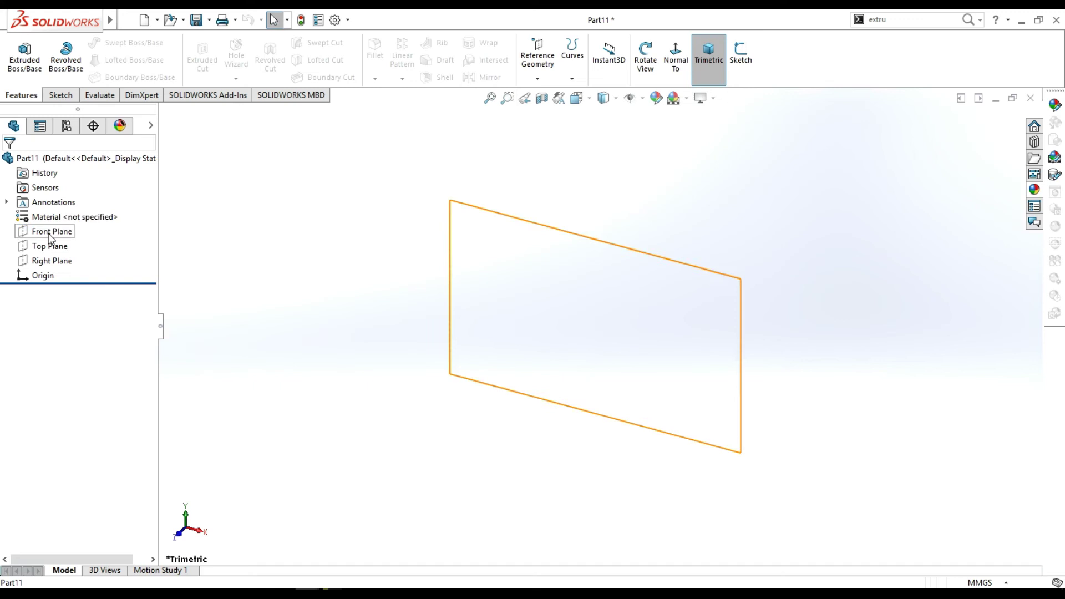
# Draw a circle centred on the origin of the new part's Front Plane, viewed face-on.
pyautogui.click(50, 231)
pyautogui.click(102, 216)
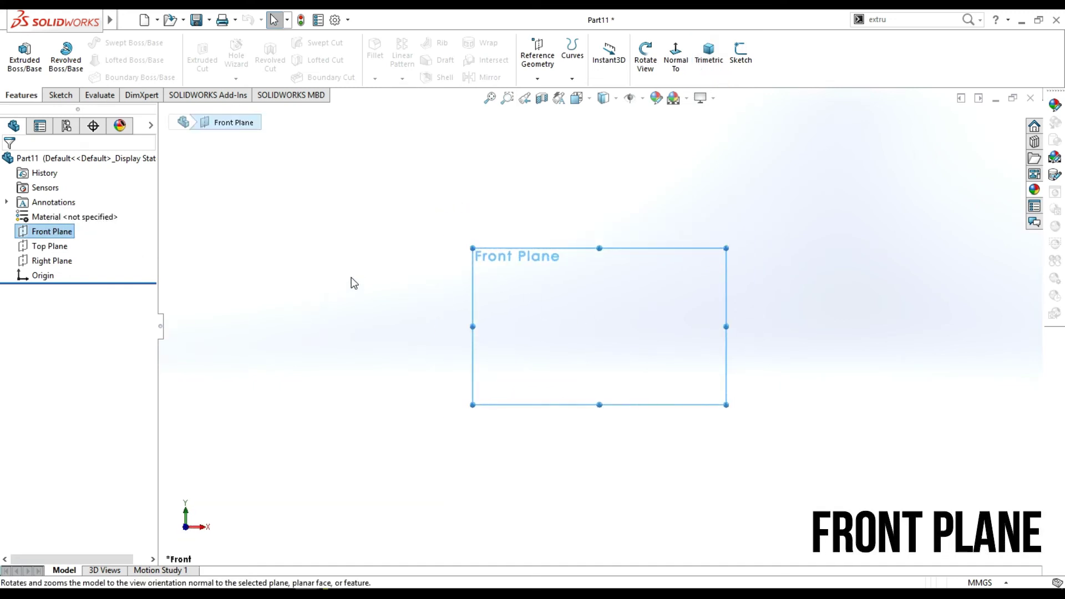
pyautogui.click(76, 97)
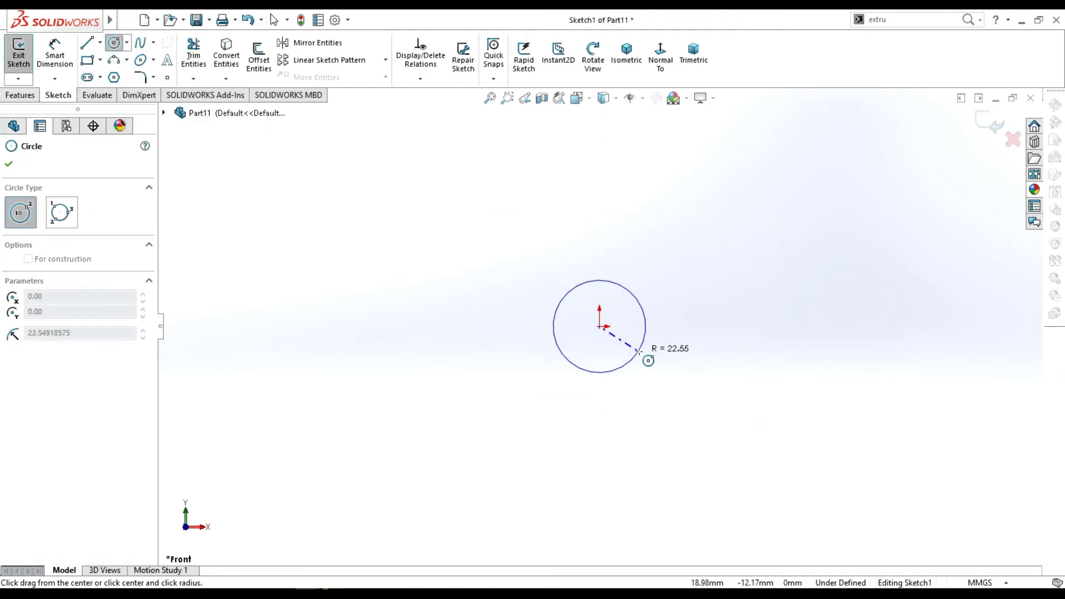
pyautogui.moveTo(612, 338); pyautogui.dragTo(637, 364)
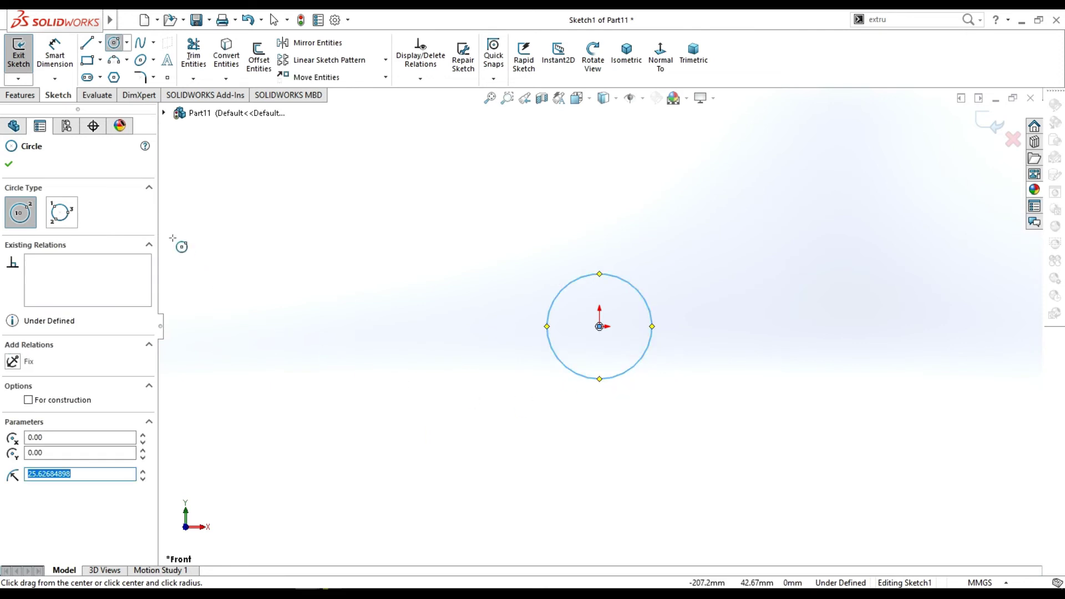
pyautogui.press('Escape')
# Dimension the circle's diameter to 0.30 mm.
pyautogui.click(60, 55)
pyautogui.click(552, 302)
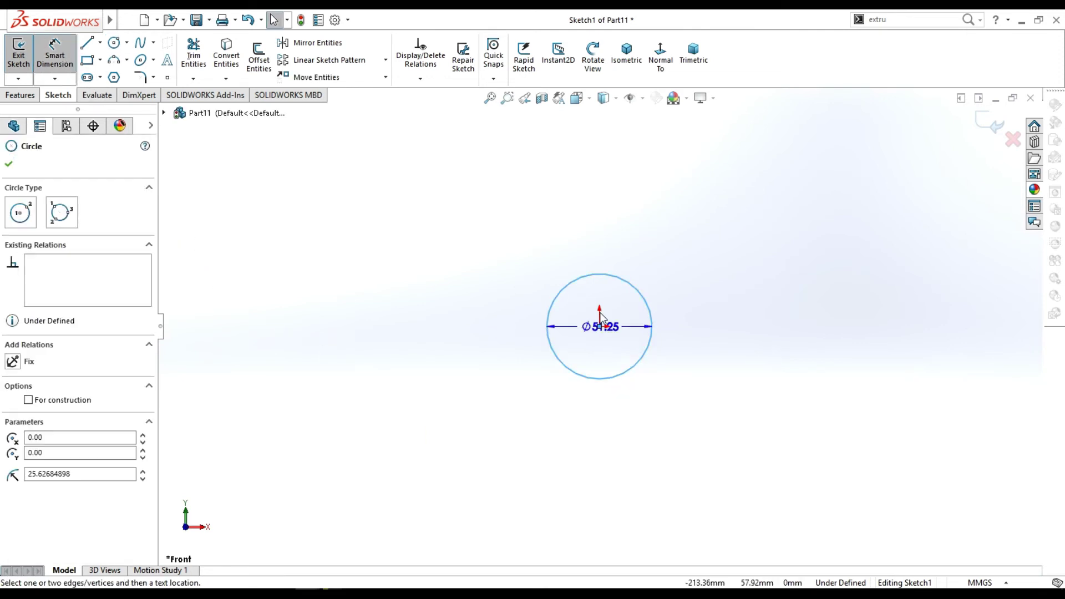
pyautogui.click(717, 339)
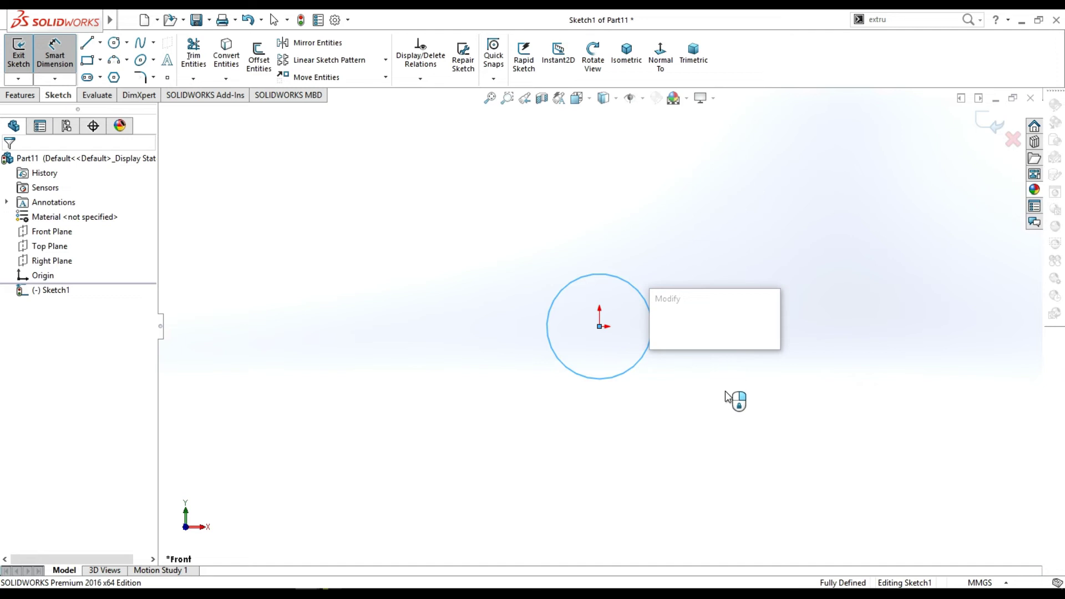
pyautogui.write('0.')
pyautogui.write('5')
pyautogui.press('Return')
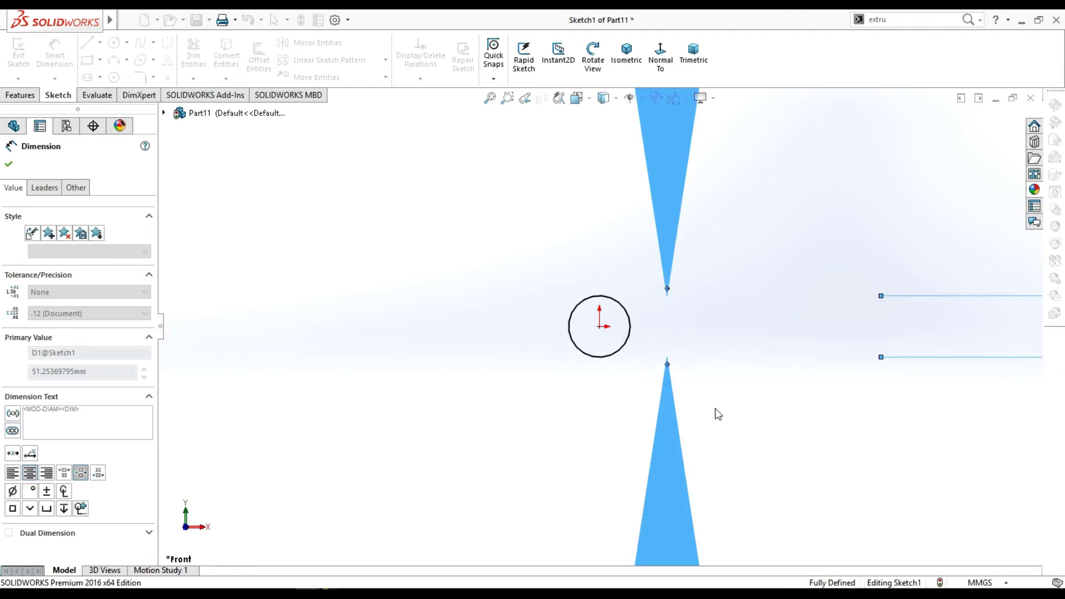
pyautogui.click(10, 164)
pyautogui.click(20, 95)
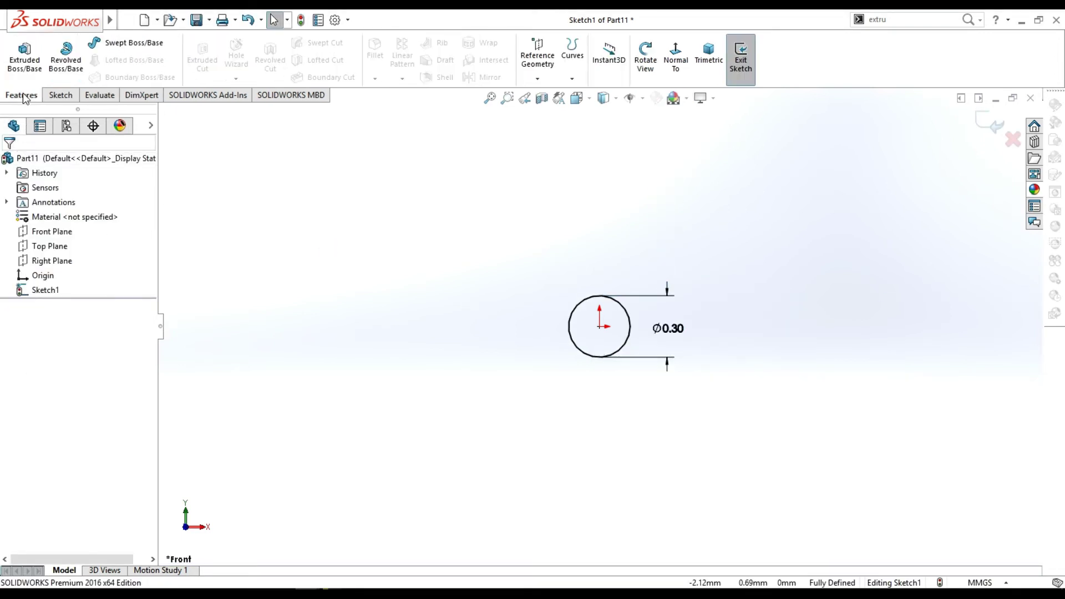
pyautogui.click(25, 55)
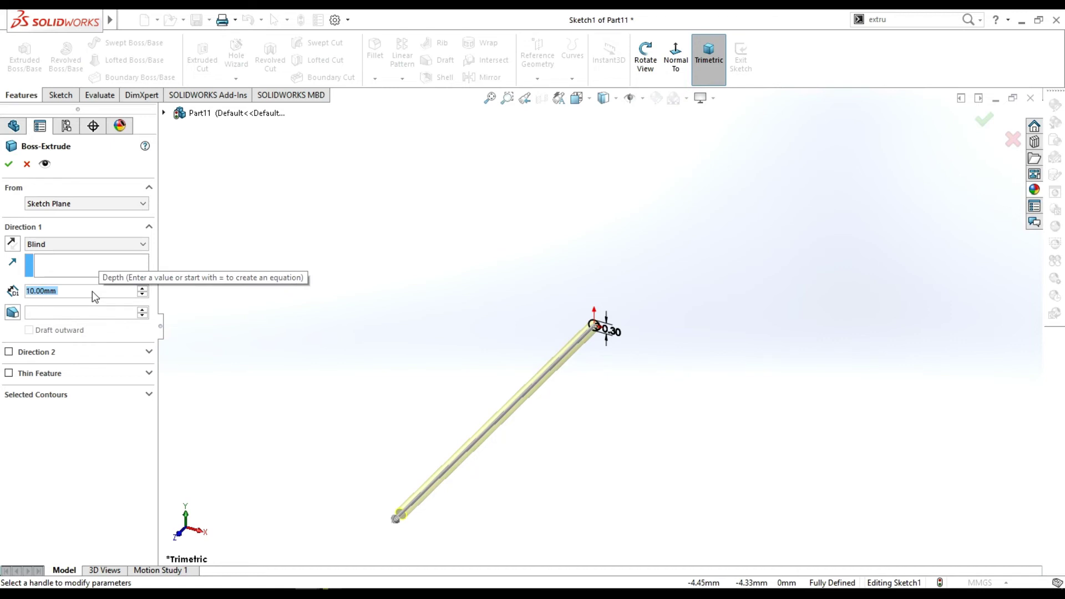
# Set the blind extrusion depth to 0.60 mm, corrected from 3, and zoom in on the cylinder.
pyautogui.write('3')
pyautogui.press('Return')
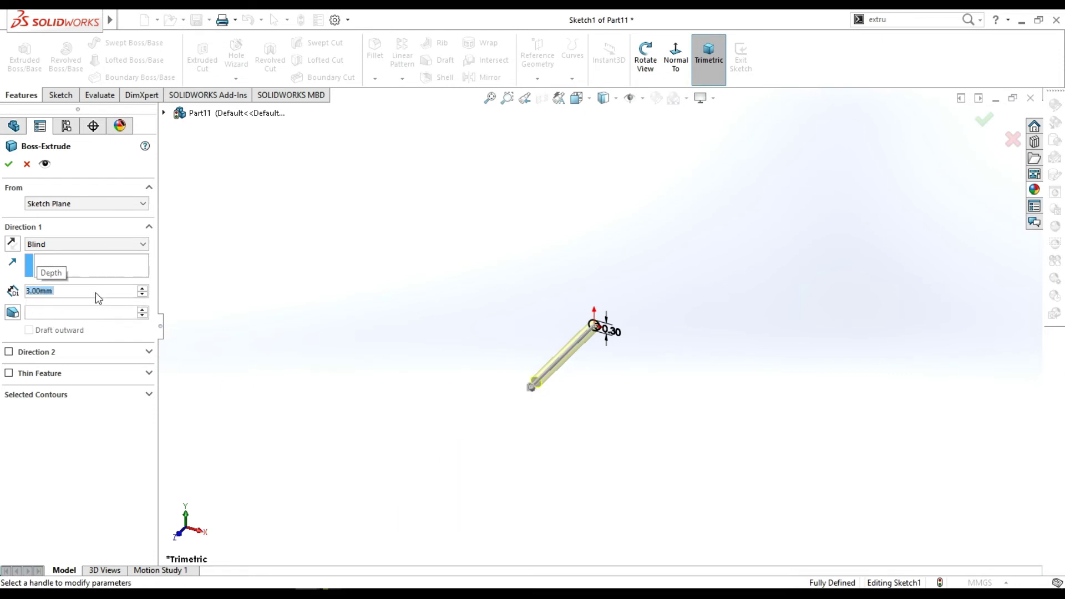
pyautogui.write('0.')
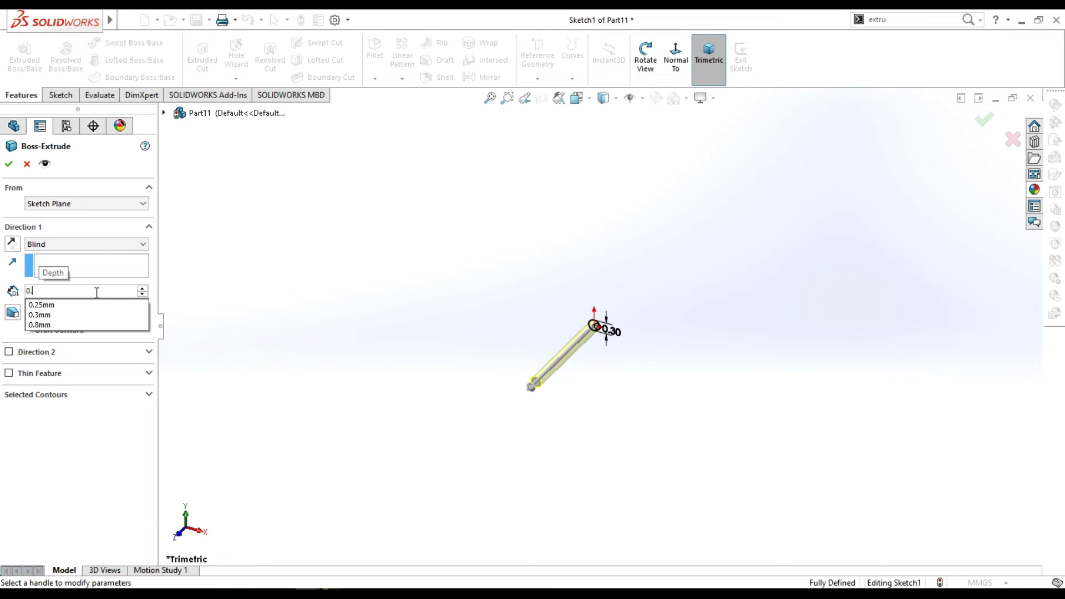
pyautogui.write('6')
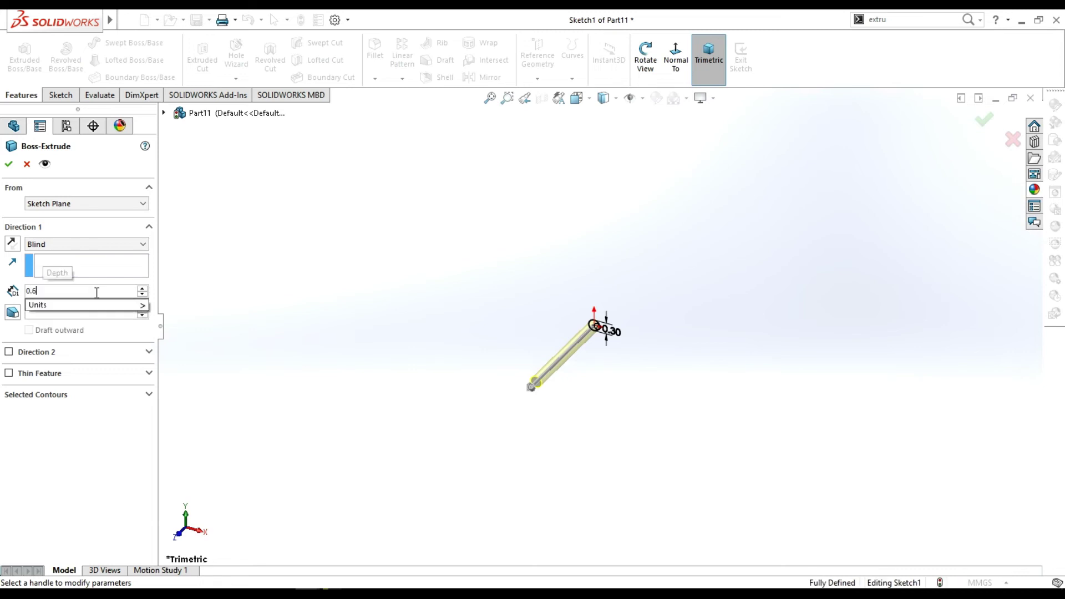
pyautogui.press('Return')
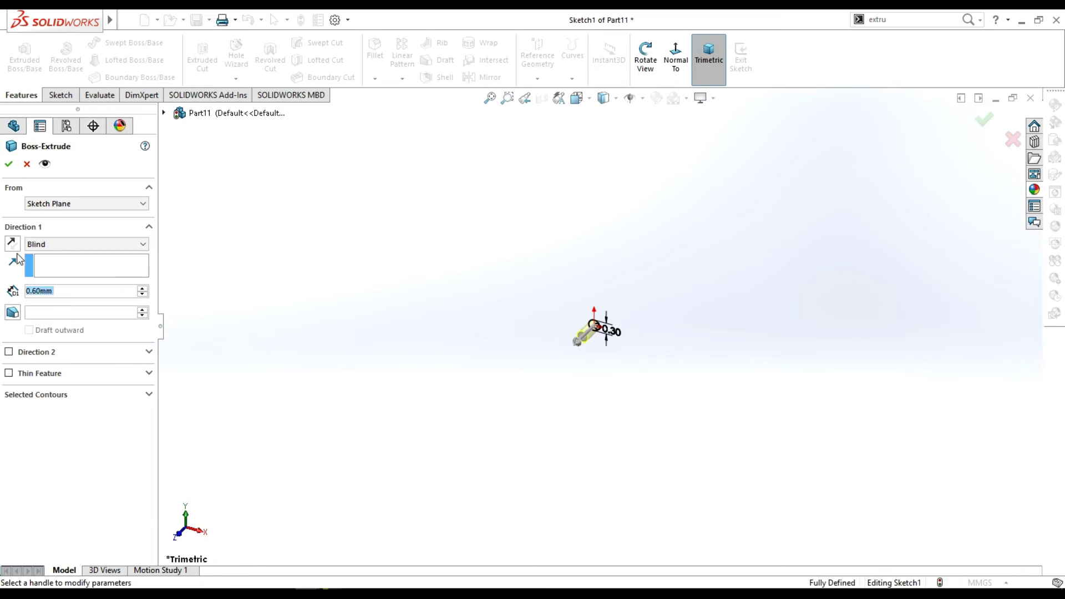
pyautogui.press('Return')
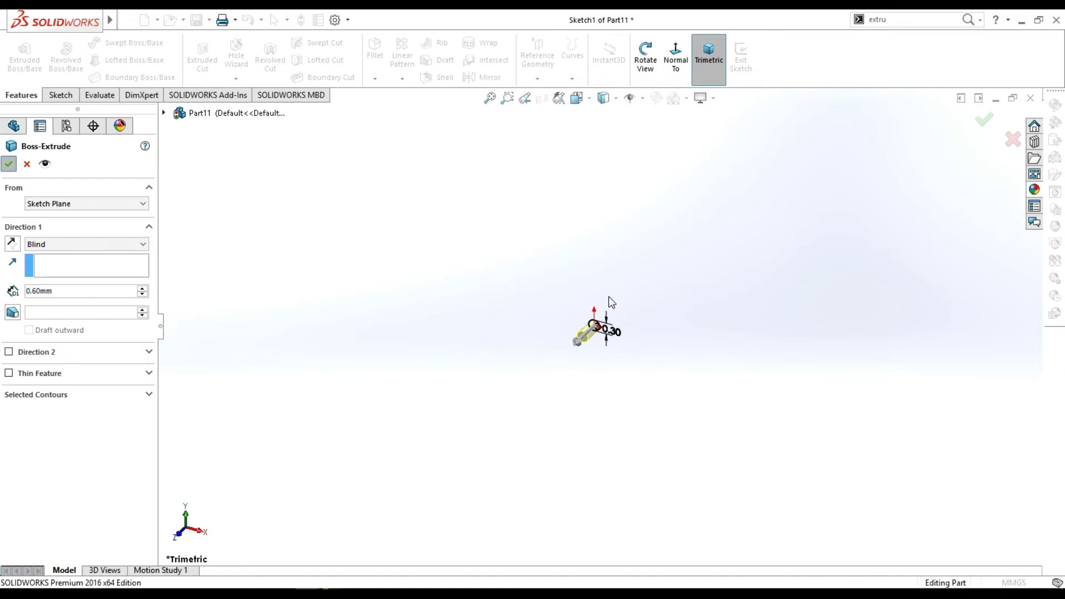
pyautogui.scroll(-2, 600, 328)
pyautogui.scroll(-3, 611, 366)
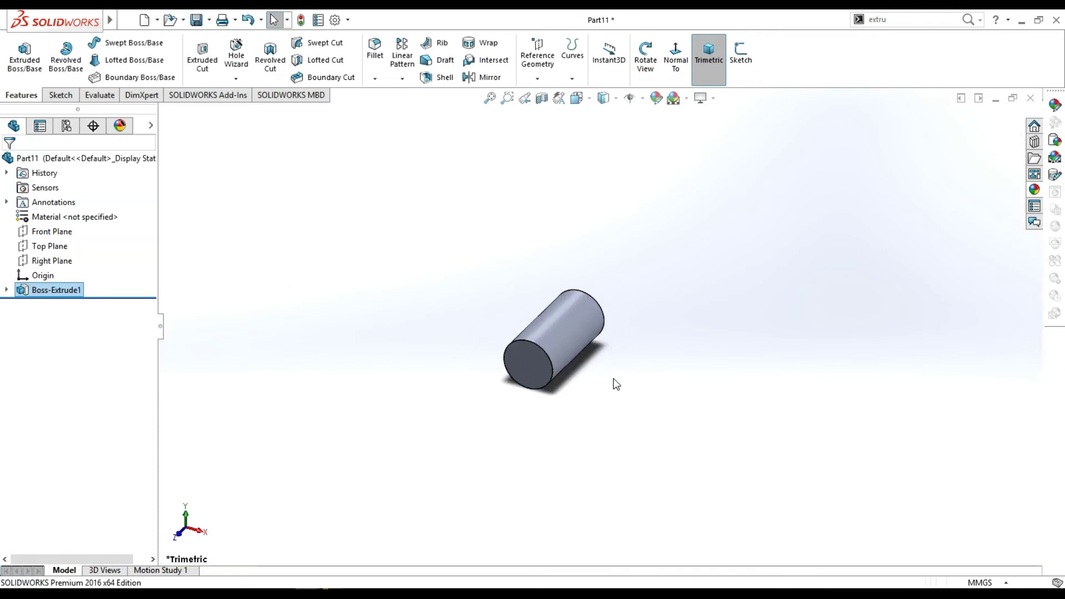
pyautogui.scroll(-2, 613, 354)
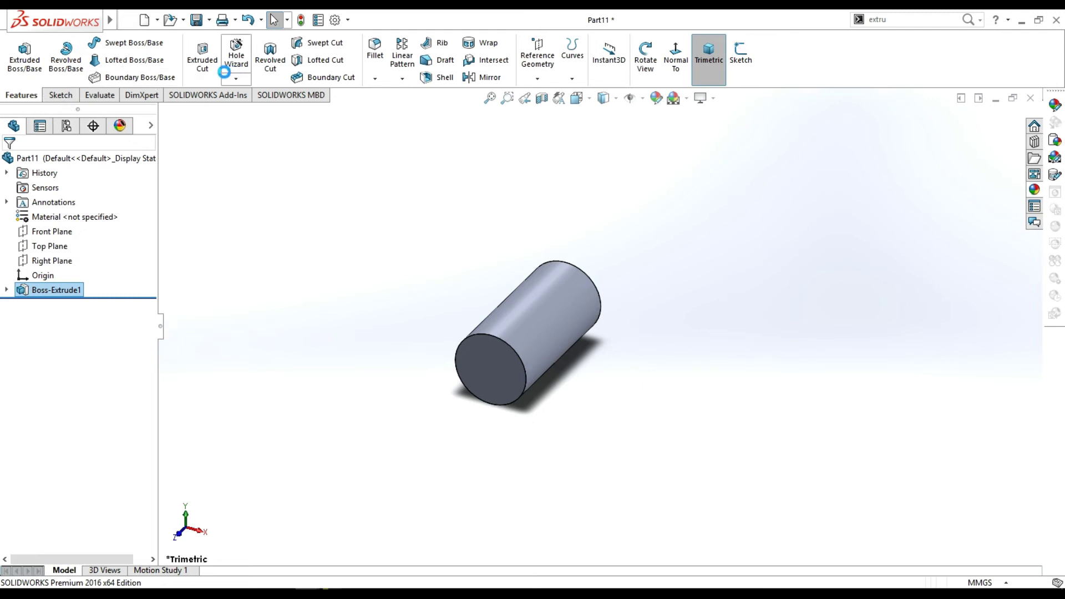
# Draft the cylinder's side 15° using the front cap as the neutral plane.
pyautogui.click(441, 60)
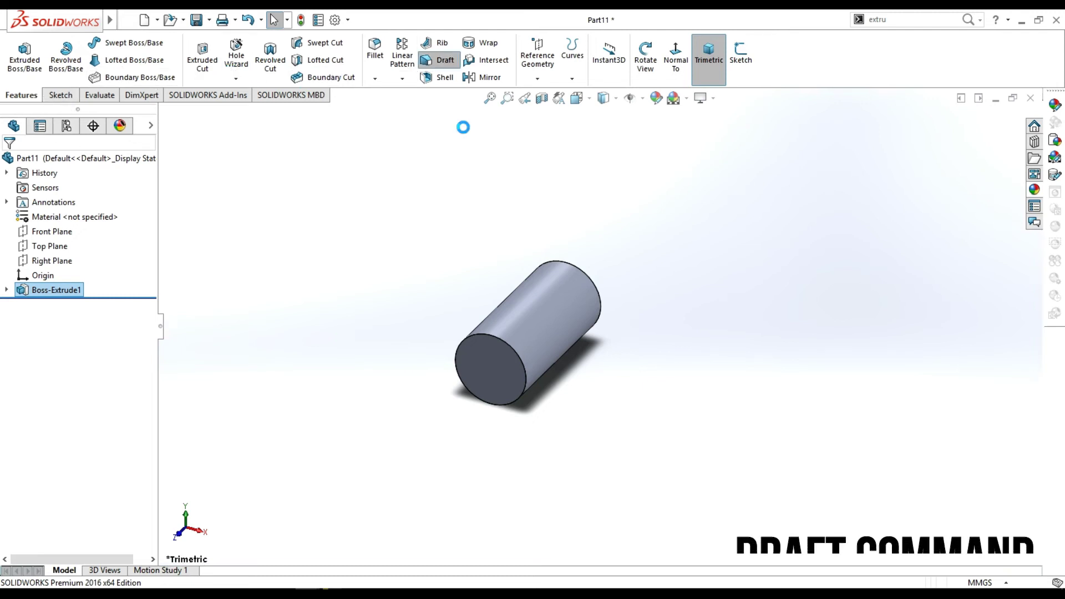
pyautogui.click(516, 364)
pyautogui.click(530, 340)
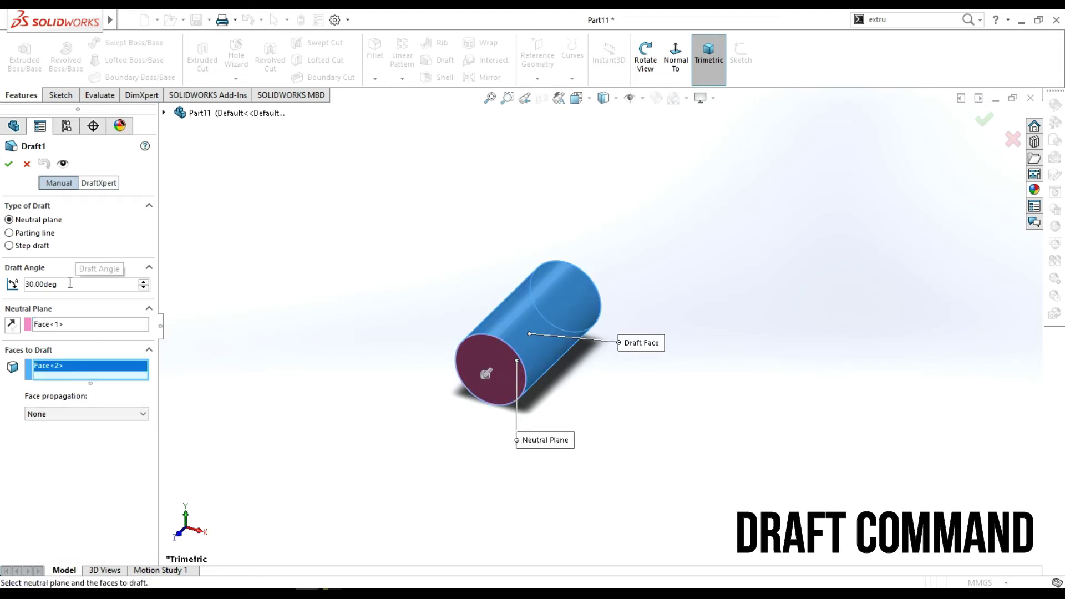
pyautogui.click(147, 290)
pyautogui.click(148, 289)
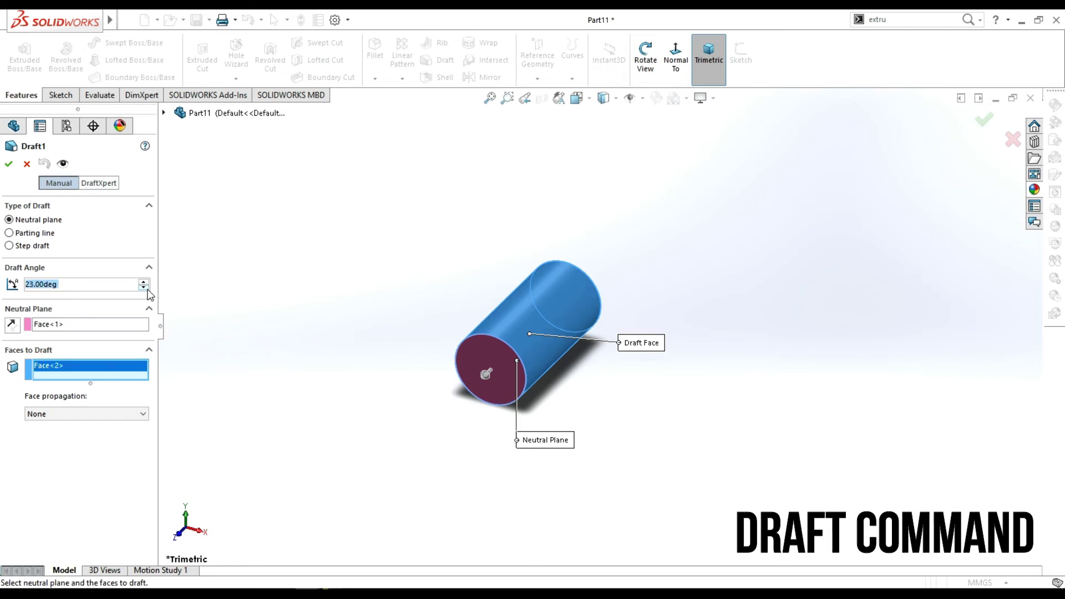
pyautogui.click(148, 289)
pyautogui.click(147, 289)
pyautogui.click(147, 289)
pyautogui.click(145, 281)
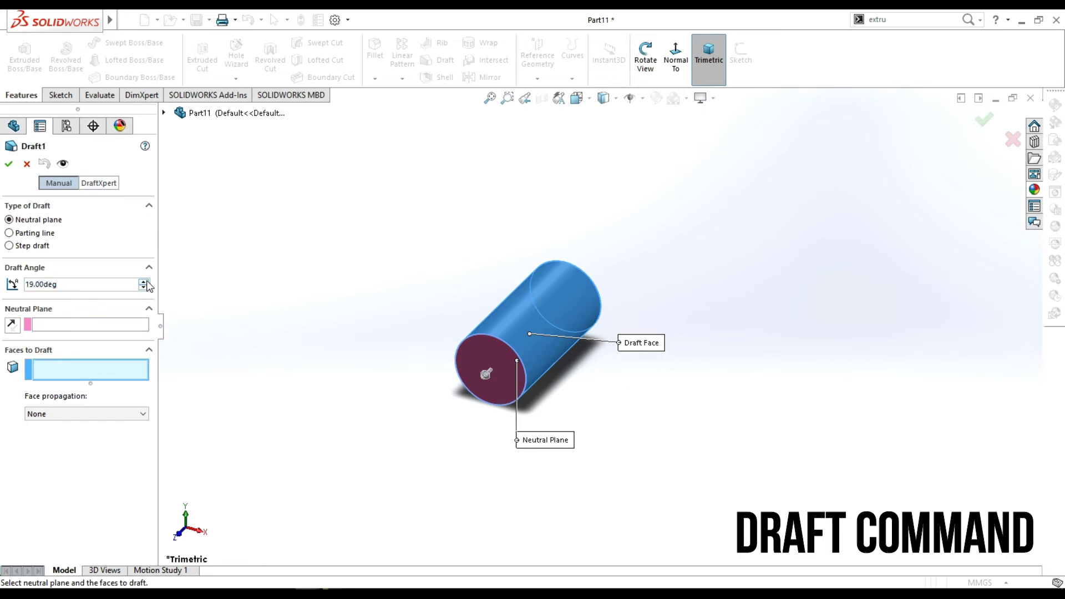
pyautogui.click(96, 286)
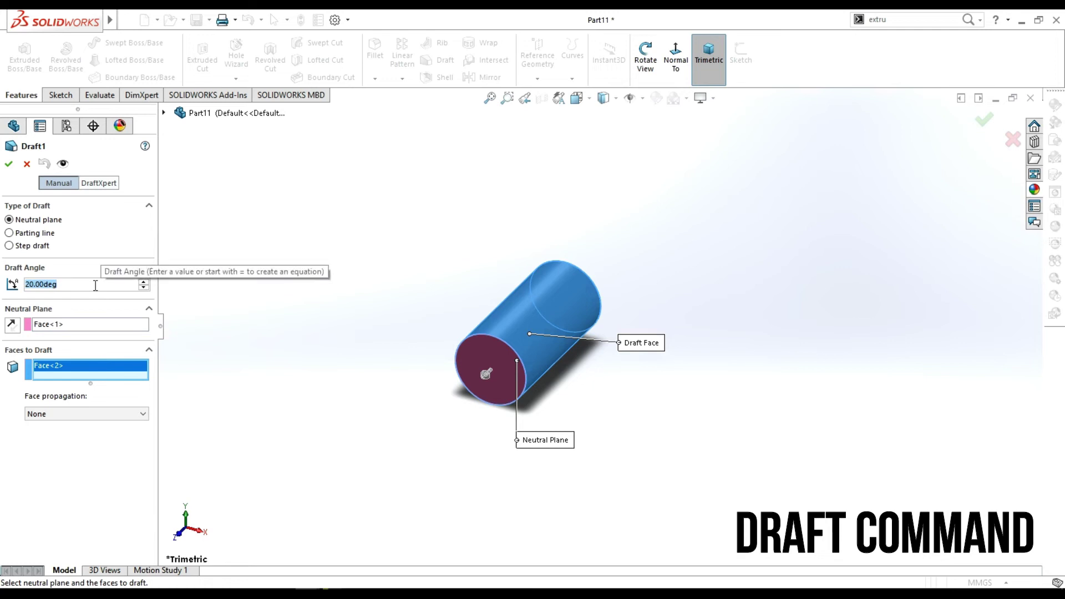
pyautogui.write('15')
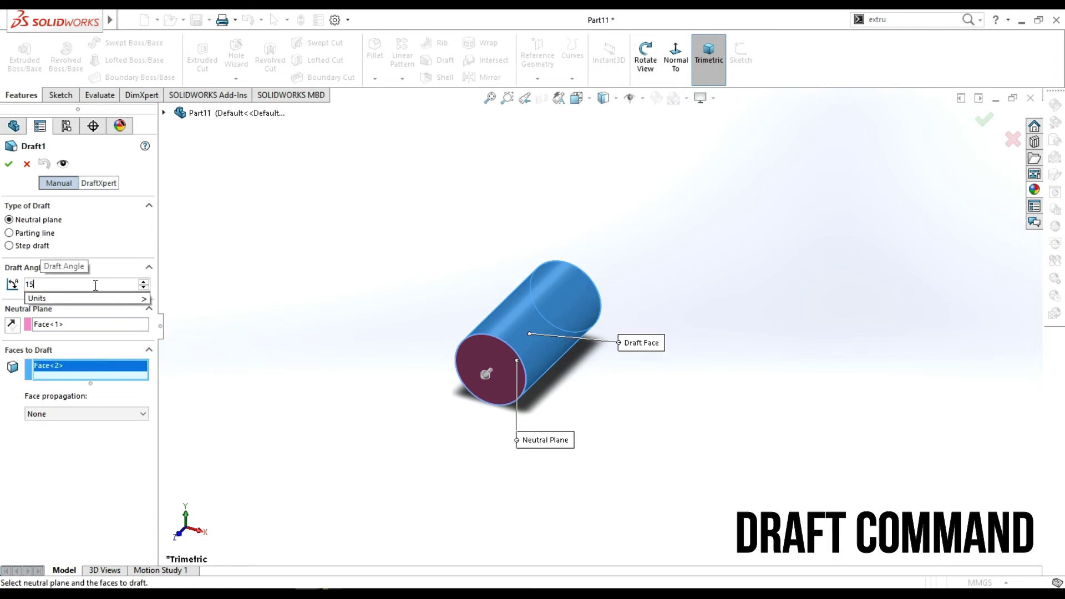
pyautogui.press('Return')
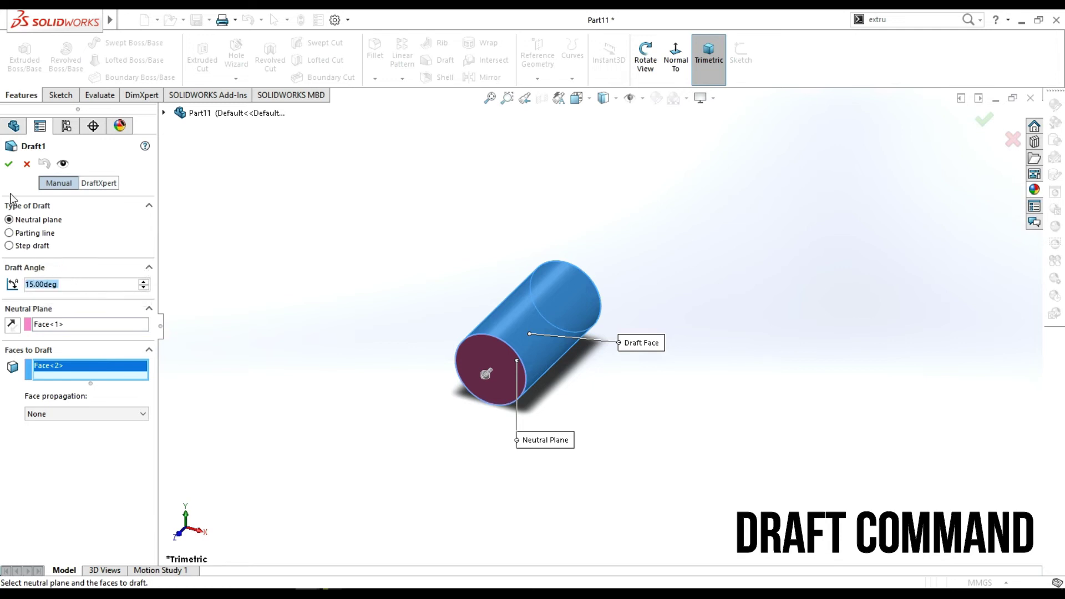
pyautogui.click(9, 165)
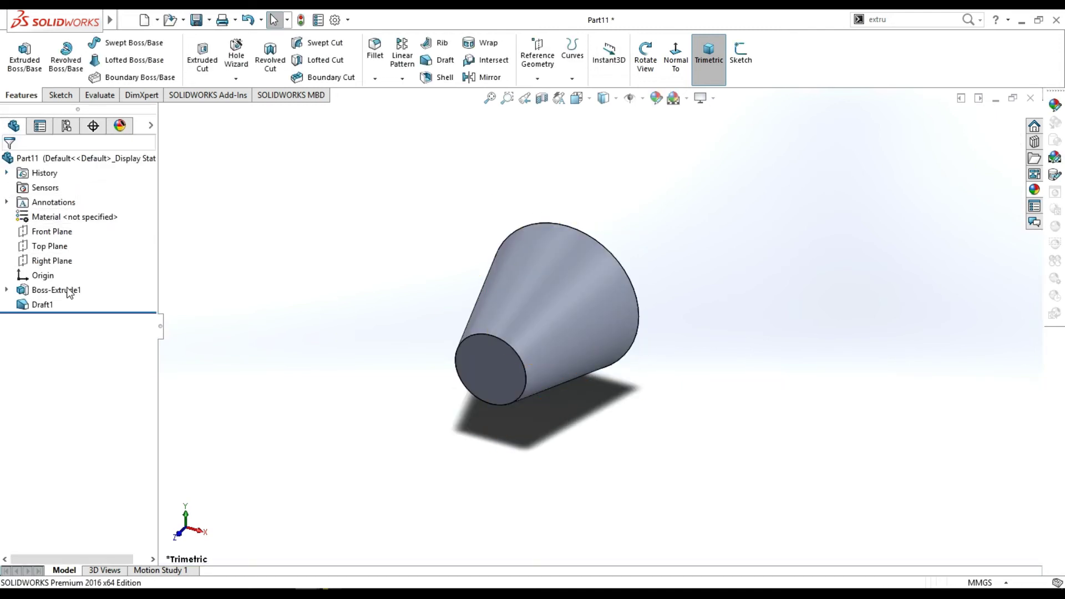
# Reopen Draft1 for editing and confirm it to finalise the pointed cone.
pyautogui.rightClick(47, 307)
pyautogui.click(57, 271)
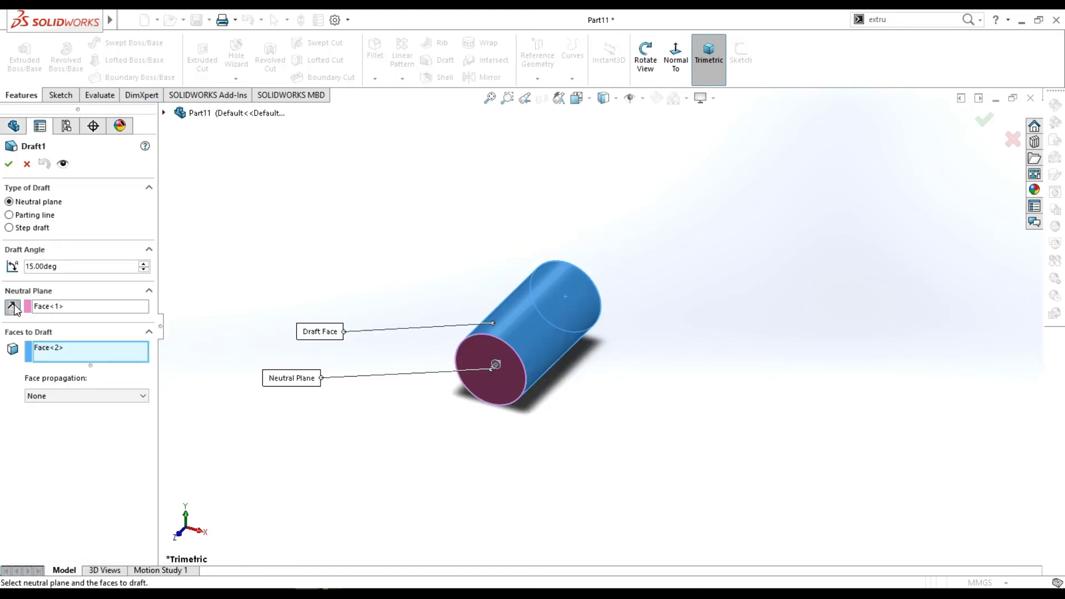
pyautogui.click(9, 164)
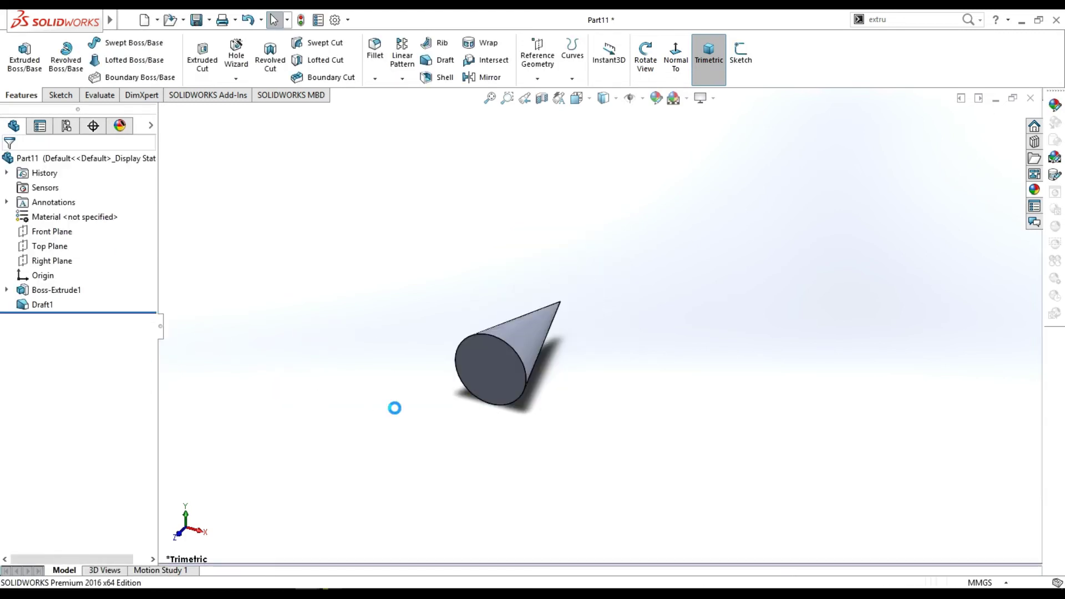
pyautogui.rightClick(533, 352)
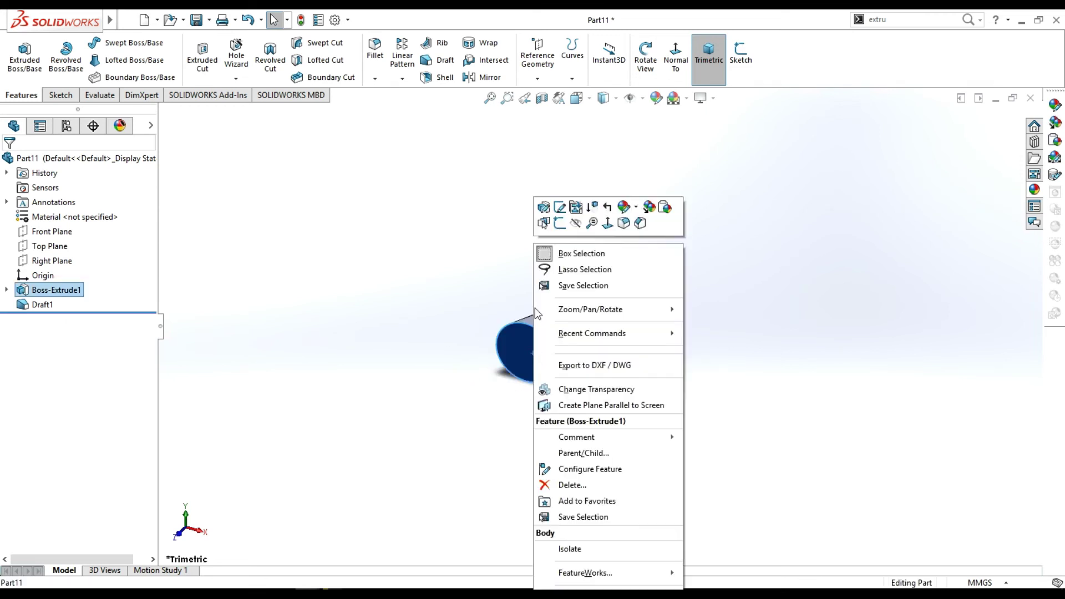
# Sketch a circle on the cone's base from the origin to the face edge, then orbit to inspect.
pyautogui.click(560, 223)
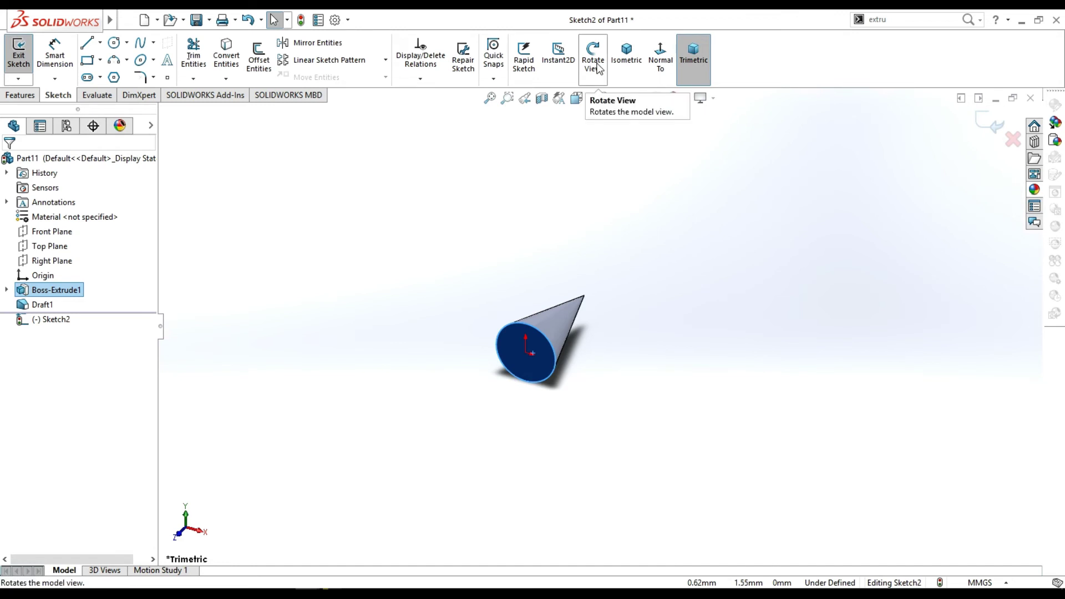
pyautogui.click(666, 61)
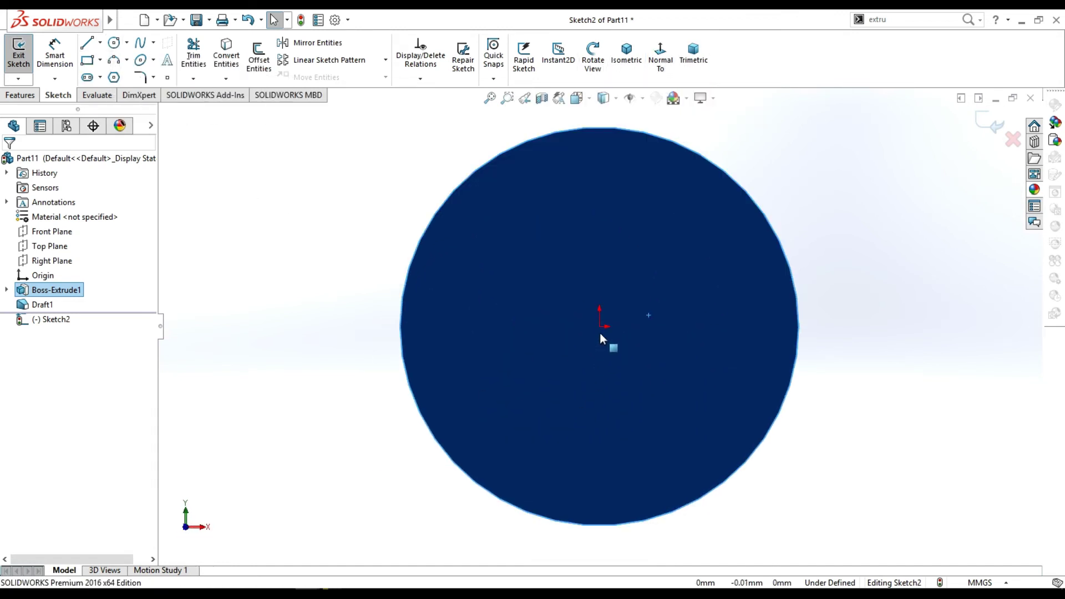
pyautogui.click(600, 326)
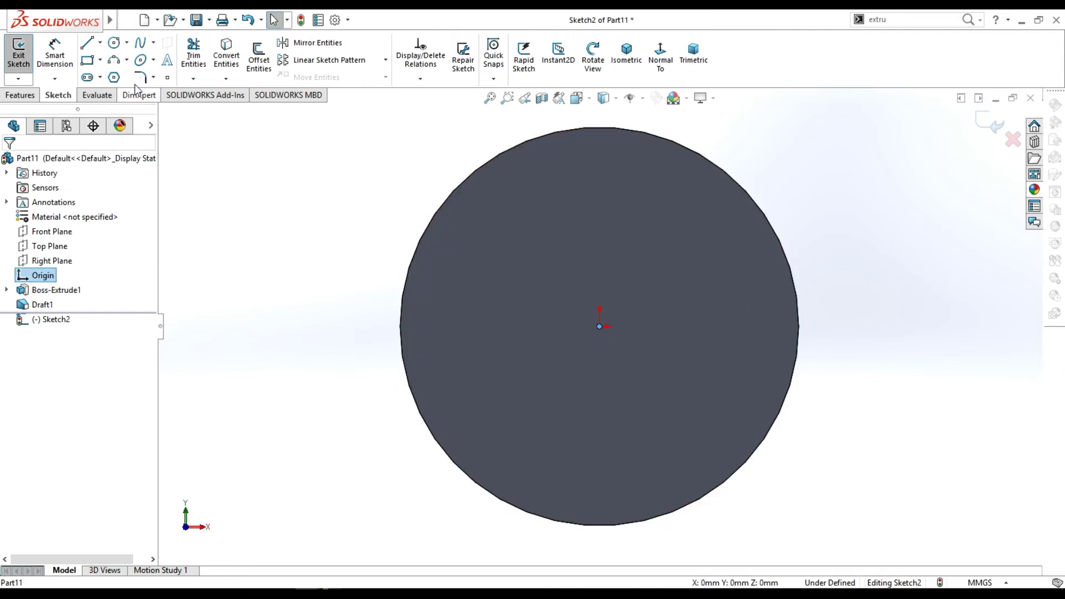
pyautogui.click(121, 46)
pyautogui.click(600, 327)
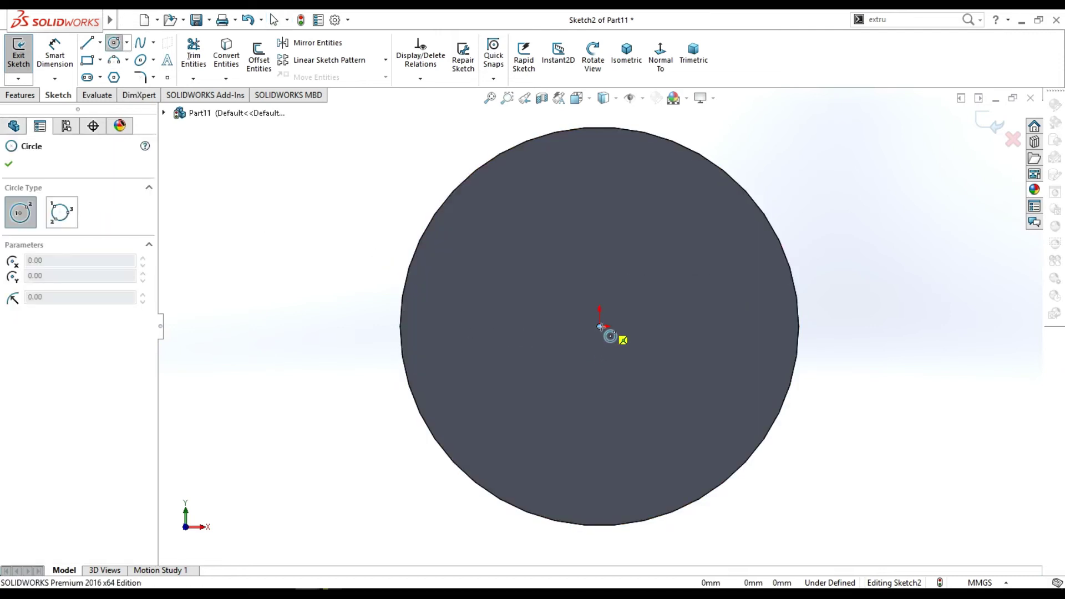
pyautogui.click(745, 475)
pyautogui.press('Escape')
pyautogui.click(20, 95)
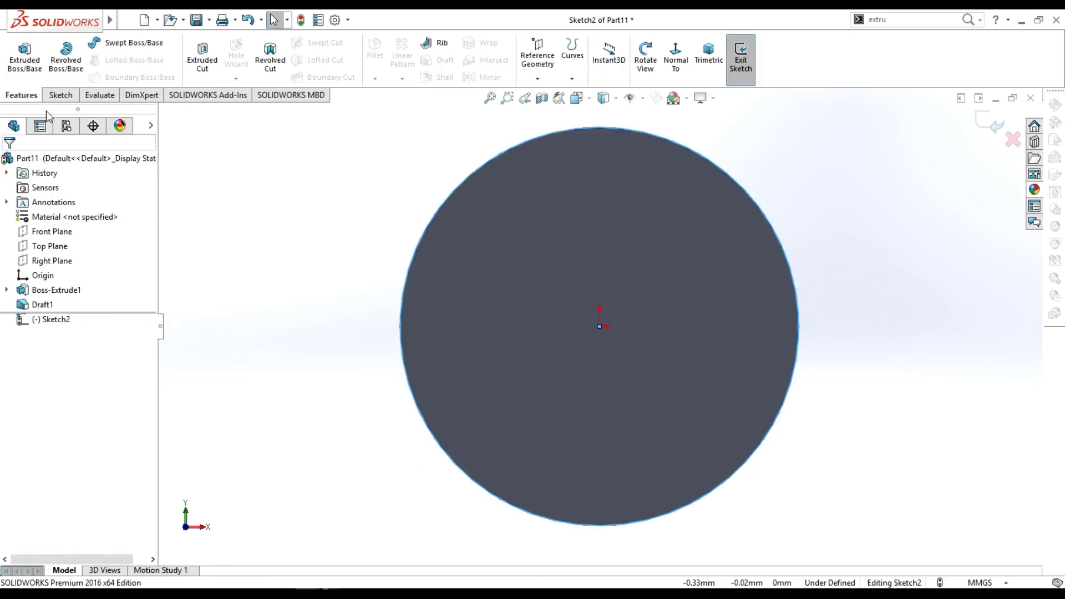
pyautogui.click(645, 56)
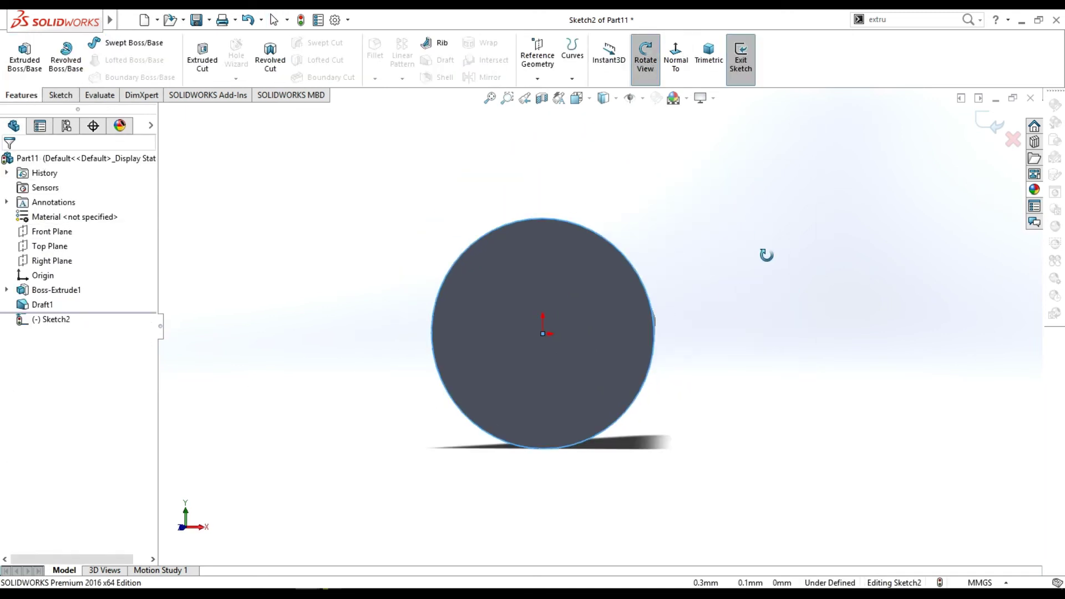
pyautogui.moveTo(766, 254); pyautogui.dragTo(750, 315)
pyautogui.click(24, 58)
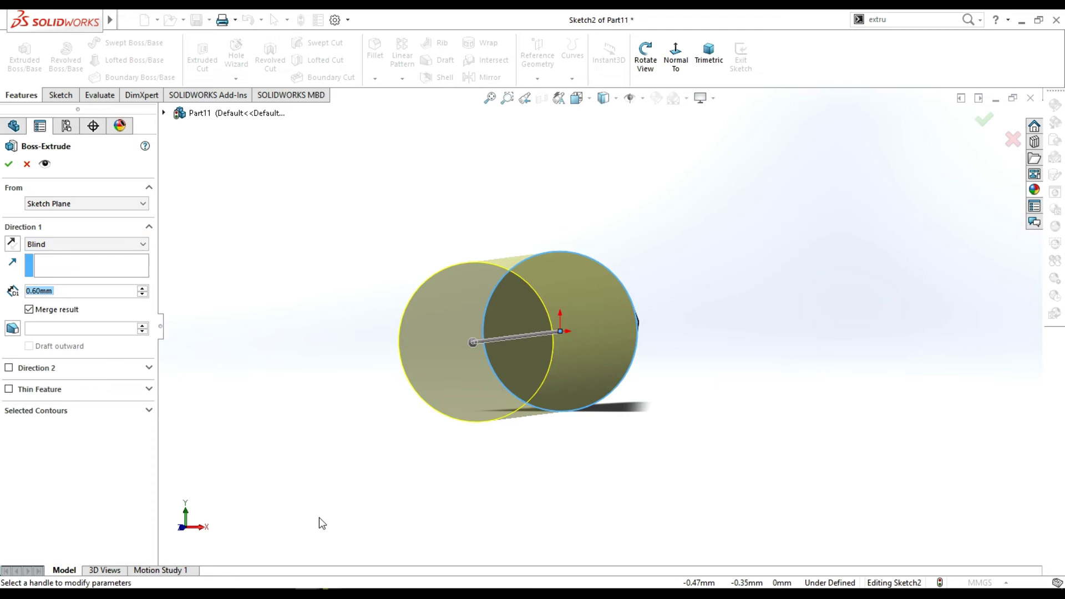
# Extrude the needle's round shaft behind the tip to a 5 mm depth.
pyautogui.write('5')
pyautogui.press('Return')
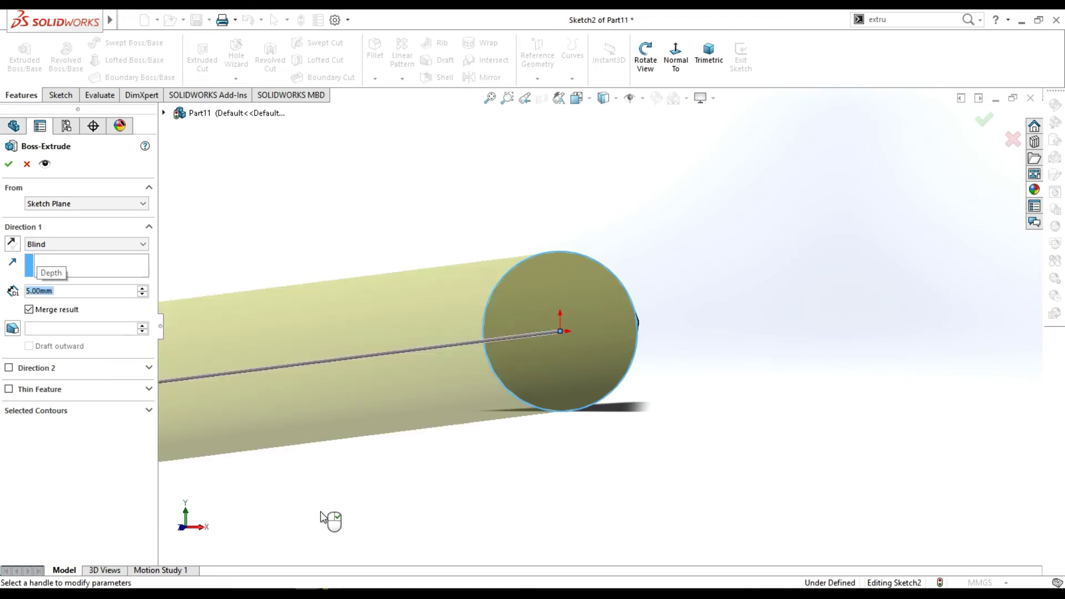
pyautogui.scroll(2, 409, 495)
pyautogui.scroll(2, 425, 494)
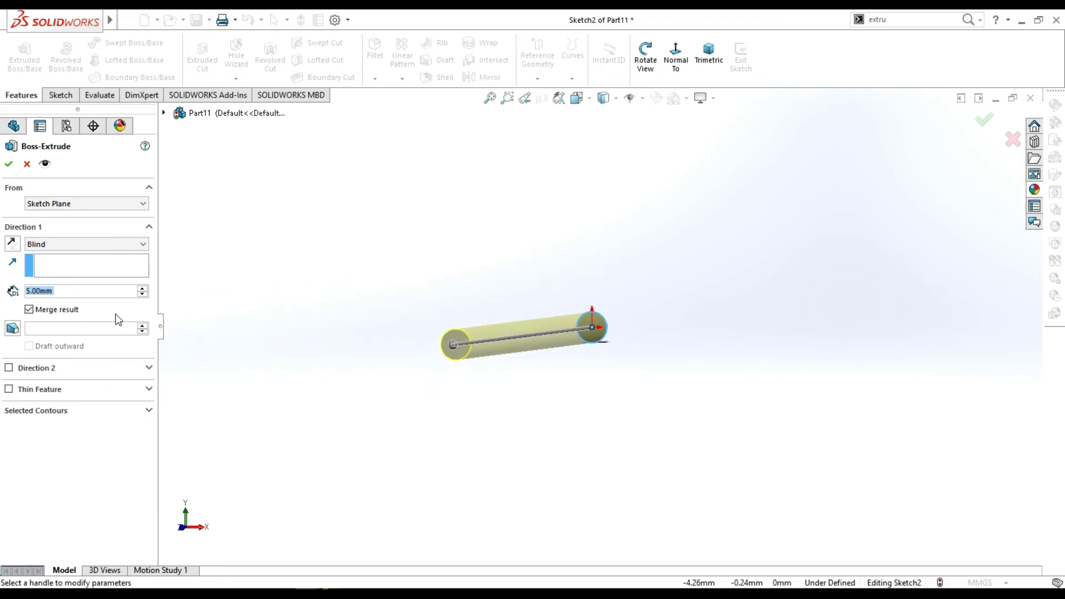
pyautogui.click(8, 163)
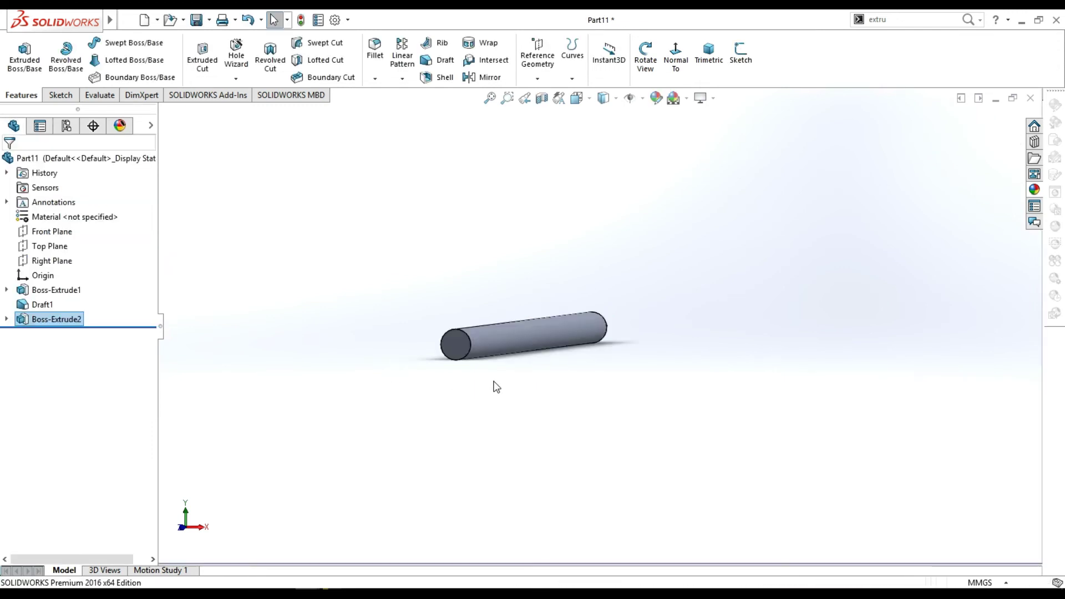
# Orbit to the tip and edit Boss-Extrude2, changing its depth to 4 mm.
pyautogui.click(646, 56)
pyautogui.moveTo(682, 260)
pyautogui.mouseDown()
pyautogui.moveTo(704, 293)
pyautogui.moveTo(694, 302)
pyautogui.moveTo(723, 334)
pyautogui.mouseUp()
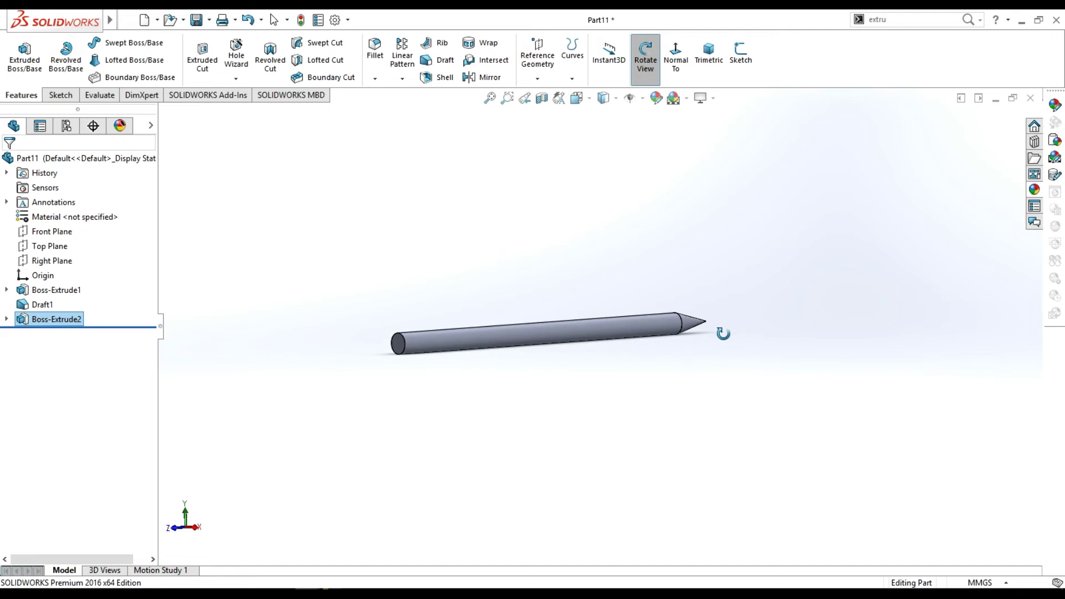
pyautogui.rightClick(67, 324)
pyautogui.click(91, 283)
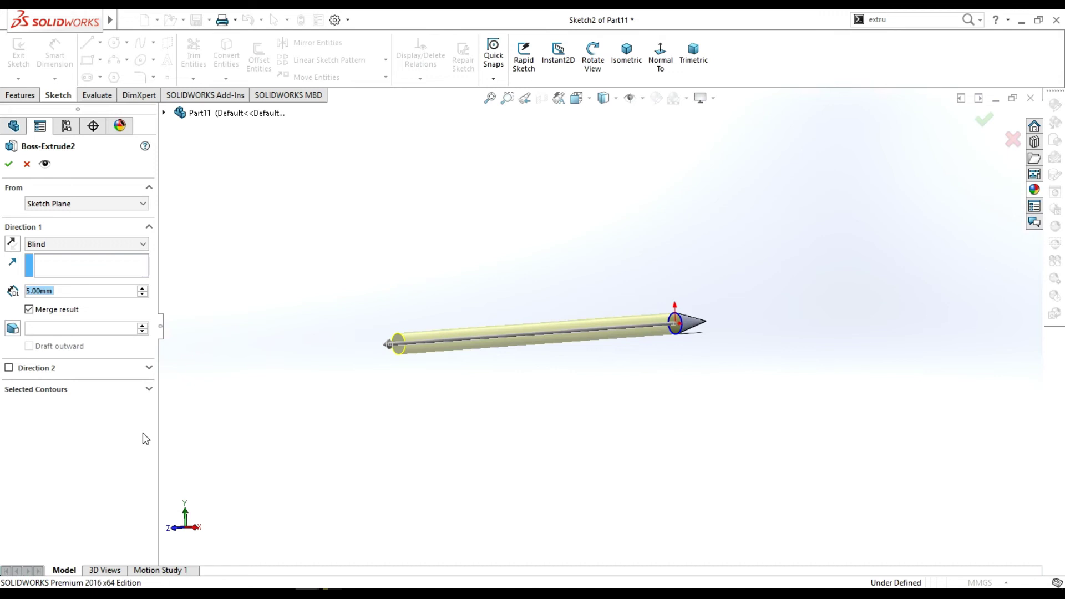
pyautogui.write('4')
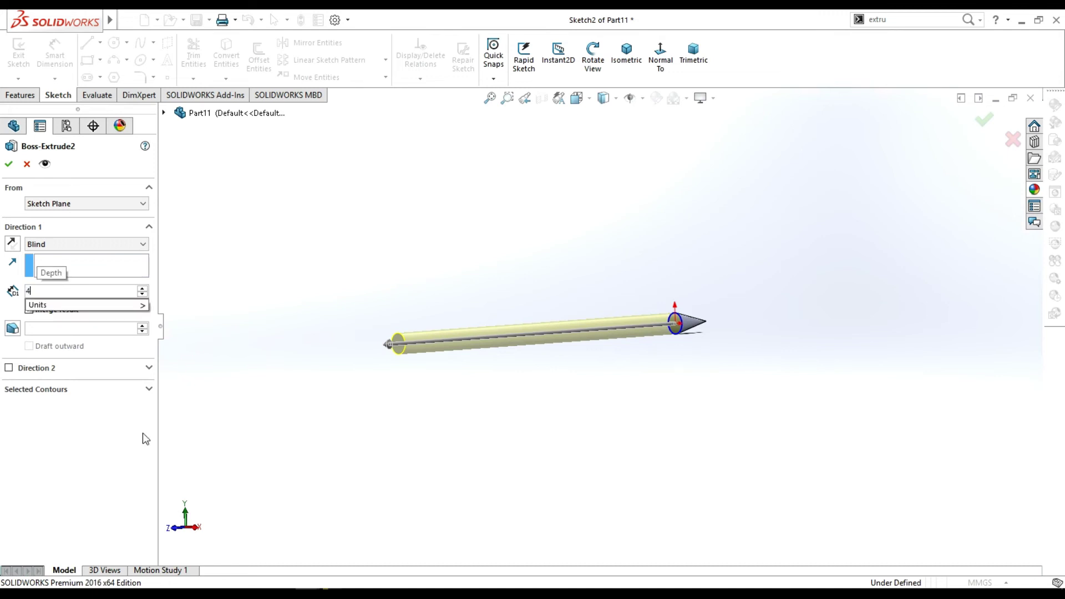
pyautogui.press('Return')
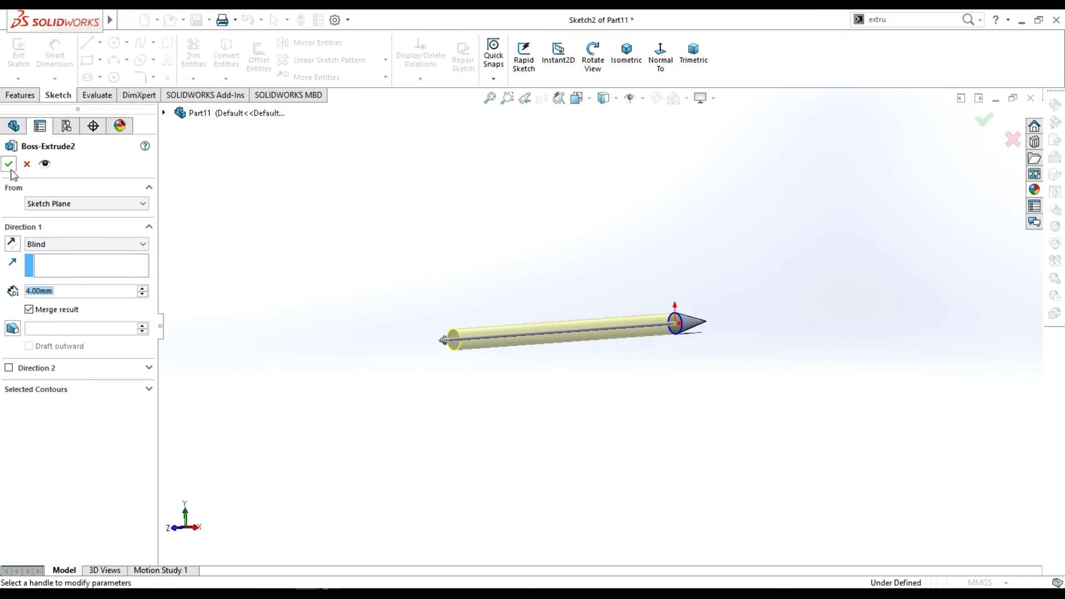
pyautogui.click(8, 164)
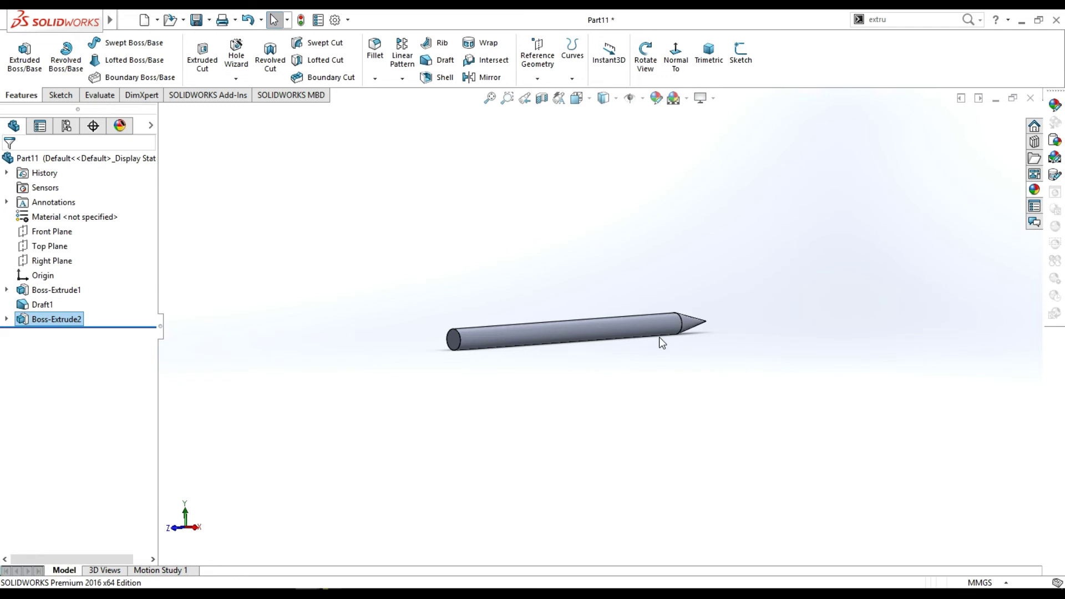
# Edit Boss-Extrude2, trying a 7 mm depth before settling on 3 mm.
pyautogui.rightClick(61, 328)
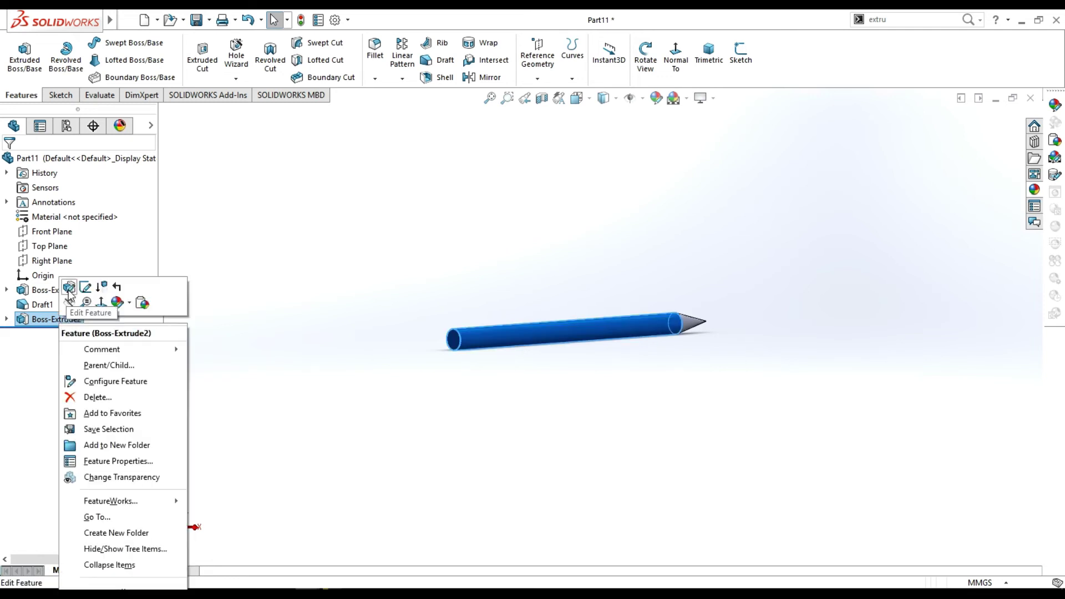
pyautogui.click(68, 288)
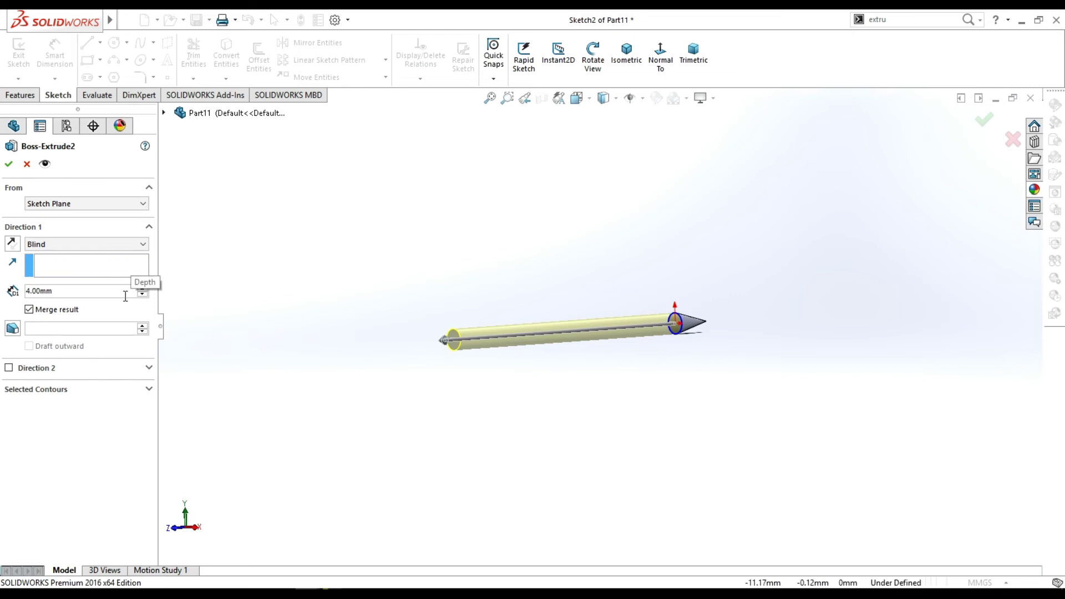
pyautogui.press('BackSpace')
pyautogui.press('BackSpace')
pyautogui.press('BackSpace')
pyautogui.write('7')
pyautogui.press('Return')
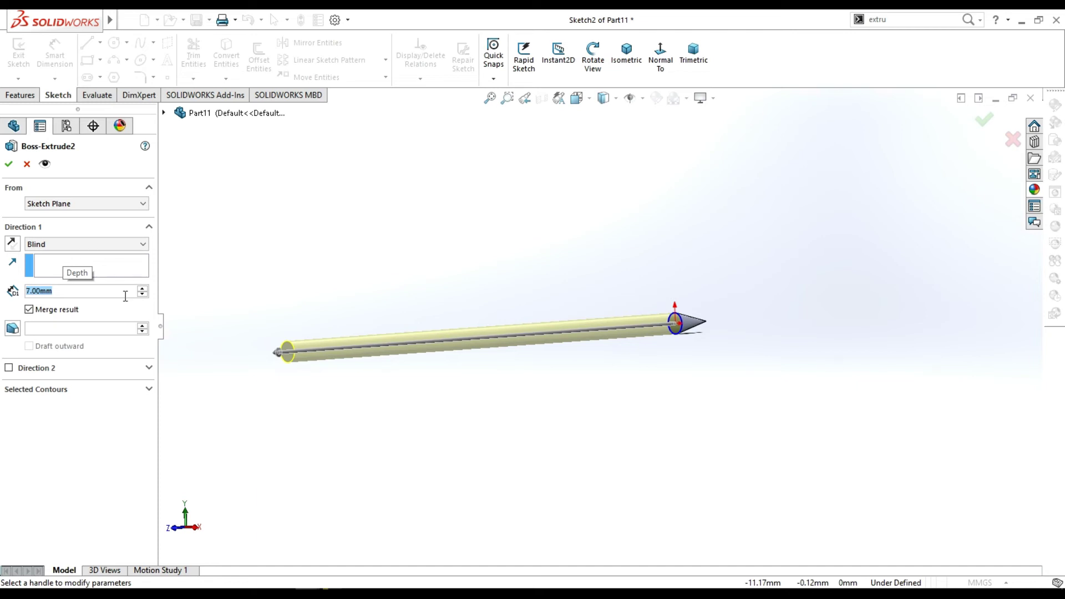
pyautogui.write('3')
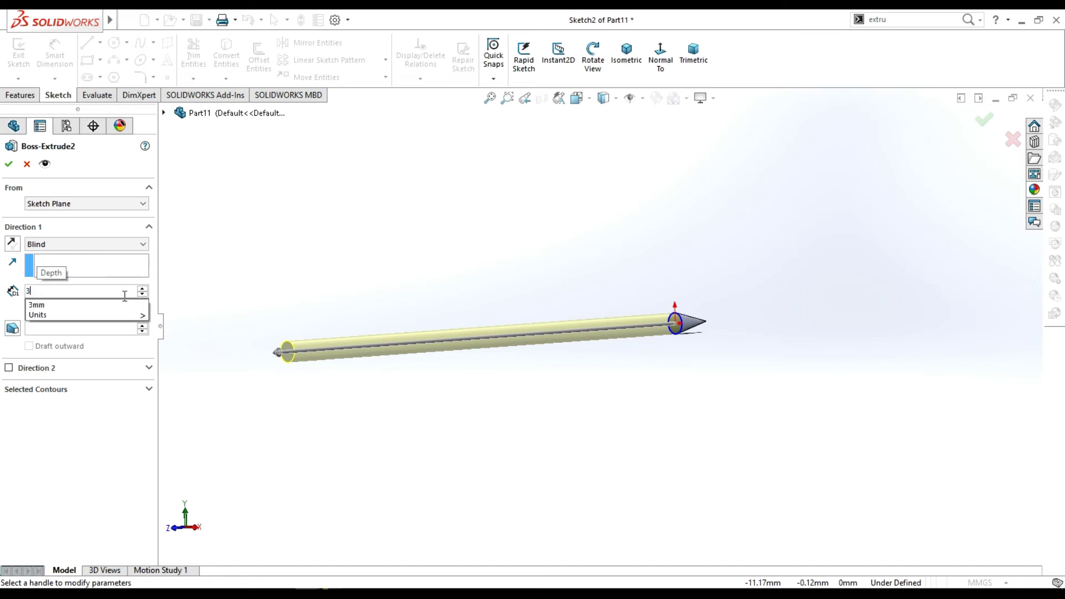
pyautogui.press('Return')
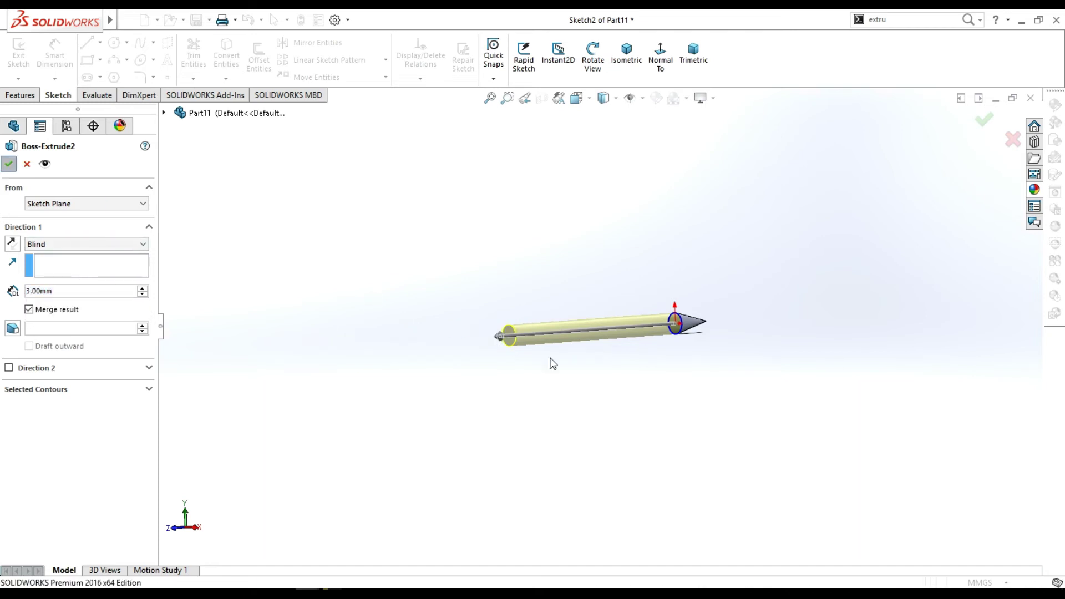
pyautogui.press('Return')
pyautogui.click(703, 300)
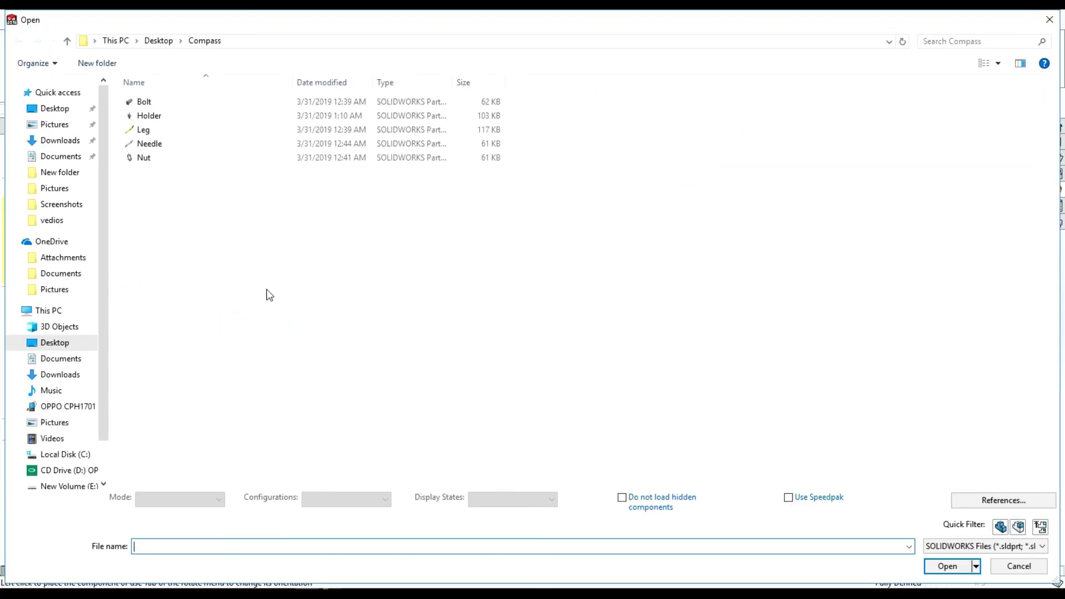
# Open all five Compass parts into a new assembly, placing the Bolt and the Holder.
pyautogui.moveTo(206, 238); pyautogui.dragTo(222, 97)
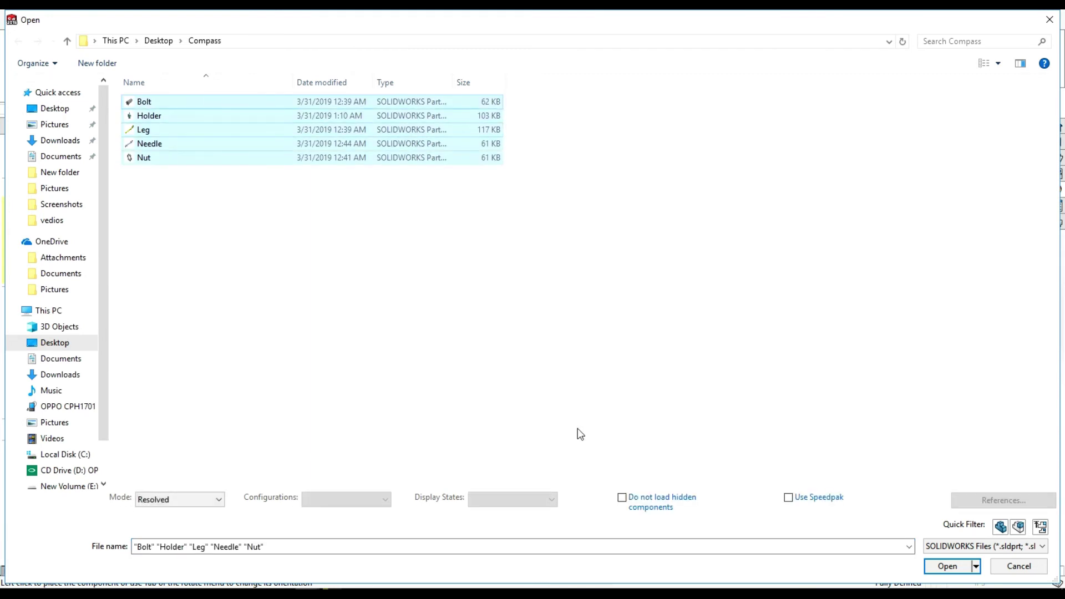
pyautogui.click(946, 566)
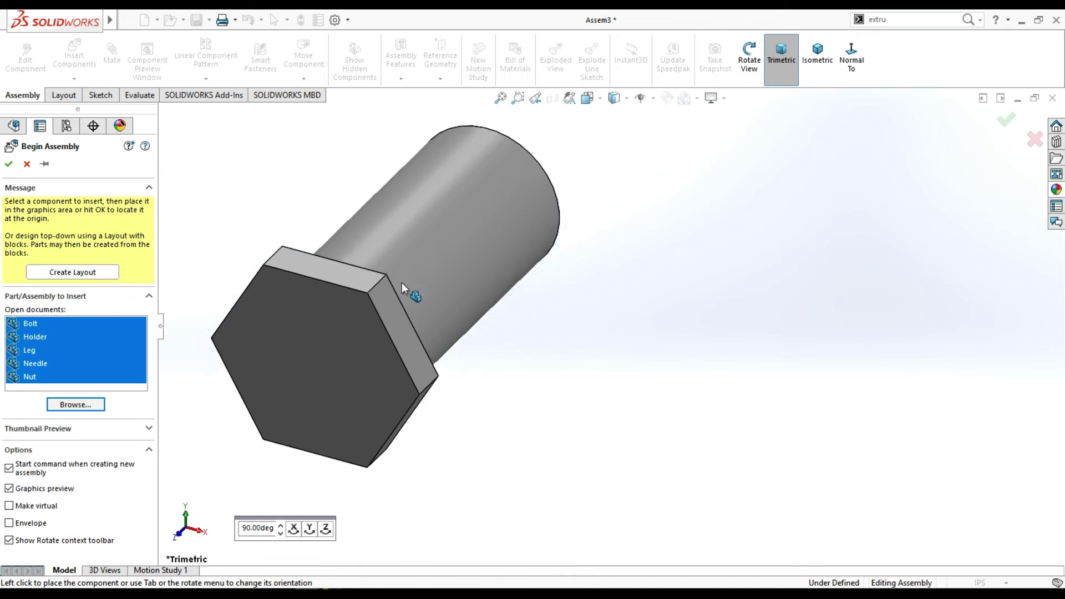
pyautogui.click(401, 280)
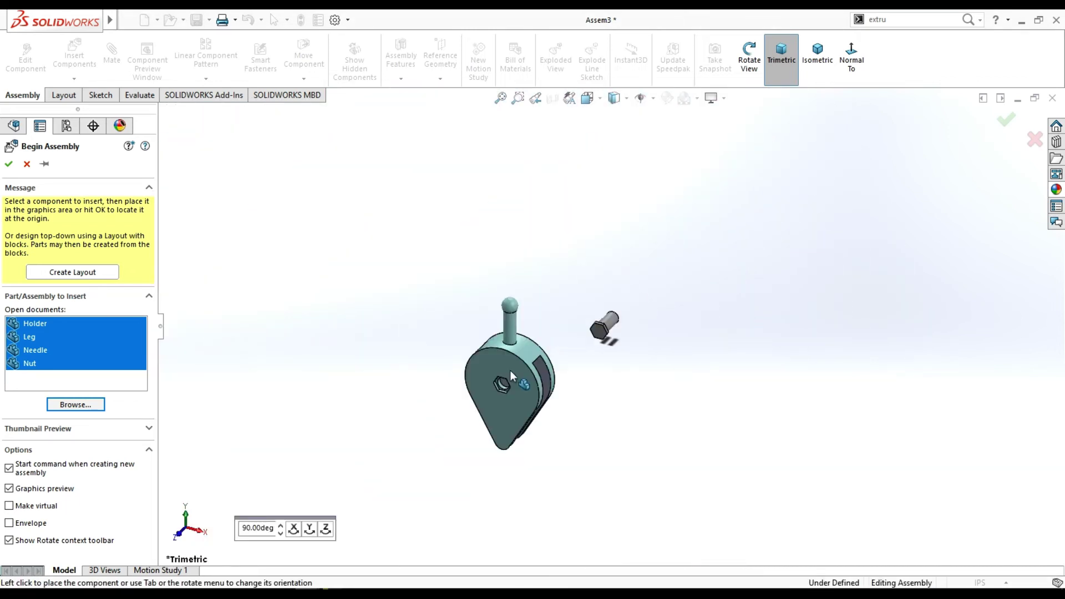
pyautogui.click(714, 245)
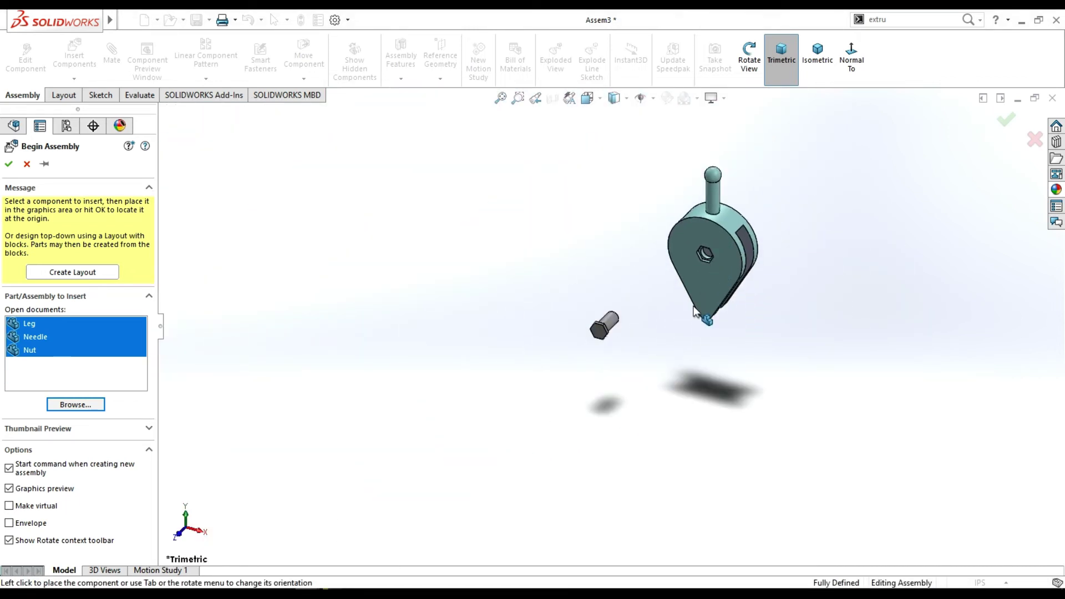
# Place the Leg upright with its disc forward, the Needle tip-down, and drop in the Nut.
pyautogui.click(293, 529)
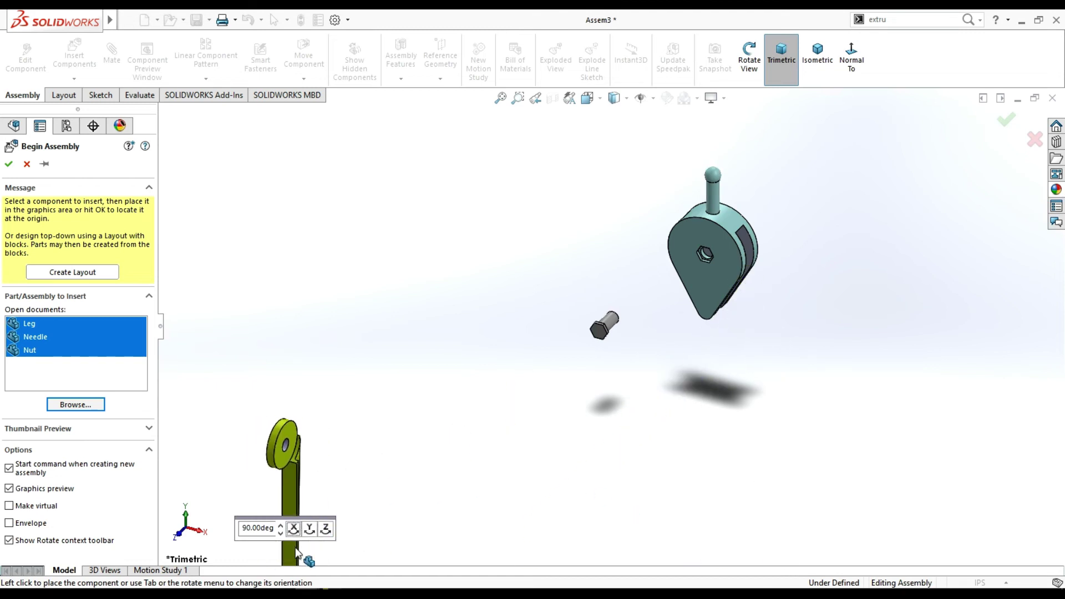
pyautogui.click(310, 528)
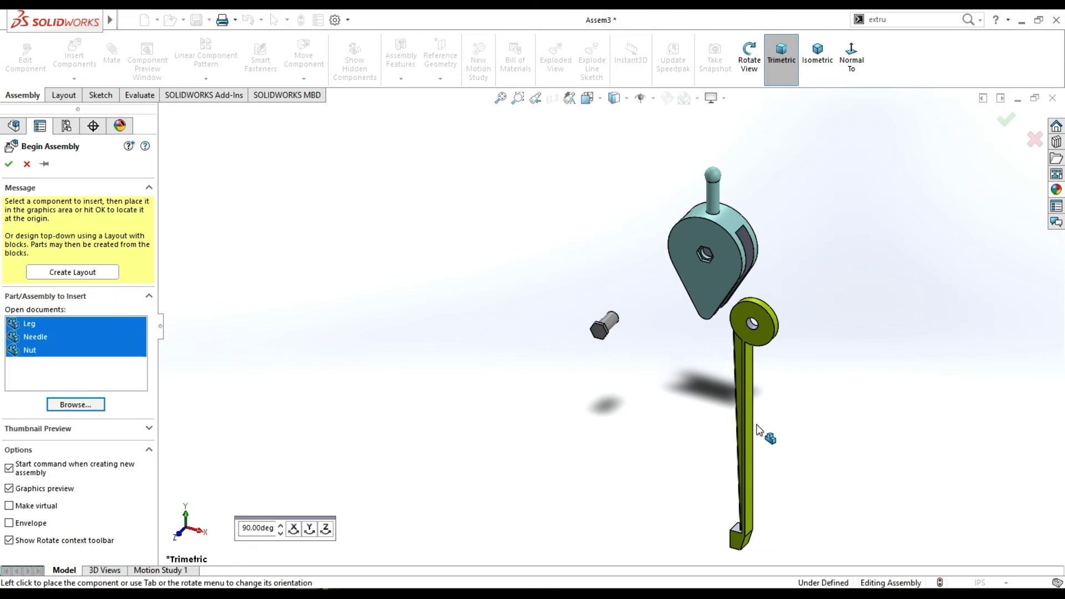
pyautogui.click(759, 430)
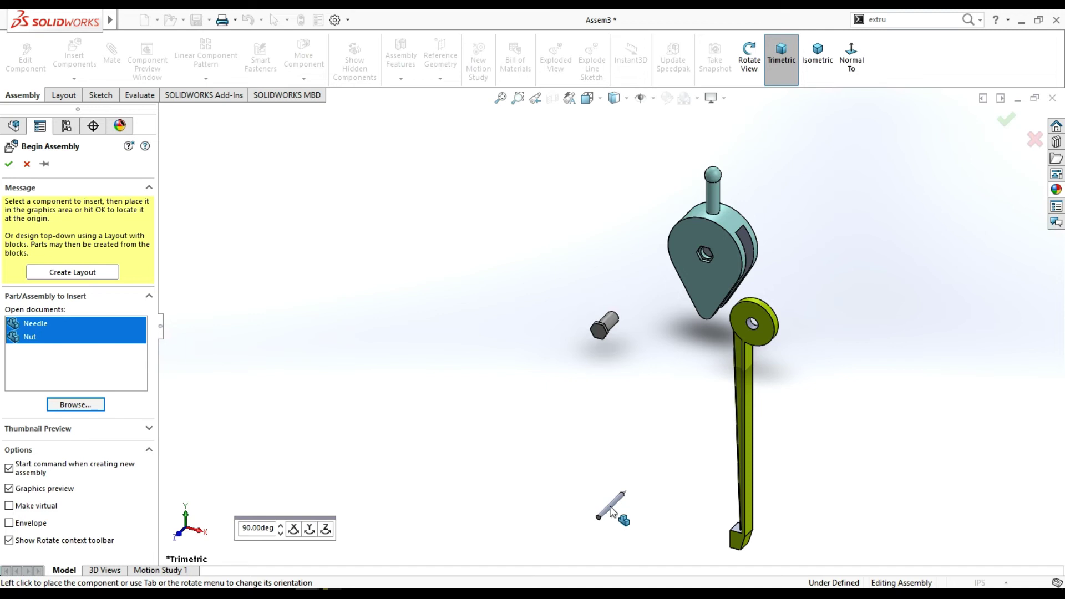
pyautogui.click(293, 530)
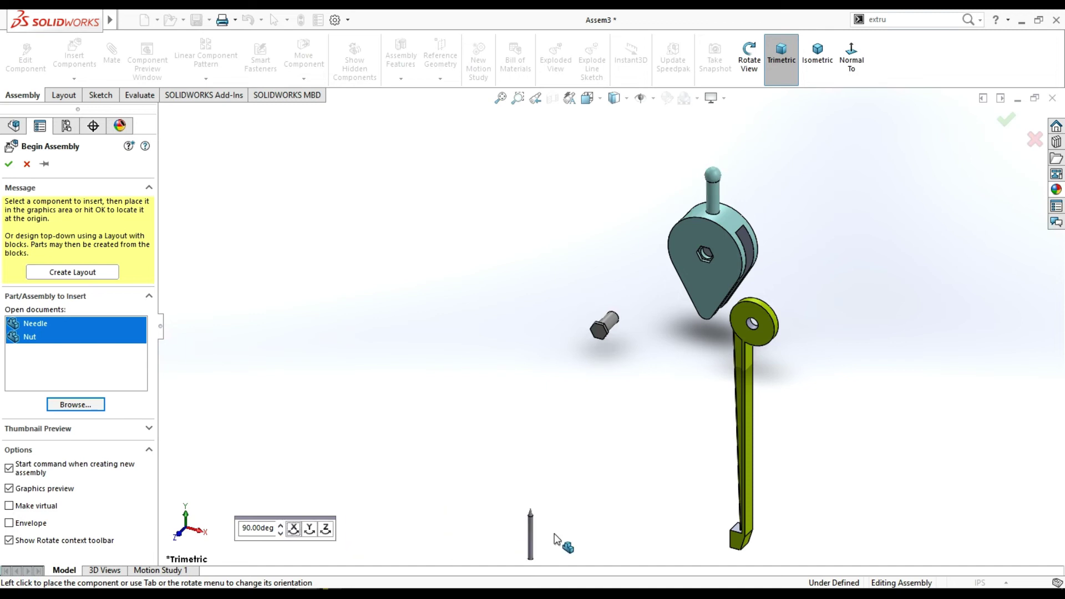
pyautogui.click(294, 530)
pyautogui.click(661, 486)
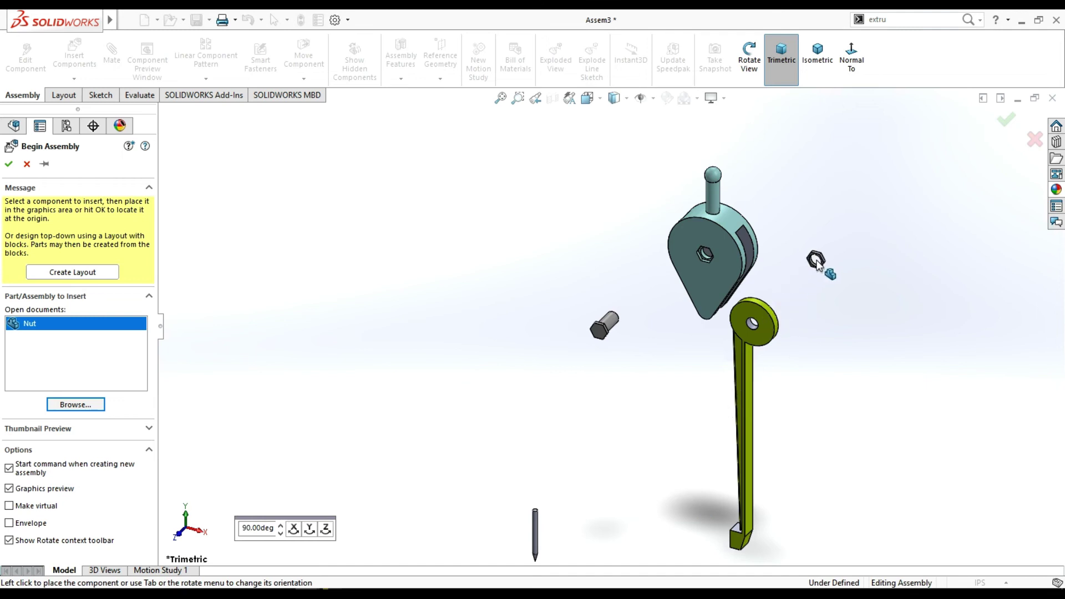
pyautogui.press('Escape')
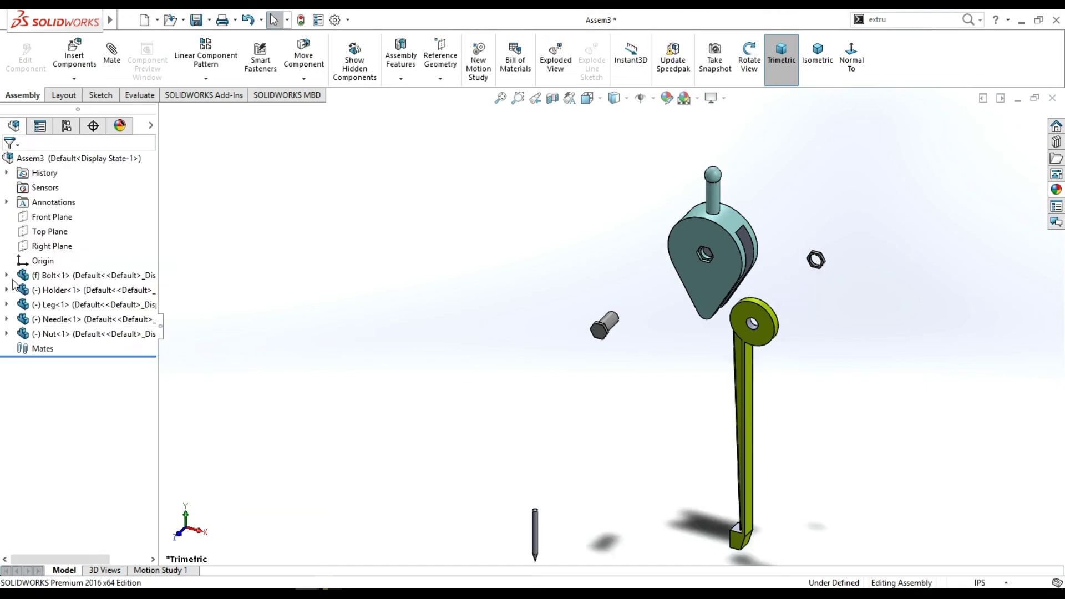
# Insert a second Leg, rotated upright with its disc facing forward, beside the first.
pyautogui.click(74, 56)
pyautogui.click(62, 395)
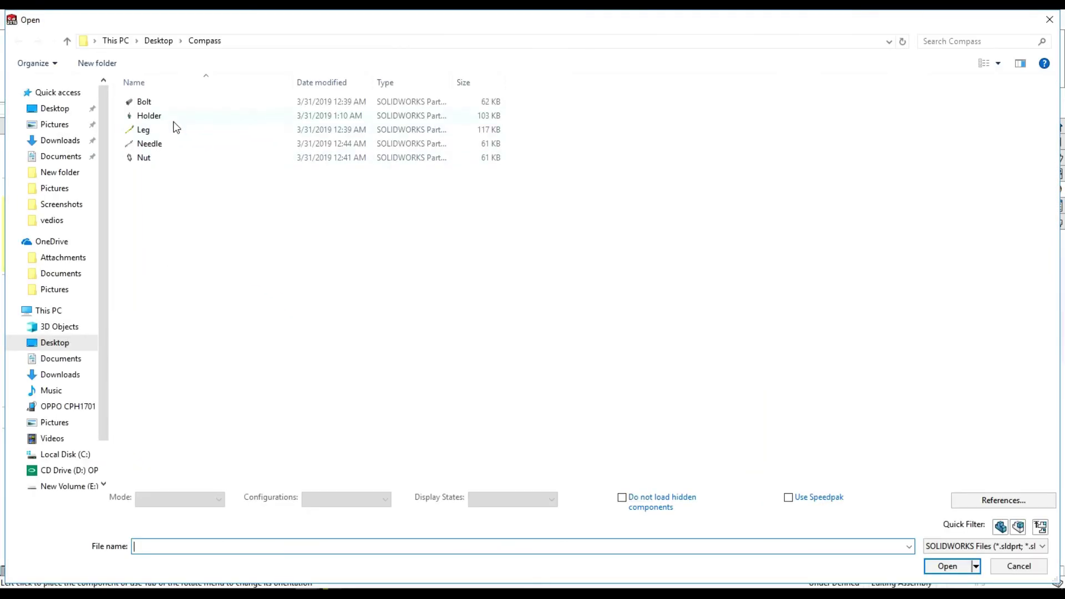
pyautogui.click(172, 131)
pyautogui.click(948, 566)
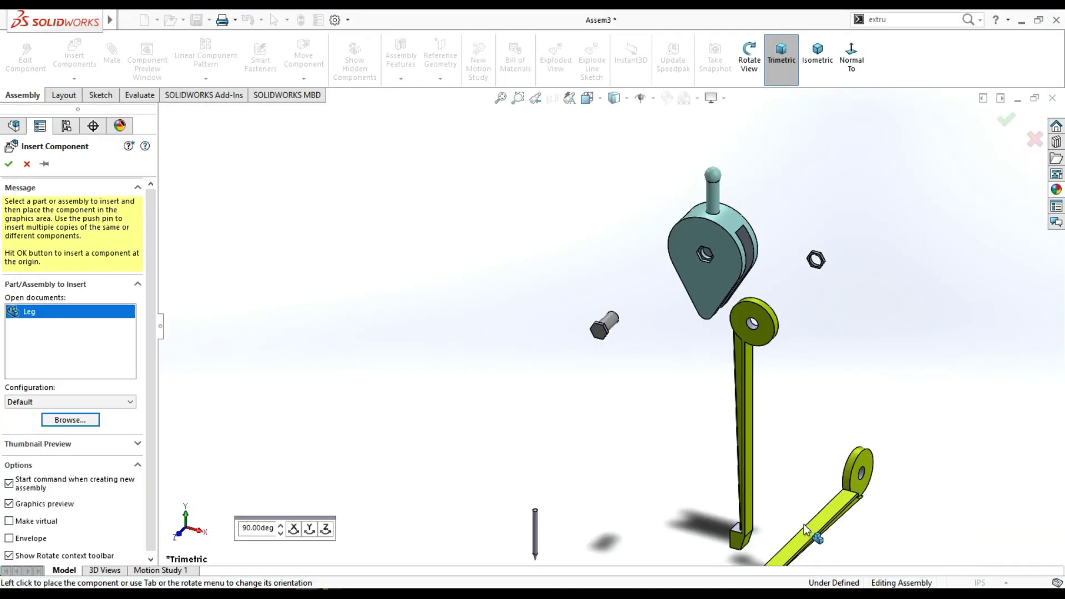
pyautogui.click(294, 530)
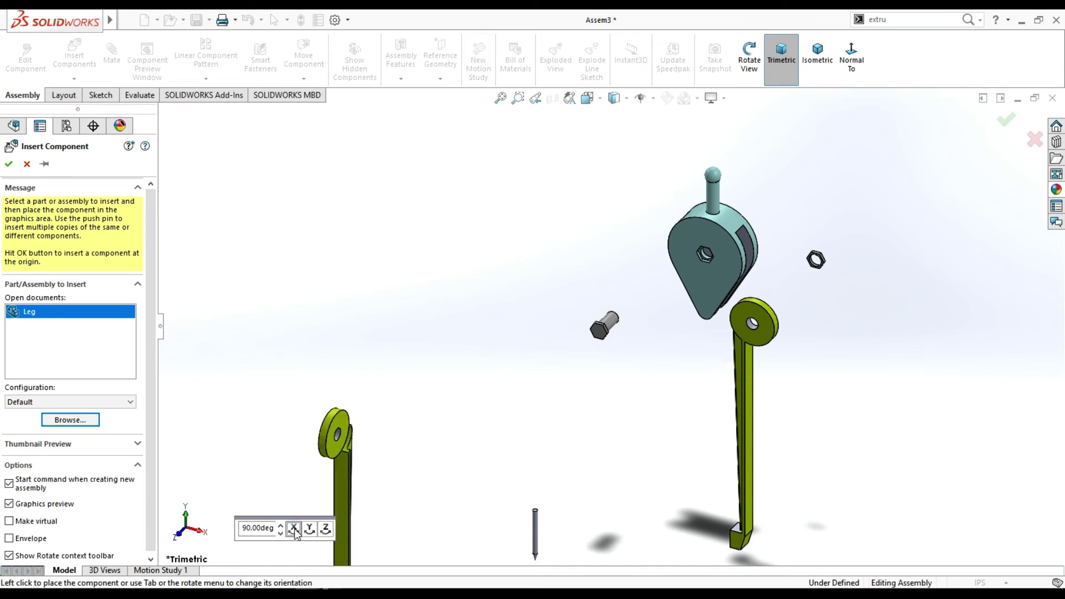
pyautogui.click(310, 529)
pyautogui.click(310, 530)
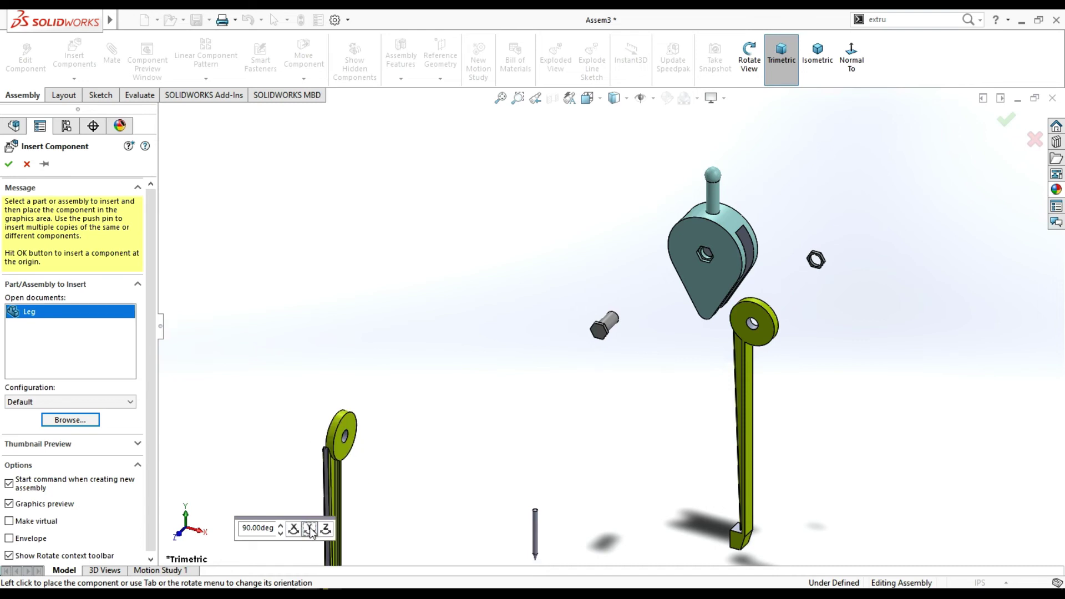
pyautogui.click(827, 429)
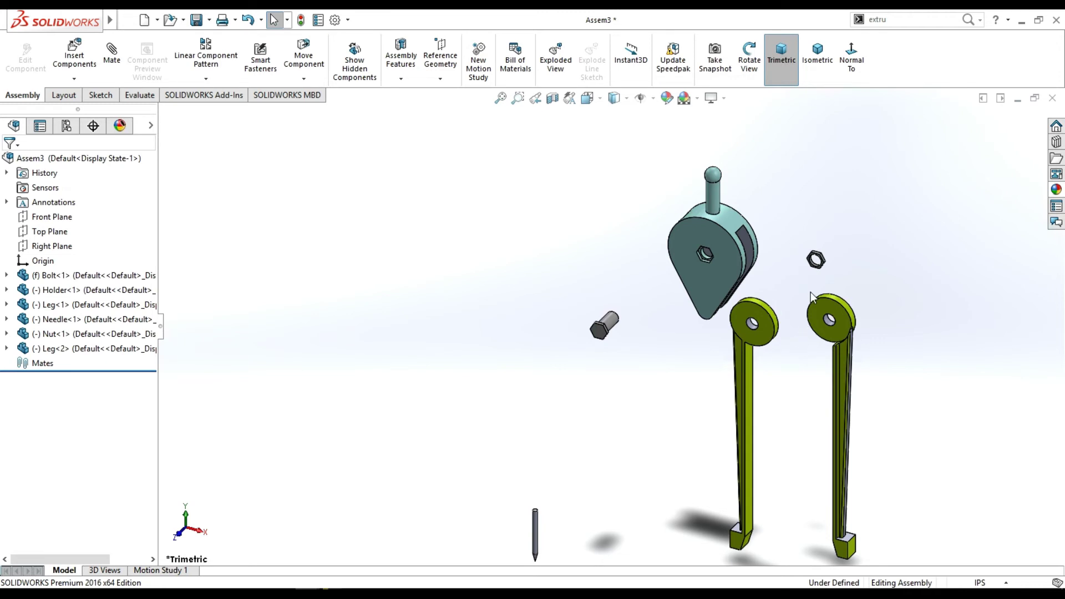
# Add a Concentric mate between the two legs' pivot holes.
pyautogui.click(112, 55)
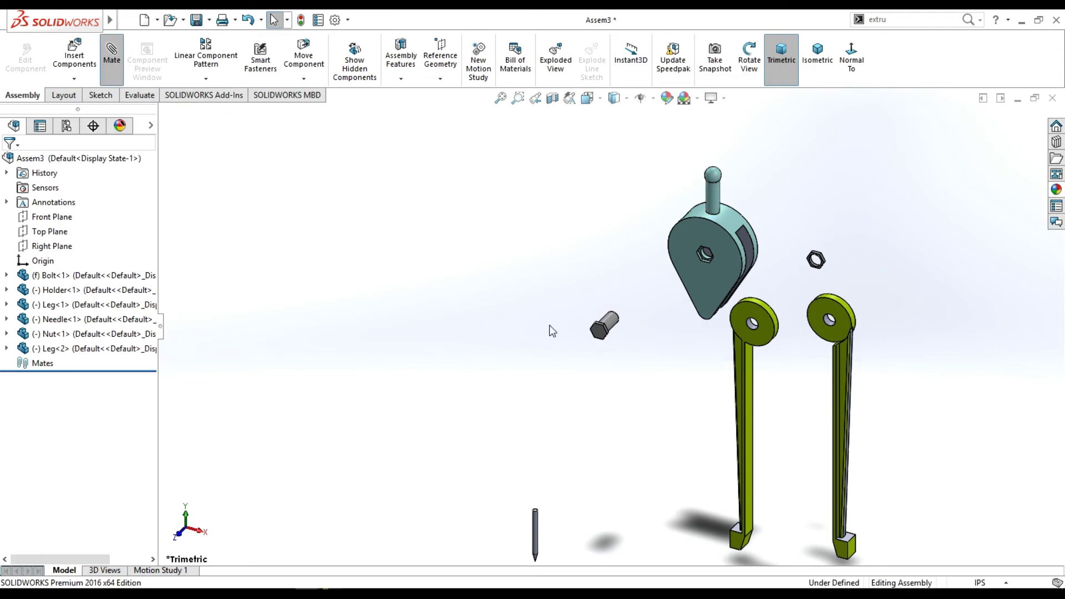
pyautogui.scroll(-3, 917, 327)
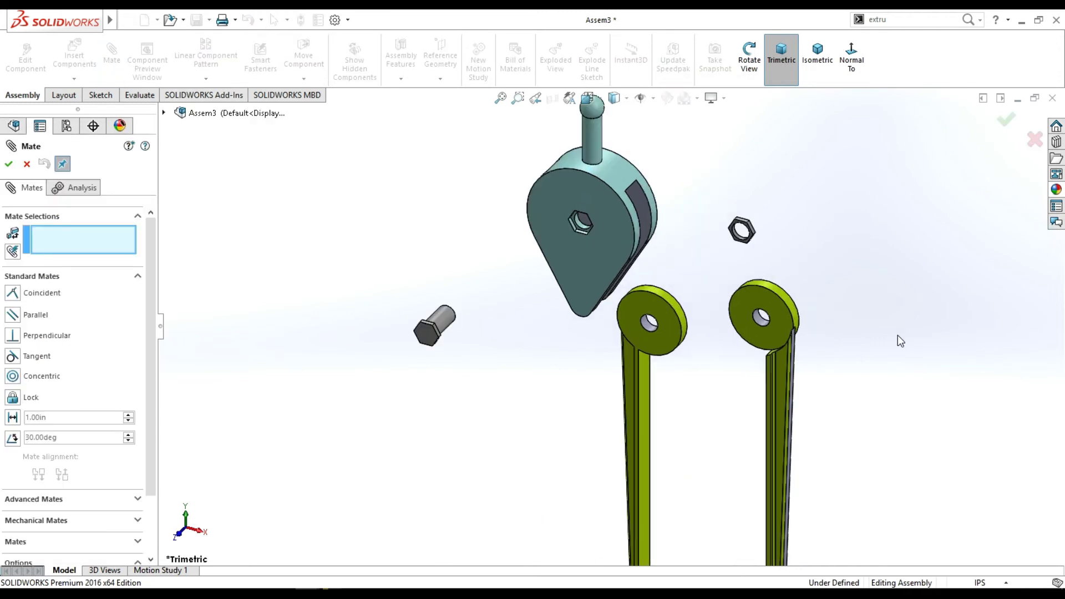
pyautogui.click(762, 325)
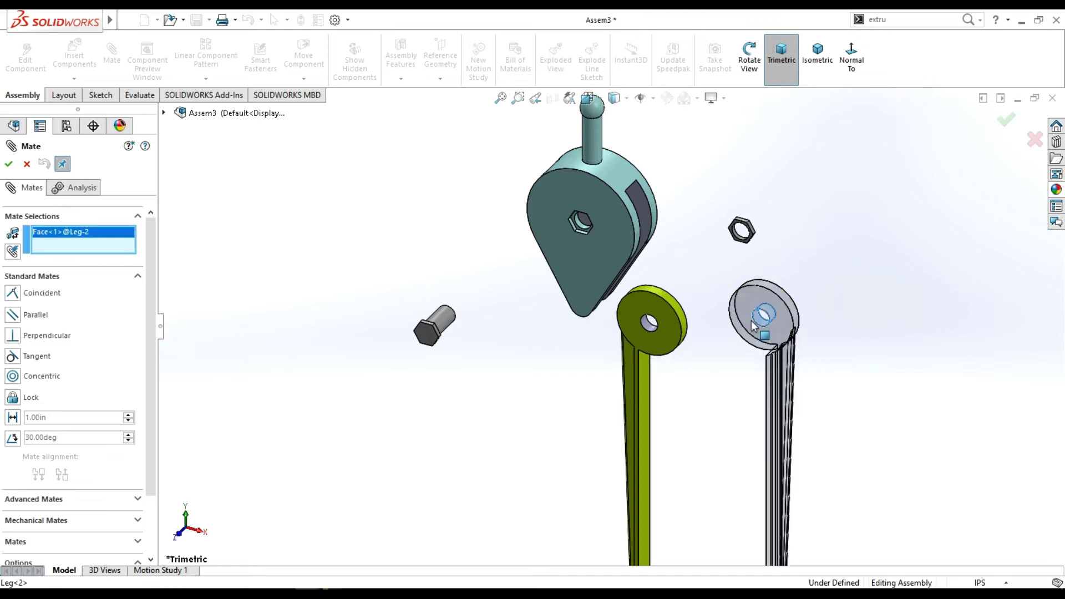
pyautogui.click(652, 328)
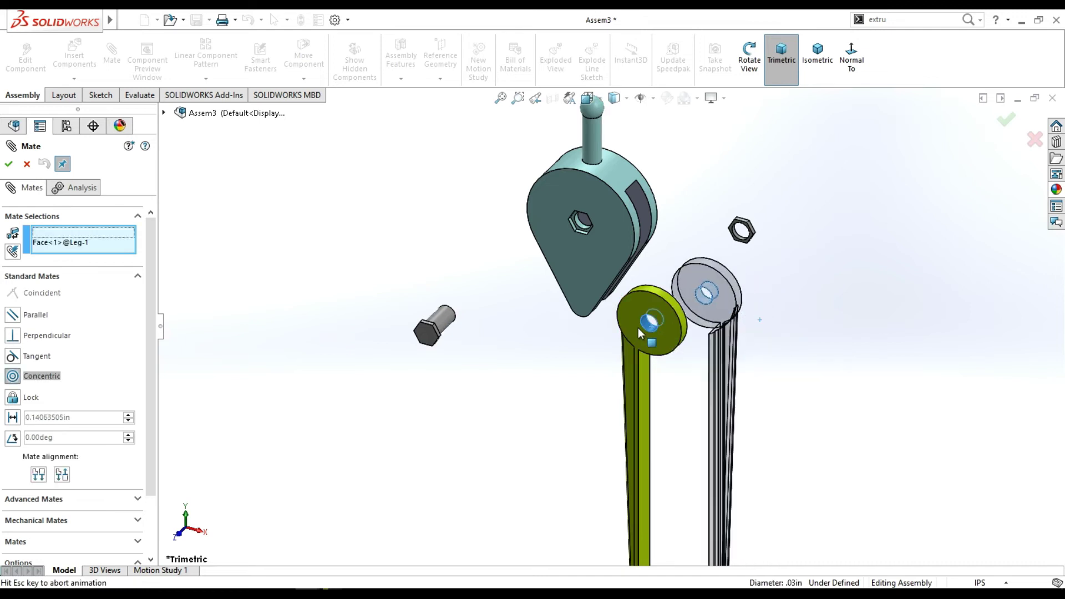
pyautogui.click(9, 164)
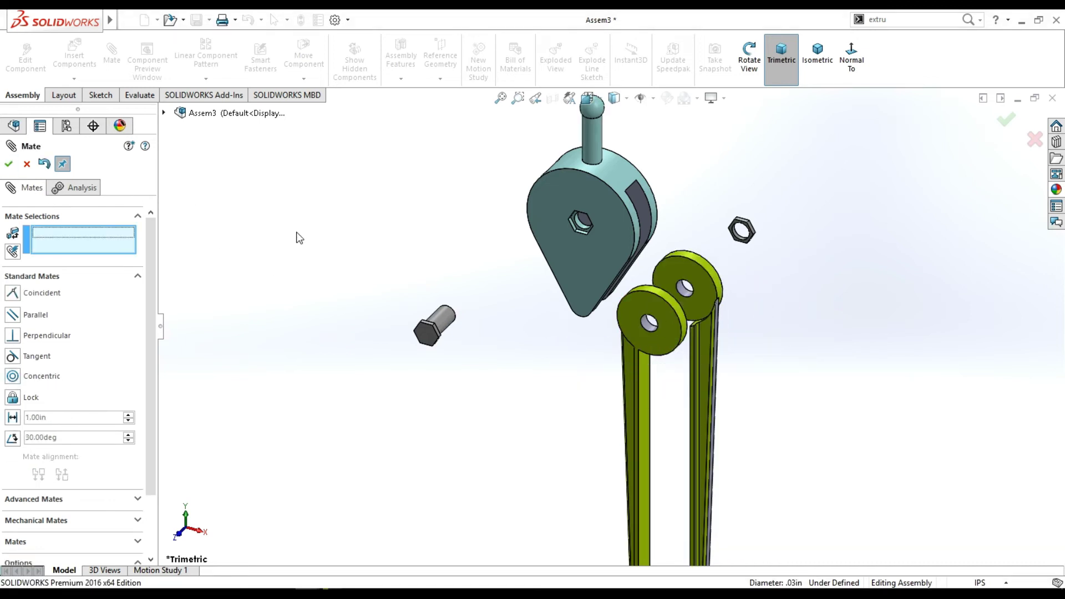
# Add a Concentric mate between a leg's pivot hole and the holder's hole.
pyautogui.click(754, 74)
pyautogui.moveTo(825, 273); pyautogui.dragTo(764, 299)
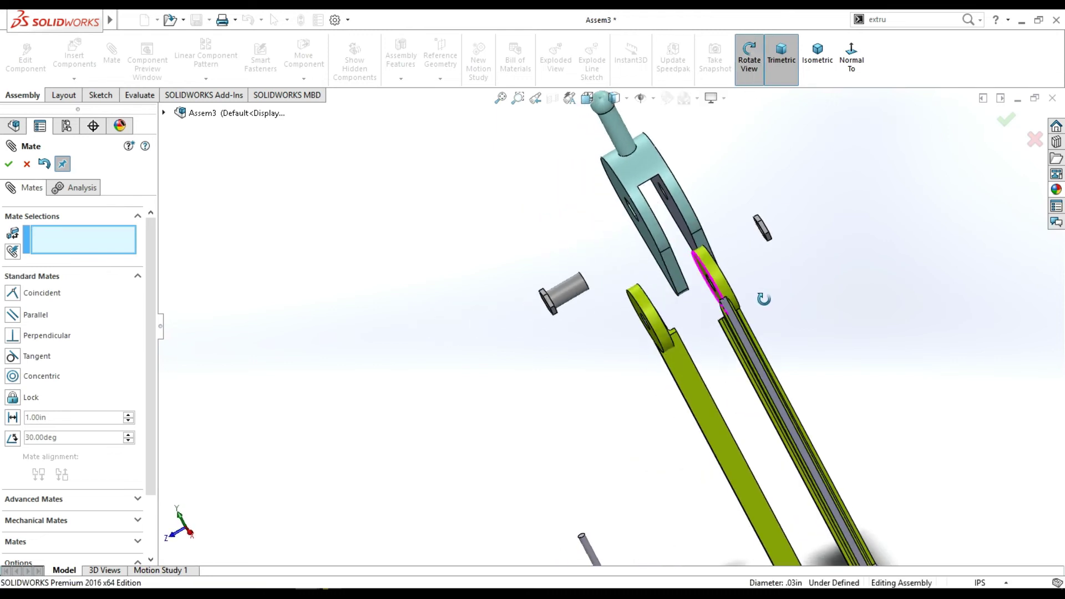
pyautogui.moveTo(817, 223)
pyautogui.mouseDown()
pyautogui.moveTo(777, 289)
pyautogui.moveTo(868, 254)
pyautogui.moveTo(842, 235)
pyautogui.mouseUp()
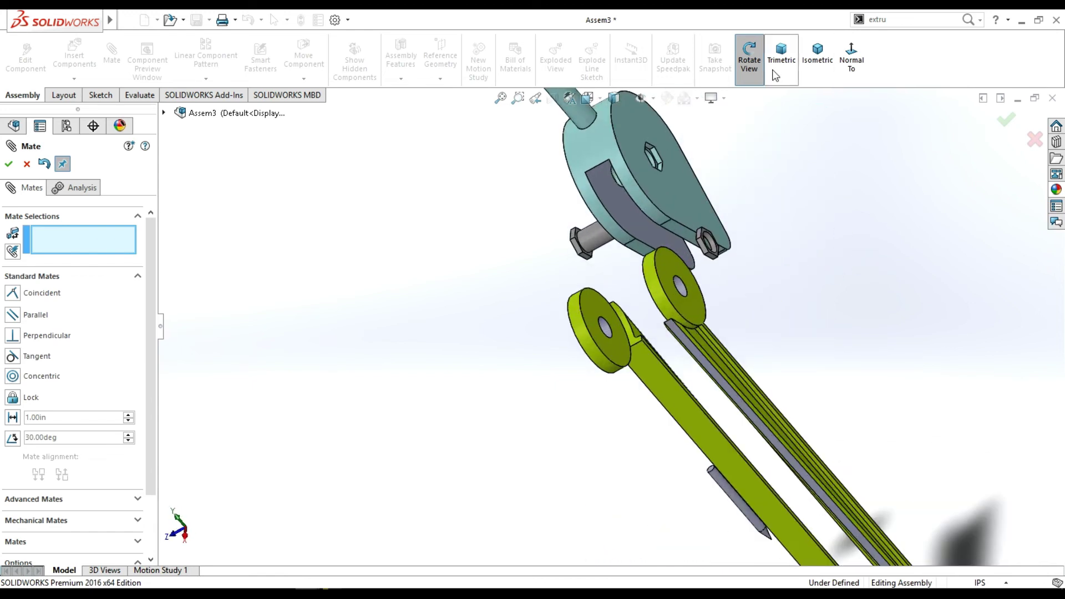
pyautogui.press('Escape')
pyautogui.click(679, 282)
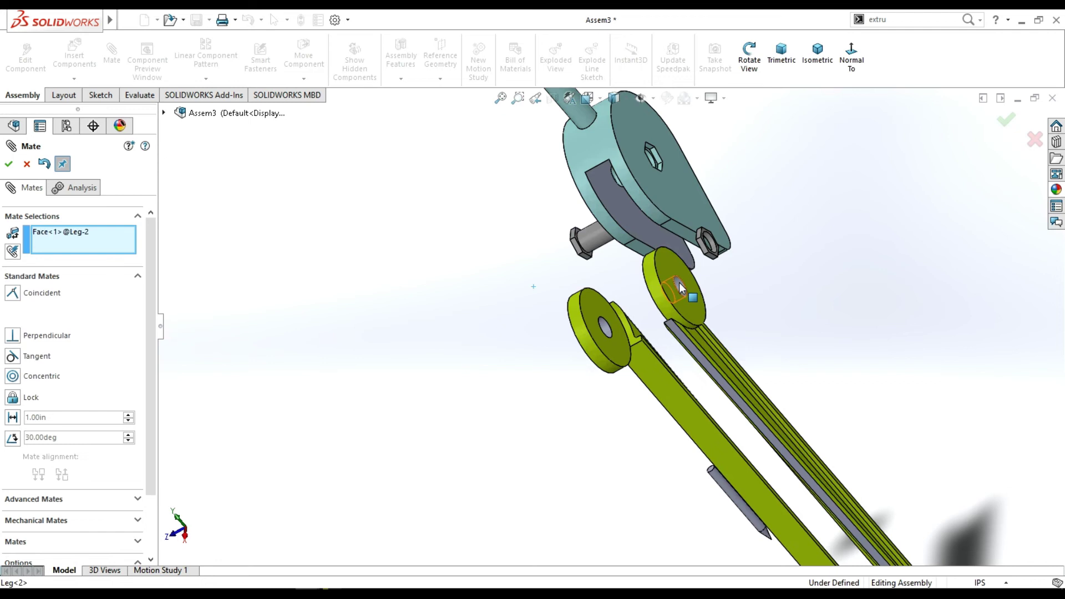
pyautogui.click(749, 58)
pyautogui.moveTo(768, 226)
pyautogui.mouseDown()
pyautogui.moveTo(816, 217)
pyautogui.moveTo(696, 283)
pyautogui.mouseUp()
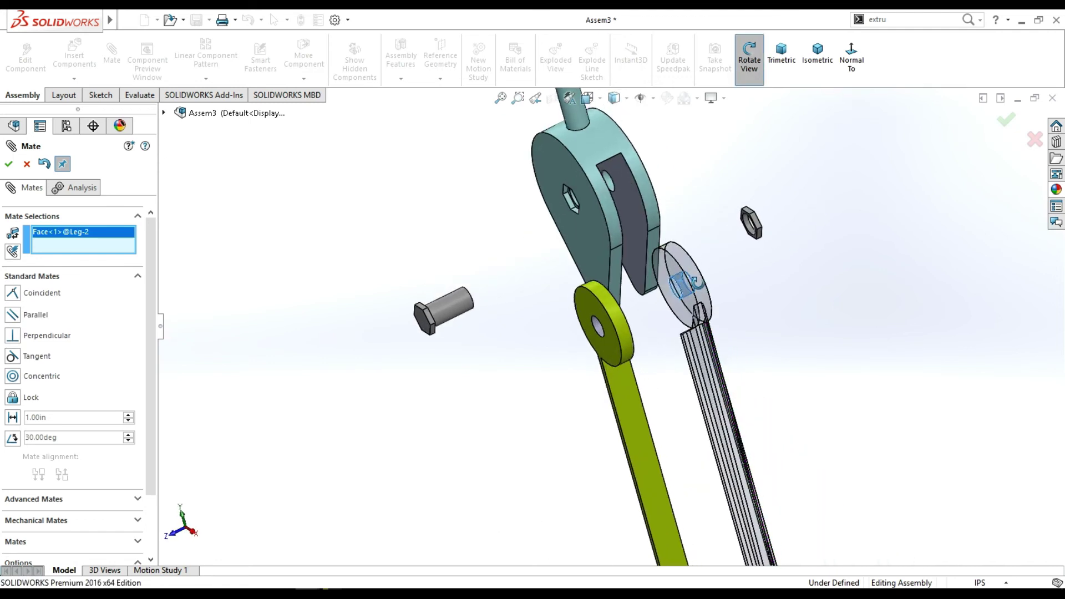
pyautogui.scroll(-2, 649, 191)
pyautogui.scroll(-2, 648, 192)
pyautogui.click(749, 58)
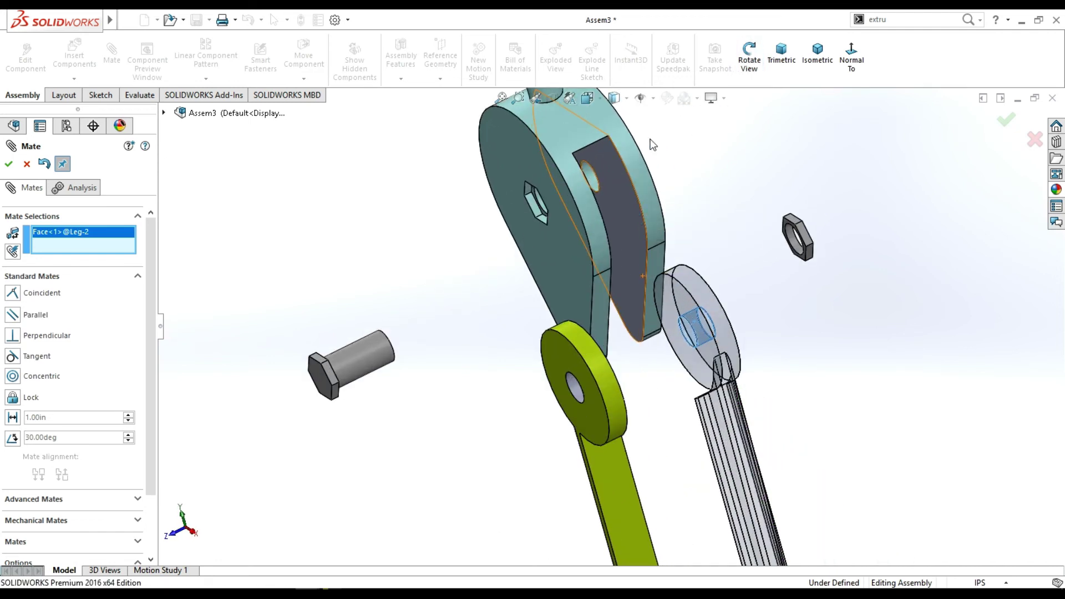
pyautogui.click(591, 176)
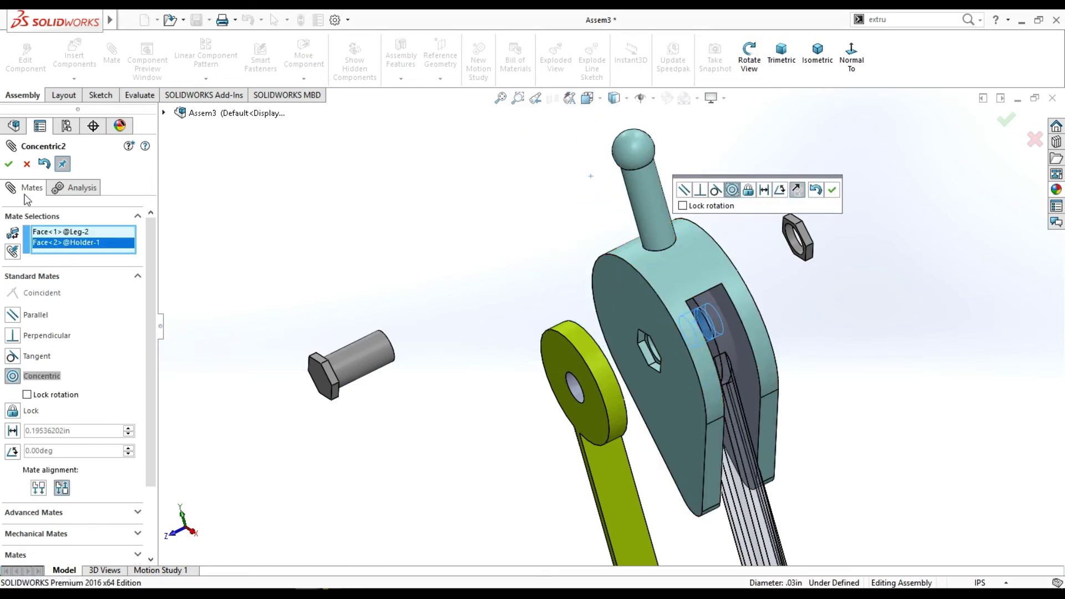
pyautogui.click(9, 163)
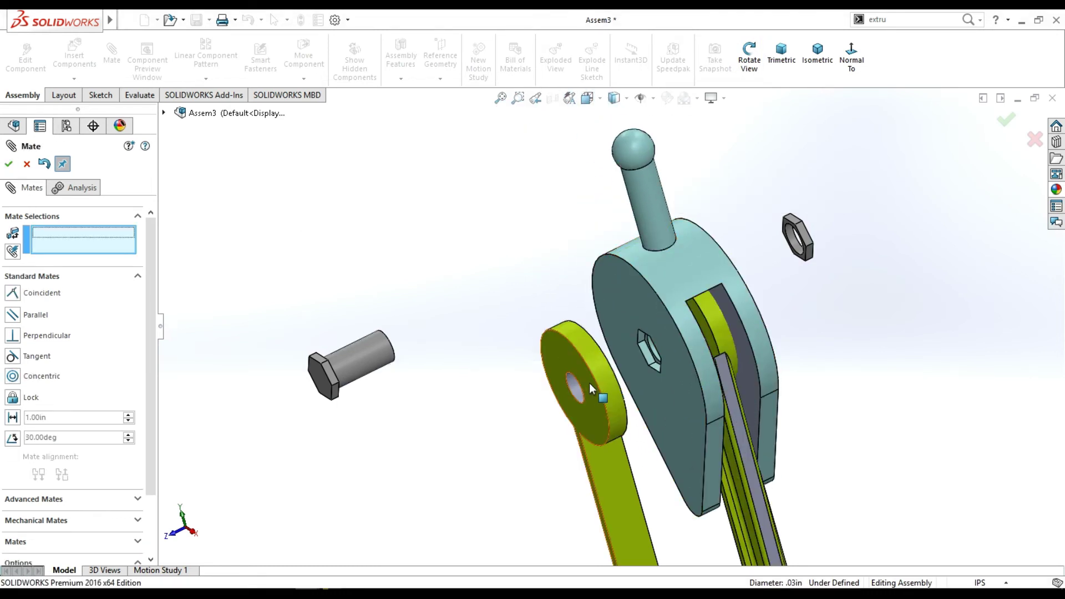
# Swing the other leg into the holder slot and inspect the fit.
pyautogui.moveTo(599, 383); pyautogui.dragTo(728, 372)
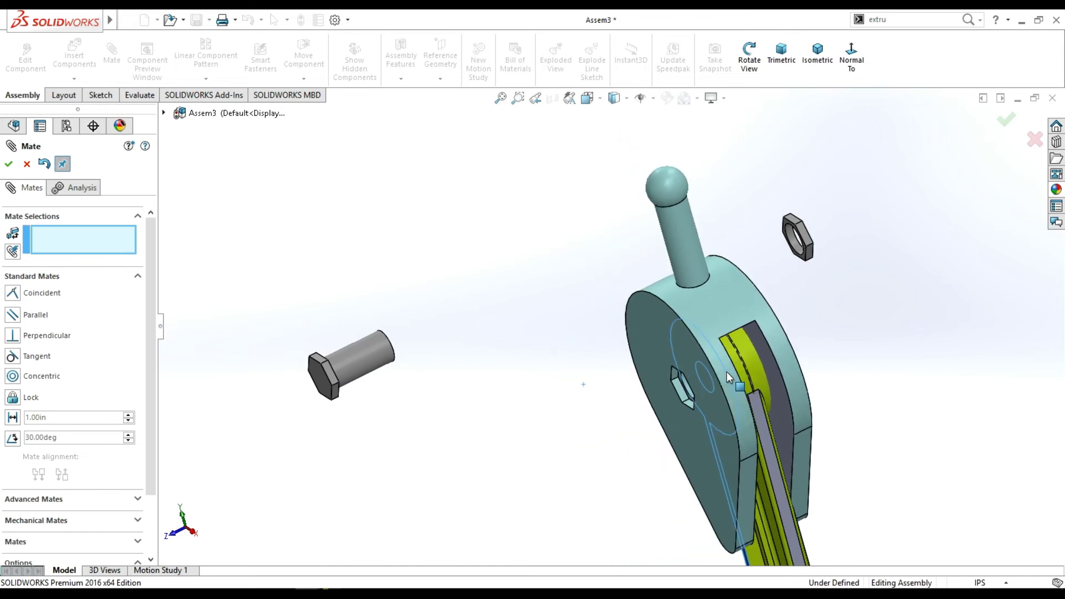
pyautogui.click(752, 68)
pyautogui.moveTo(873, 403)
pyautogui.mouseDown()
pyautogui.moveTo(831, 302)
pyautogui.moveTo(837, 347)
pyautogui.moveTo(851, 351)
pyautogui.moveTo(830, 371)
pyautogui.moveTo(849, 366)
pyautogui.moveTo(781, 355)
pyautogui.mouseUp()
pyautogui.moveTo(825, 322); pyautogui.dragTo(813, 364)
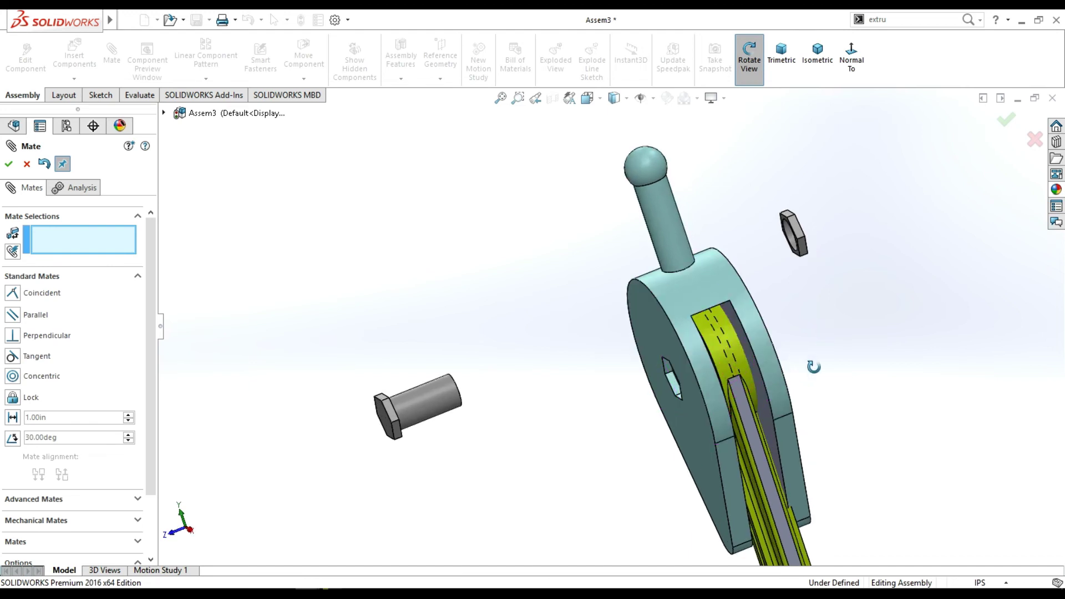
pyautogui.click(747, 82)
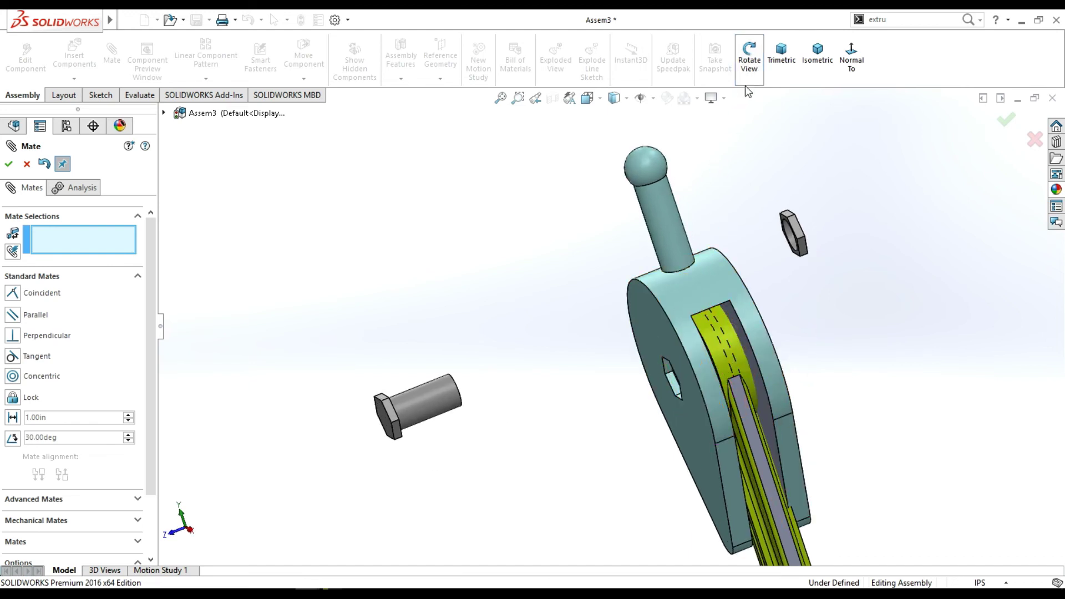
pyautogui.moveTo(721, 358); pyautogui.dragTo(695, 374)
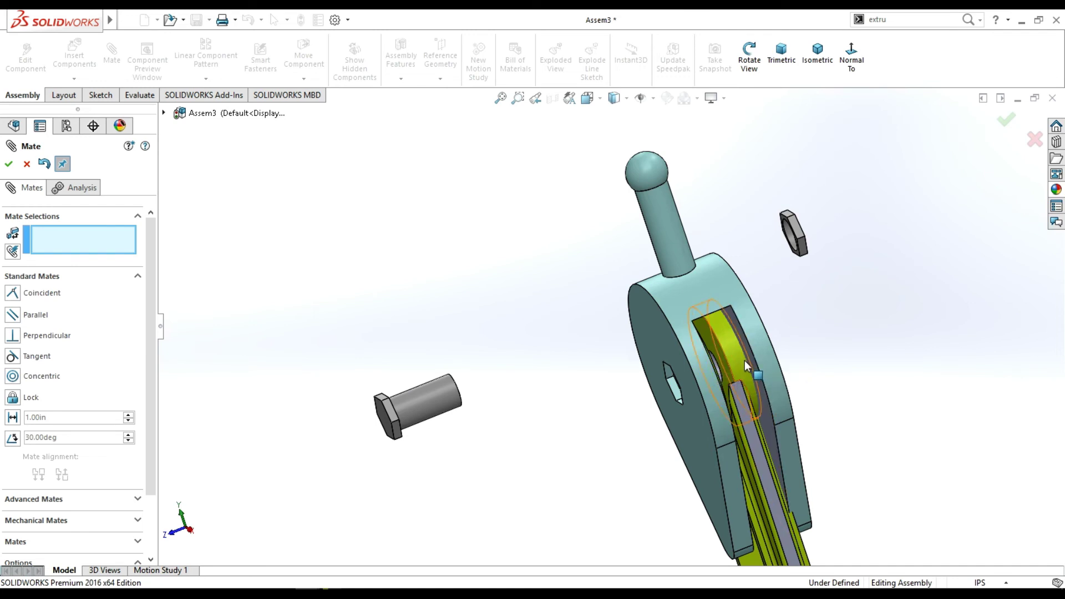
# Add a Coincident mate between the holder's inner slot face and a leg face.
pyautogui.moveTo(737, 365)
pyautogui.mouseDown()
pyautogui.moveTo(726, 368)
pyautogui.moveTo(745, 359)
pyautogui.mouseUp()
pyautogui.click(745, 358)
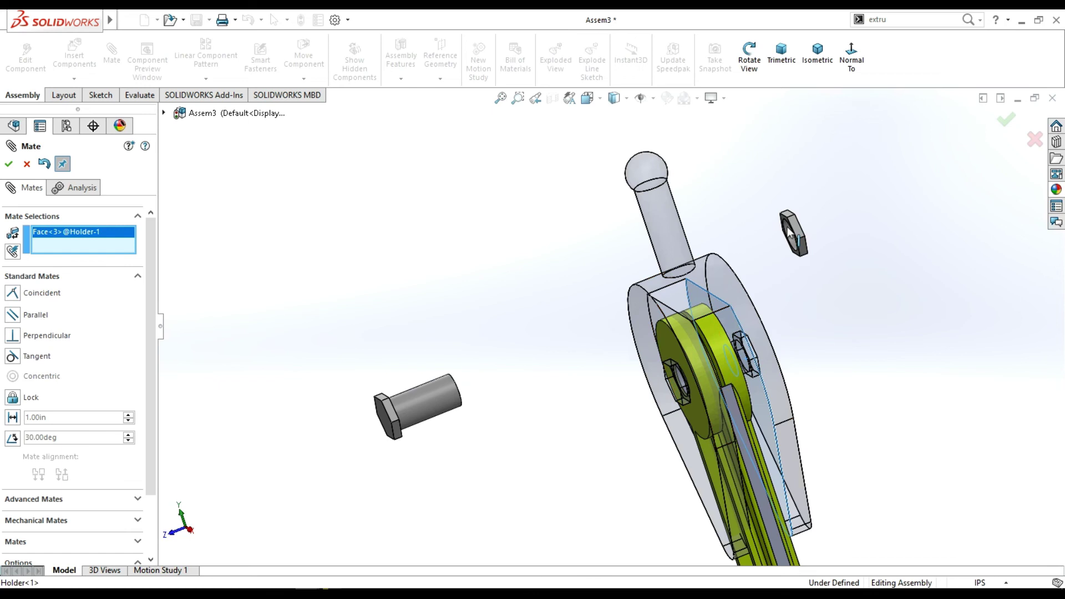
pyautogui.click(750, 55)
pyautogui.moveTo(822, 323)
pyautogui.mouseDown()
pyautogui.moveTo(806, 331)
pyautogui.moveTo(786, 273)
pyautogui.mouseUp()
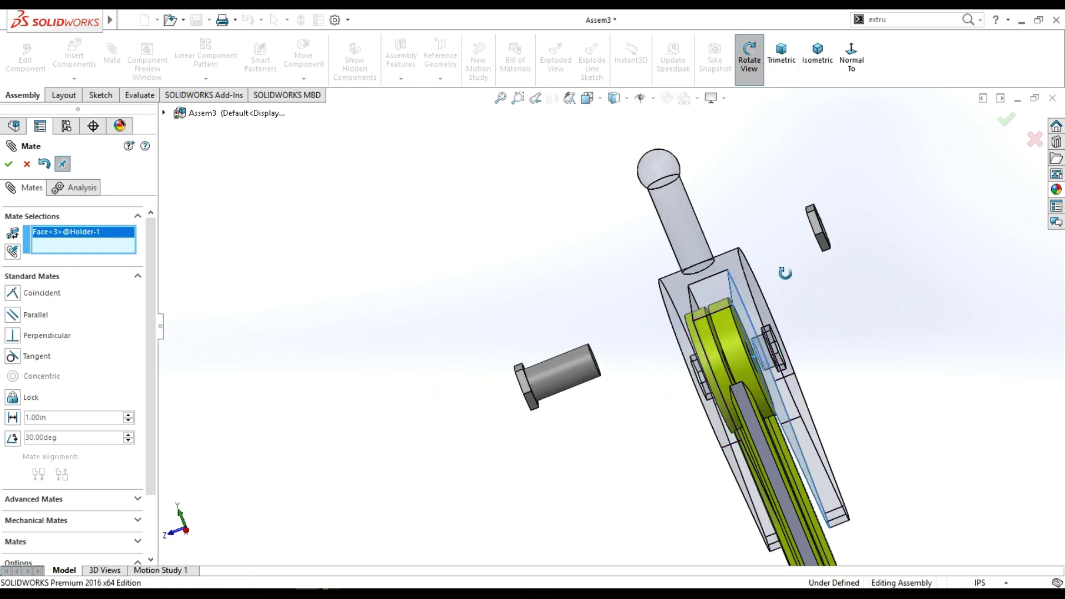
pyautogui.press('Escape')
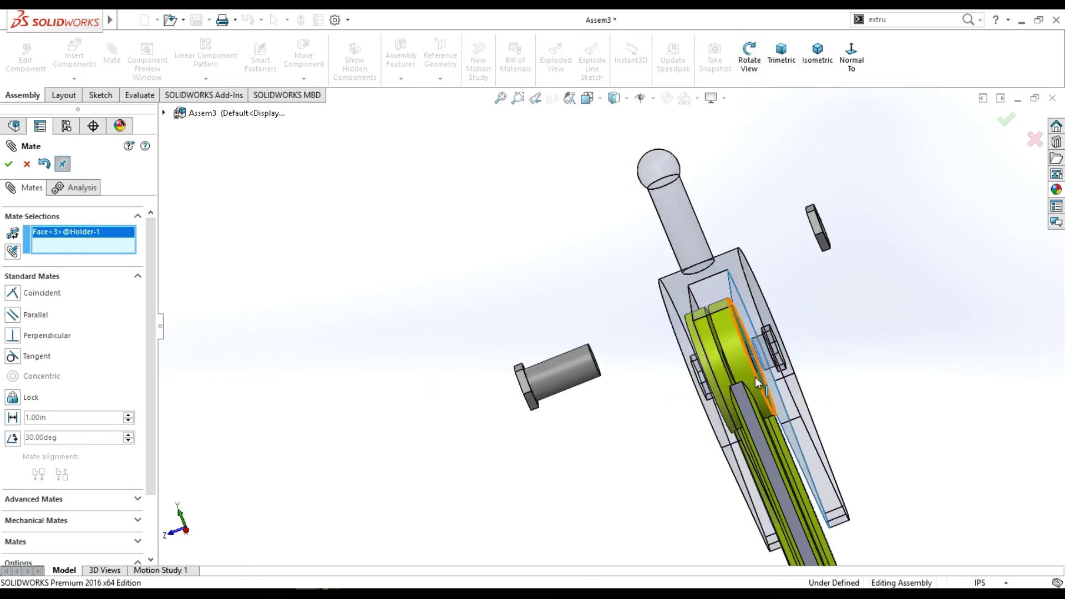
pyautogui.scroll(-3, 757, 376)
pyautogui.click(738, 393)
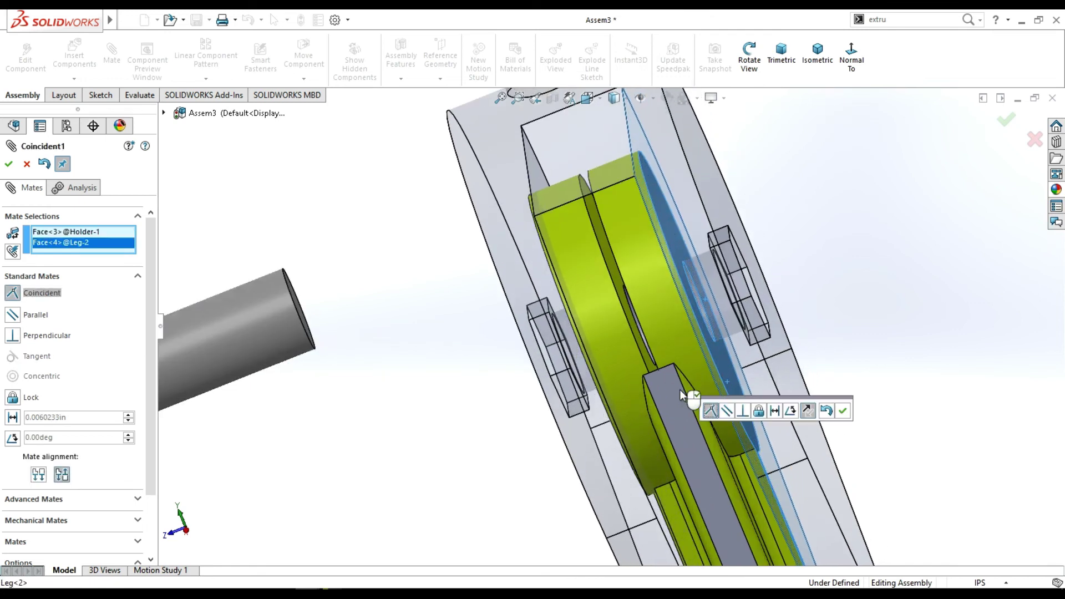
pyautogui.click(9, 164)
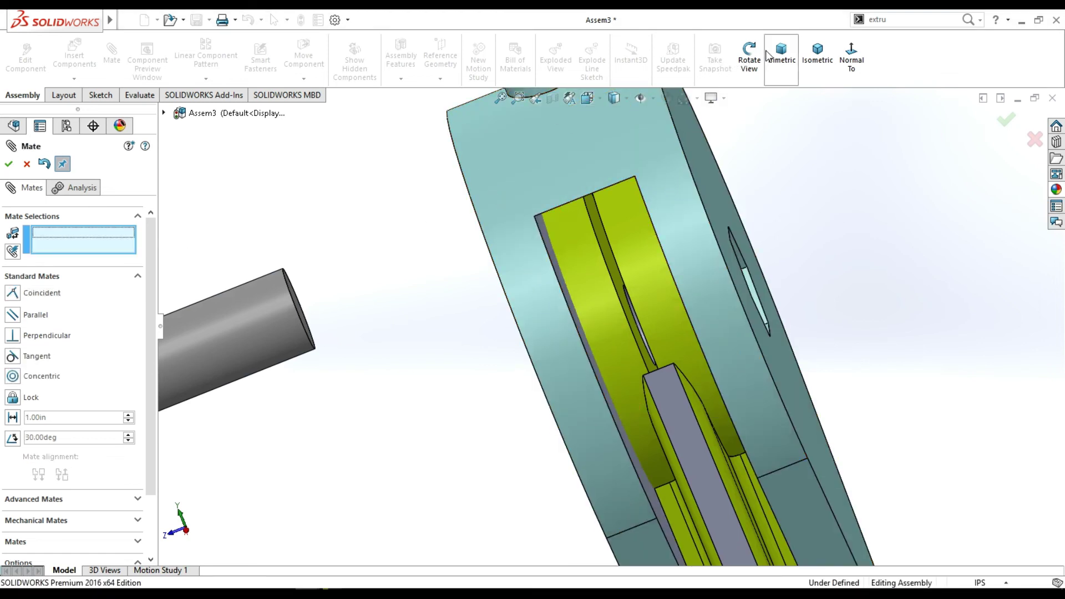
# Add a Coincident mate holding the two legs' disc faces flush against each other.
pyautogui.click(749, 60)
pyautogui.moveTo(765, 215); pyautogui.dragTo(776, 208)
pyautogui.click(746, 66)
pyautogui.click(700, 259)
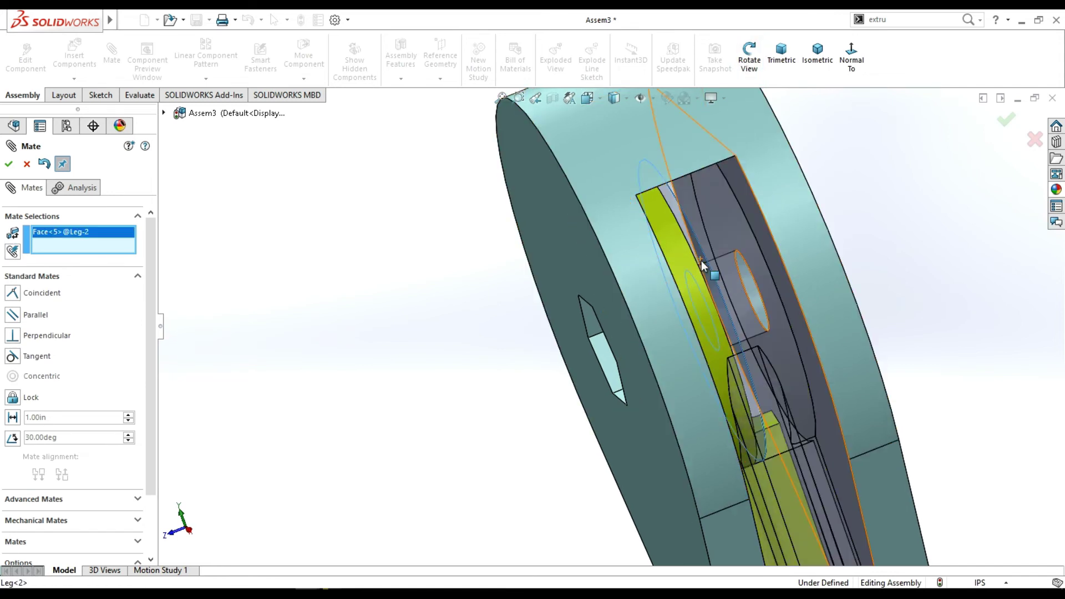
pyautogui.click(749, 60)
pyautogui.moveTo(844, 221); pyautogui.dragTo(759, 82)
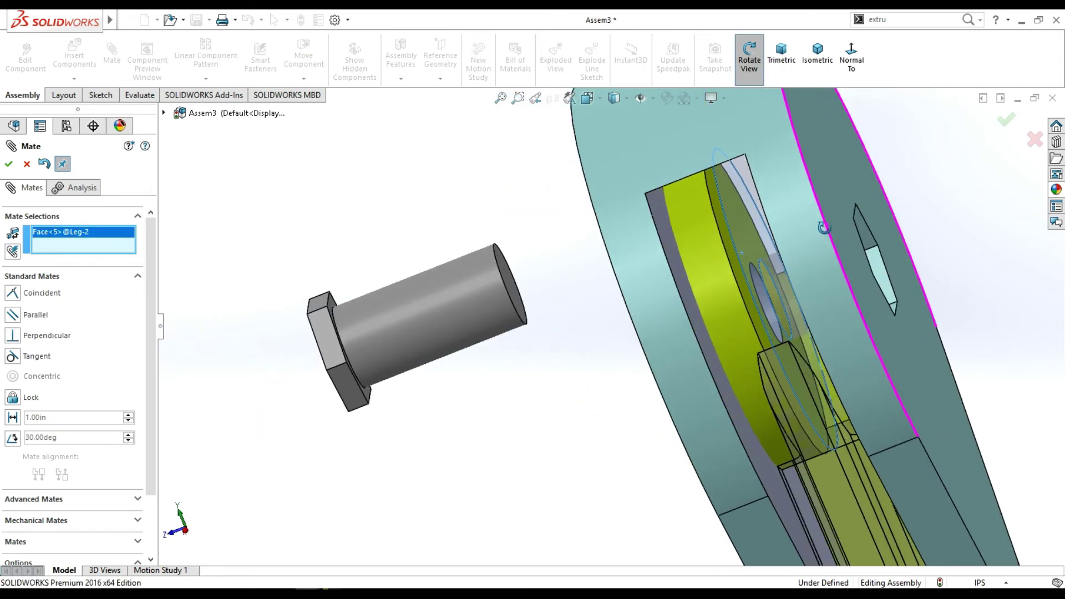
pyautogui.click(758, 81)
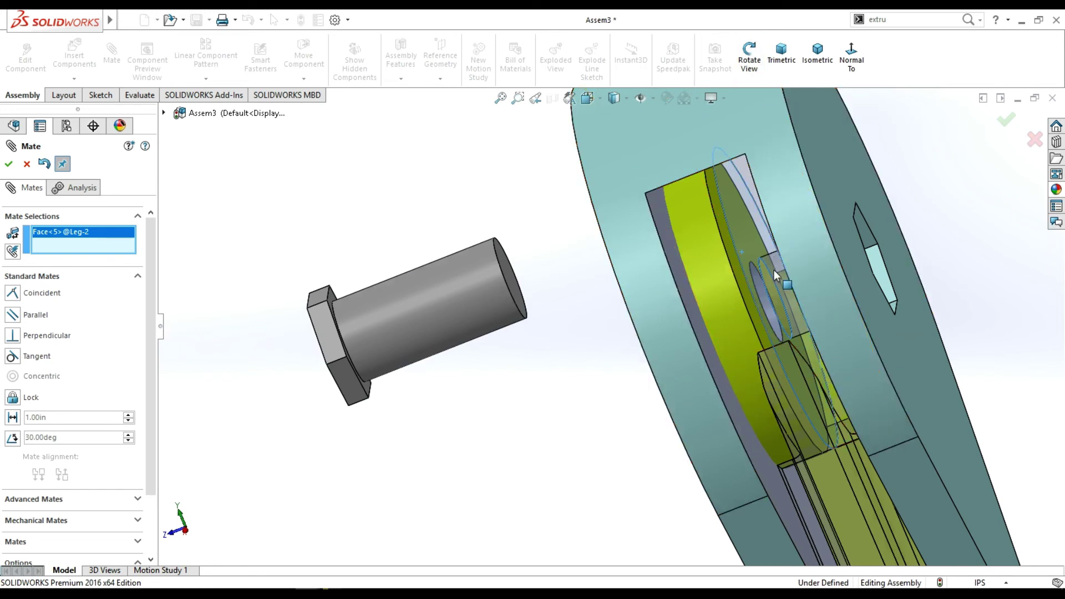
pyautogui.click(754, 321)
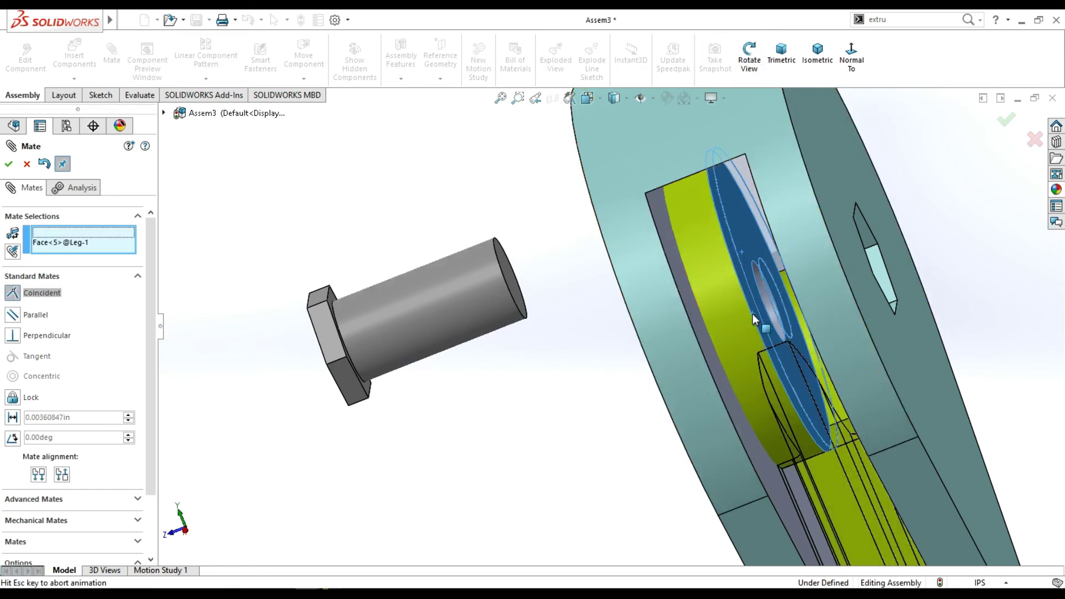
pyautogui.click(8, 164)
pyautogui.scroll(3, 649, 358)
pyautogui.scroll(2, 851, 391)
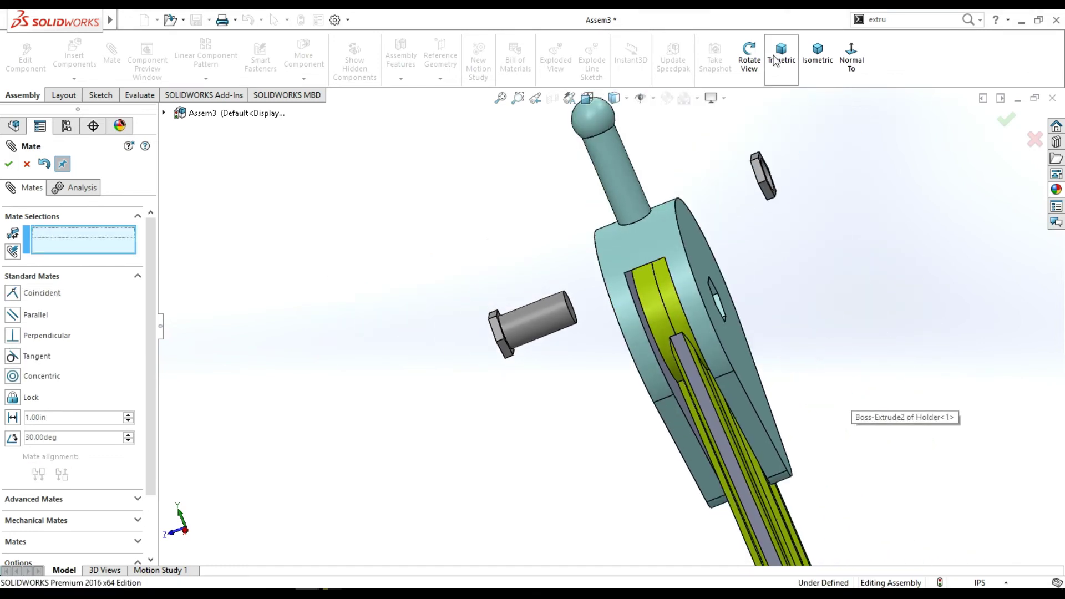
# Orbit the assembly to bring the holder front and the legs into view.
pyautogui.click(749, 56)
pyautogui.moveTo(804, 371)
pyautogui.mouseDown()
pyautogui.moveTo(926, 438)
pyautogui.moveTo(696, 417)
pyautogui.moveTo(663, 246)
pyautogui.mouseUp()
pyautogui.click(733, 58)
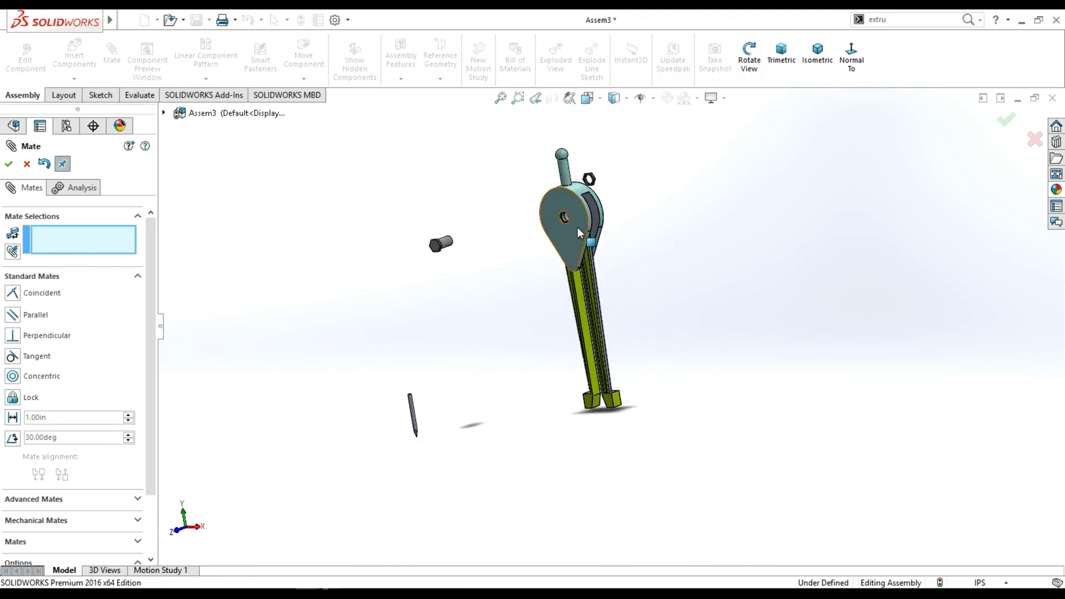
pyautogui.rightClick(578, 227)
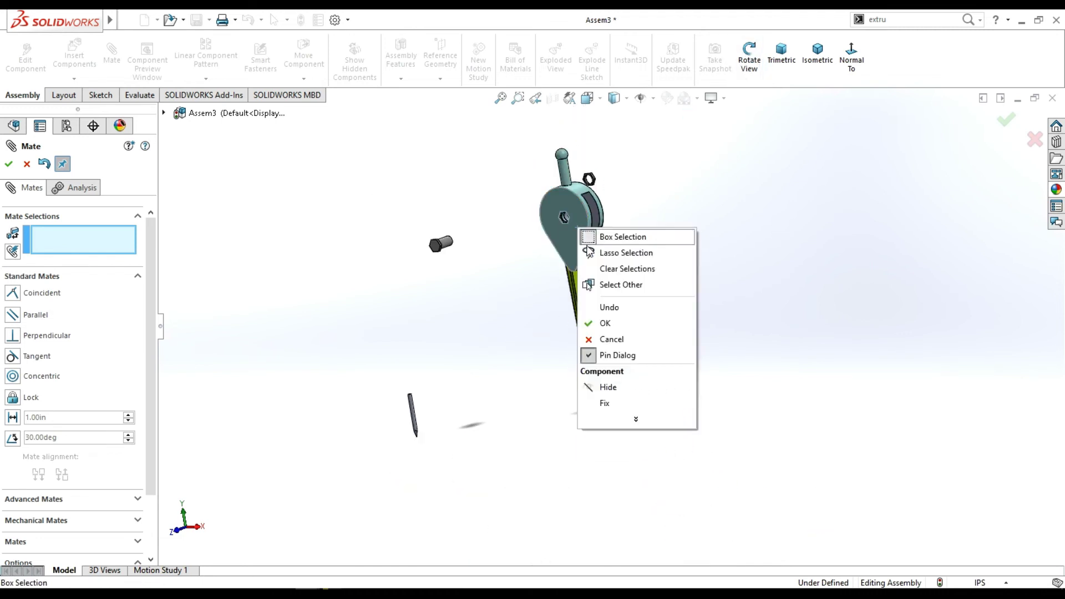
pyautogui.click(460, 325)
pyautogui.scroll(-3, 678, 349)
pyautogui.moveTo(723, 287); pyautogui.dragTo(658, 358, button='middle')
pyautogui.moveTo(659, 358)
pyautogui.mouseDown()
pyautogui.moveTo(651, 278)
pyautogui.moveTo(639, 302)
pyautogui.moveTo(623, 283)
pyautogui.moveTo(606, 205)
pyautogui.mouseUp()
pyautogui.click(749, 58)
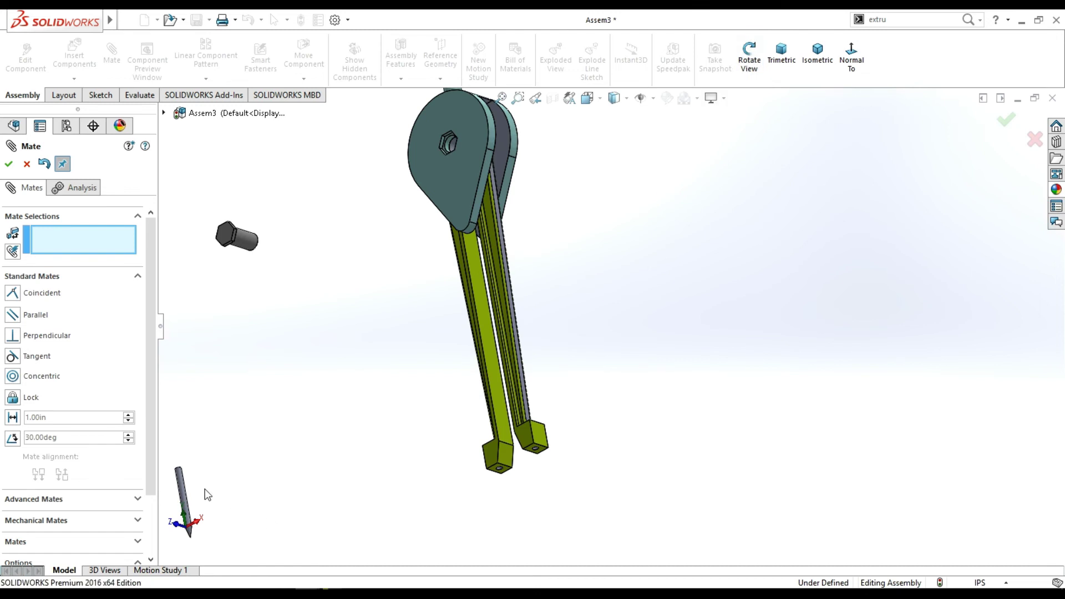
# Move the needle below the leg tips, try pairing its face with the leg hole edge, then clear.
pyautogui.moveTo(183, 487)
pyautogui.mouseDown()
pyautogui.moveTo(471, 488)
pyautogui.moveTo(457, 480)
pyautogui.mouseUp()
pyautogui.scroll(-3, 459, 458)
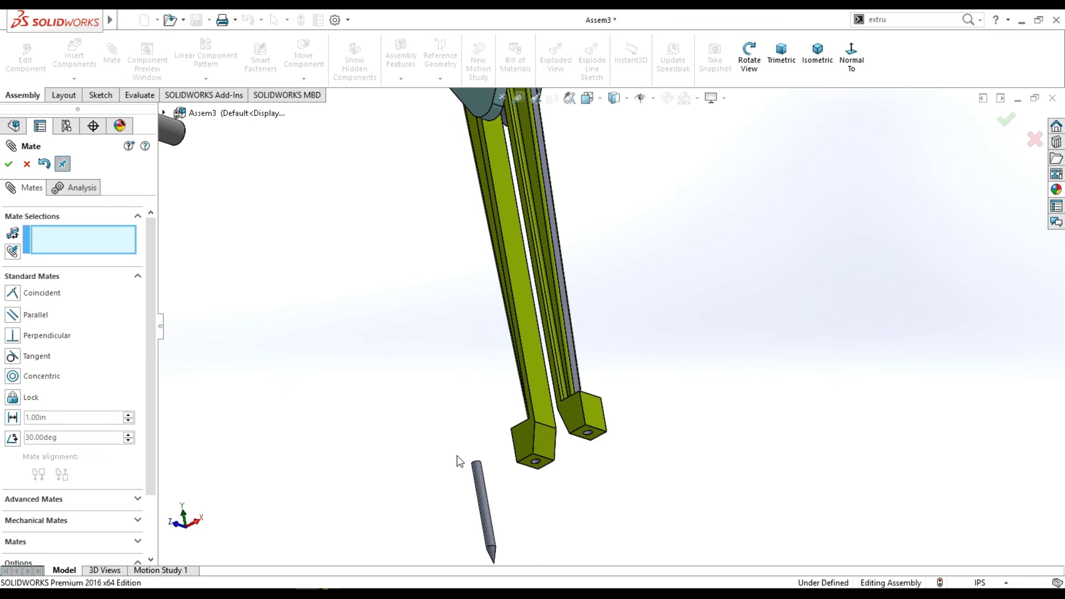
pyautogui.click(480, 490)
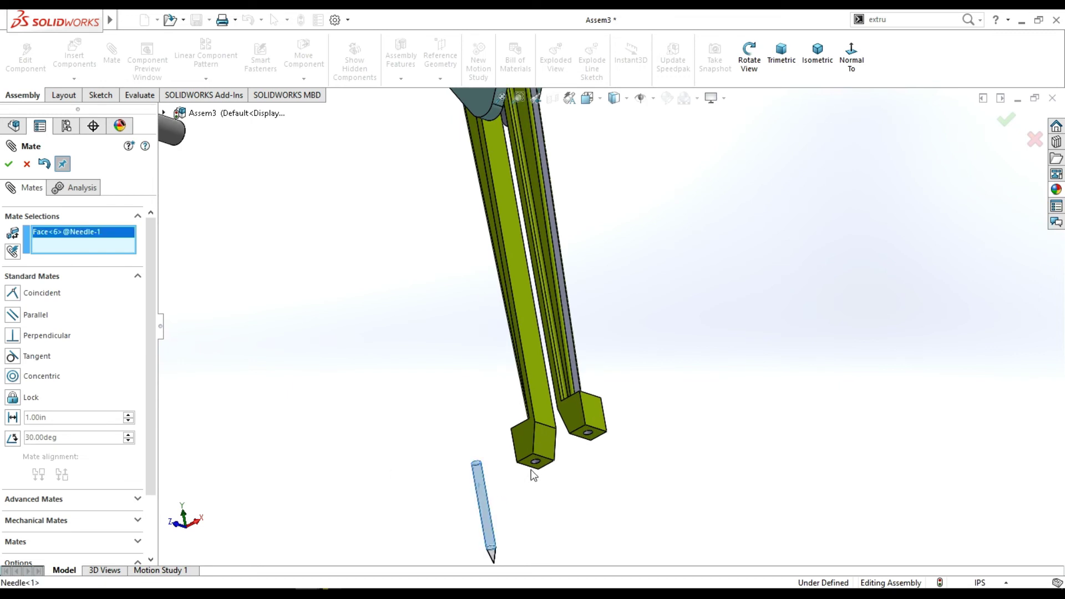
pyautogui.scroll(-2, 541, 462)
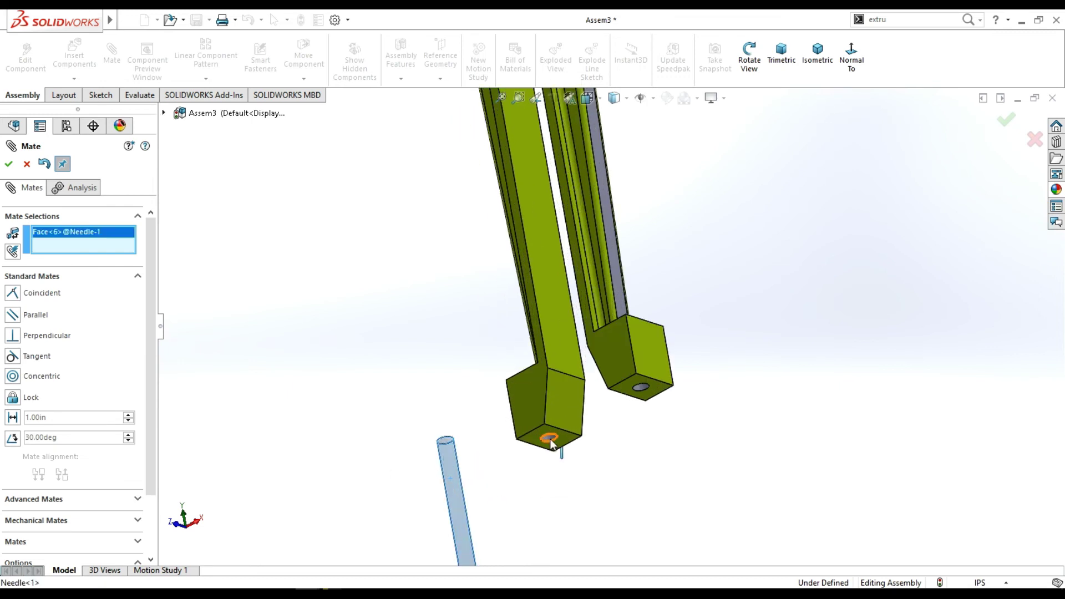
pyautogui.click(548, 440)
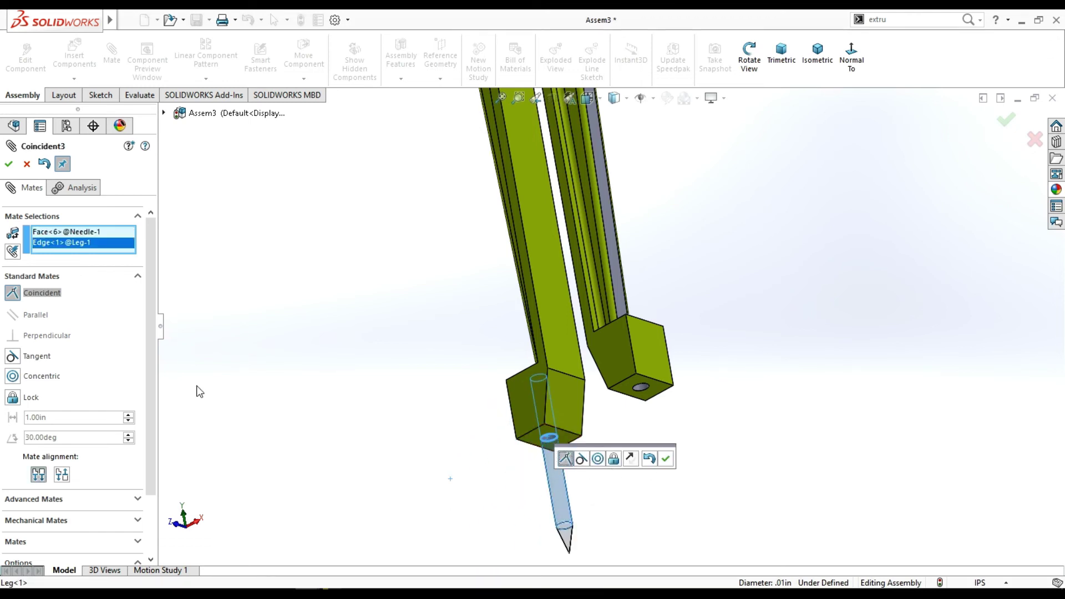
pyautogui.rightClick(114, 233)
pyautogui.click(139, 241)
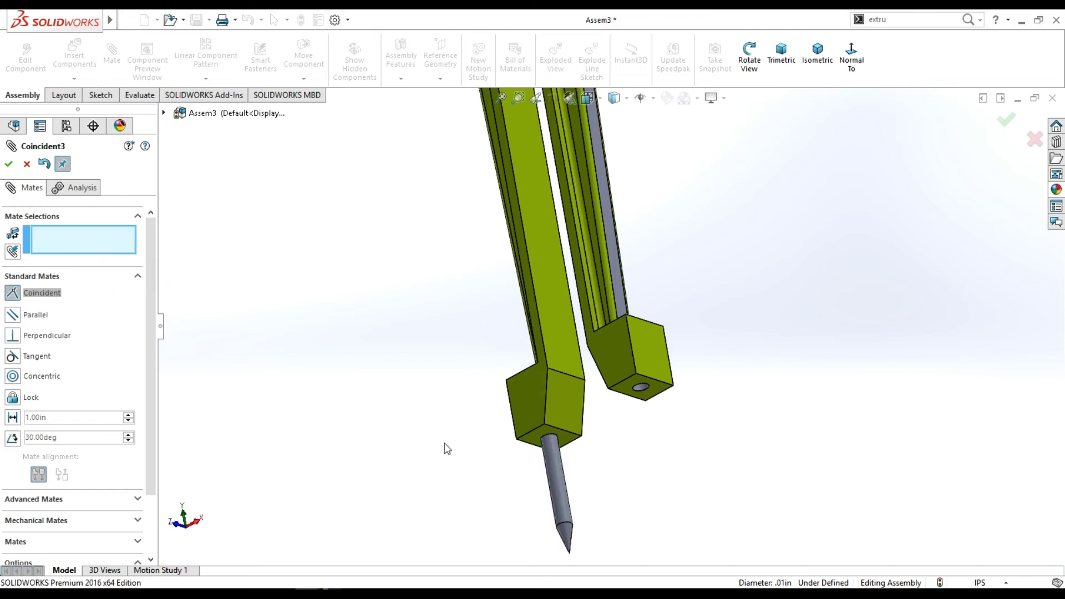
# Pair the leg tip's end face with the needle's end edge and flip the mate alignment.
pyautogui.moveTo(565, 467)
pyautogui.mouseDown(button='middle')
pyautogui.moveTo(475, 511)
pyautogui.moveTo(516, 527)
pyautogui.mouseUp(button='middle')
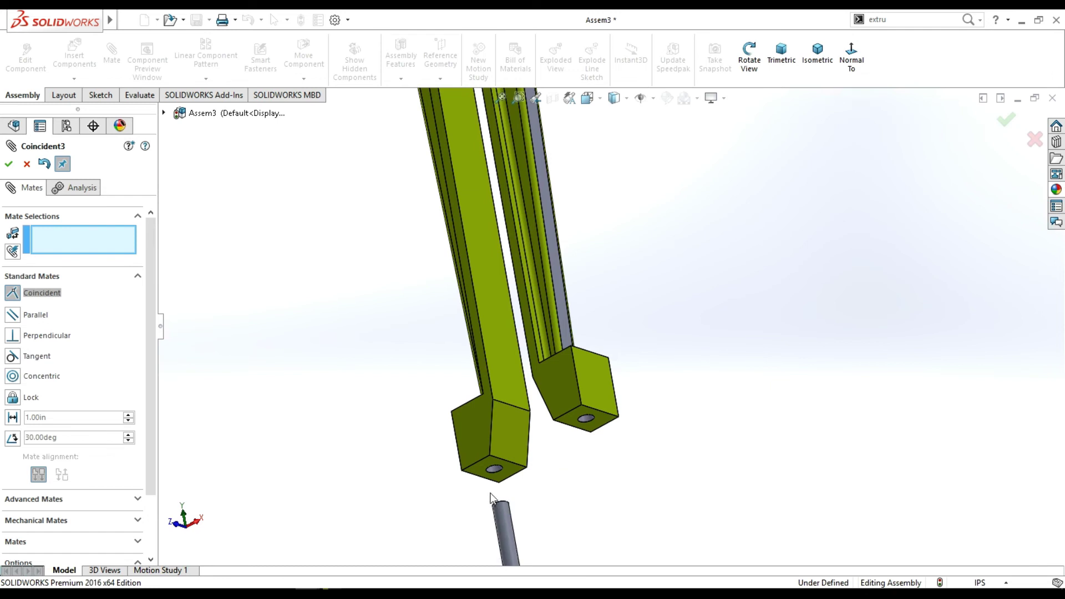
pyautogui.click(749, 58)
pyautogui.moveTo(647, 441)
pyautogui.mouseDown()
pyautogui.moveTo(637, 383)
pyautogui.moveTo(612, 480)
pyautogui.mouseUp()
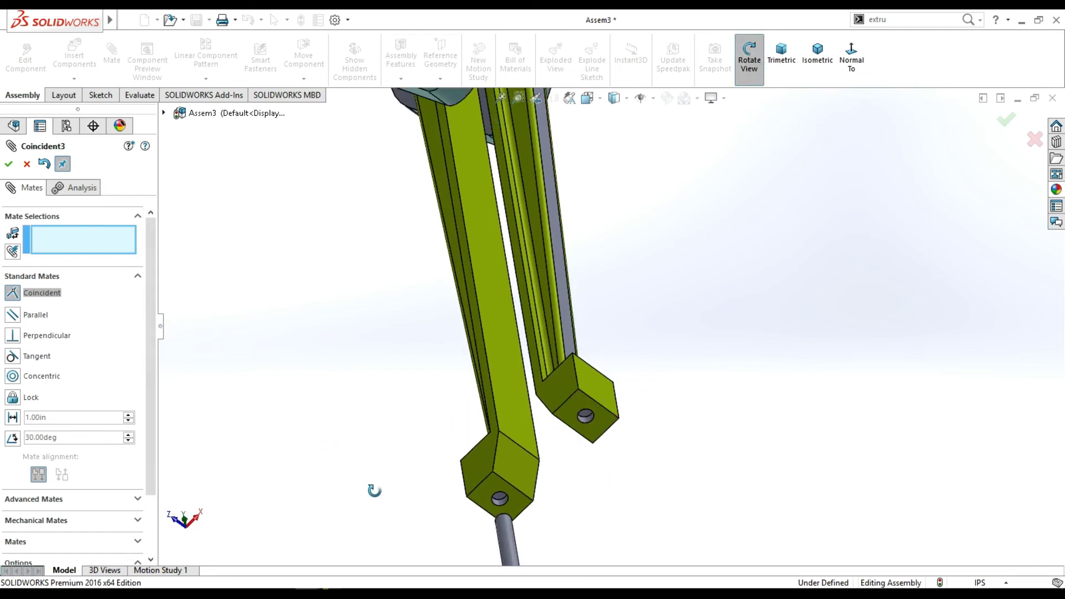
pyautogui.press('Escape')
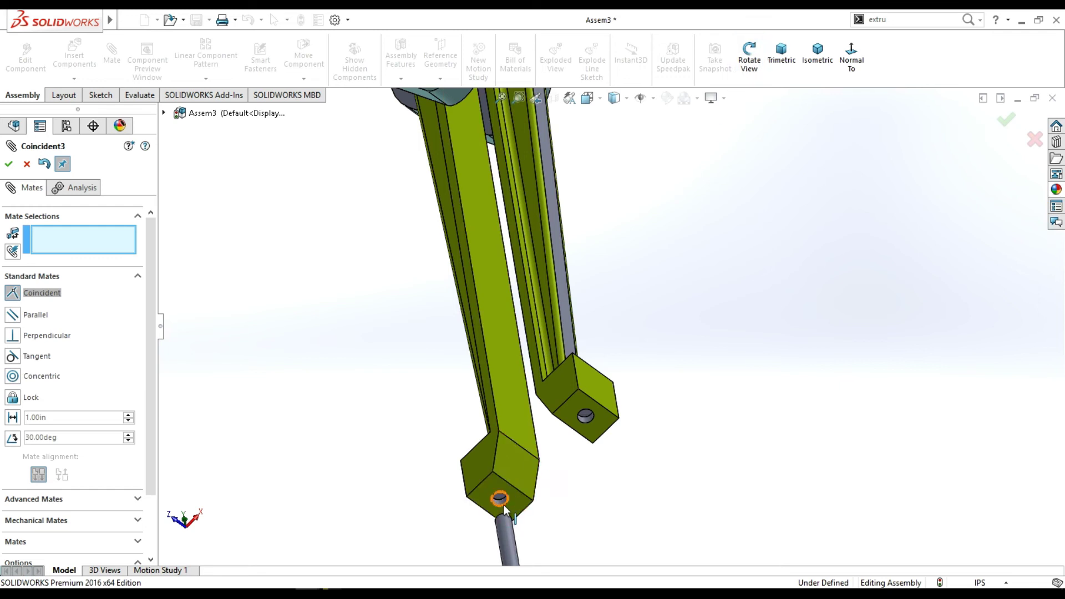
pyautogui.click(504, 505)
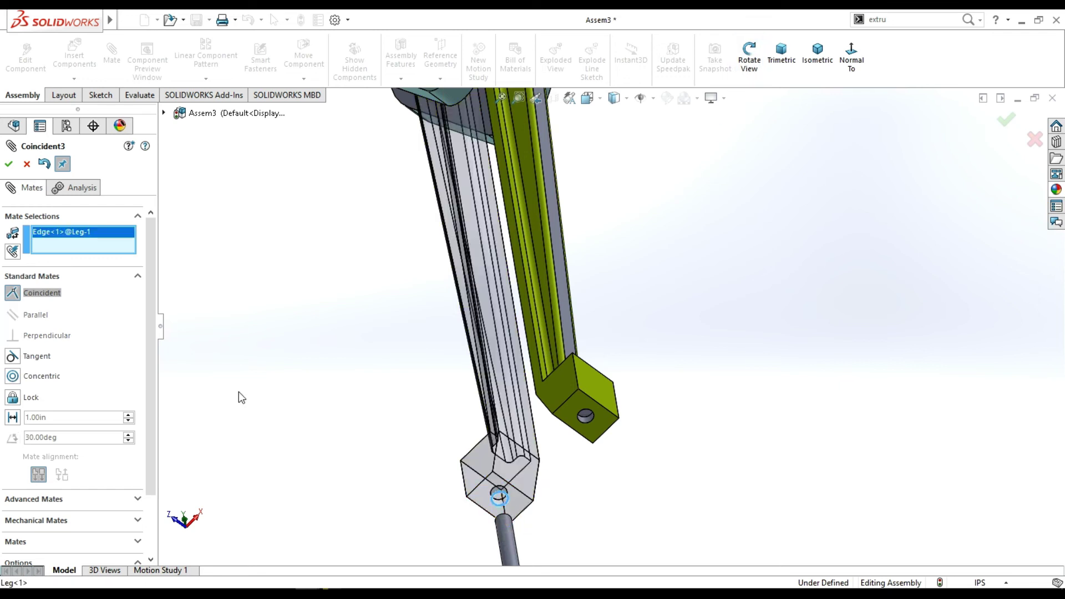
pyautogui.rightClick(127, 249)
pyautogui.click(178, 251)
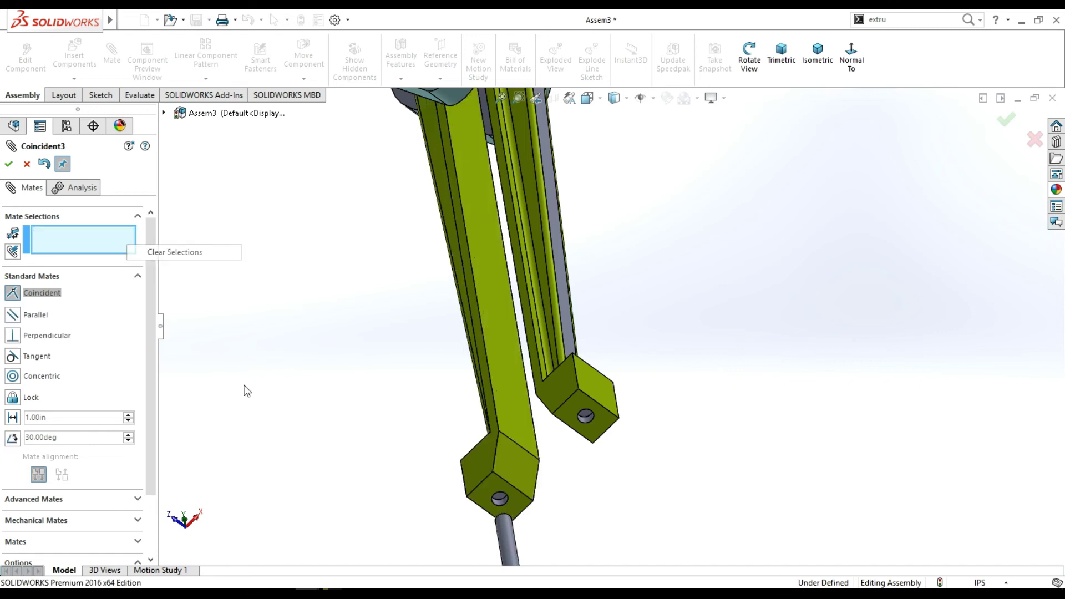
pyautogui.click(498, 495)
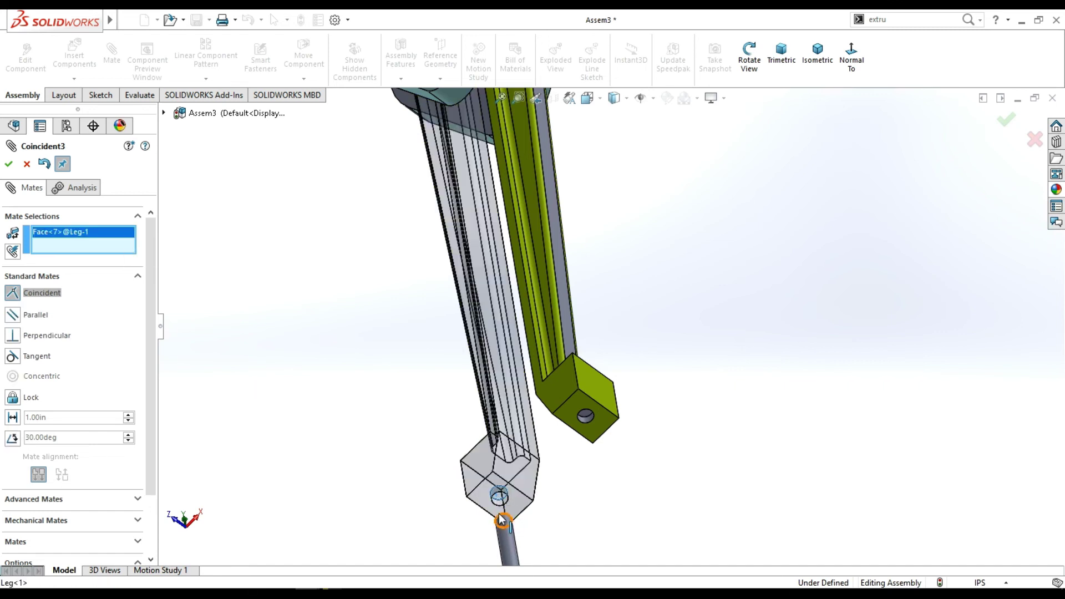
pyautogui.click(502, 520)
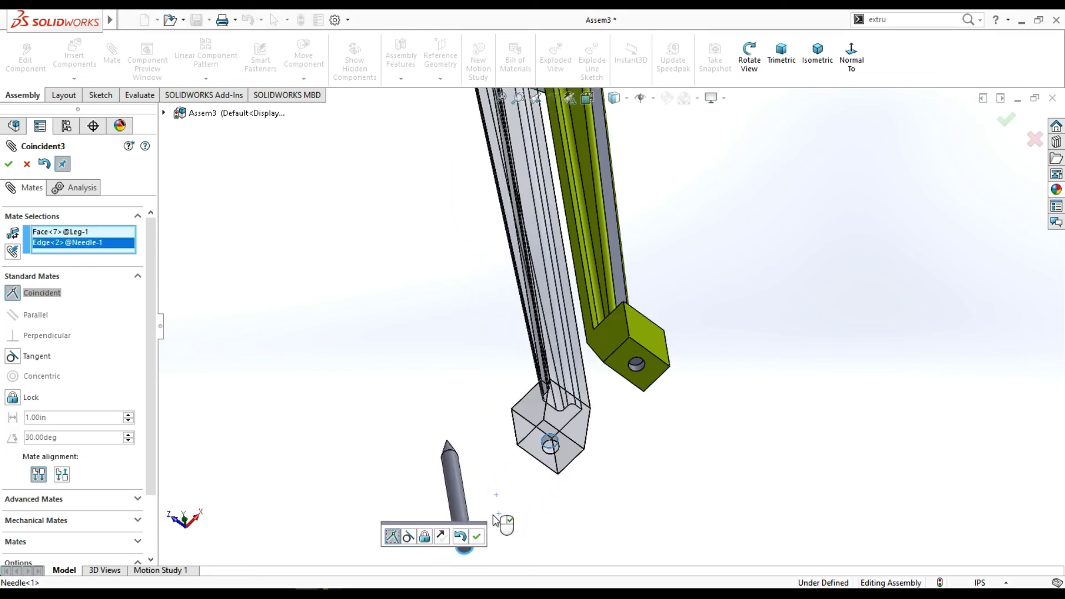
pyautogui.click(441, 537)
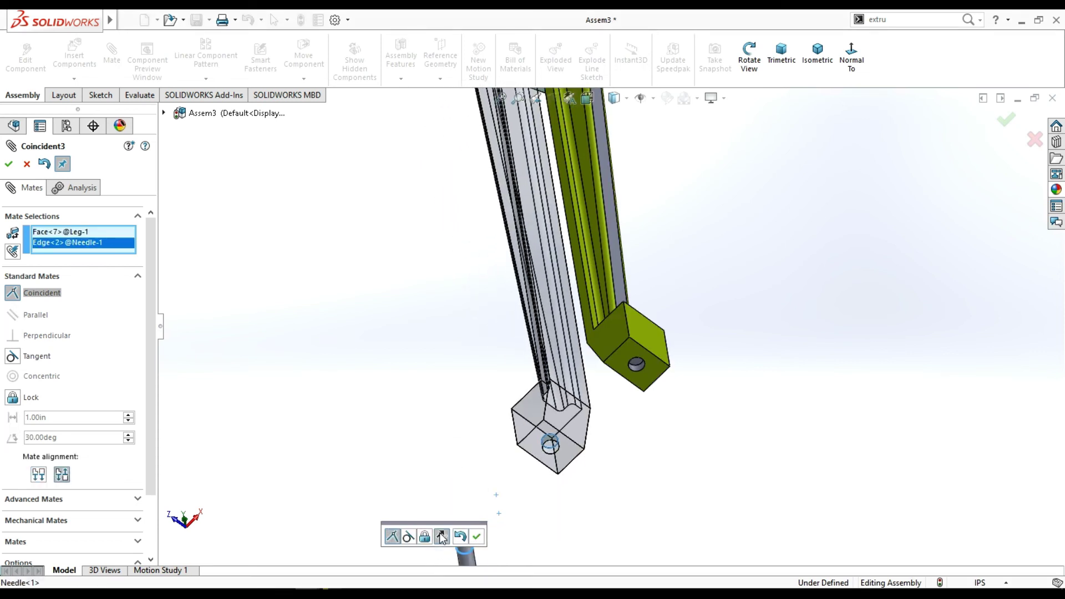
pyautogui.rightClick(104, 237)
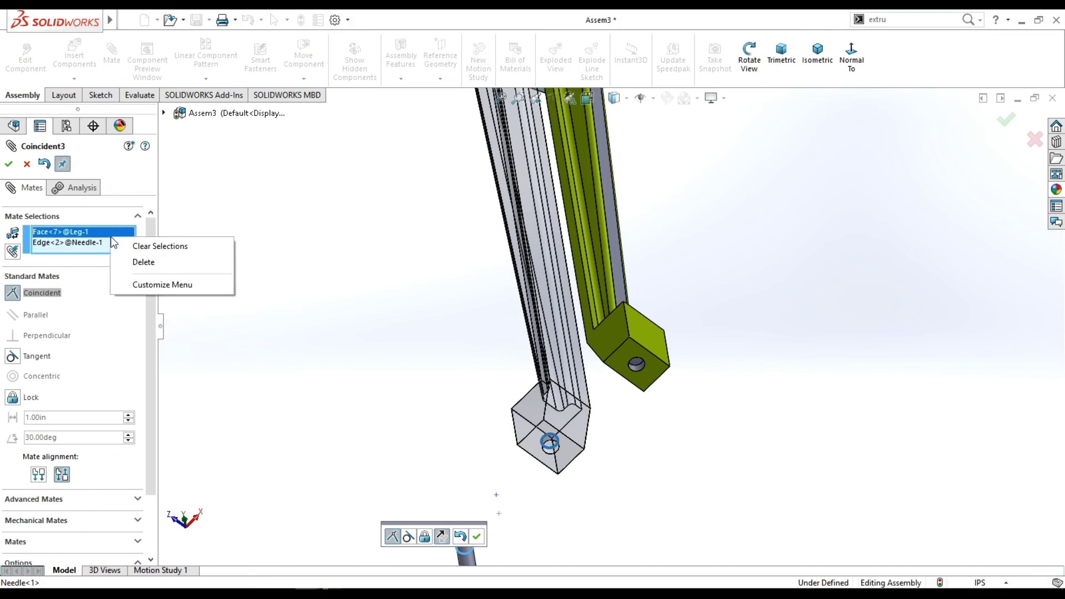
# Add a Coincident mate between the leg tip's end face and the needle's flat end.
pyautogui.click(141, 246)
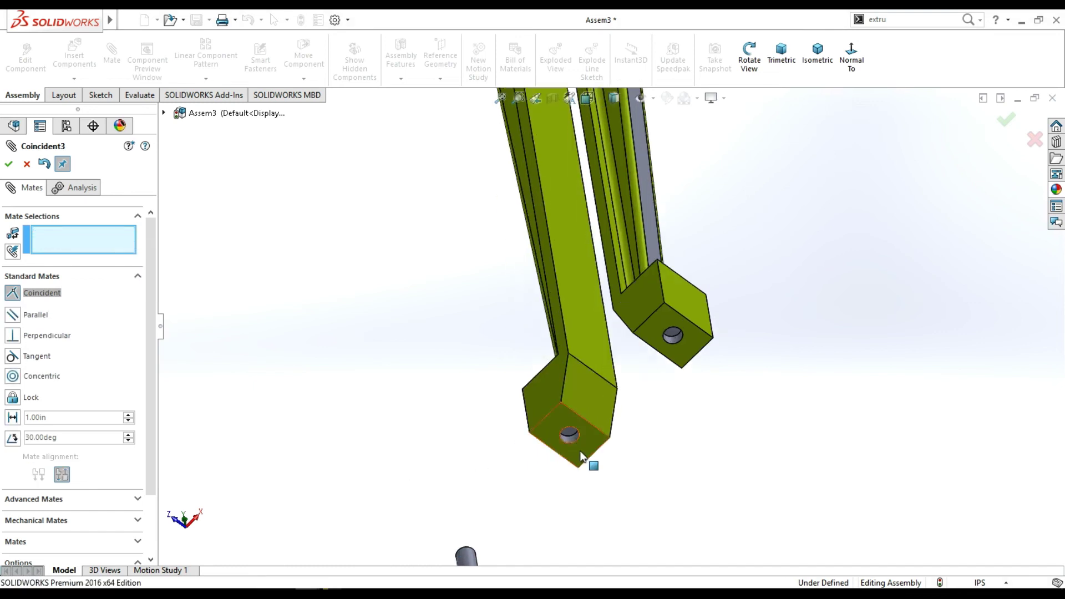
pyautogui.click(749, 56)
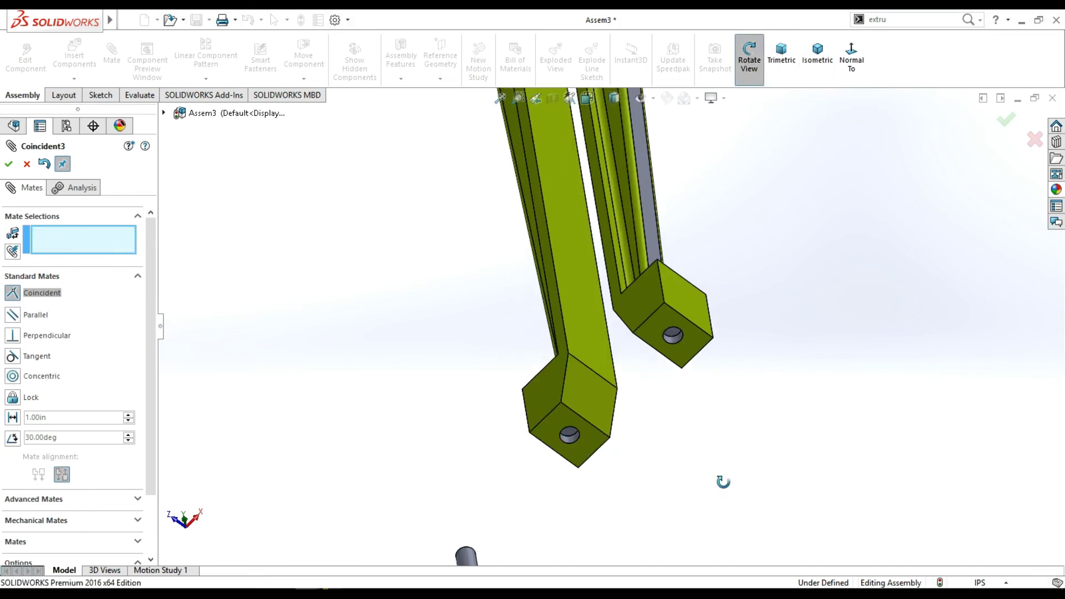
pyautogui.moveTo(723, 482); pyautogui.dragTo(738, 333)
pyautogui.press('Escape')
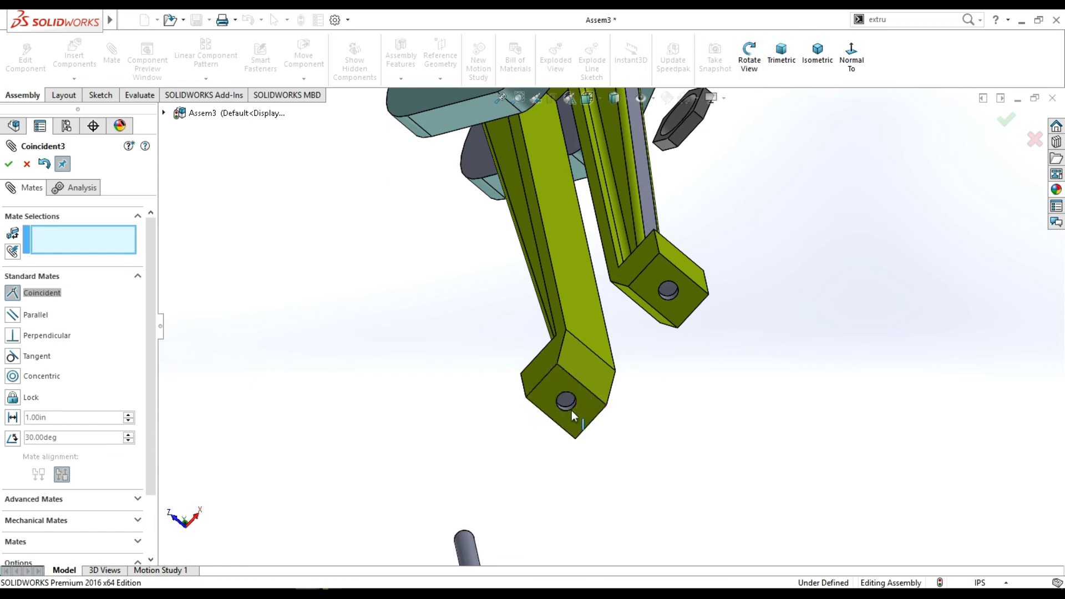
pyautogui.click(565, 400)
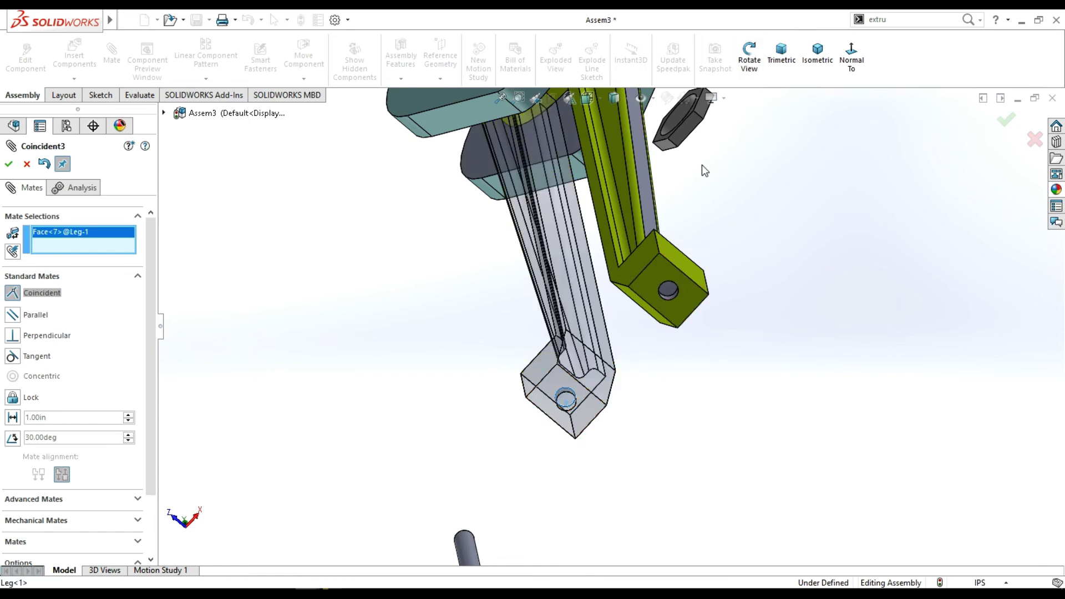
pyautogui.click(749, 56)
pyautogui.moveTo(718, 326)
pyautogui.mouseDown()
pyautogui.moveTo(714, 472)
pyautogui.moveTo(677, 564)
pyautogui.moveTo(647, 503)
pyautogui.moveTo(664, 488)
pyautogui.moveTo(752, 502)
pyautogui.mouseUp()
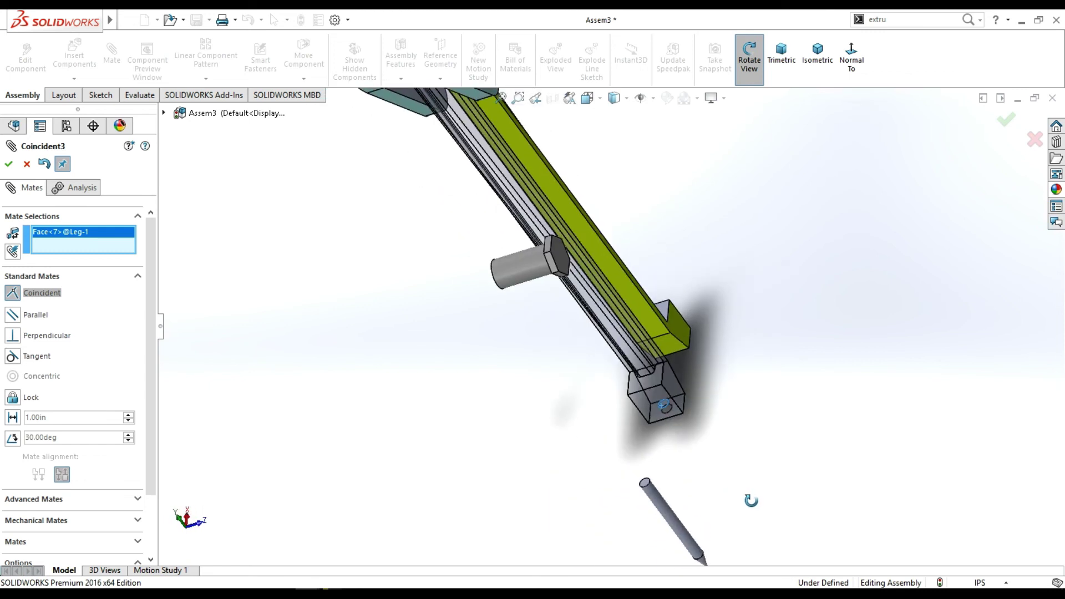
pyautogui.moveTo(649, 490); pyautogui.dragTo(665, 495)
pyautogui.moveTo(616, 393); pyautogui.dragTo(622, 356)
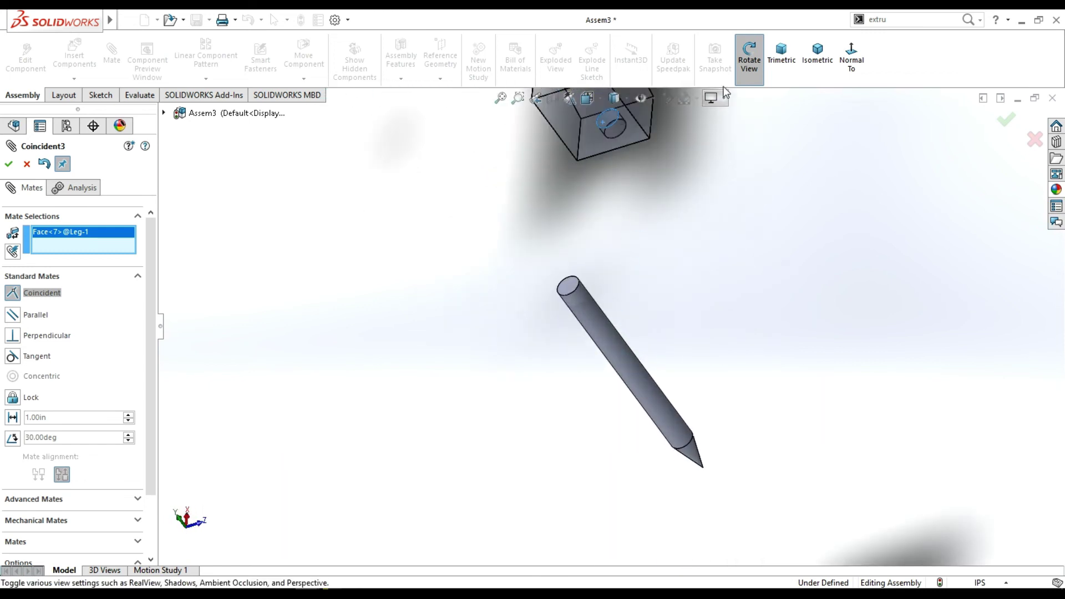
pyautogui.click(749, 56)
pyautogui.click(569, 288)
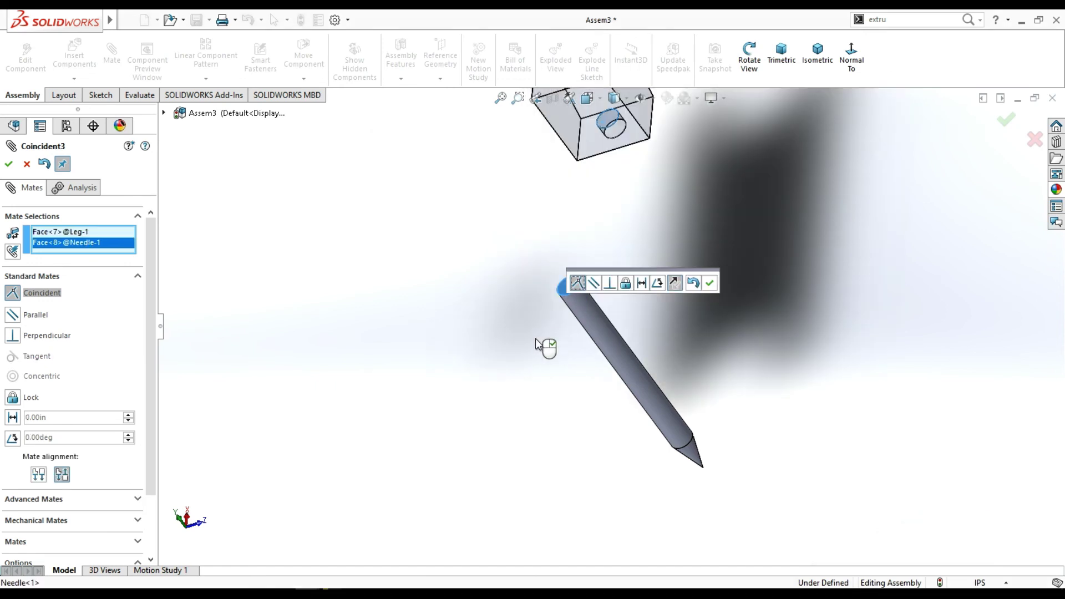
pyautogui.click(709, 284)
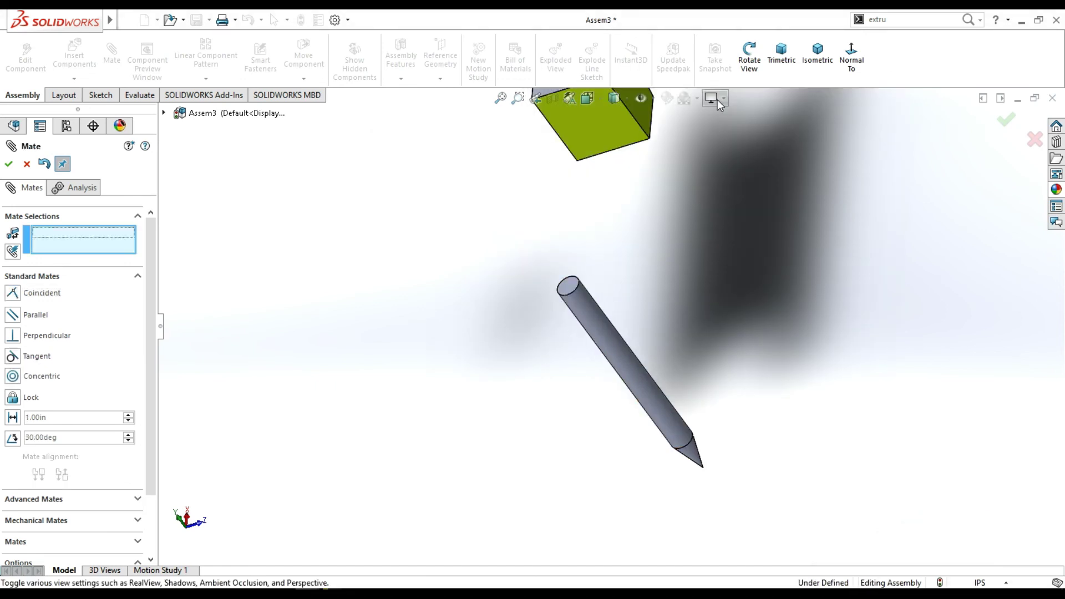
# Add a Concentric mate centring the needle's shaft in the leg tip hole.
pyautogui.click(590, 308)
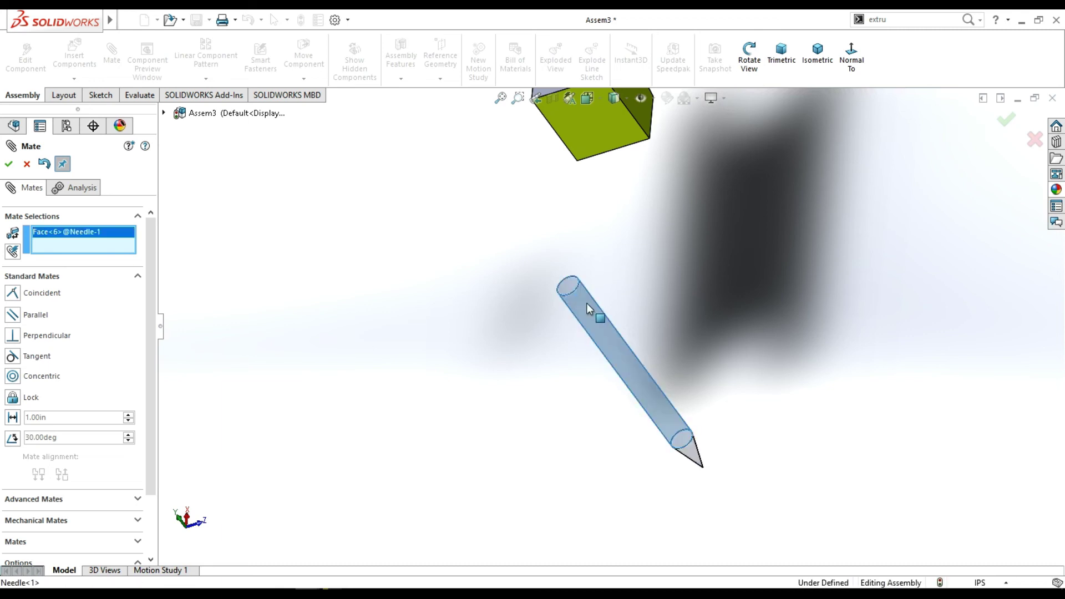
pyautogui.click(749, 56)
pyautogui.moveTo(690, 295)
pyautogui.mouseDown()
pyautogui.moveTo(634, 113)
pyautogui.moveTo(654, 111)
pyautogui.mouseUp()
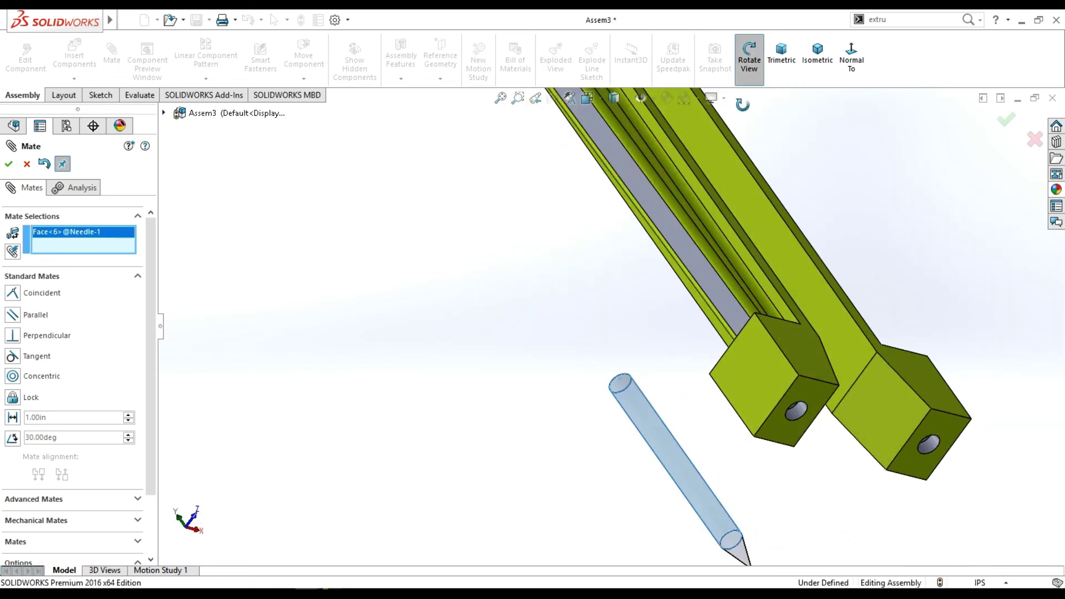
pyautogui.click(749, 55)
pyautogui.click(795, 416)
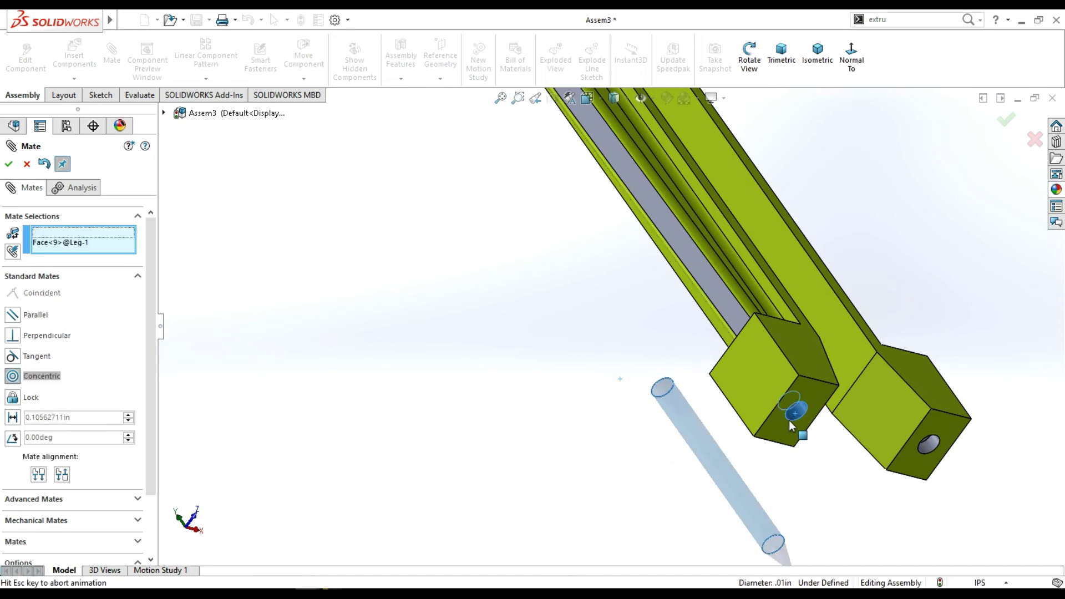
pyautogui.click(9, 164)
# Orbit and zoom to inspect both legs hanging vertically with the seated needle.
pyautogui.scroll(3, 622, 453)
pyautogui.click(750, 58)
pyautogui.moveTo(849, 261)
pyautogui.mouseDown()
pyautogui.moveTo(787, 300)
pyautogui.moveTo(785, 326)
pyautogui.mouseUp()
pyautogui.moveTo(637, 342)
pyautogui.mouseDown()
pyautogui.moveTo(654, 302)
pyautogui.moveTo(639, 334)
pyautogui.mouseUp()
pyautogui.scroll(2, 632, 348)
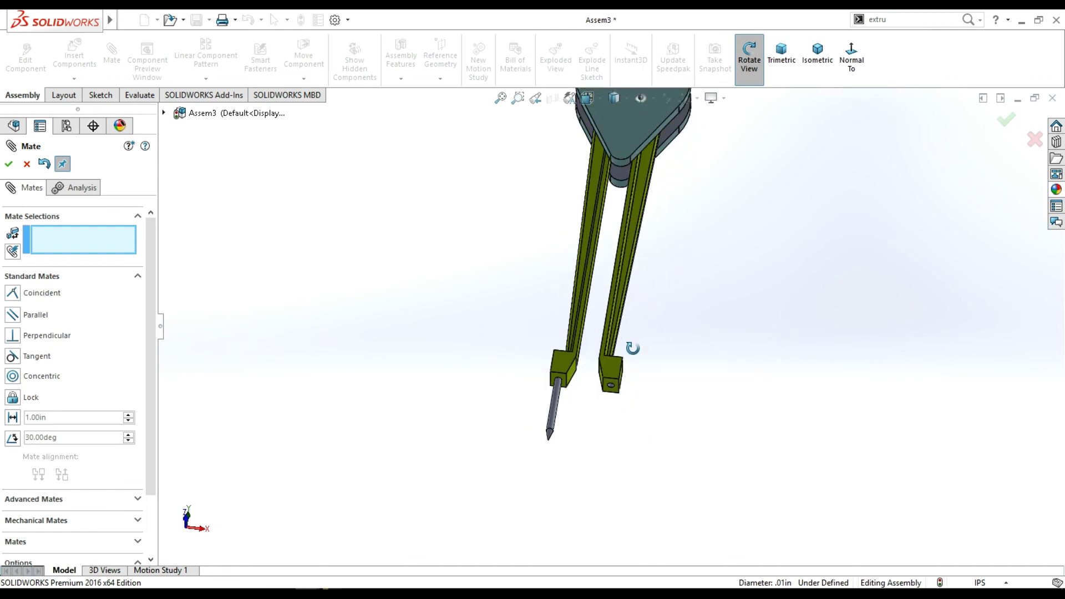
pyautogui.scroll(-1, 611, 253)
pyautogui.scroll(-1, 607, 279)
pyautogui.scroll(-1, 599, 306)
pyautogui.scroll(-1, 597, 314)
pyautogui.scroll(1, 597, 314)
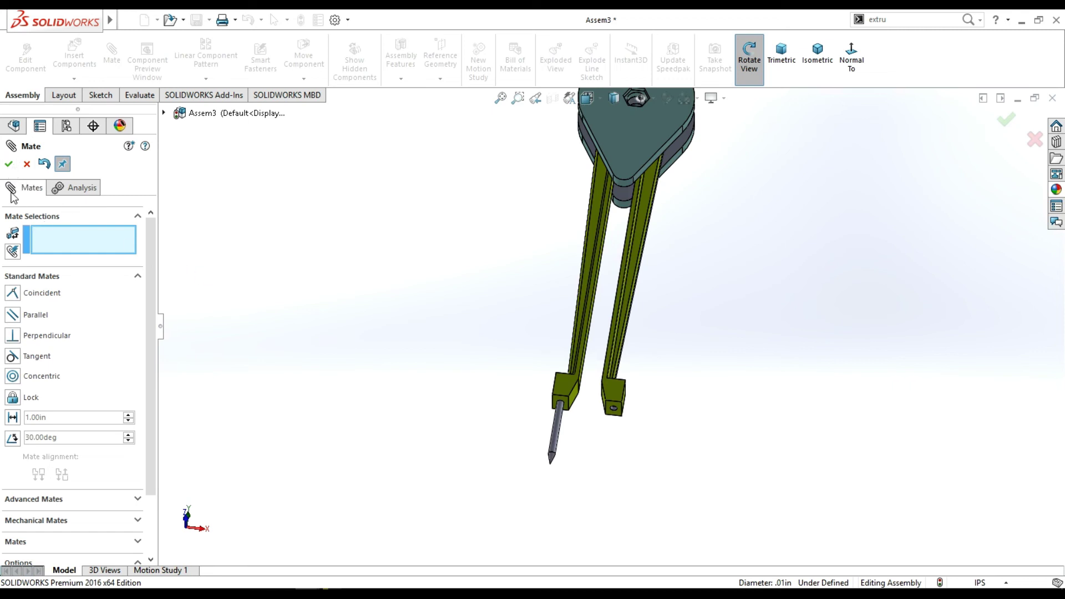
# Insert the Needle part from the Compass folder as Needle<2>, placed below the right leg.
pyautogui.press('Escape')
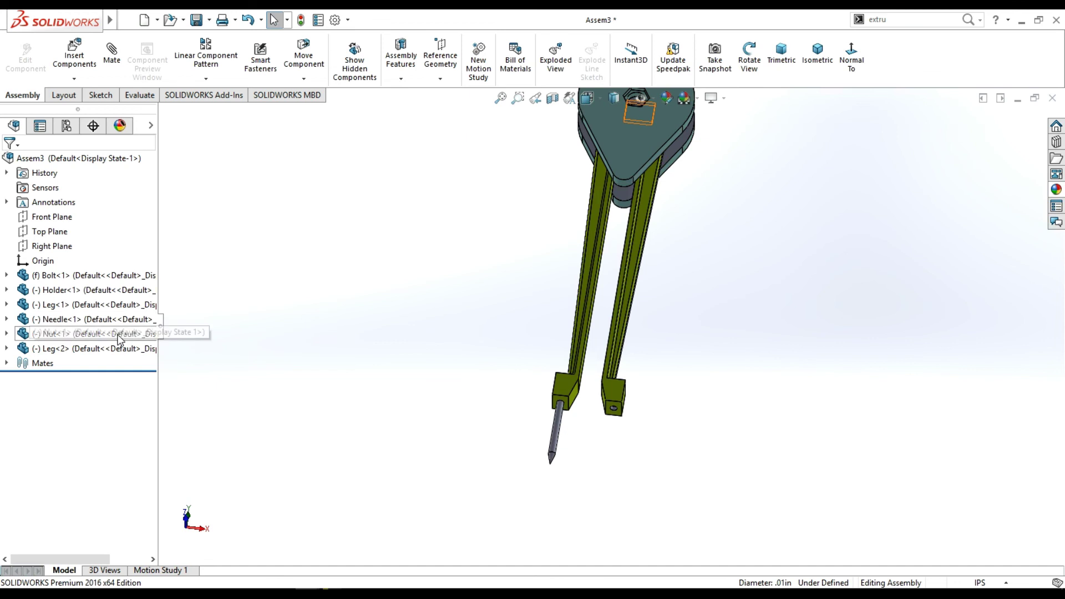
pyautogui.click(74, 54)
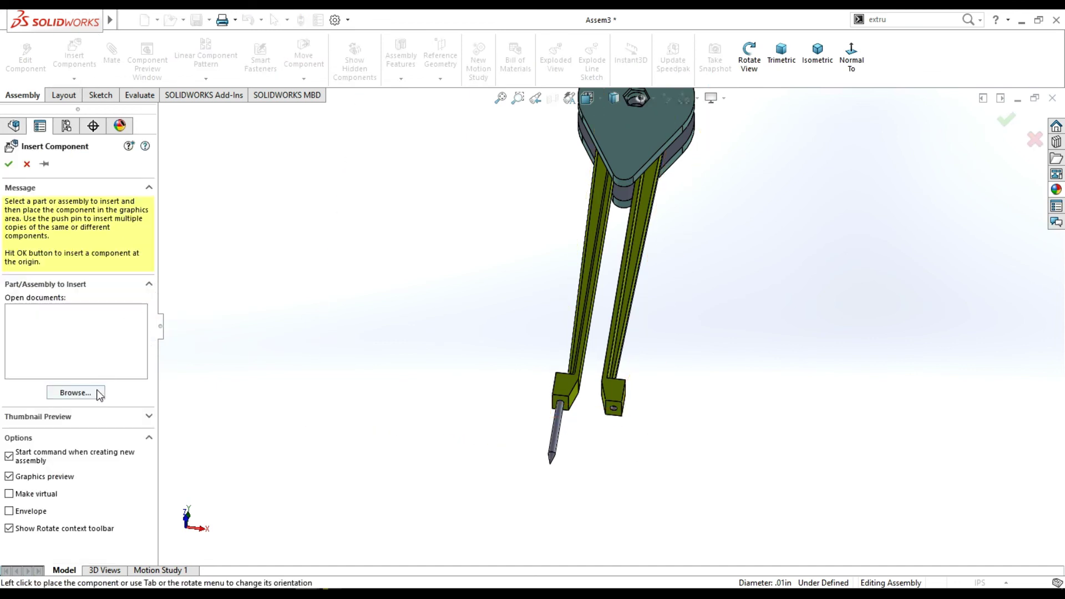
pyautogui.click(95, 392)
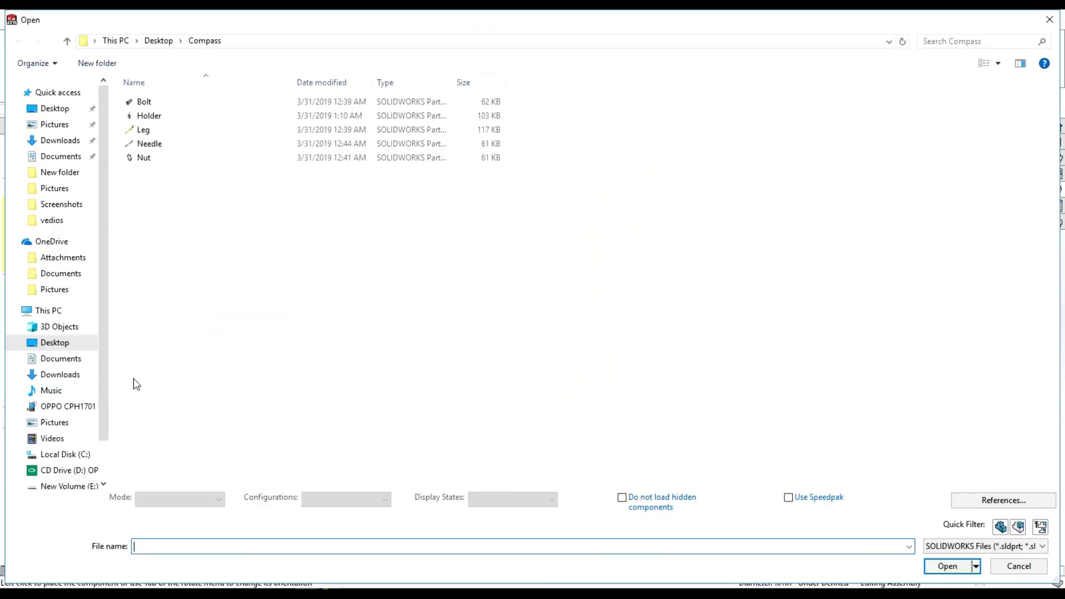
pyautogui.click(159, 143)
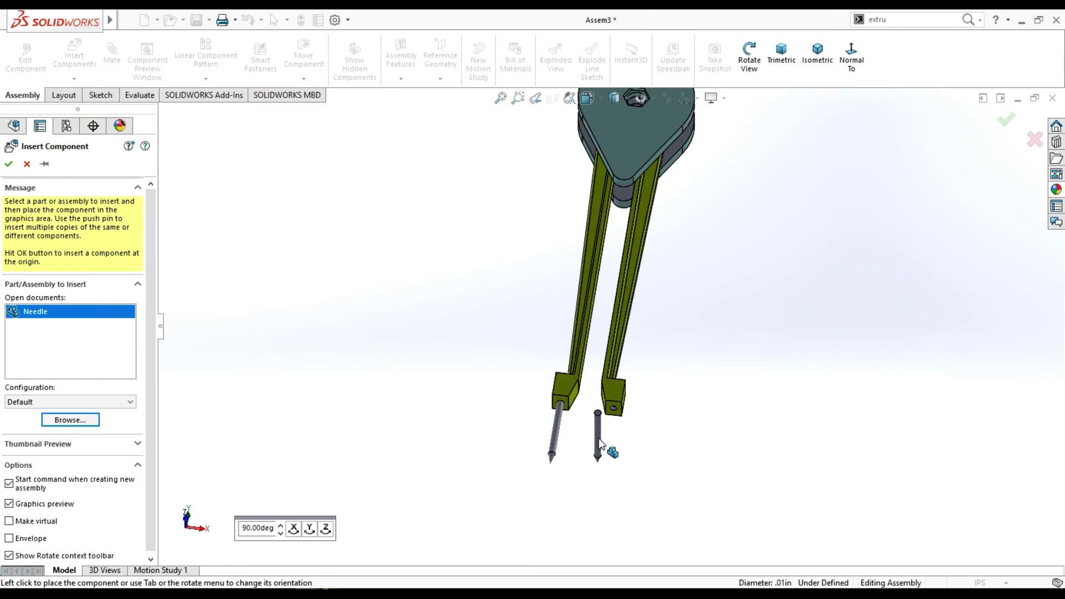
pyautogui.click(621, 474)
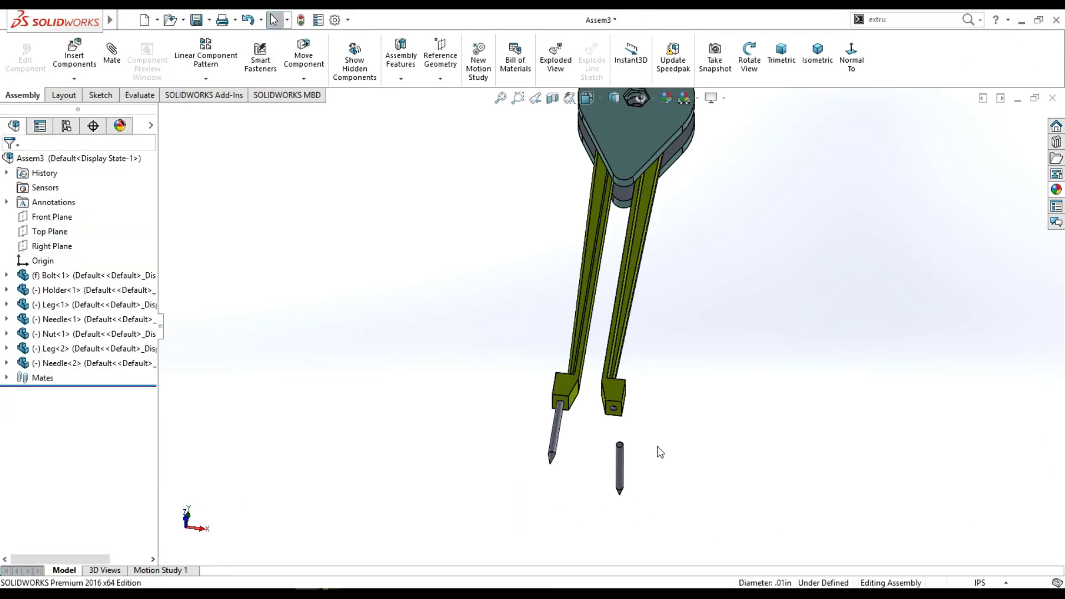
pyautogui.scroll(-2, 644, 447)
pyautogui.scroll(-1, 618, 430)
# Mate Needle<2> concentric with the right leg's end hole, flipped to point downward.
pyautogui.click(598, 446)
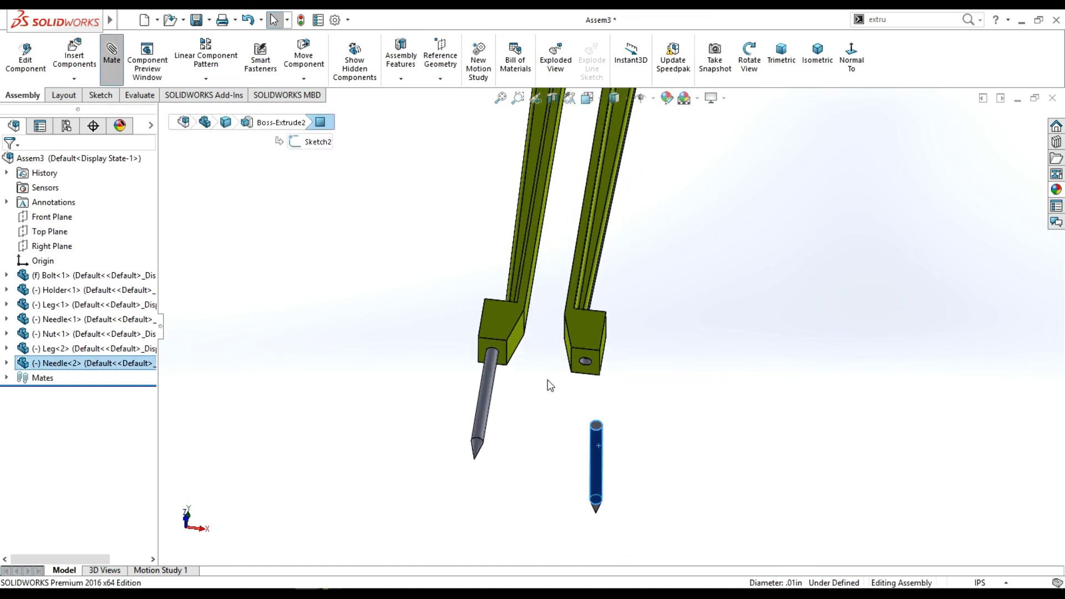
pyautogui.scroll(-2, 584, 366)
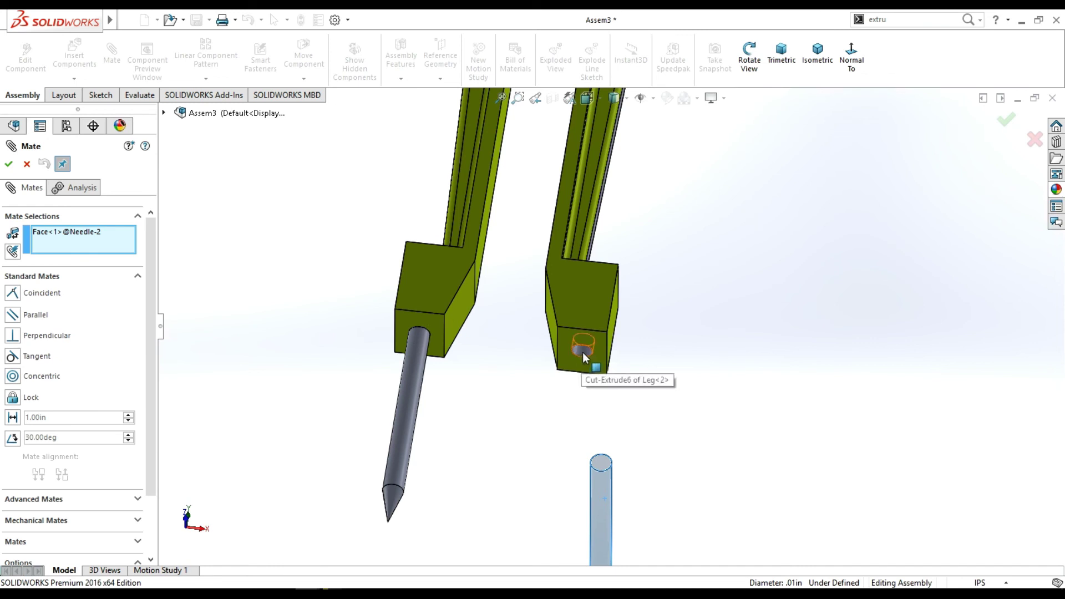
pyautogui.click(583, 352)
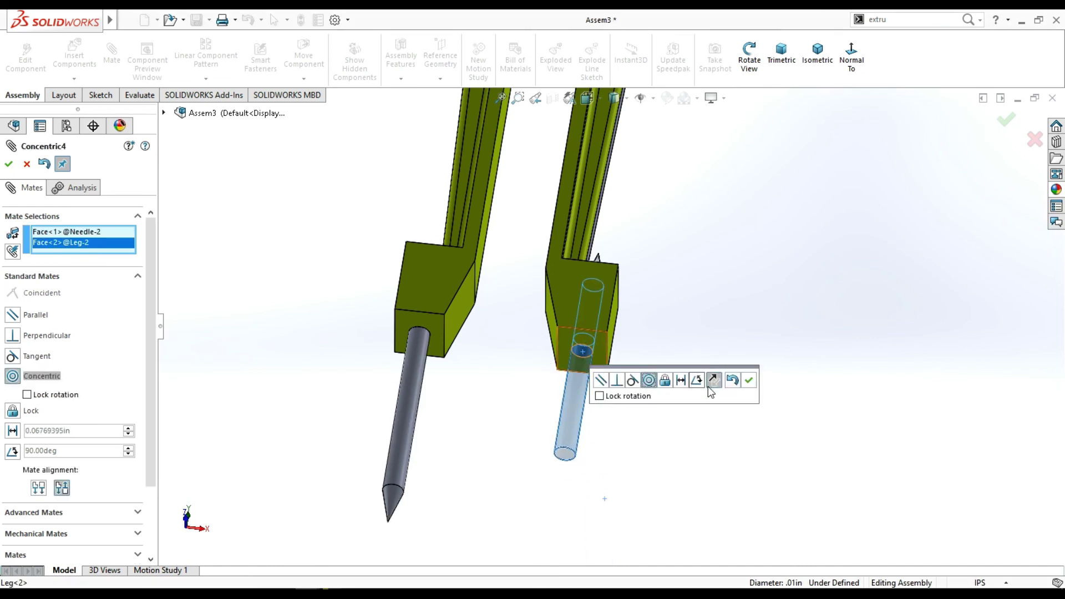
pyautogui.click(714, 382)
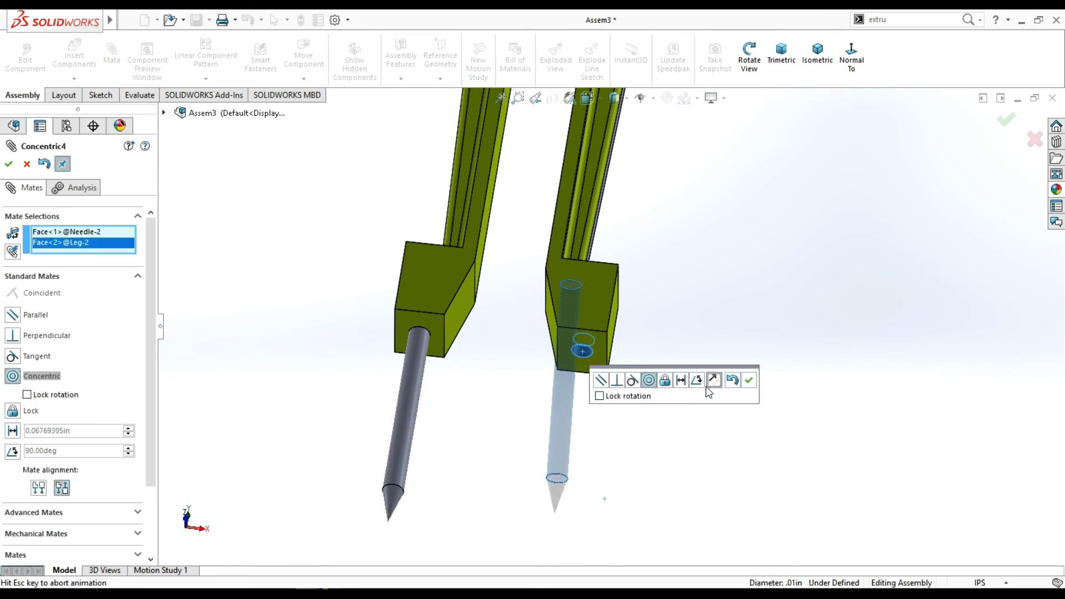
pyautogui.click(751, 381)
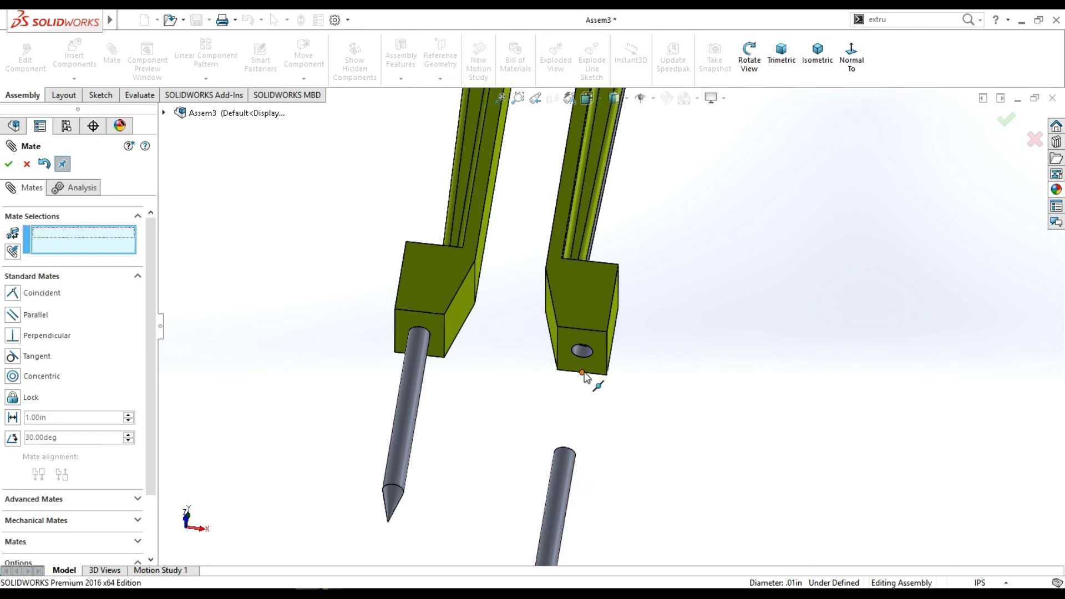
# Add a coincident mate between the leg's hole face and the needle's top edge.
pyautogui.click(744, 62)
pyautogui.moveTo(673, 398); pyautogui.dragTo(682, 327)
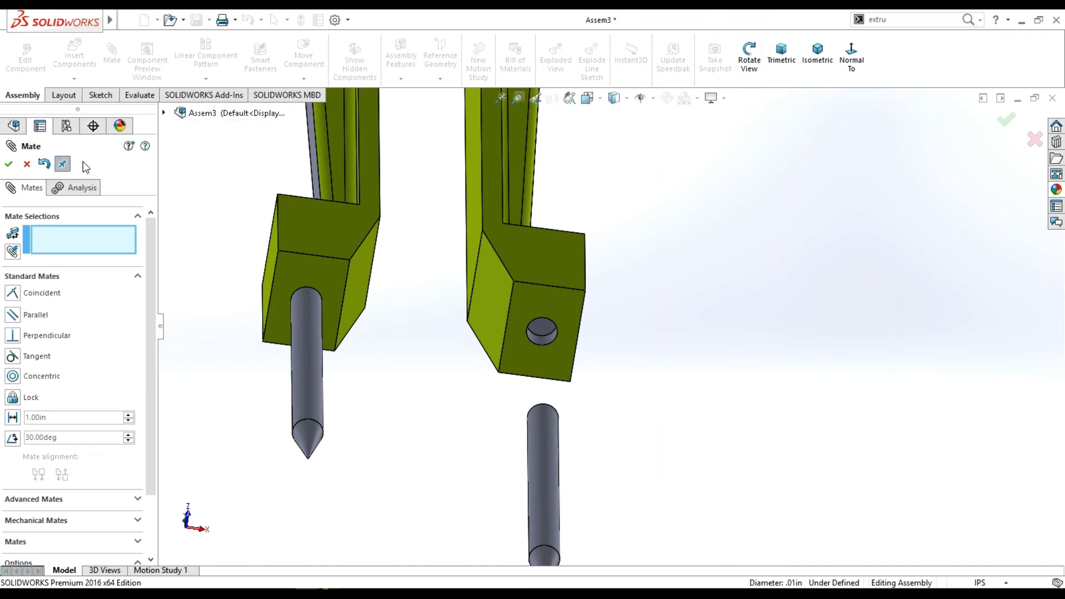
pyautogui.click(539, 330)
pyautogui.click(547, 405)
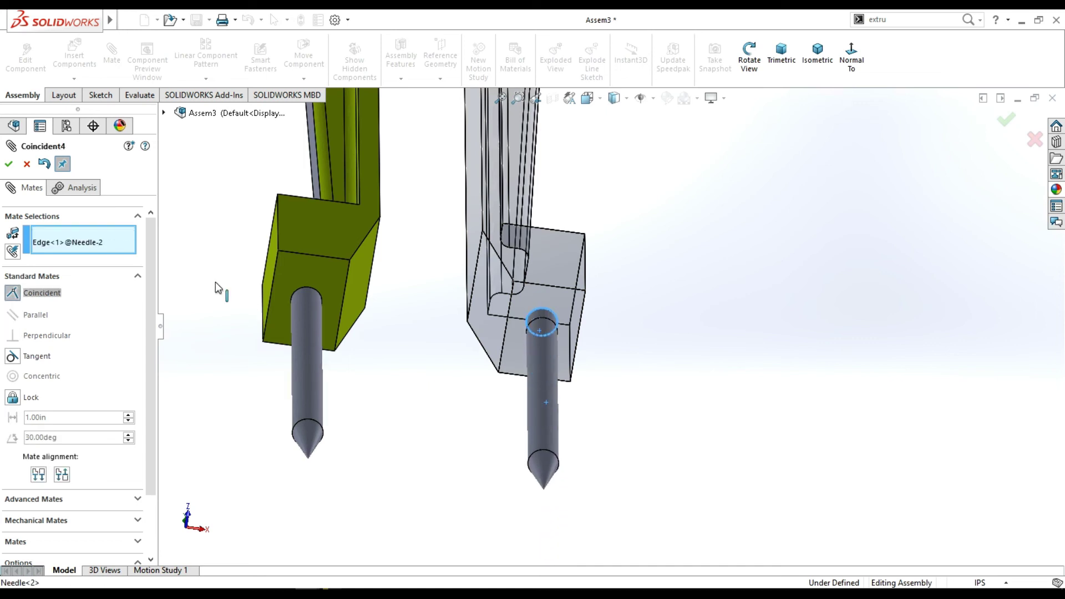
pyautogui.click(8, 164)
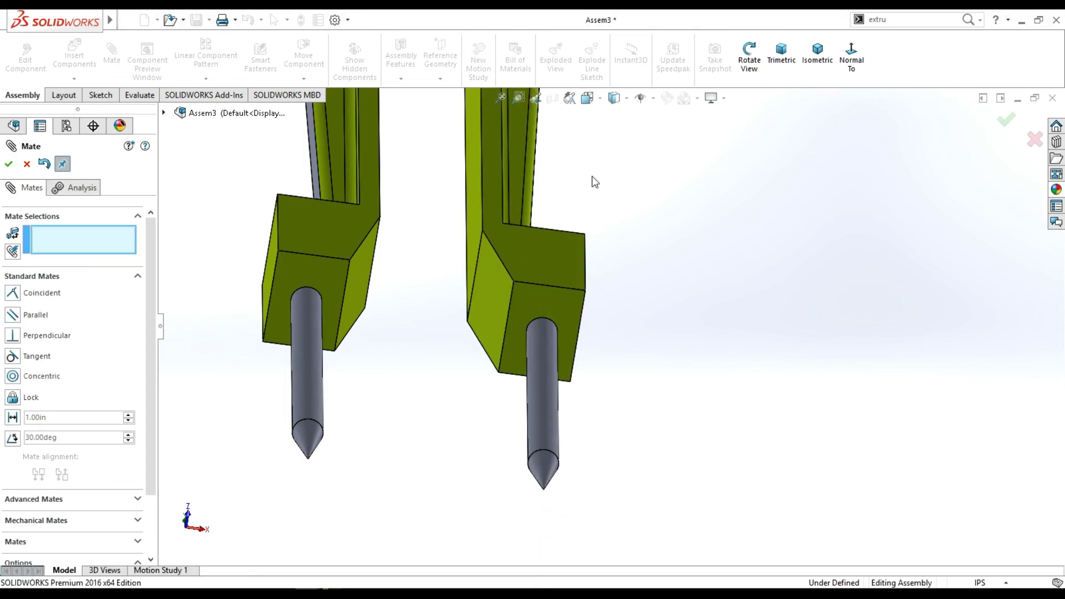
pyautogui.click(750, 58)
pyautogui.moveTo(638, 245)
pyautogui.mouseDown()
pyautogui.moveTo(637, 216)
pyautogui.moveTo(642, 290)
pyautogui.moveTo(630, 297)
pyautogui.mouseUp()
pyautogui.scroll(5, 630, 298)
pyautogui.moveTo(642, 233)
pyautogui.mouseDown()
pyautogui.moveTo(665, 195)
pyautogui.moveTo(655, 257)
pyautogui.moveTo(660, 146)
pyautogui.mouseUp()
# Pair the Bolt's cylindrical face with Leg<1>'s pivot hole in a concentric mate.
pyautogui.click(749, 56)
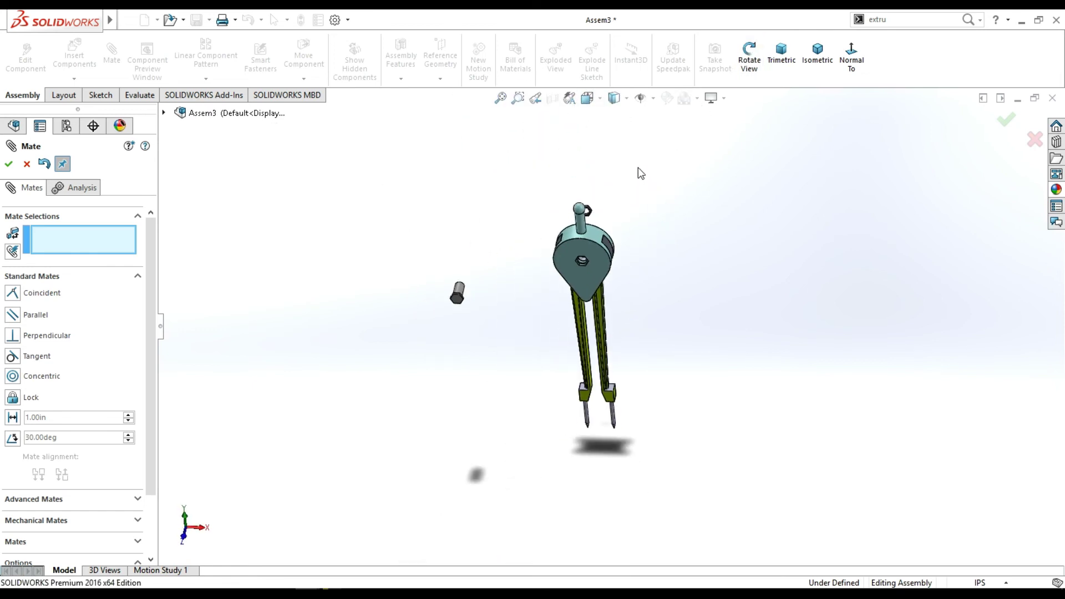
pyautogui.scroll(-3, 638, 166)
pyautogui.click(324, 412)
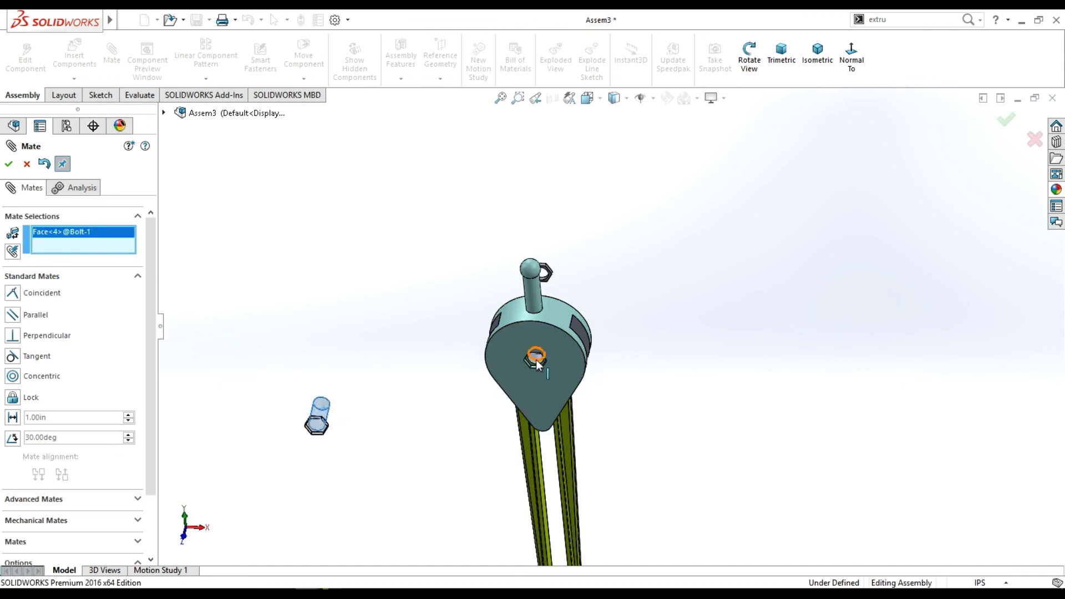
pyautogui.scroll(-1, 536, 360)
pyautogui.scroll(-1, 535, 360)
pyautogui.scroll(-1, 544, 355)
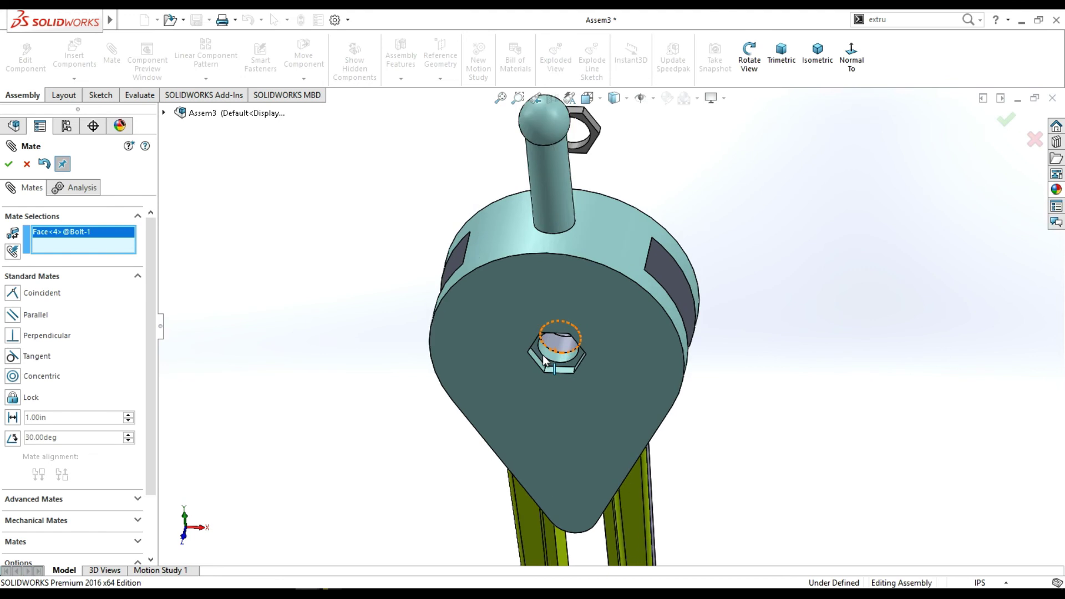
pyautogui.click(556, 349)
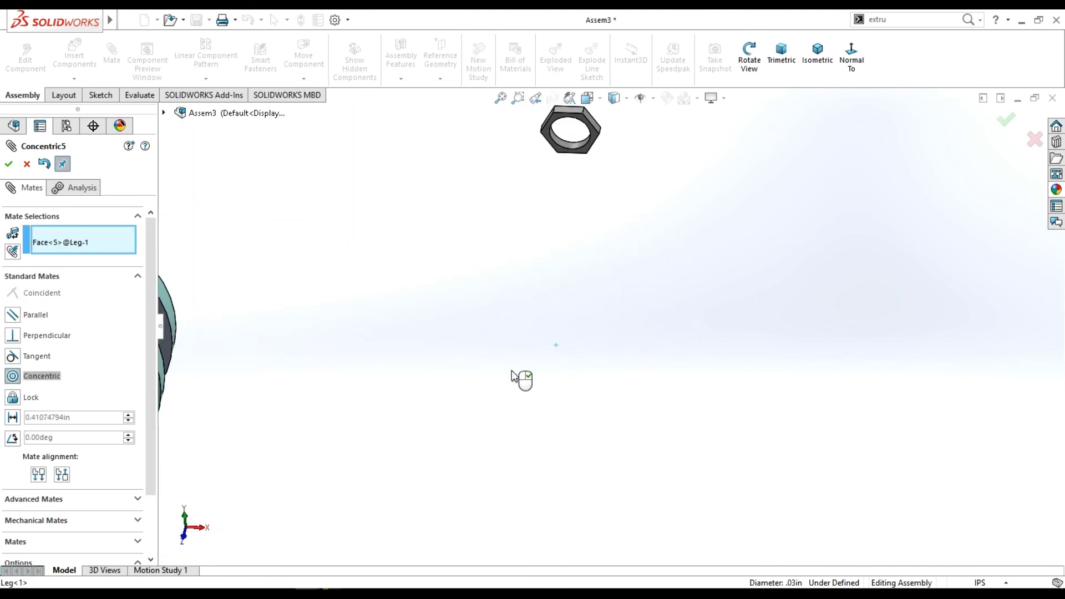
pyautogui.scroll(4, 521, 377)
pyautogui.scroll(-1, 479, 354)
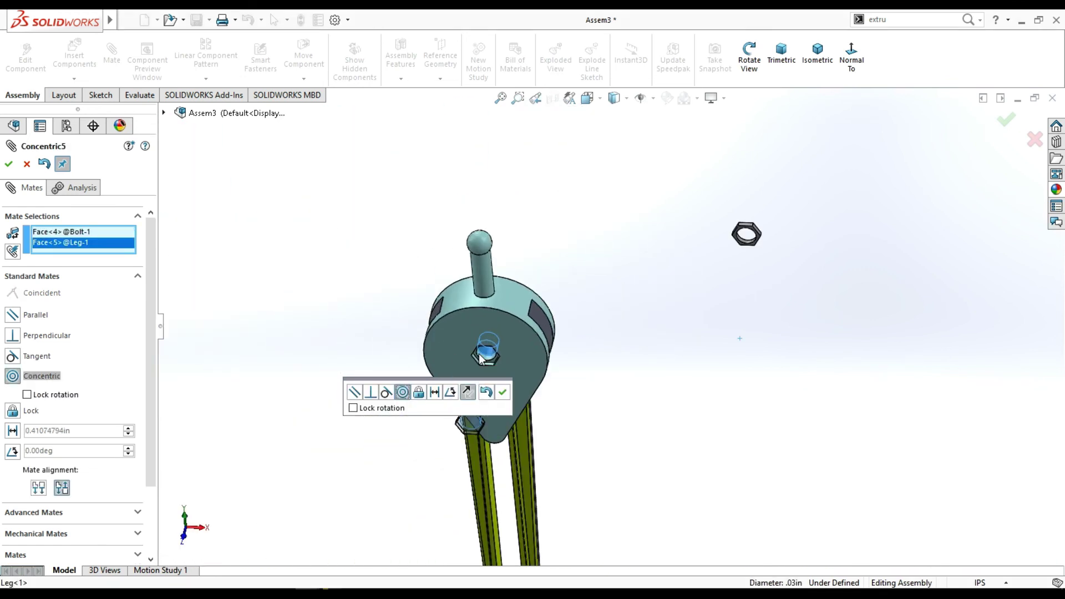
pyautogui.scroll(-2, 479, 354)
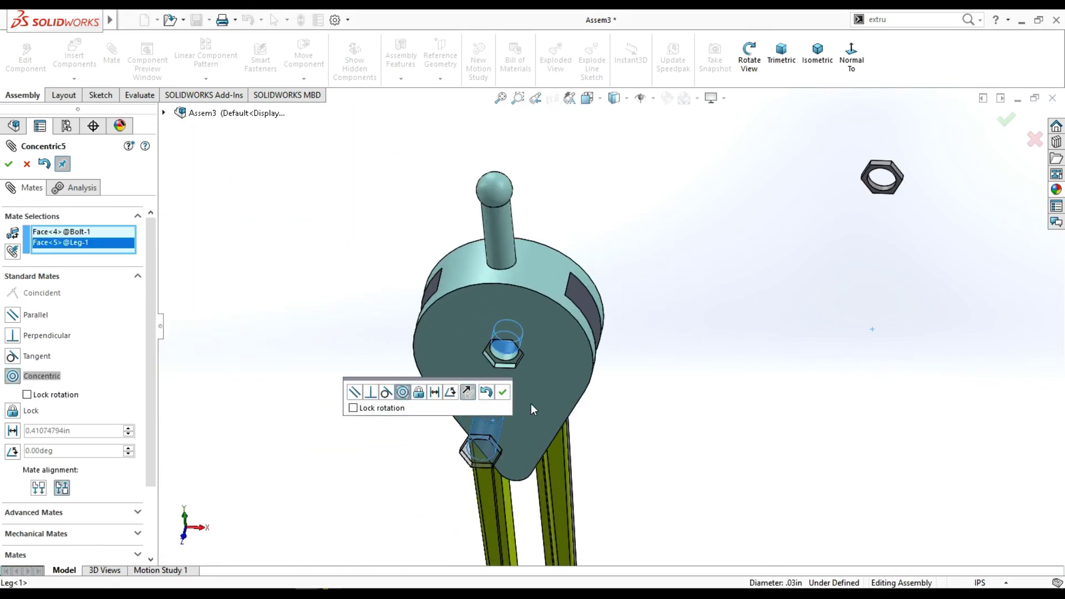
pyautogui.click(503, 393)
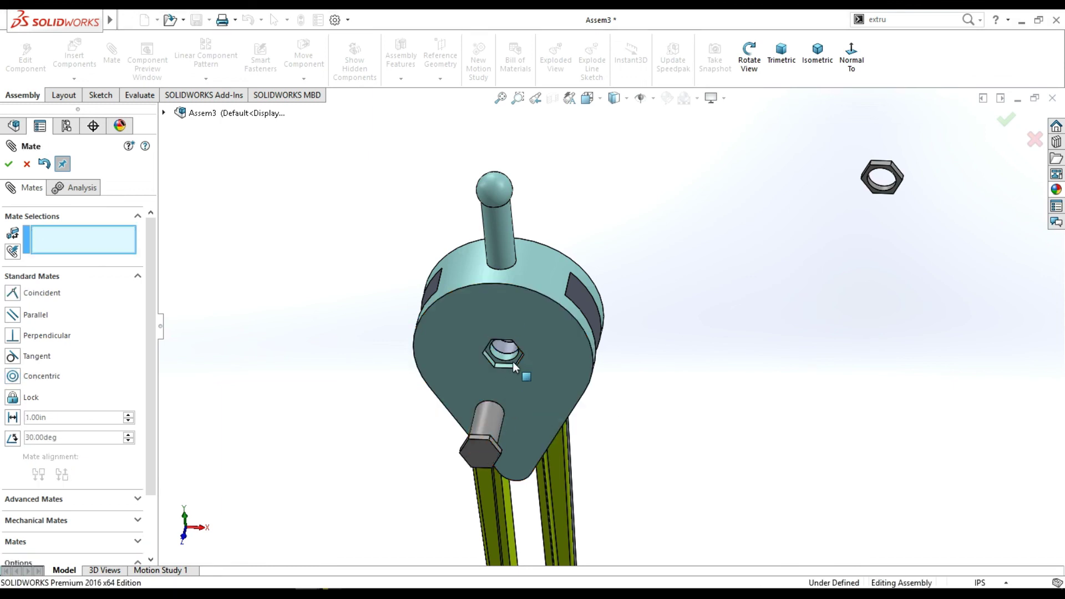
# Swing the holder over the bolt, trying holder-face mate selections and clearing them.
pyautogui.moveTo(518, 374)
pyautogui.mouseDown()
pyautogui.moveTo(529, 423)
pyautogui.moveTo(547, 375)
pyautogui.mouseUp()
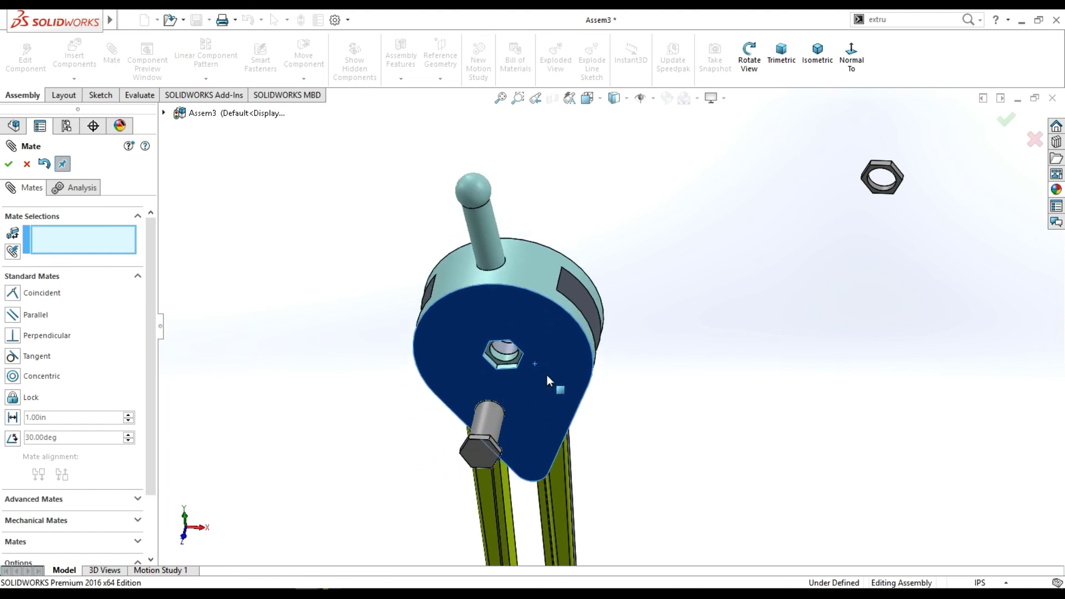
pyautogui.rightClick(550, 361)
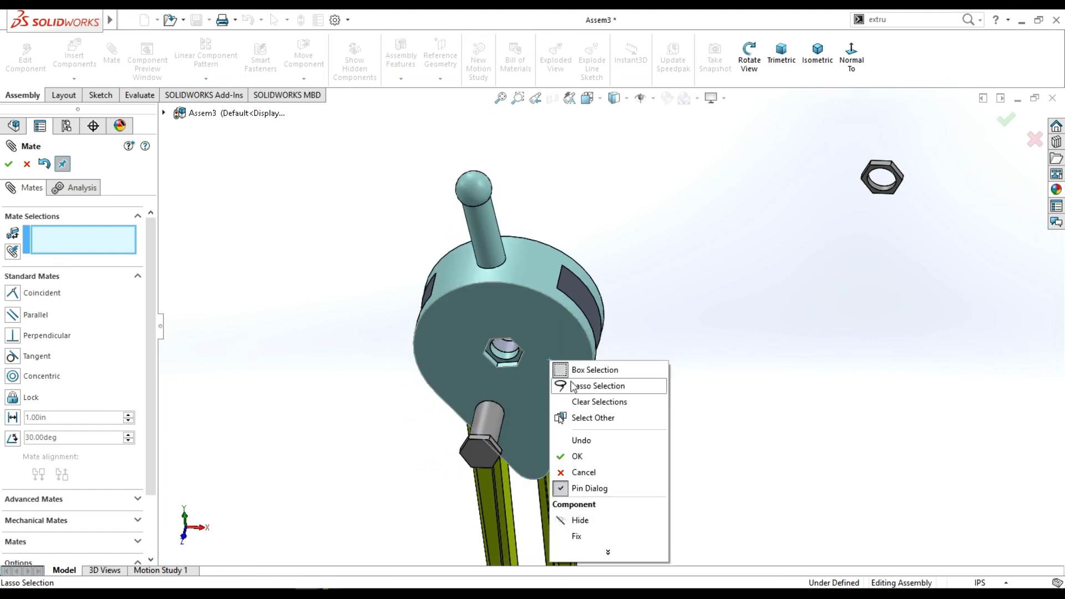
pyautogui.click(529, 325)
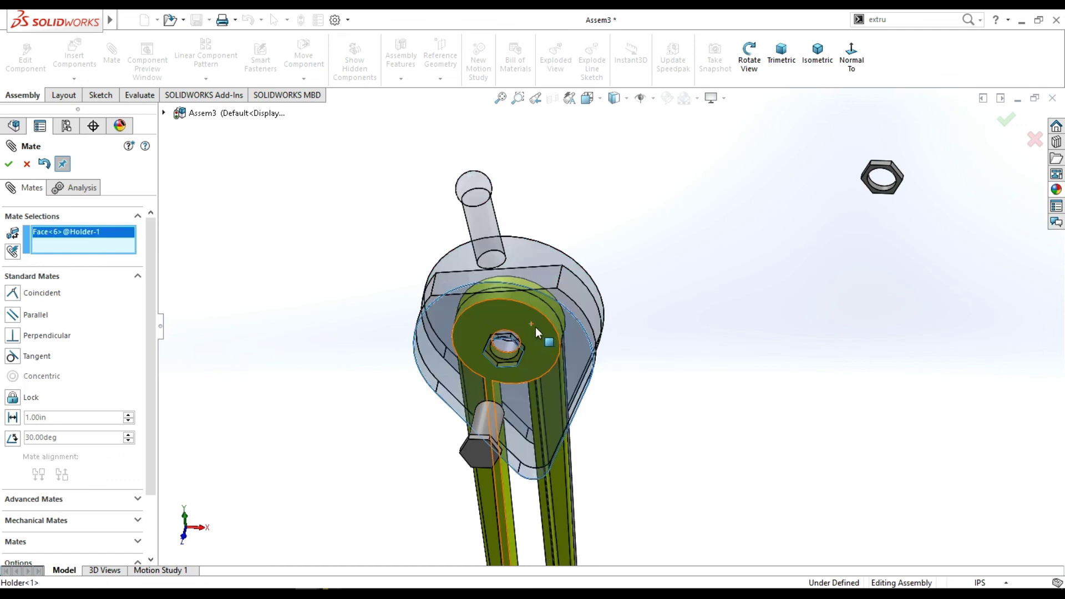
pyautogui.rightClick(97, 249)
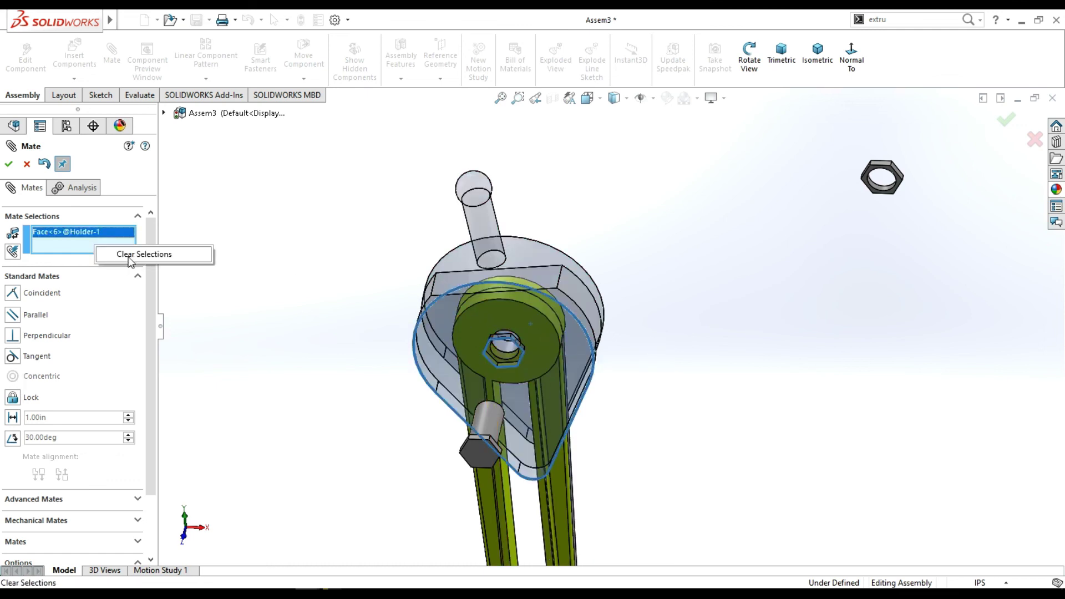
pyautogui.click(150, 250)
pyautogui.moveTo(552, 334)
pyautogui.mouseDown()
pyautogui.moveTo(536, 425)
pyautogui.moveTo(533, 408)
pyautogui.mouseUp()
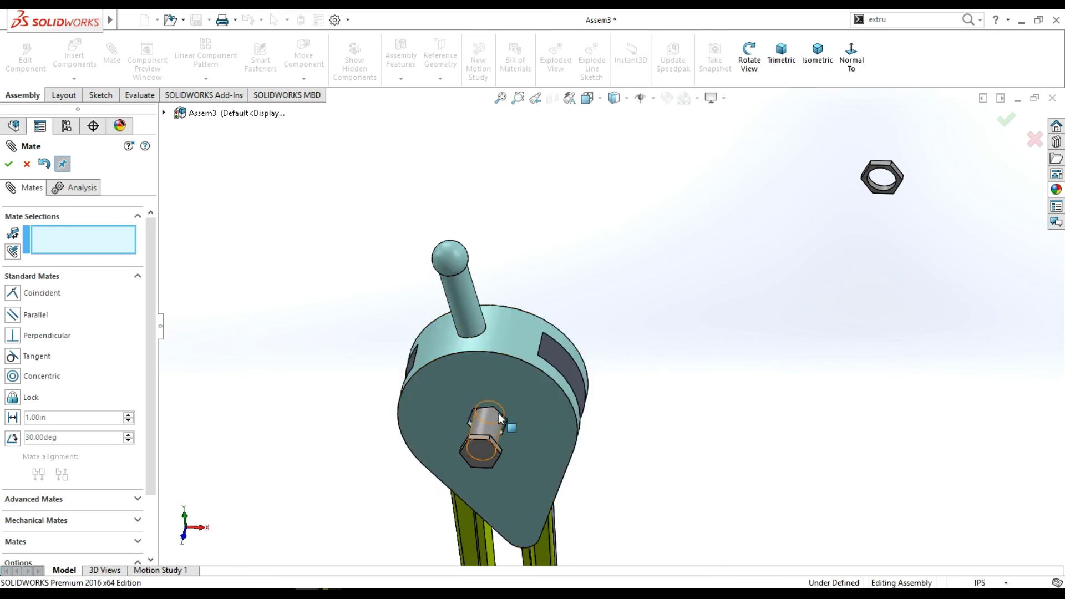
pyautogui.click(511, 404)
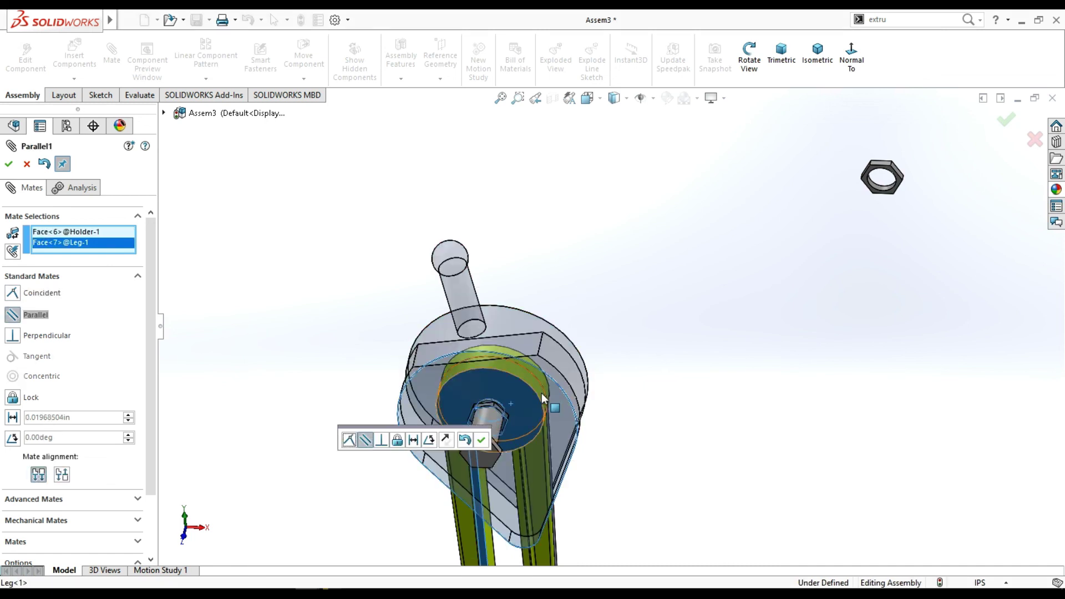
pyautogui.rightClick(116, 248)
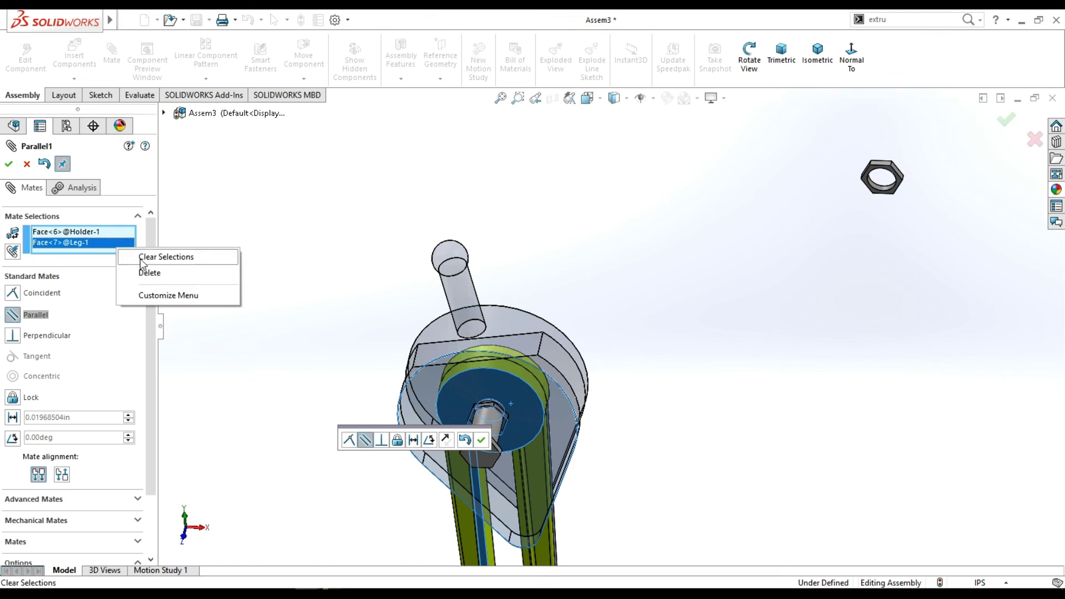
pyautogui.click(169, 257)
# Select a Holder edge and a Leg<1> face to preview a Parallel mate.
pyautogui.scroll(-2, 464, 411)
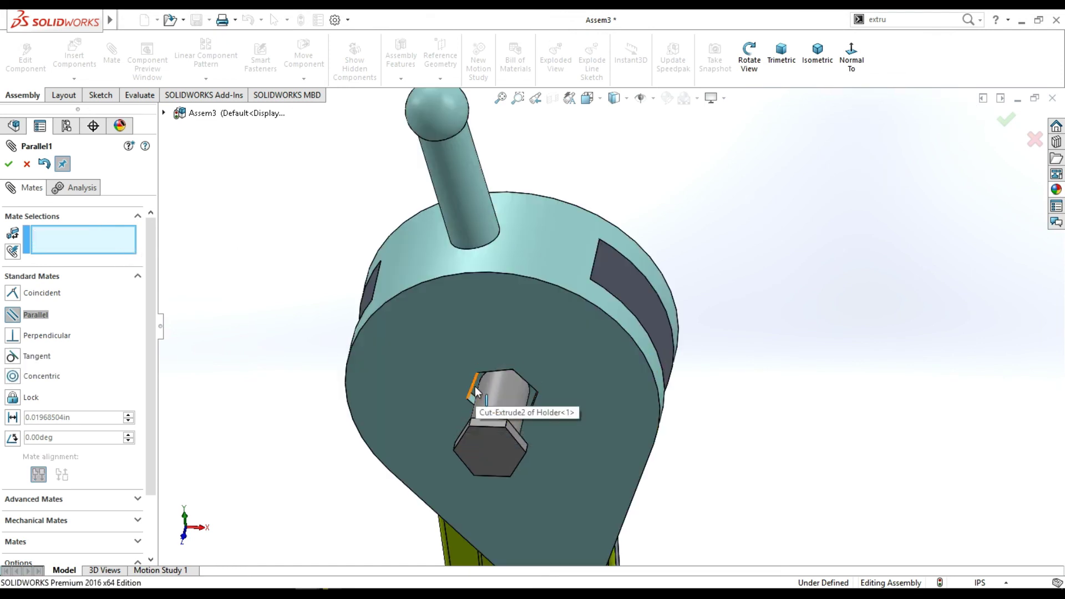
pyautogui.rightClick(477, 387)
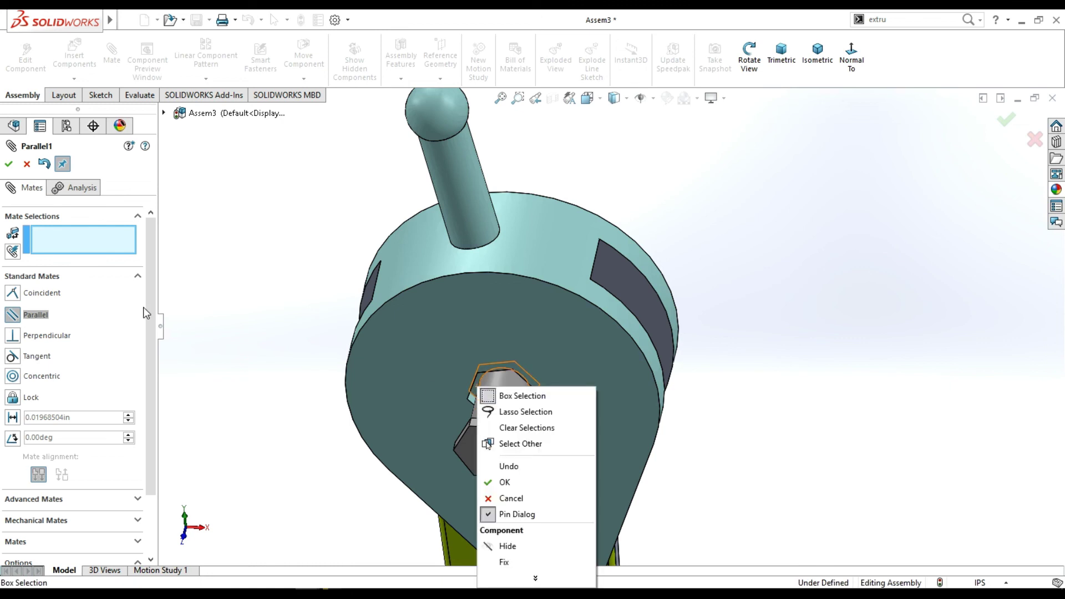
pyautogui.click(477, 378)
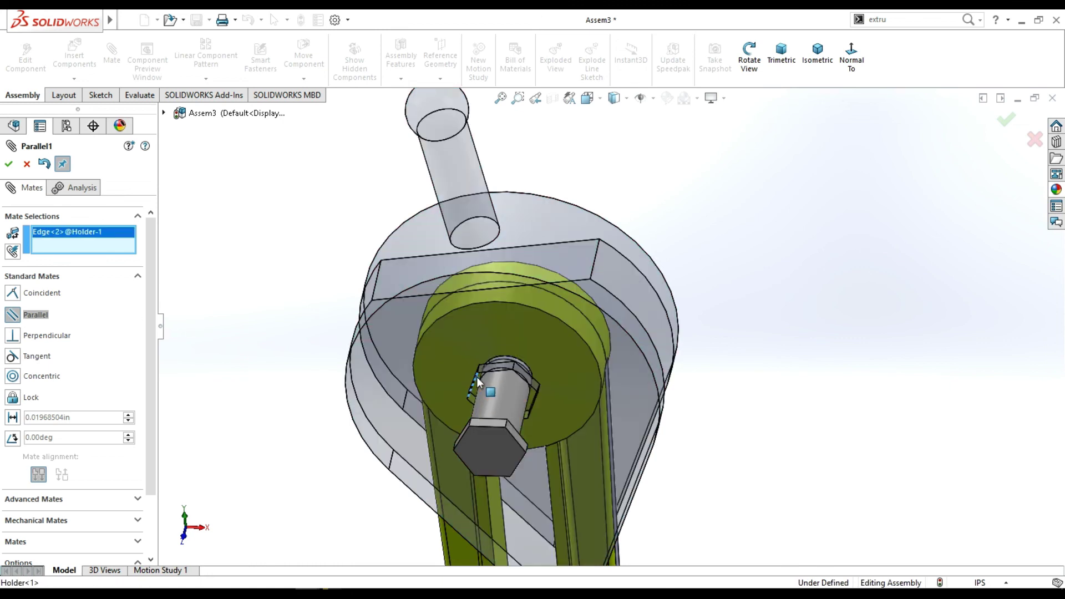
pyautogui.click(478, 378)
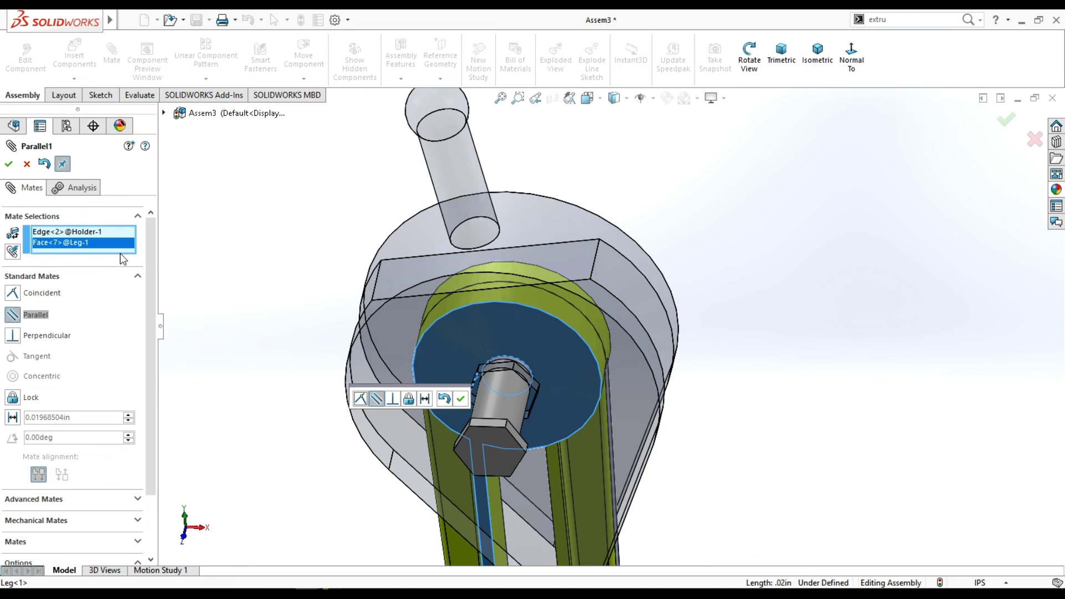
pyautogui.rightClick(95, 233)
# Select a holder face and the bolt head face for a Parallel mate.
pyautogui.click(146, 243)
pyautogui.scroll(-5, 466, 378)
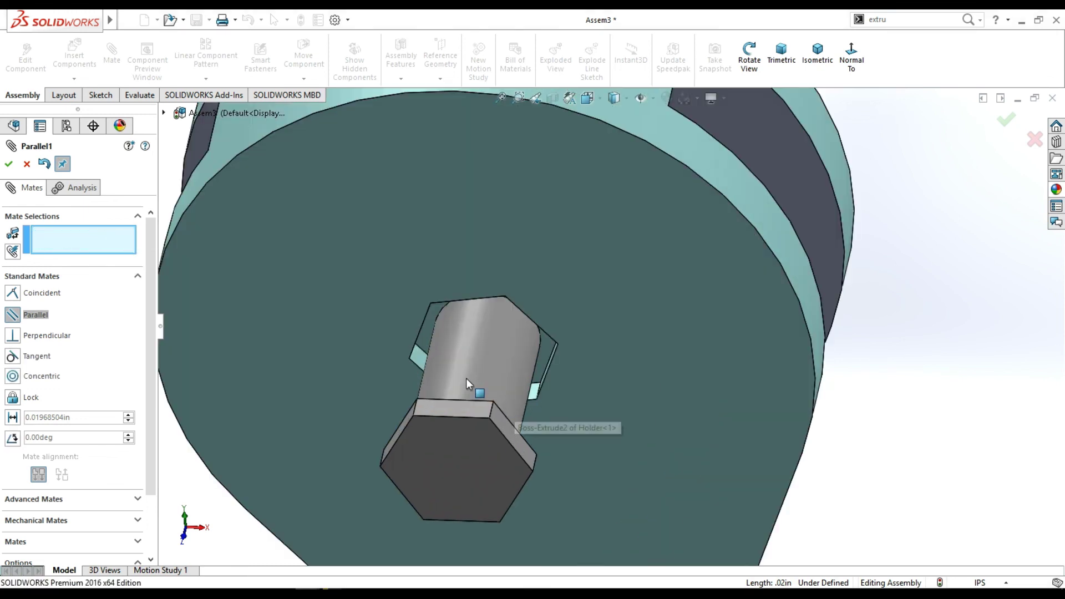
pyautogui.click(429, 330)
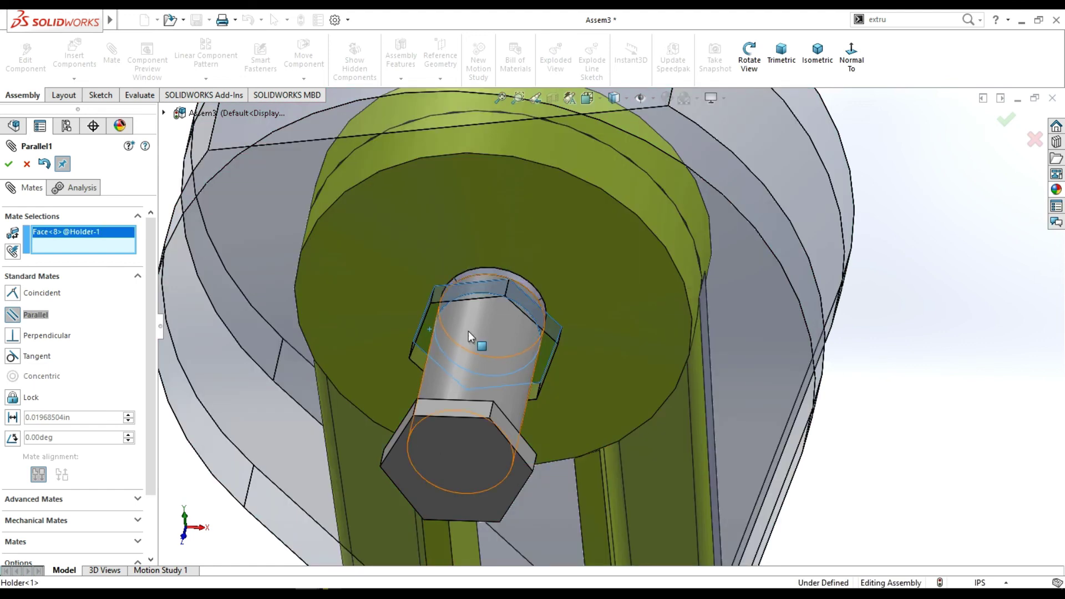
pyautogui.click(750, 58)
pyautogui.moveTo(588, 310); pyautogui.dragTo(587, 412)
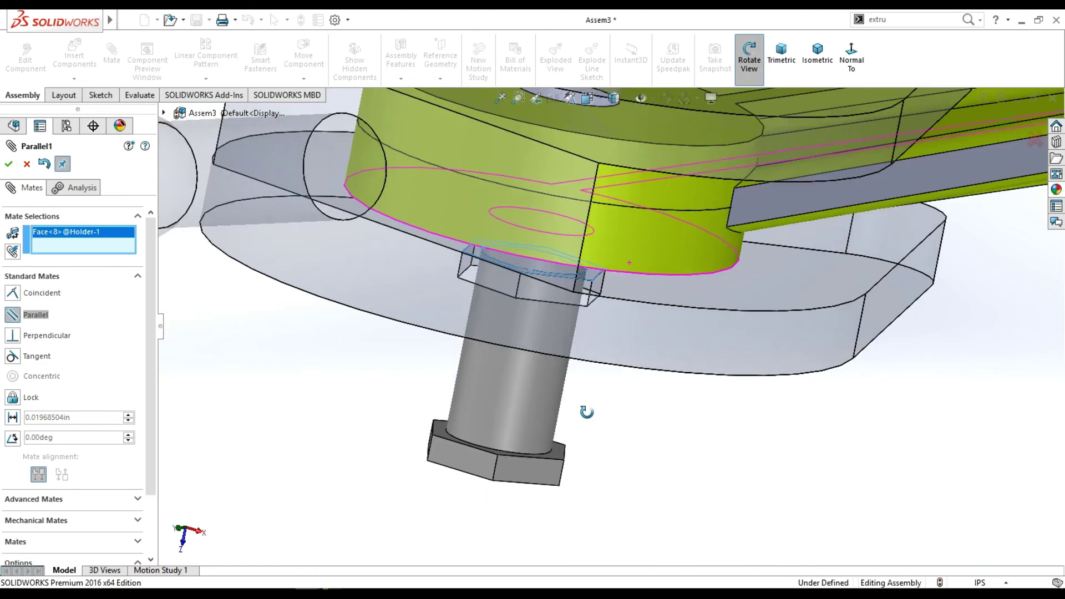
pyautogui.click(441, 435)
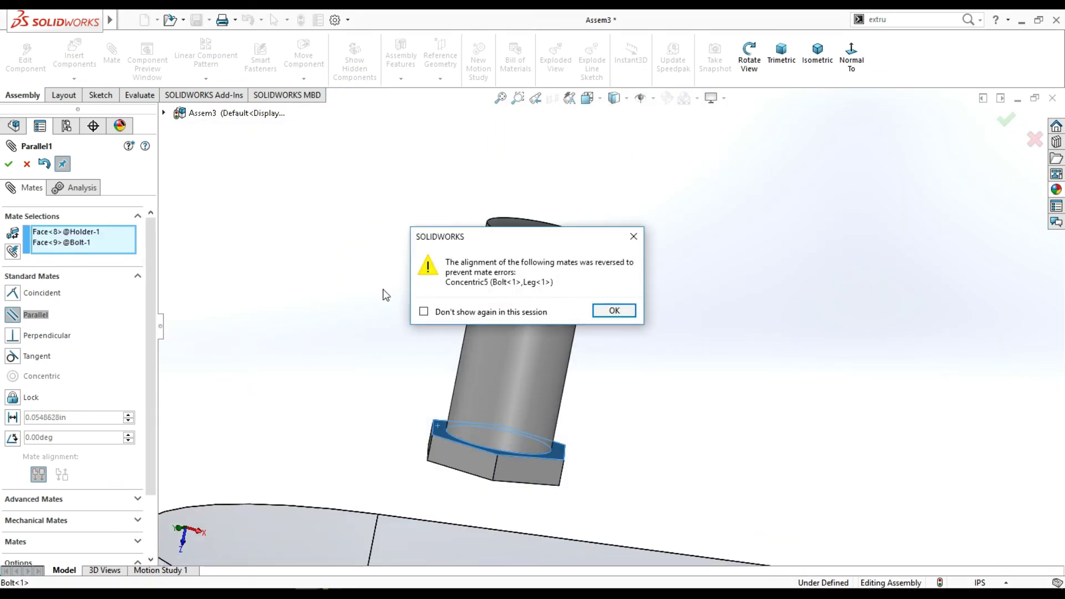
pyautogui.click(634, 240)
# Flip the parallel mate's alignment, accept it, and turn the holder to test motion.
pyautogui.scroll(3, 585, 348)
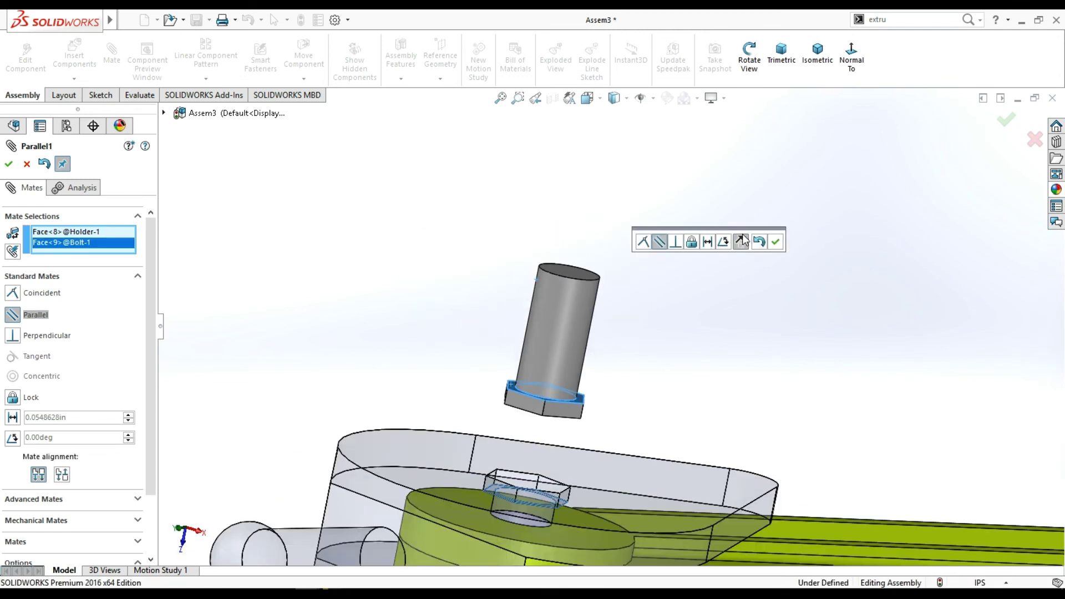
pyautogui.click(742, 240)
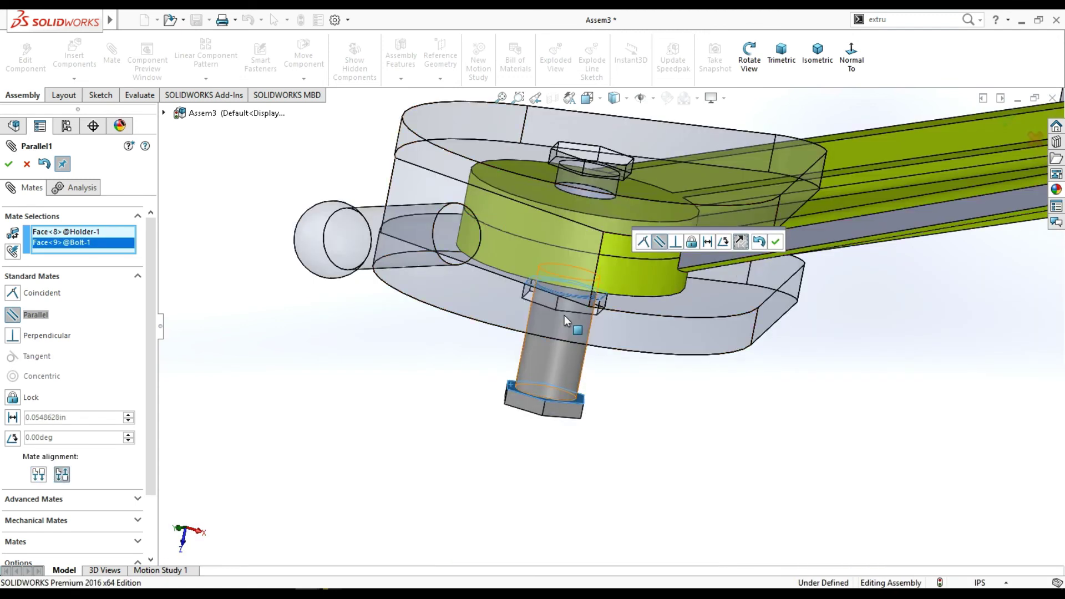
pyautogui.click(748, 61)
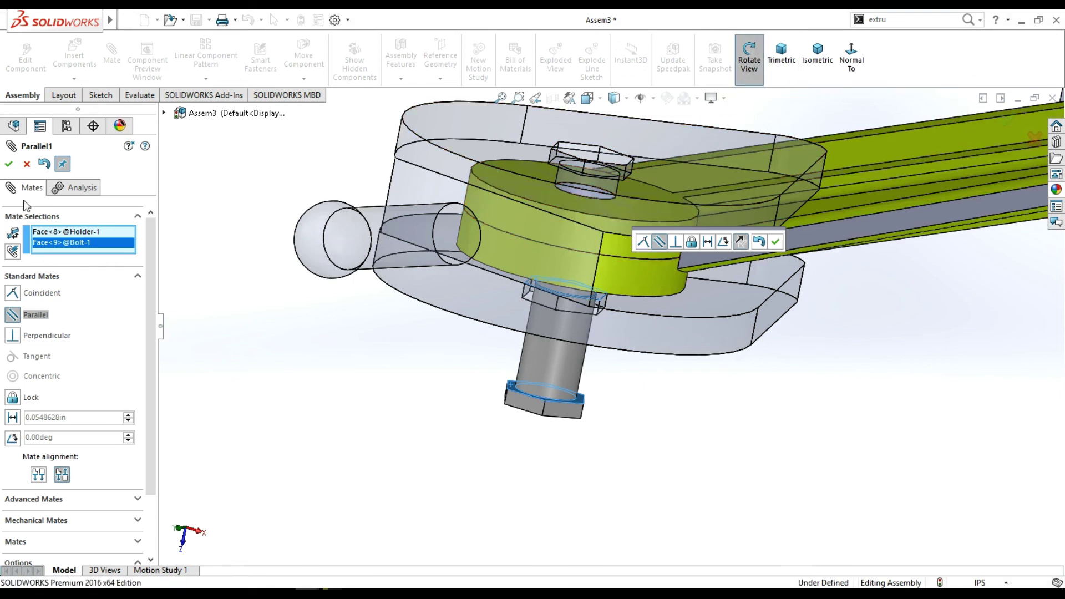
pyautogui.moveTo(399, 332)
pyautogui.mouseDown()
pyautogui.moveTo(421, 361)
pyautogui.moveTo(700, 320)
pyautogui.mouseUp()
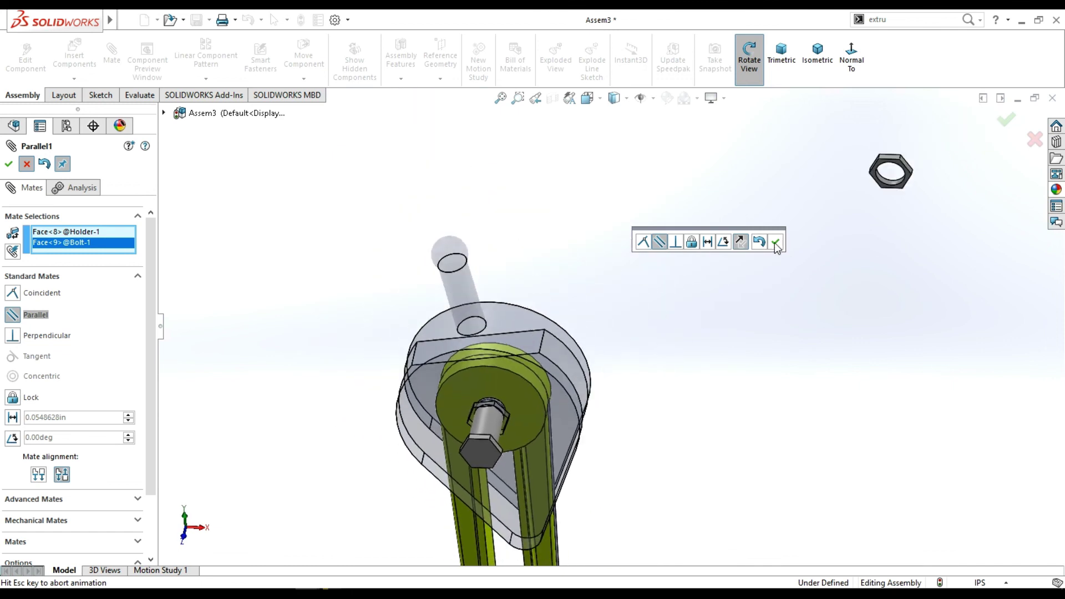
pyautogui.click(774, 242)
pyautogui.press('Escape')
pyautogui.moveTo(512, 394)
pyautogui.mouseDown()
pyautogui.moveTo(535, 353)
pyautogui.moveTo(525, 380)
pyautogui.mouseUp()
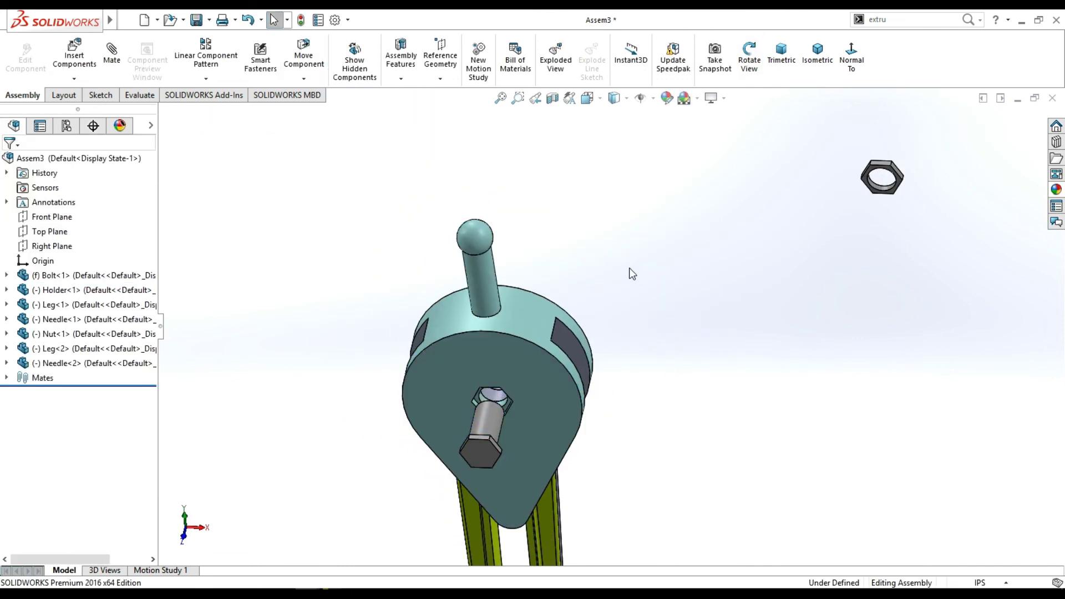
# Fix the Holder, float the Bolt, and drag the bolt up into the holder's hole.
pyautogui.rightClick(521, 373)
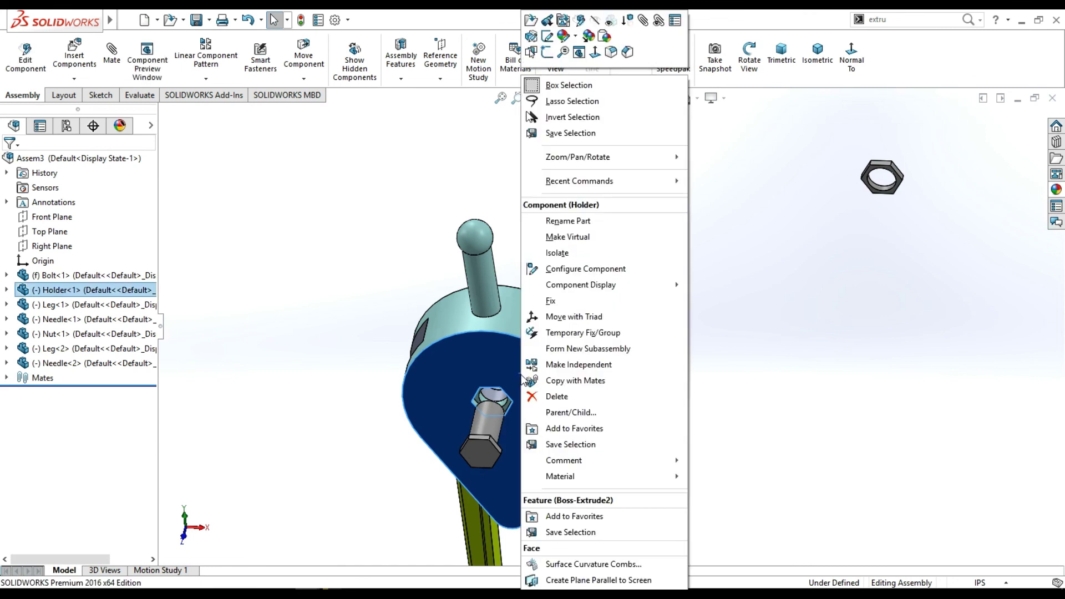
pyautogui.click(550, 301)
pyautogui.click(475, 449)
pyautogui.rightClick(475, 448)
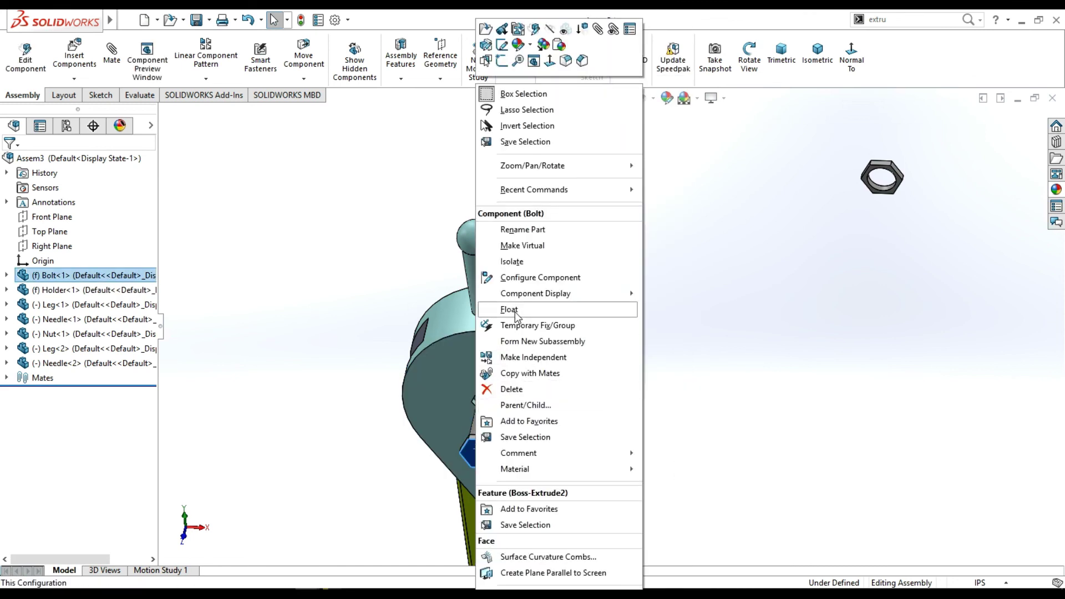
pyautogui.click(515, 311)
pyautogui.moveTo(501, 419); pyautogui.dragTo(501, 387)
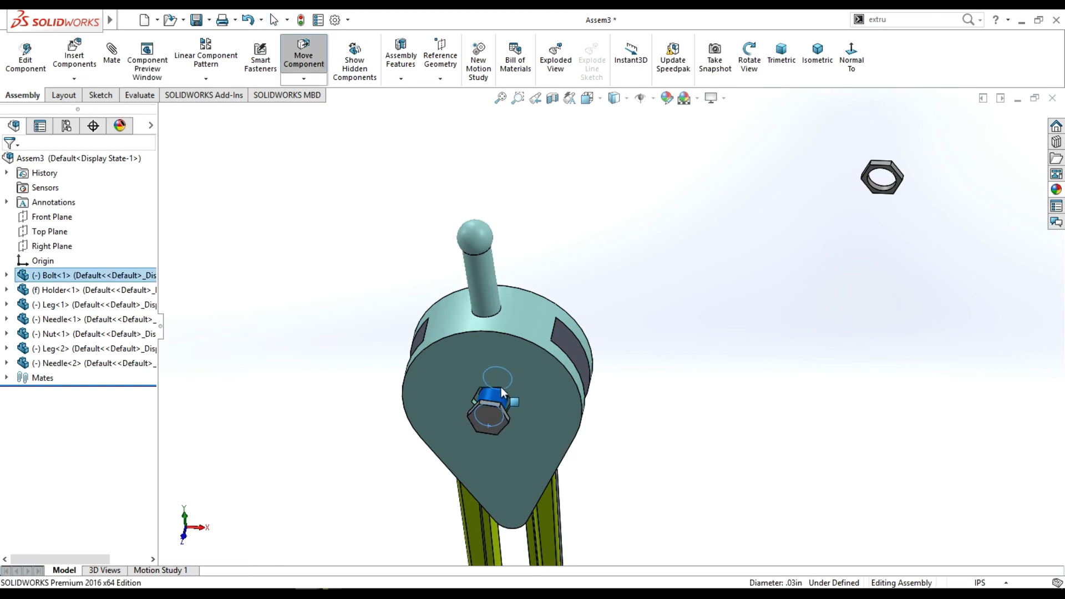
pyautogui.press('Escape')
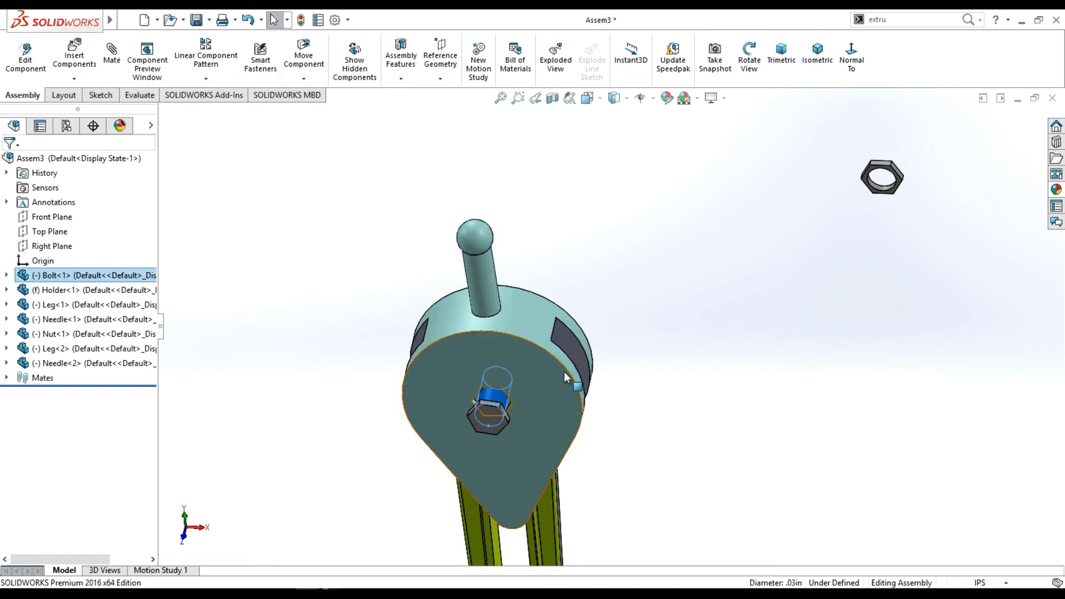
# Coincide a bolt hex-head corner with a holder hex-recess corner, then view face-on and zoom out.
pyautogui.scroll(-2, 485, 437)
pyautogui.scroll(-3, 499, 411)
pyautogui.scroll(-1, 507, 400)
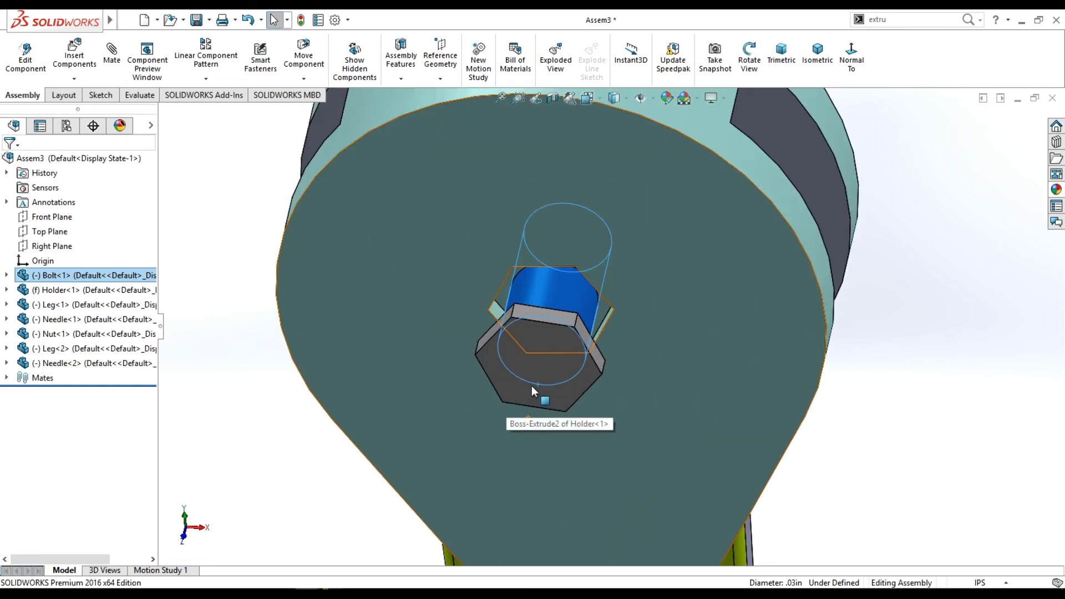
pyautogui.scroll(-2, 555, 375)
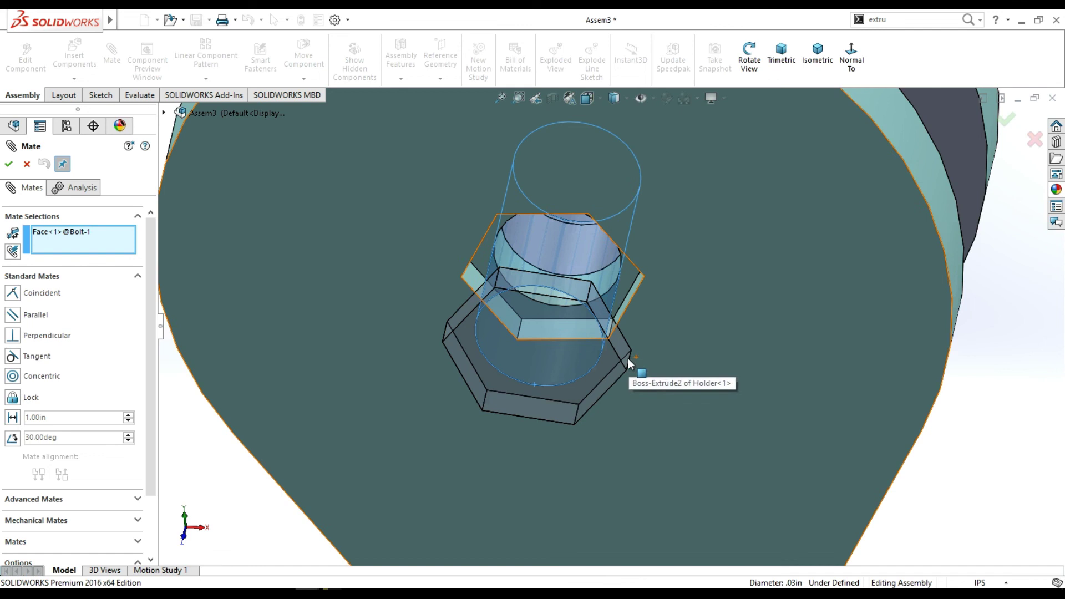
pyautogui.rightClick(72, 242)
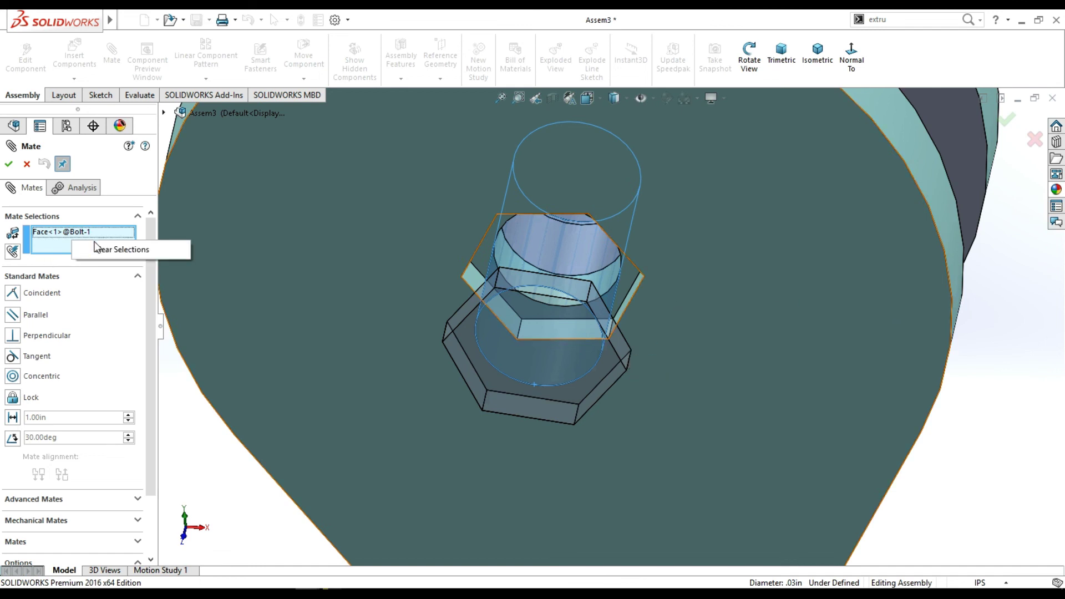
pyautogui.click(127, 250)
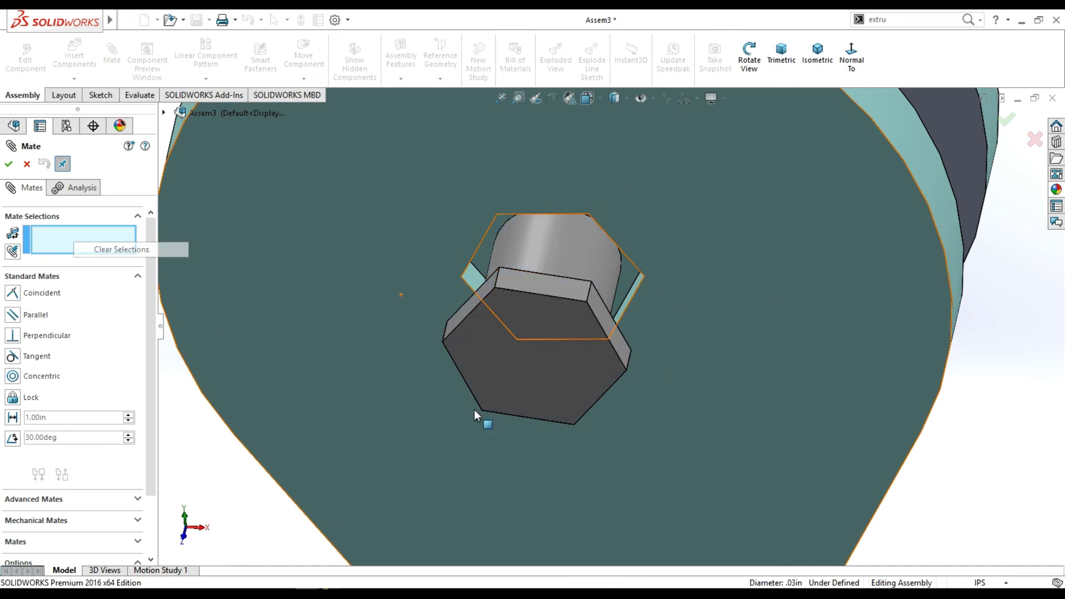
pyautogui.click(644, 276)
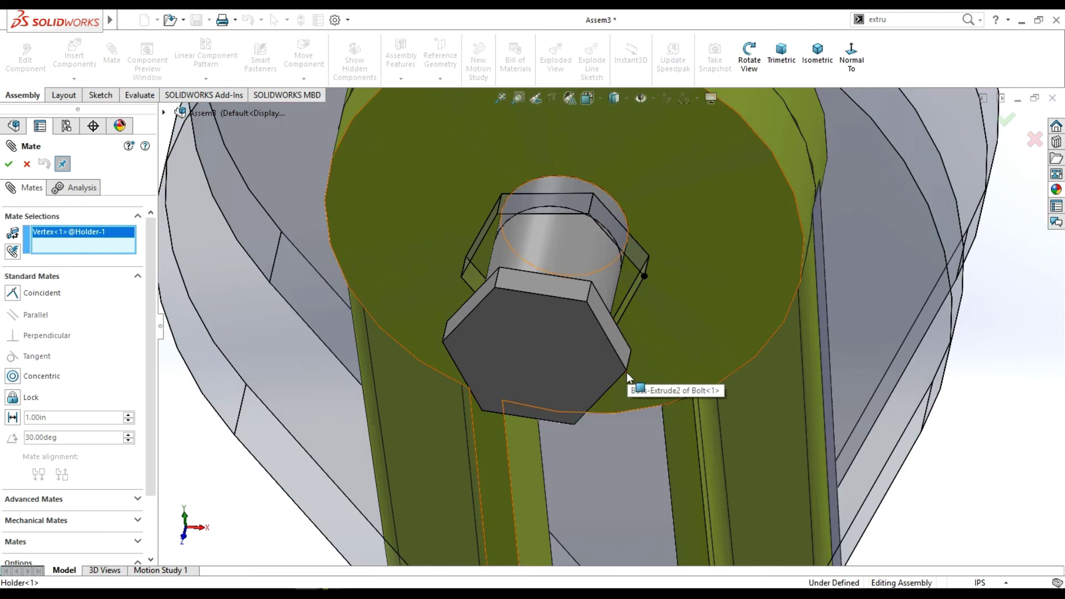
pyautogui.click(626, 371)
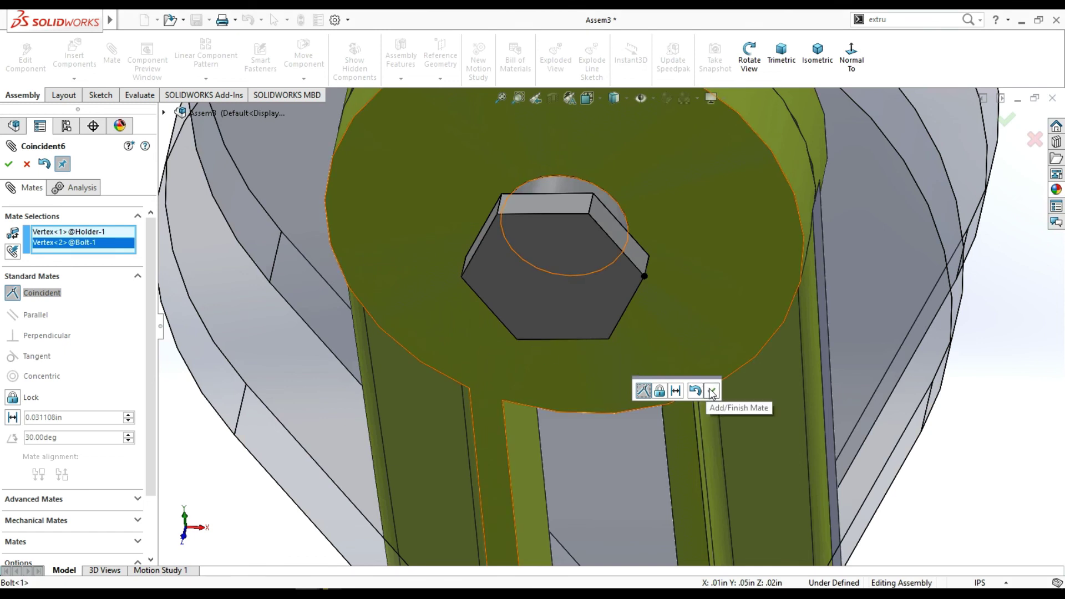
pyautogui.click(712, 391)
pyautogui.hotkey('ctrl', '8')
pyautogui.hotkey('ctrl', 'shift', 'z')
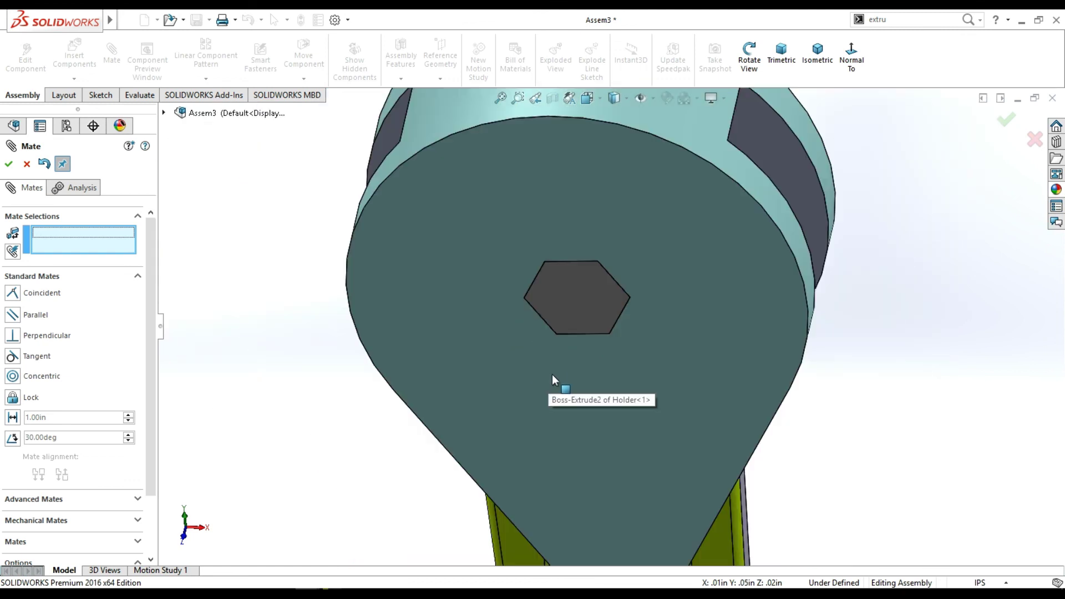
# Rotate to the nut, try mating it to the bolt hole, then clear the selections.
pyautogui.click(756, 63)
pyautogui.moveTo(638, 277)
pyautogui.mouseDown()
pyautogui.moveTo(627, 363)
pyautogui.moveTo(732, 214)
pyautogui.mouseUp()
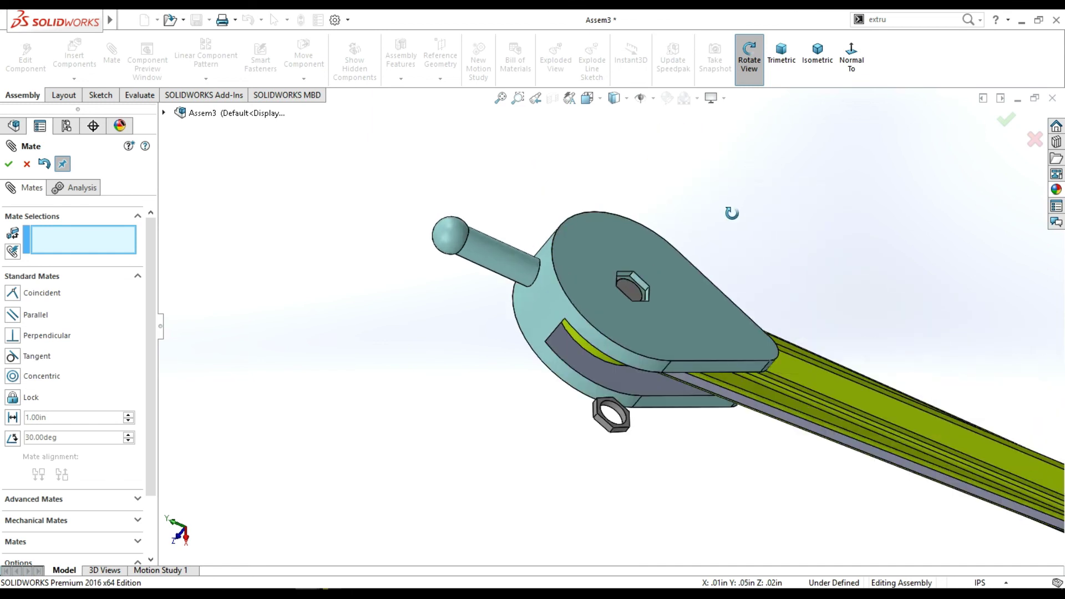
pyautogui.click(748, 69)
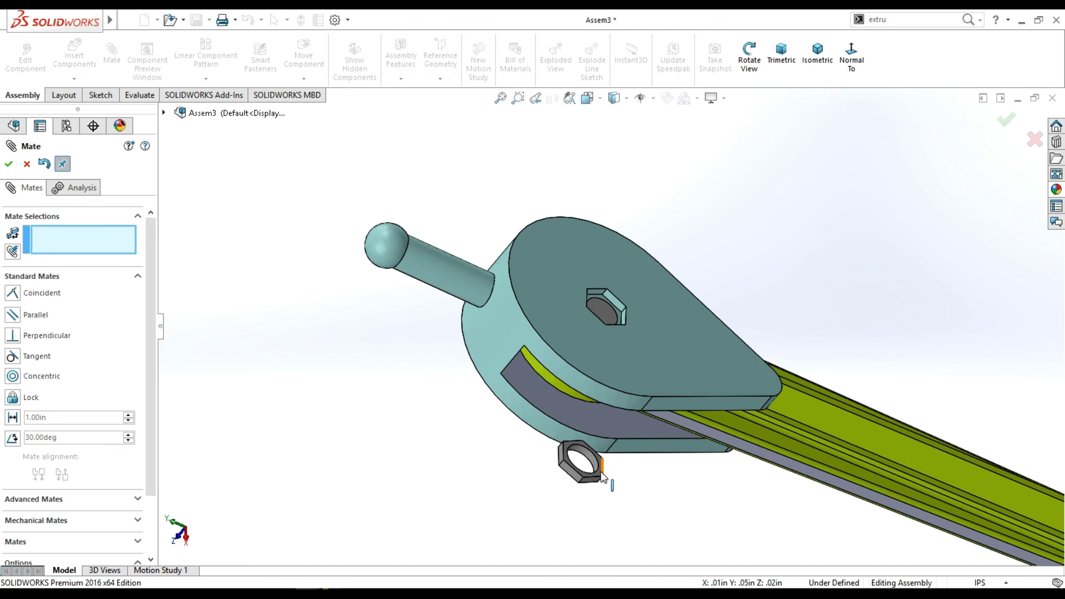
pyautogui.scroll(-3, 579, 454)
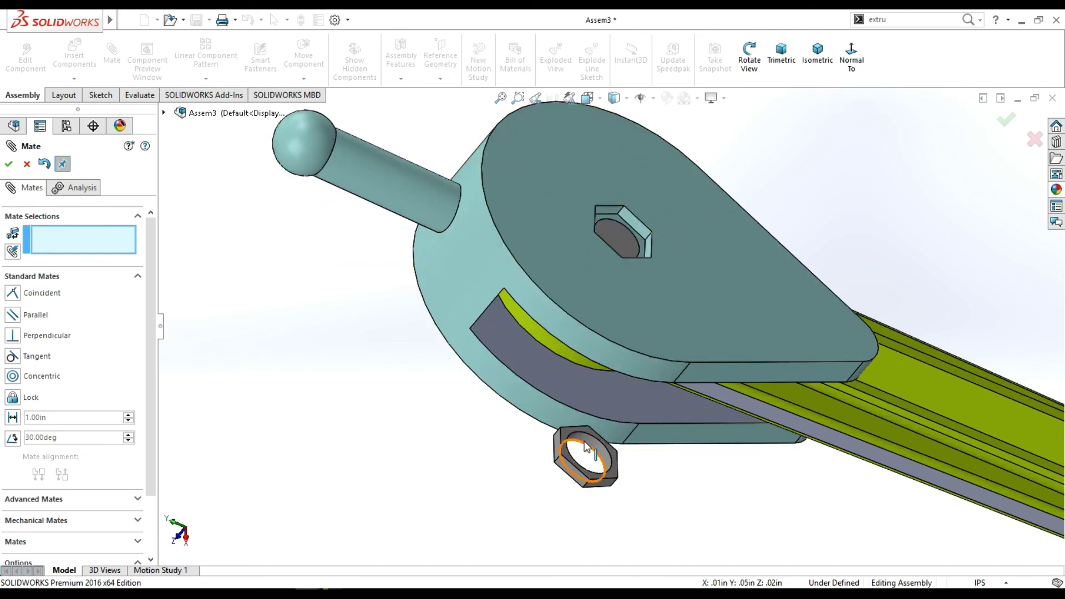
pyautogui.click(585, 444)
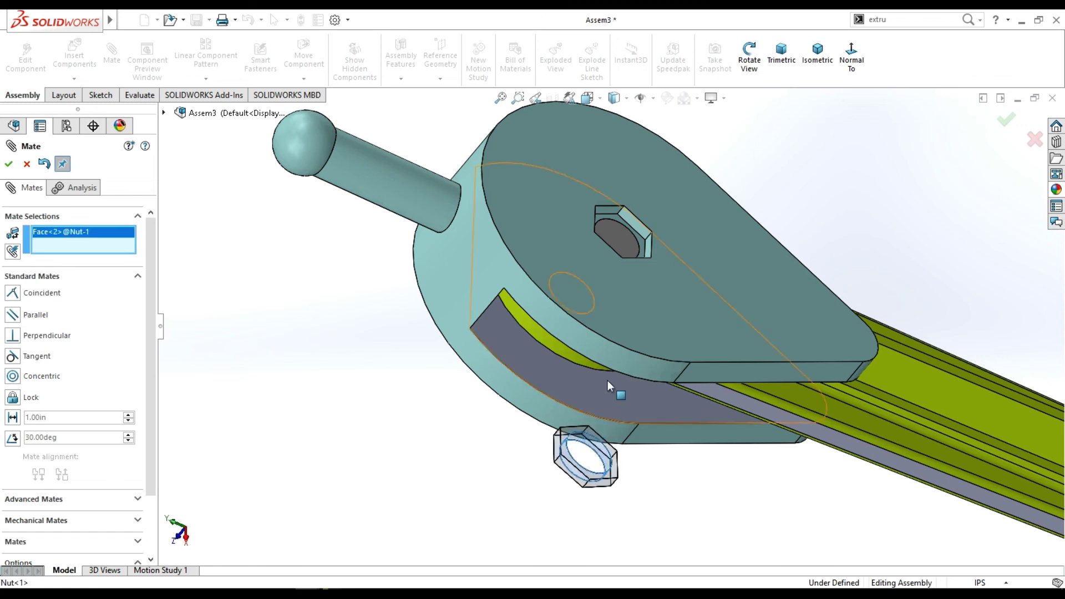
pyautogui.click(635, 242)
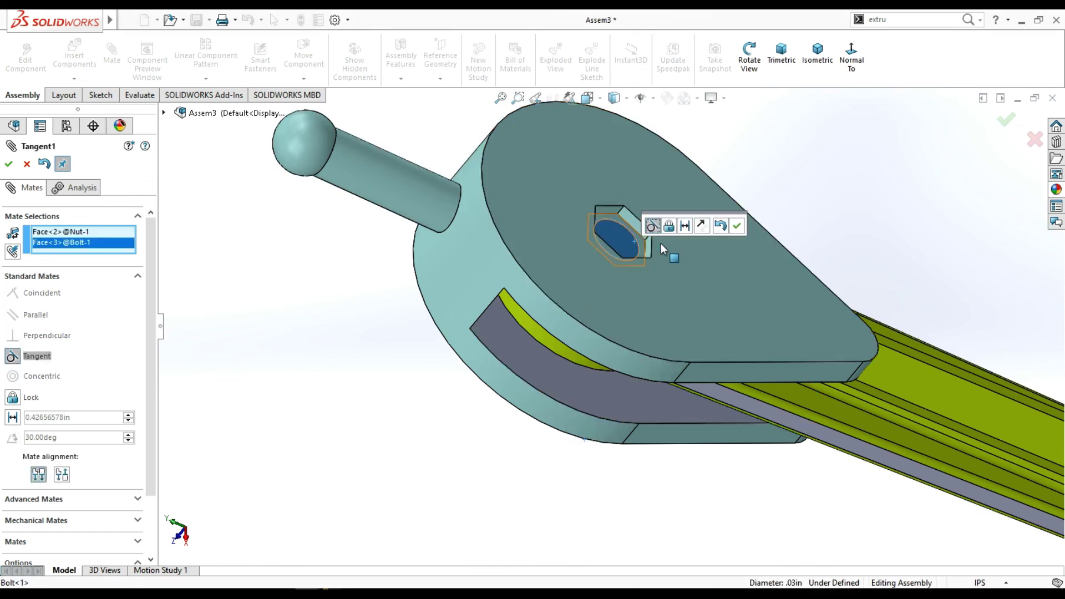
pyautogui.click(702, 225)
pyautogui.scroll(3, 620, 367)
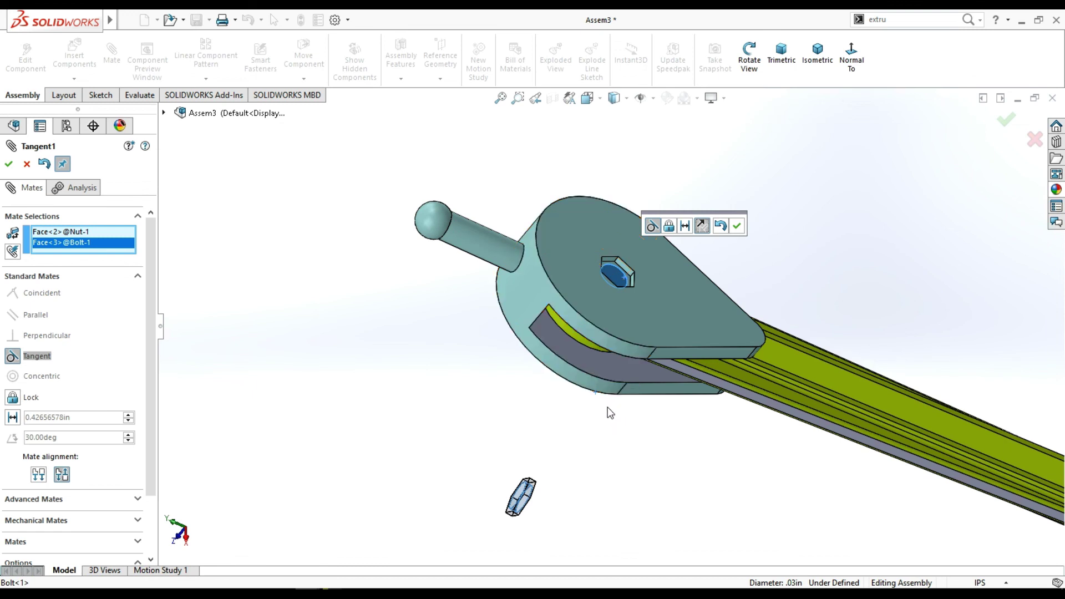
pyautogui.scroll(2, 610, 413)
pyautogui.rightClick(79, 246)
pyautogui.click(95, 250)
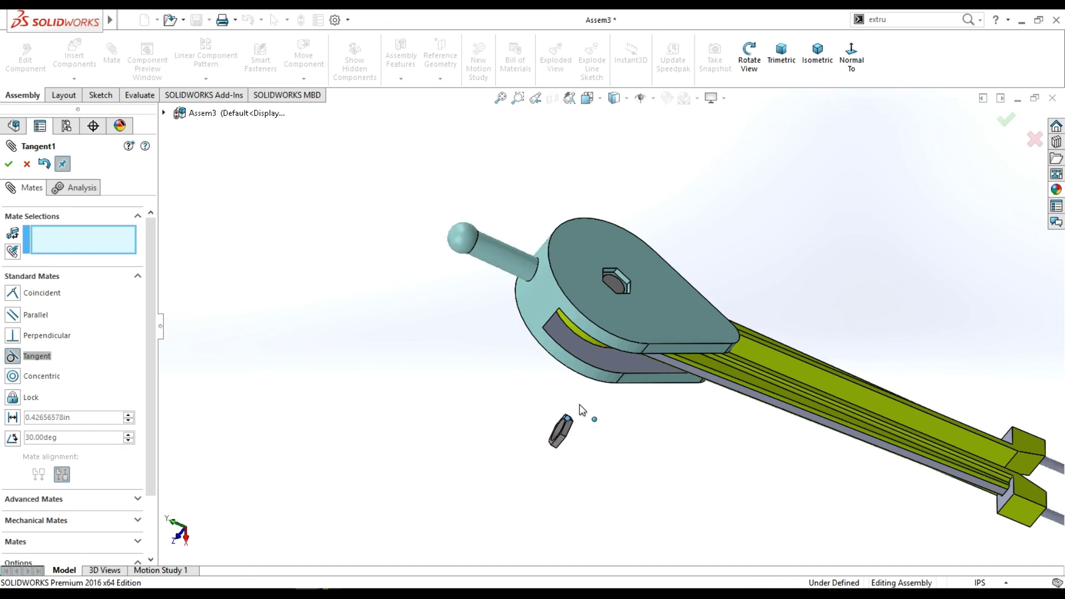
# Drag the nut up and pair a nut face with the holder's hex-hole face as Coincident.
pyautogui.moveTo(541, 471)
pyautogui.mouseDown()
pyautogui.moveTo(636, 286)
pyautogui.moveTo(703, 226)
pyautogui.moveTo(736, 162)
pyautogui.mouseUp()
pyautogui.scroll(-2, 635, 287)
pyautogui.scroll(-1, 619, 326)
pyautogui.scroll(-2, 671, 270)
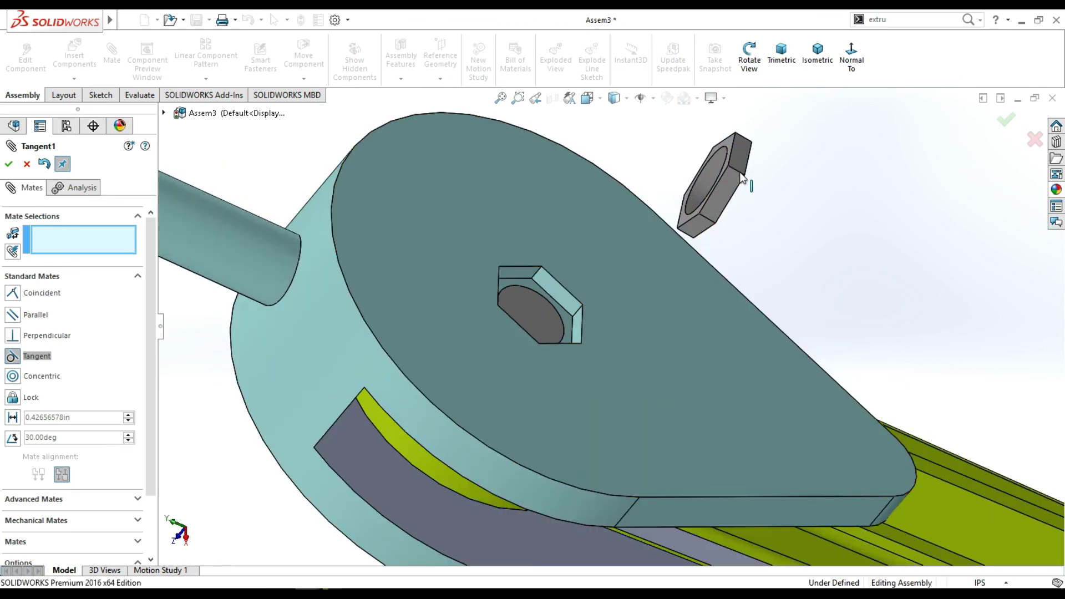
pyautogui.click(721, 146)
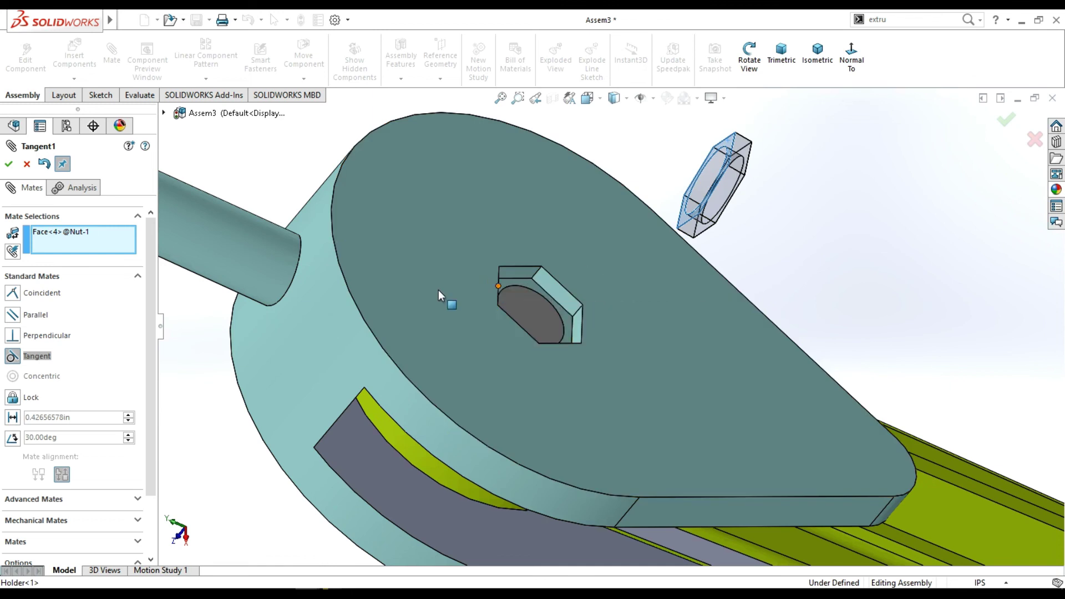
pyautogui.click(40, 293)
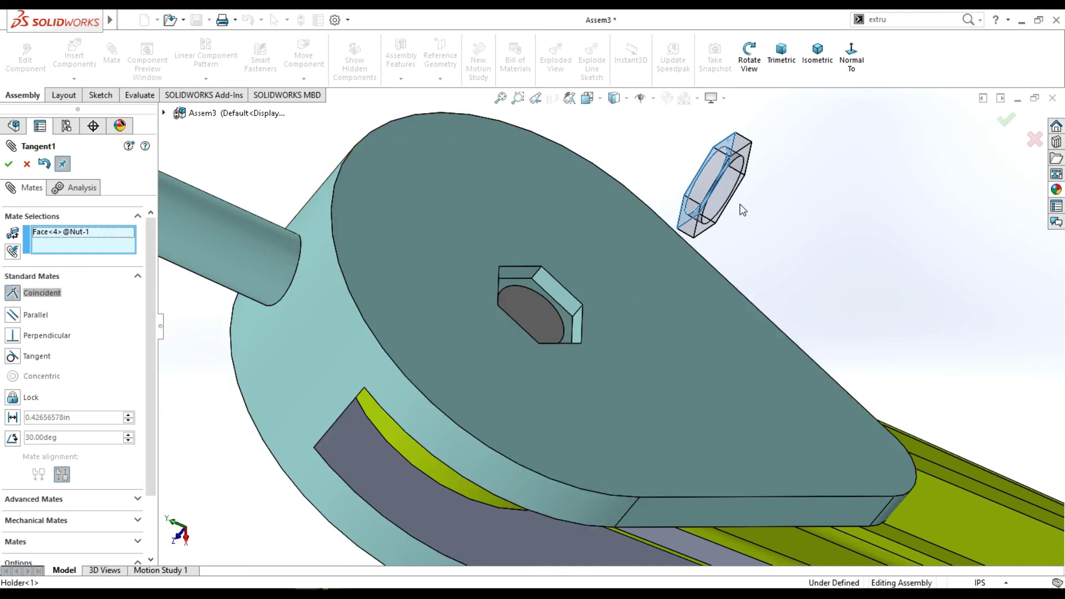
pyautogui.click(534, 285)
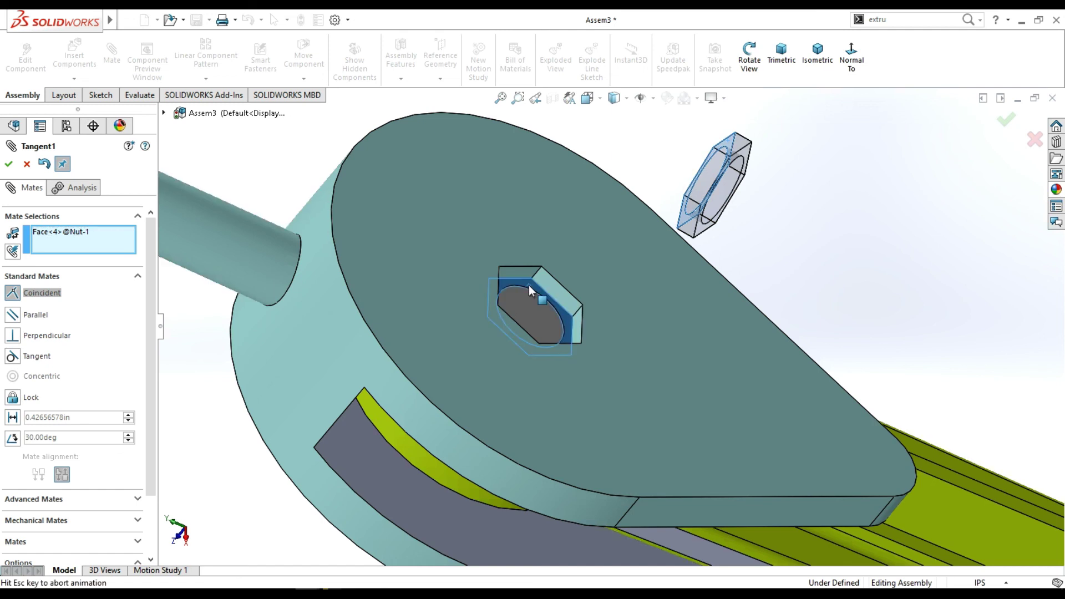
pyautogui.click(460, 328)
pyautogui.press('z')
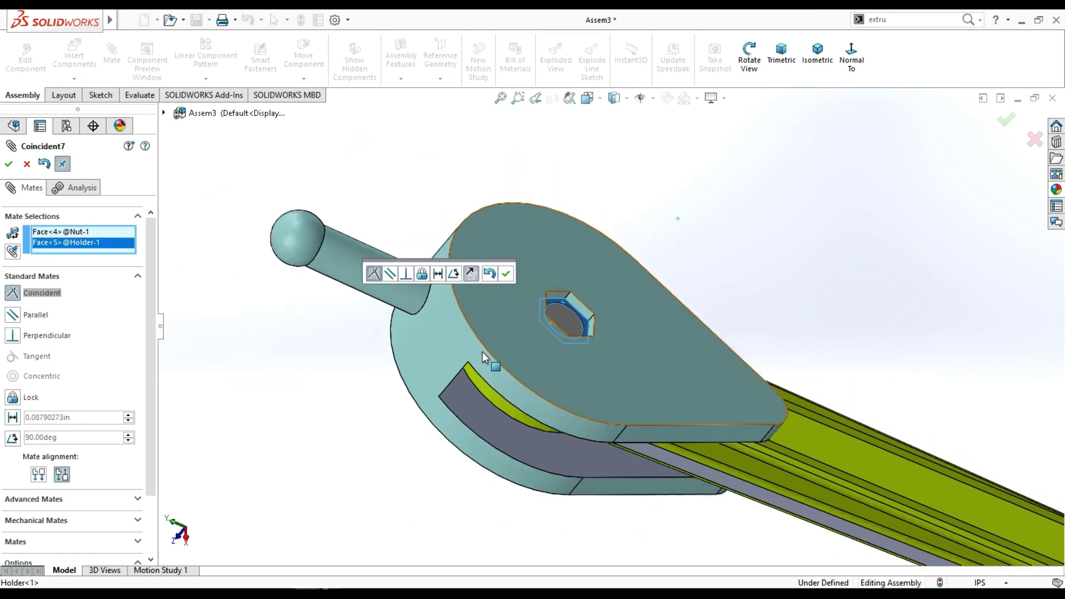
pyautogui.press('z')
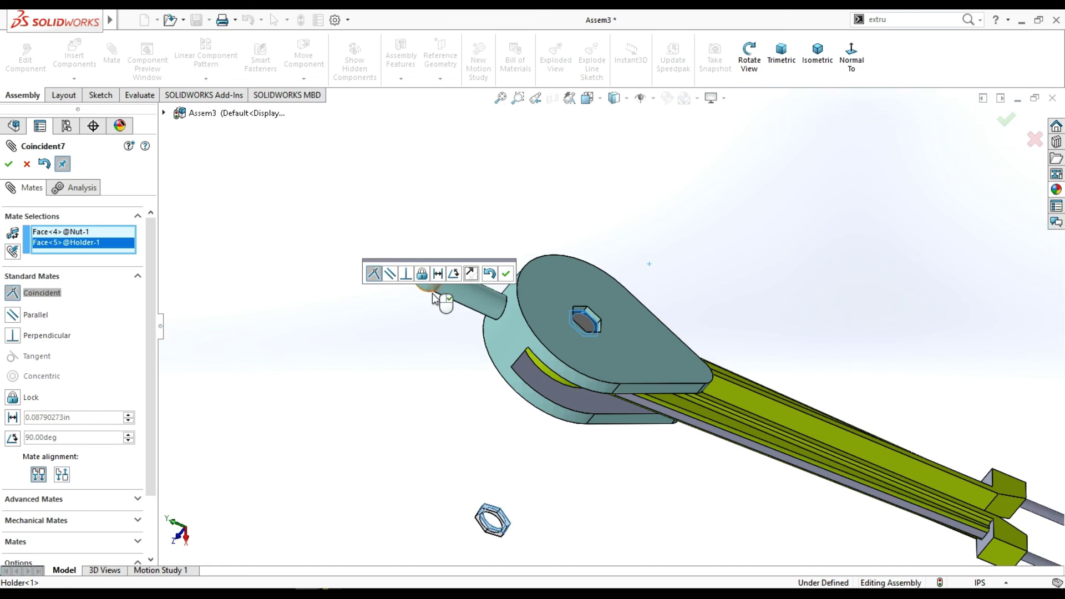
# Accept the face coincident mate, then try moving the nut and undo the move.
pyautogui.click(8, 163)
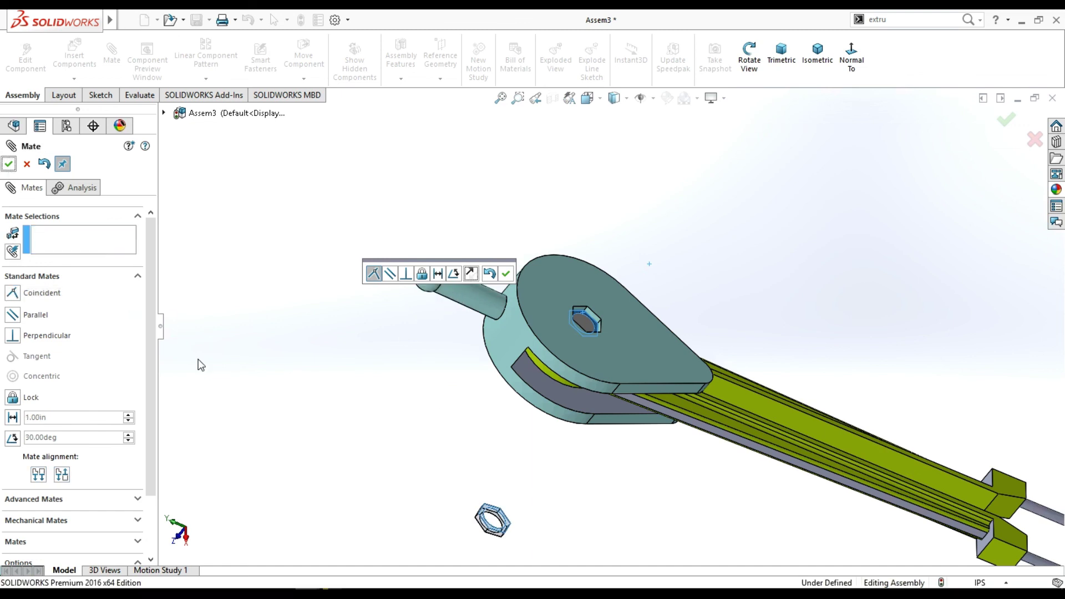
pyautogui.click(506, 517)
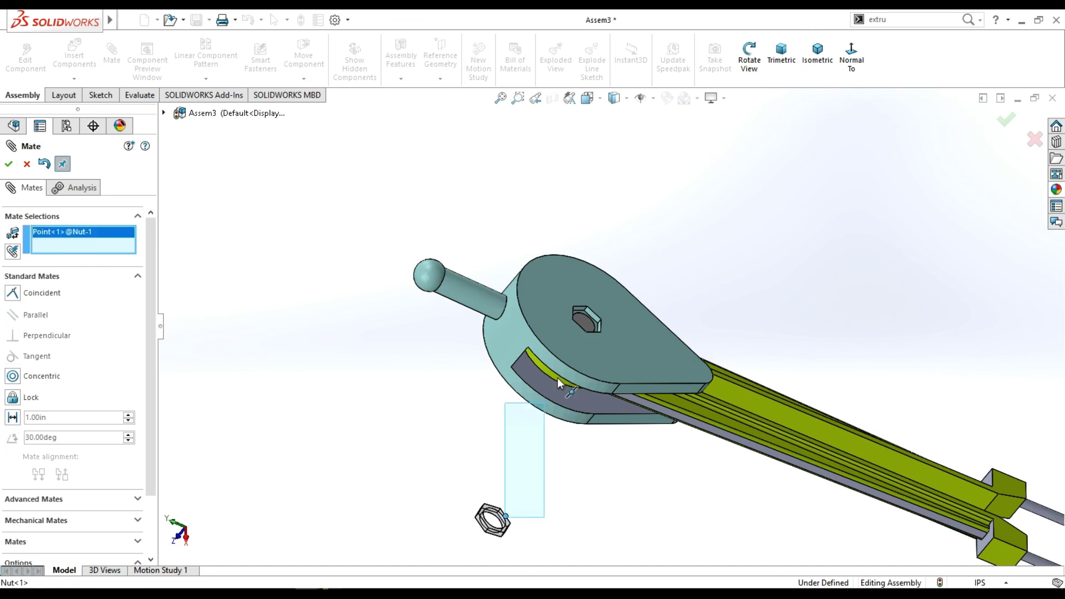
pyautogui.scroll(-3, 505, 534)
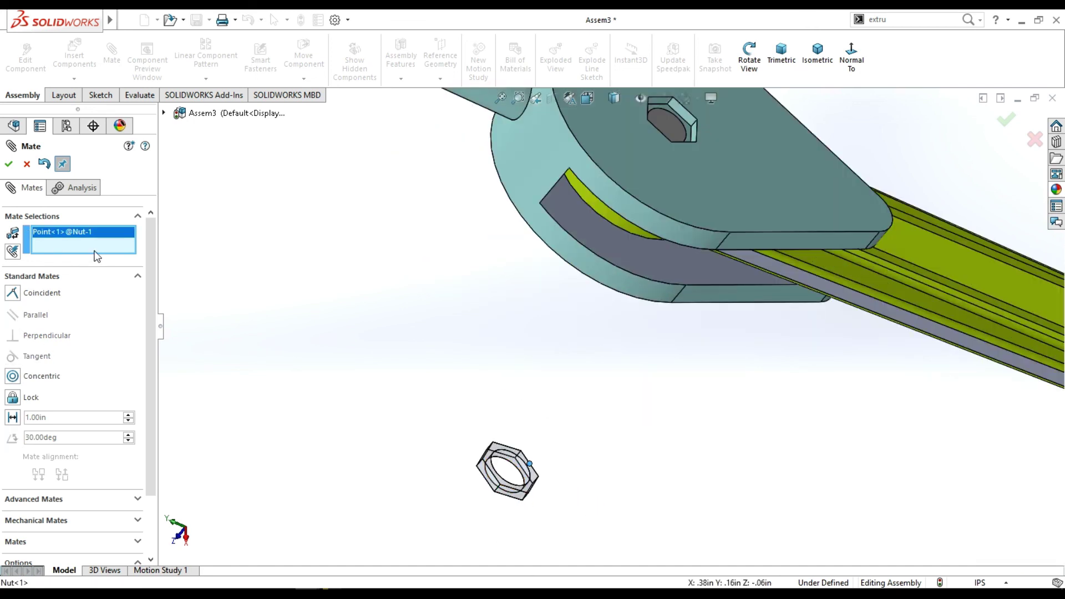
pyautogui.rightClick(126, 254)
pyautogui.click(161, 253)
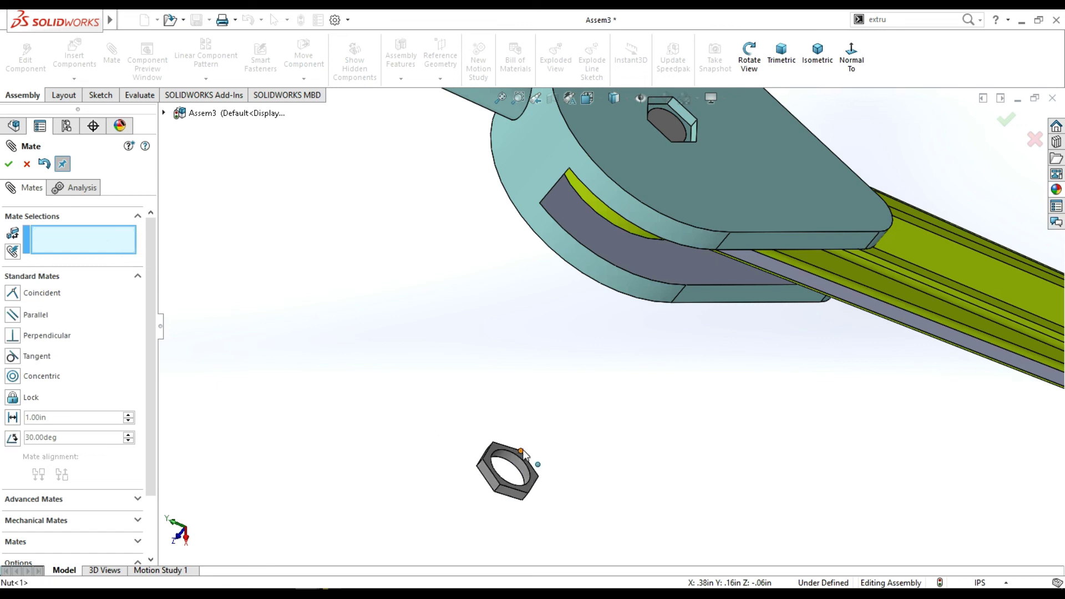
pyautogui.moveTo(534, 455)
pyautogui.mouseDown()
pyautogui.moveTo(671, 205)
pyautogui.moveTo(701, 86)
pyautogui.mouseUp()
pyautogui.scroll(3, 701, 141)
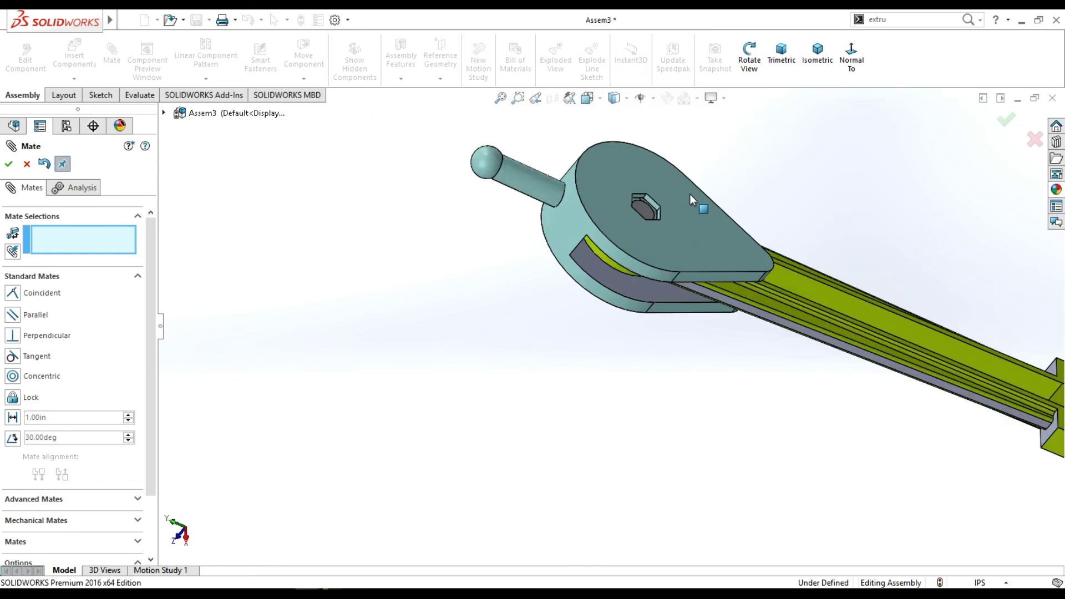
pyautogui.hotkey('ctrl', 'z')
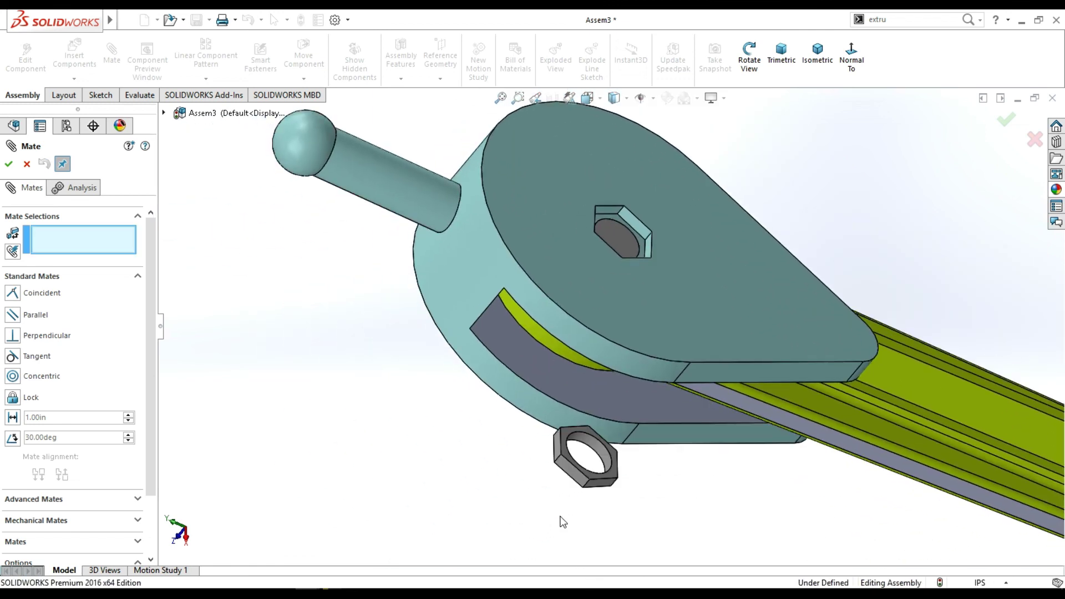
# Drag the nut beside the holder's top-face hex hole and clear the selections.
pyautogui.moveTo(614, 471); pyautogui.dragTo(679, 201)
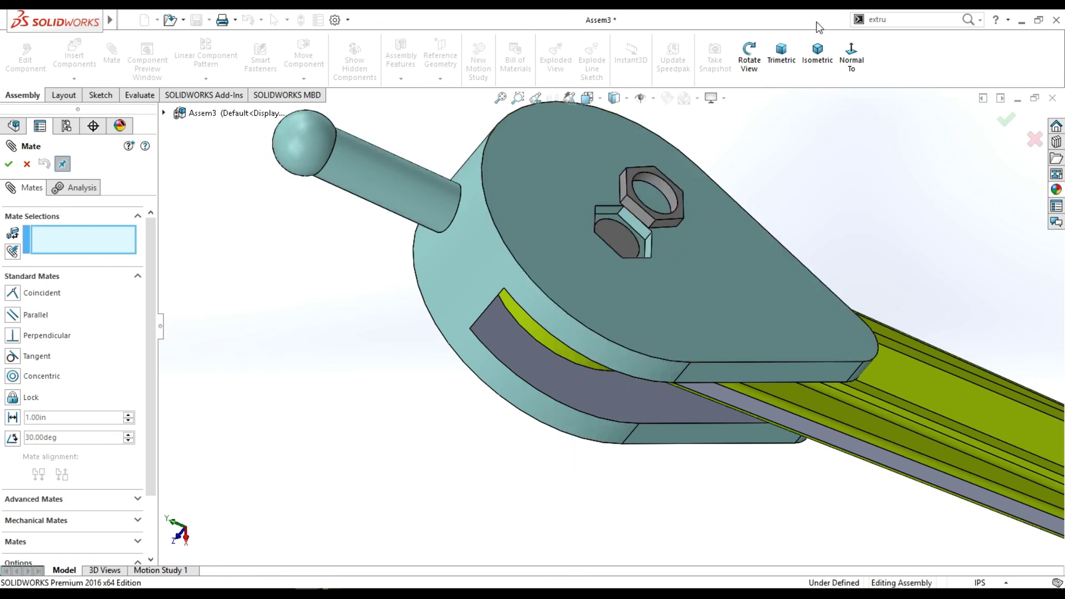
pyautogui.click(749, 58)
pyautogui.moveTo(755, 178)
pyautogui.mouseDown()
pyautogui.moveTo(704, 261)
pyautogui.moveTo(660, 303)
pyautogui.mouseUp()
pyautogui.press('Escape')
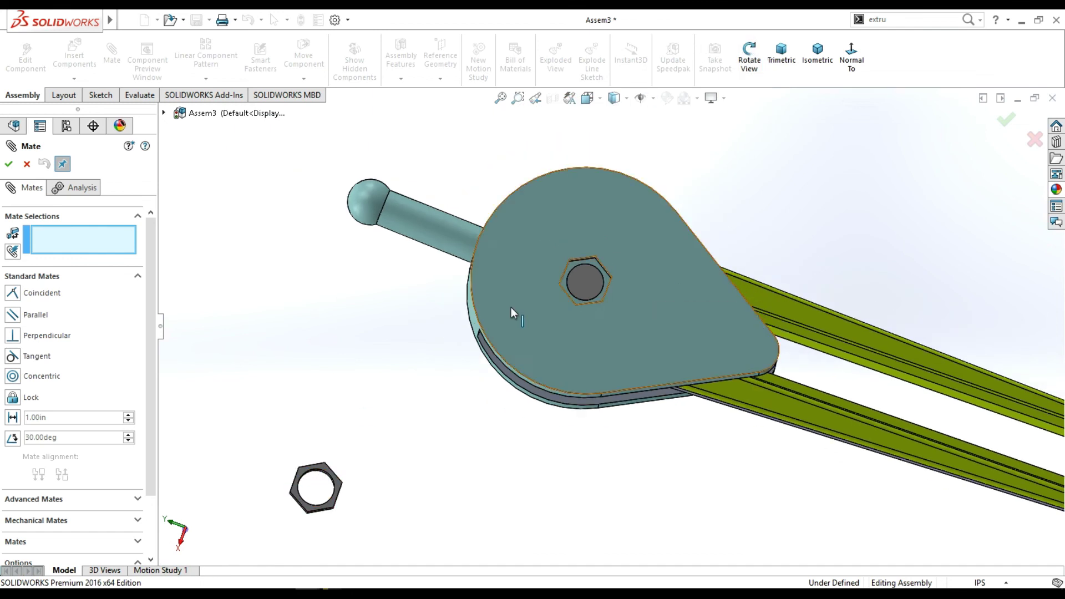
pyautogui.click(333, 474)
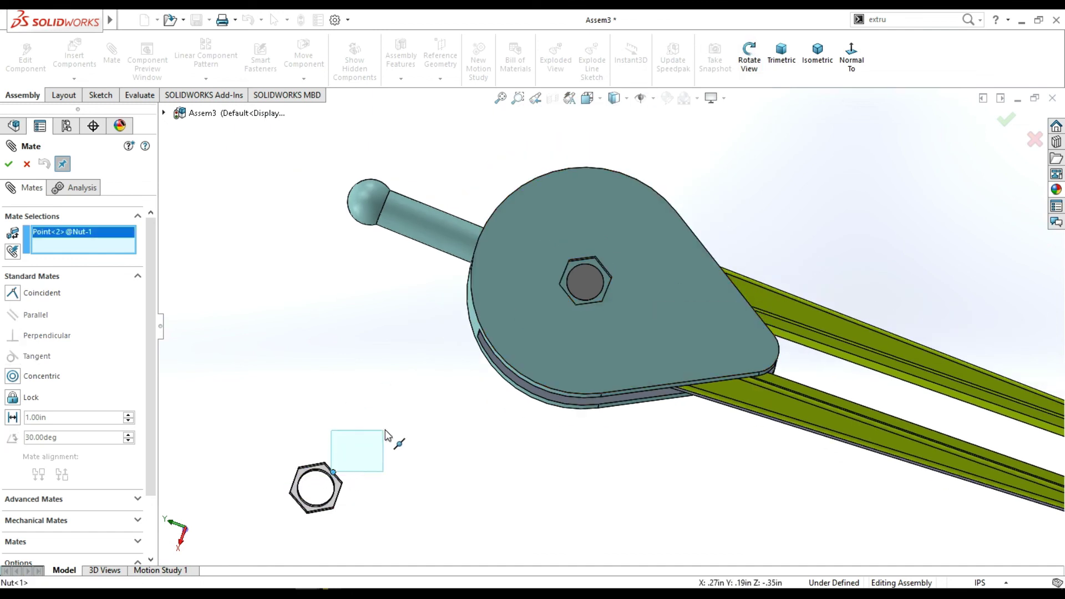
pyautogui.moveTo(337, 501); pyautogui.dragTo(501, 362)
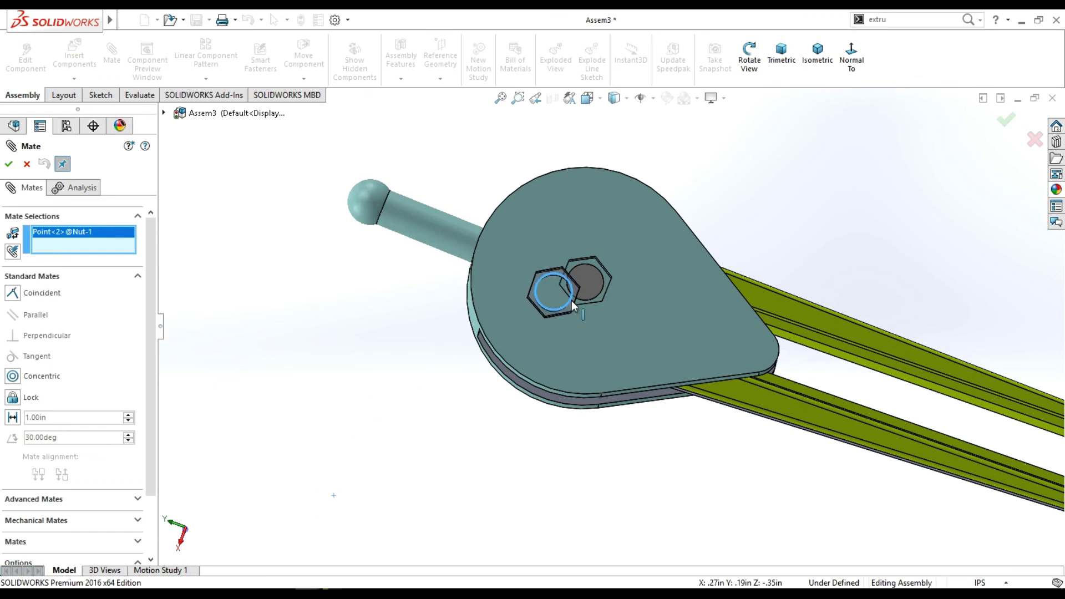
pyautogui.scroll(-3, 627, 258)
pyautogui.scroll(-3, 564, 354)
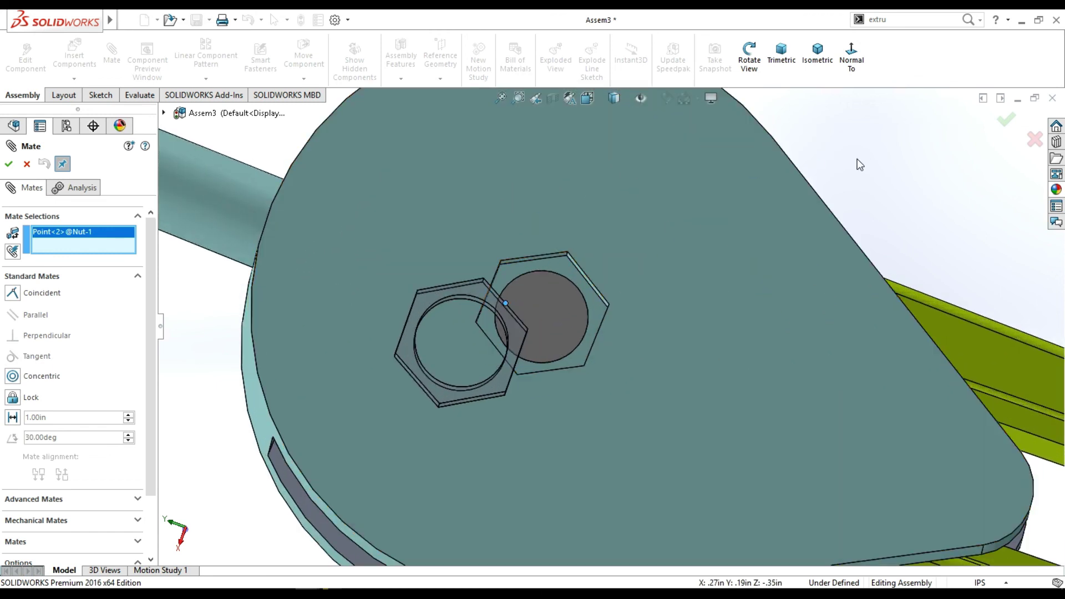
pyautogui.rightClick(112, 239)
pyautogui.click(158, 249)
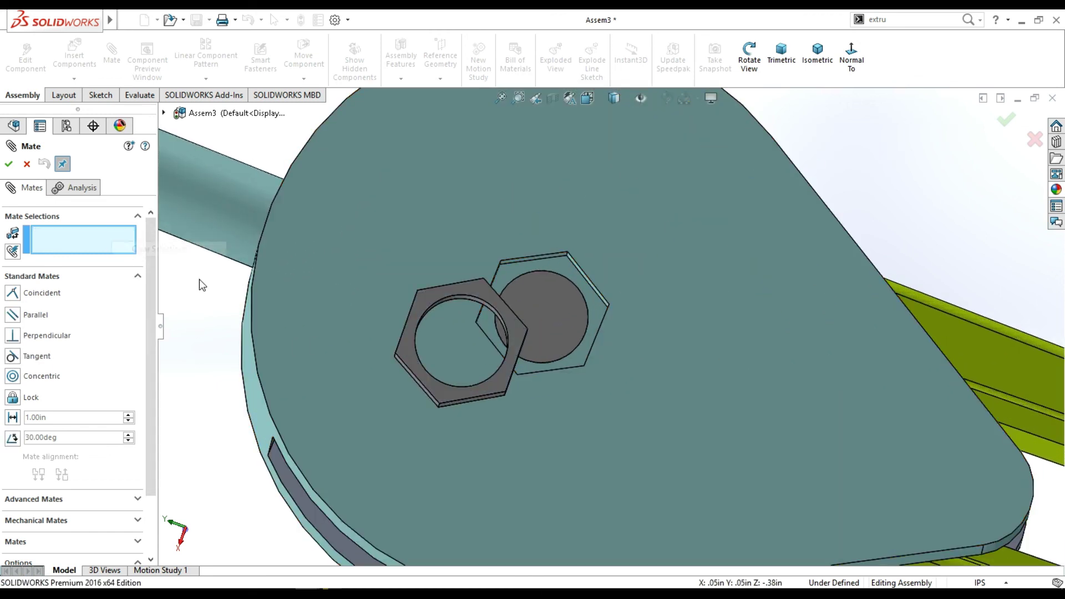
# Mate a nut corner coincident with the matching hex-hole corner to seat the nut.
pyautogui.click(530, 330)
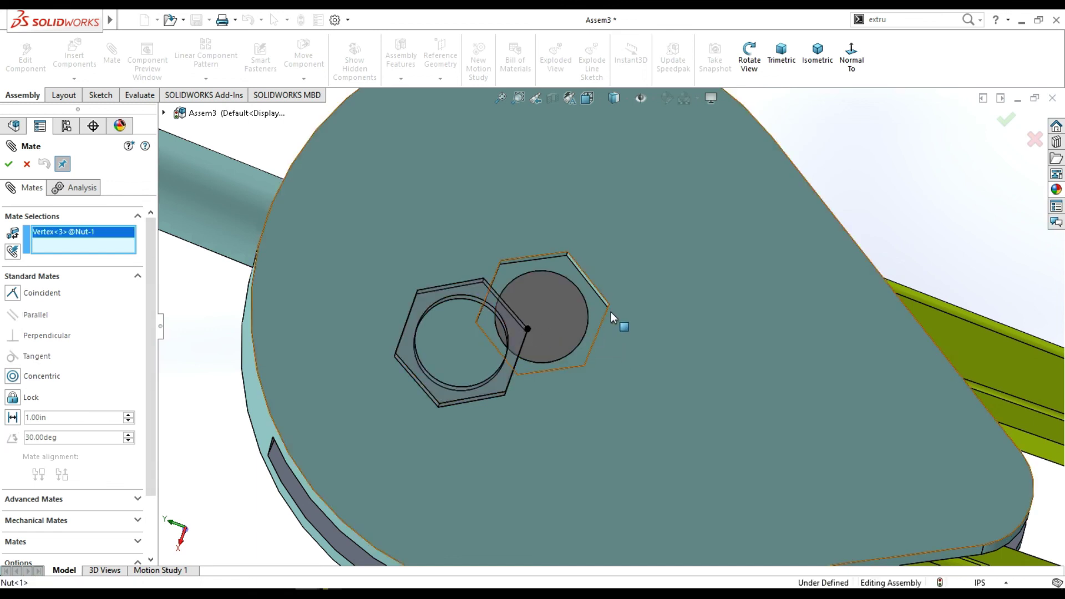
pyautogui.click(608, 304)
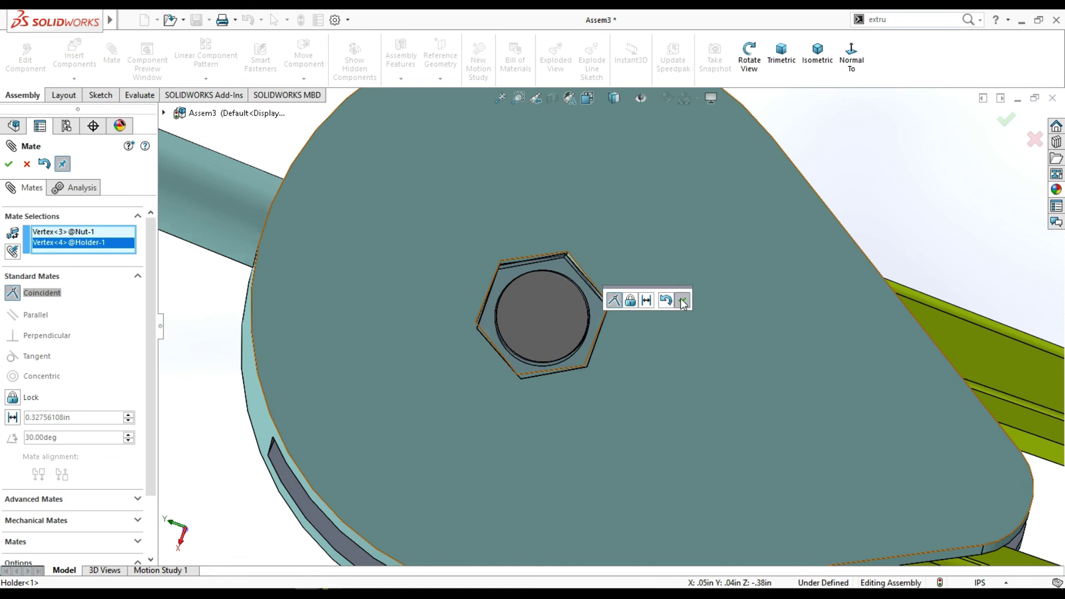
pyautogui.click(683, 302)
pyautogui.scroll(1, 665, 247)
pyautogui.scroll(3, 676, 314)
pyautogui.scroll(1, 687, 255)
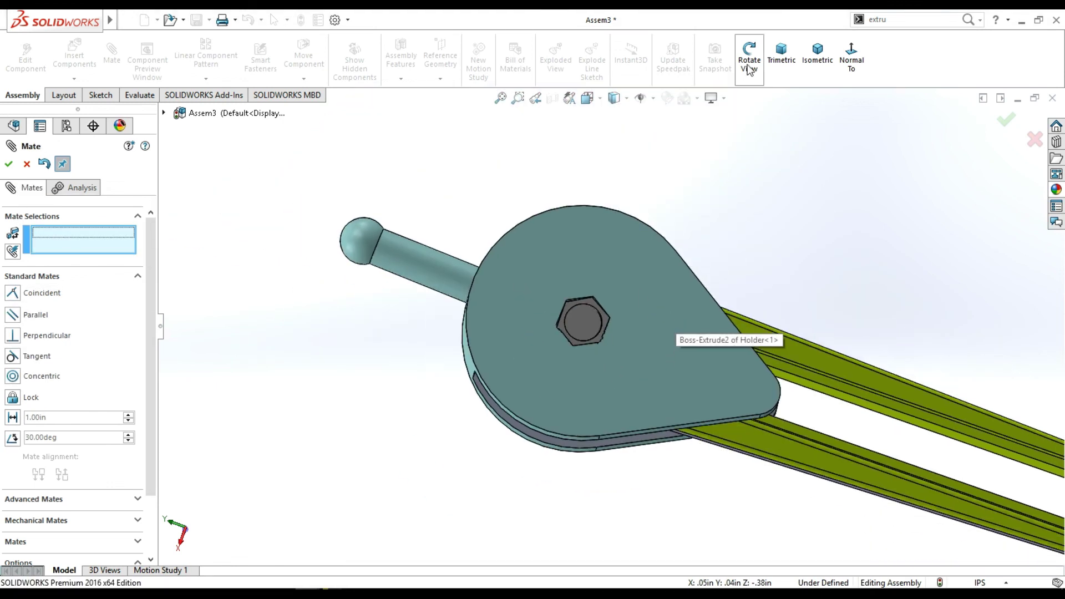
# Switch to isometric view and close the Mate PropertyManager.
pyautogui.click(822, 61)
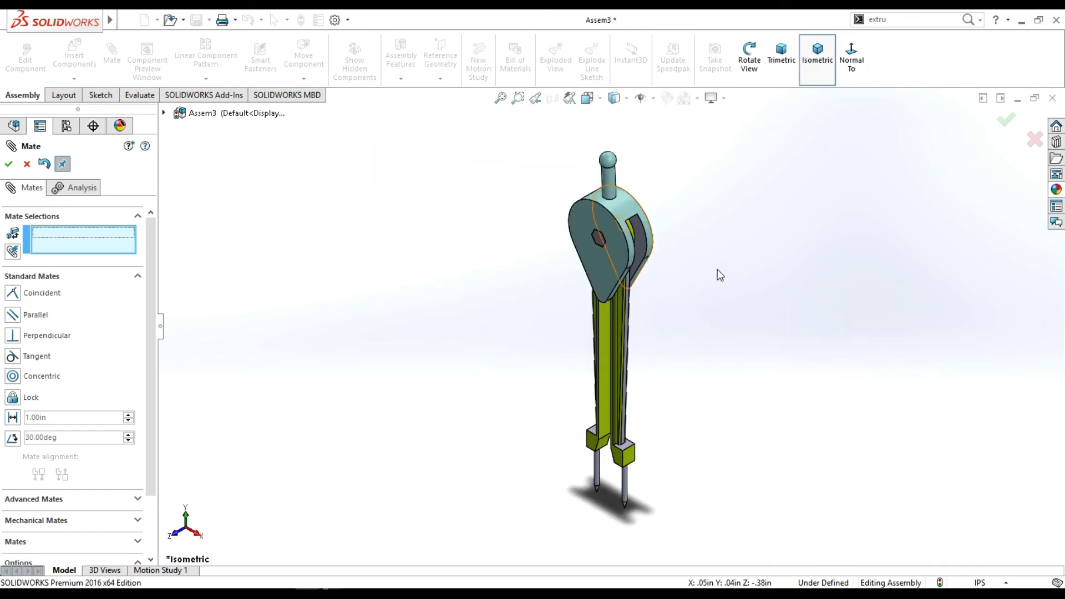
pyautogui.rightClick(616, 256)
pyautogui.click(9, 162)
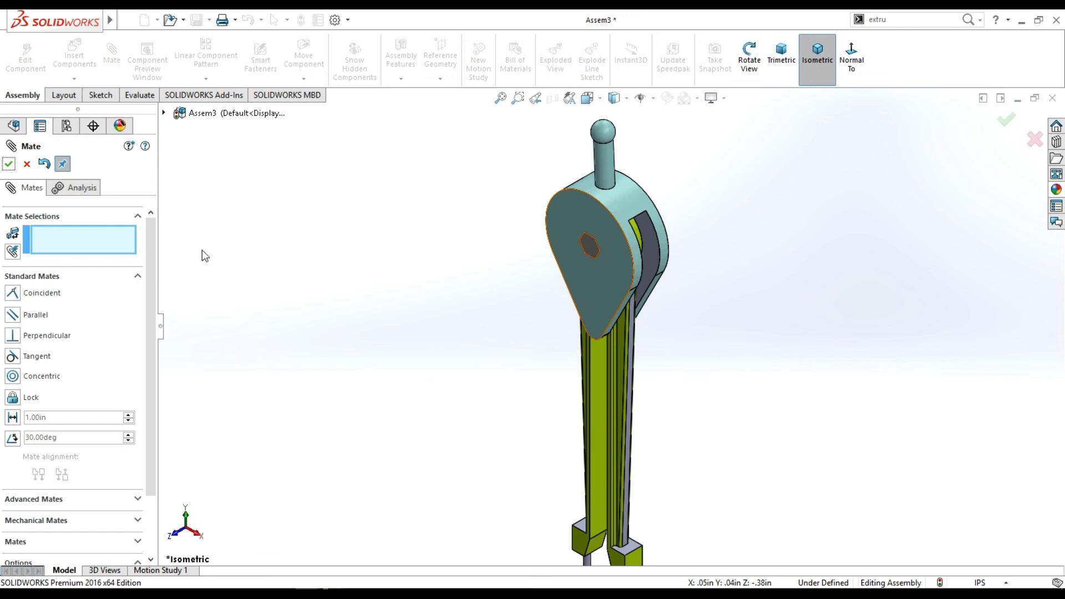
pyautogui.rightClick(612, 253)
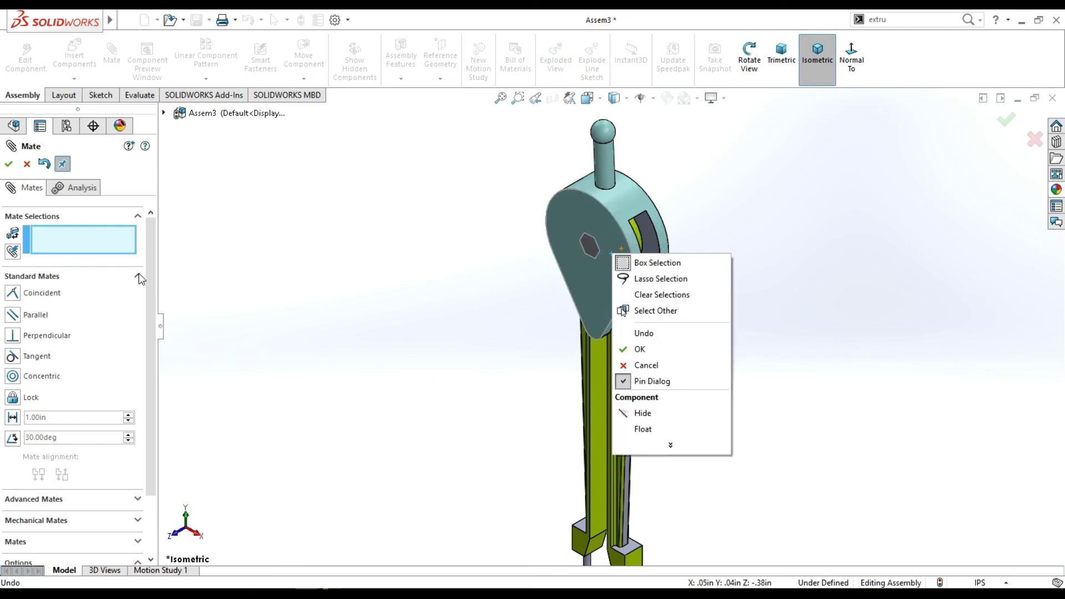
pyautogui.click(31, 169)
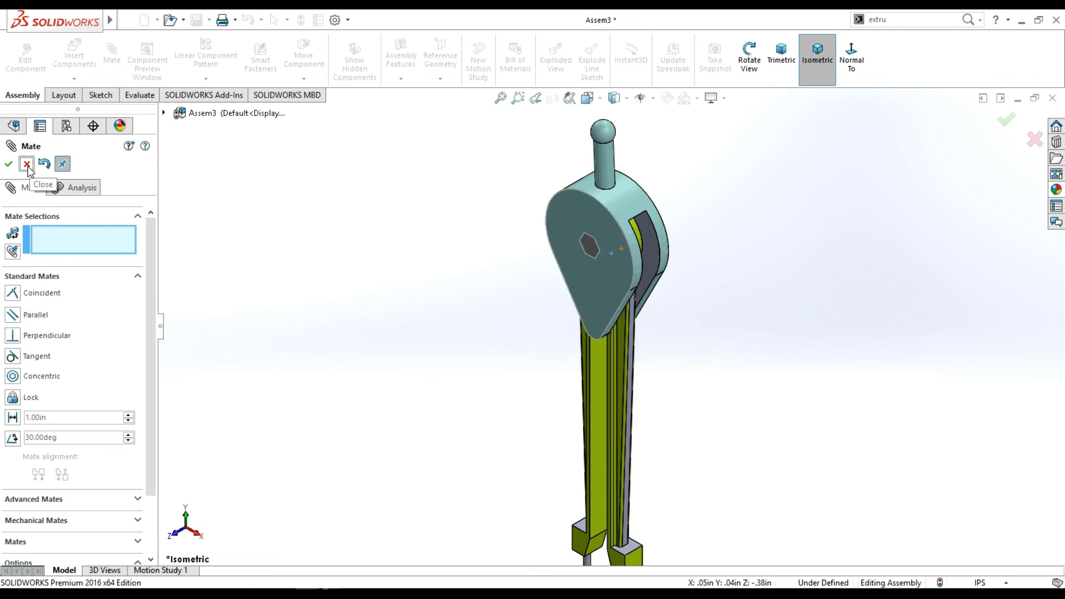
pyautogui.click(30, 169)
pyautogui.rightClick(616, 261)
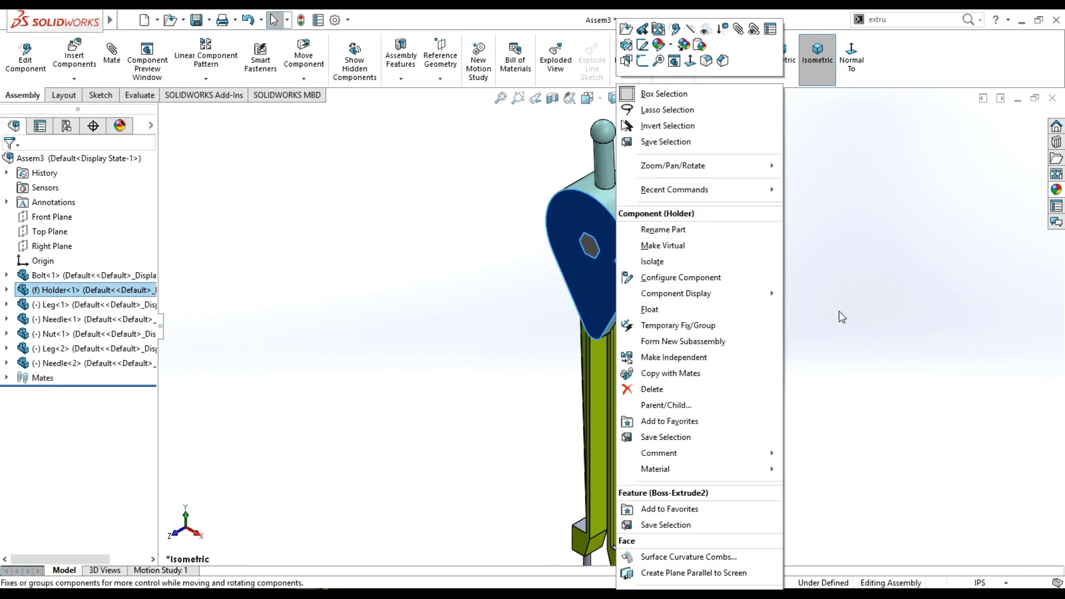
pyautogui.click(711, 432)
# Drag Leg<1> outward so the compass legs spread apart at the pivot.
pyautogui.moveTo(619, 465); pyautogui.dragTo(648, 464)
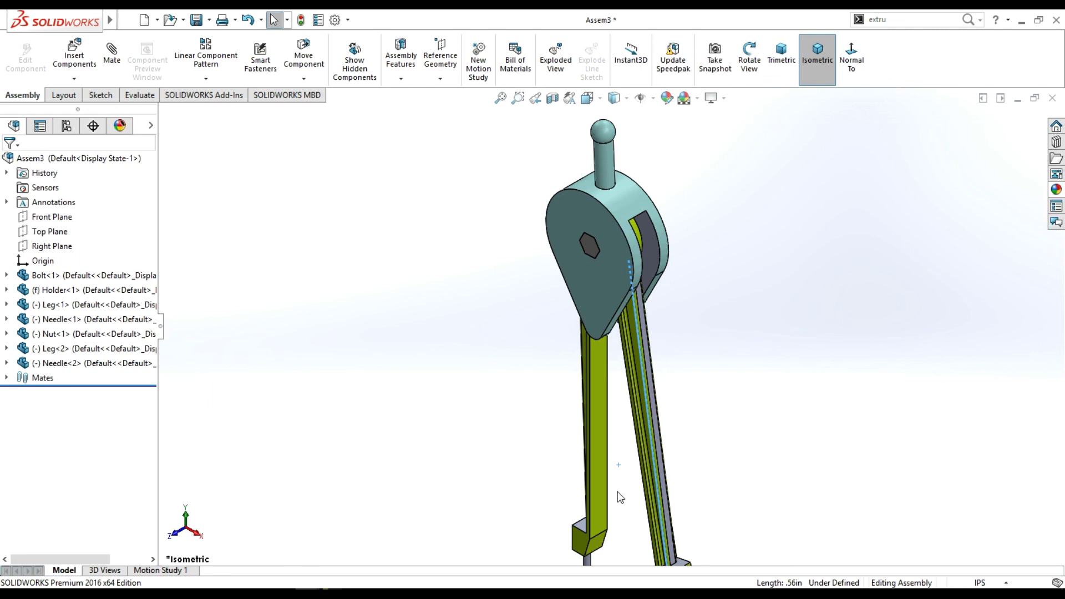
pyautogui.scroll(3, 602, 491)
pyautogui.moveTo(561, 471); pyautogui.dragTo(637, 451)
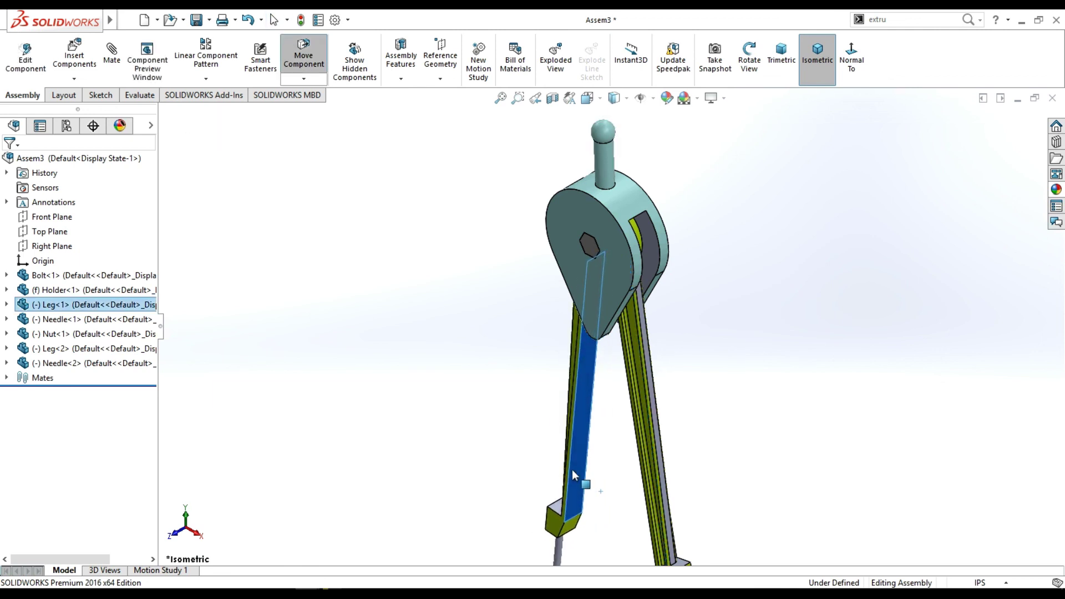
pyautogui.press('z')
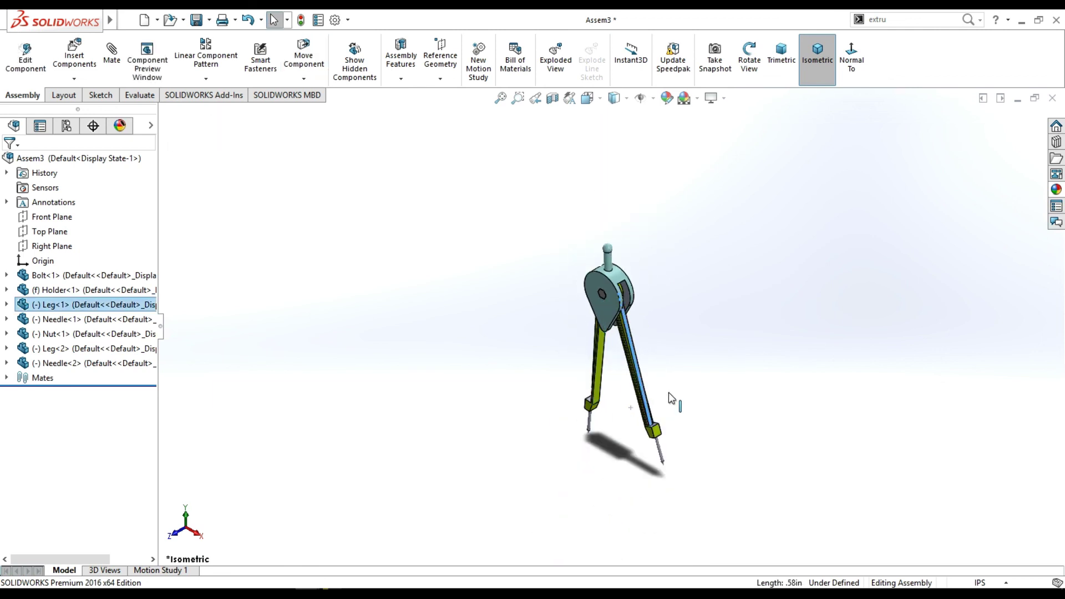